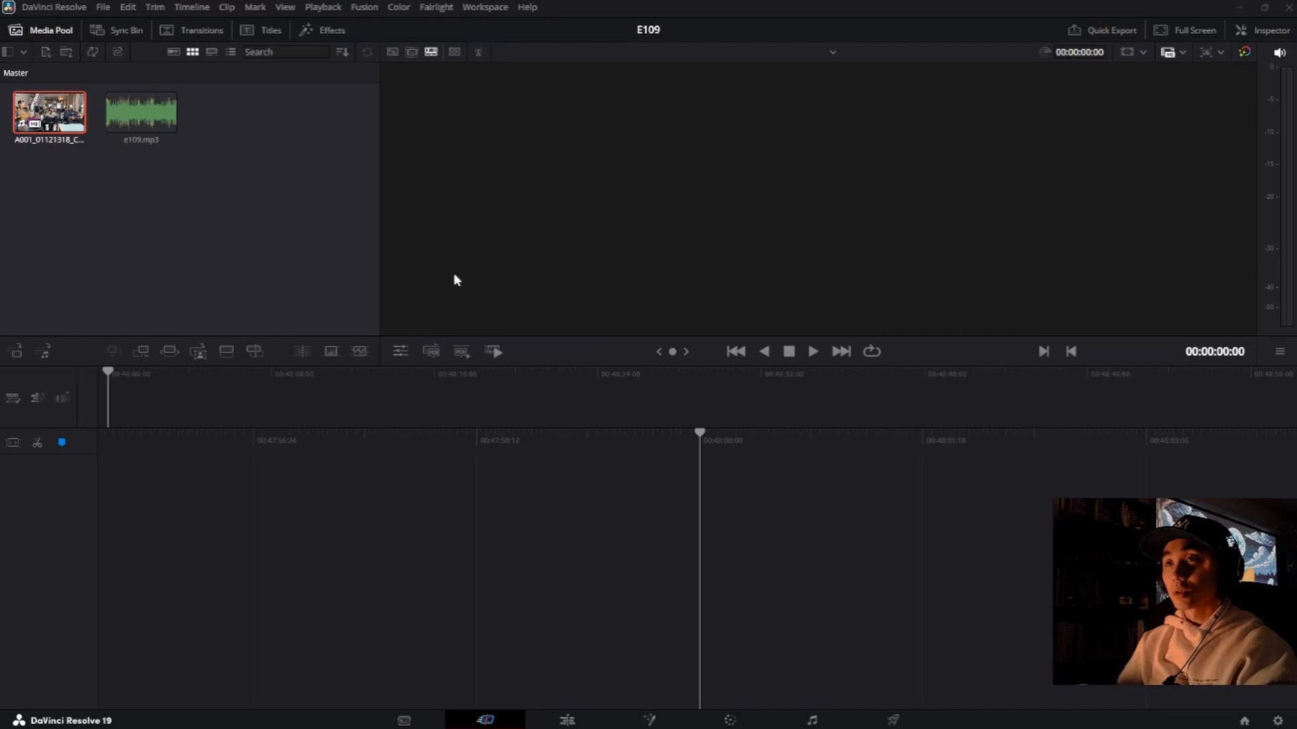
# Step: Import the clips C0032 to C0034.MP4 and DSCF2376 to DSCF2378.MOV into the project's media pool
pyautogui.click(275, 258)
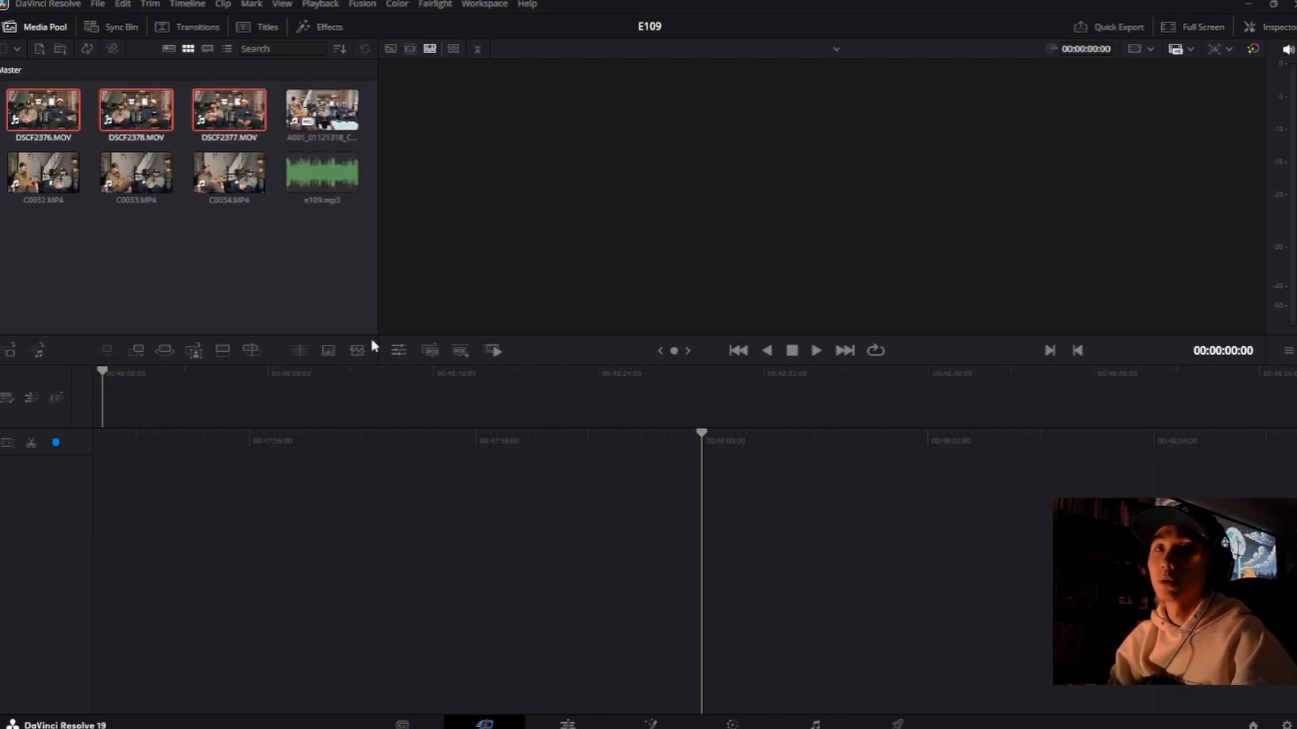
pyautogui.click(231, 264)
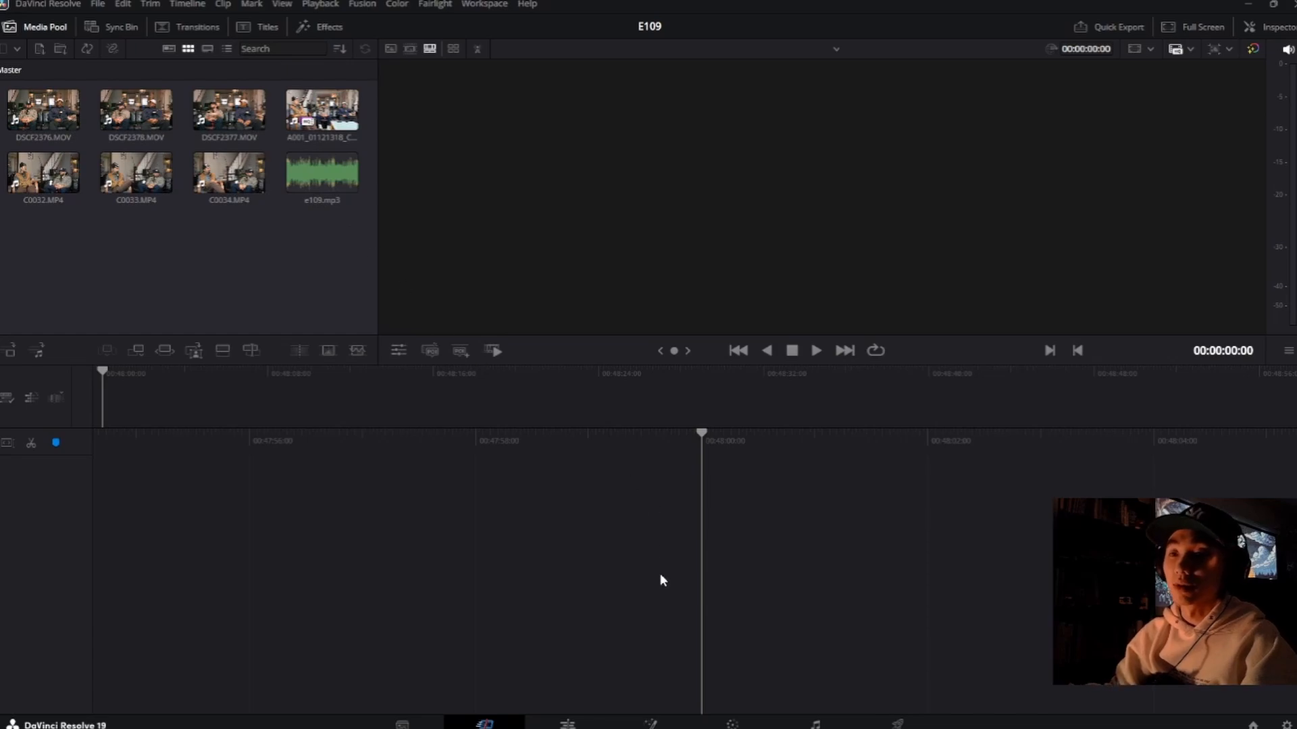
# Step: On the Media page, set the Camera # of C0032.MP4, C0033.MP4 and C0034.MP4 to B
pyautogui.click(405, 725)
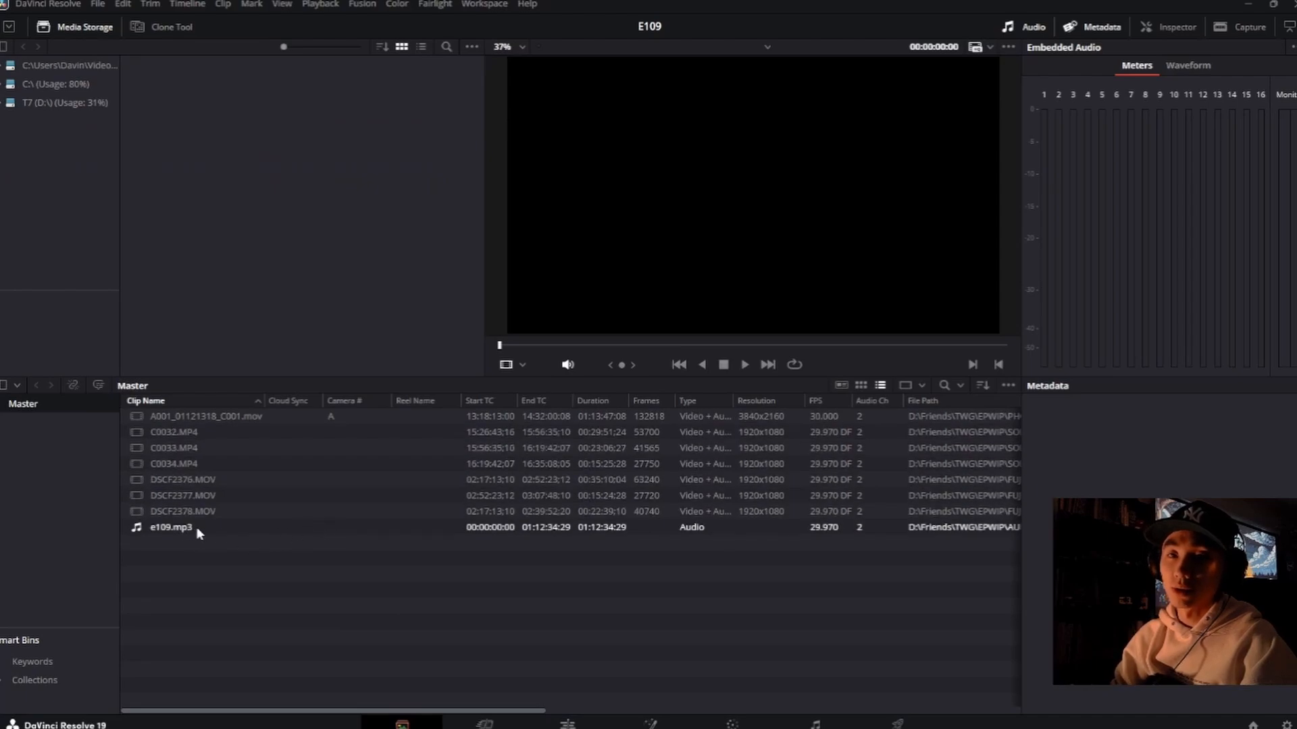
pyautogui.click(292, 419)
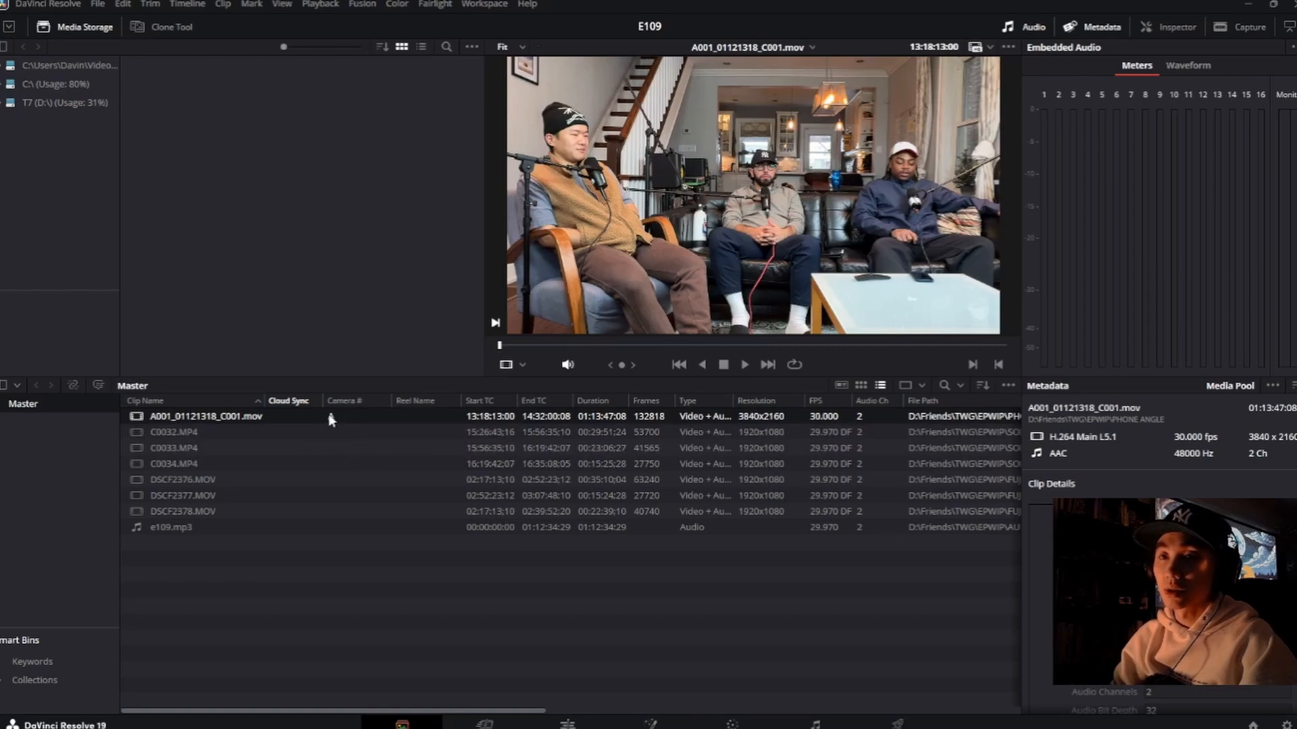
pyautogui.click(224, 431)
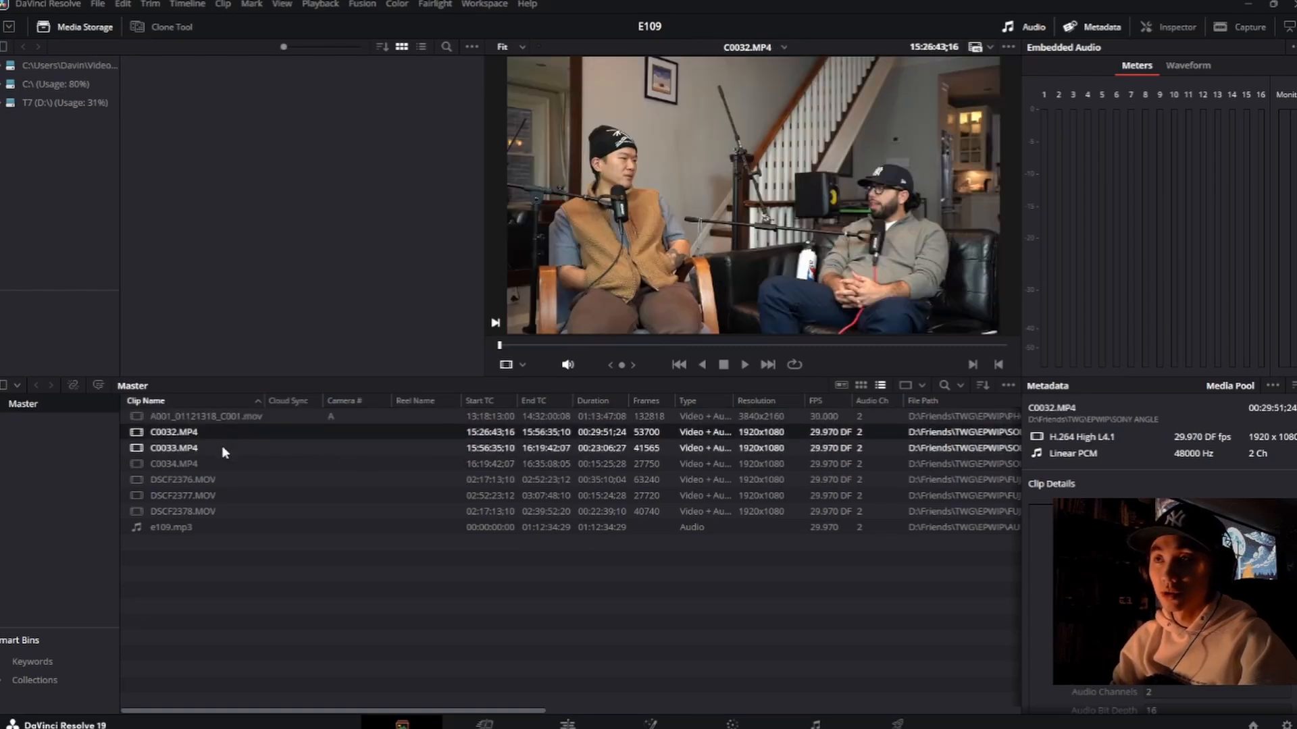
pyautogui.click(333, 431)
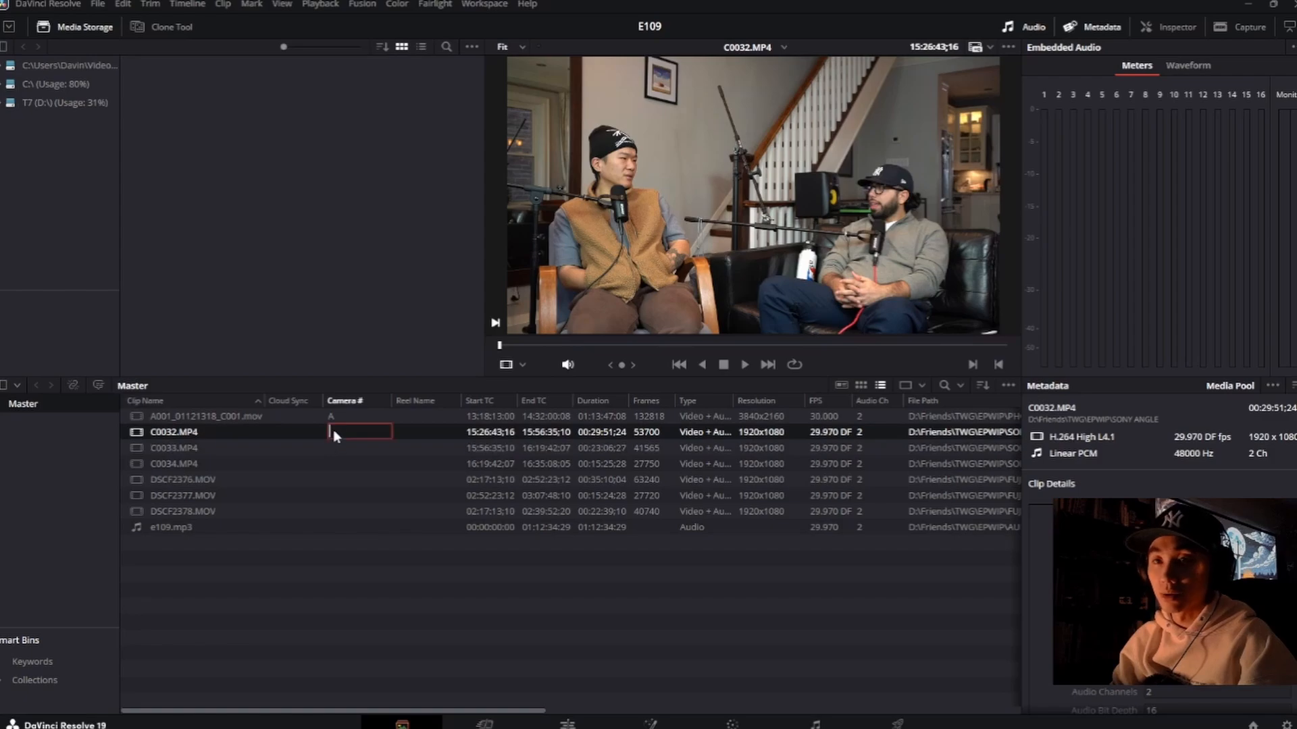
pyautogui.write('a')
pyautogui.click(331, 442)
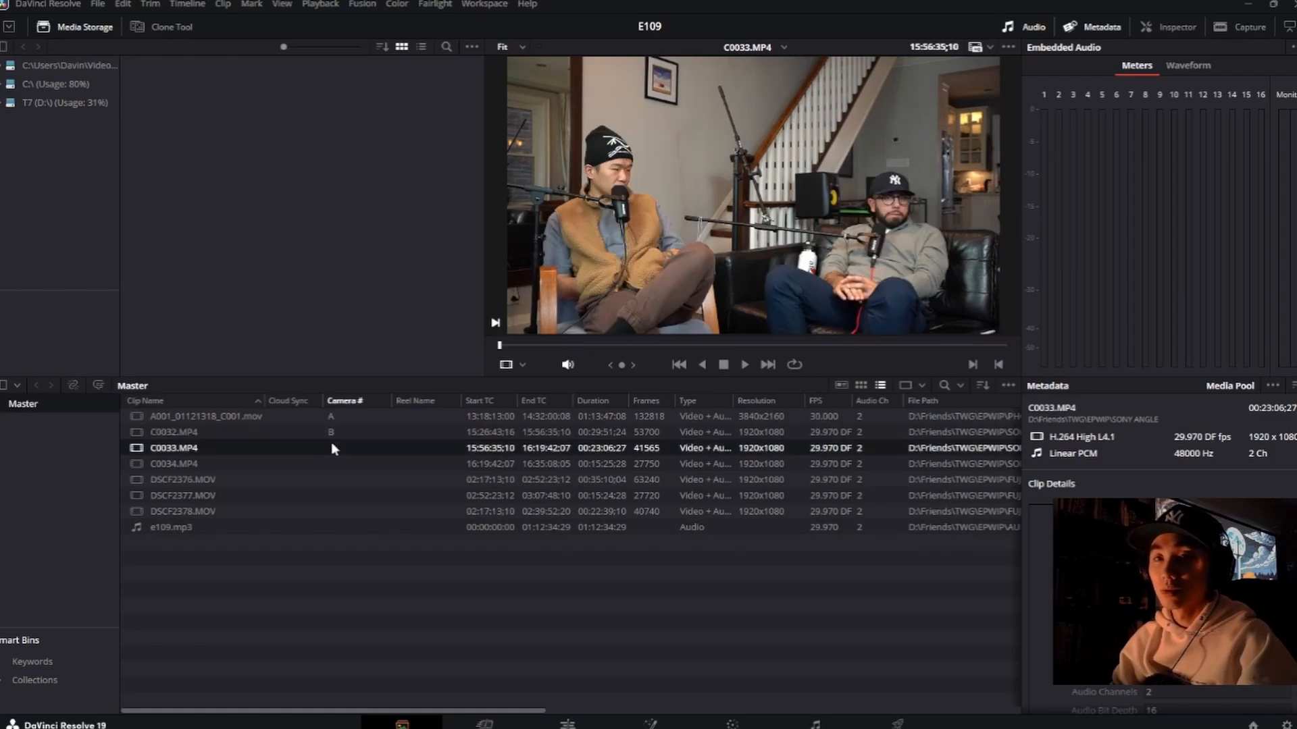
pyautogui.click(331, 443)
pyautogui.write('B')
pyautogui.click(333, 464)
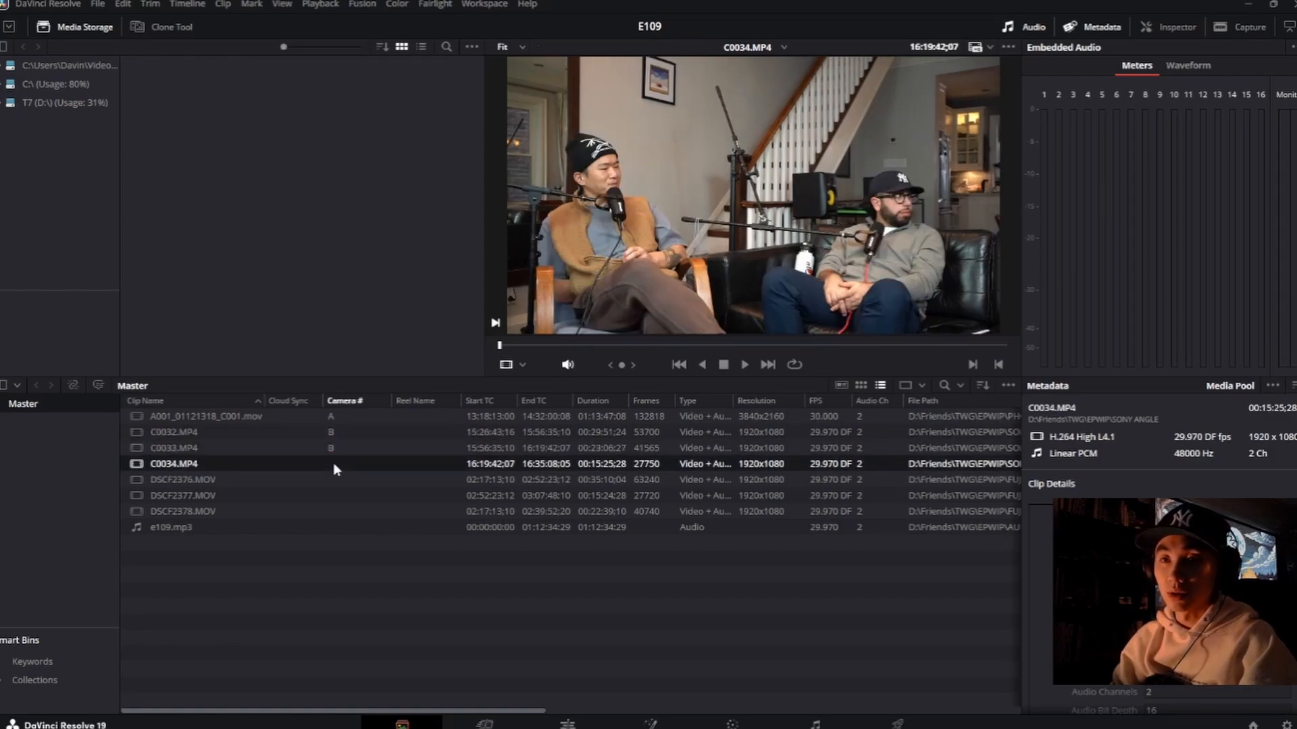
pyautogui.click(331, 464)
pyautogui.write('B')
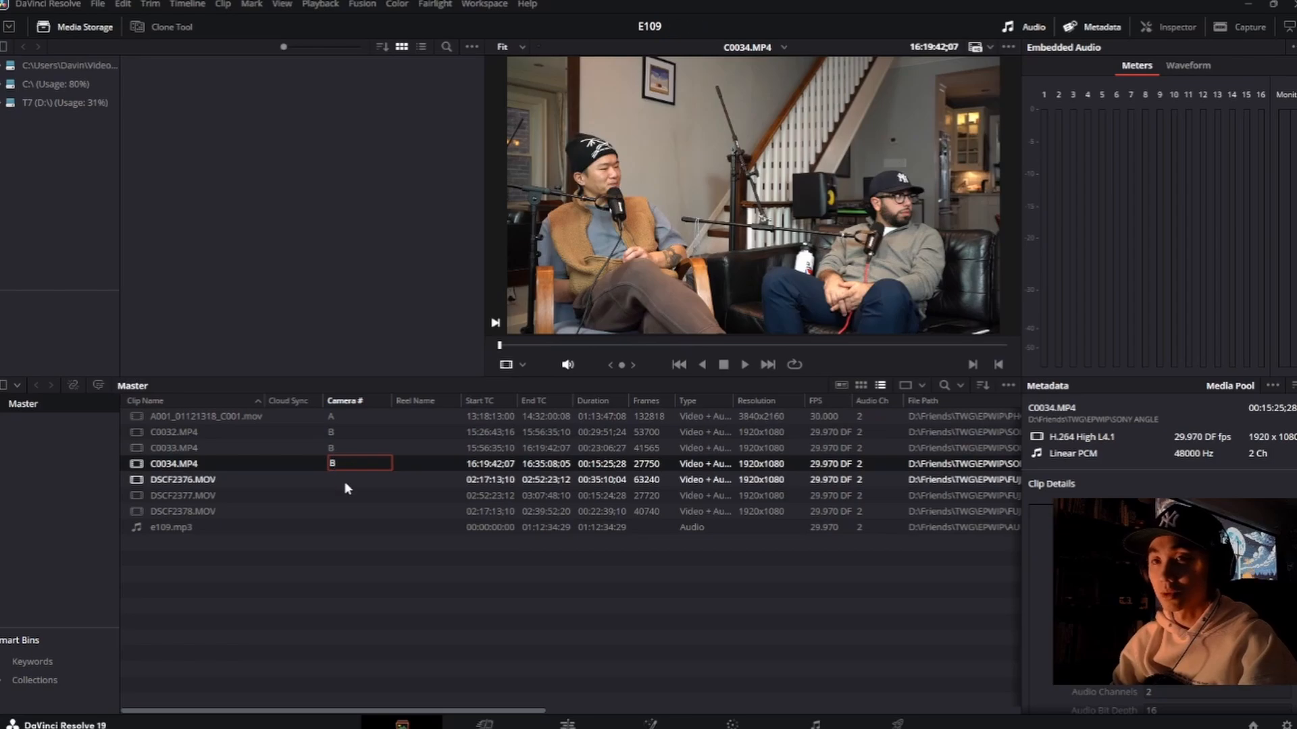
# Step: Set the Camera # of DSCF2376.MOV, DSCF2377.MOV and DSCF2378.MOV to C
pyautogui.click(334, 482)
pyautogui.click(335, 482)
pyautogui.write('C')
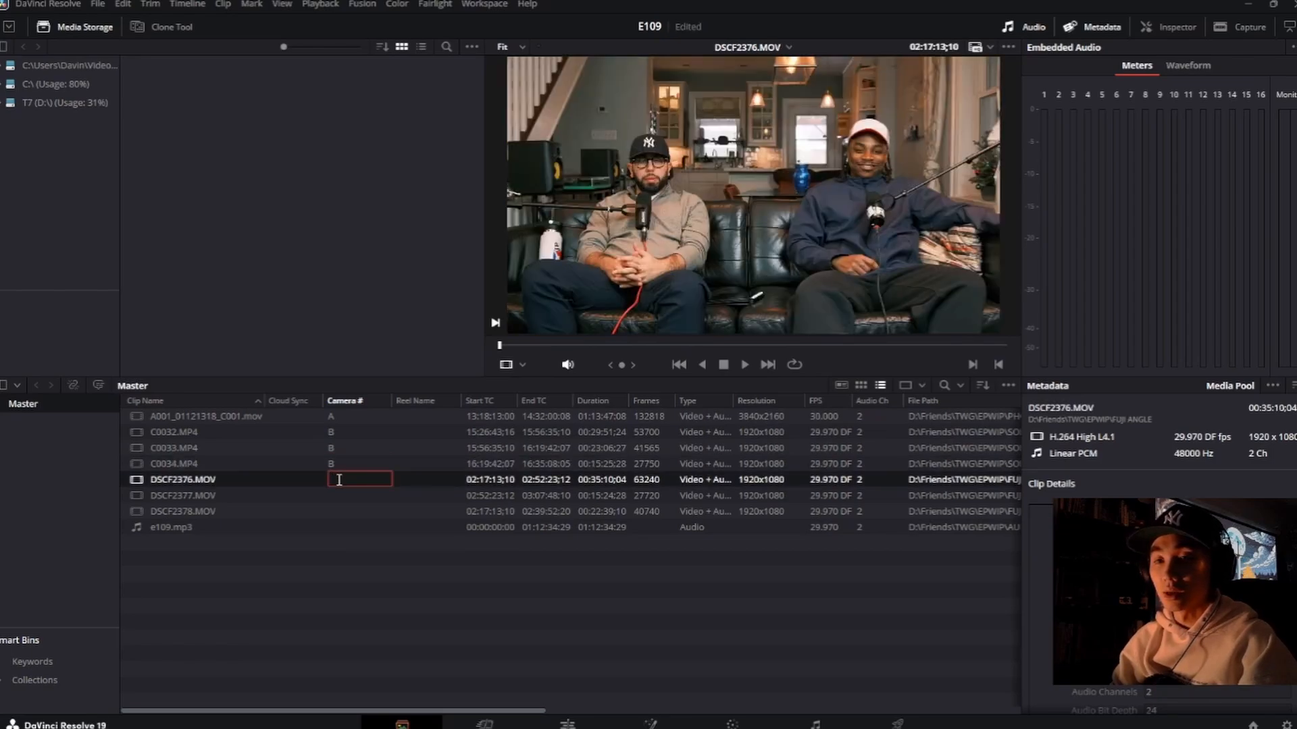
pyautogui.click(334, 493)
pyautogui.click(334, 493)
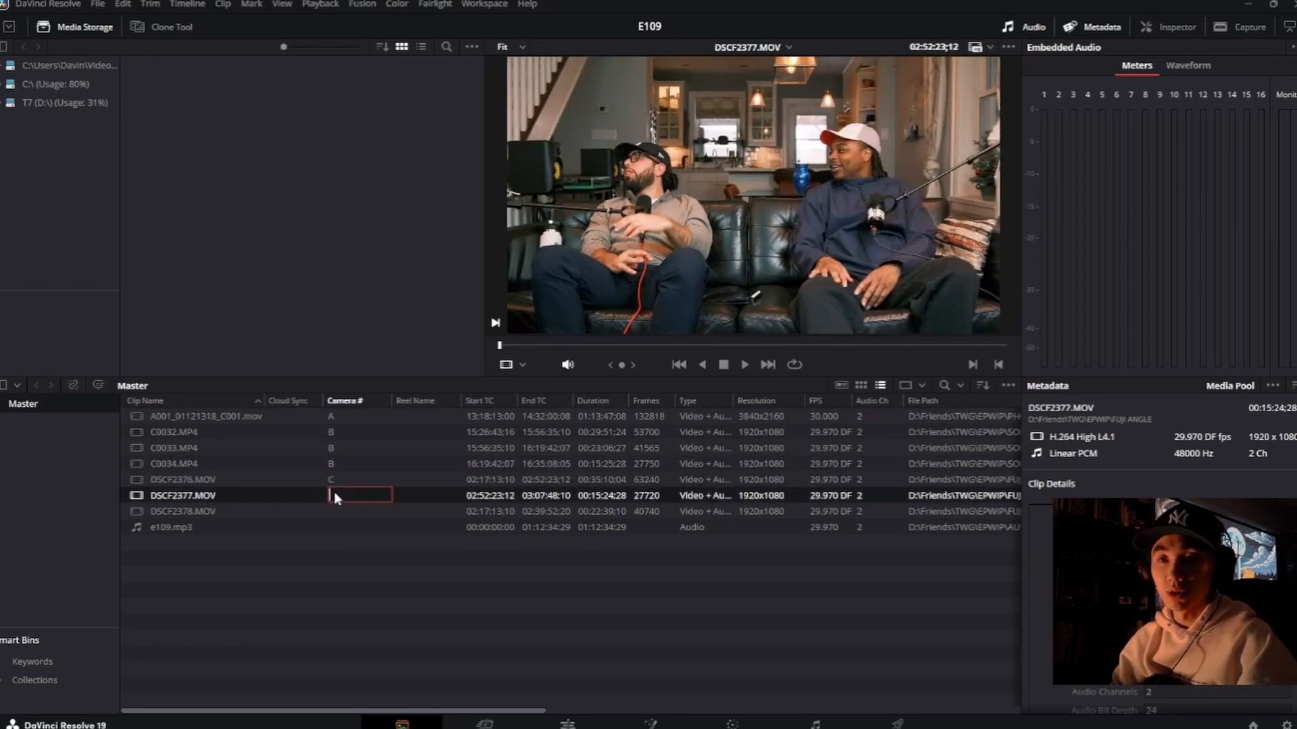
pyautogui.write('C')
pyautogui.click(336, 512)
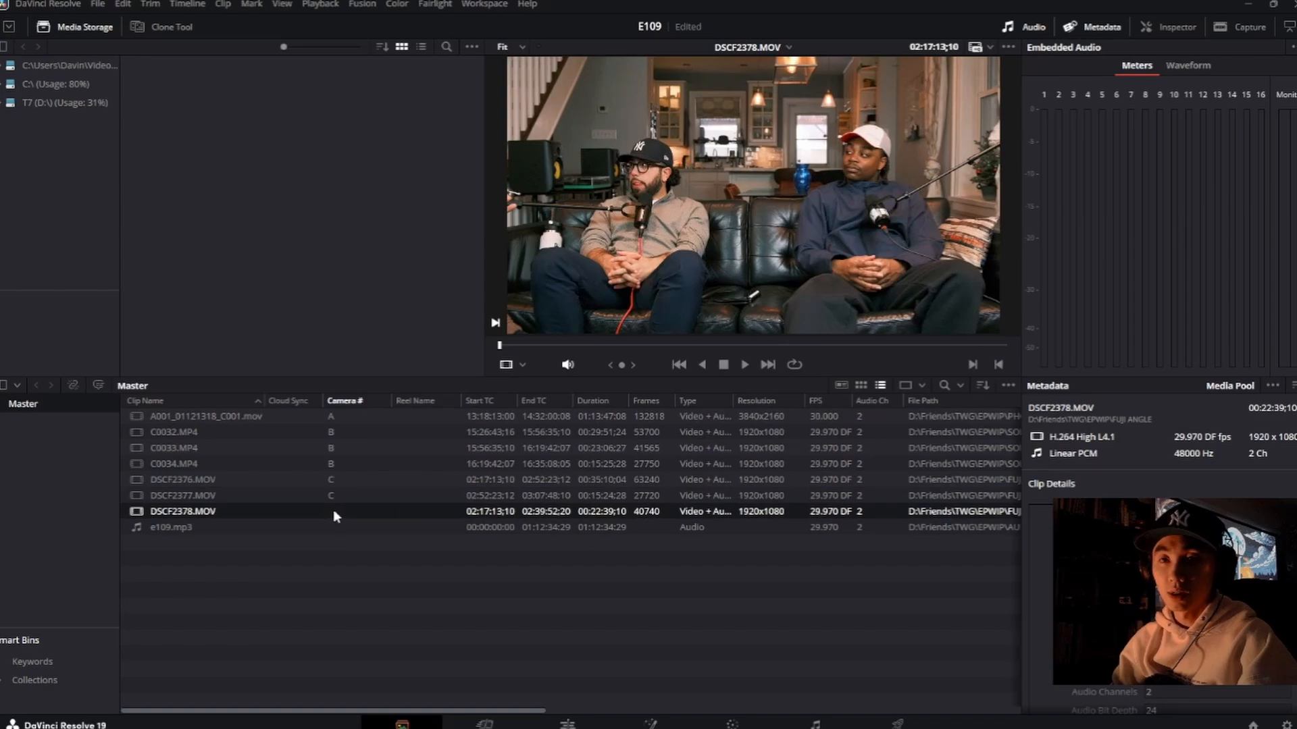
pyautogui.click(334, 509)
pyautogui.write('C')
pyautogui.click(363, 580)
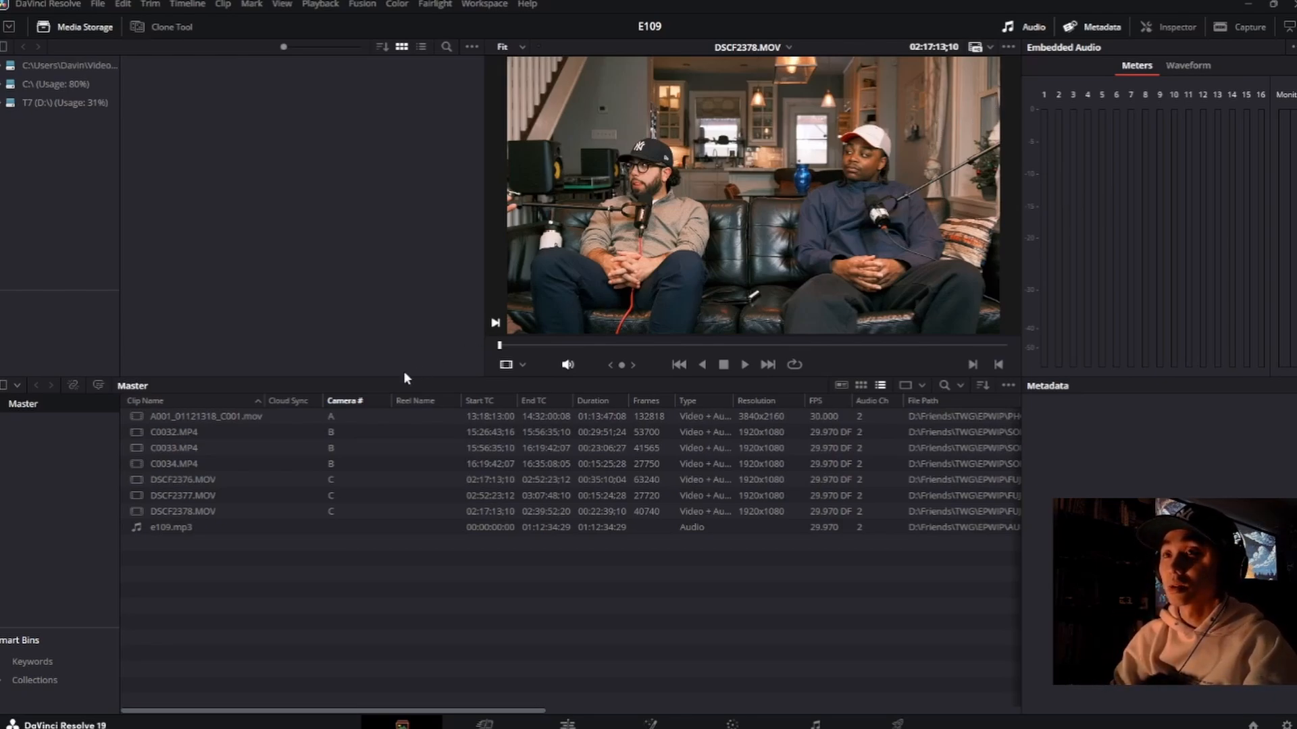
# Step: On the Edit page, show a wider media pool and create a timeline by placing e109.mp3 at its start
pyautogui.click(213, 524)
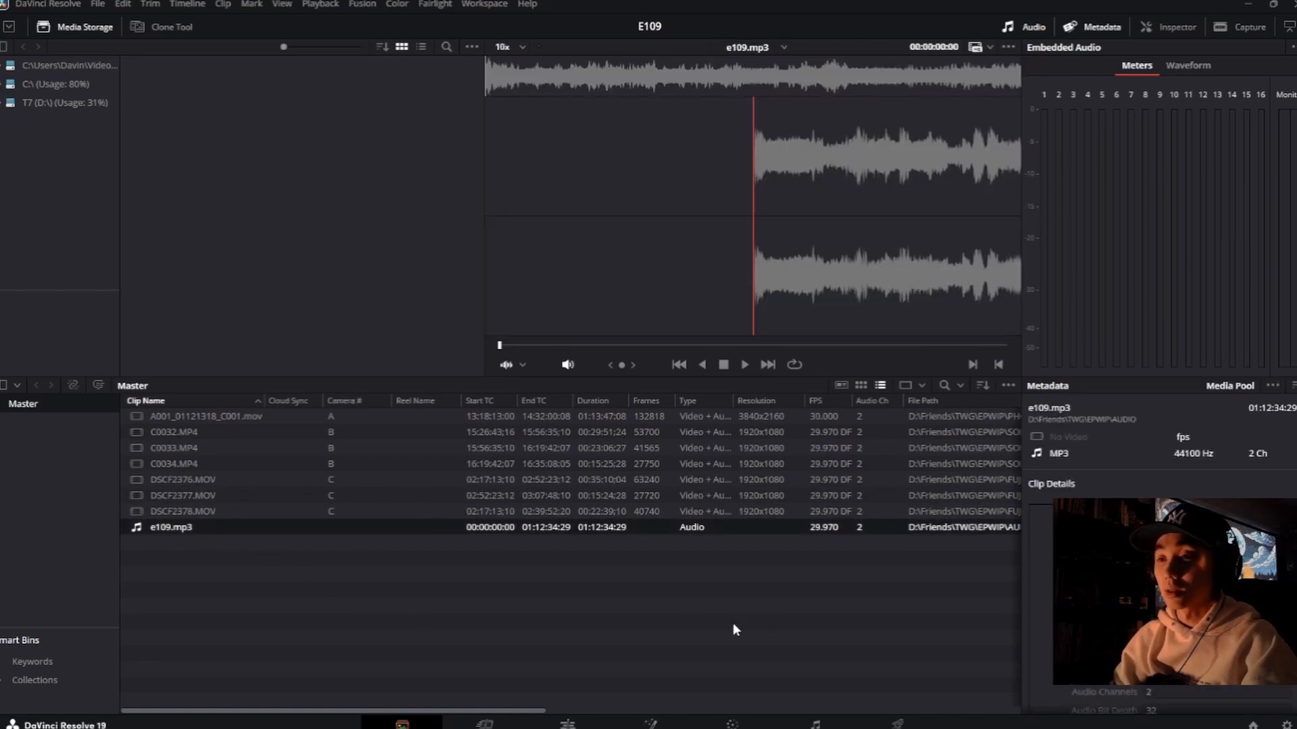
pyautogui.click(565, 725)
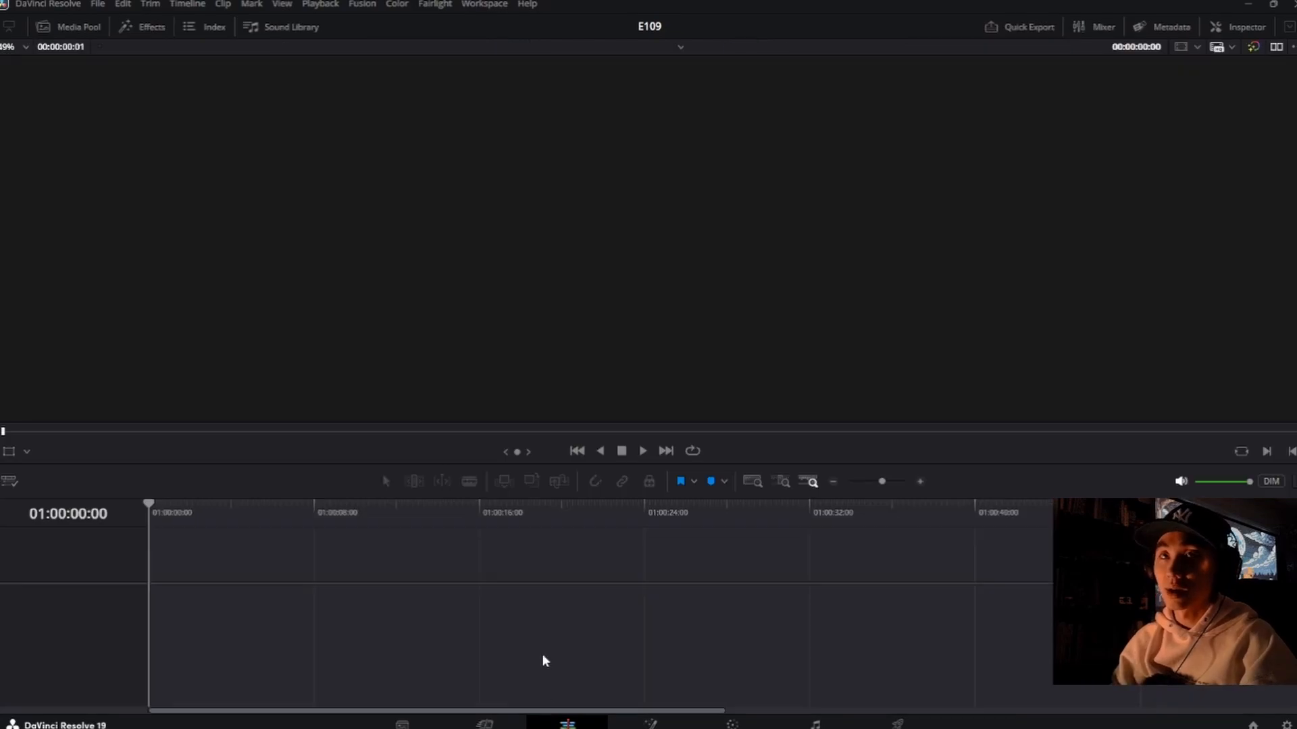
pyautogui.click(80, 31)
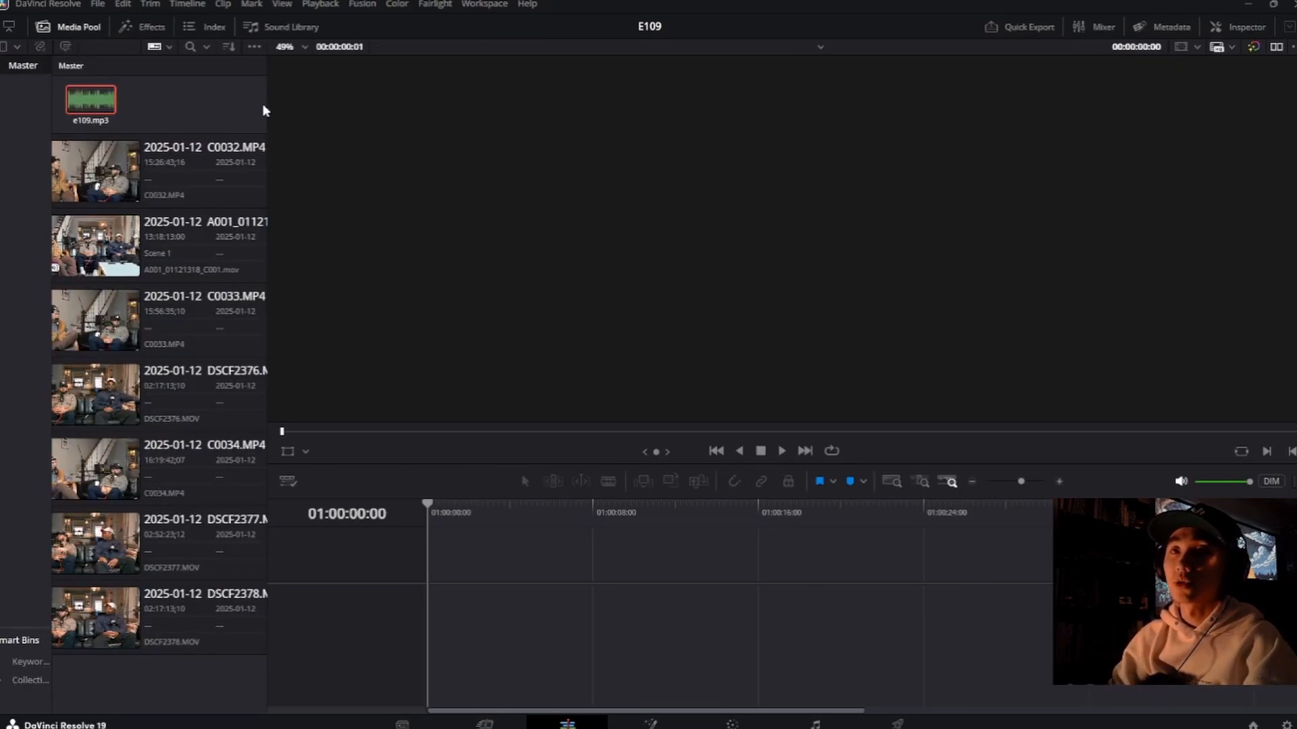
pyautogui.moveTo(267, 108); pyautogui.dragTo(349, 116)
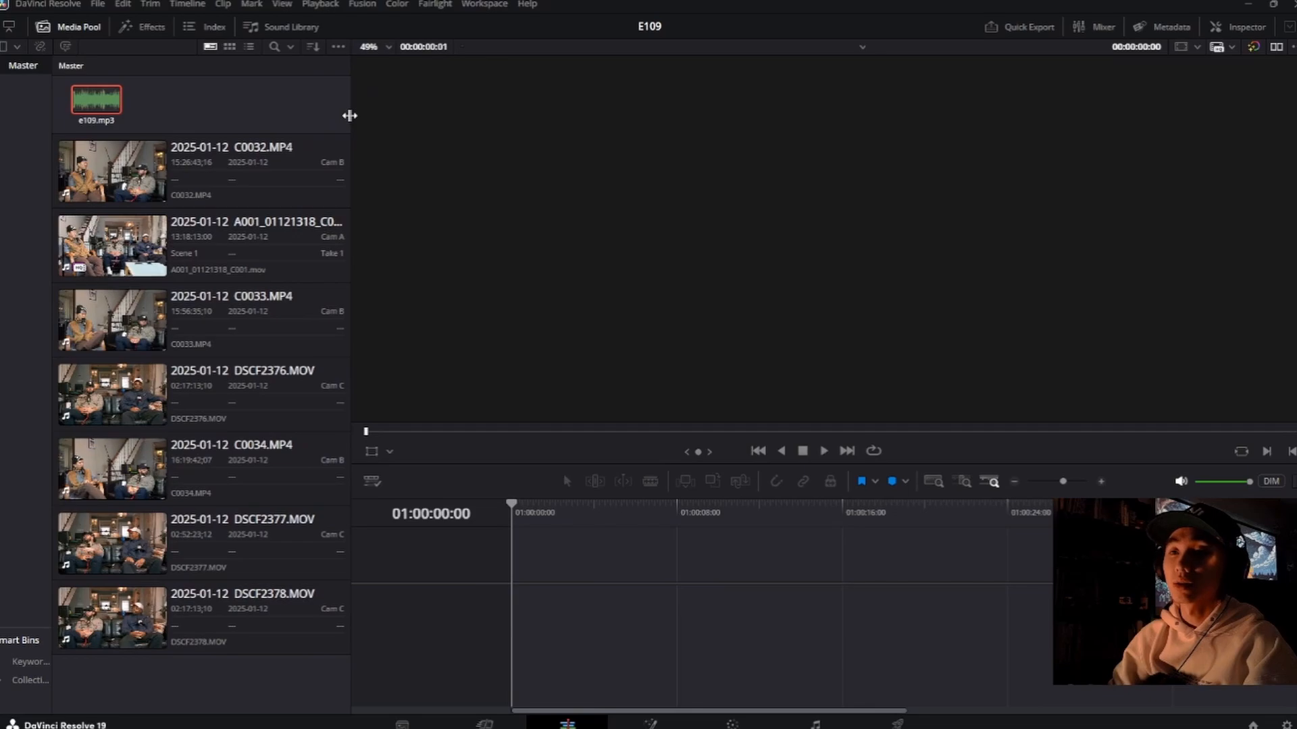
pyautogui.click(113, 109)
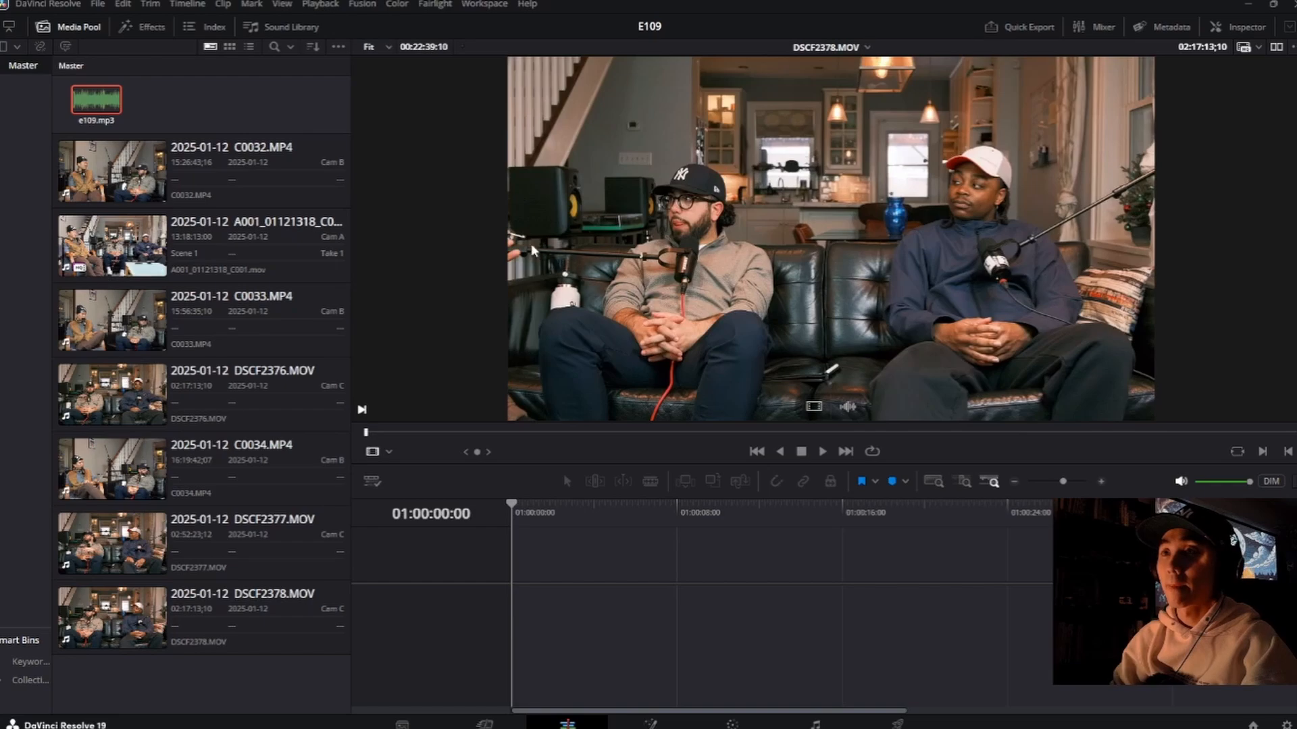
pyautogui.moveTo(116, 106); pyautogui.dragTo(517, 581)
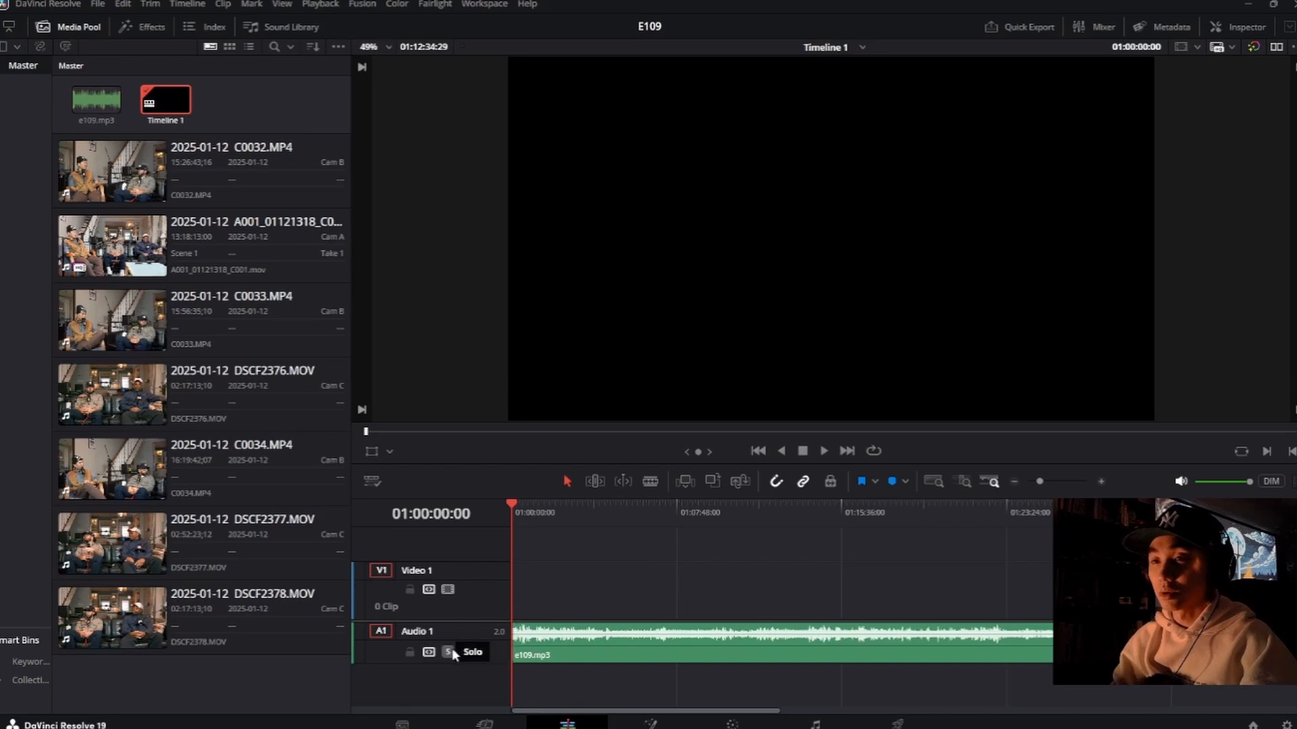
# Step: Move the e109.mp3 clip later on the timeline to start at 01:10:21:10, and place the playhead at its beginning
pyautogui.click(599, 656)
pyautogui.moveTo(599, 655); pyautogui.dragTo(754, 655)
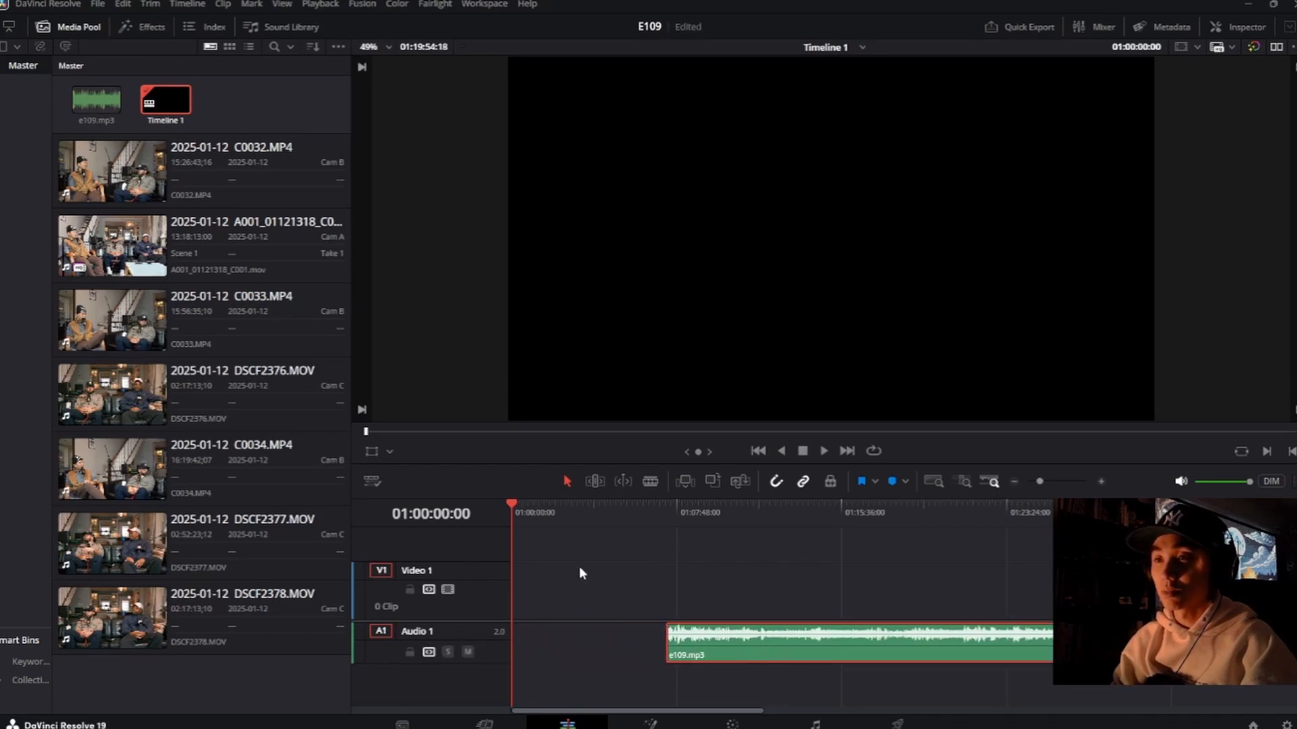
pyautogui.moveTo(513, 512); pyautogui.dragTo(663, 513)
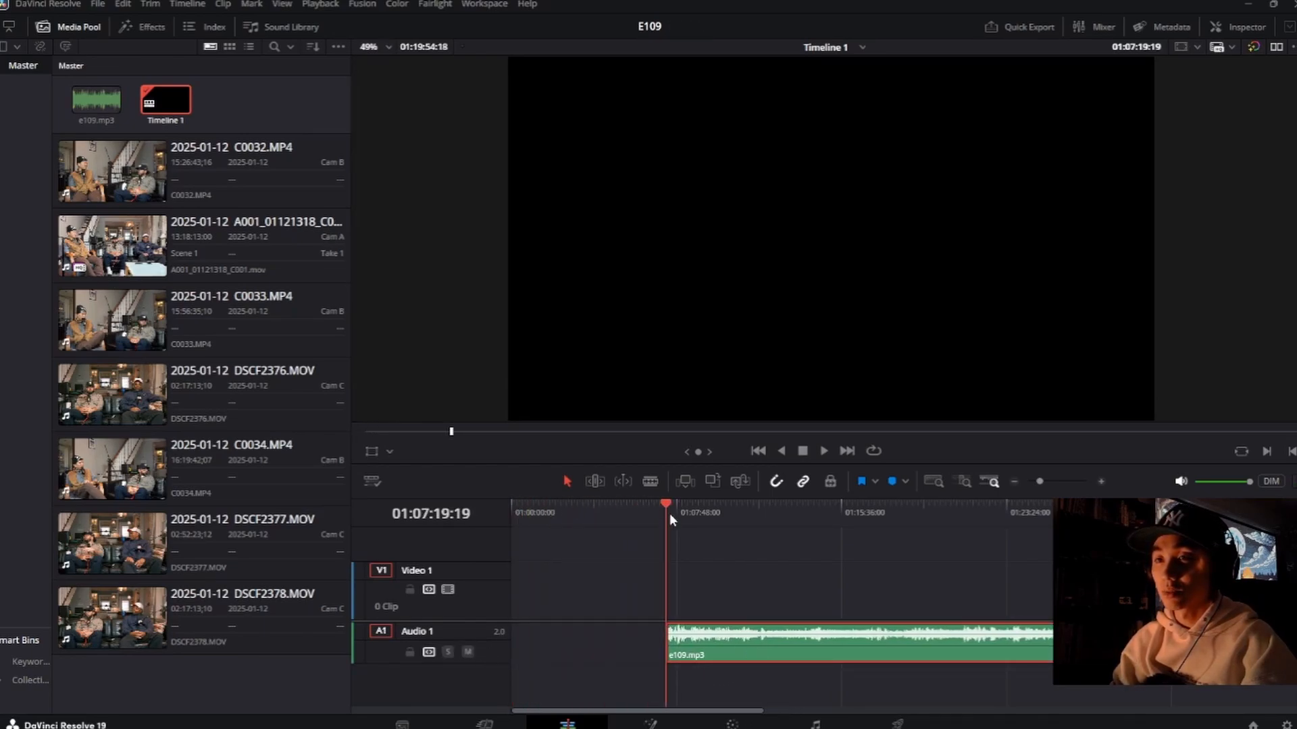
pyautogui.moveTo(718, 645); pyautogui.dragTo(772, 645)
pyautogui.moveTo(669, 512); pyautogui.dragTo(719, 512)
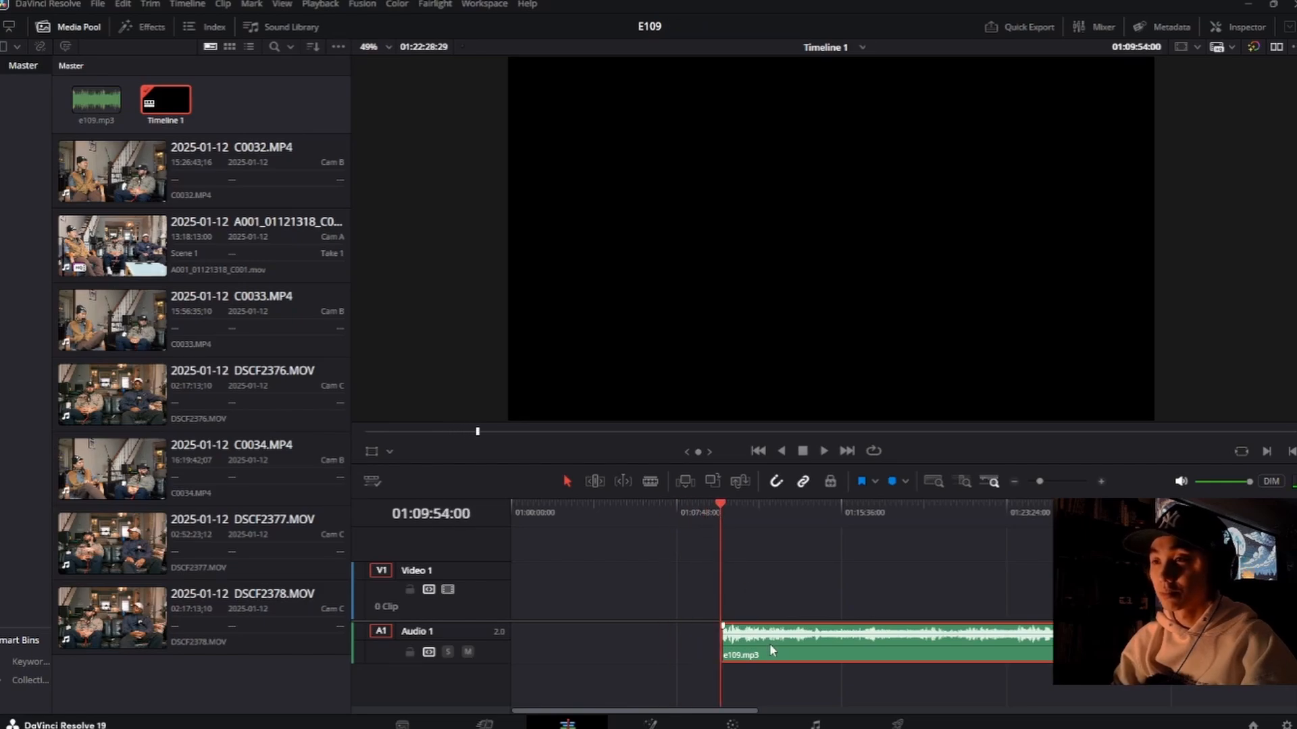
pyautogui.moveTo(769, 643); pyautogui.dragTo(775, 644)
pyautogui.click(725, 507)
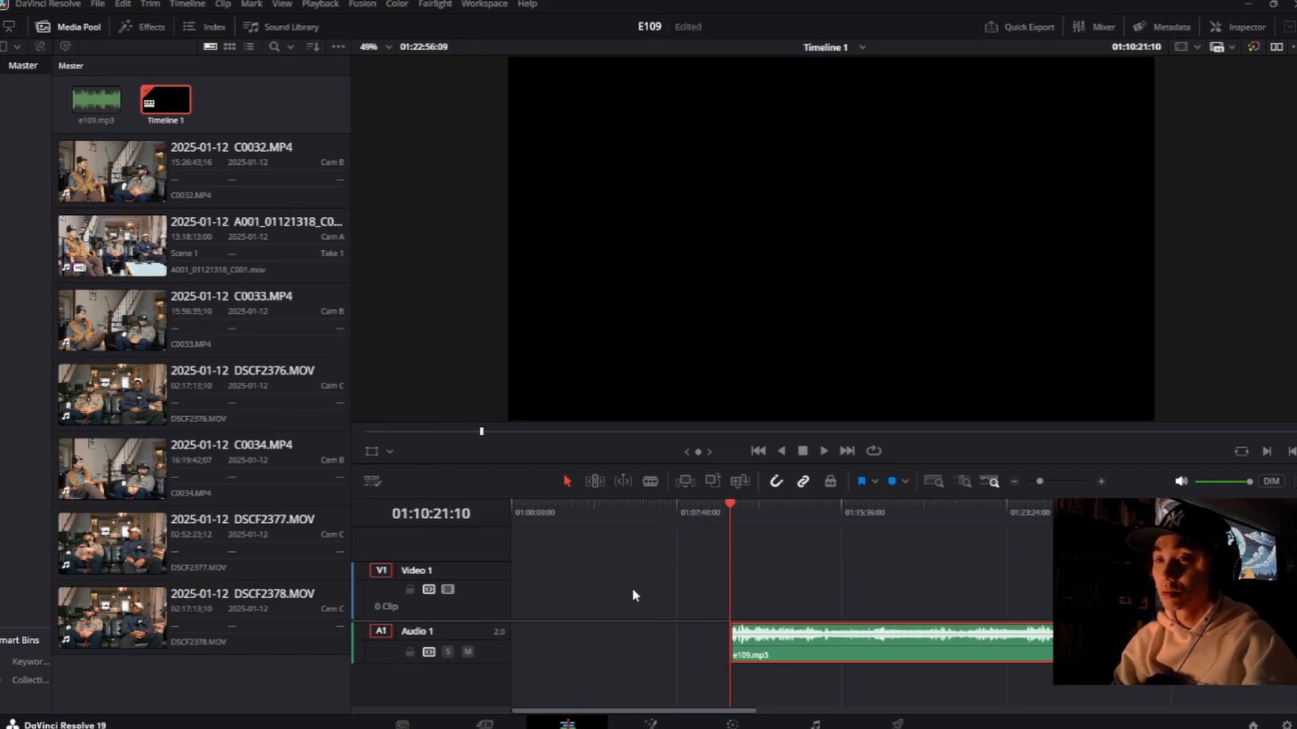
# Step: Lock the Audio 1 track and enlarge the timeline area to make room for more tracks
pyautogui.click(411, 653)
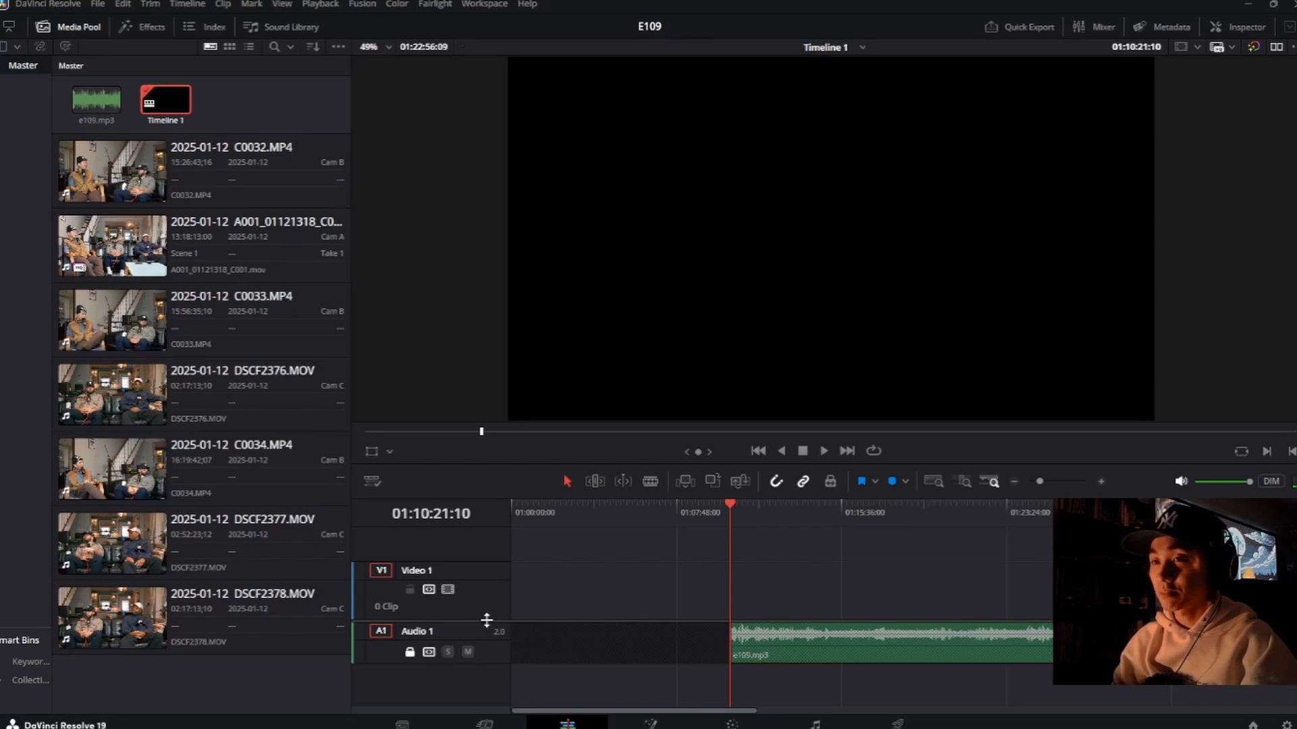
pyautogui.moveTo(487, 620); pyautogui.dragTo(499, 575)
pyautogui.moveTo(503, 497); pyautogui.dragTo(526, 394)
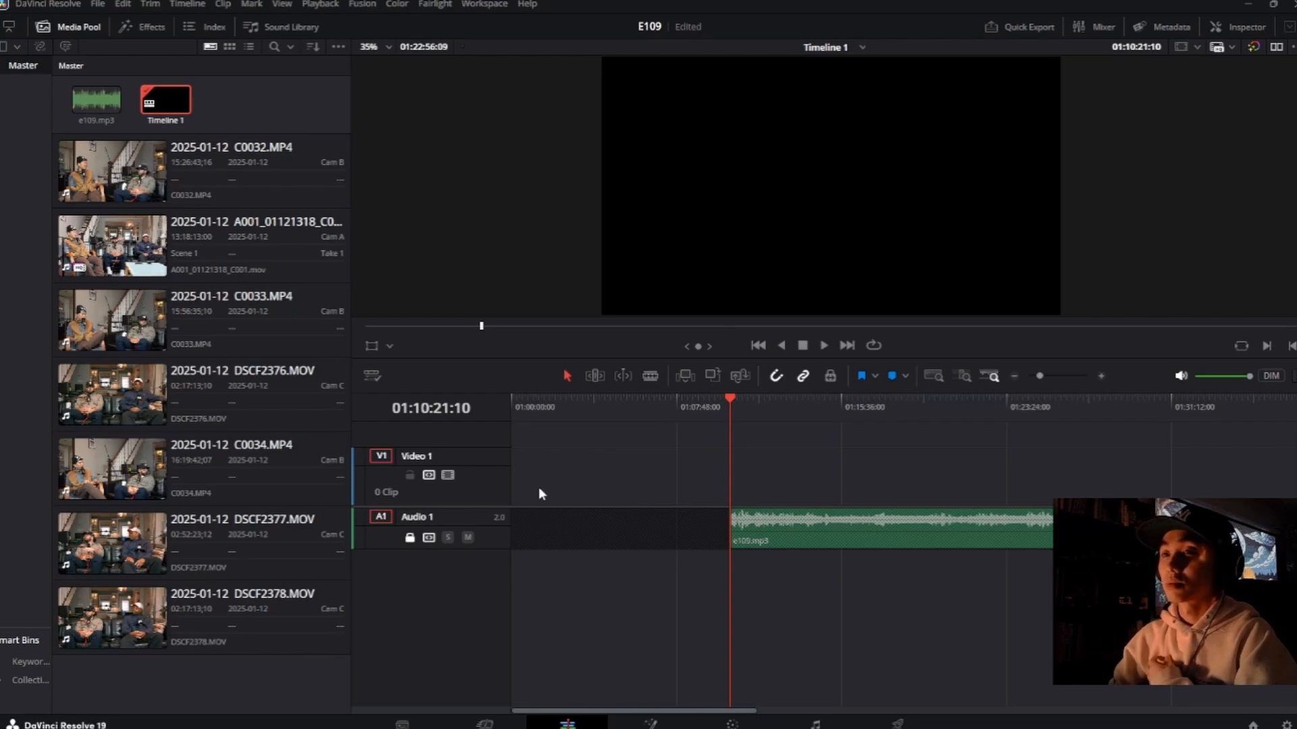
pyautogui.moveTo(476, 508); pyautogui.dragTo(474, 532)
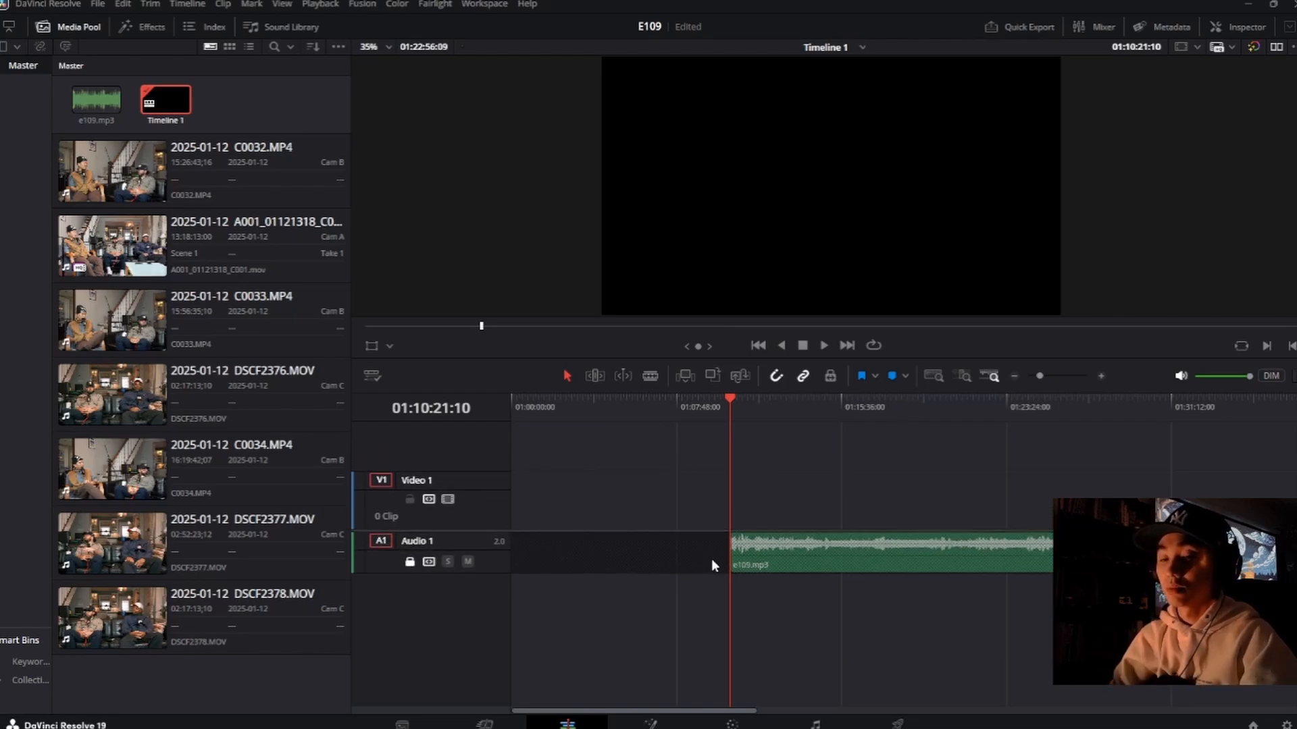
# Step: Place A001_01121318_C001.mov on Video 1, aligned with the start of the e109.mp3 audio clip
pyautogui.scroll(-5, 738, 573)
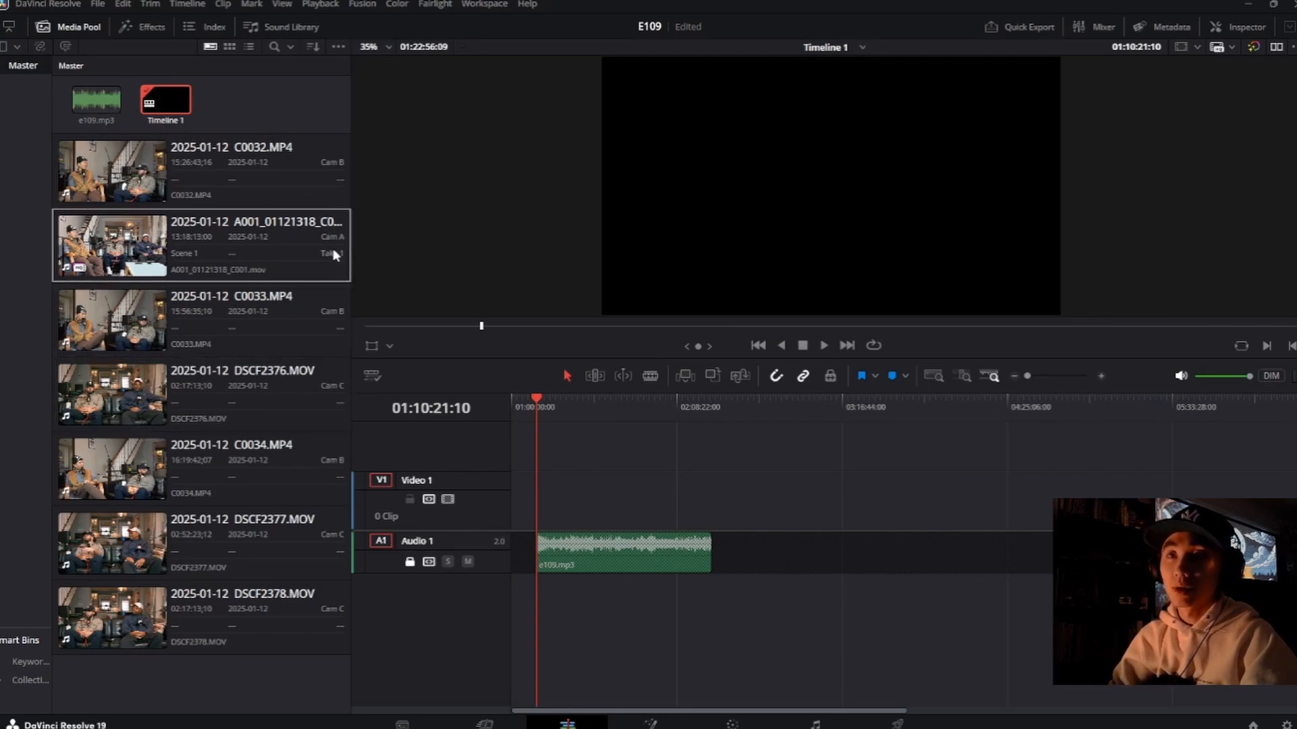
pyautogui.click(332, 271)
pyautogui.moveTo(179, 255); pyautogui.dragTo(539, 496)
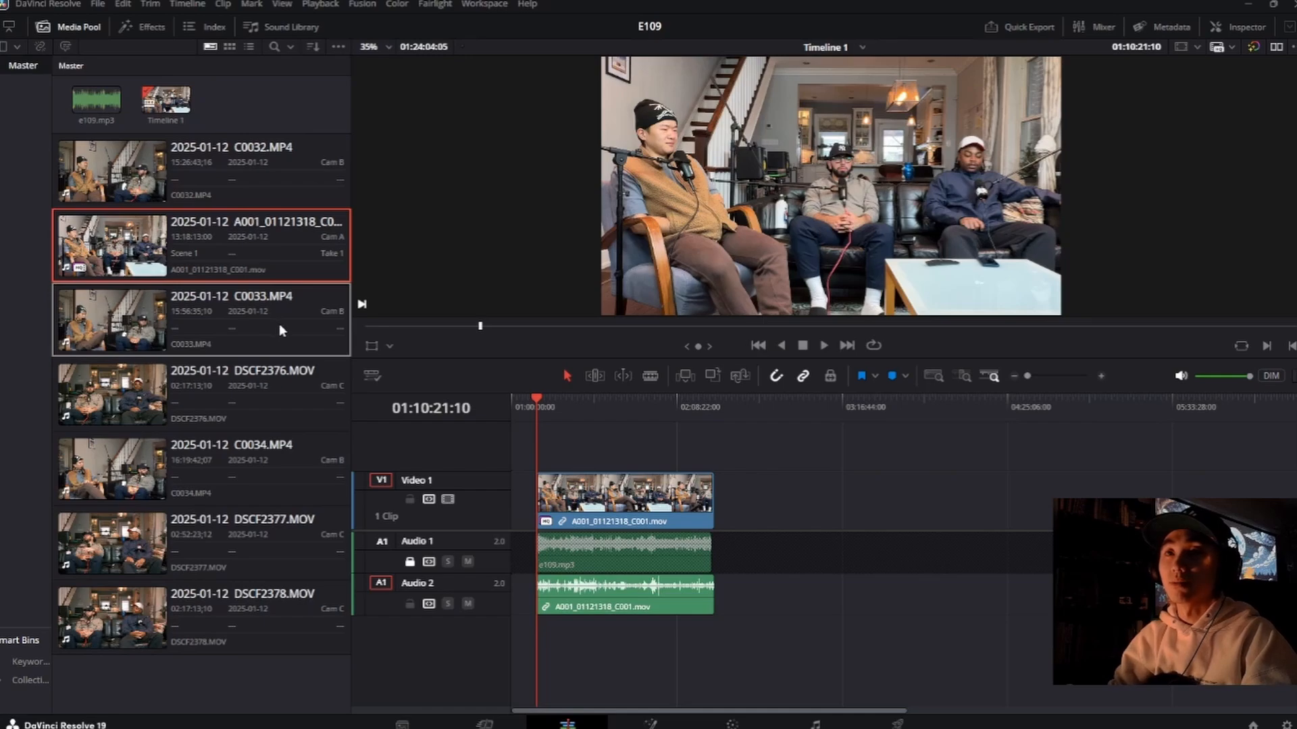
# Step: Examine the order of the Cam B clips C0032.MP4, C0033.MP4 and C0034.MP4 in the media pool
pyautogui.click(257, 178)
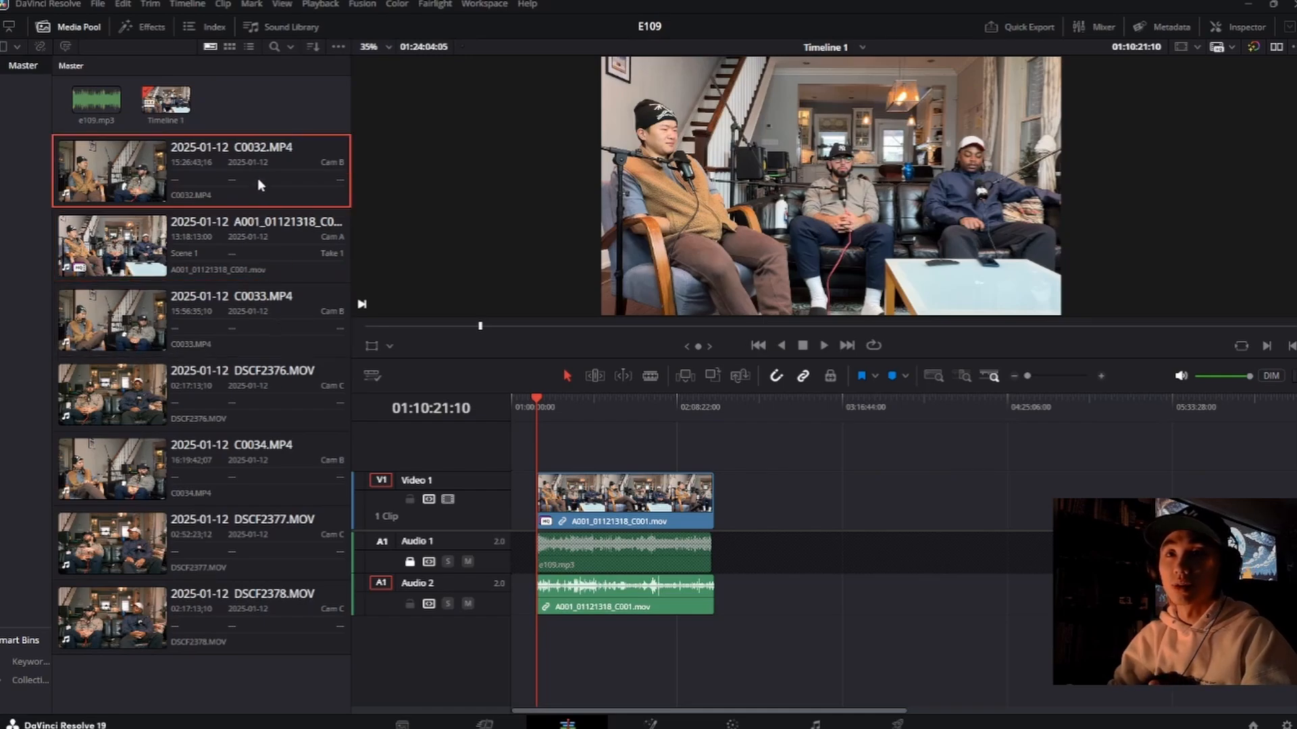
pyautogui.click(280, 350)
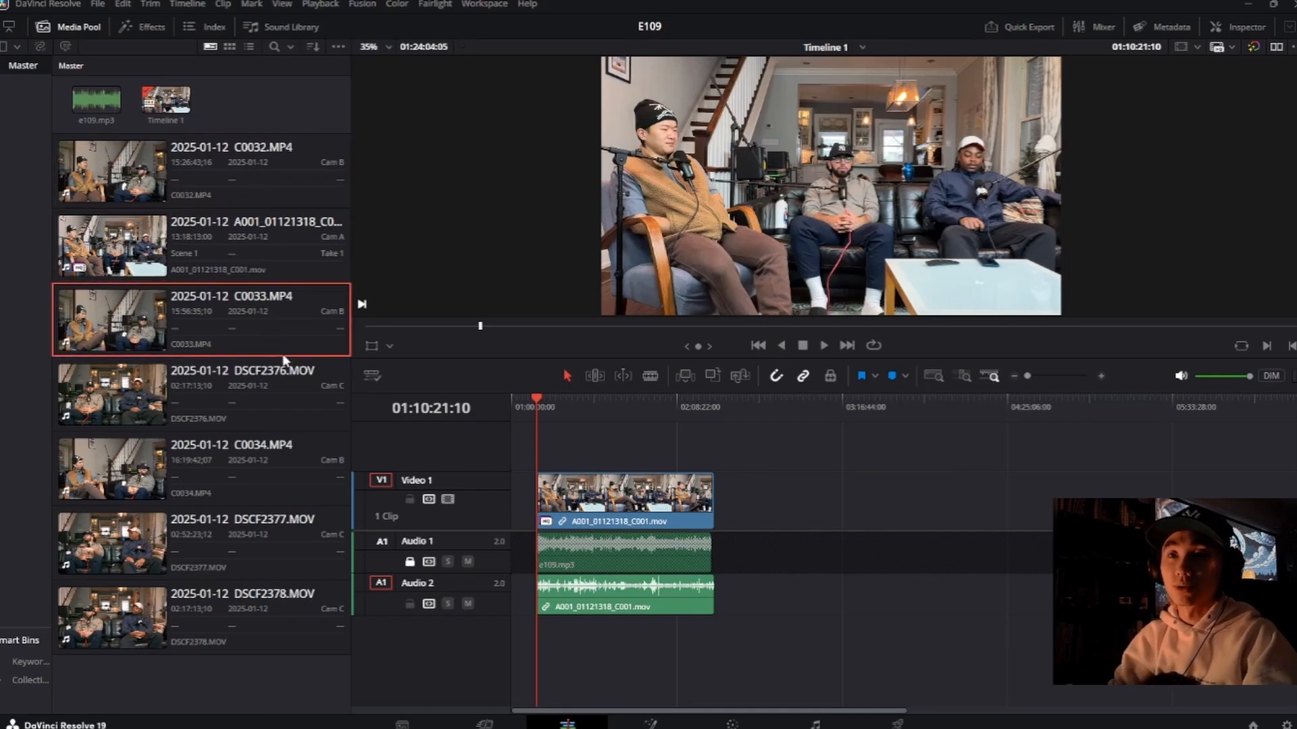
pyautogui.click(308, 462)
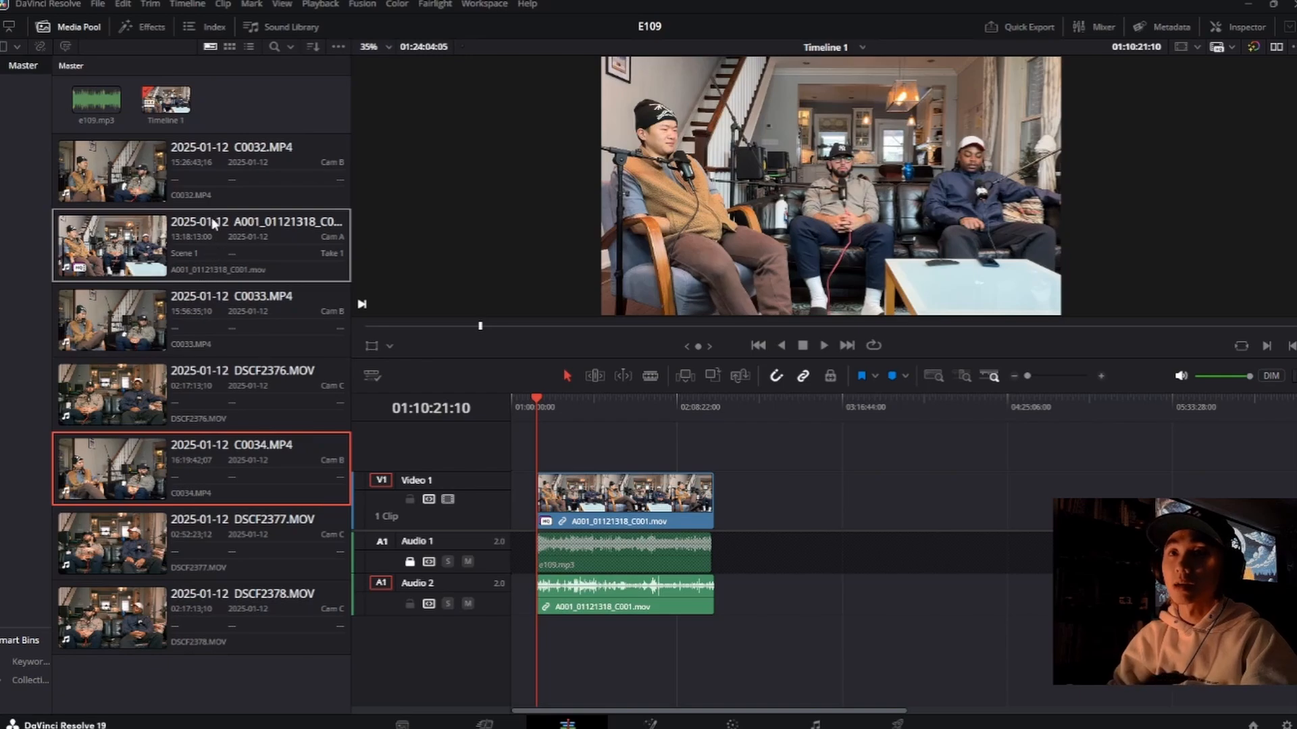
pyautogui.click(222, 176)
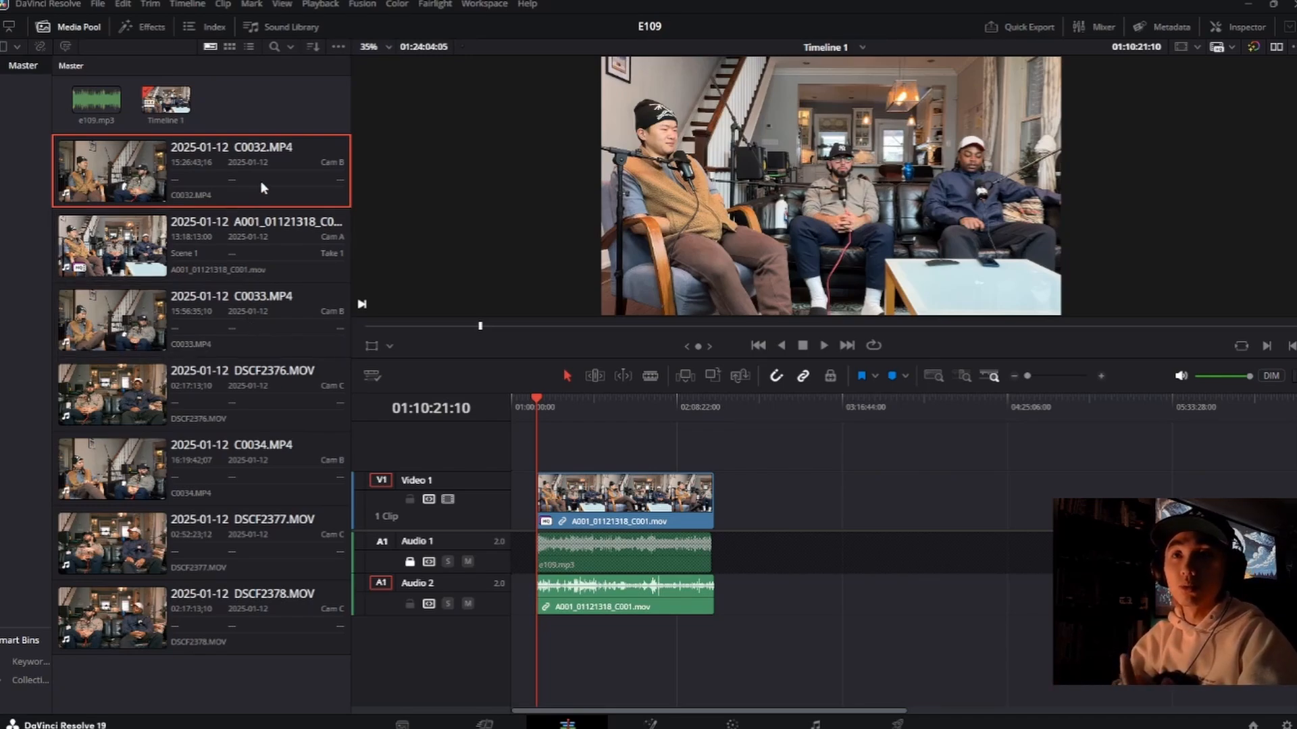
pyautogui.click(291, 311)
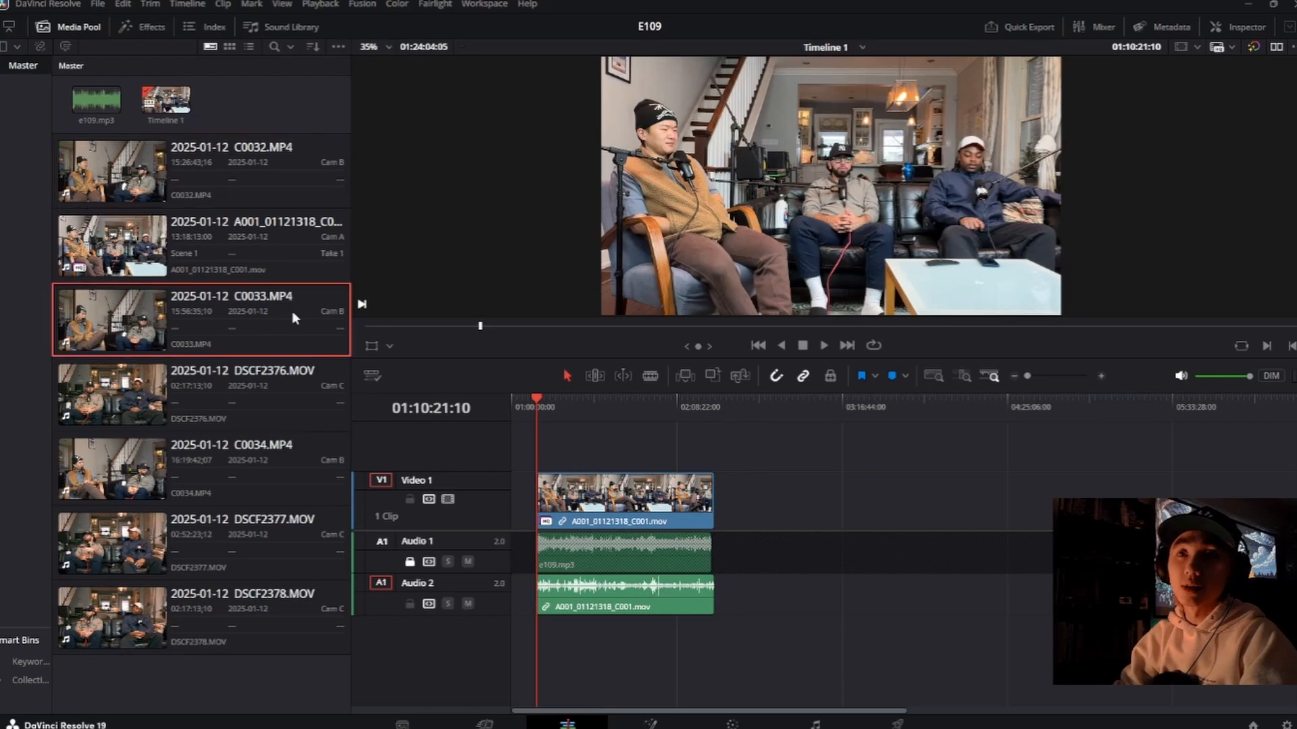
pyautogui.click(295, 169)
pyautogui.click(302, 322)
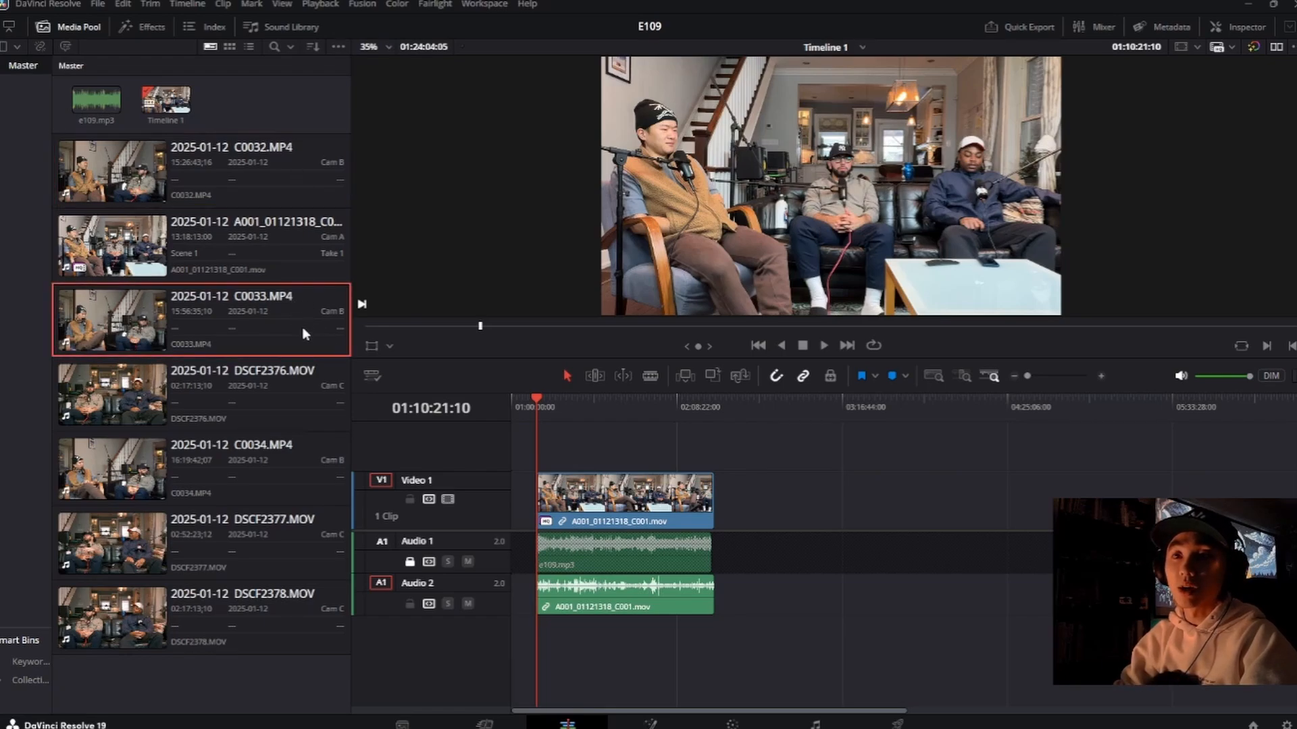
pyautogui.click(284, 468)
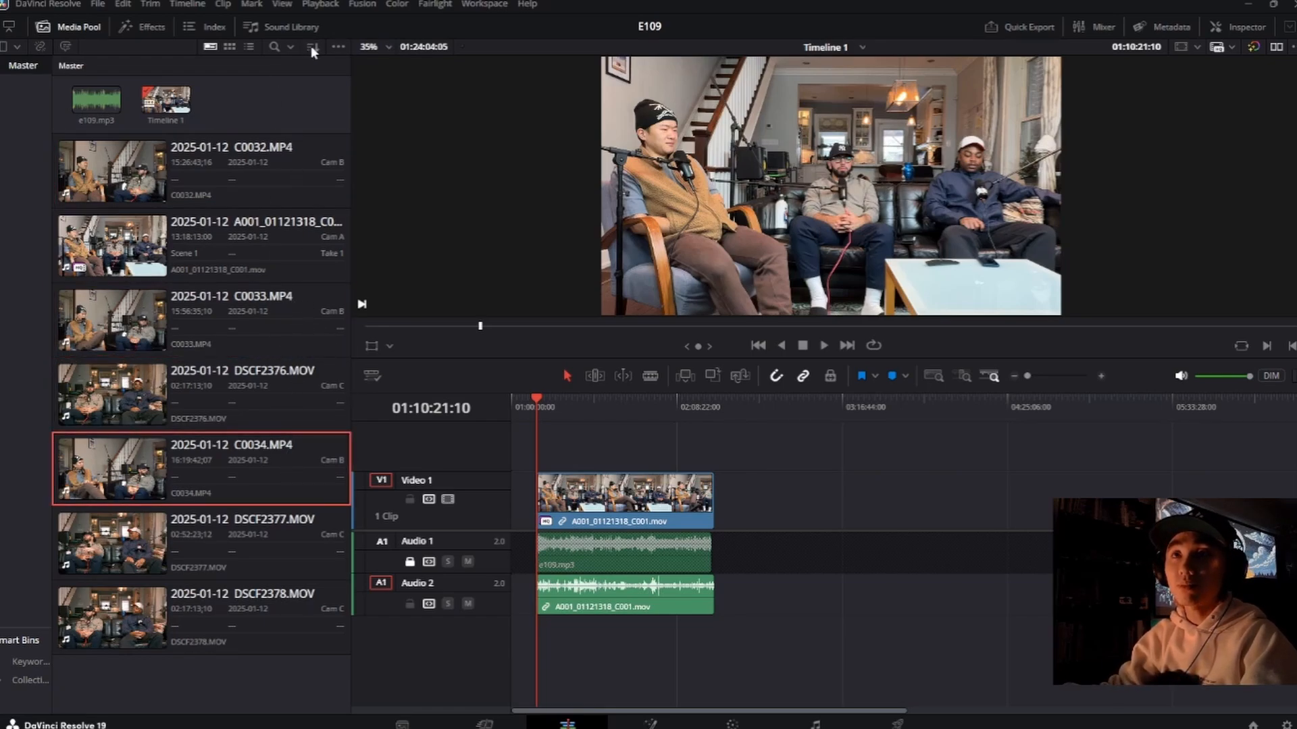
# Step: Sort the media pool clips by camera and place C0034.MP4, C0033.MP4 and C0032.MP4 on Video 2, past the end of the Camera A clip
pyautogui.click(377, 117)
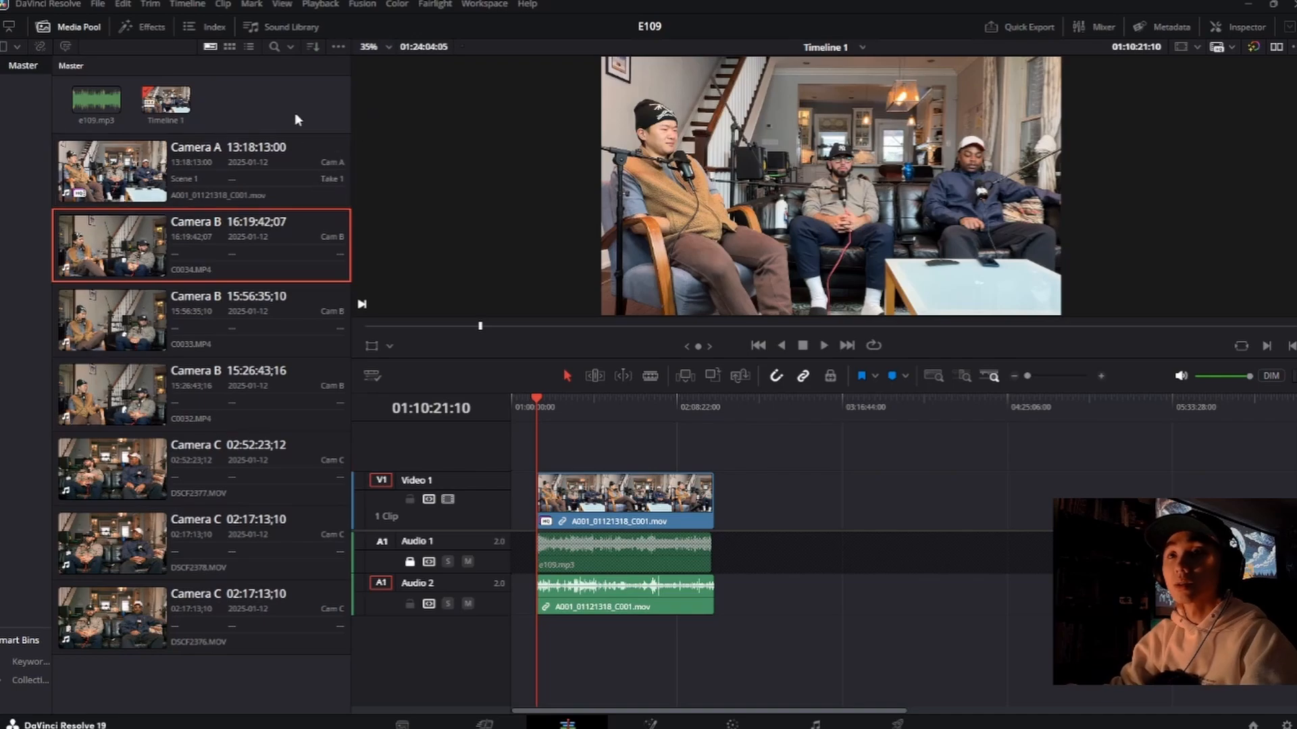
pyautogui.click(289, 249)
pyautogui.keyDown('shift'); pyautogui.click(293, 394); pyautogui.keyUp('shift')
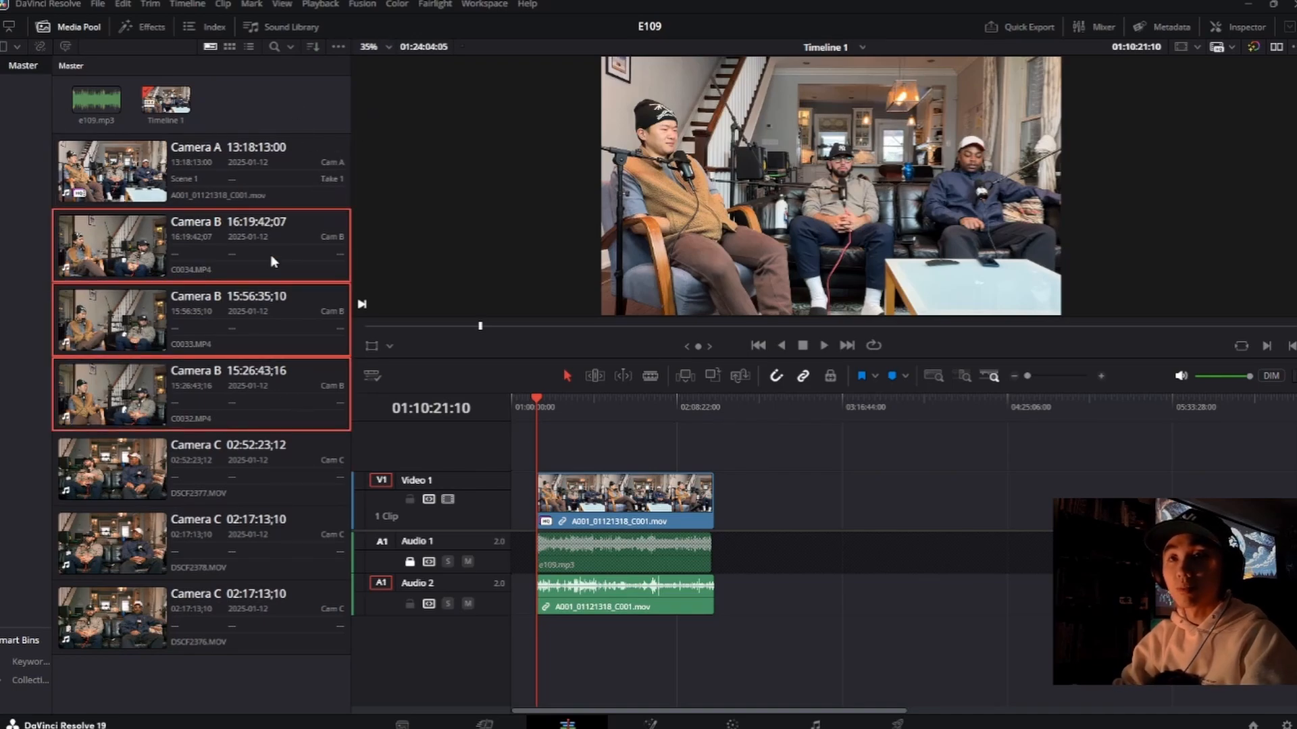
pyautogui.moveTo(620, 415); pyautogui.dragTo(744, 445)
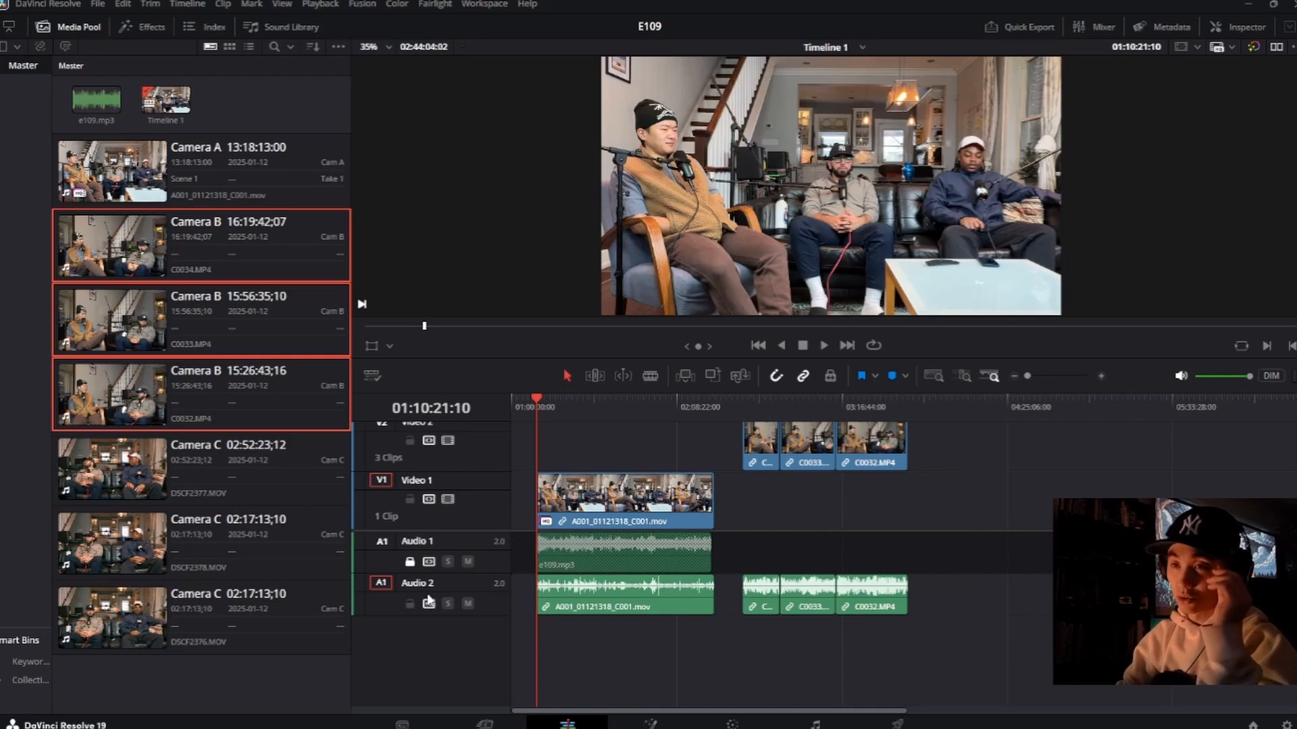
# Step: Move the three Camera B clips so they occupy Video 2 and Audio 3, starting at the beginning of the e109.mp3 clip
pyautogui.click(638, 520)
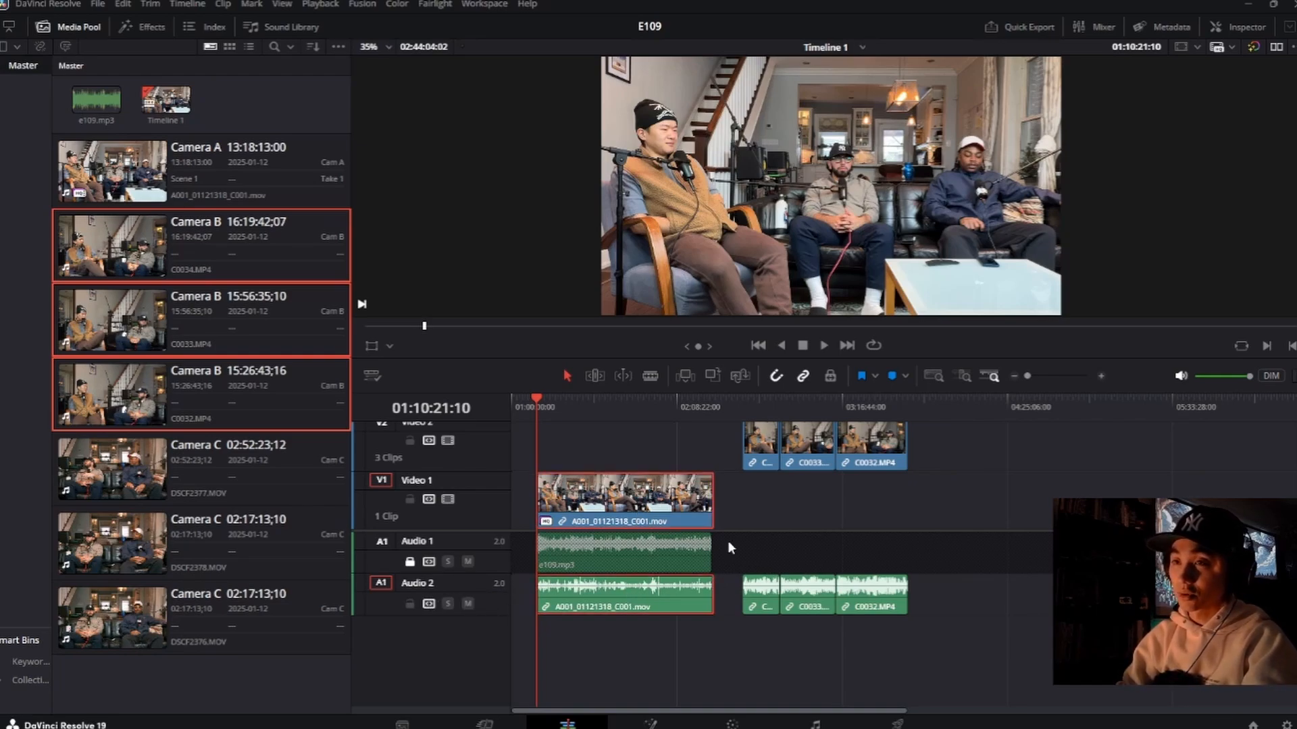
pyautogui.moveTo(932, 639); pyautogui.dragTo(743, 573)
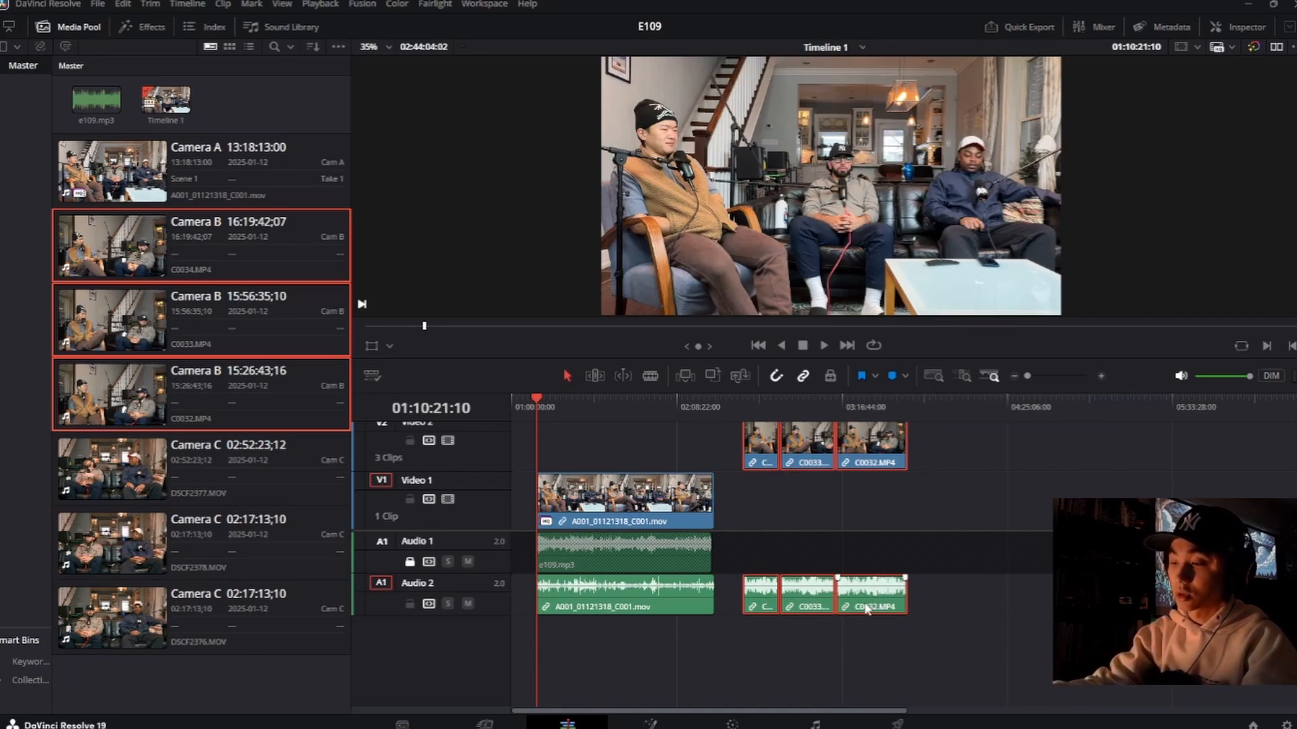
pyautogui.hotkey('alt', 'Down')
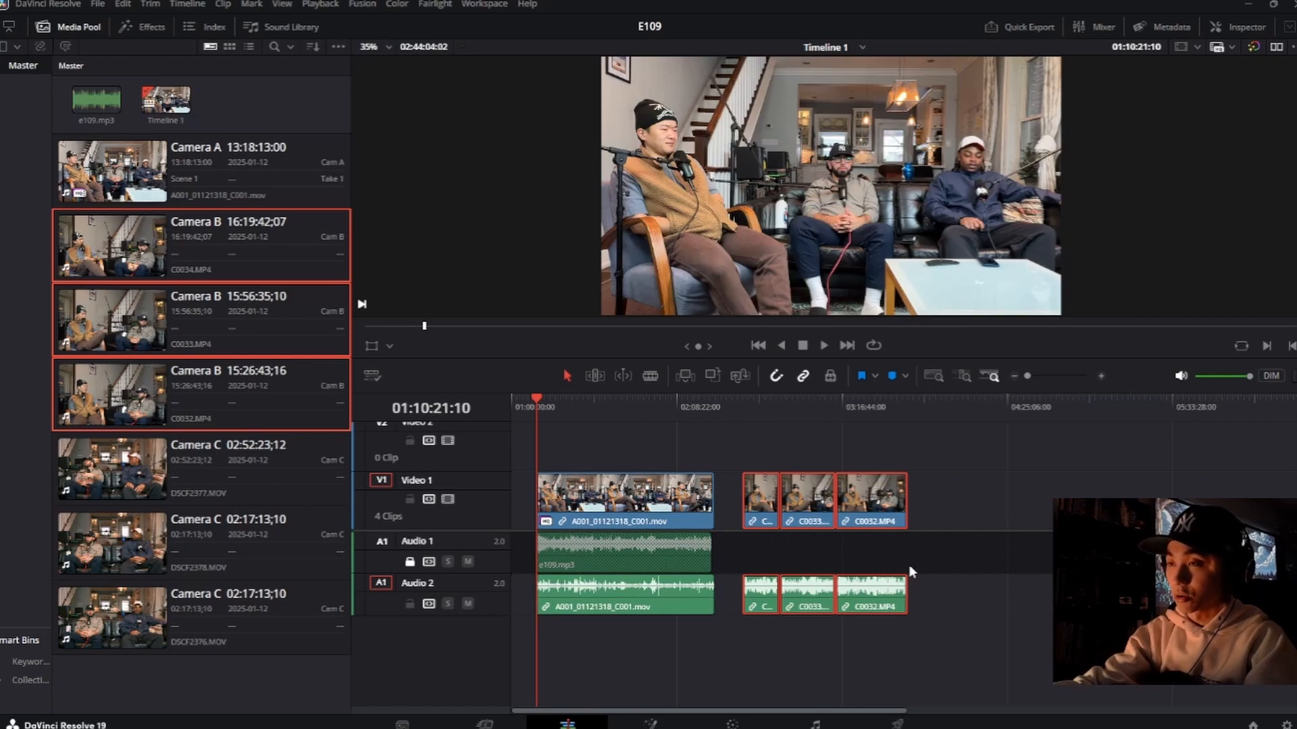
pyautogui.hotkey('alt', 'Up')
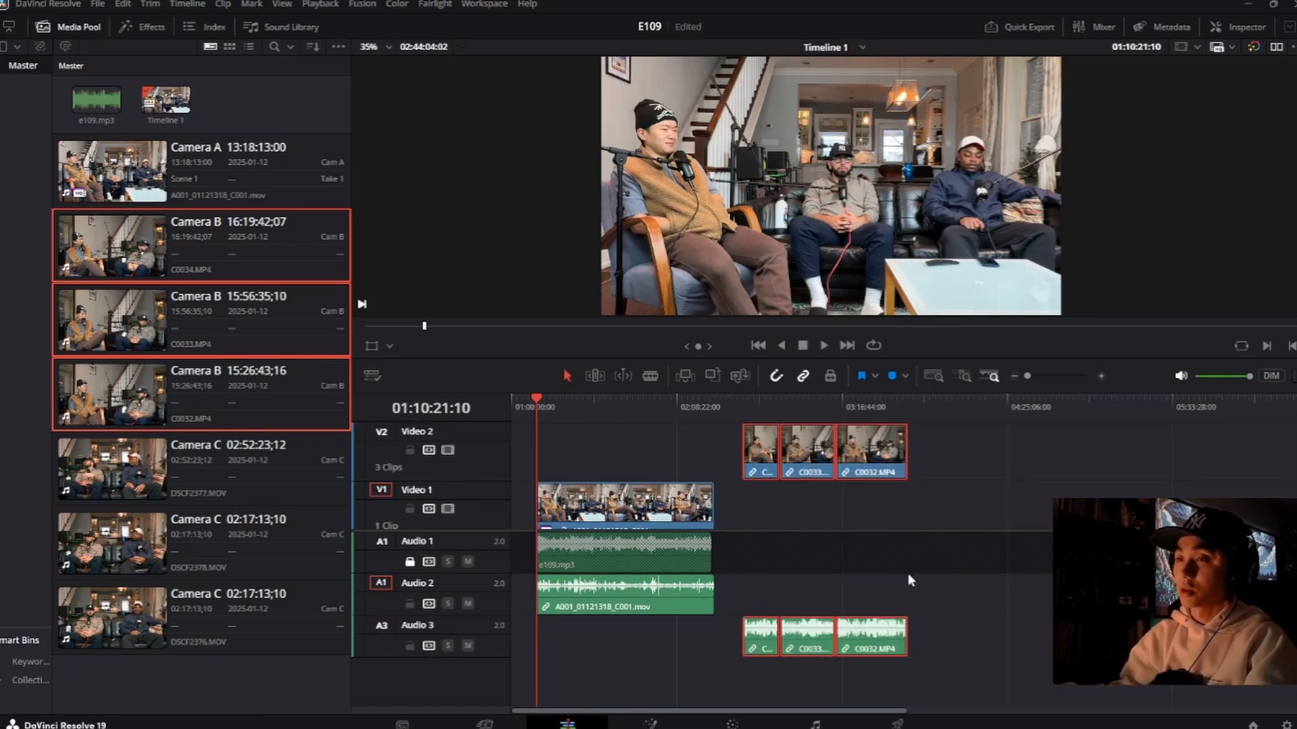
pyautogui.click(870, 494)
pyautogui.moveTo(800, 446); pyautogui.dragTo(594, 446)
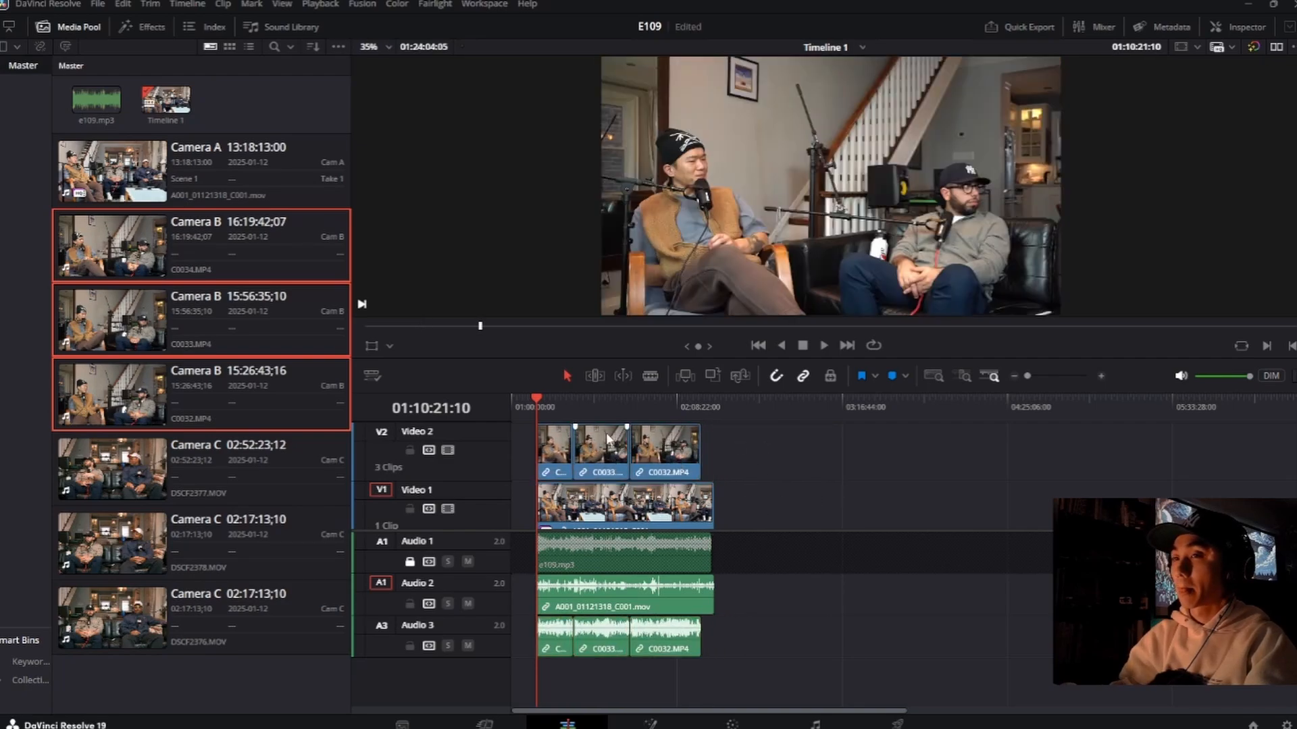
# Step: Place the Camera C clips DSCF2377.MOV, DSCF2378.MOV and DSCF2376.MOV on the timeline in the empty space after the existing clips
pyautogui.click(260, 500)
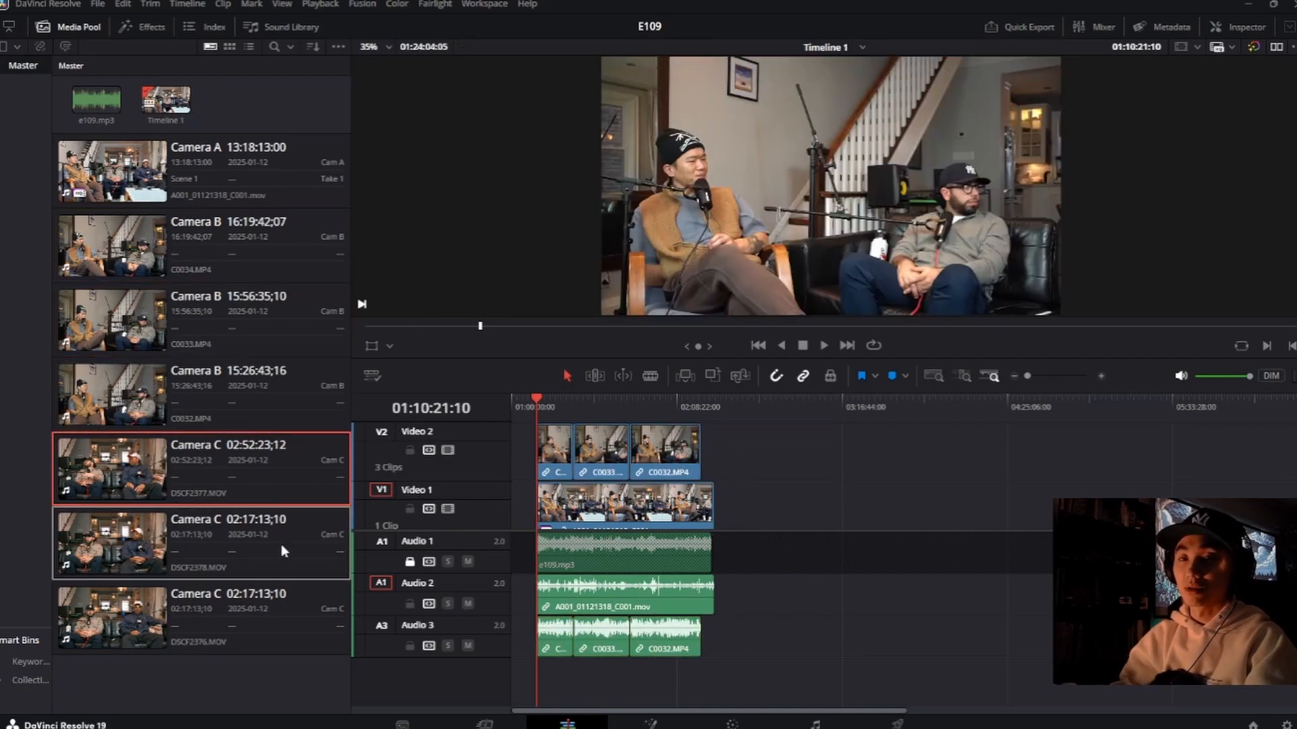
pyautogui.keyDown('shift'); pyautogui.click(260, 643); pyautogui.keyUp('shift')
pyautogui.moveTo(237, 477); pyautogui.dragTo(827, 514)
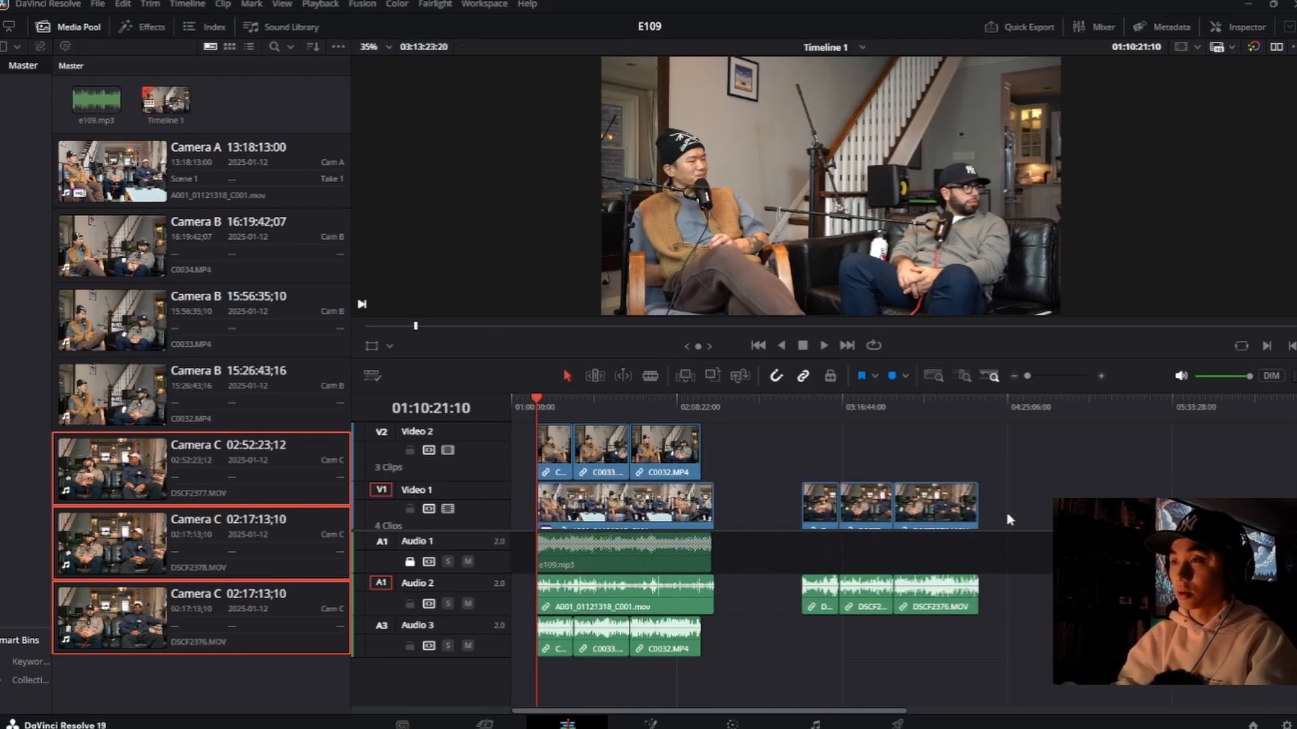
# Step: Move the three Camera C clips to Video 3 and Audio 4, starting slightly before the beginning of the e109.mp3 clip
pyautogui.moveTo(1016, 514); pyautogui.dragTo(798, 492)
pyautogui.hotkey('alt', 'Up')
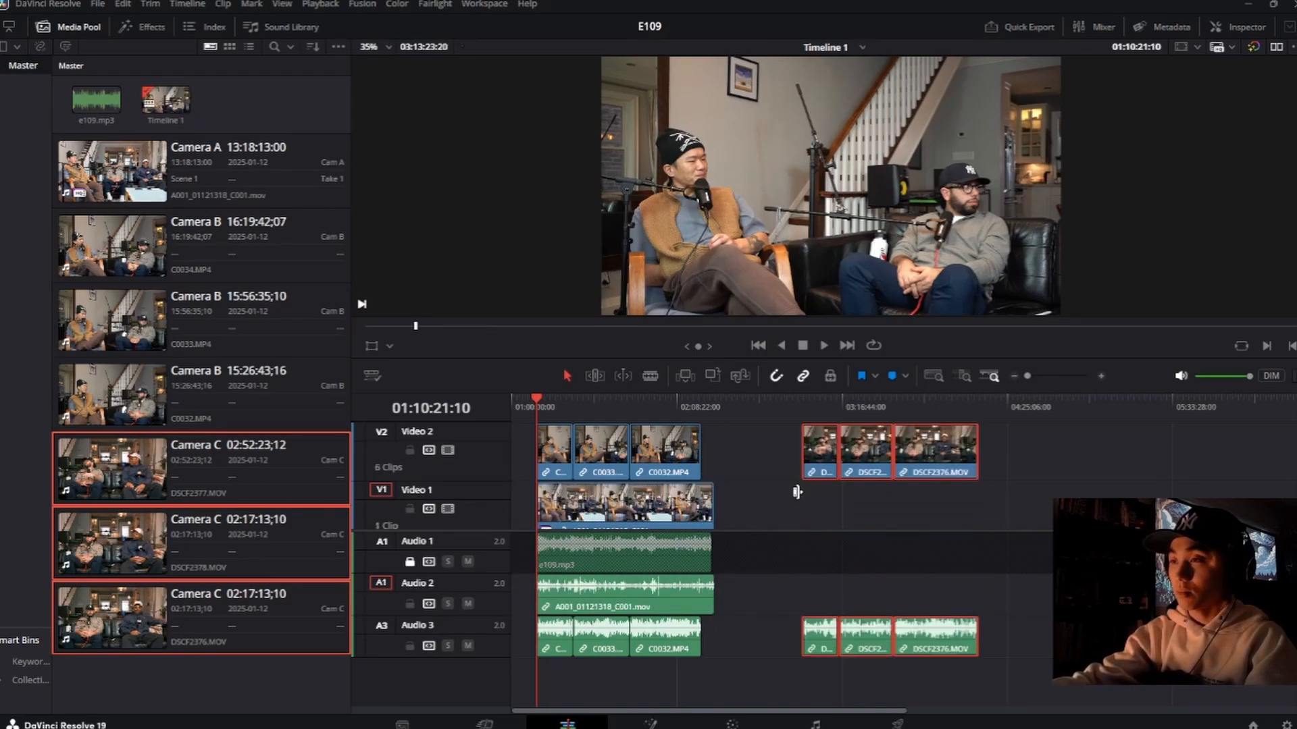
pyautogui.hotkey('alt', 'Up')
pyautogui.click(909, 508)
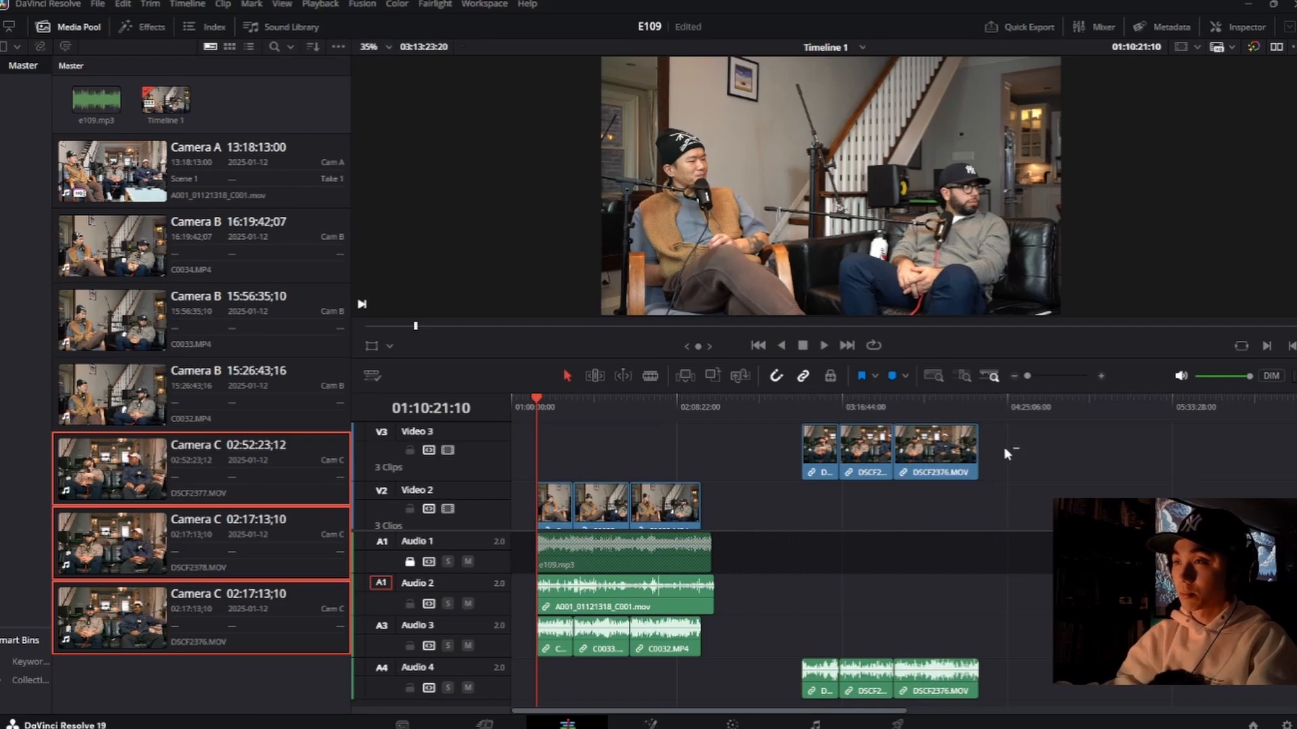
pyautogui.moveTo(1003, 447); pyautogui.dragTo(811, 446)
pyautogui.click(801, 442)
pyautogui.moveTo(1027, 450); pyautogui.dragTo(552, 452)
pyautogui.click(733, 467)
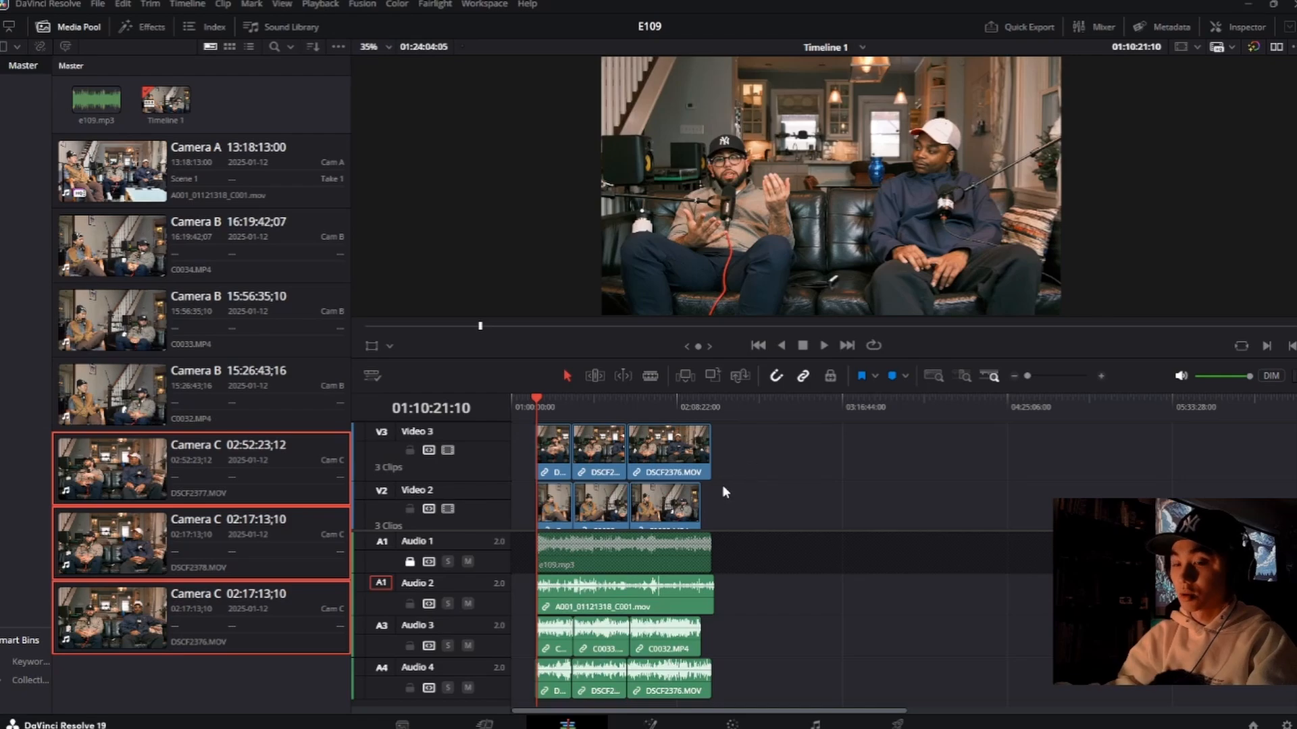
# Step: Make room to show all three video tracks and compare where each camera's clips start and end against the e109.mp3 audio
pyautogui.scroll(5, 721, 484)
pyautogui.scroll(2, 722, 484)
pyautogui.scroll(-2, 744, 483)
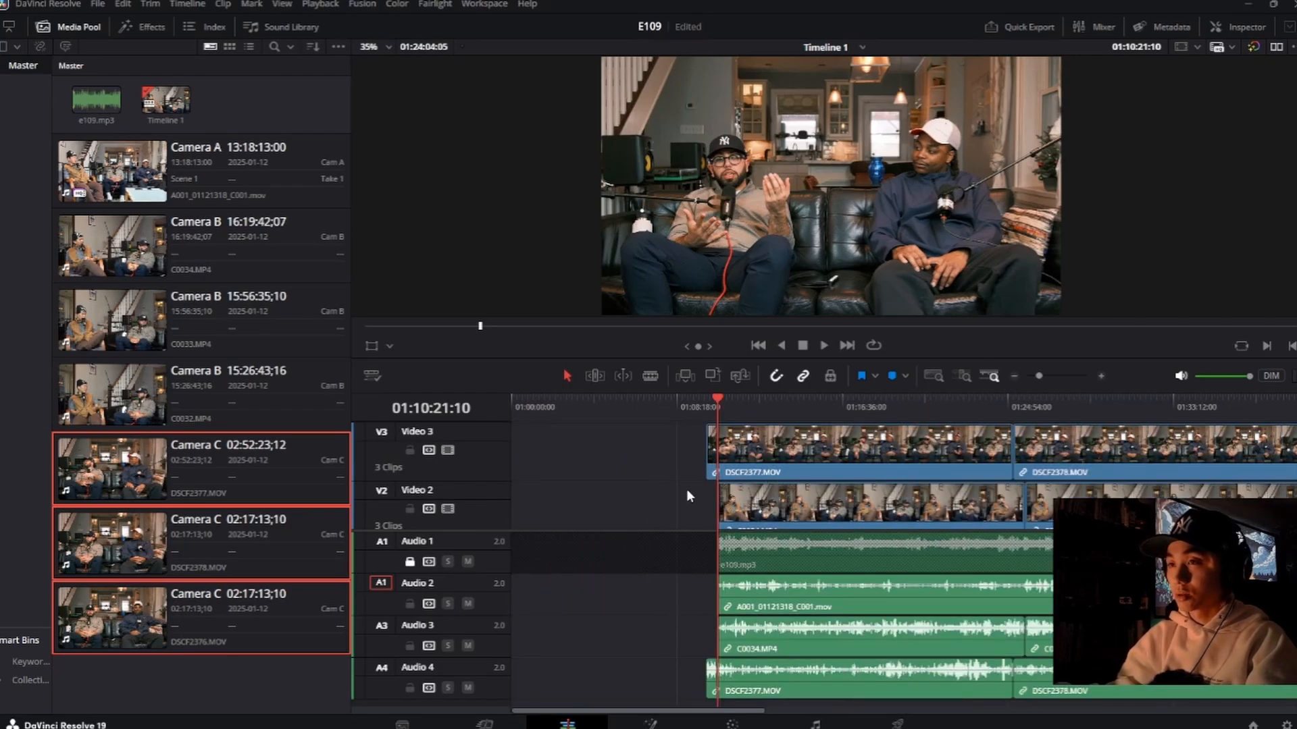
pyautogui.moveTo(666, 530); pyautogui.dragTo(683, 621)
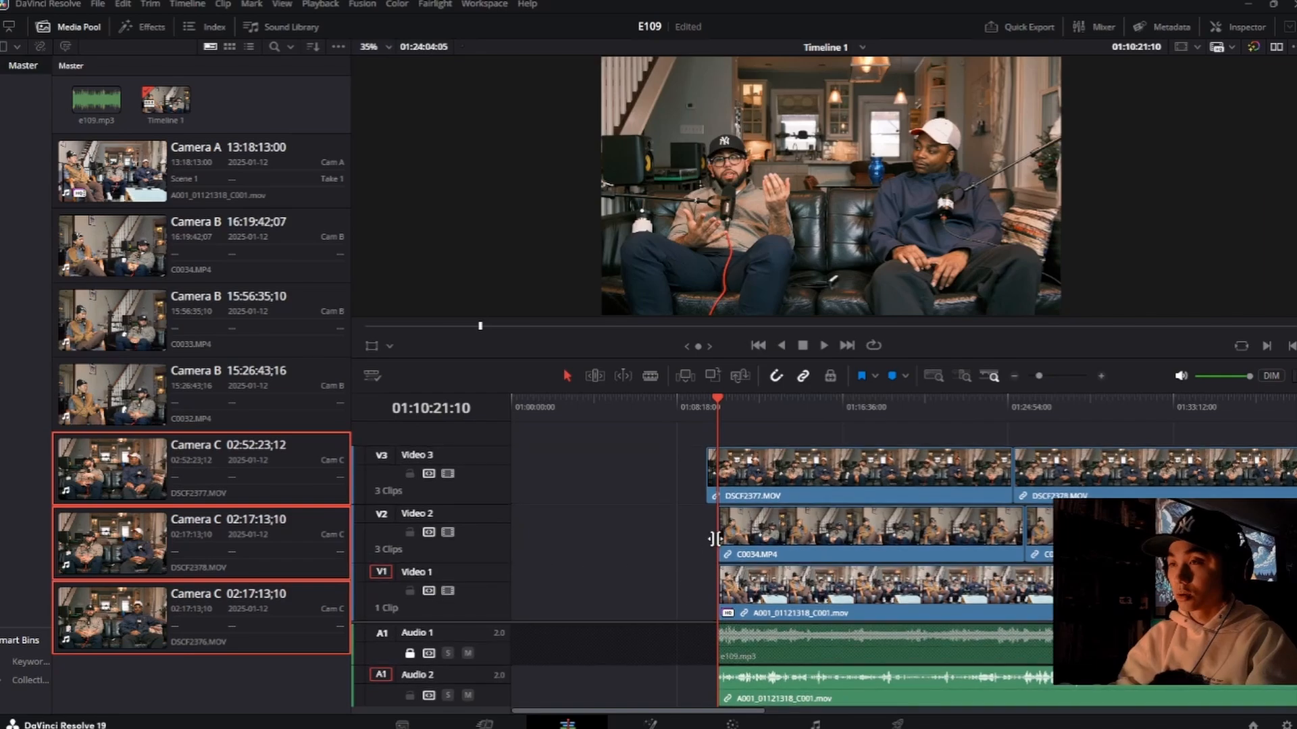
pyautogui.hscroll(10, 740, 534)
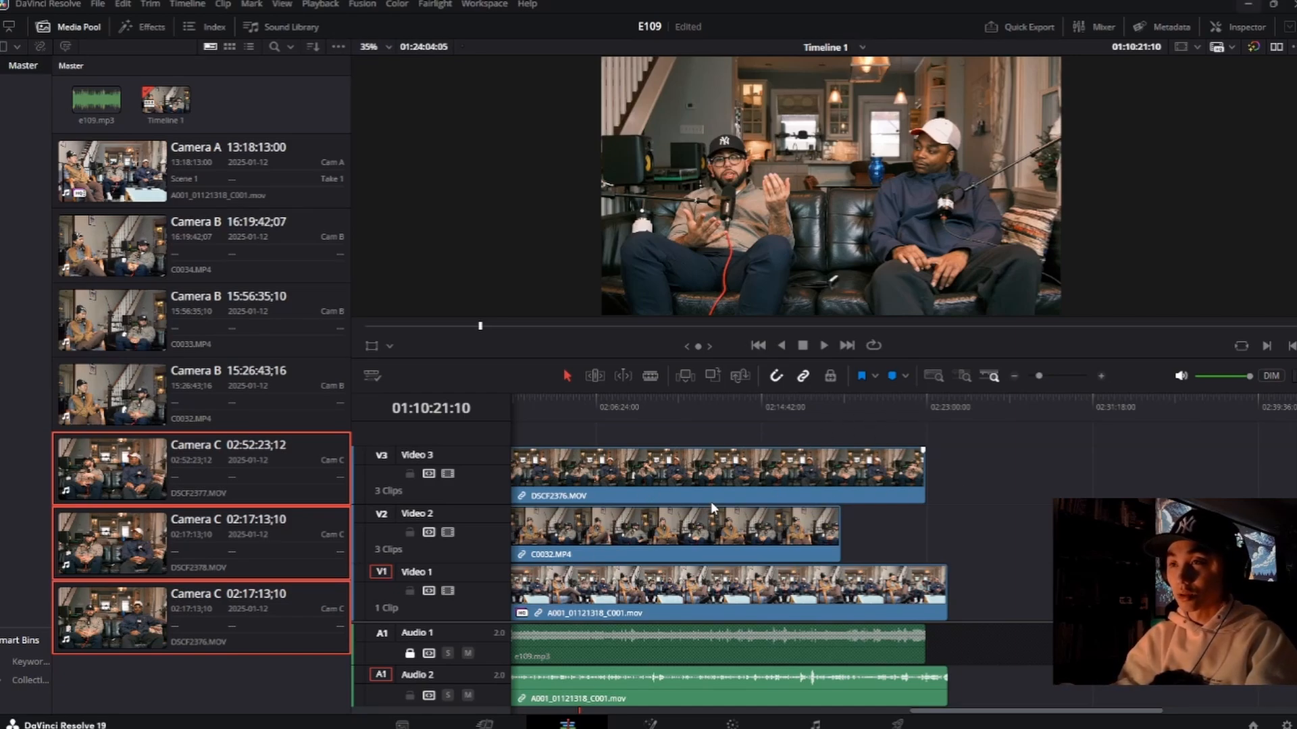
pyautogui.hscroll(-10, 711, 501)
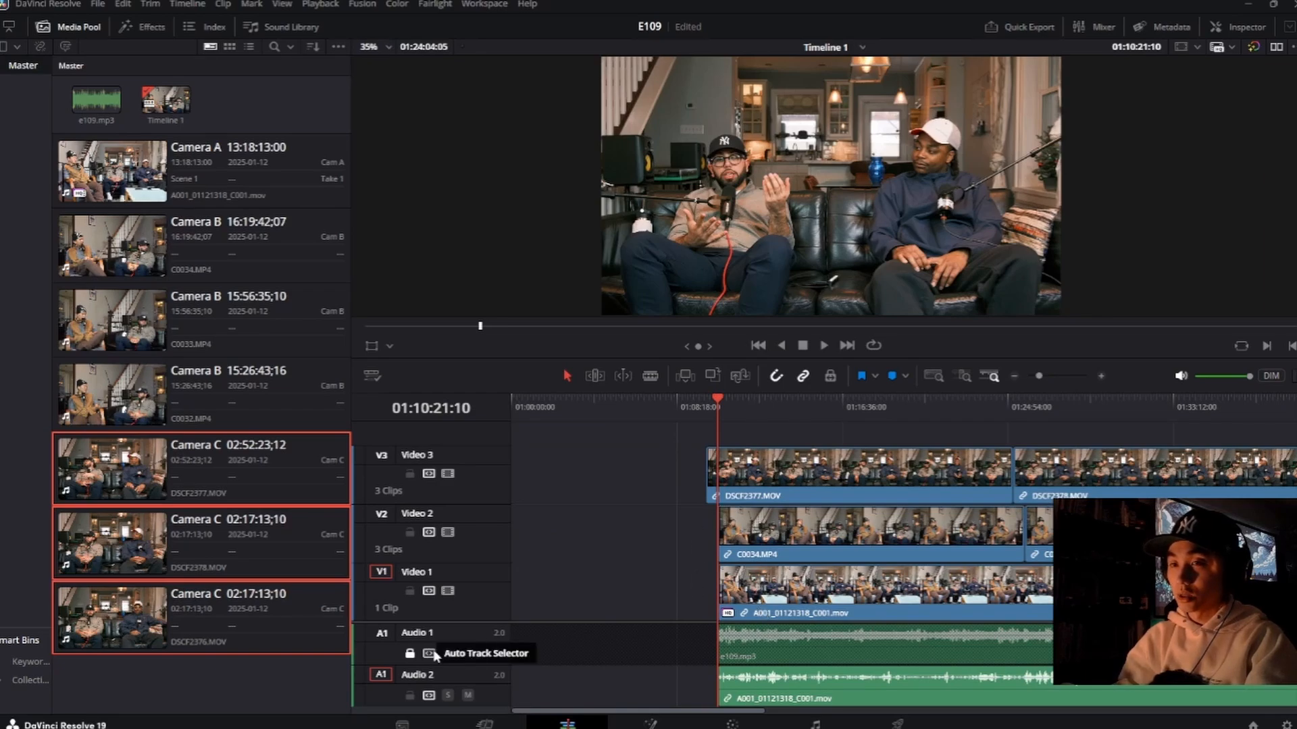
# Step: Unlock the Audio 1 track and select e109.mp3 together with the A001_01121318_C001.mov clip
pyautogui.click(409, 654)
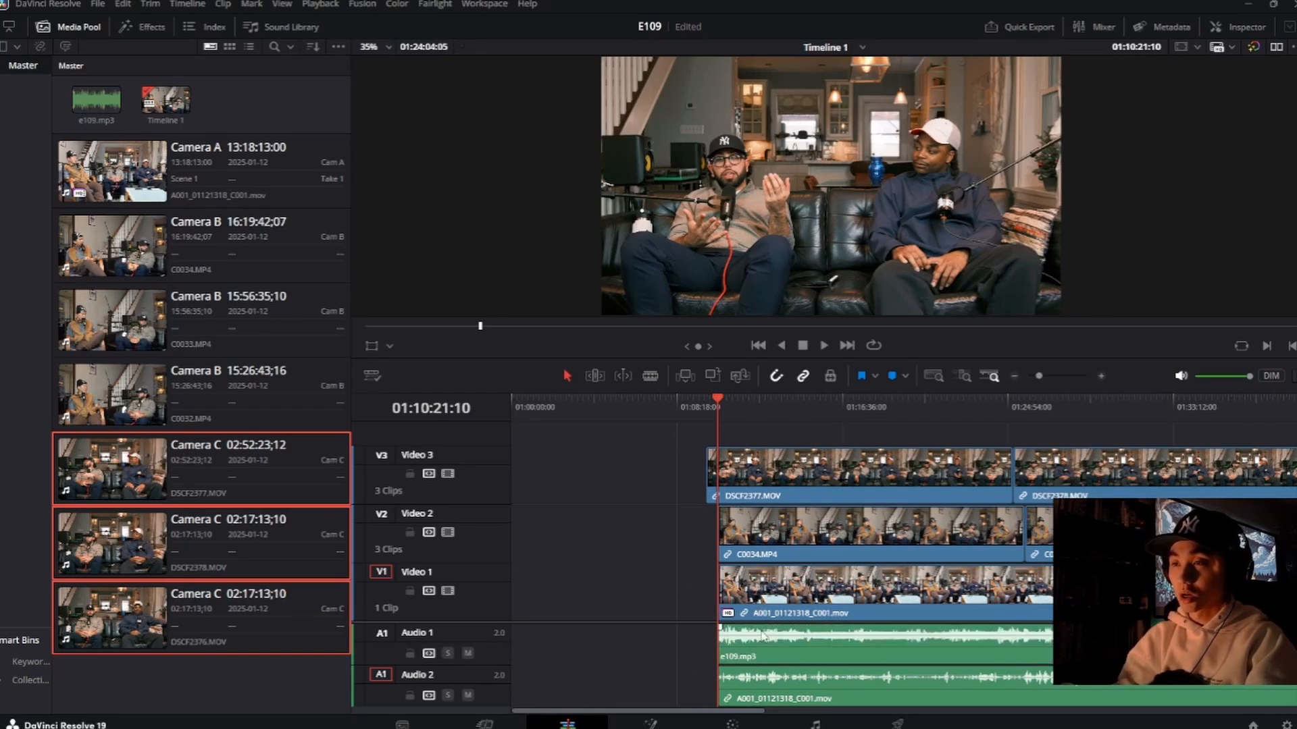
pyautogui.click(794, 613)
pyautogui.click(776, 654)
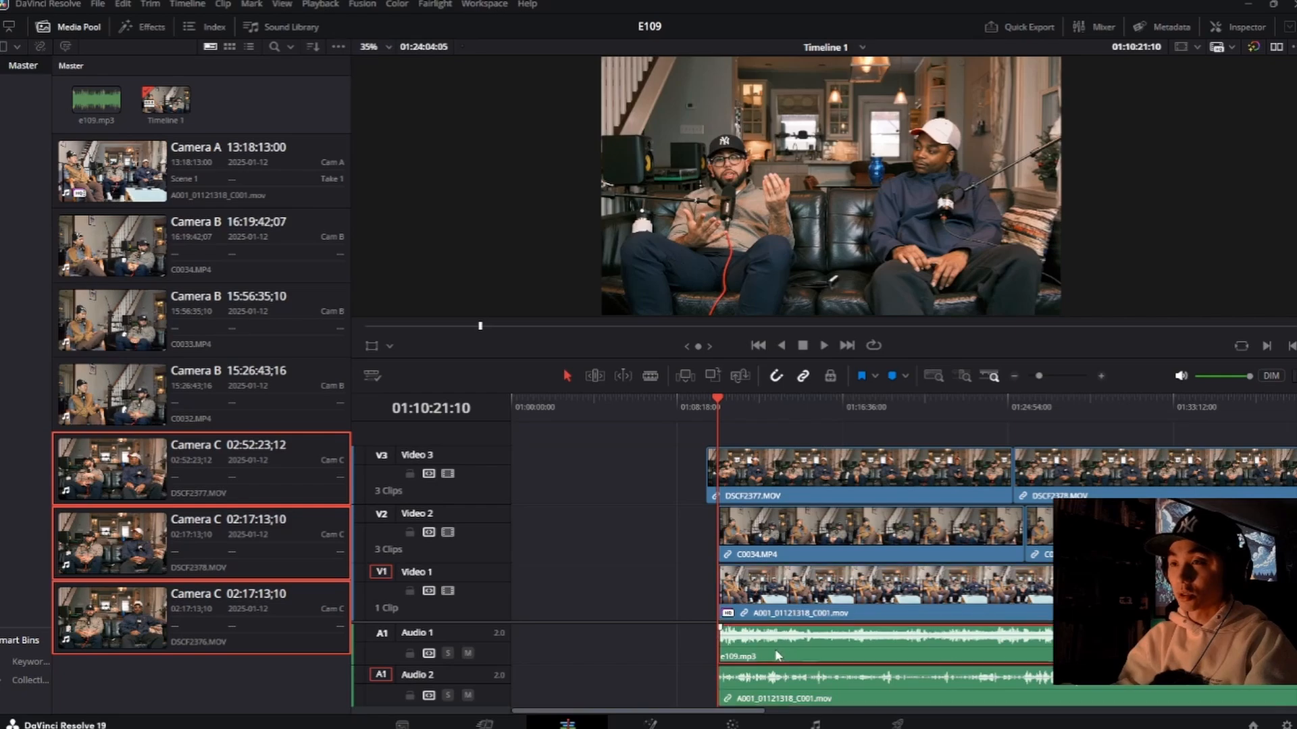
pyautogui.click(770, 602)
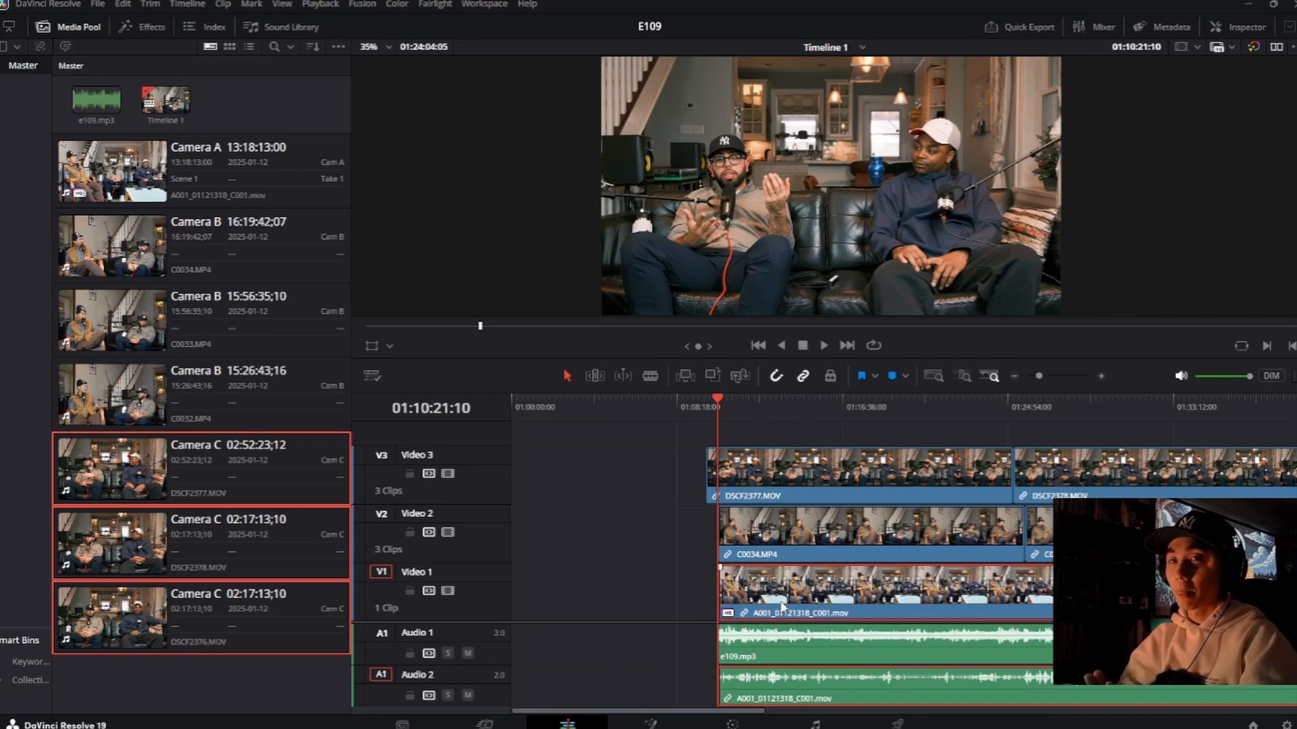
# Step: Hide the media pool and enlarge the timeline area to show all four audio tracks
pyautogui.click(66, 28)
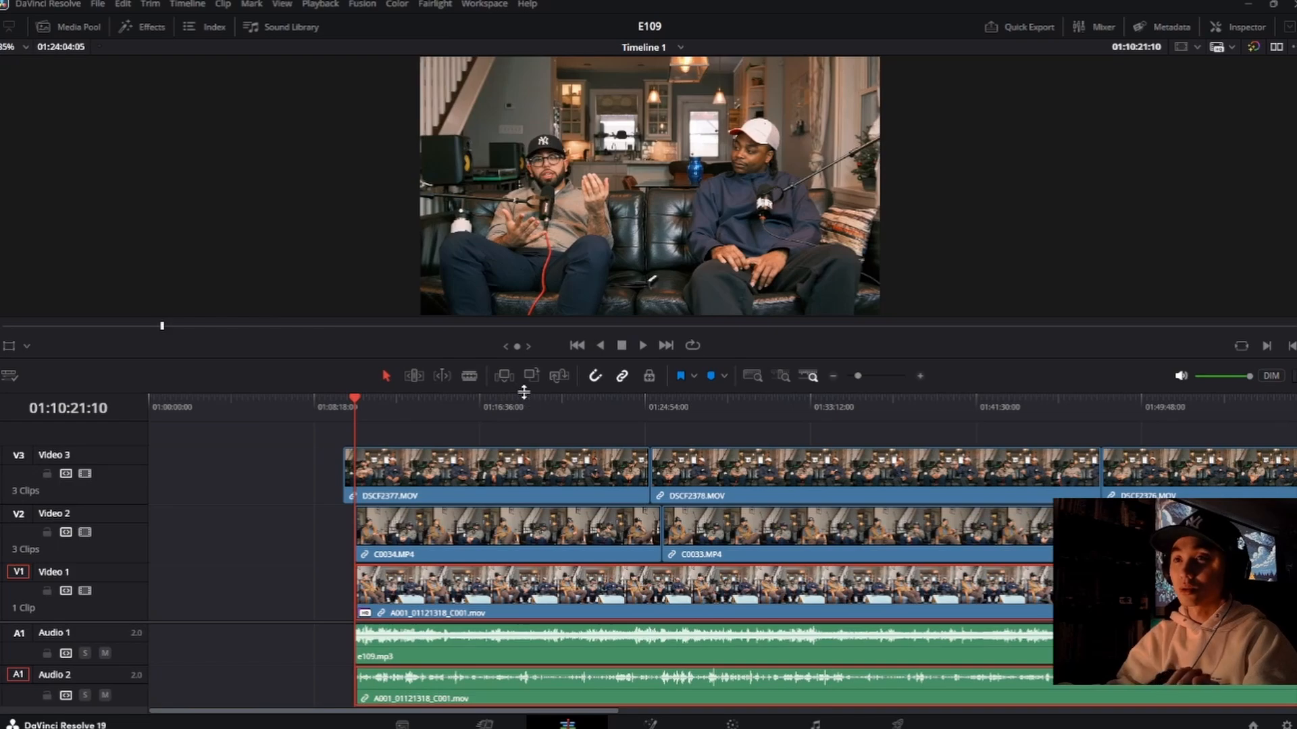
pyautogui.moveTo(524, 390); pyautogui.dragTo(549, 324)
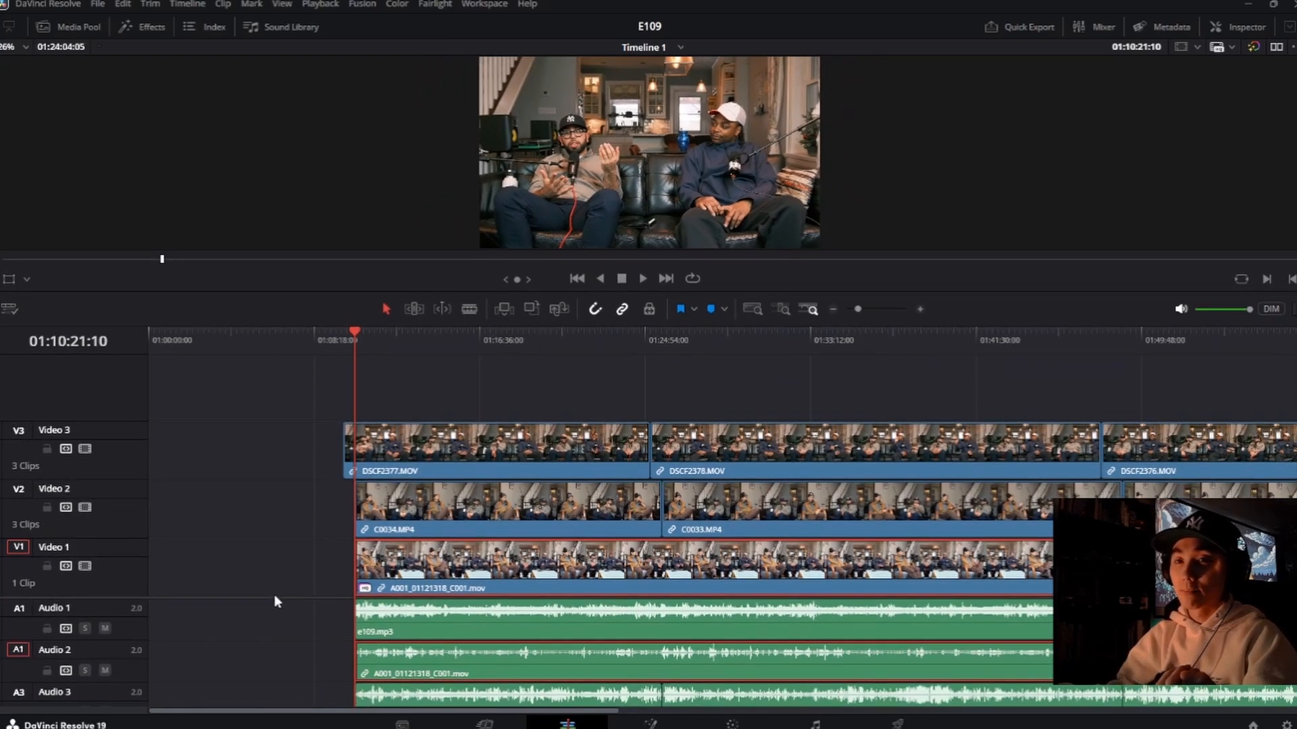
pyautogui.scroll(-3, 275, 597)
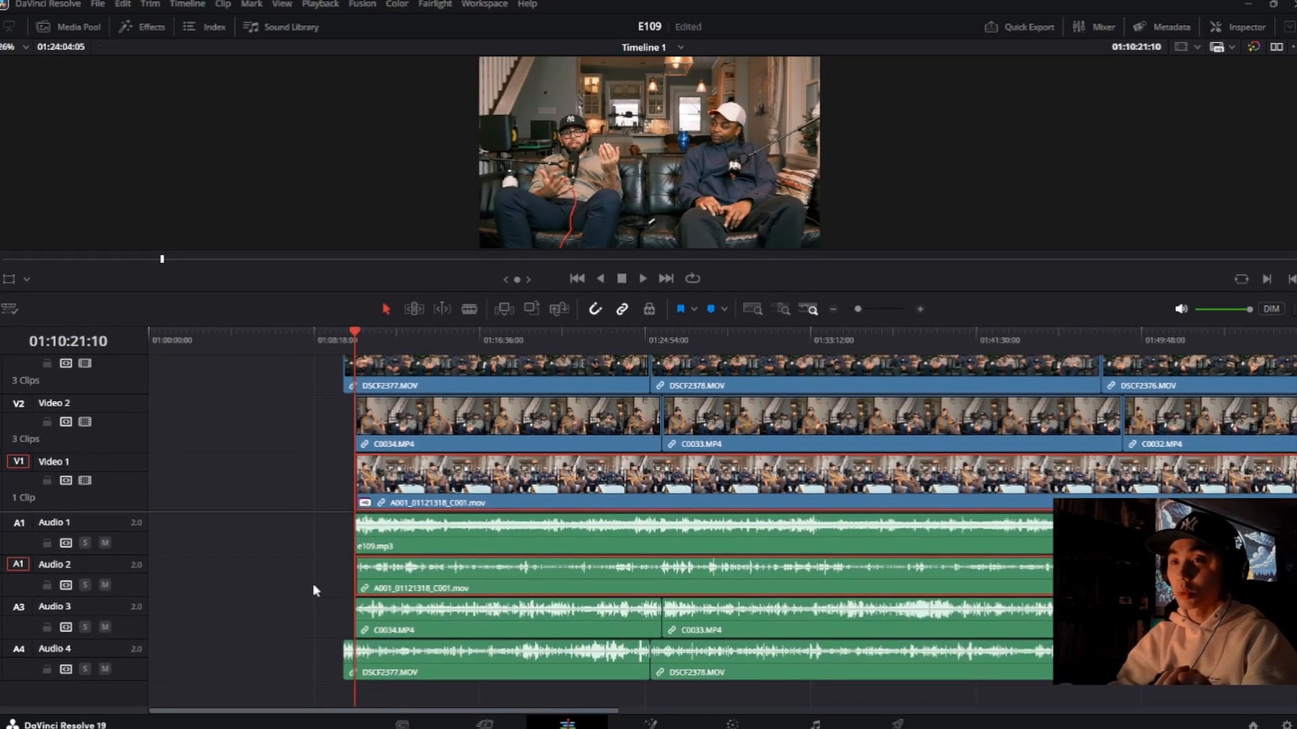
pyautogui.click(430, 482)
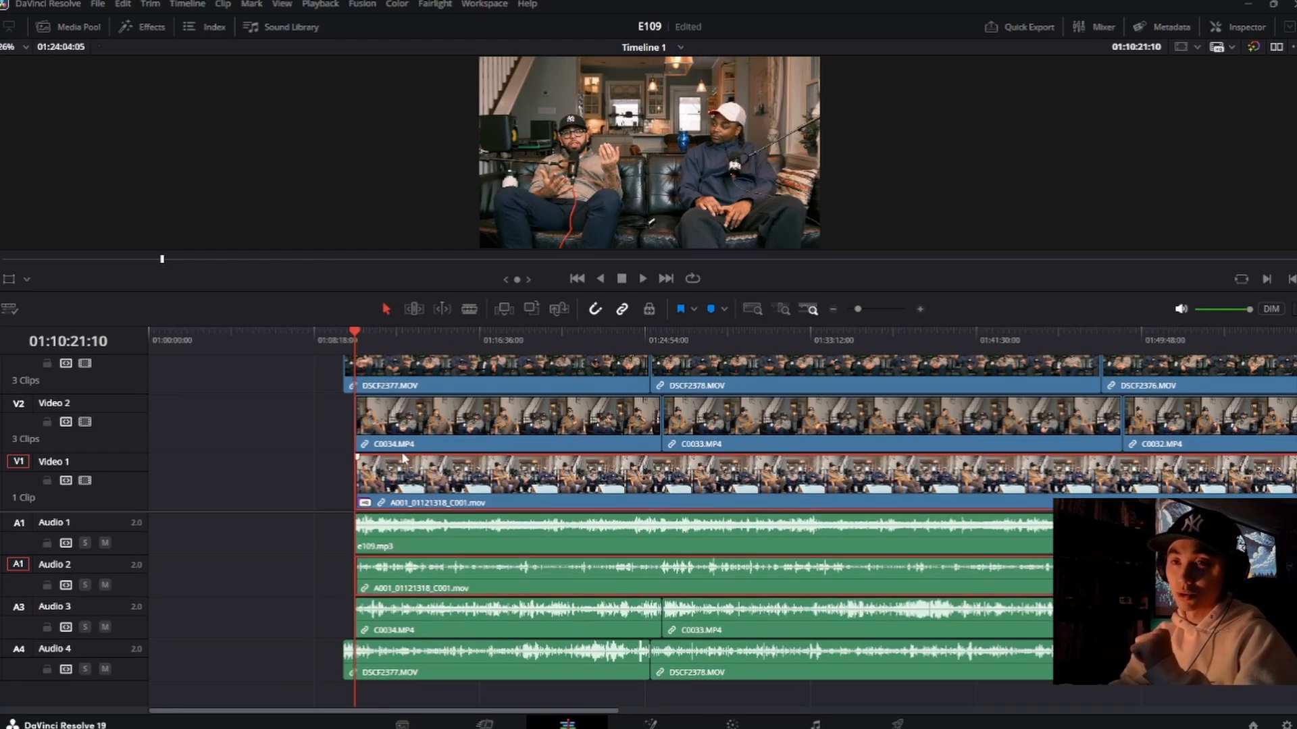
pyautogui.moveTo(310, 379); pyautogui.dragTo(368, 493)
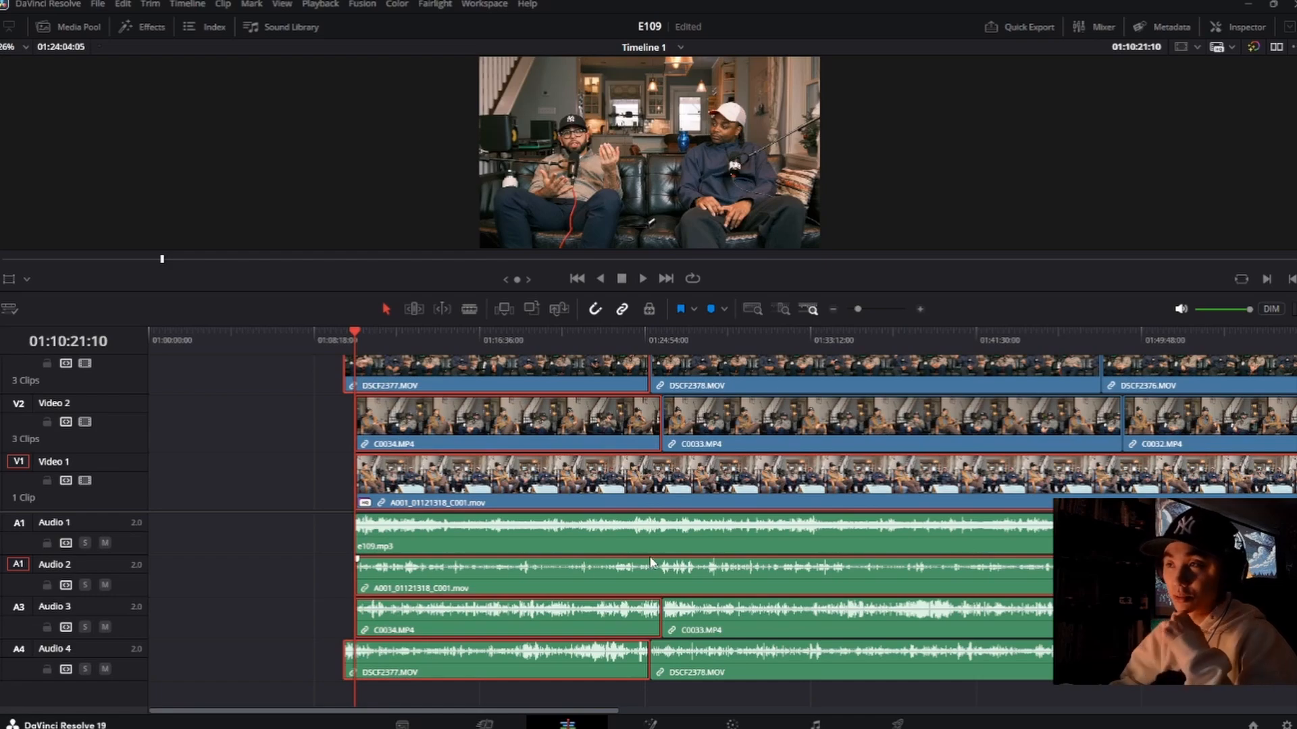
pyautogui.click(314, 484)
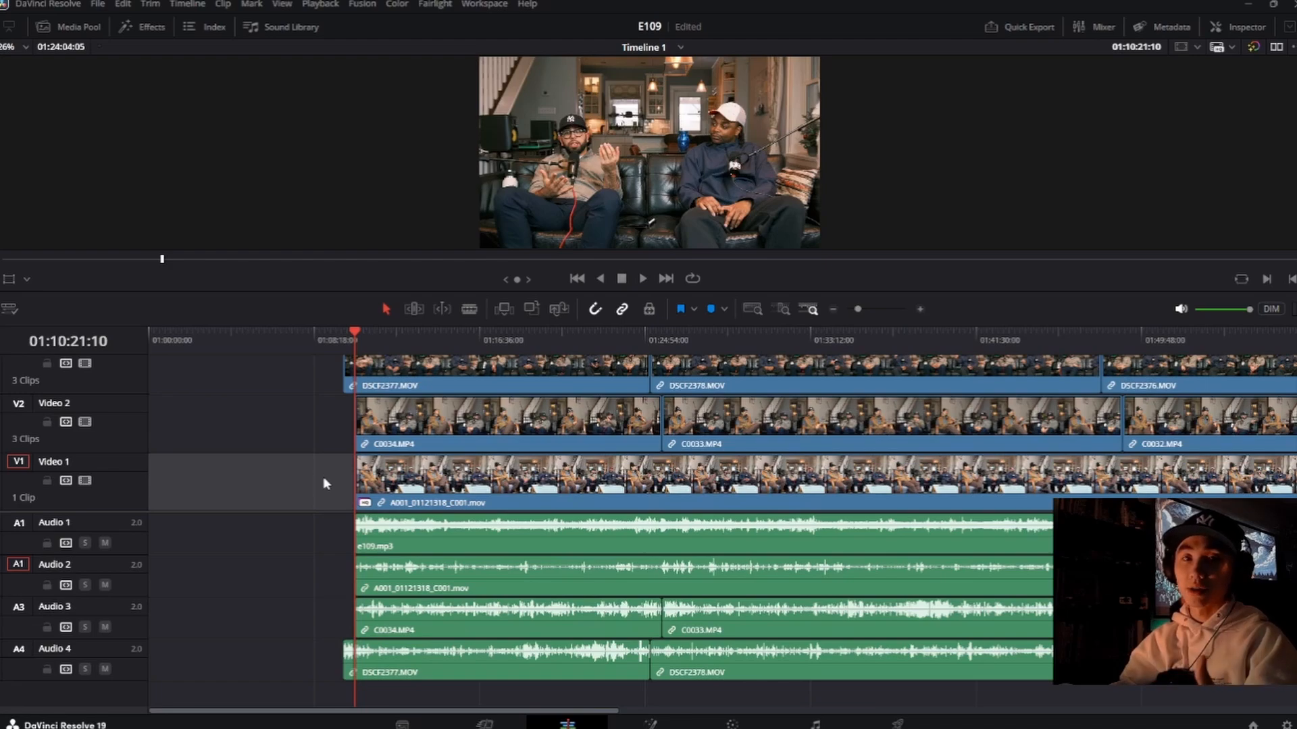
pyautogui.moveTo(322, 481); pyautogui.dragTo(424, 533)
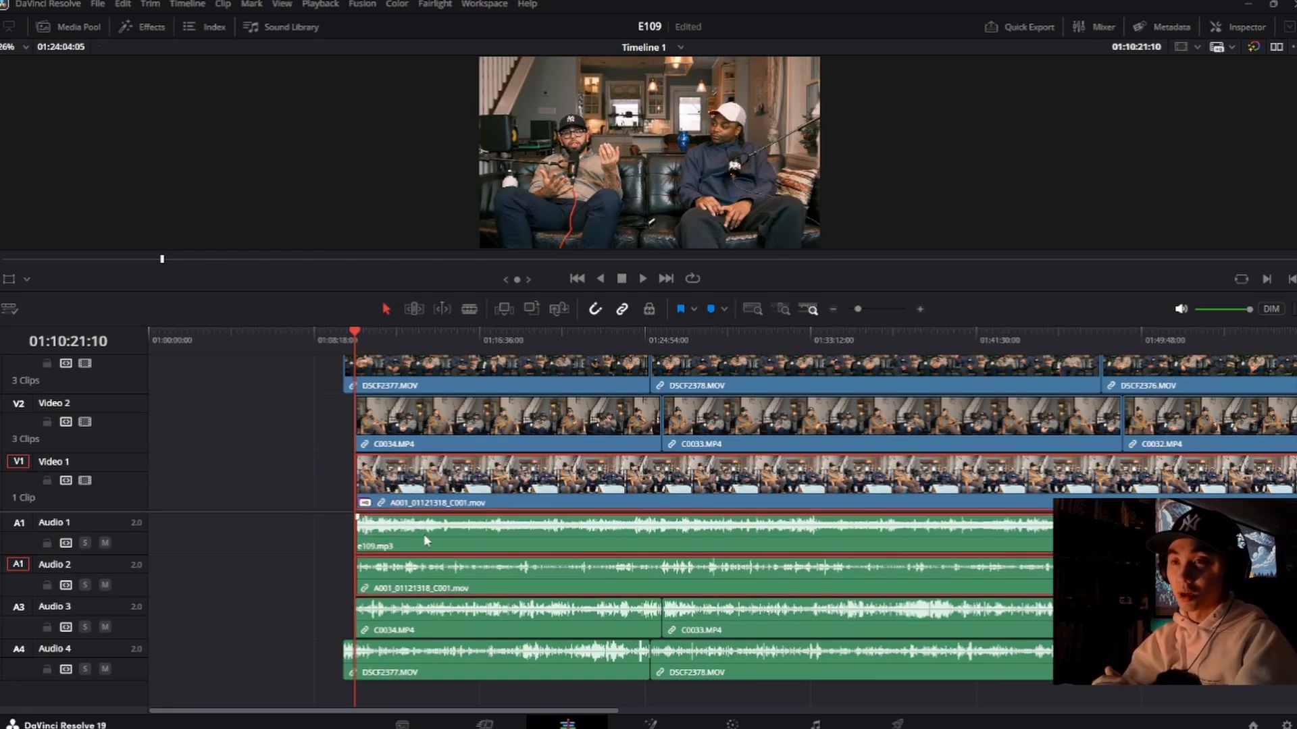
pyautogui.click(316, 477)
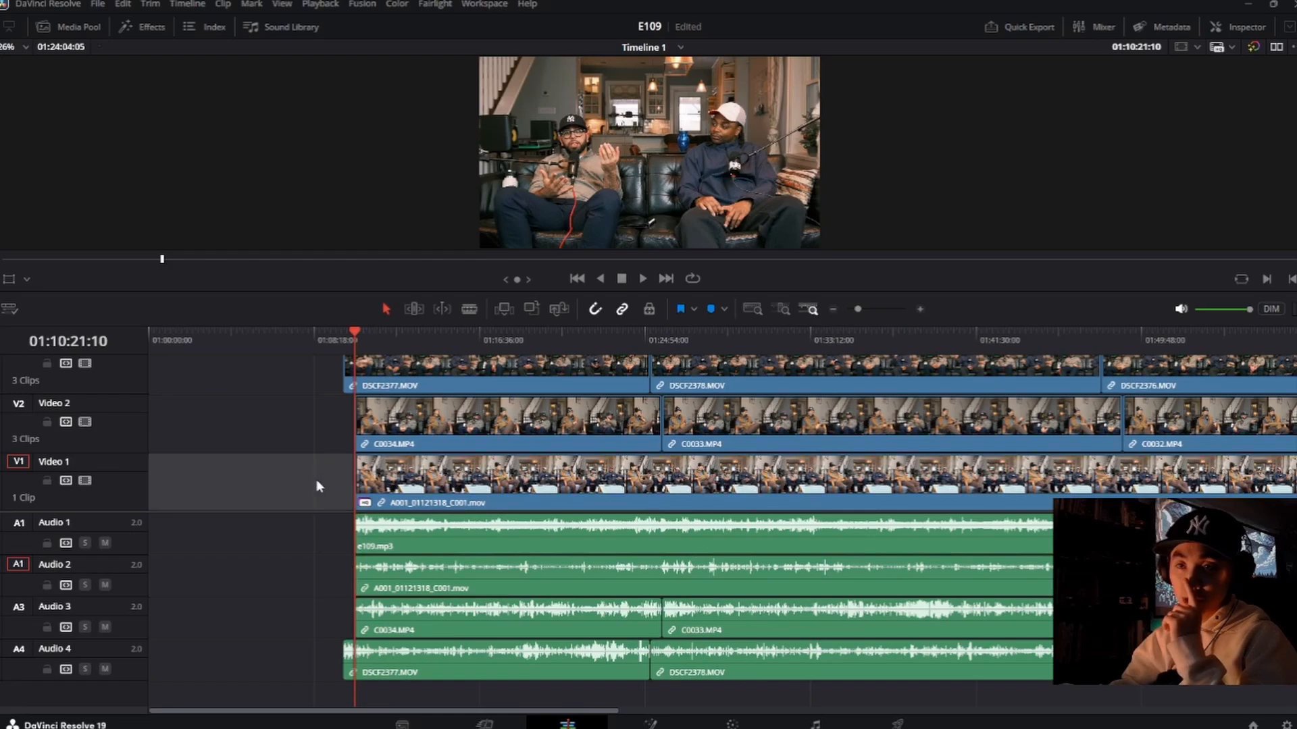
pyautogui.moveTo(317, 481); pyautogui.dragTo(435, 543)
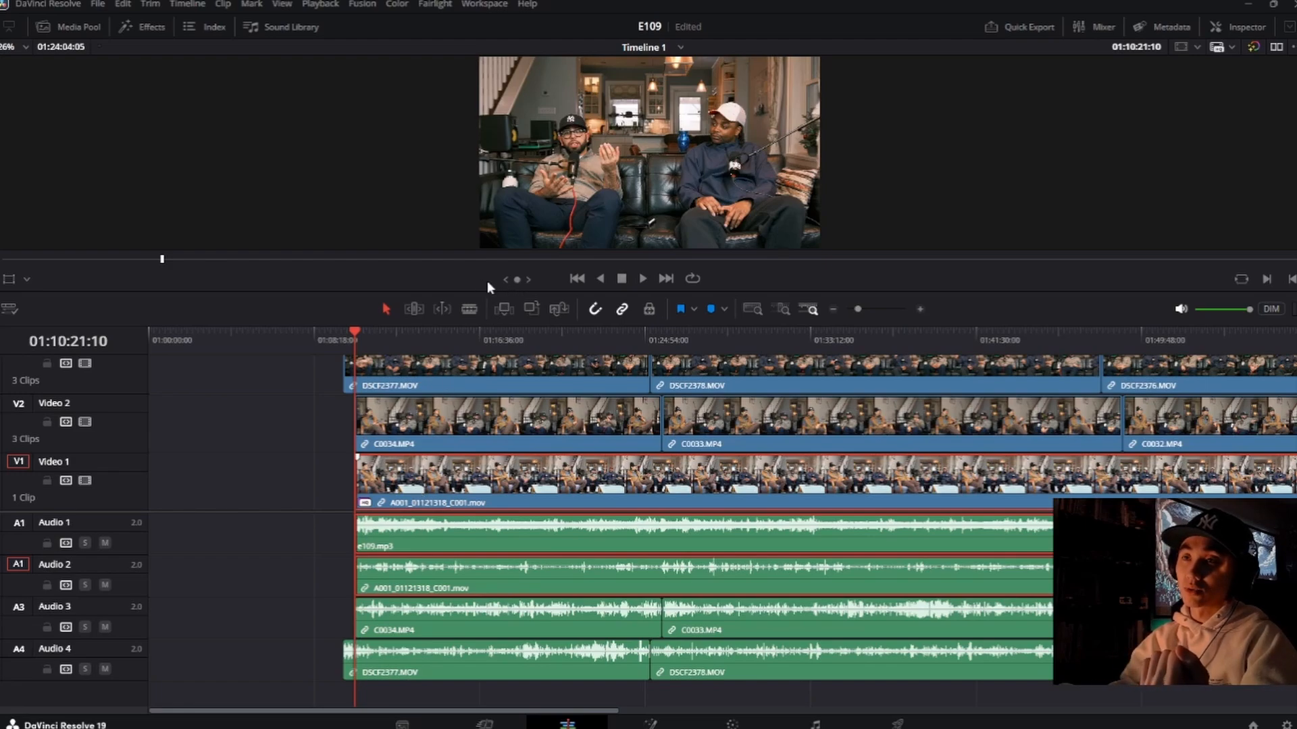
pyautogui.moveTo(262, 370); pyautogui.dragTo(772, 545)
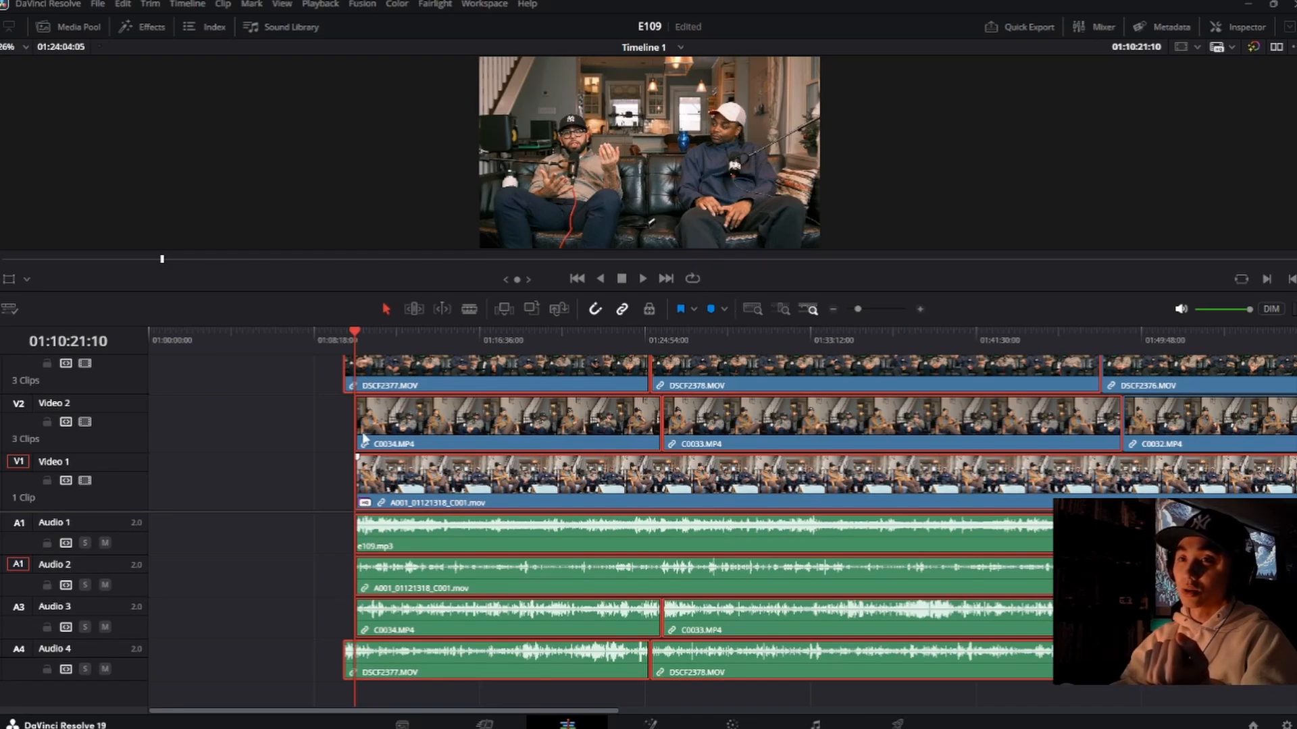
pyautogui.click(292, 430)
pyautogui.moveTo(291, 423); pyautogui.dragTo(459, 544)
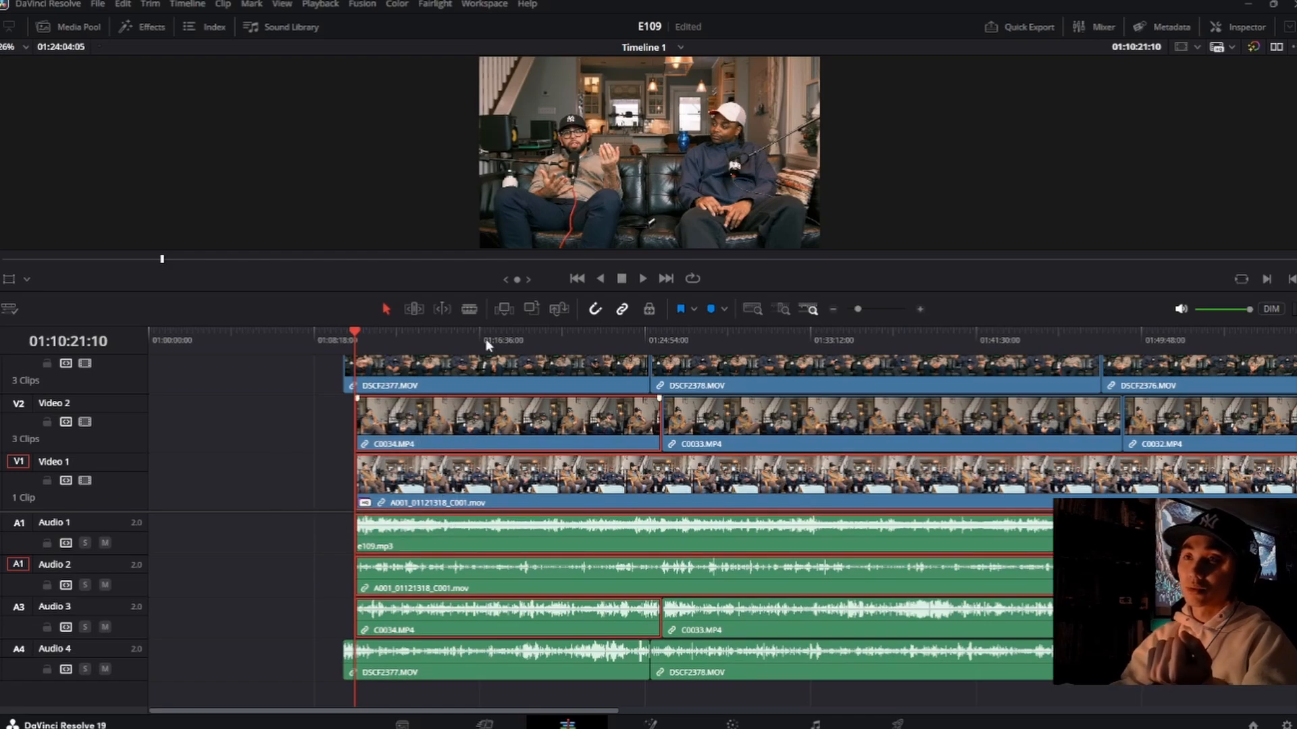
pyautogui.click(285, 426)
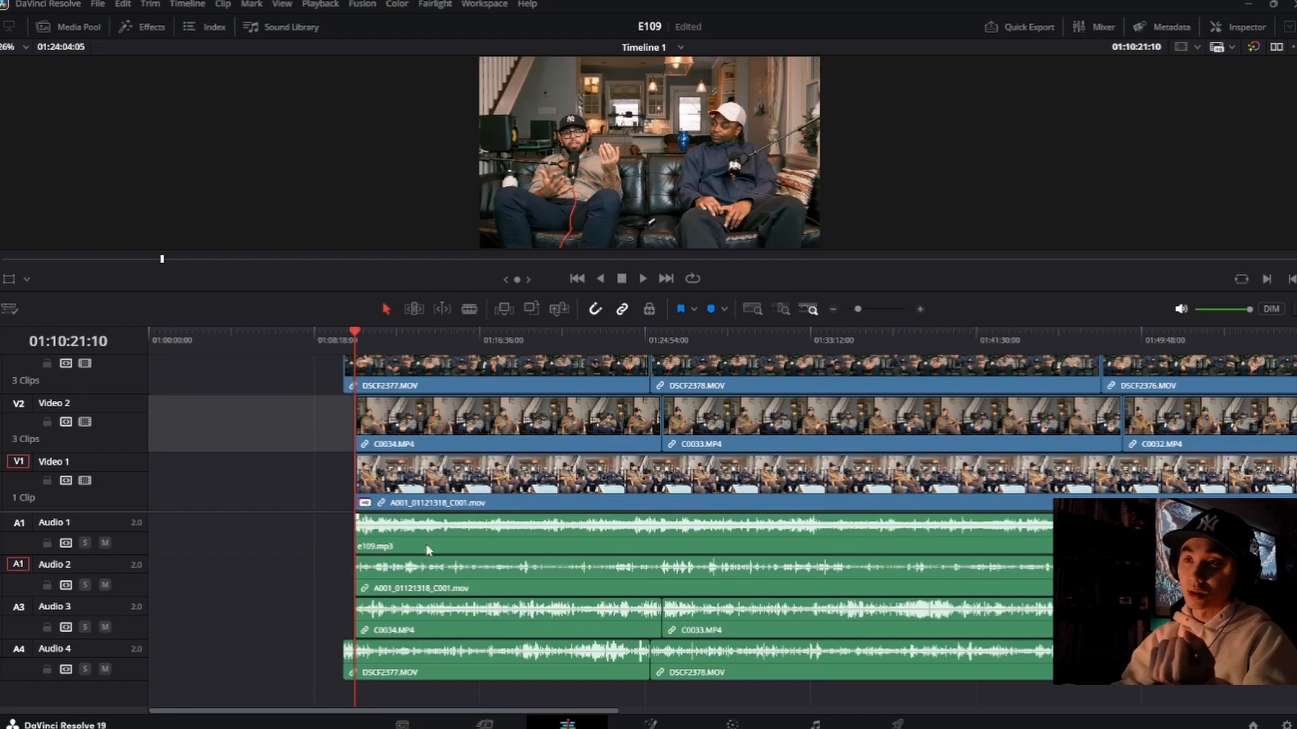
# Step: Align the A001_01121318_C001.mov clip with the e109.mp3 audio clip and inspect their start points up close
pyautogui.moveTo(299, 412); pyautogui.dragTo(439, 548)
pyautogui.click(349, 493)
pyautogui.click(332, 439)
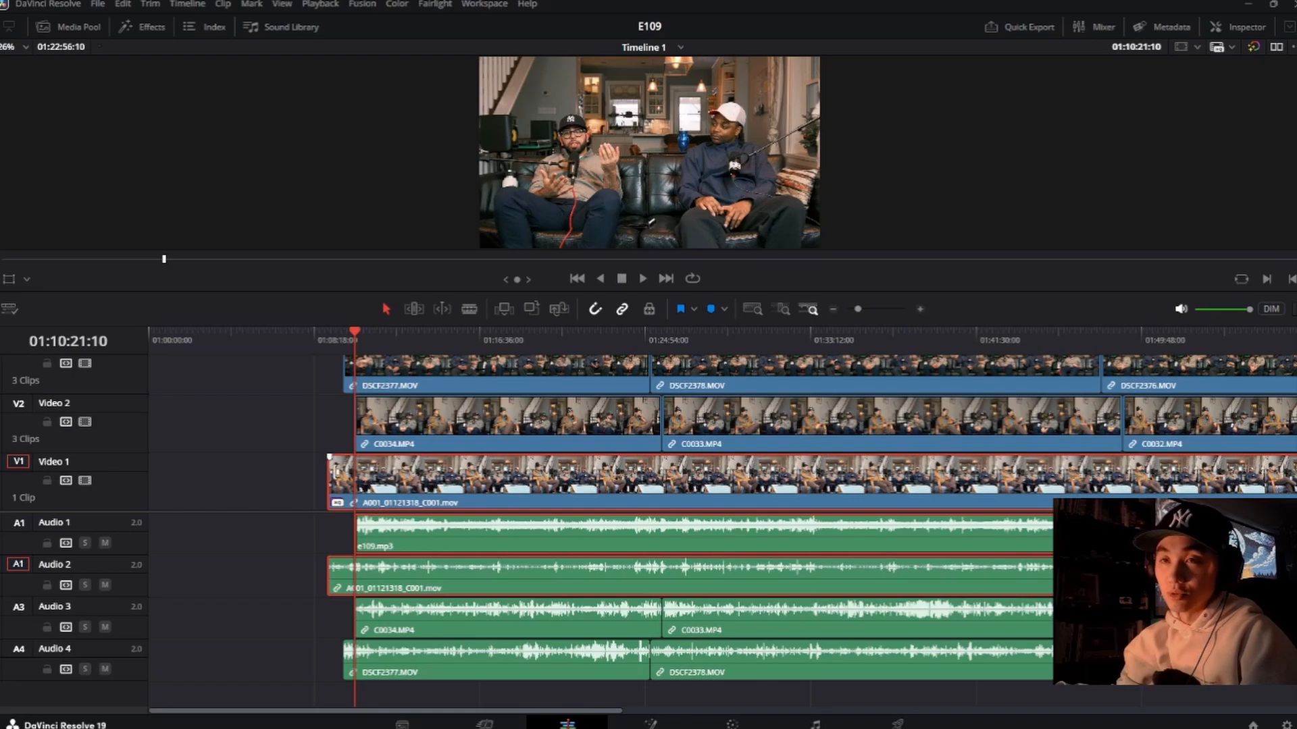
pyautogui.scroll(3, 374, 500)
pyautogui.scroll(3, 666, 507)
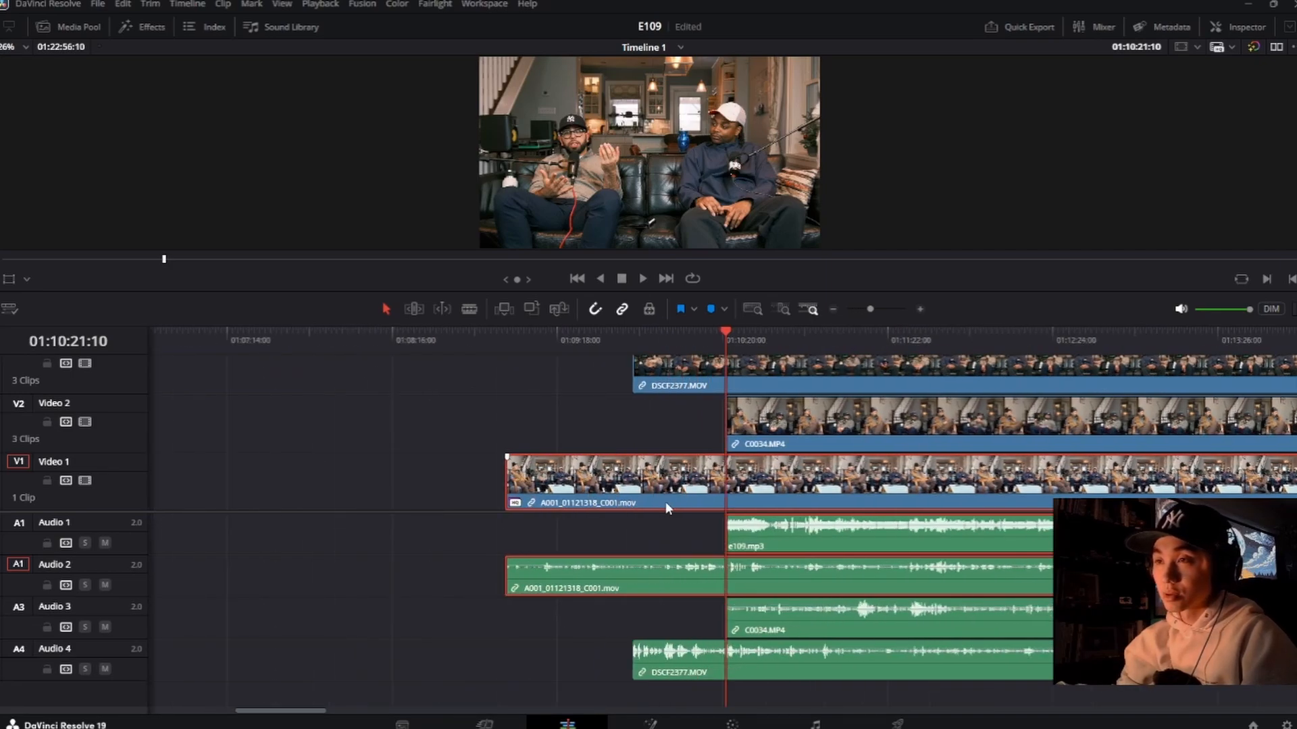
pyautogui.scroll(2, 666, 508)
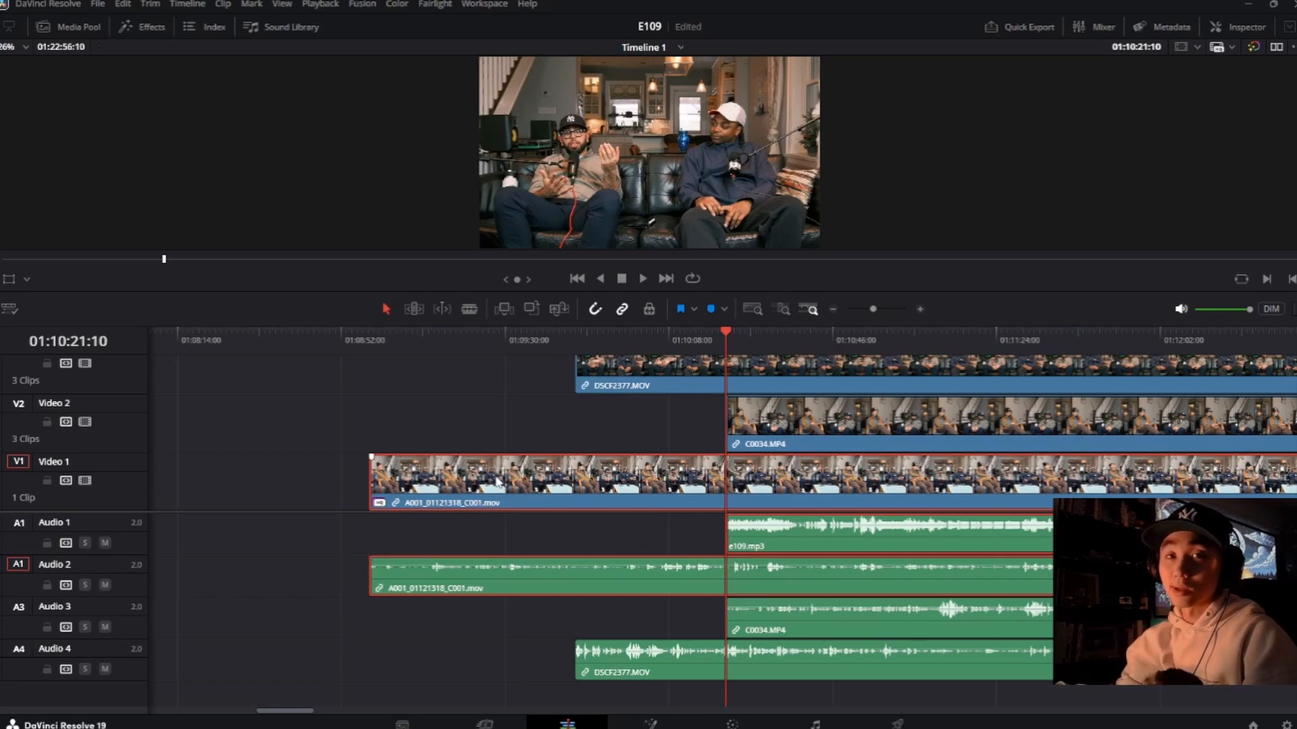
# Step: Enlarge the viewer and inspect playback from the start of the A001_01121318_C001.mov clip at 01:08:58:18
pyautogui.moveTo(453, 346); pyautogui.dragTo(554, 343)
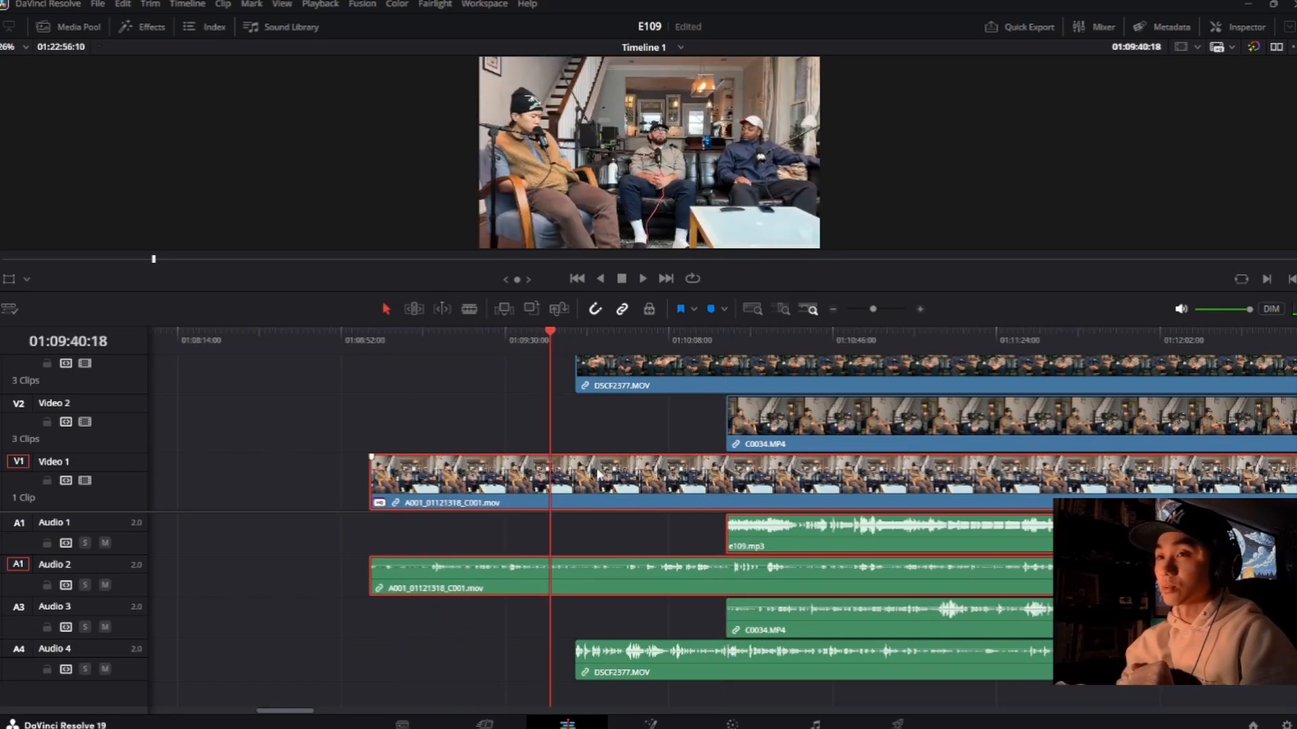
pyautogui.click(371, 346)
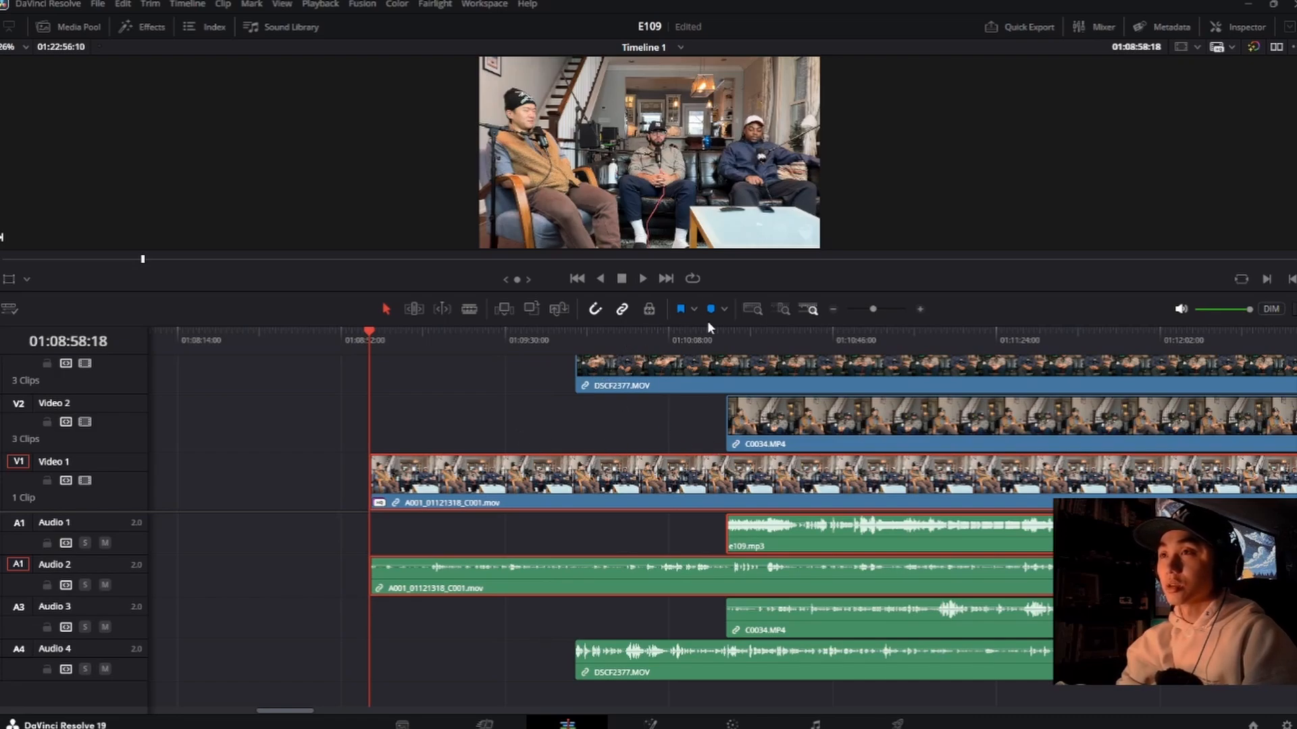
pyautogui.moveTo(707, 325); pyautogui.dragTo(739, 539)
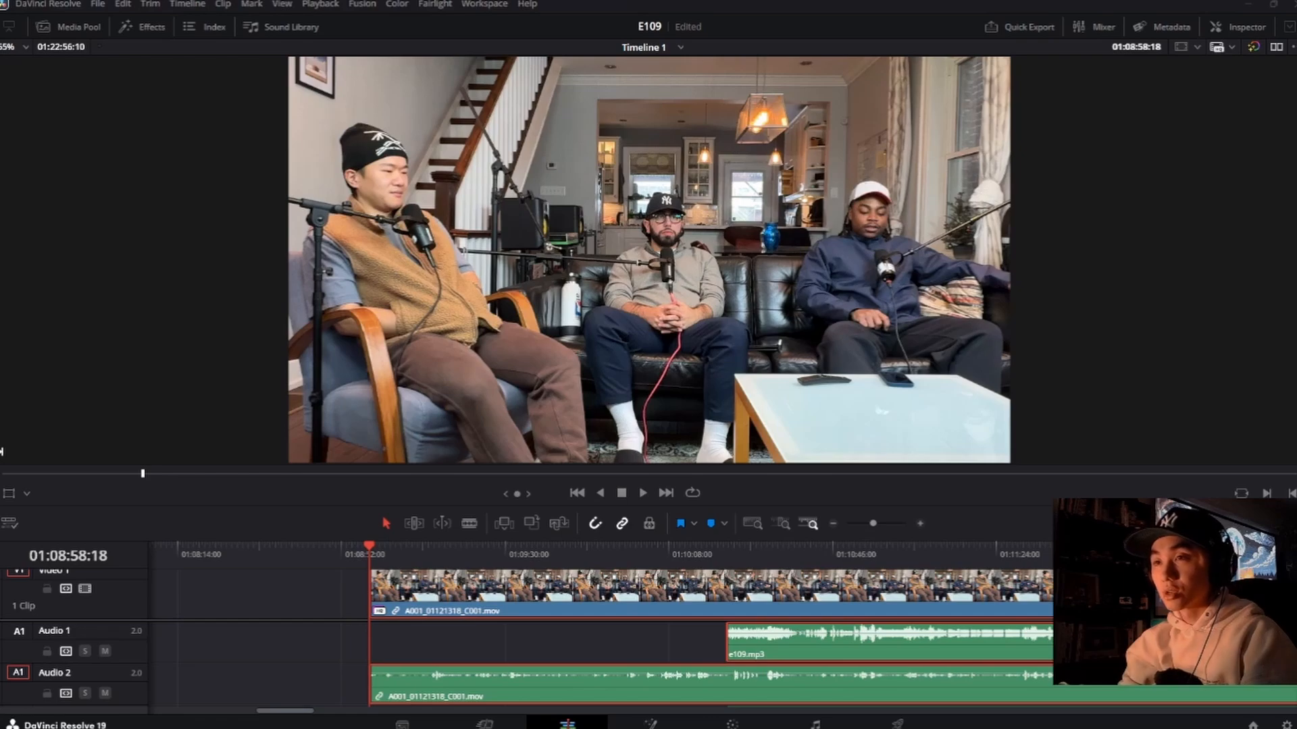
pyautogui.press('space')
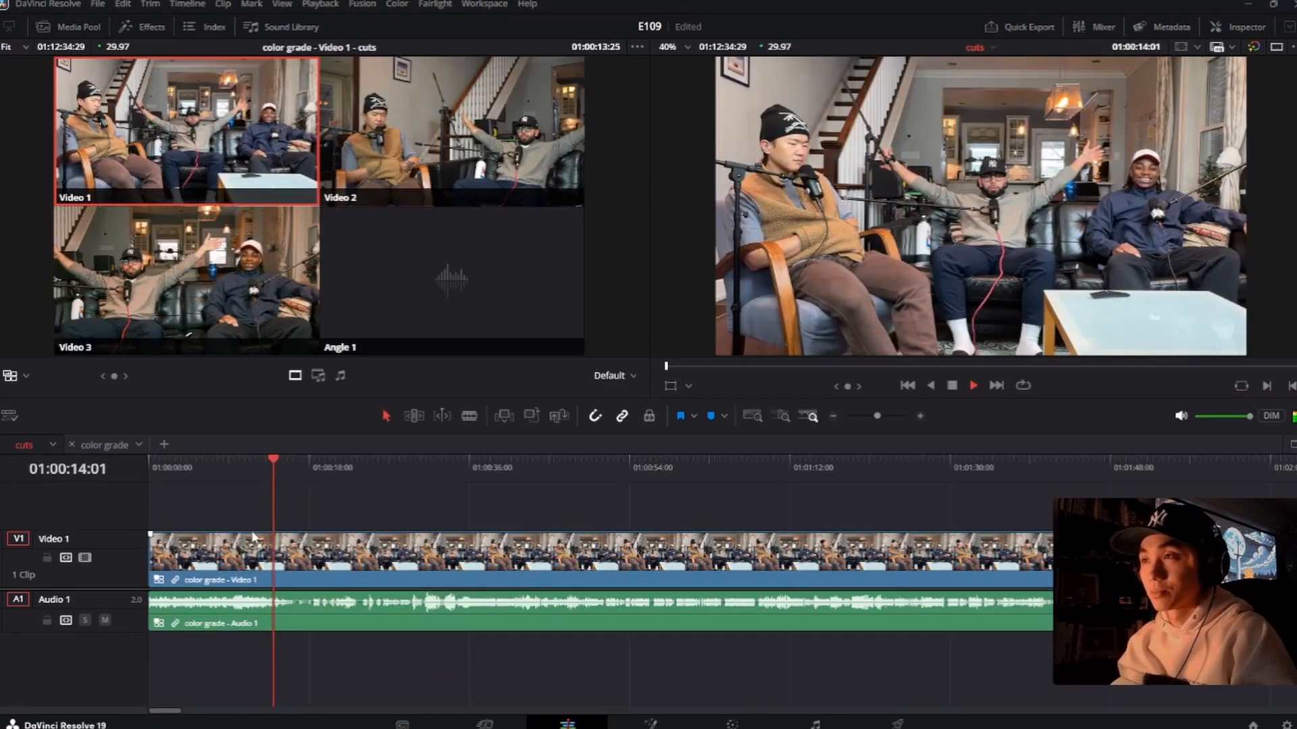
# Step: Open the color grade timeline and lower the e109.mp3 clip's volume to -8.0
pyautogui.click(319, 610)
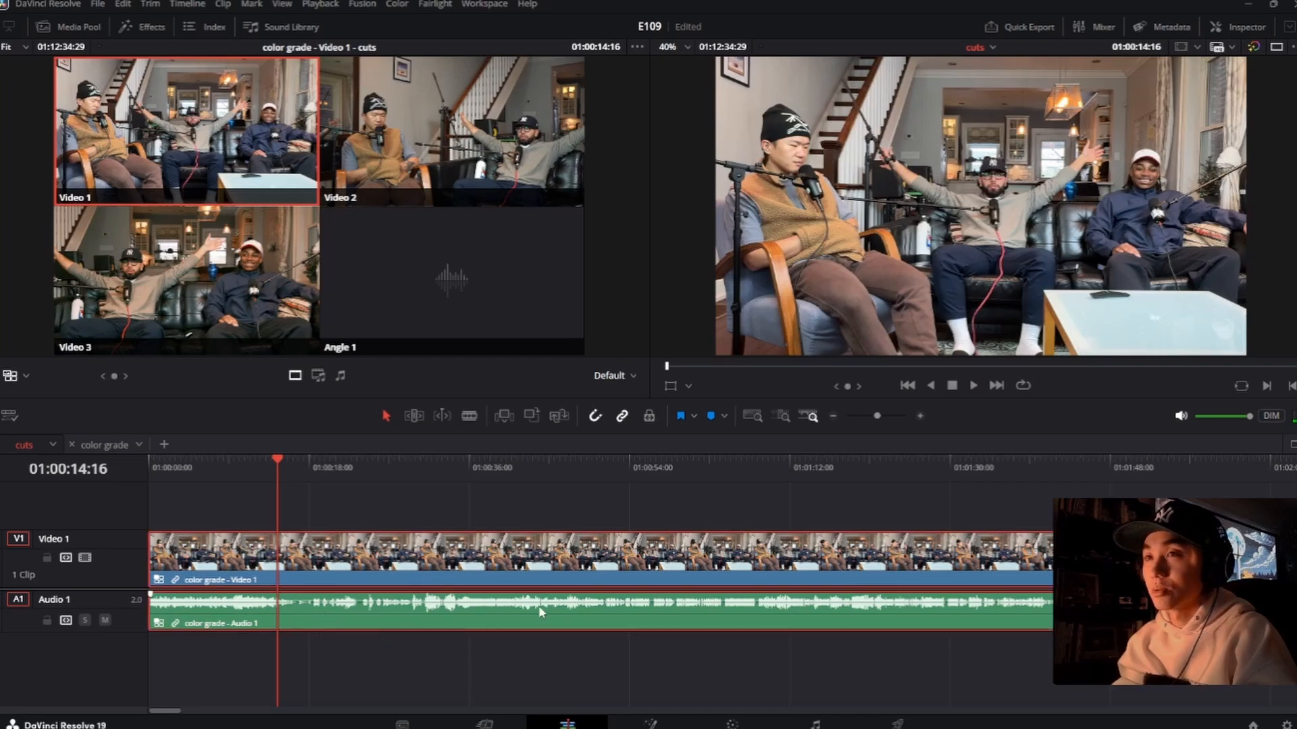
pyautogui.click(122, 447)
pyautogui.scroll(3, 406, 622)
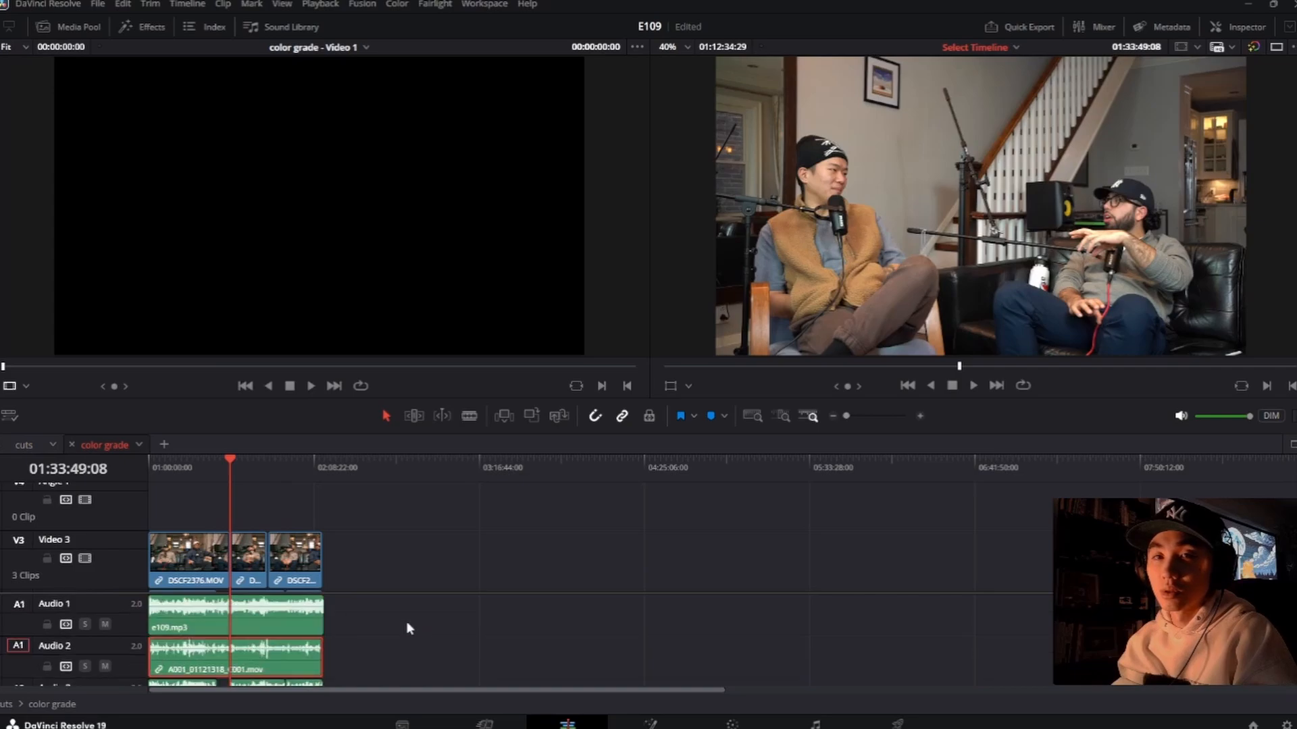
pyautogui.click(1246, 27)
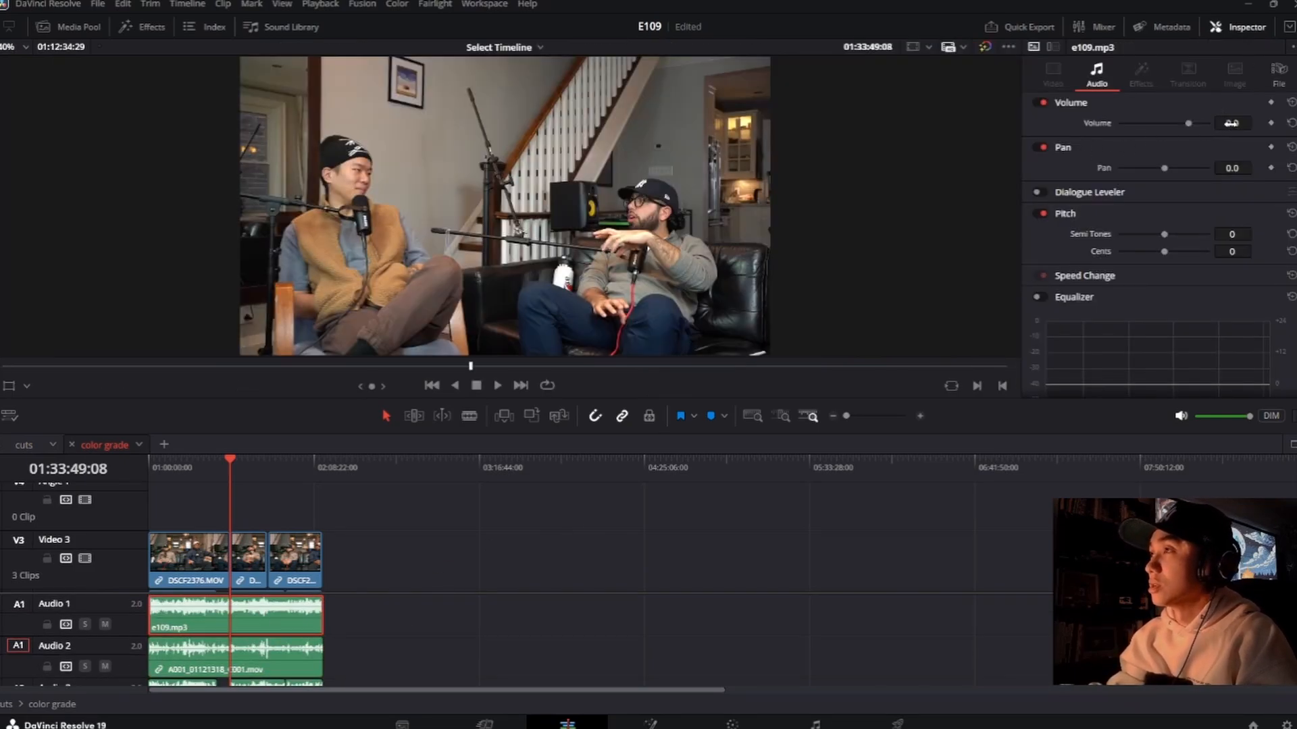
pyautogui.moveTo(1231, 123); pyautogui.dragTo(1217, 124)
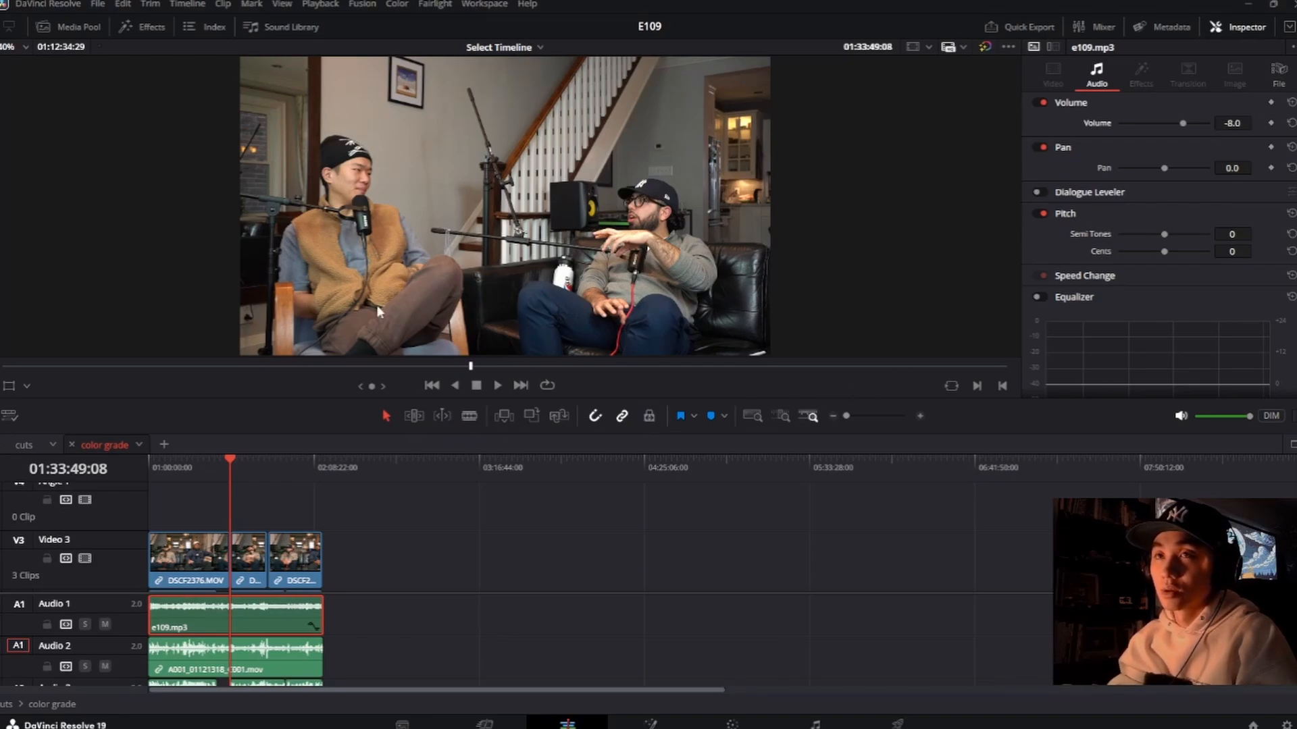
# Step: Return to the cuts timeline, check its opening audio level, and show the multicam angles in the source viewer
pyautogui.click(24, 445)
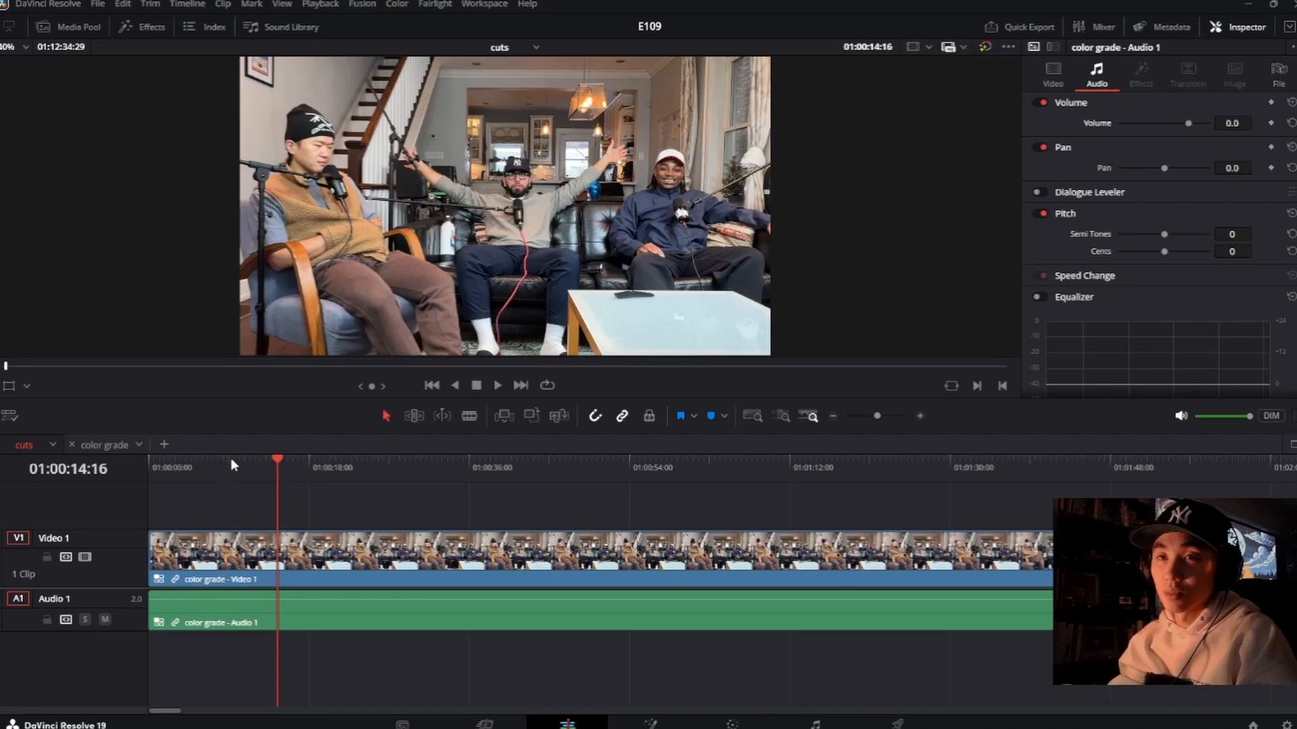
pyautogui.click(233, 465)
pyautogui.press('space')
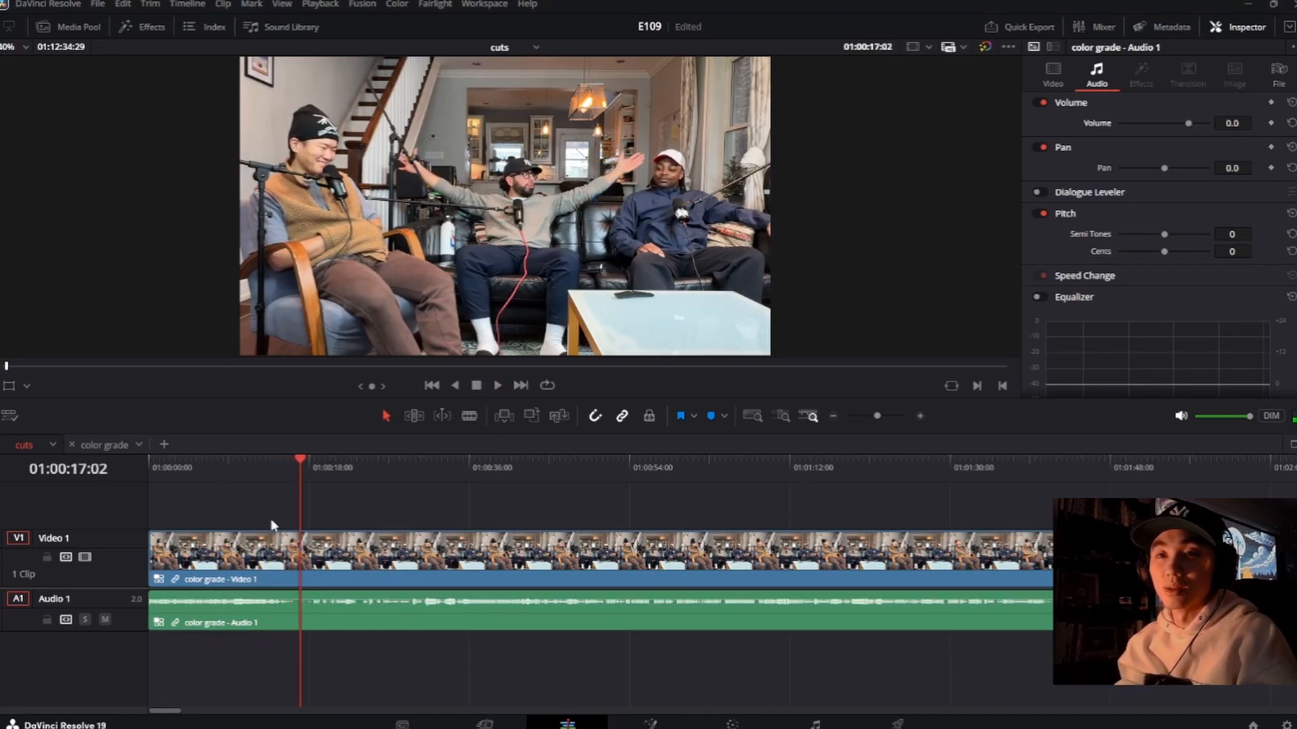
pyautogui.moveTo(300, 456); pyautogui.dragTo(272, 464)
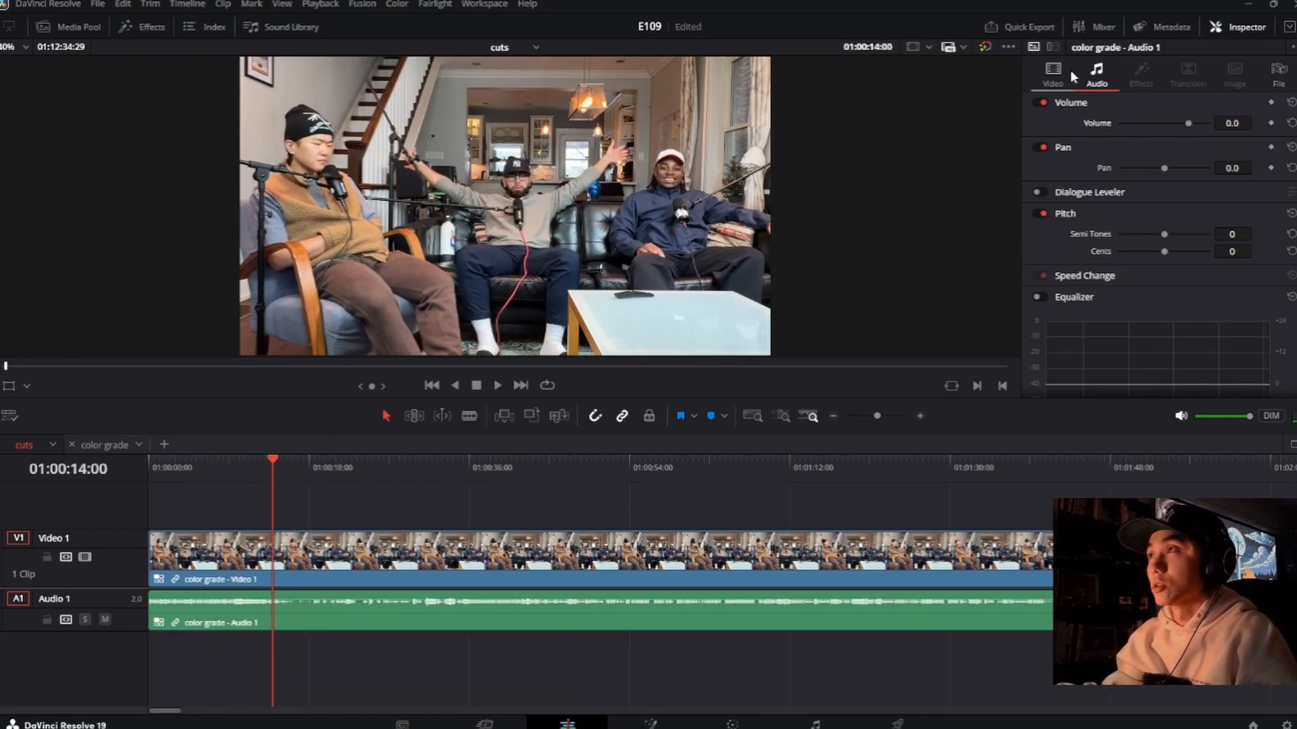
pyautogui.click(1247, 27)
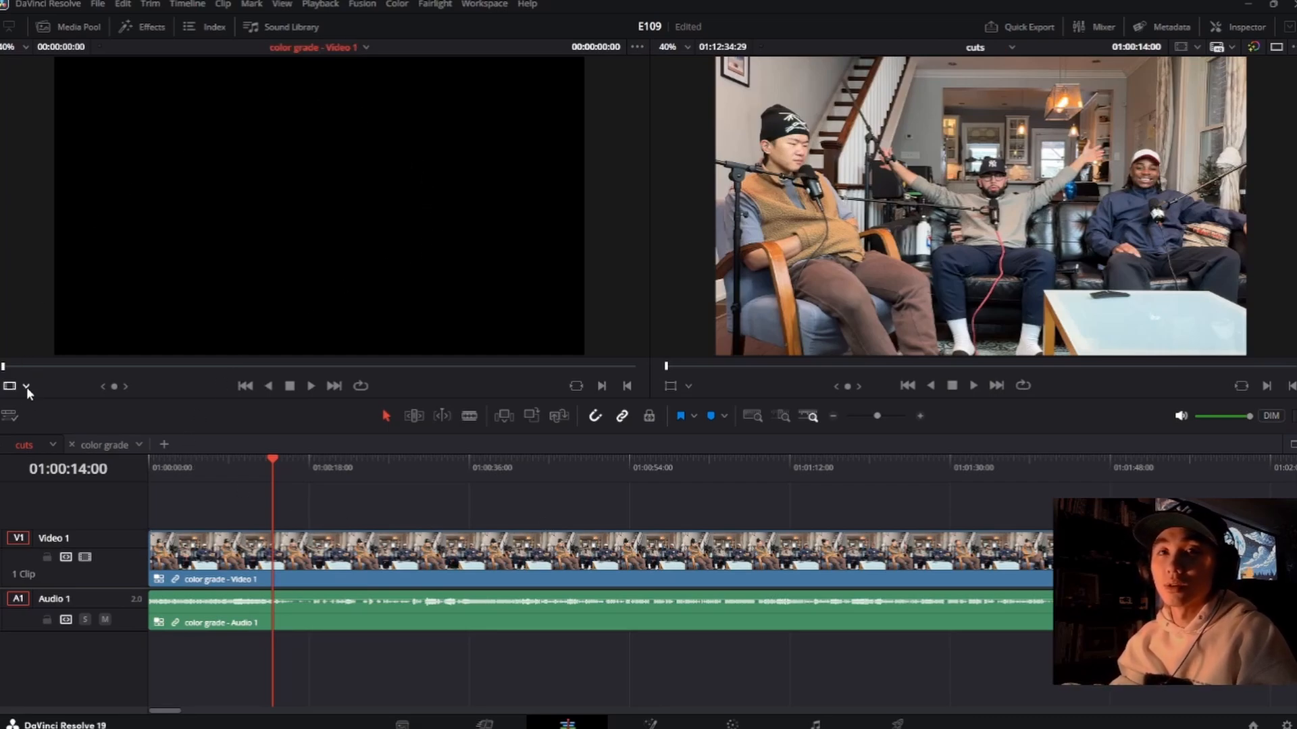
pyautogui.click(60, 456)
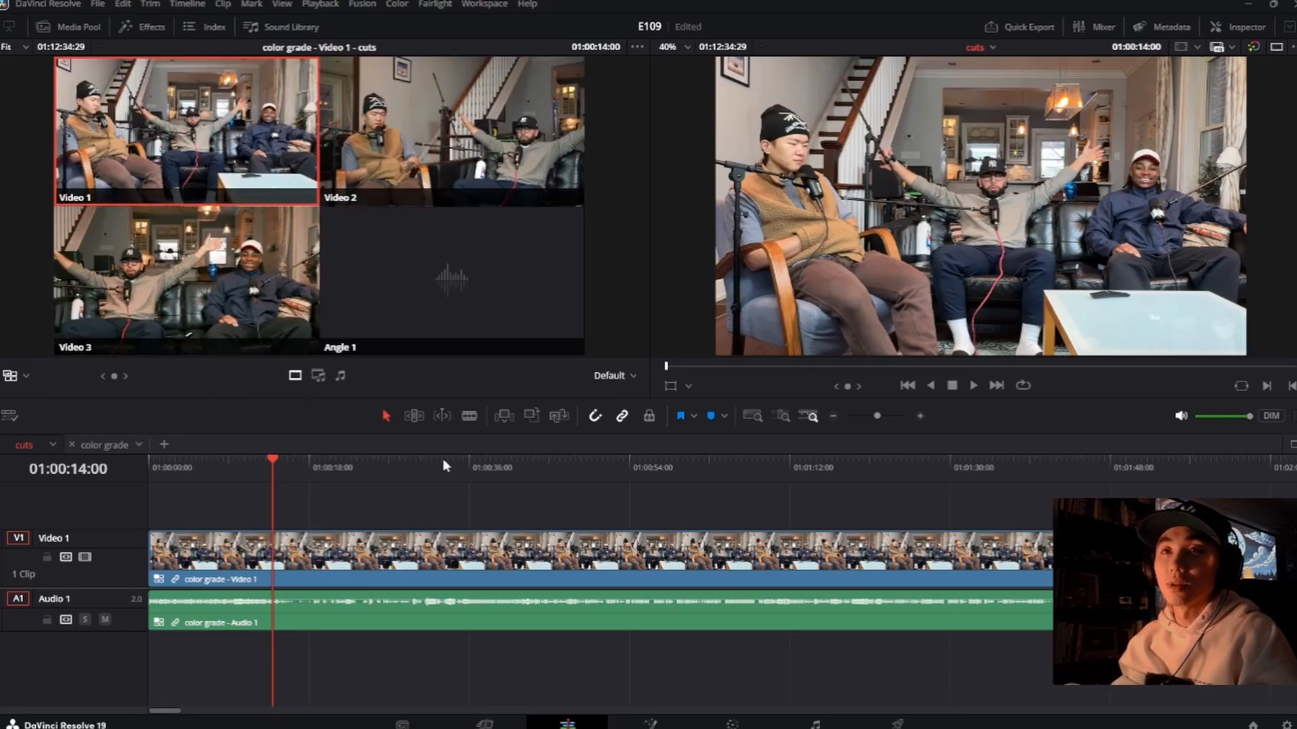
# Step: Find the episode's opening moment by playing the cuts timeline and split the multicam clip at 01:00:10:19
pyautogui.click(266, 473)
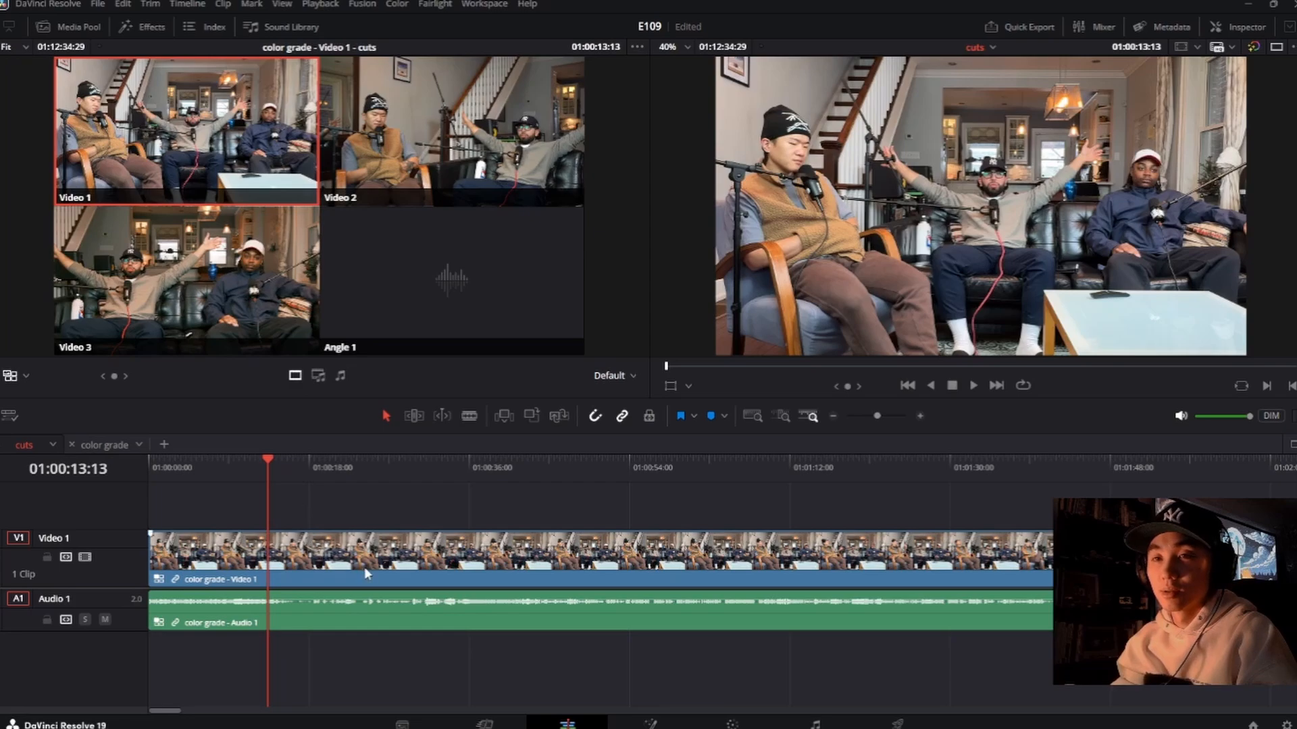
pyautogui.scroll(6, 365, 574)
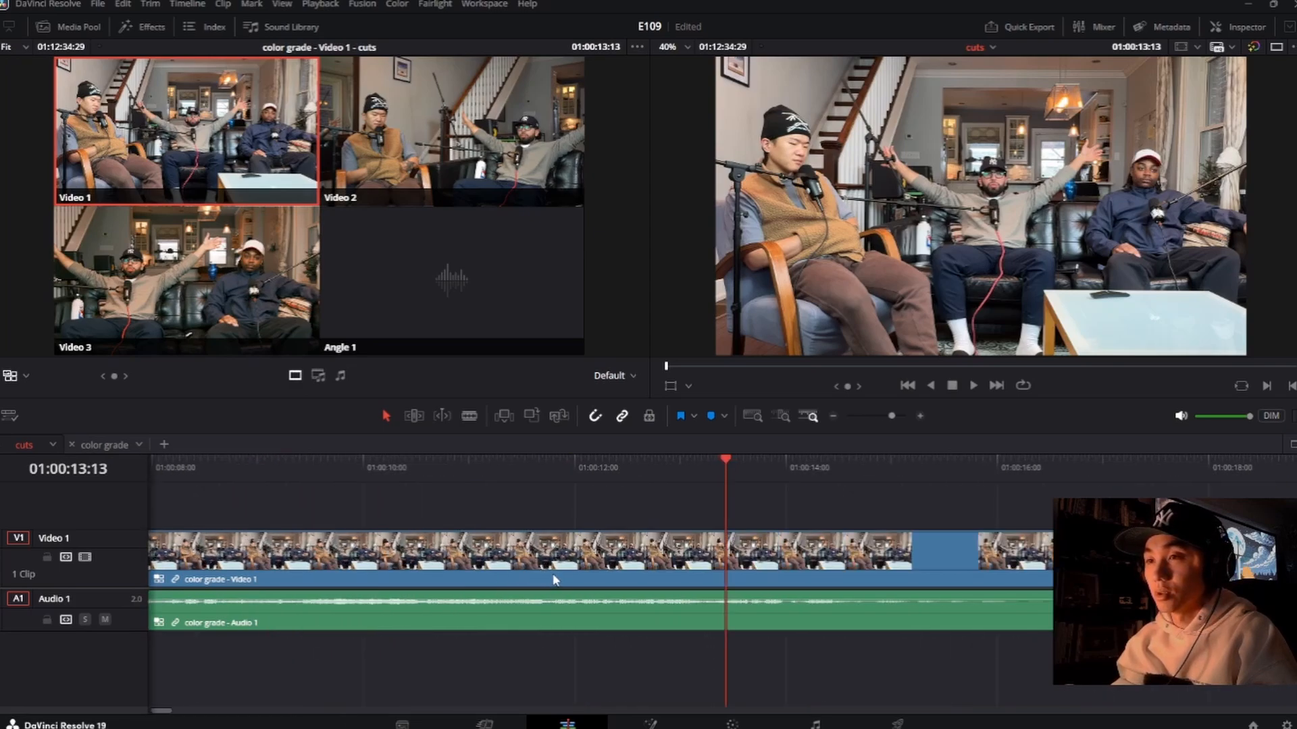
pyautogui.scroll(-1, 552, 579)
pyautogui.click(559, 472)
pyautogui.press('space')
pyautogui.click(493, 462)
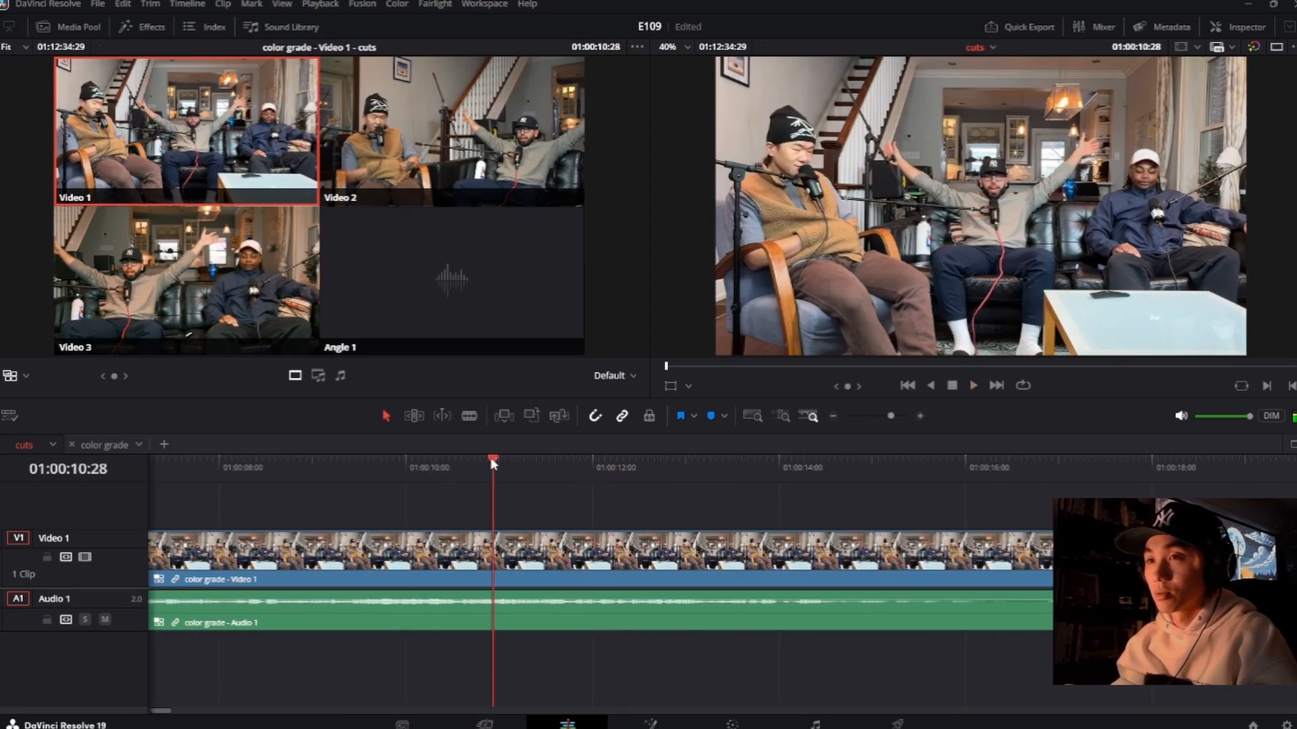
pyautogui.click(371, 471)
pyautogui.click(294, 467)
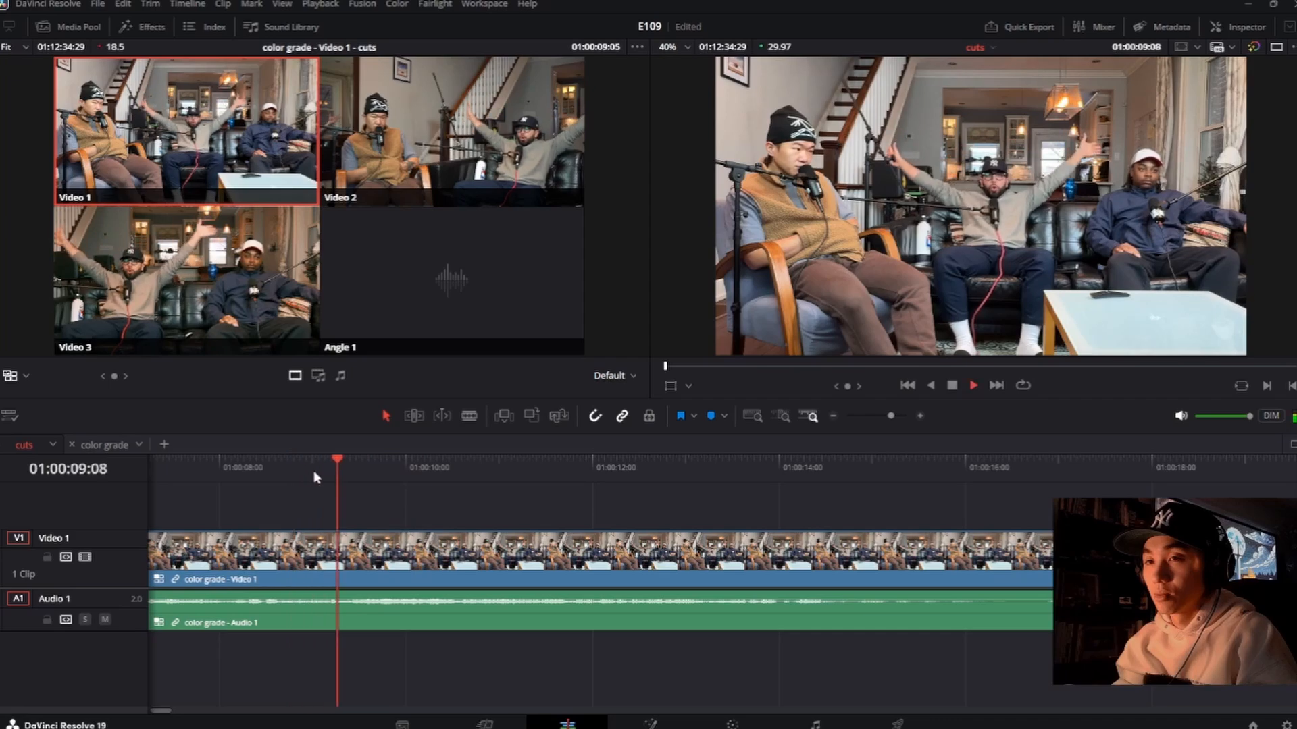
pyautogui.press('space')
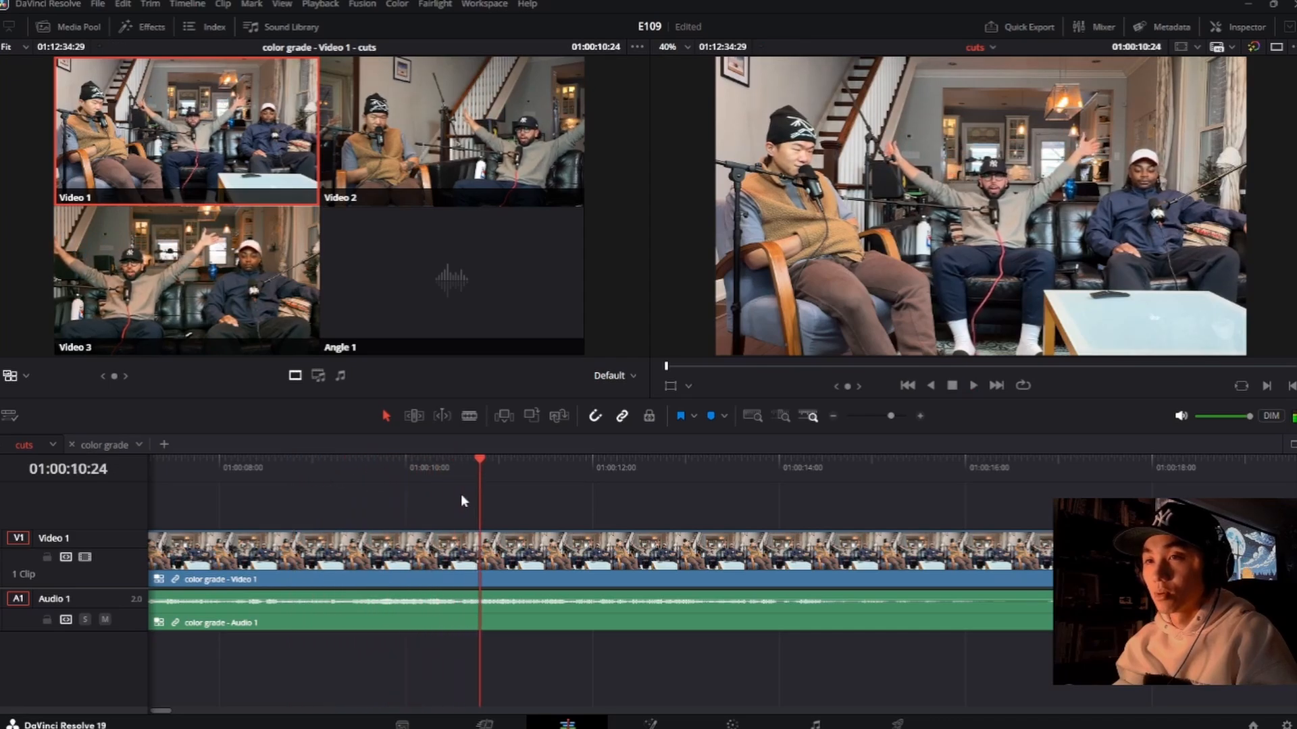
pyautogui.click(465, 473)
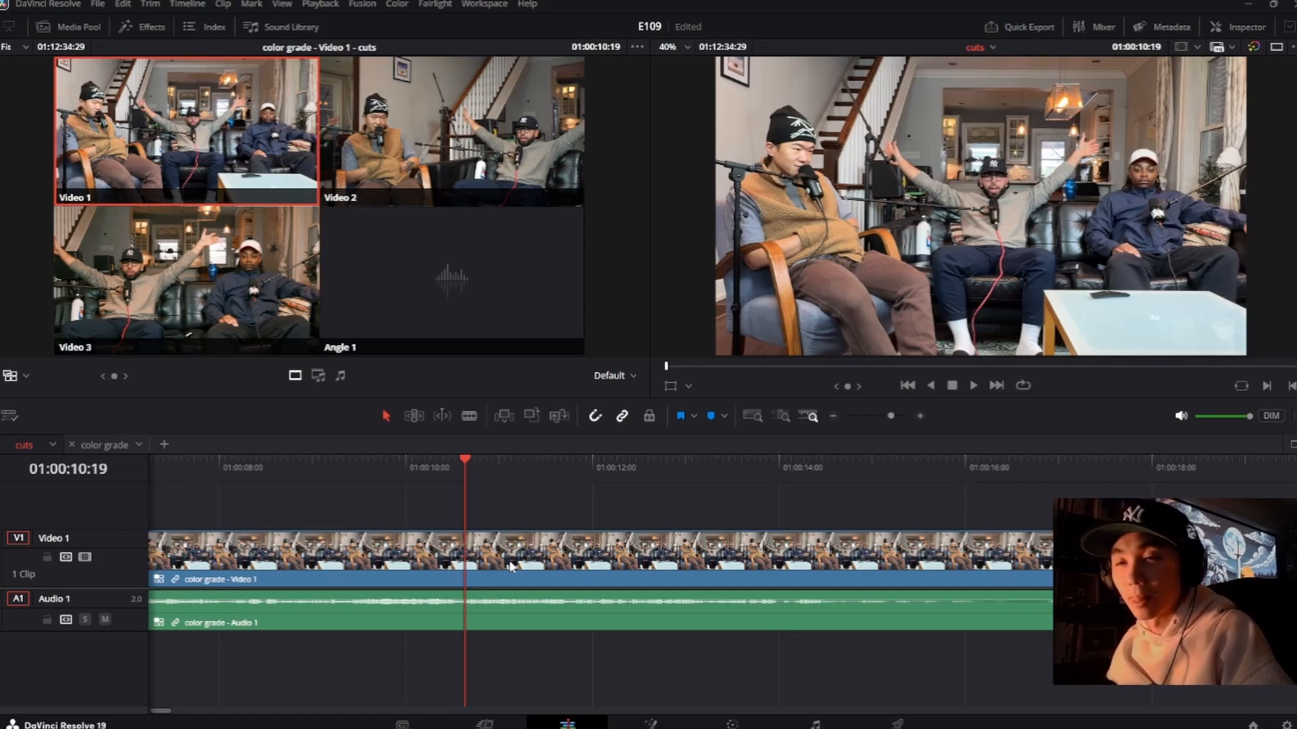
pyautogui.hotkey('ctrl', 'b')
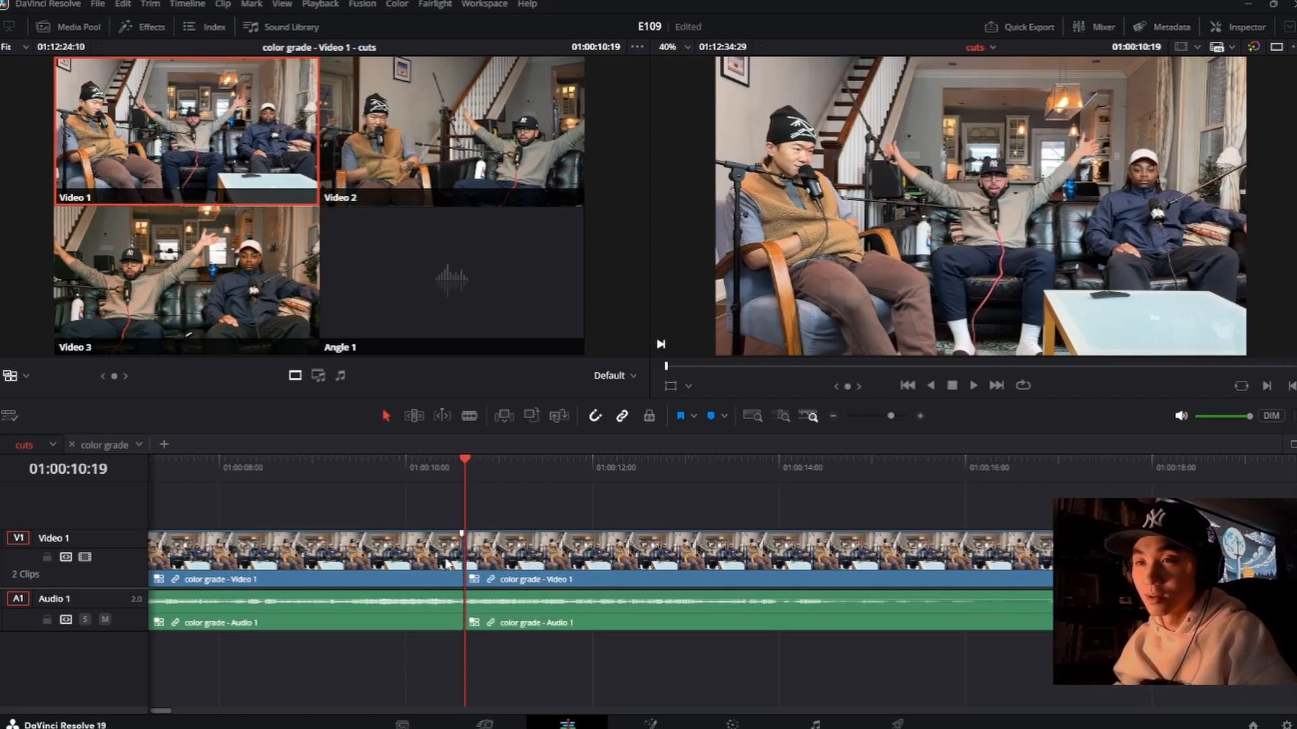
# Step: Add a video fade-in spanning the whole first clip up to the cut at 01:00:10:19, and play it from the beginning
pyautogui.scroll(-4, 445, 564)
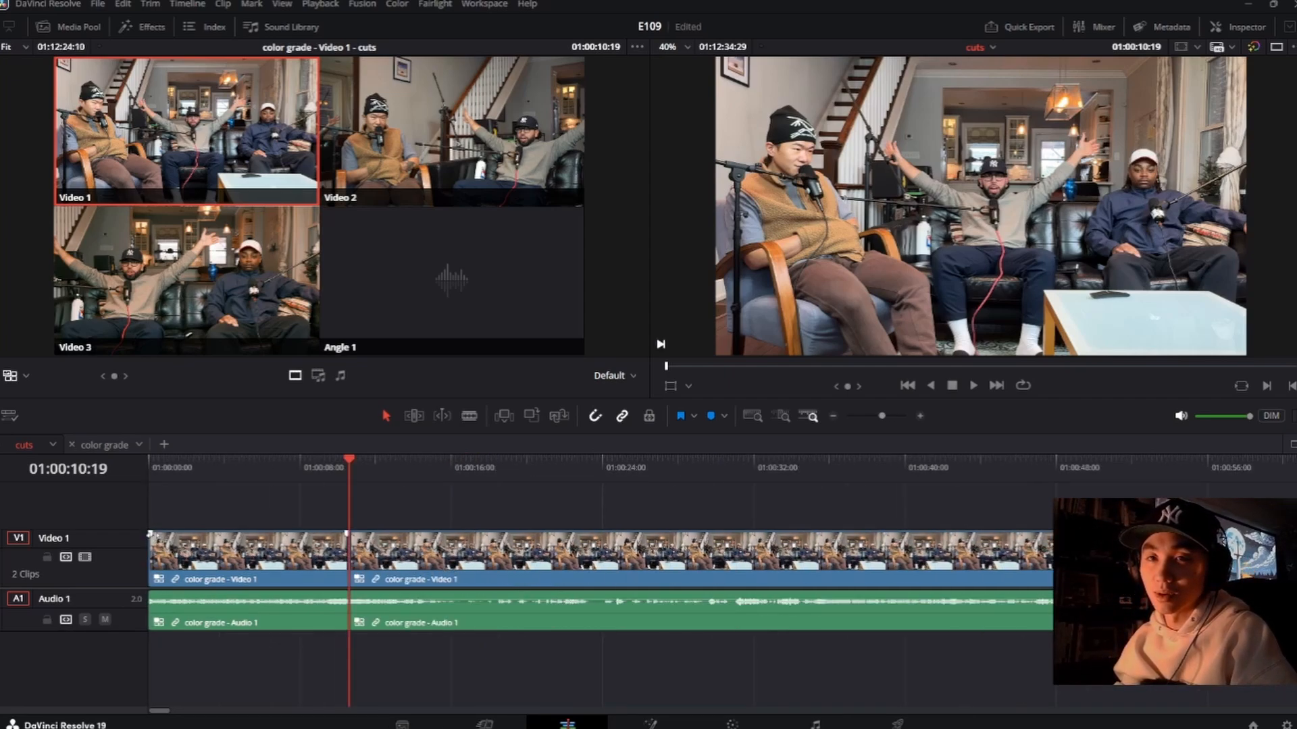
pyautogui.moveTo(150, 534); pyautogui.dragTo(349, 535)
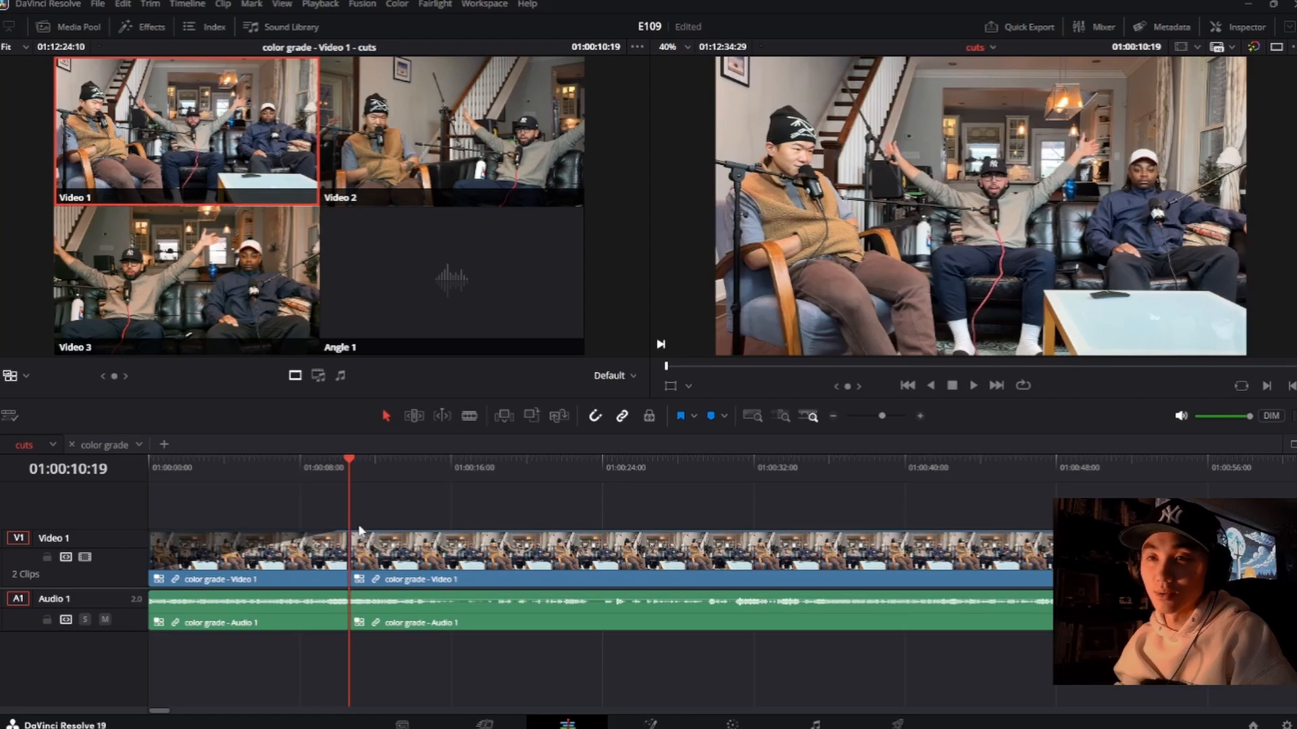
pyautogui.click(149, 461)
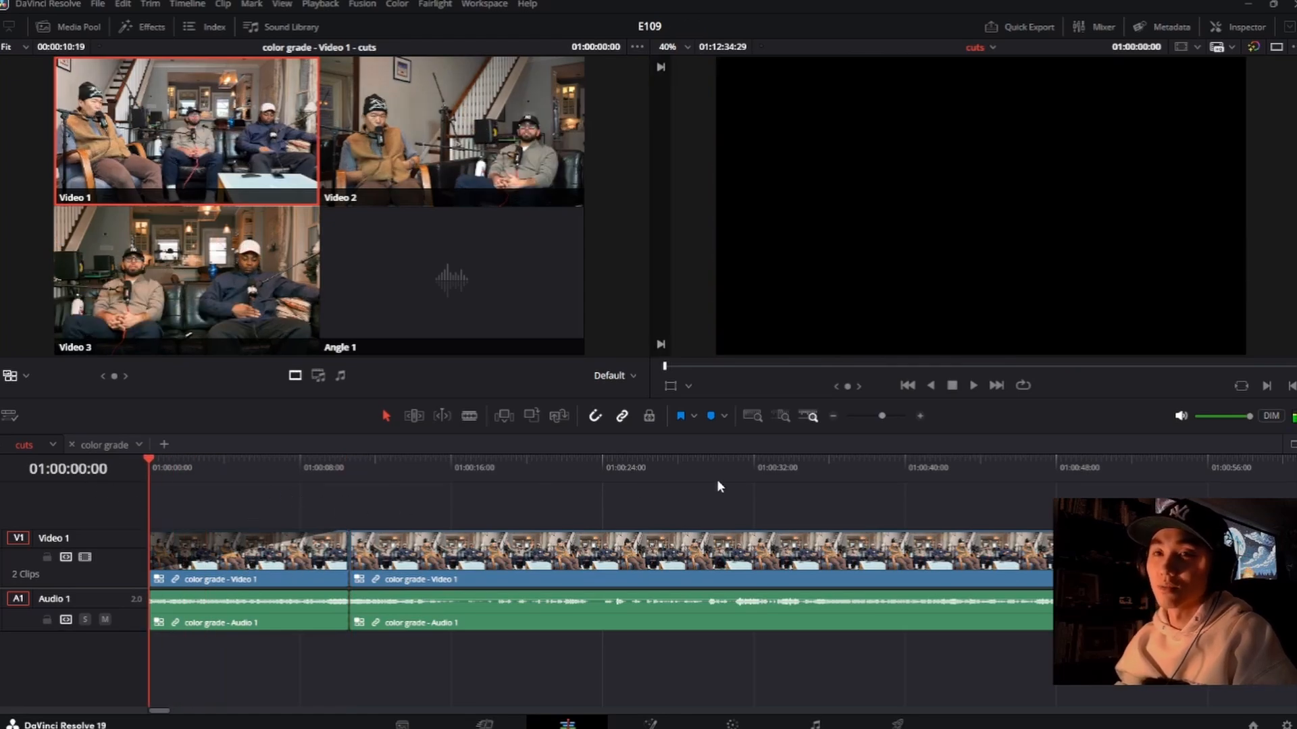
pyautogui.press('space')
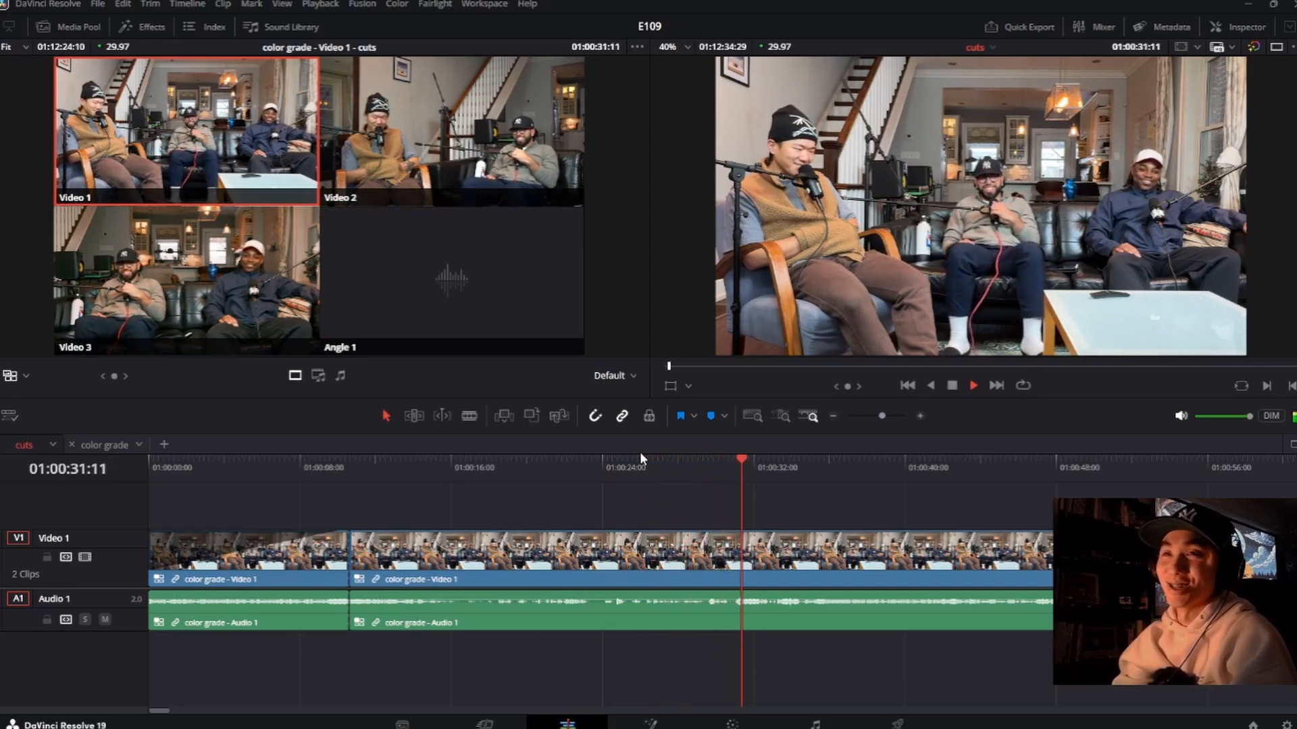
# Step: Review the conversation after the opening in stages, playing the cuts timeline up to about 01:01:06
pyautogui.press('space')
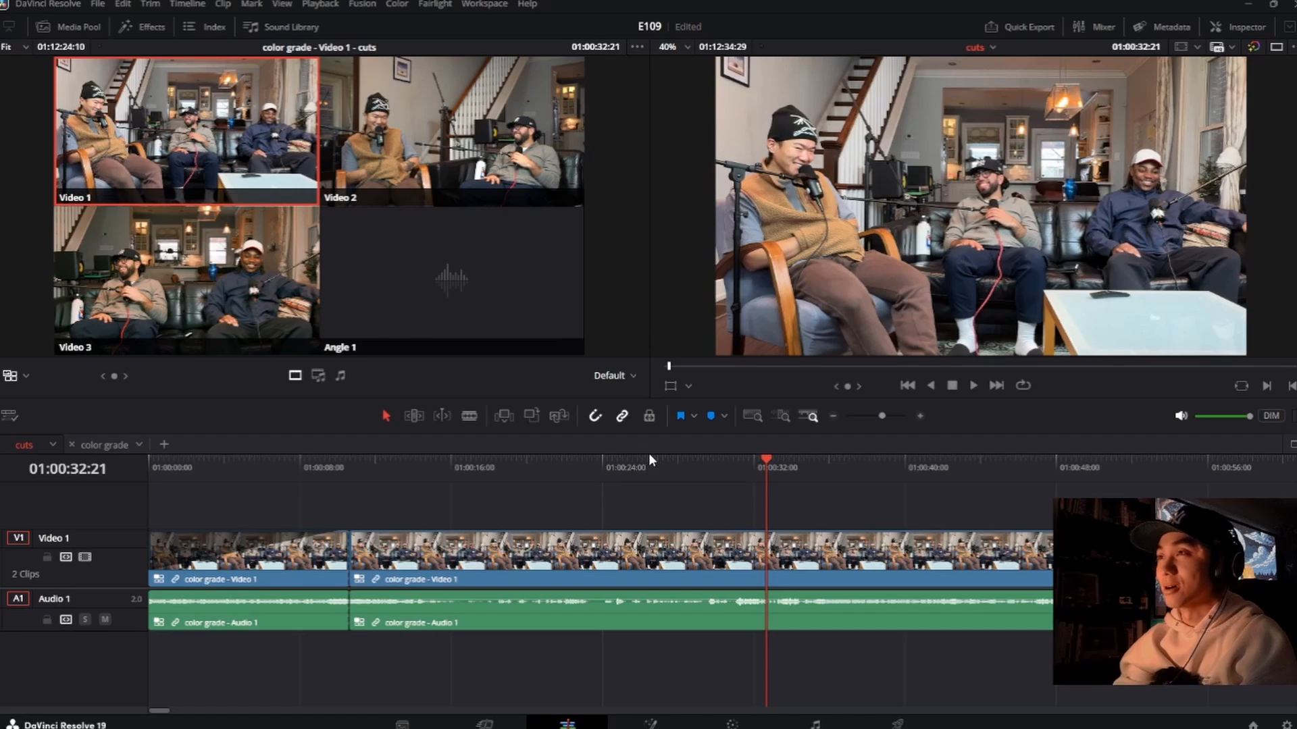
pyautogui.press('space')
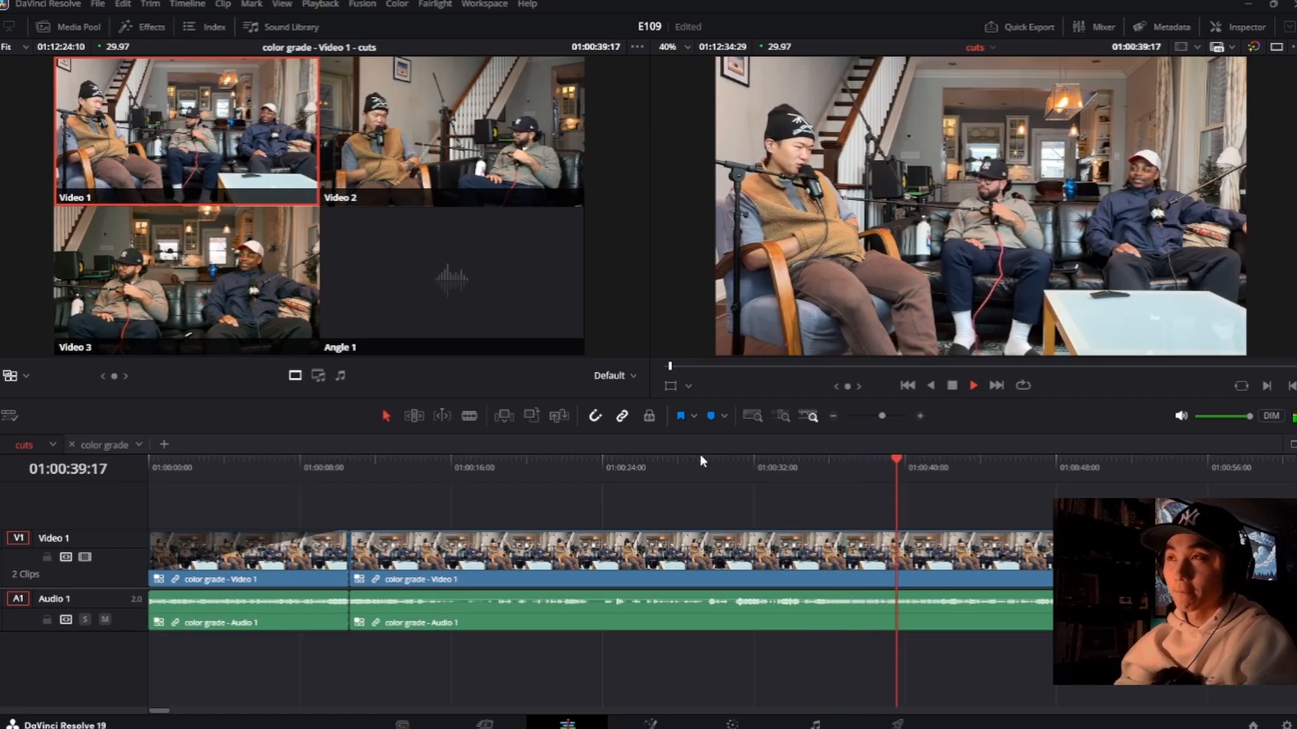
pyautogui.press('space')
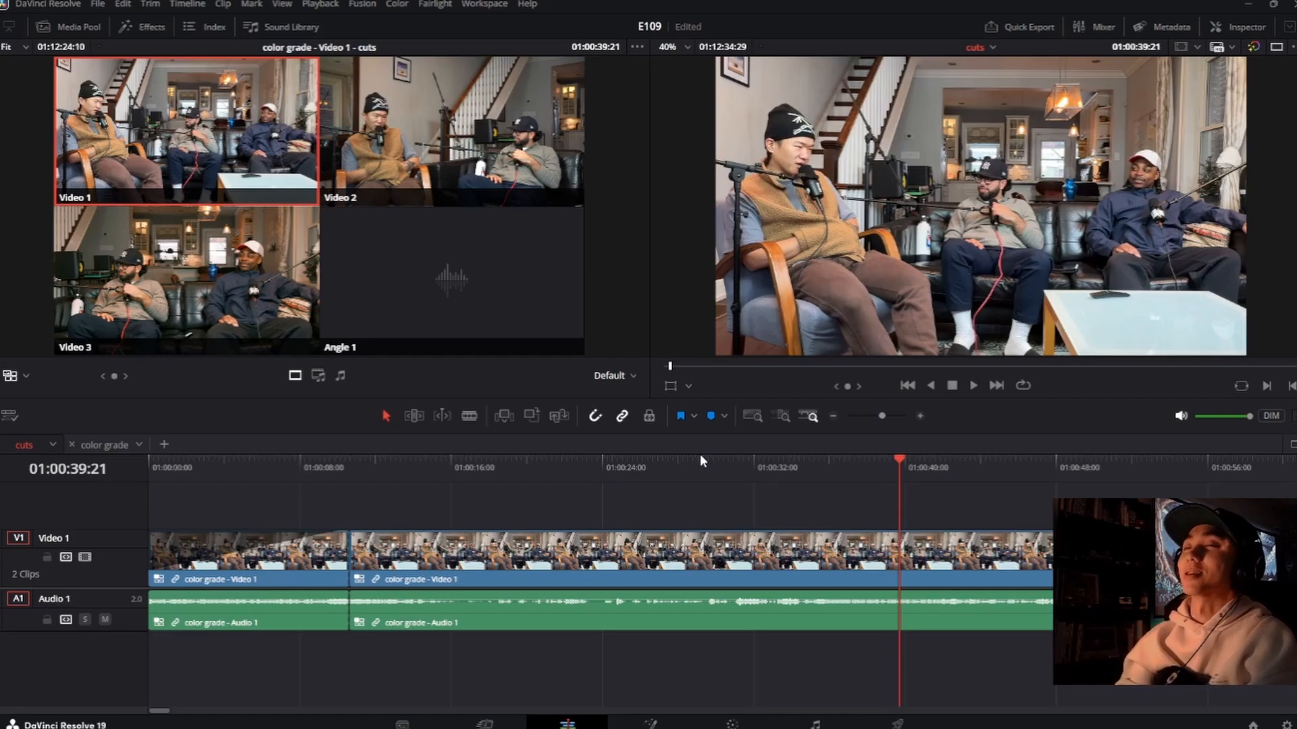
pyautogui.press('space')
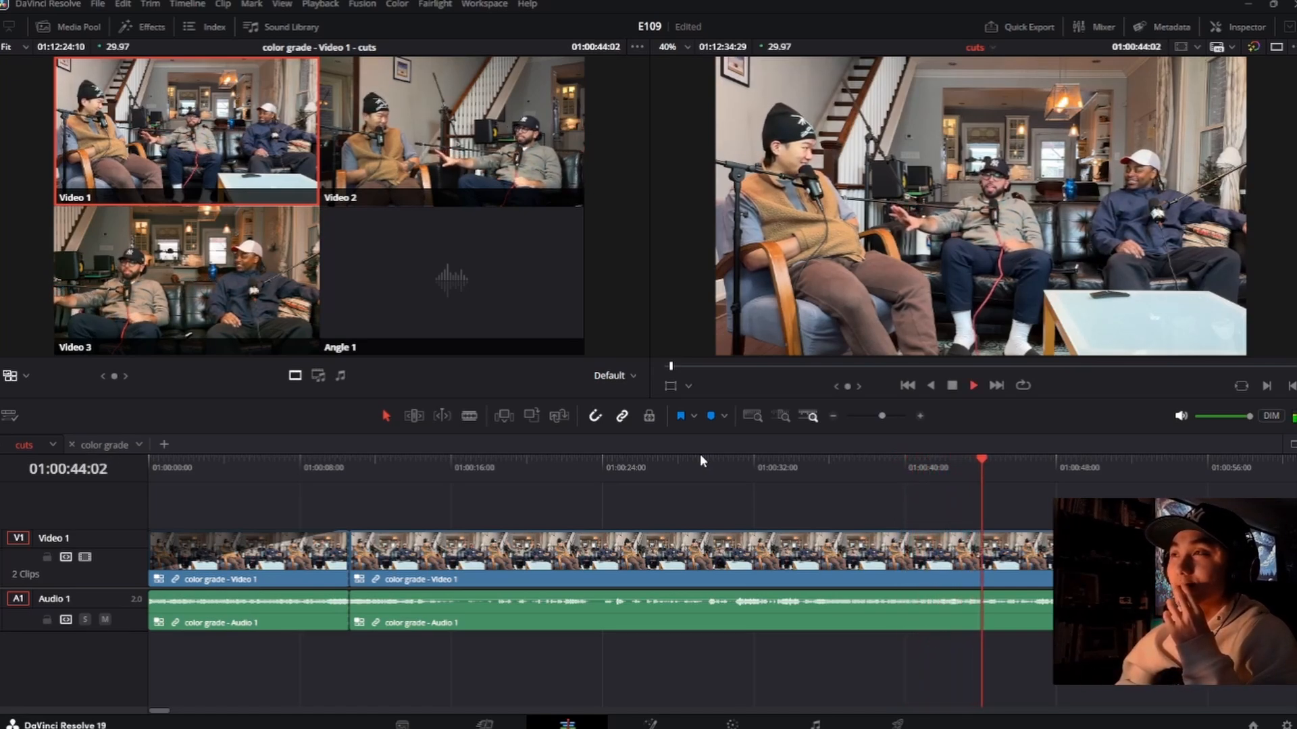
pyautogui.scroll(-5, 840, 499)
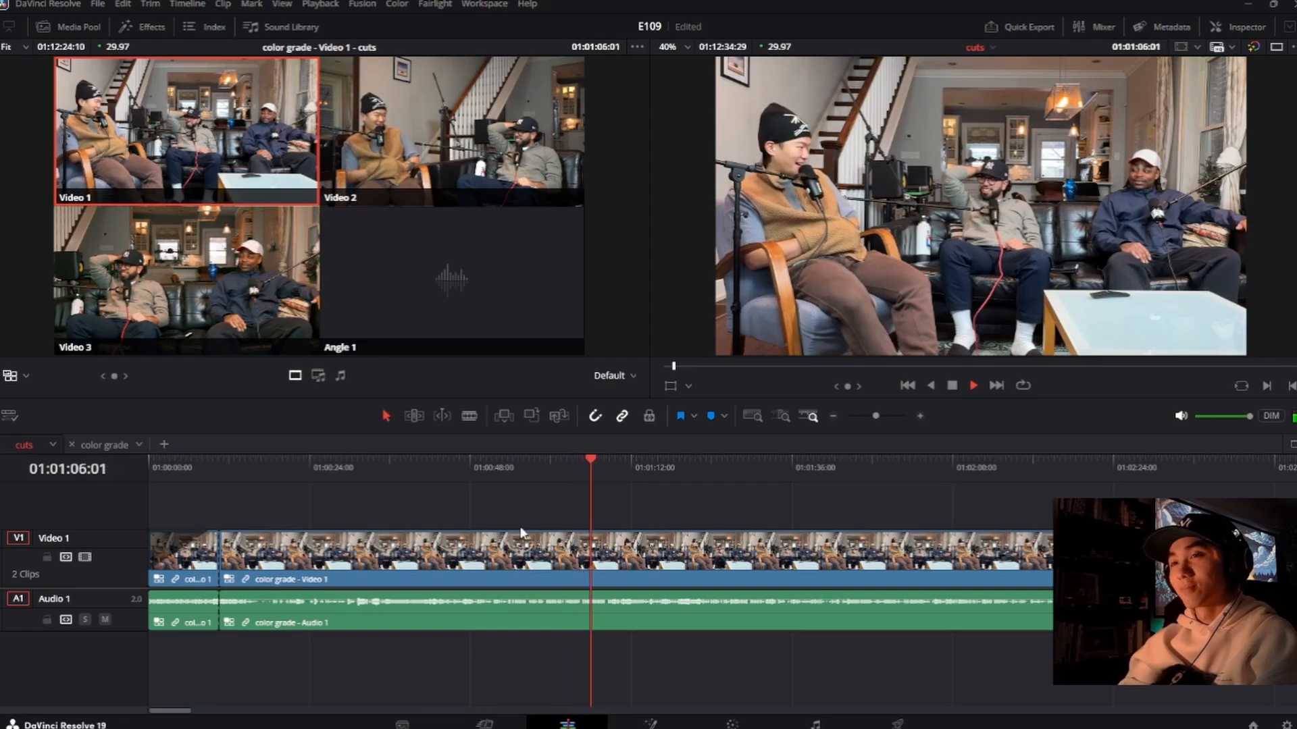
pyautogui.press('space')
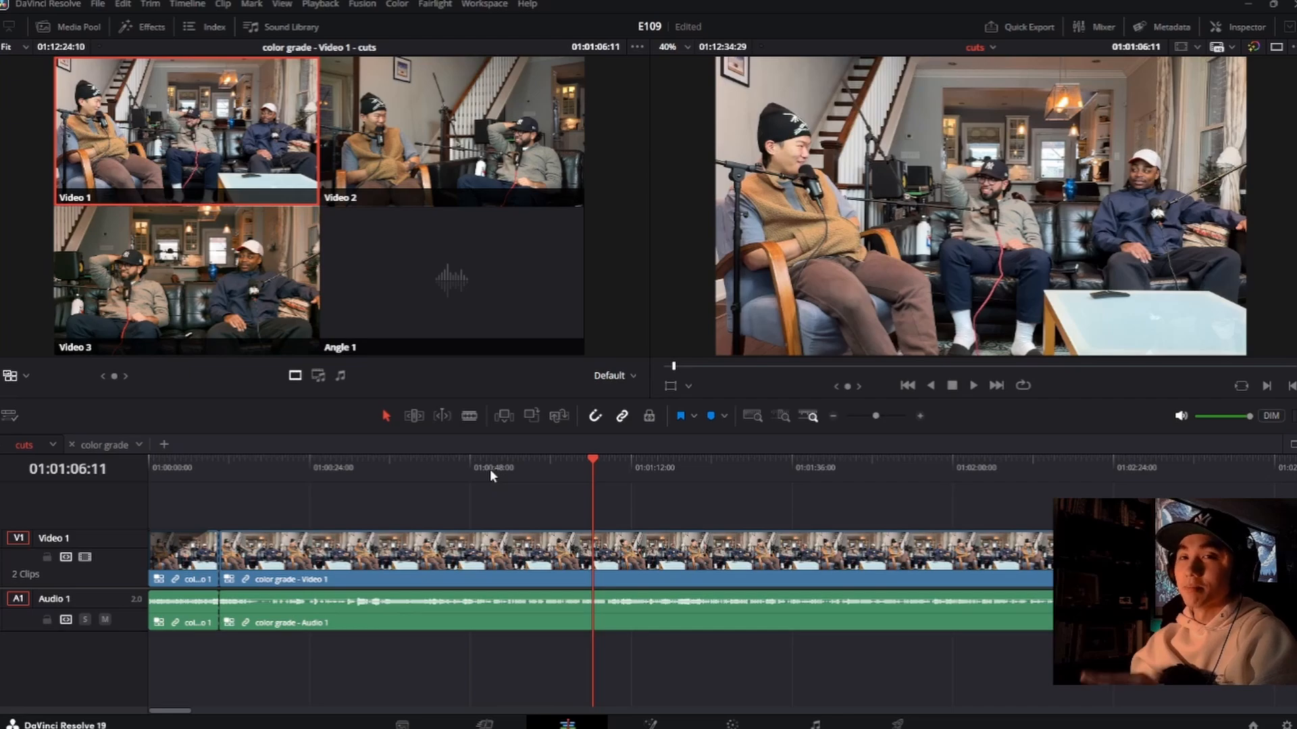
# Step: Play the cuts timeline from about 01:00:25 to 01:00:36 to find the moment for the first angle change
pyautogui.click(456, 473)
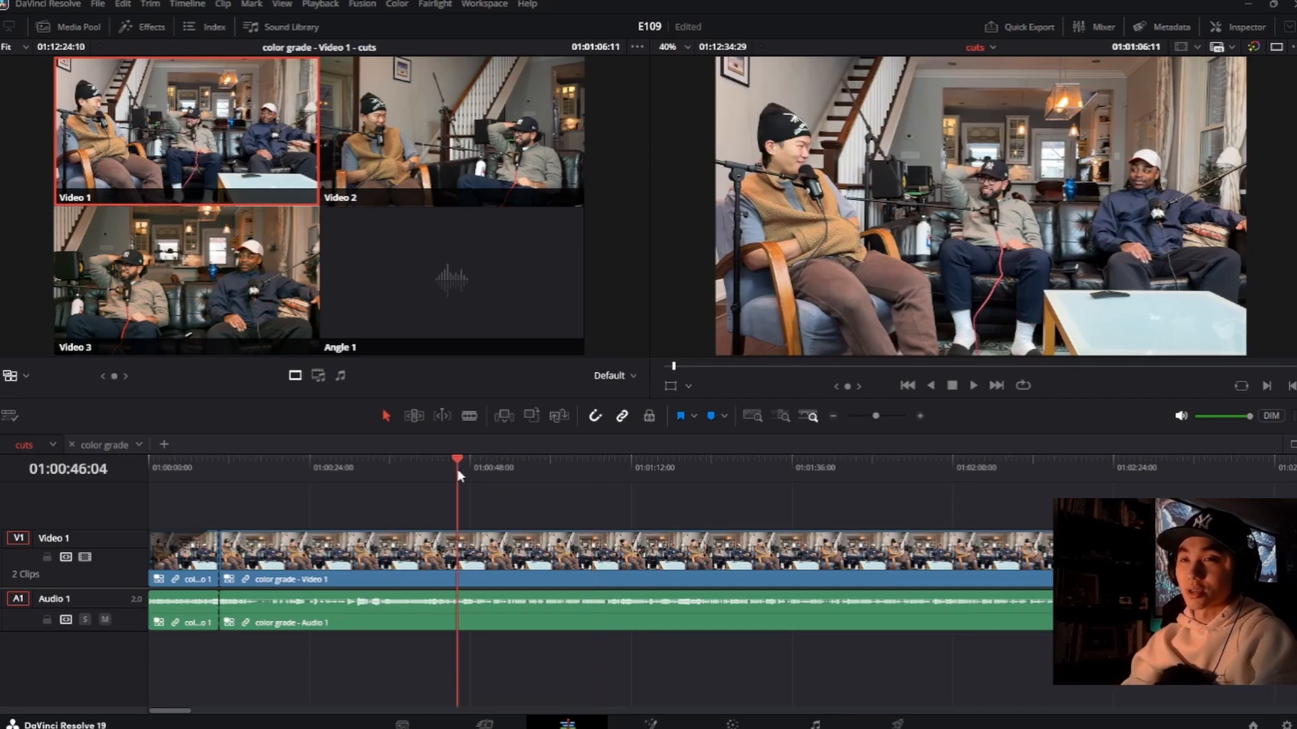
pyautogui.click(406, 473)
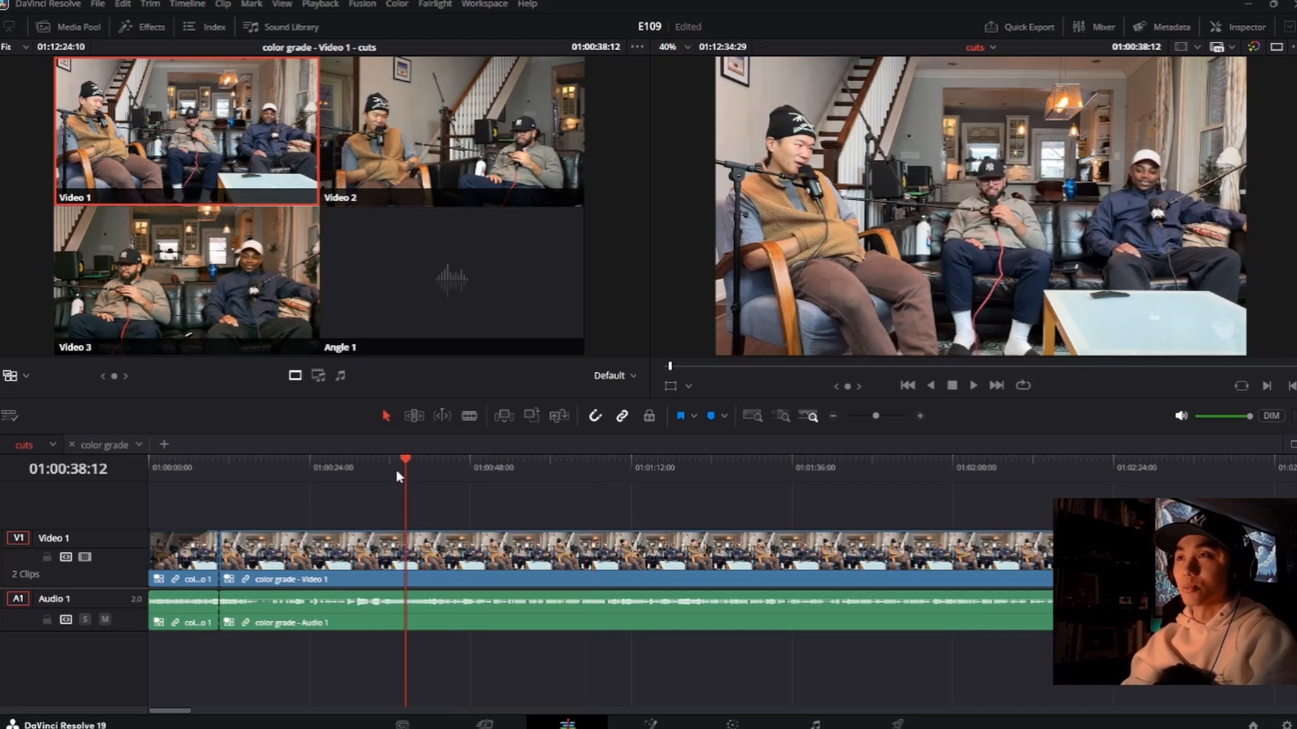
pyautogui.click(377, 470)
pyautogui.click(337, 466)
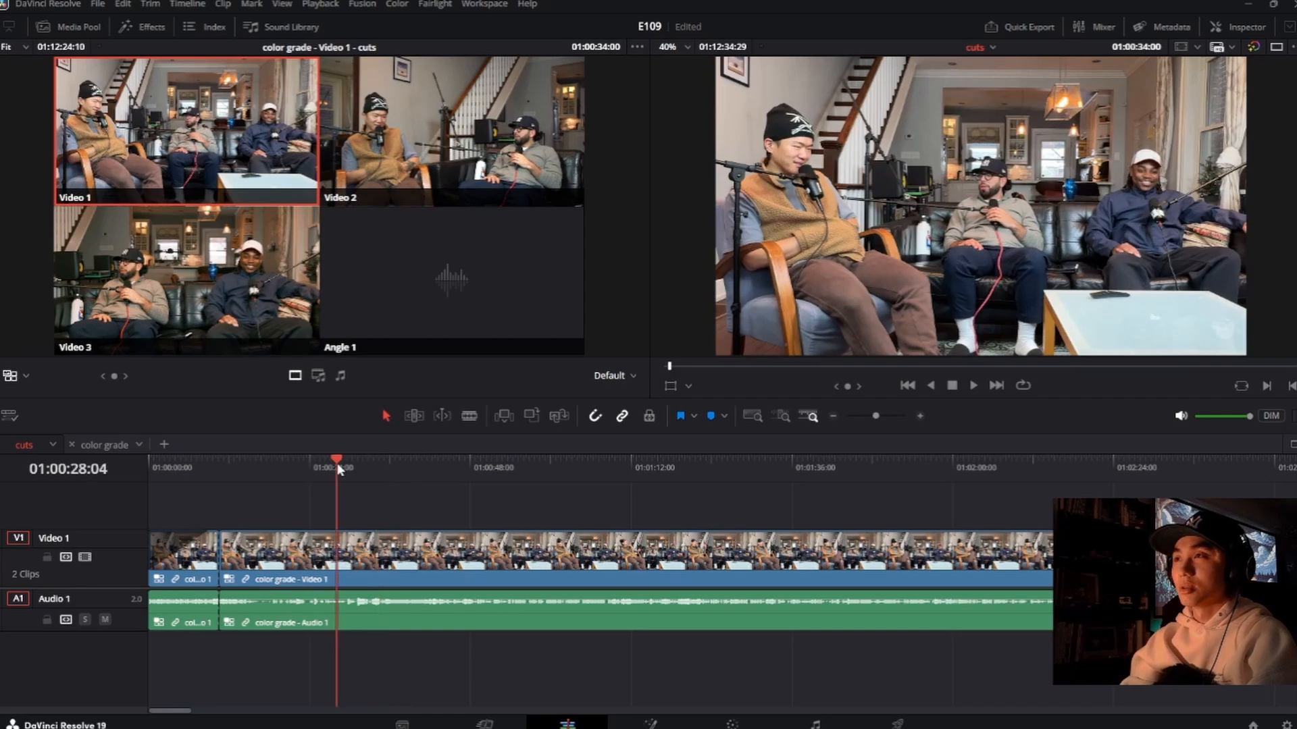
pyautogui.click(315, 462)
pyautogui.press('space')
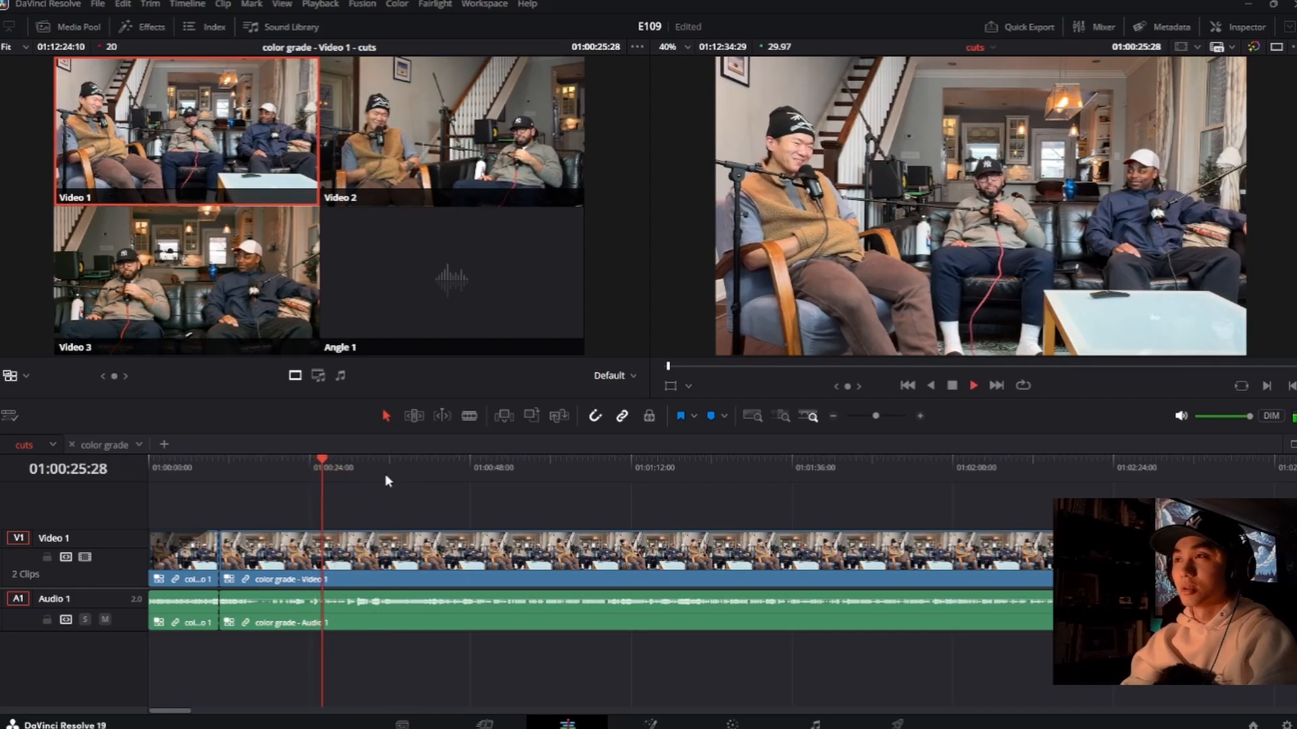
pyautogui.click(346, 466)
pyautogui.press('space')
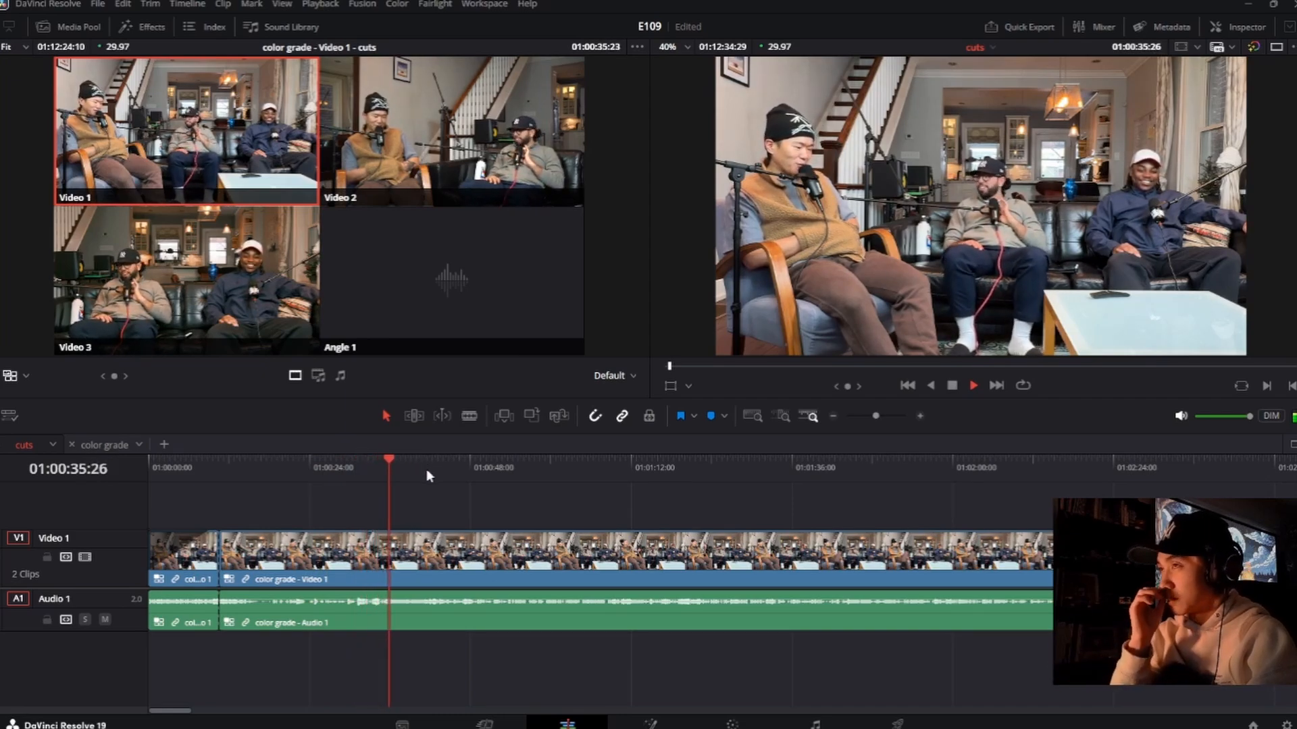
pyautogui.press('space')
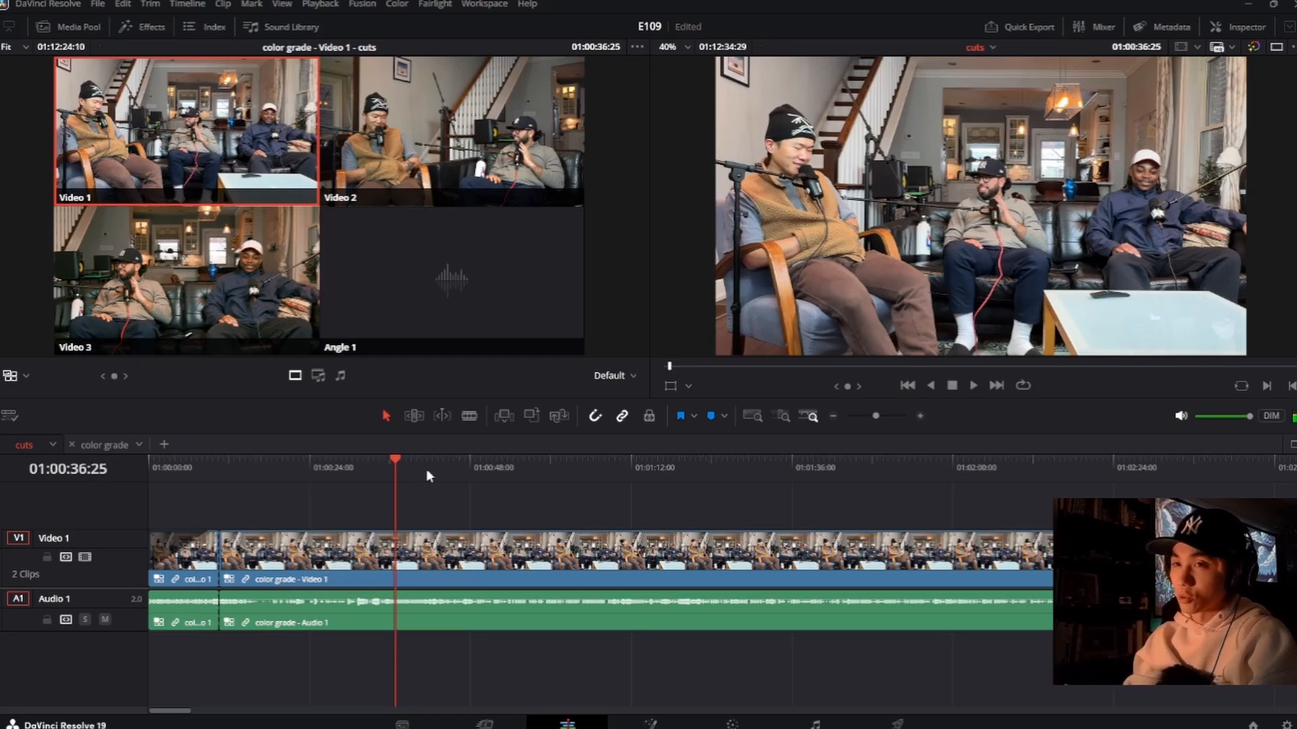
# Step: Cut the multicam clip at 01:00:35:28 and switch the shot from there on to the Video 2 angle
pyautogui.click(384, 468)
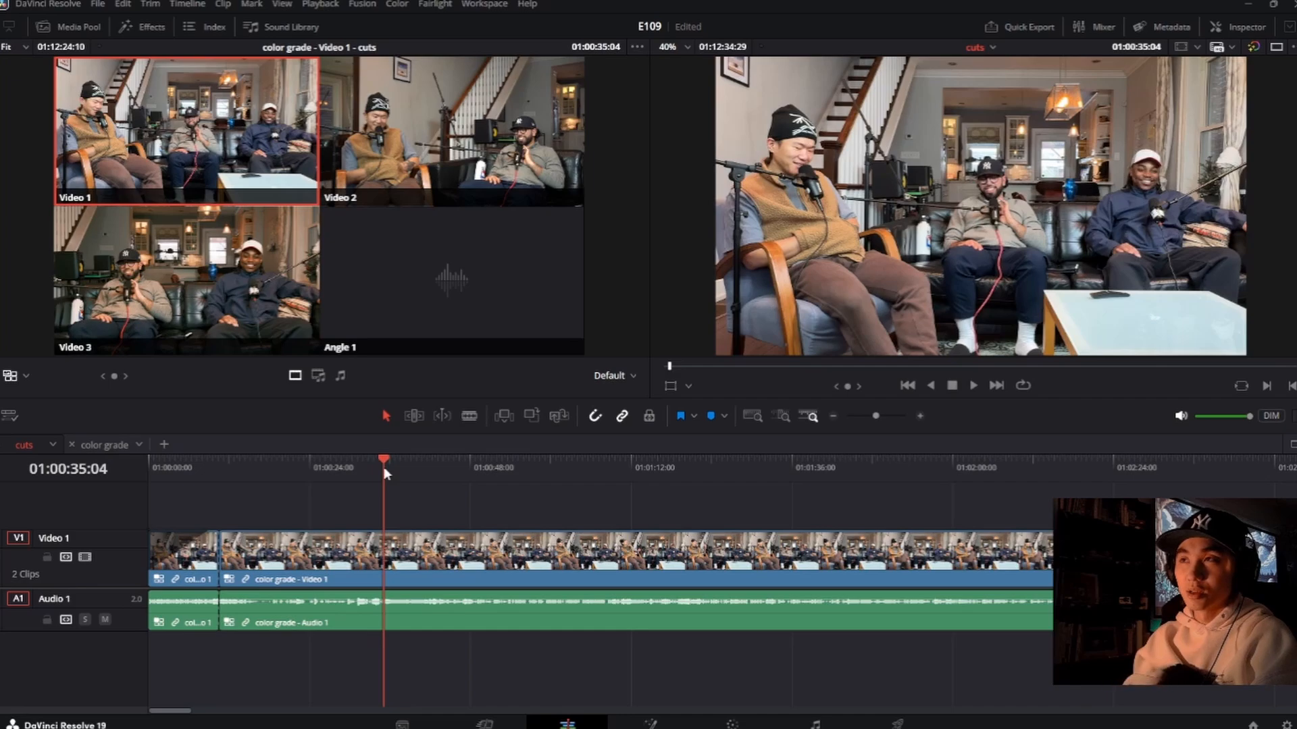
pyautogui.moveTo(383, 468); pyautogui.dragTo(382, 468)
pyautogui.scroll(2, 531, 558)
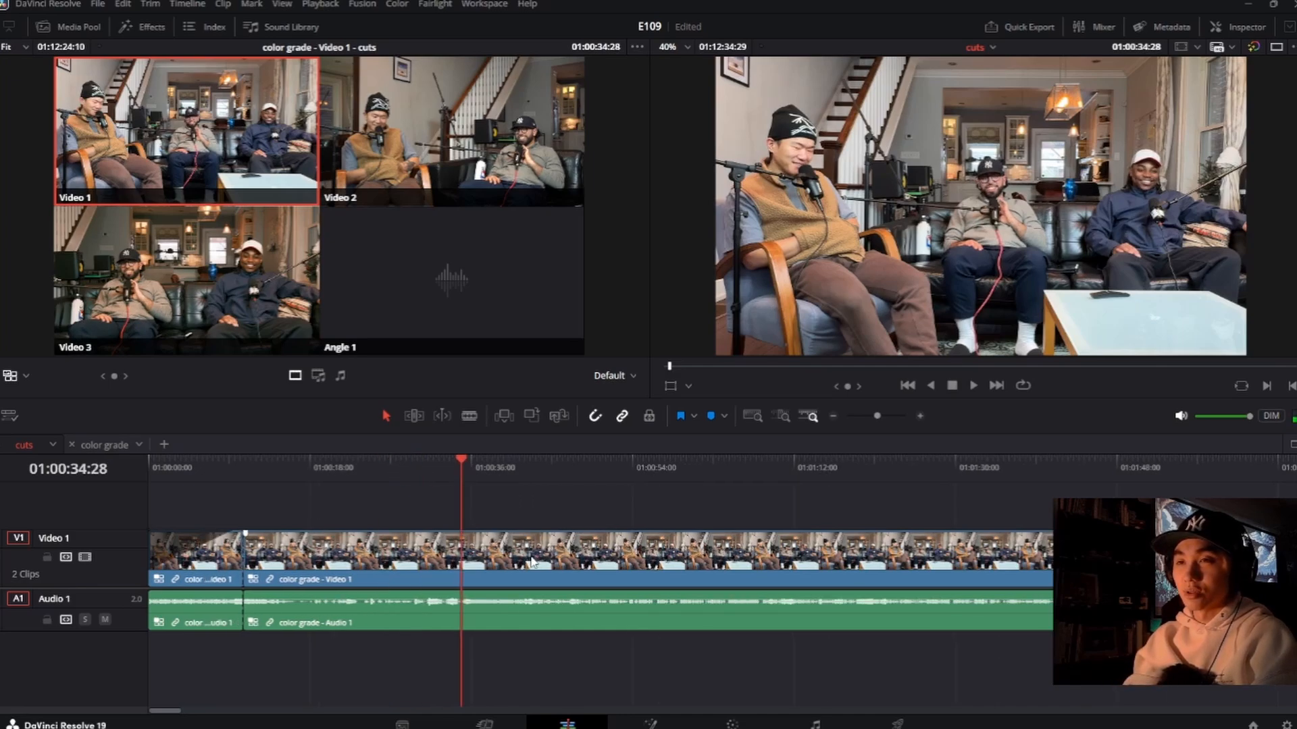
pyautogui.scroll(3, 531, 558)
pyautogui.press('space')
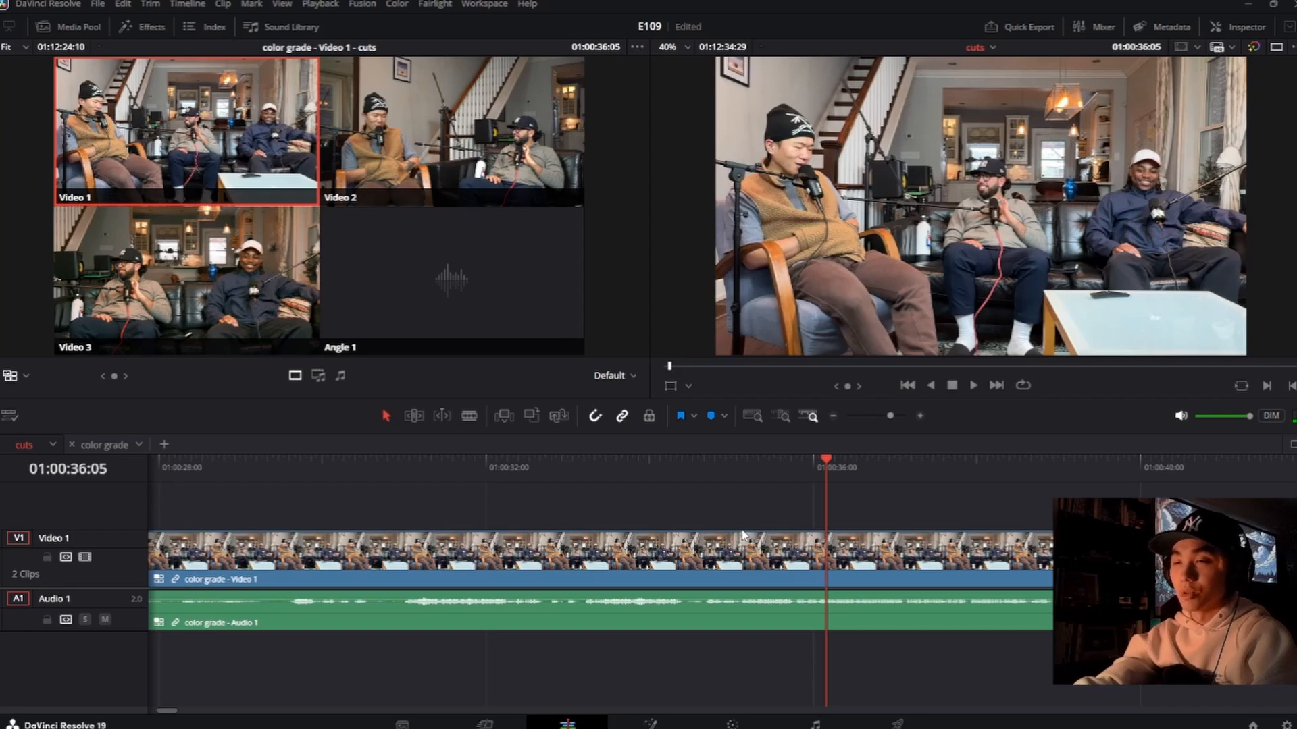
pyautogui.press('Left')
pyautogui.press('Left')
pyautogui.press('Left')
pyautogui.press('Left')
pyautogui.press('Left')
pyautogui.press('Left')
pyautogui.press('Left')
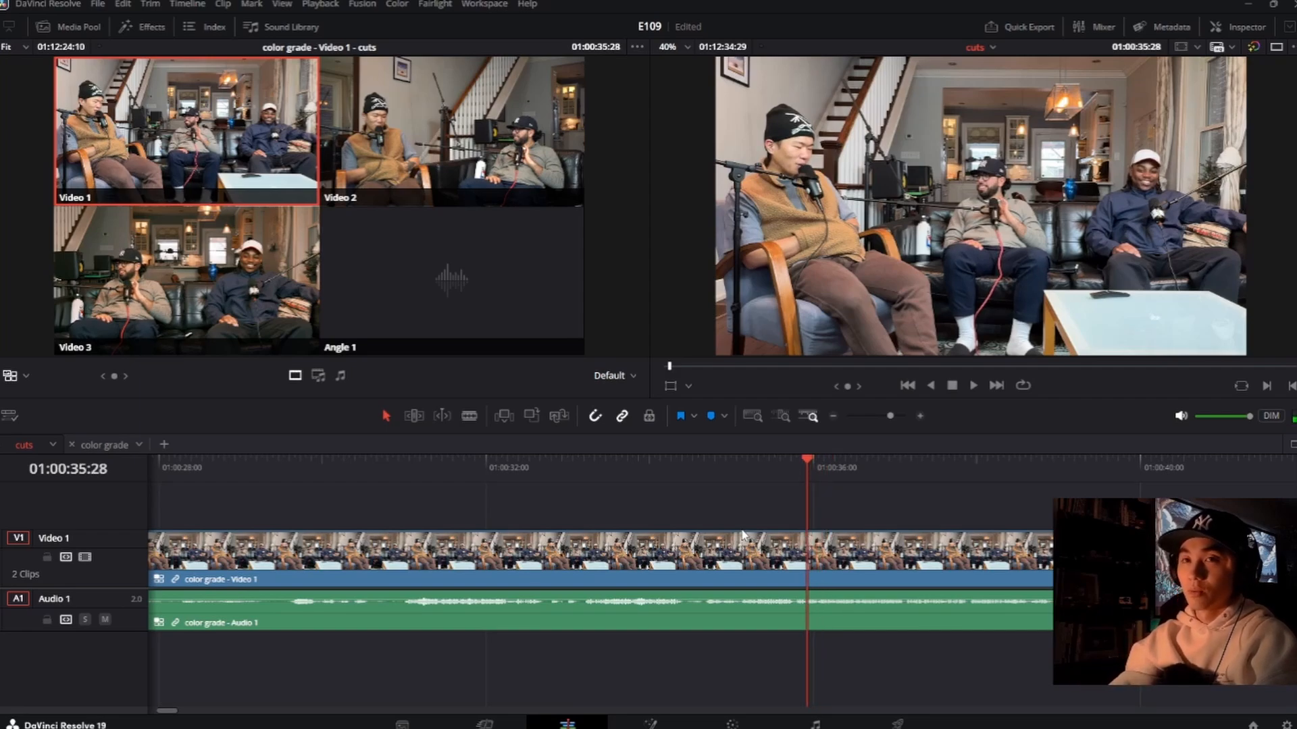
pyautogui.press('2')
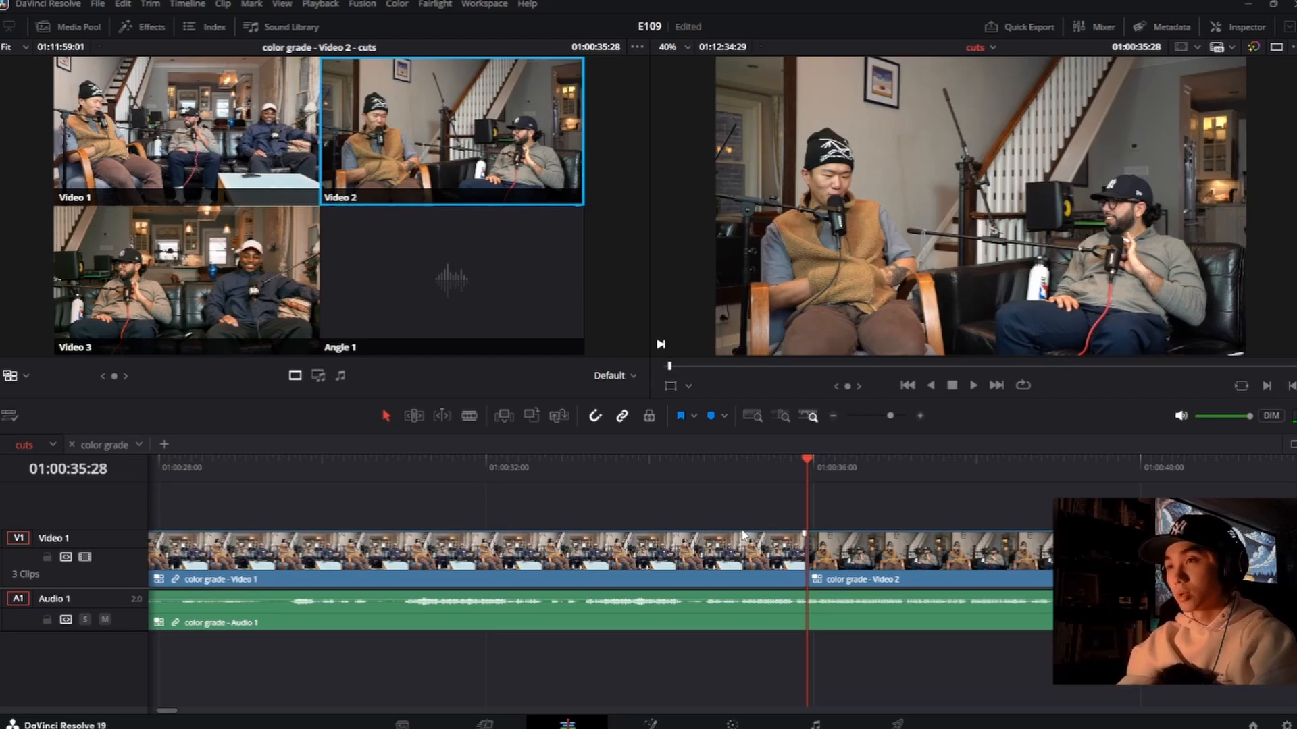
# Step: Select the edit point between the Video 1 and Video 2 clips and replay the angle change from about 01:00:34:20
pyautogui.click(809, 554)
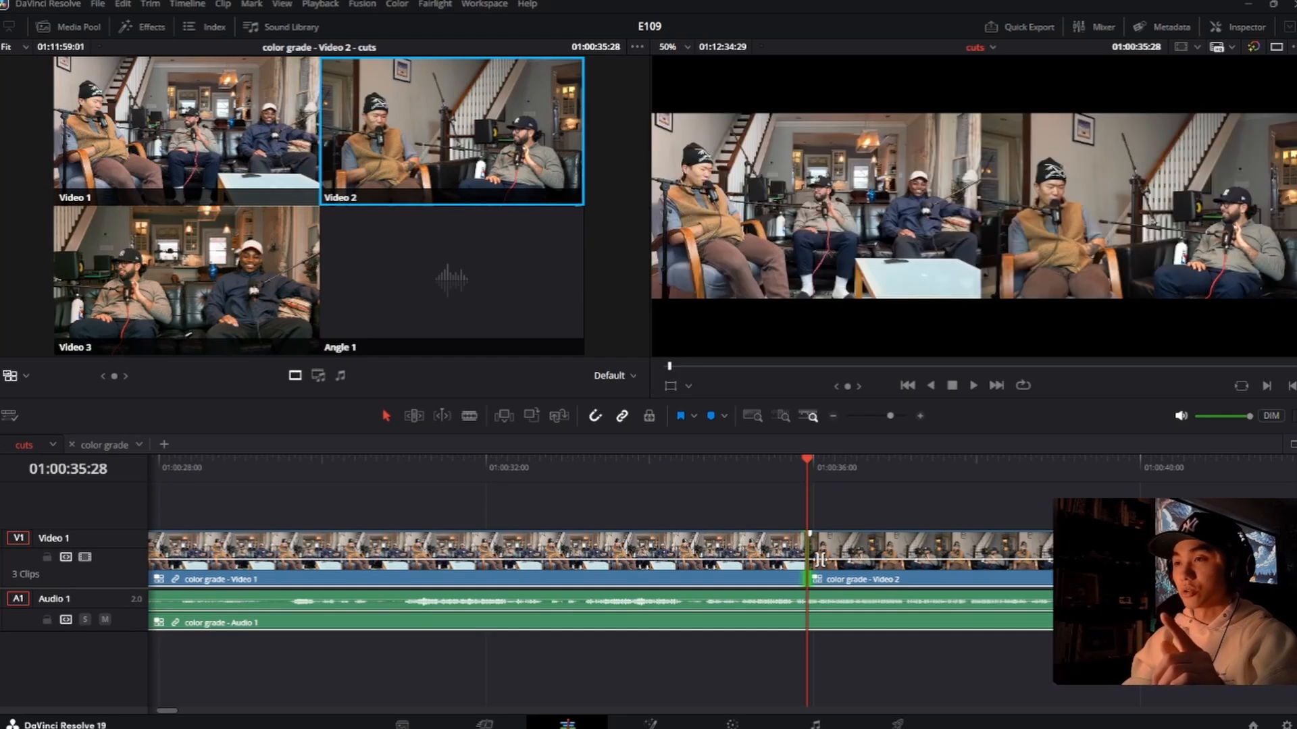
pyautogui.moveTo(819, 560)
pyautogui.mouseDown()
pyautogui.moveTo(653, 559)
pyautogui.moveTo(834, 560)
pyautogui.moveTo(810, 560)
pyautogui.mouseUp()
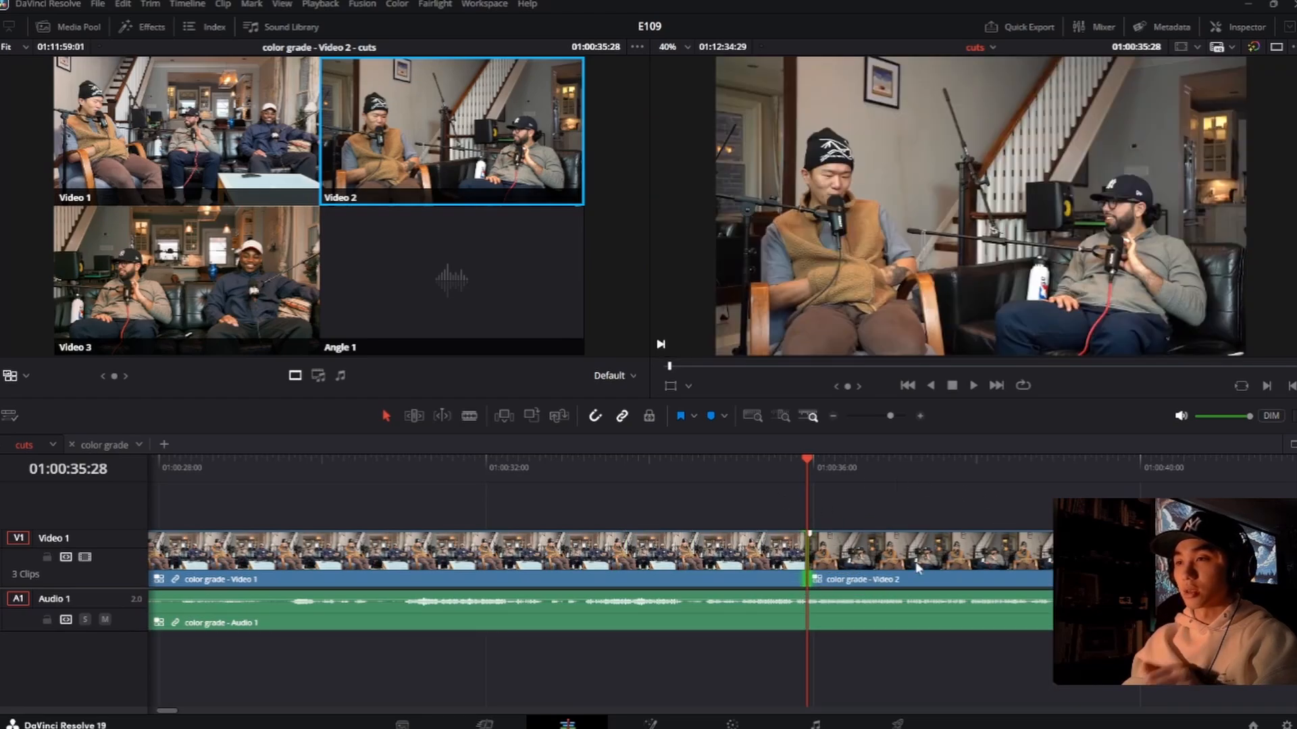
pyautogui.click(752, 464)
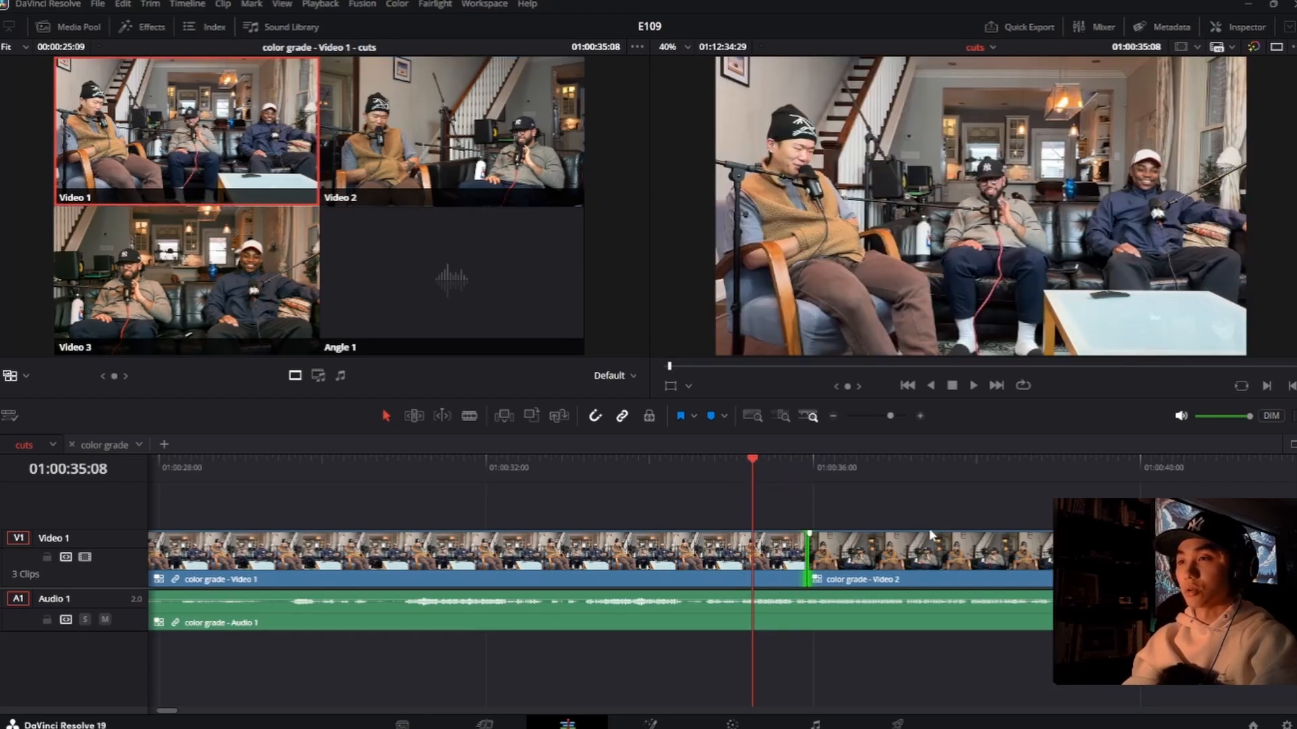
pyautogui.press('space')
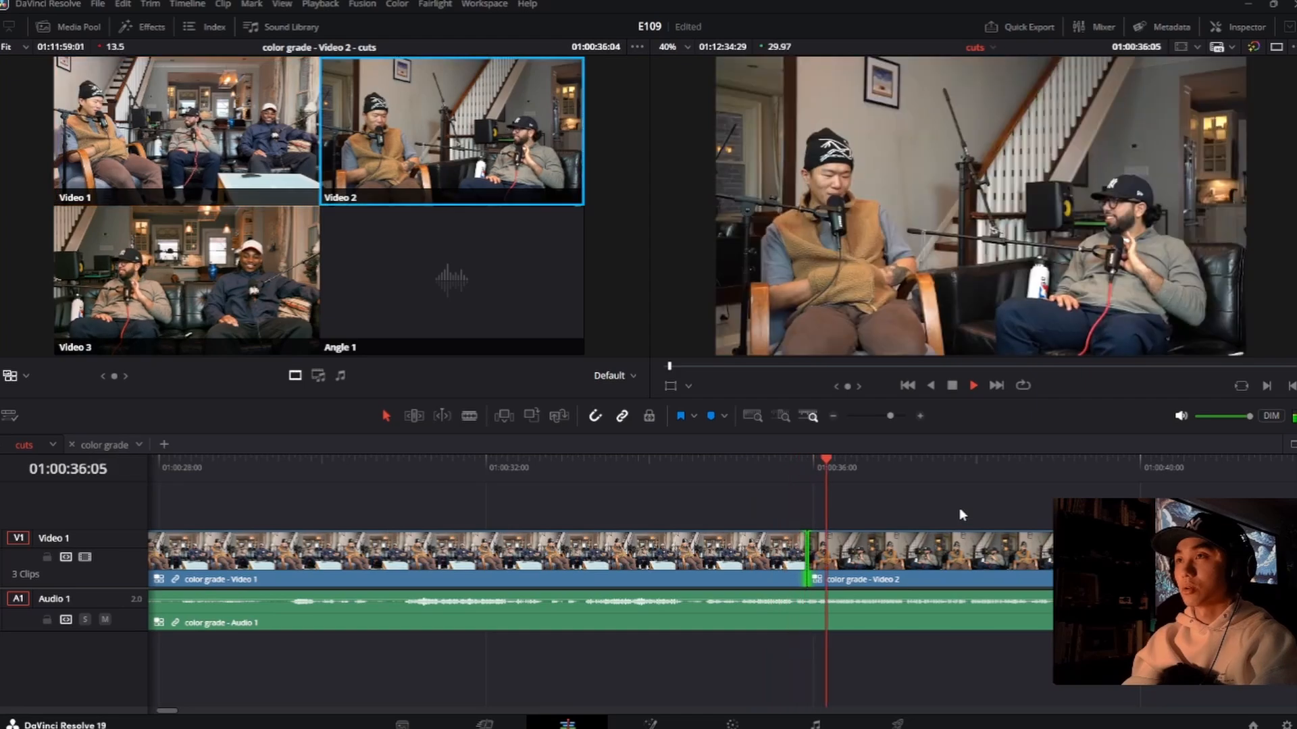
pyautogui.click(705, 465)
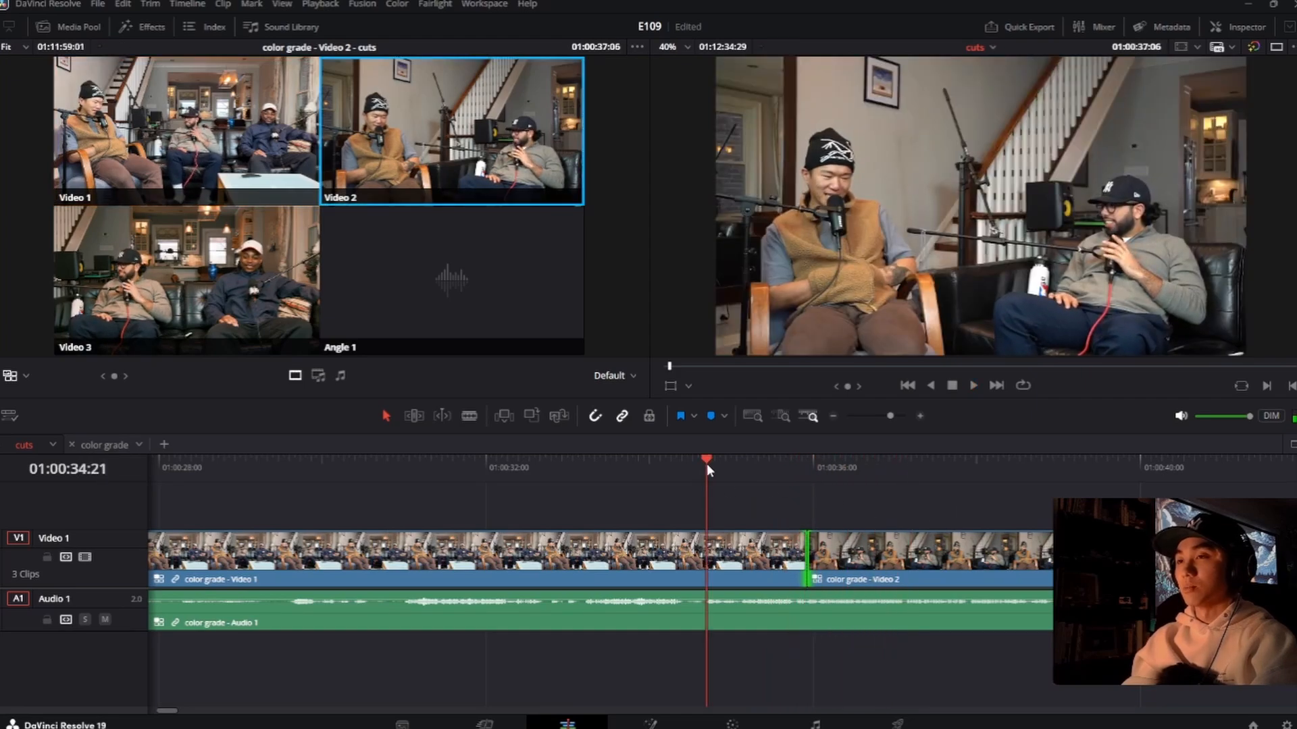
pyautogui.press('space')
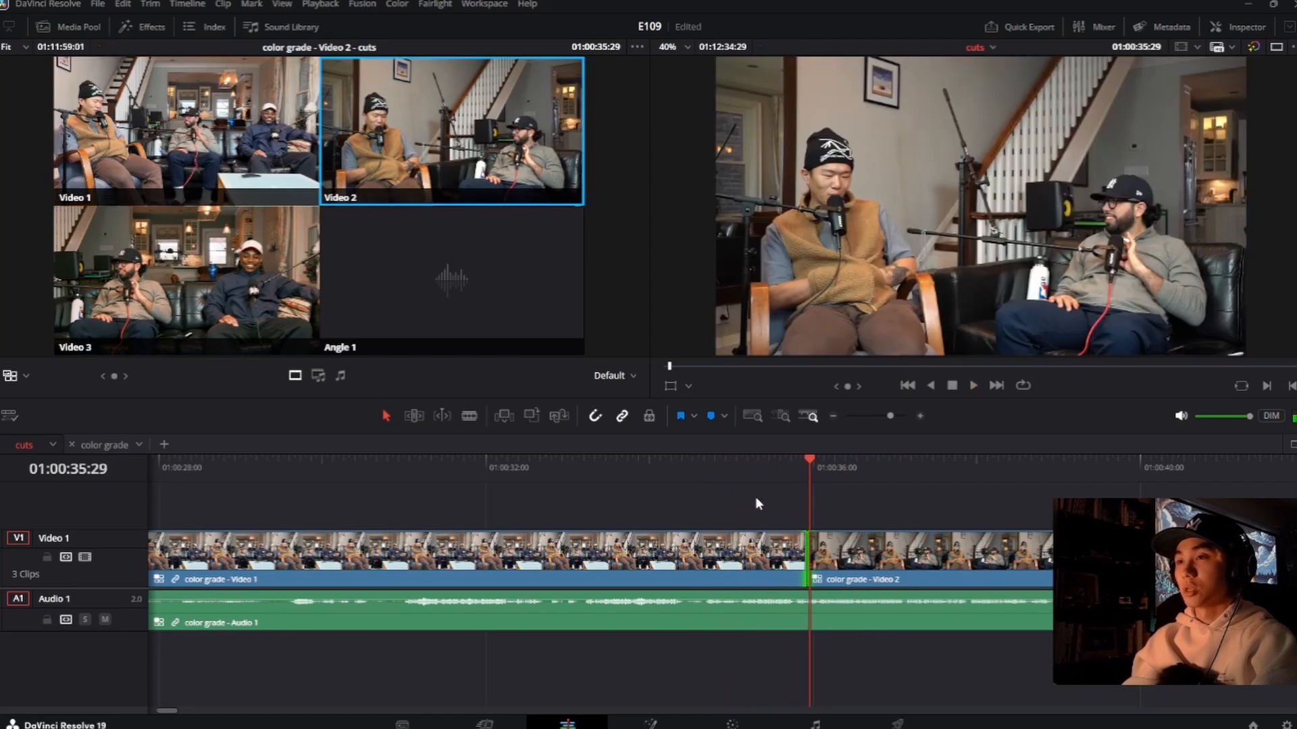
pyautogui.click(710, 467)
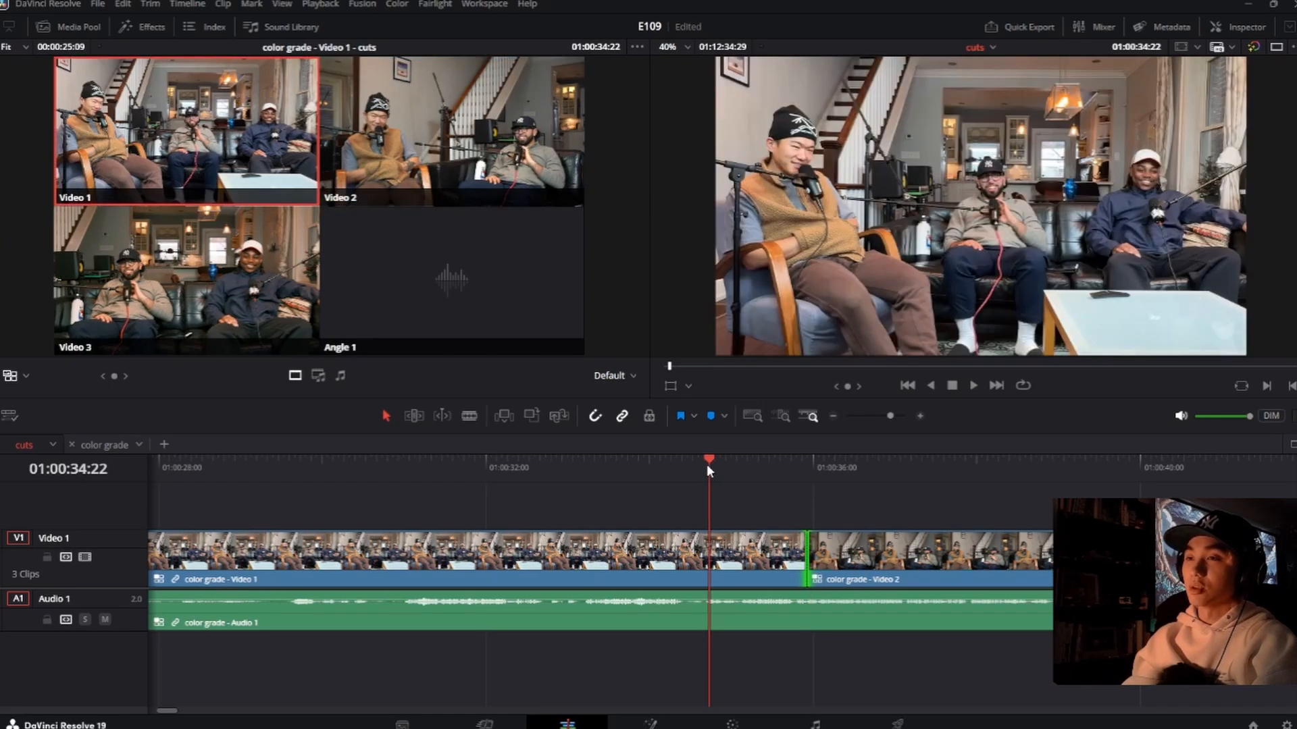
pyautogui.click(704, 464)
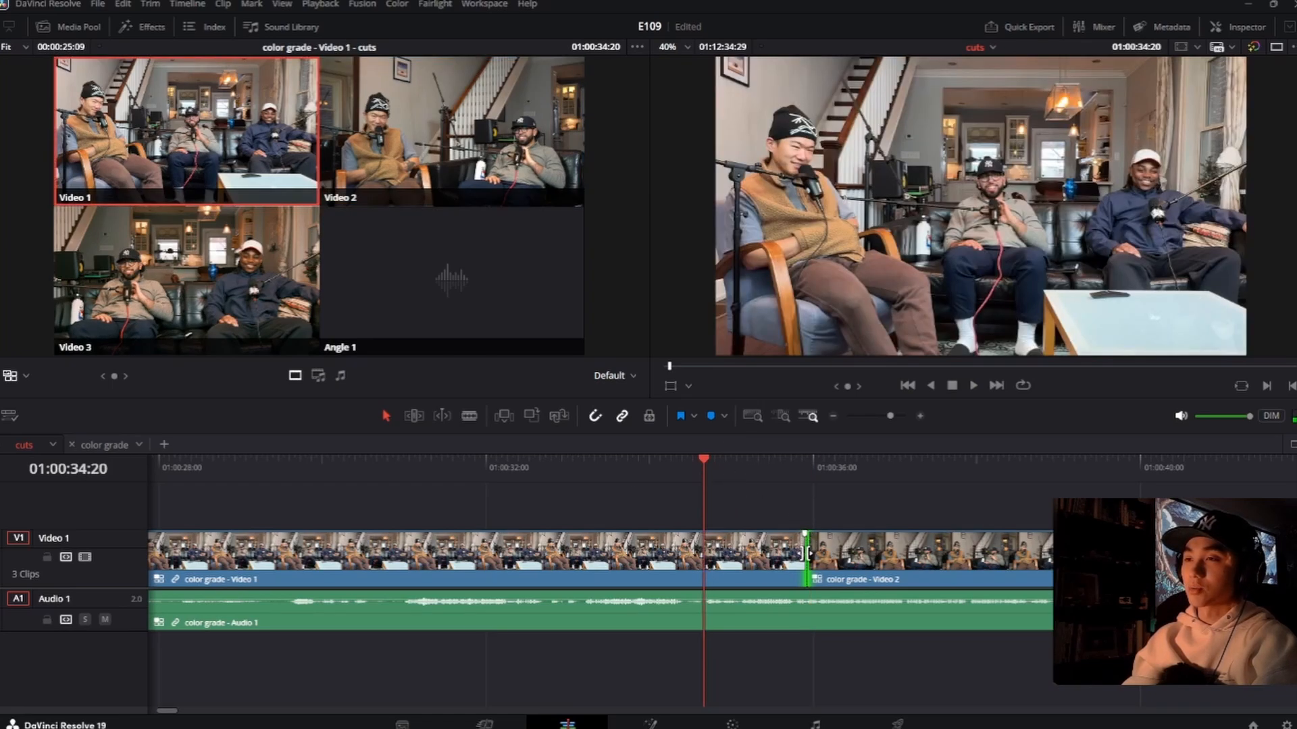
# Step: Roll the cut to Video 2 earlier in two tries, ending near 01:00:35:14, and play across it after each adjustment
pyautogui.moveTo(807, 551); pyautogui.dragTo(737, 561)
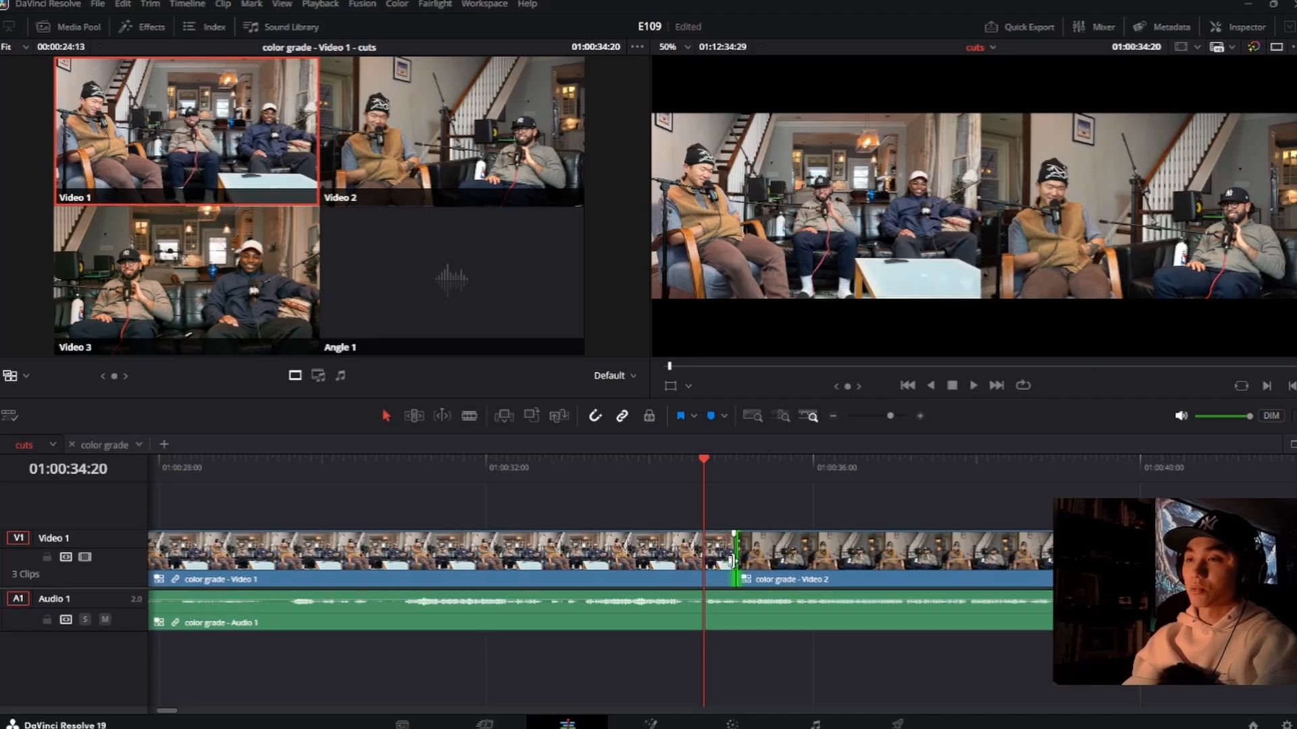
pyautogui.press('space')
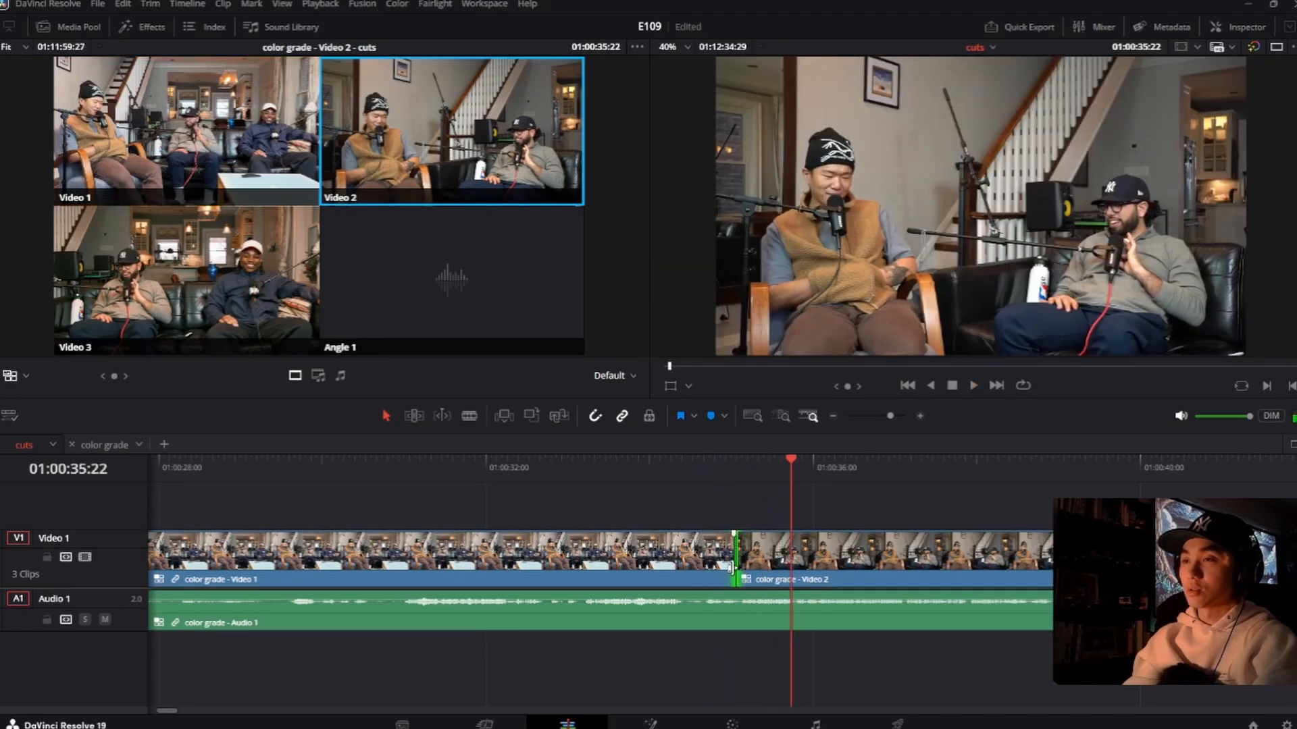
pyautogui.moveTo(737, 561); pyautogui.dragTo(770, 559)
pyautogui.click(722, 477)
pyautogui.press('space')
pyautogui.press('space')
pyautogui.click(729, 475)
pyautogui.press('space')
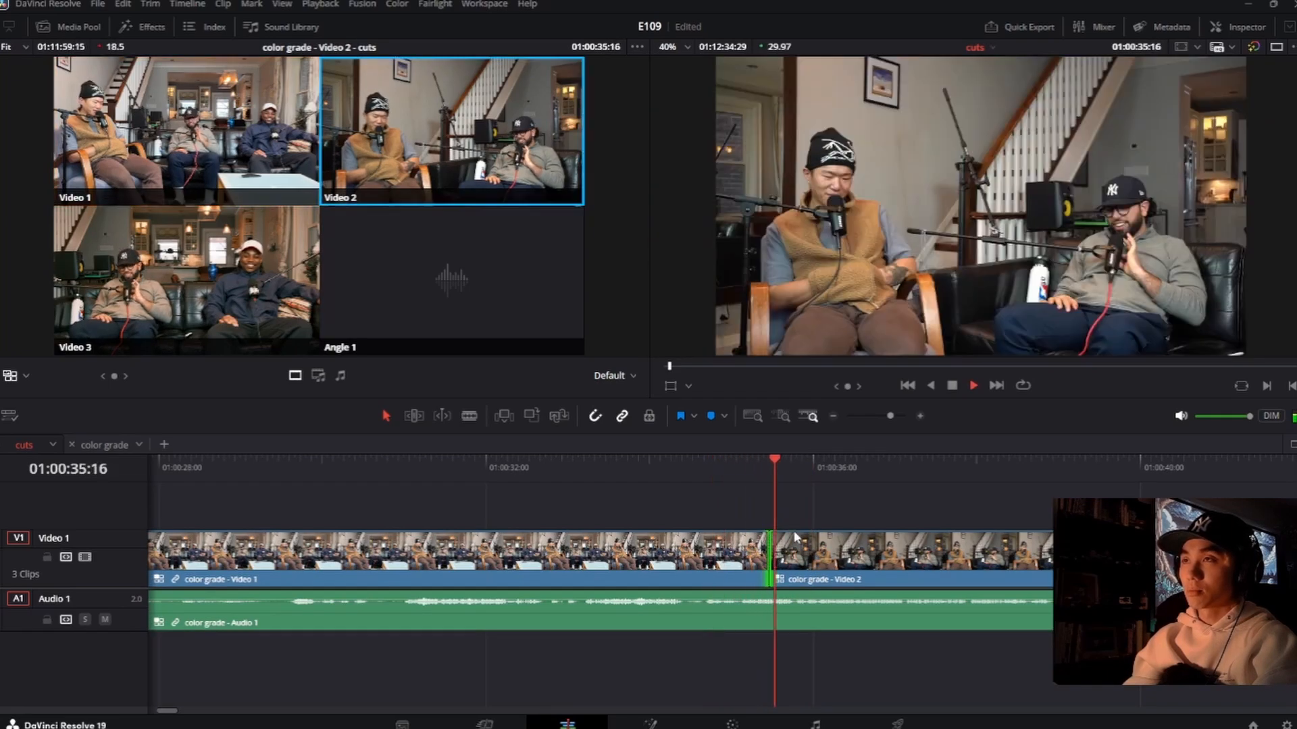
# Step: Fine-tune the cut to Video 2 a few frames later and back to about 01:00:35:17, replaying each version
pyautogui.press('space')
pyautogui.moveTo(770, 559); pyautogui.dragTo(783, 559)
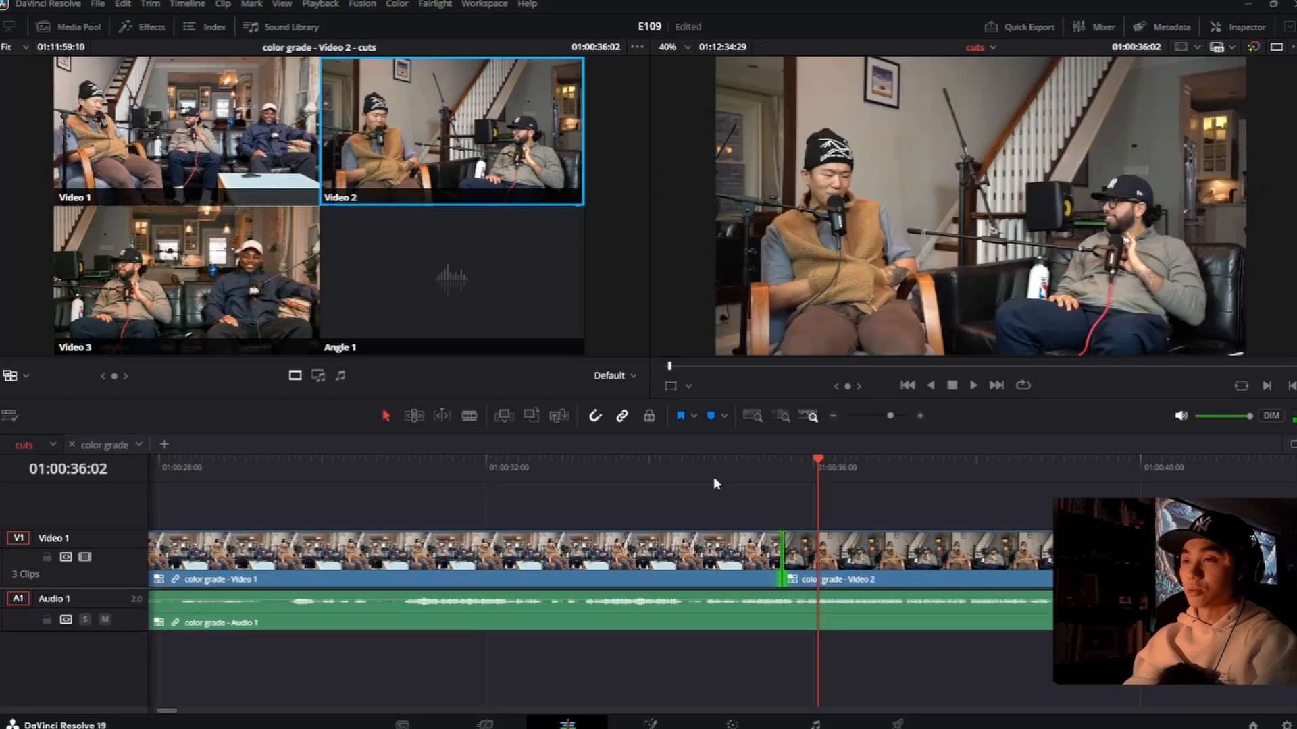
pyautogui.click(713, 473)
pyautogui.press('space')
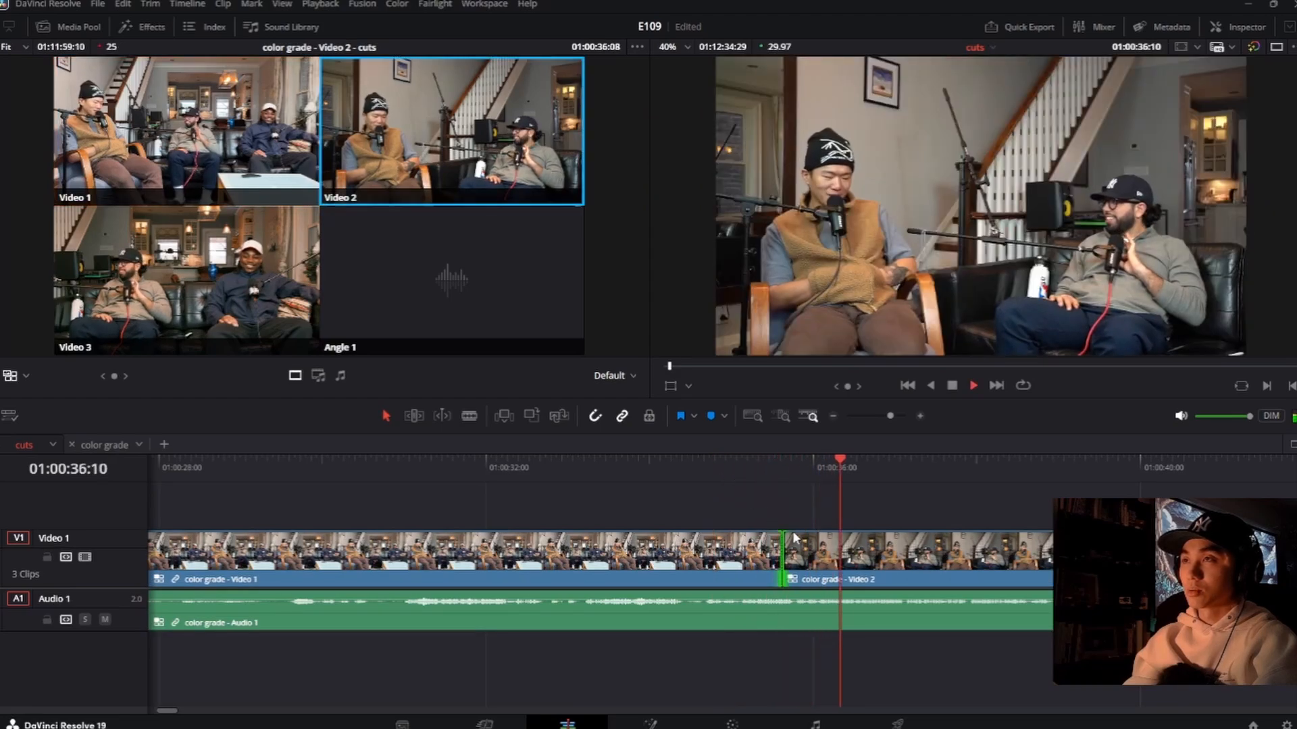
pyautogui.press('space')
pyautogui.moveTo(782, 554); pyautogui.dragTo(777, 554)
pyautogui.click(721, 466)
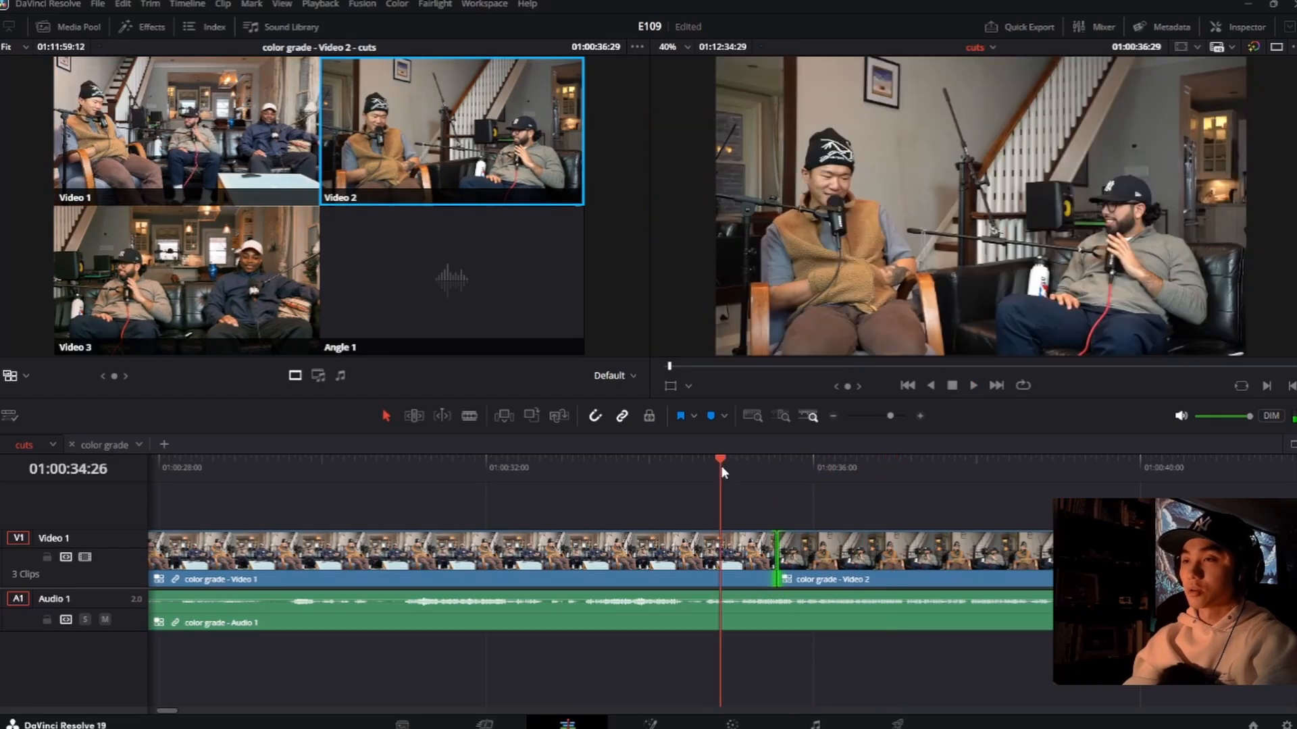
pyautogui.press('space')
# Step: Roll the cut to Video 2 later, check its playback, and nudge it one frame so the preceding clip lasts 00:00:25:03
pyautogui.press('space')
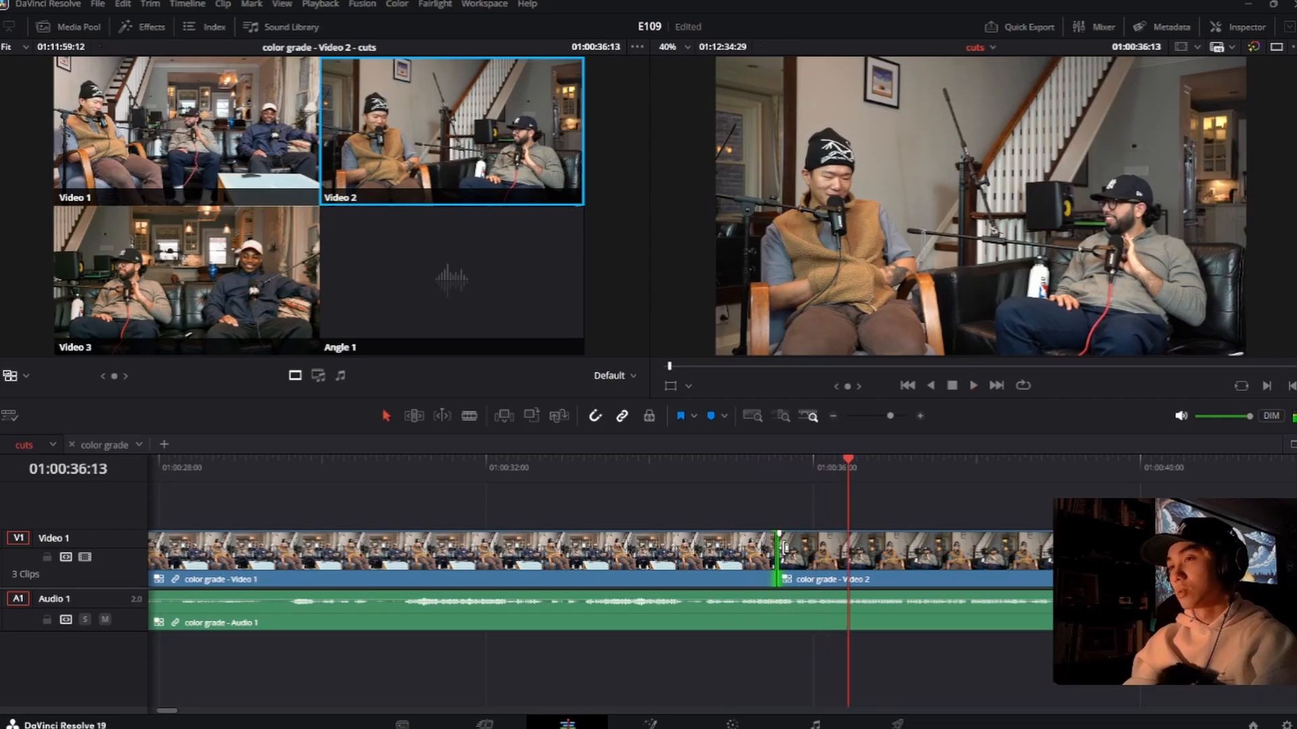
pyautogui.moveTo(777, 558); pyautogui.dragTo(788, 557)
pyautogui.click(715, 470)
pyautogui.press('space')
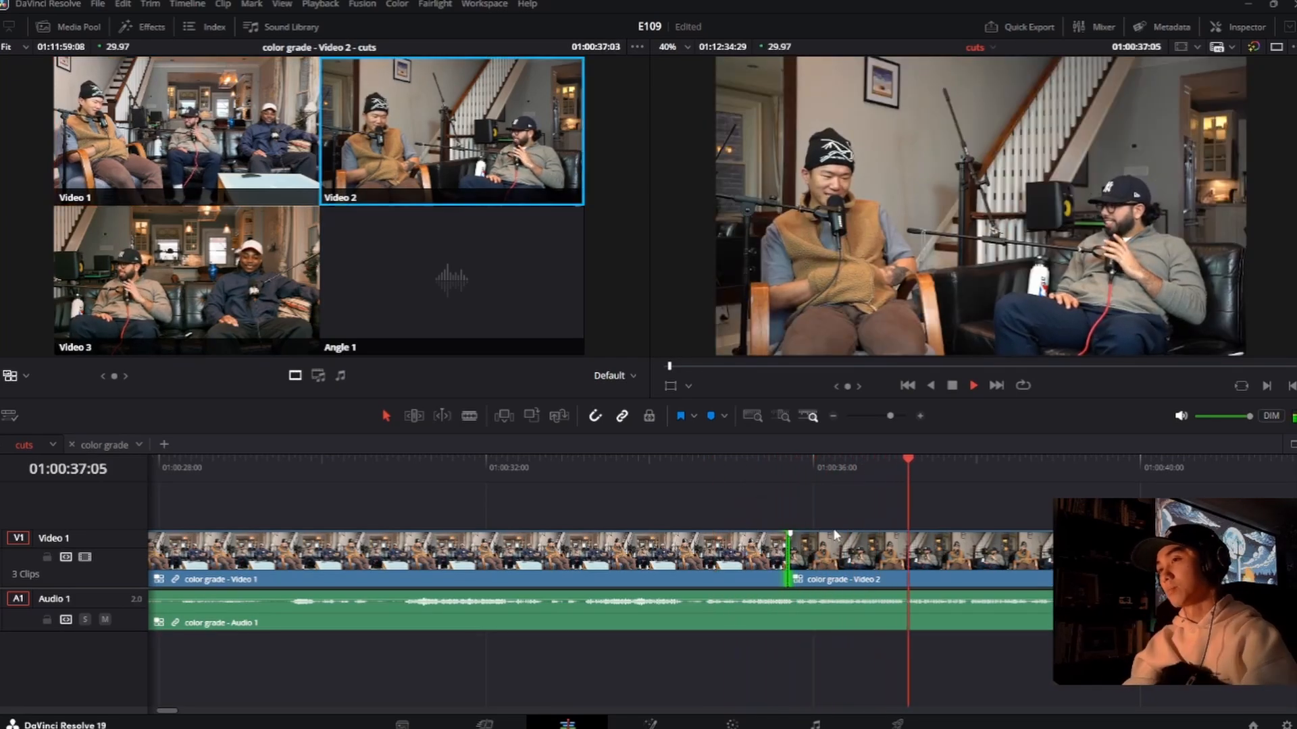
pyautogui.press('space')
pyautogui.click(739, 472)
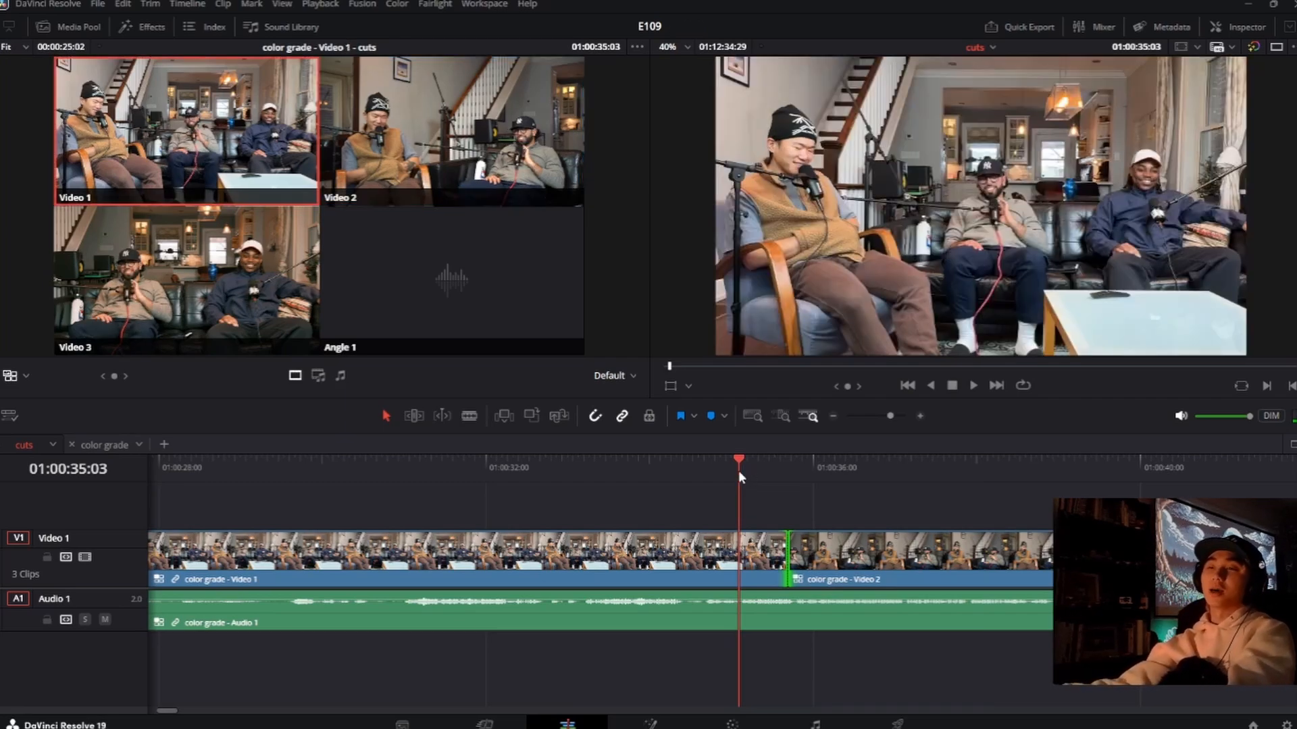
pyautogui.click(787, 556)
pyautogui.press('.')
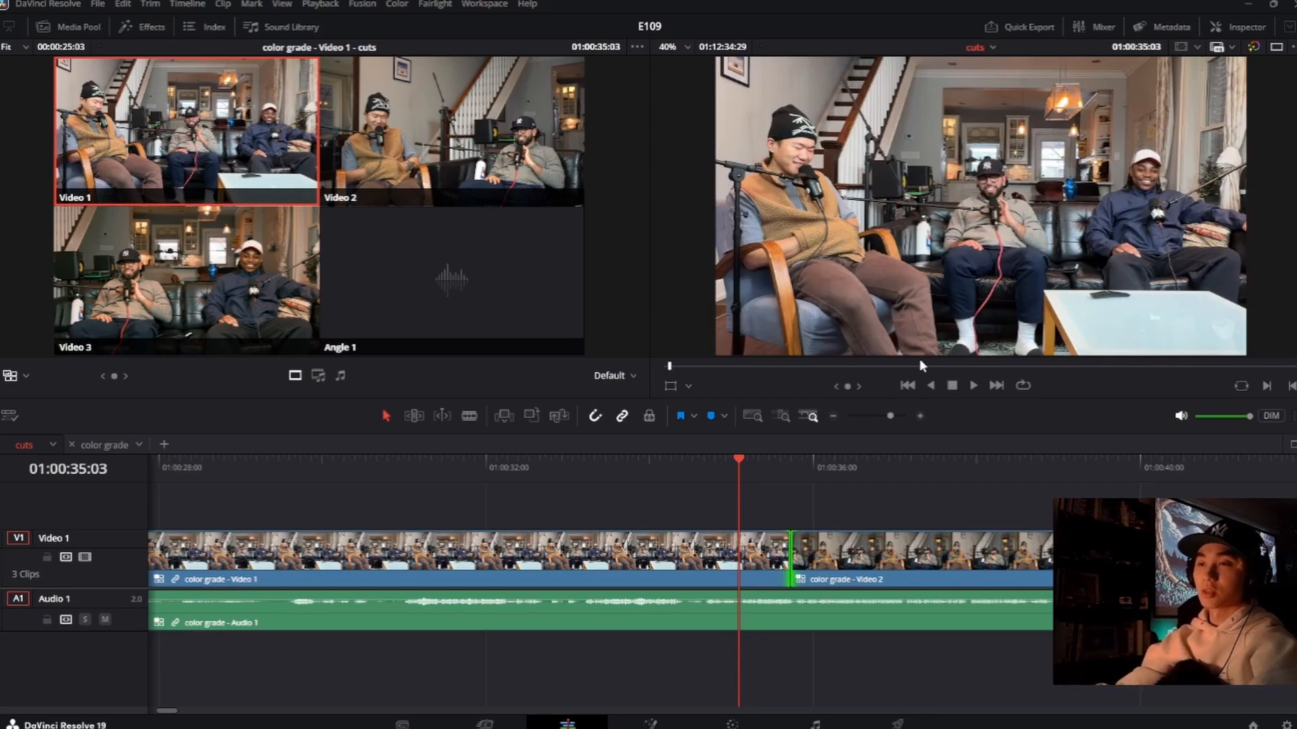
# Step: Play through the adjusted cut to about 01:00:42 in stages, and return the playhead to 01:00:39:18
pyautogui.press('space')
pyautogui.press('space')
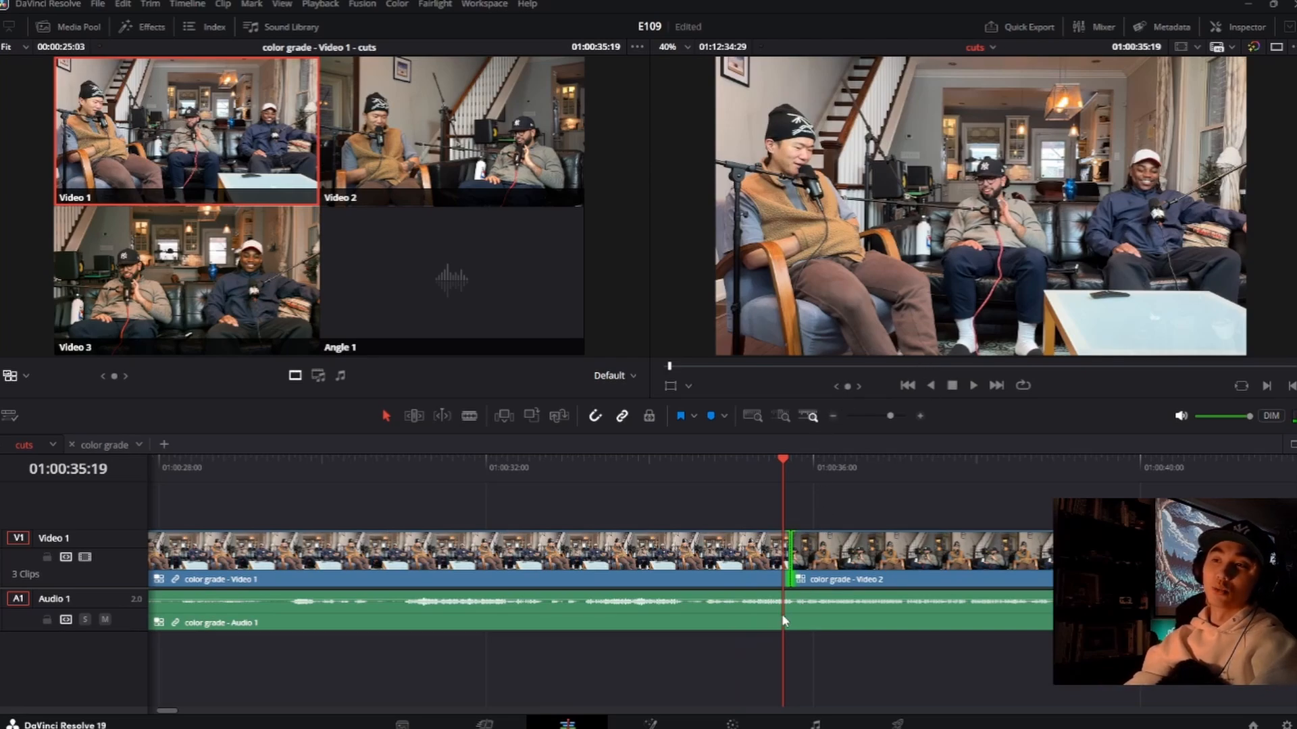
pyautogui.press('space')
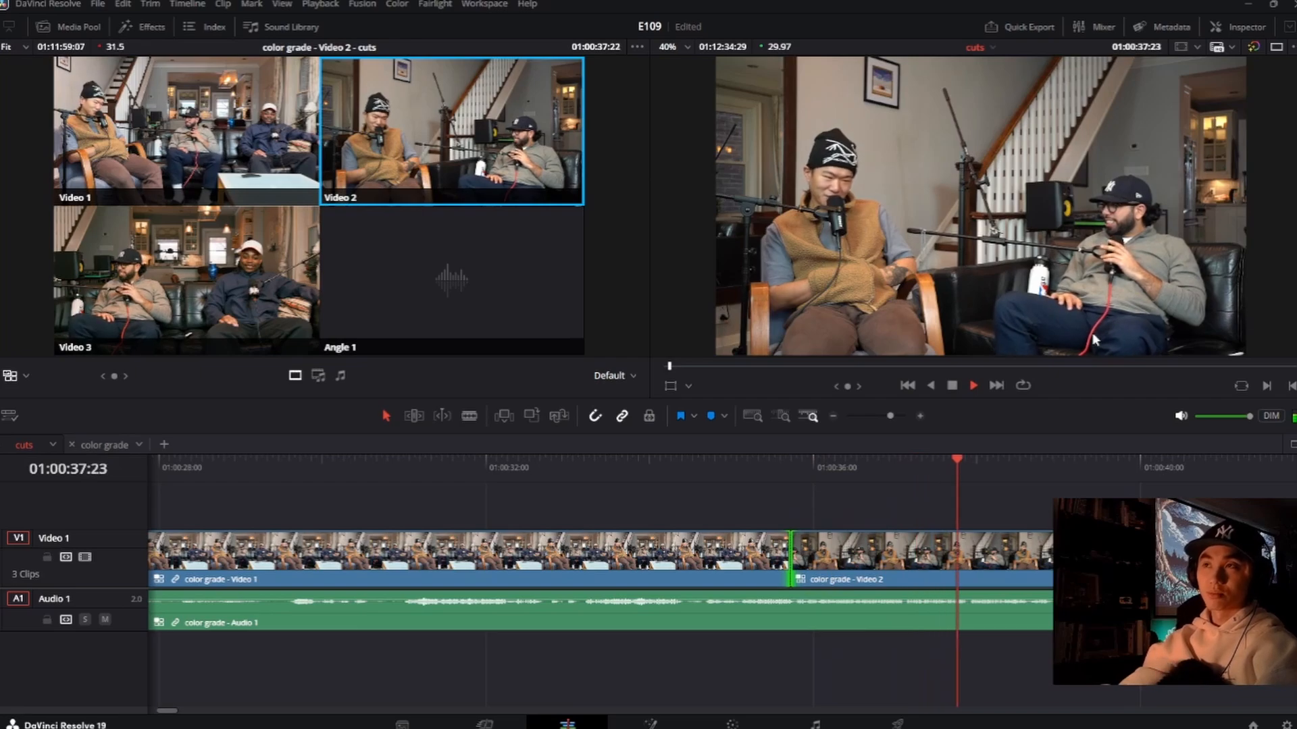
pyautogui.press('space')
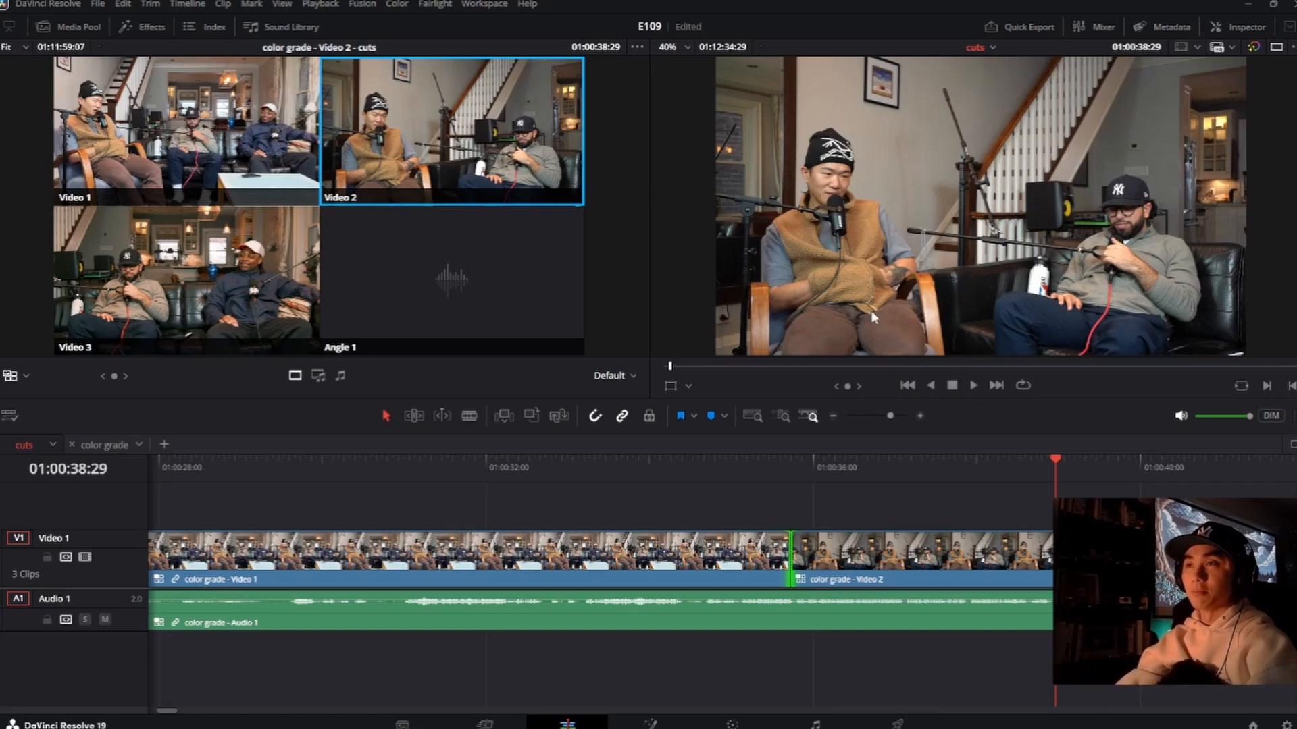
pyautogui.press('space')
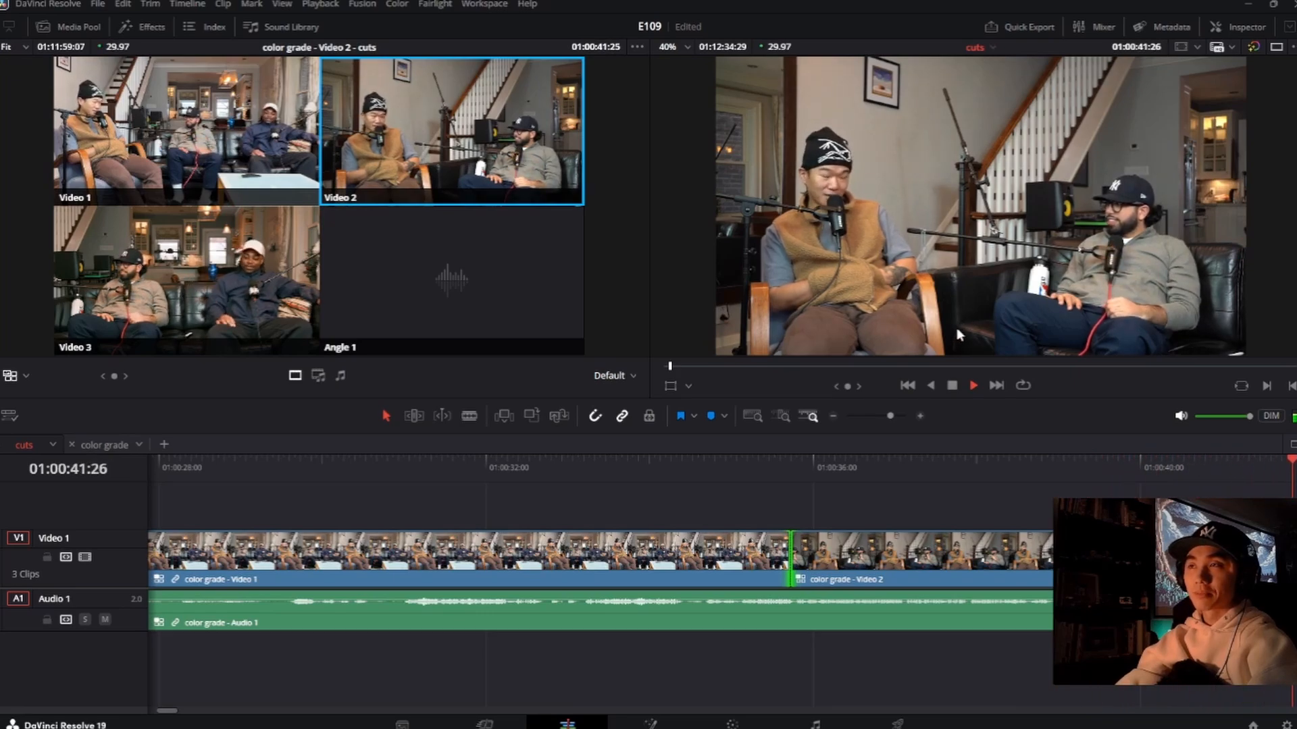
pyautogui.press('space')
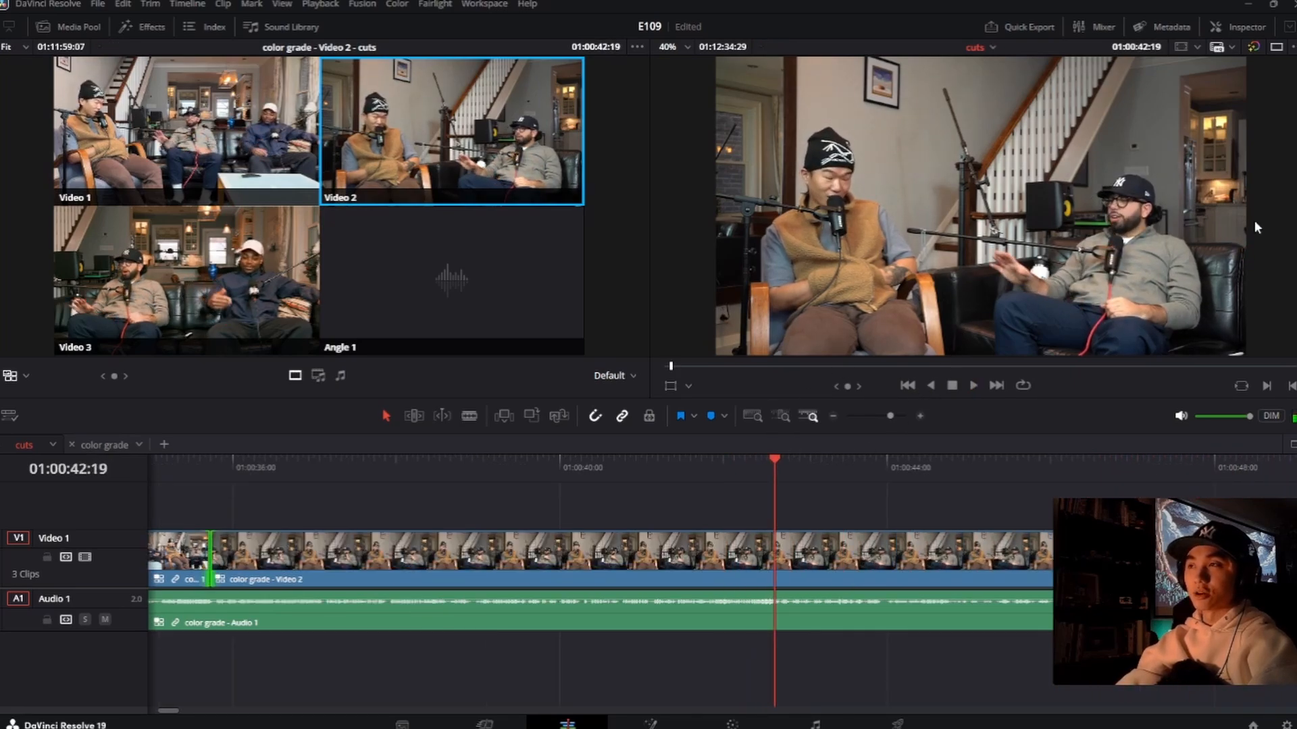
pyautogui.moveTo(558, 474); pyautogui.dragTo(529, 476)
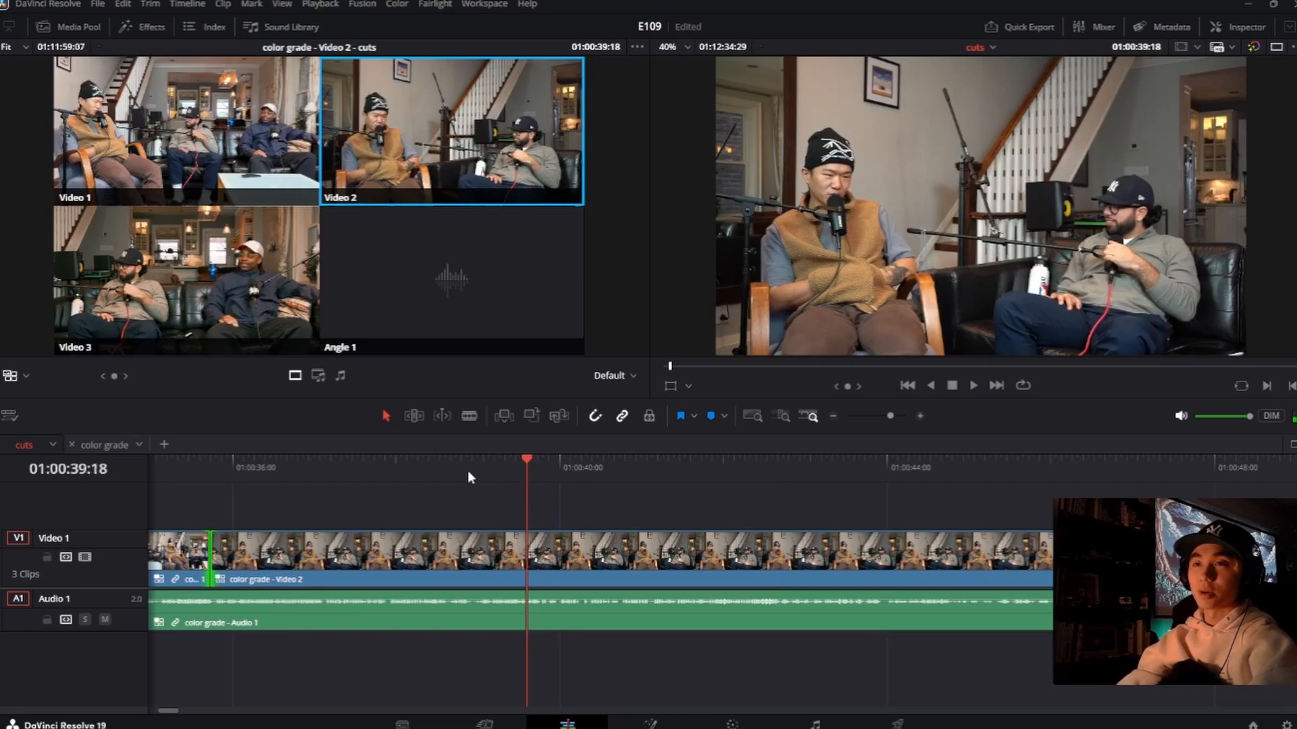
# Step: Play on to find the next switch point and cut to the Video 3 angle at 01:00:41:08
pyautogui.press('space')
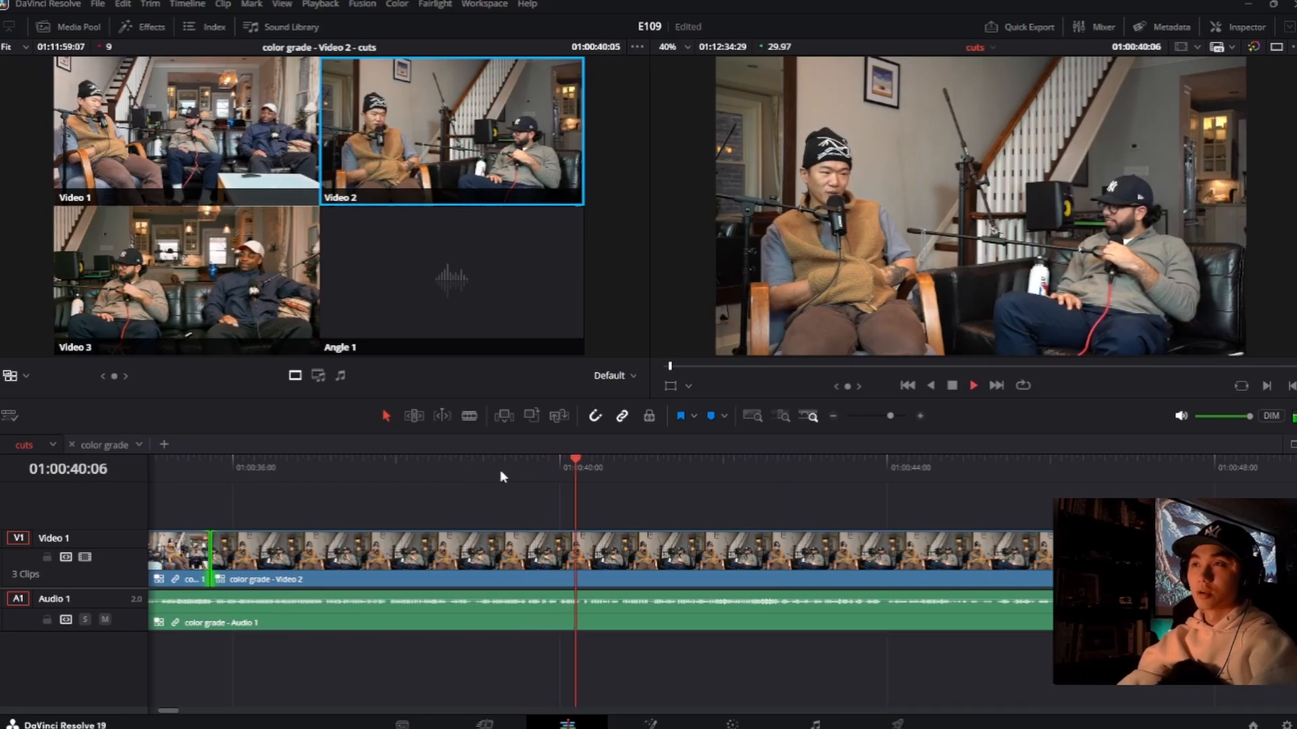
pyautogui.press('space')
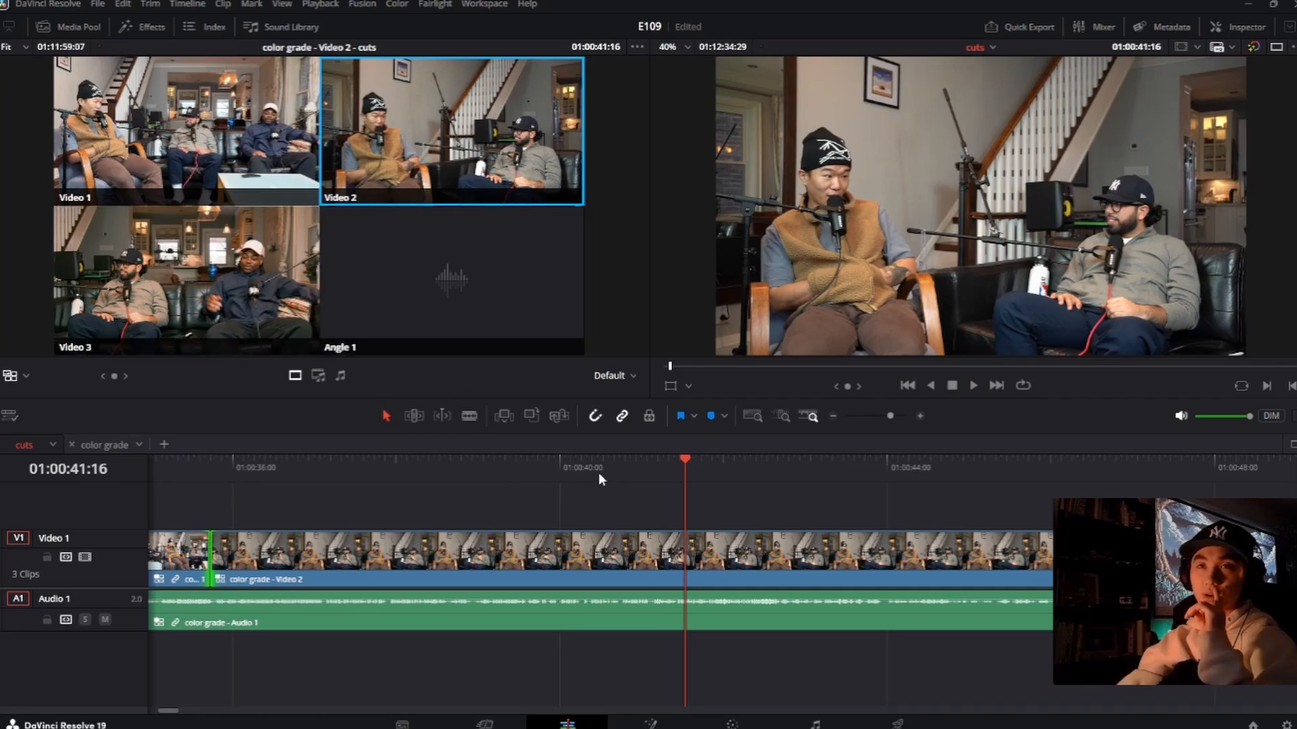
pyautogui.click(622, 464)
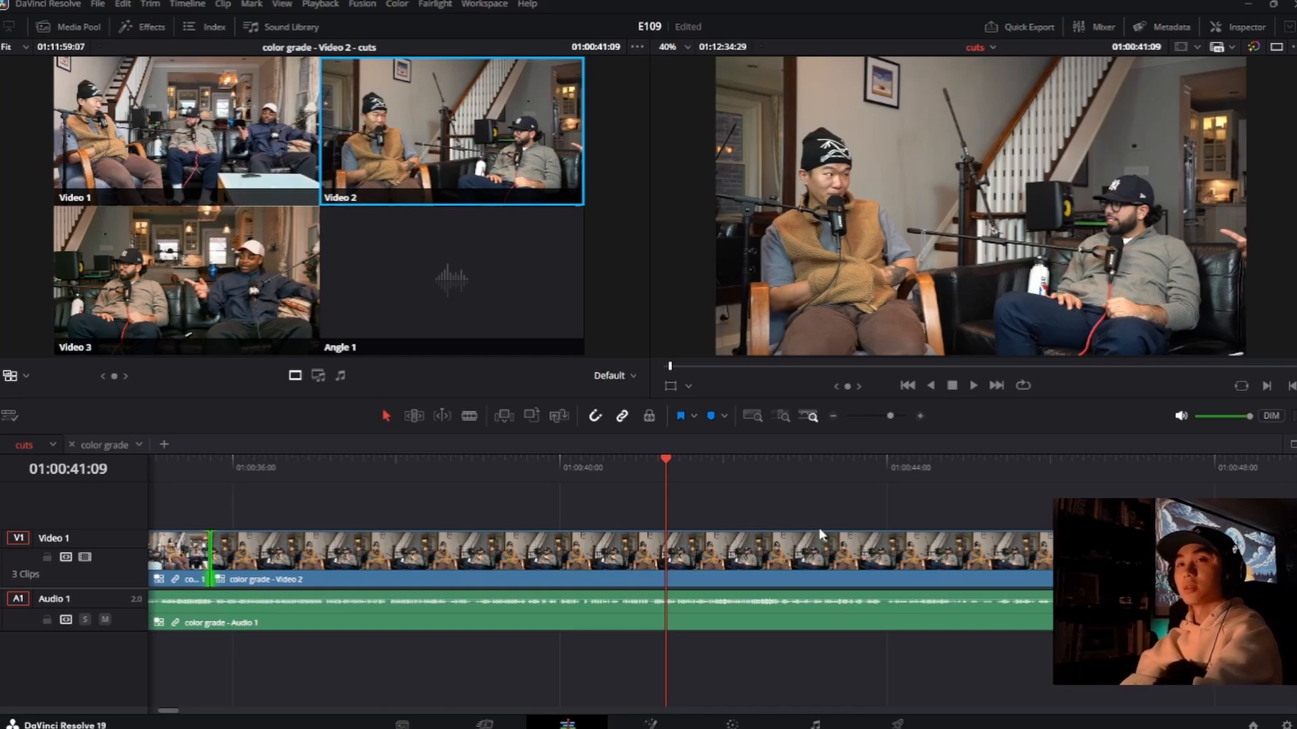
pyautogui.press('Left')
pyautogui.press('Left')
pyautogui.press('Left')
pyautogui.press('Left')
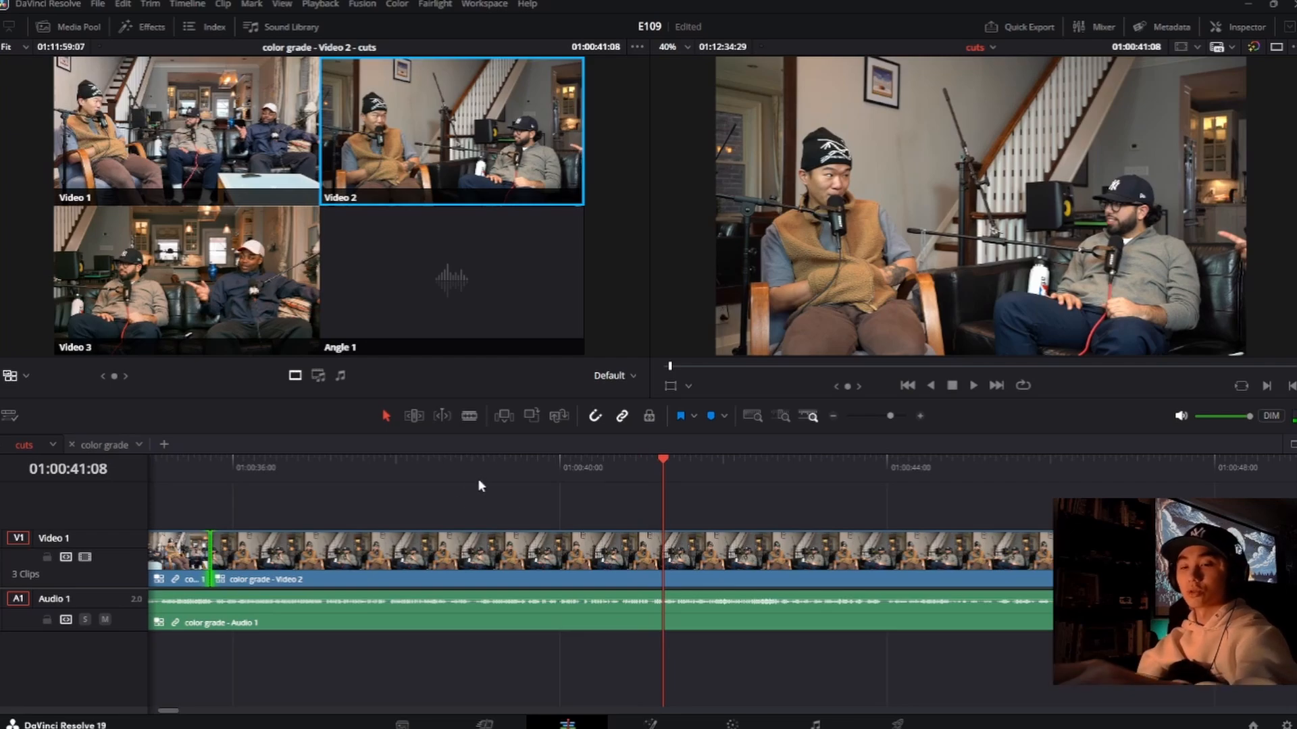
pyautogui.press('3')
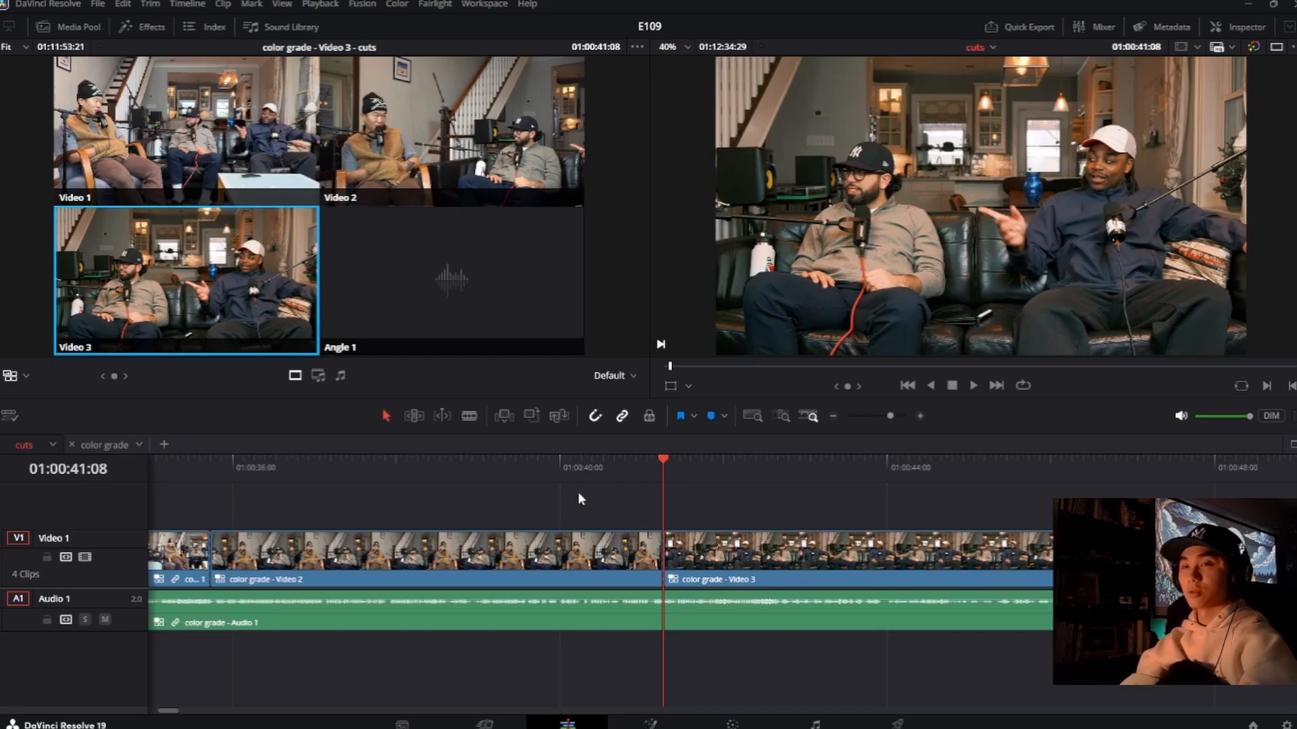
# Step: Play across the new cut to Video 3 from two earlier points and continue in stages to 01:00:45:28
pyautogui.click(609, 466)
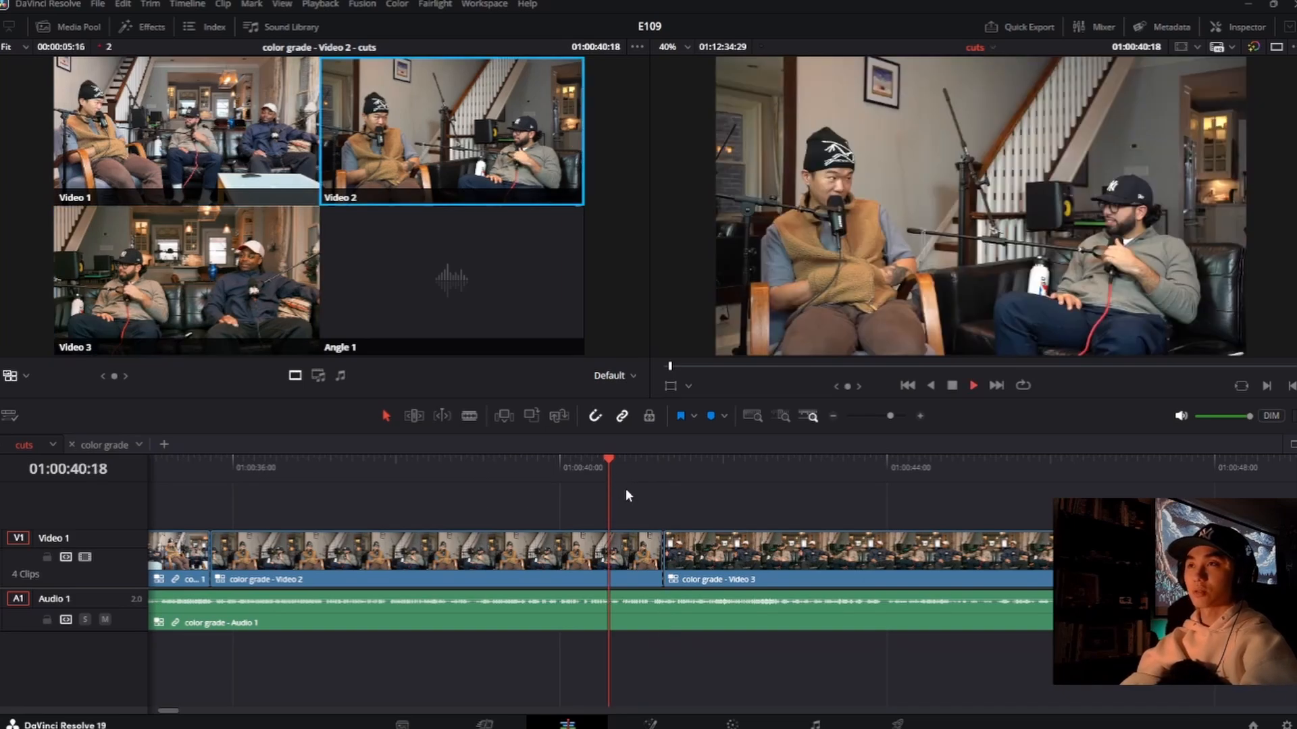
pyautogui.press('space')
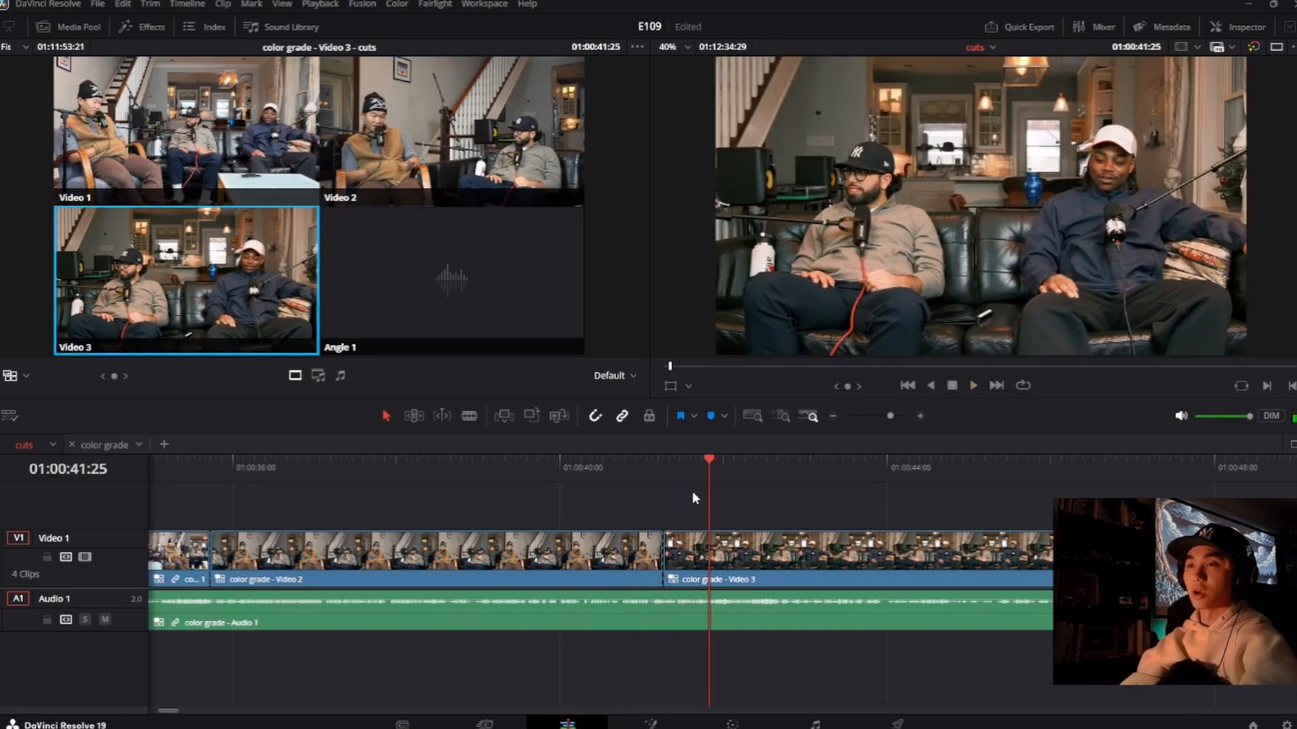
pyautogui.click(531, 468)
pyautogui.press('space')
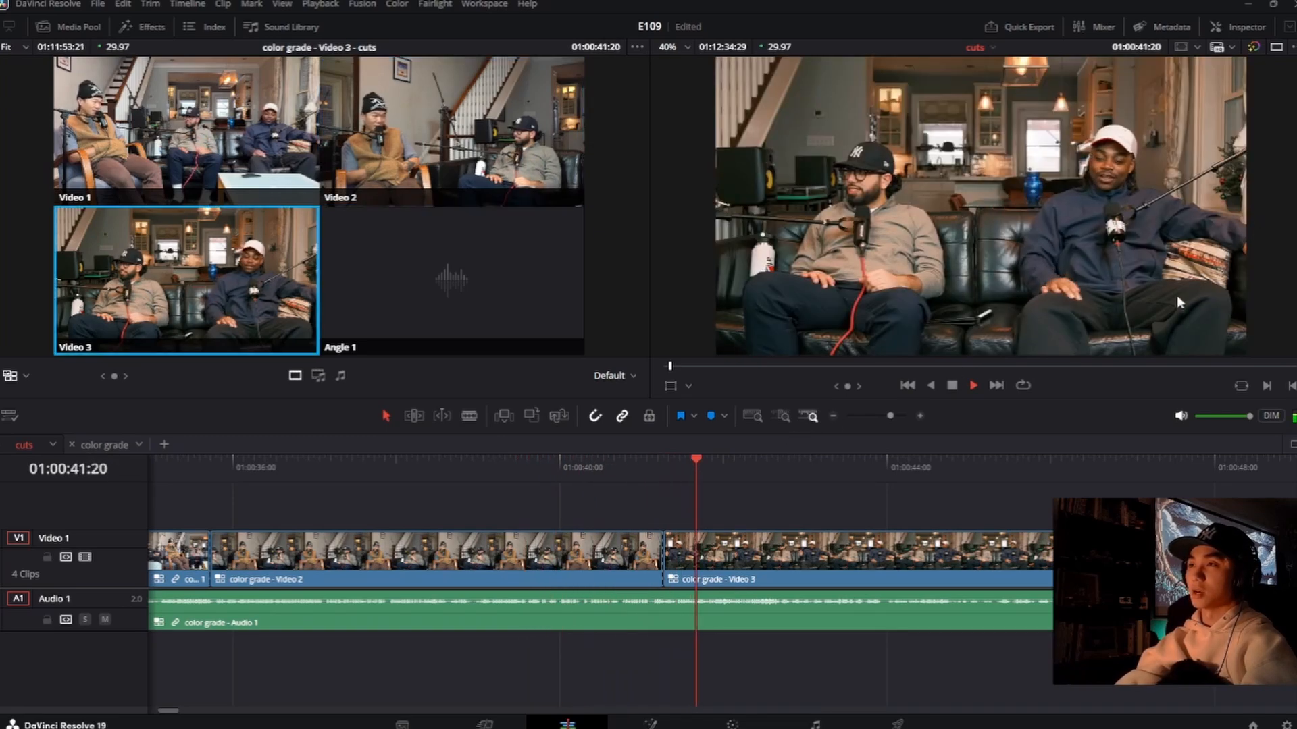
pyautogui.press('space')
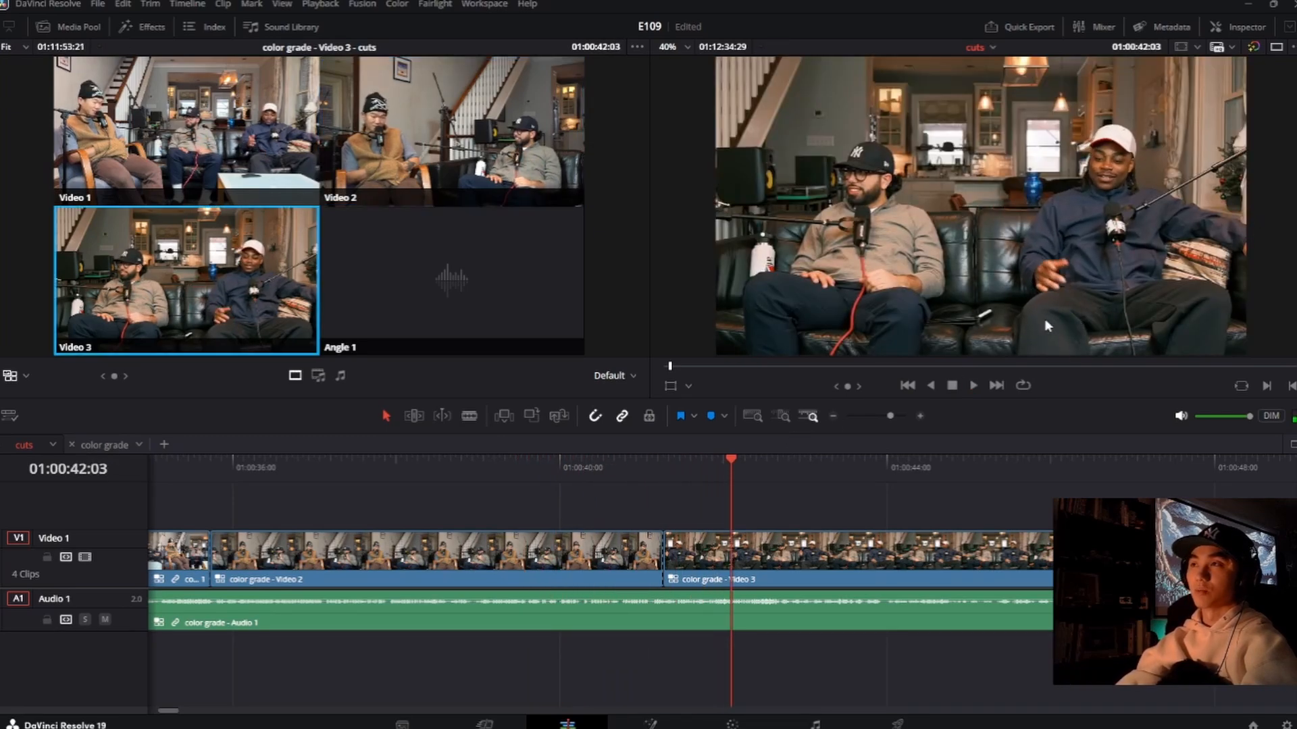
pyautogui.press('space')
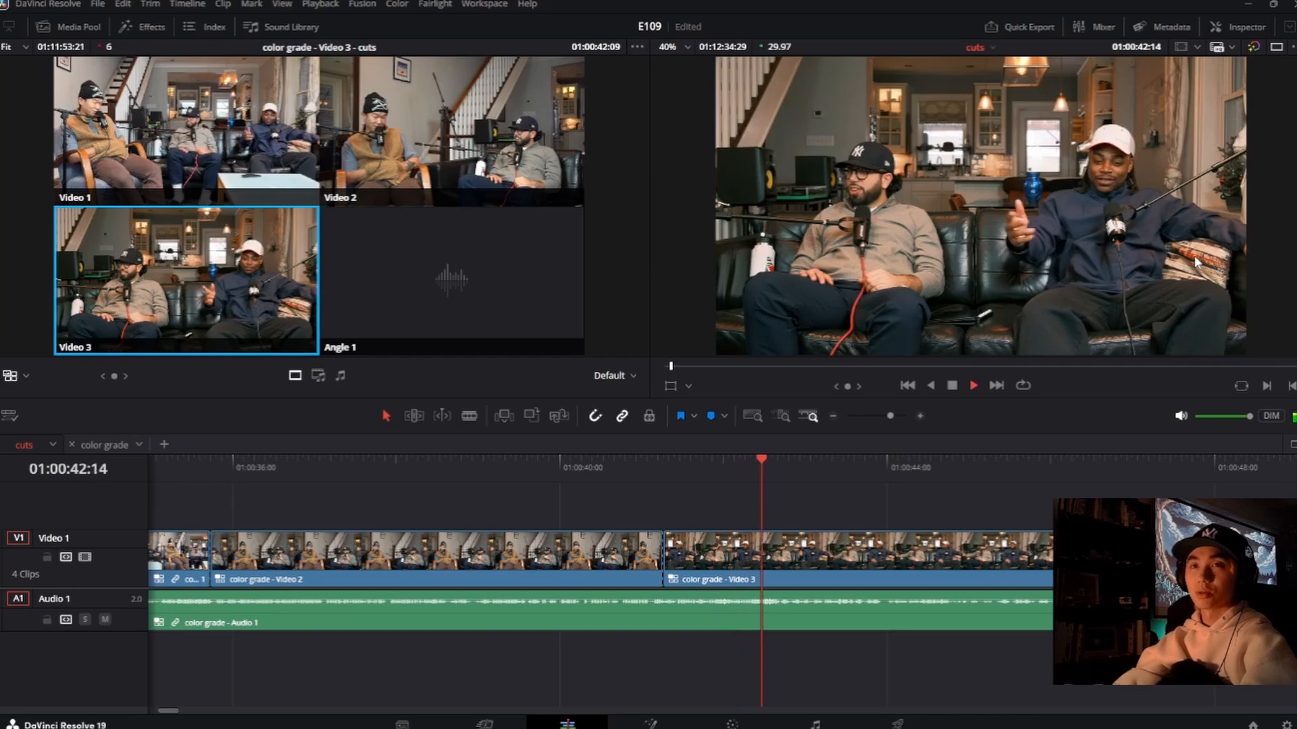
pyautogui.press('space')
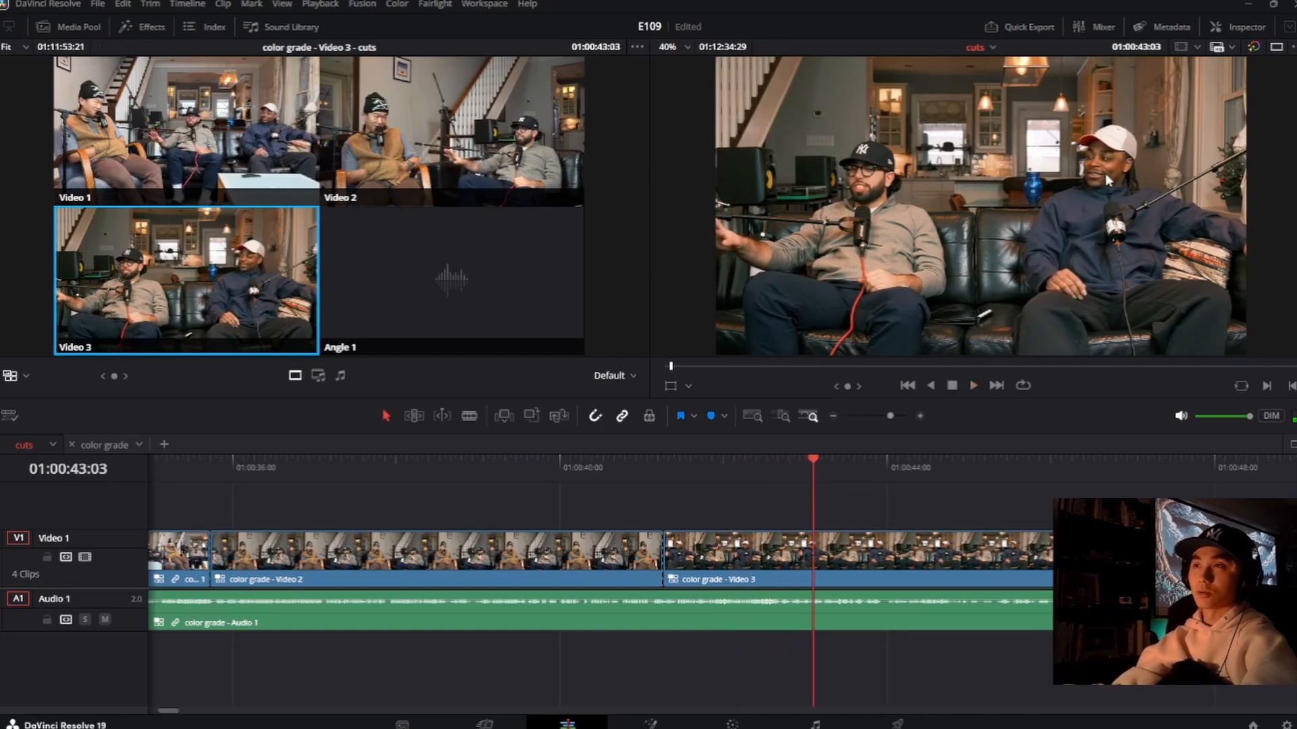
pyautogui.press('space')
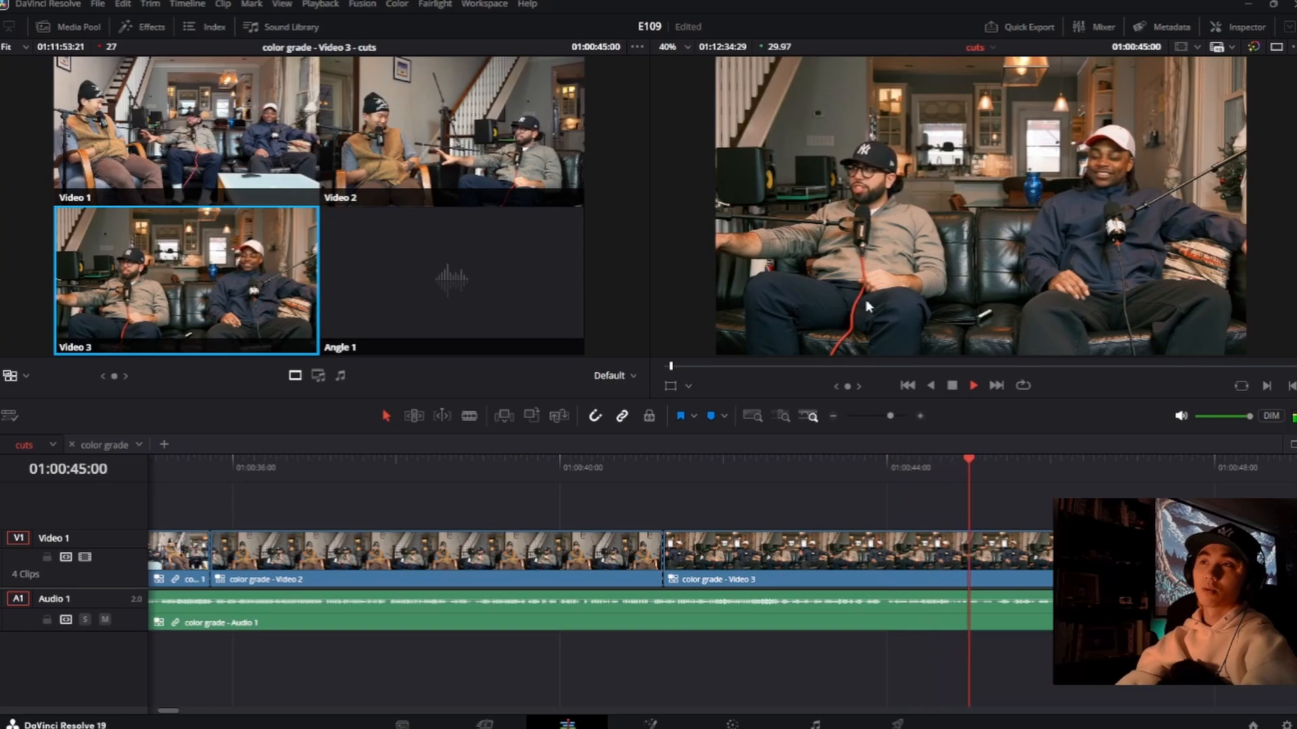
pyautogui.press('space')
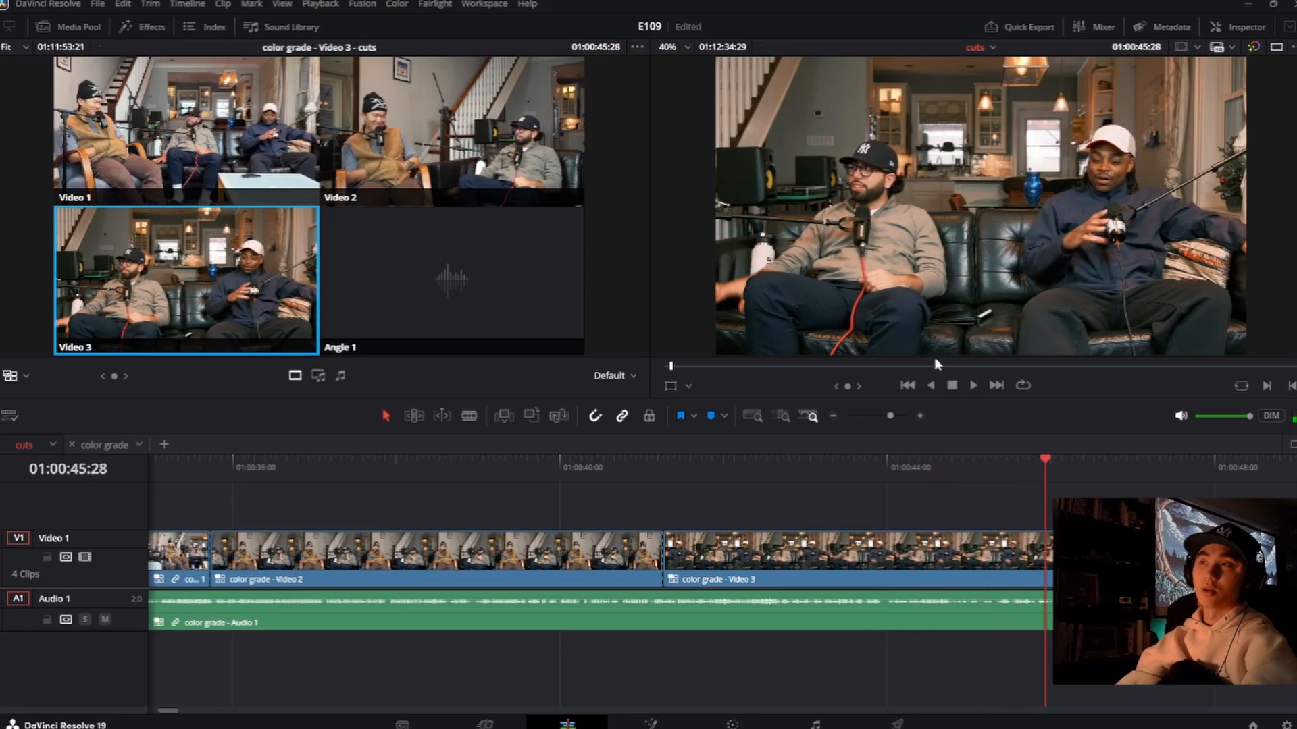
# Step: Replay the end of the Video 3 shot and cut to the Video 2 angle at 01:00:45:20
pyautogui.click(972, 473)
pyautogui.moveTo(984, 470); pyautogui.dragTo(938, 468)
pyautogui.press('space')
pyautogui.press('space')
pyautogui.press('space')
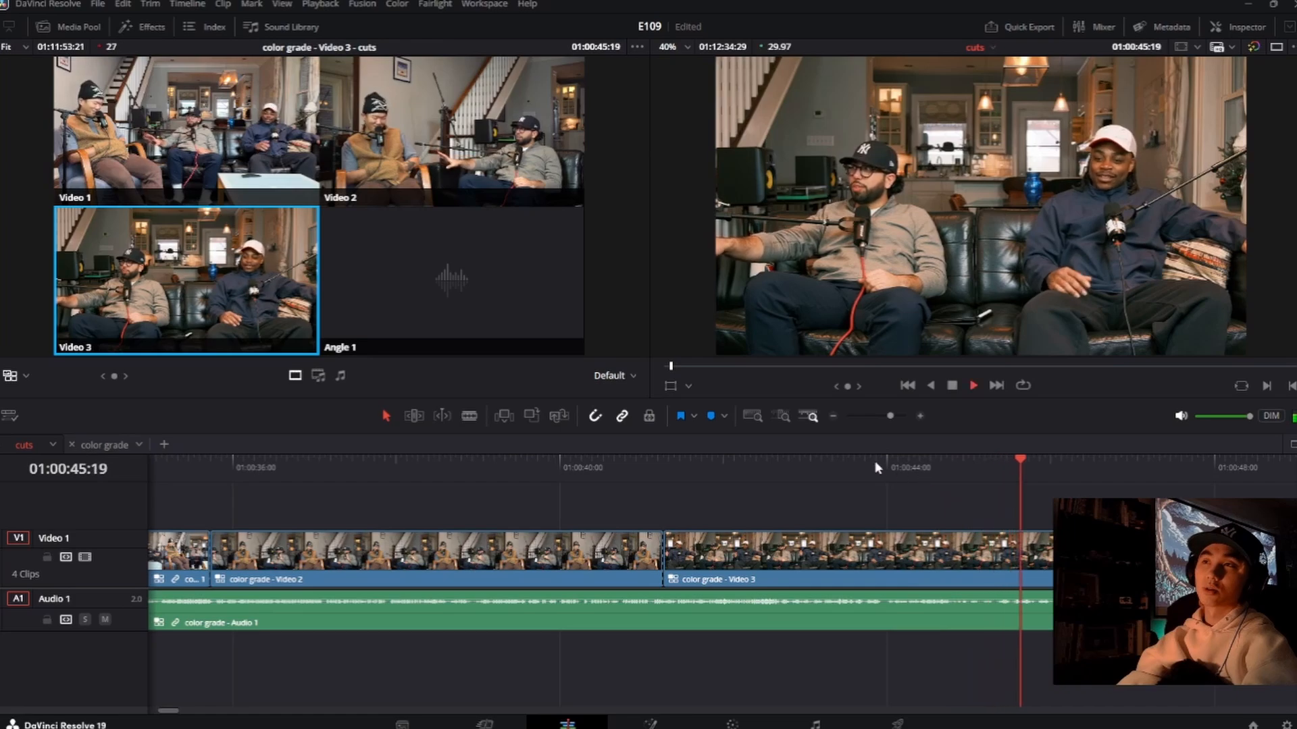
pyautogui.press('space')
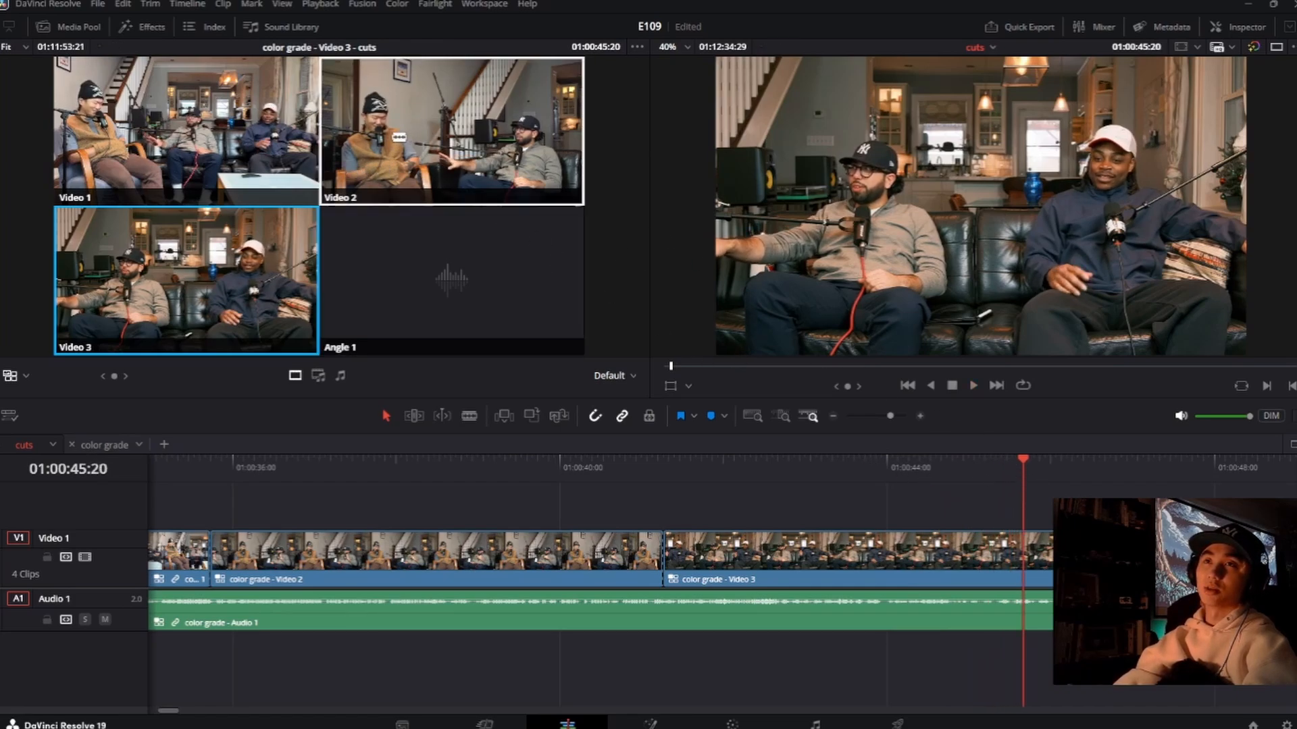
pyautogui.click(571, 179)
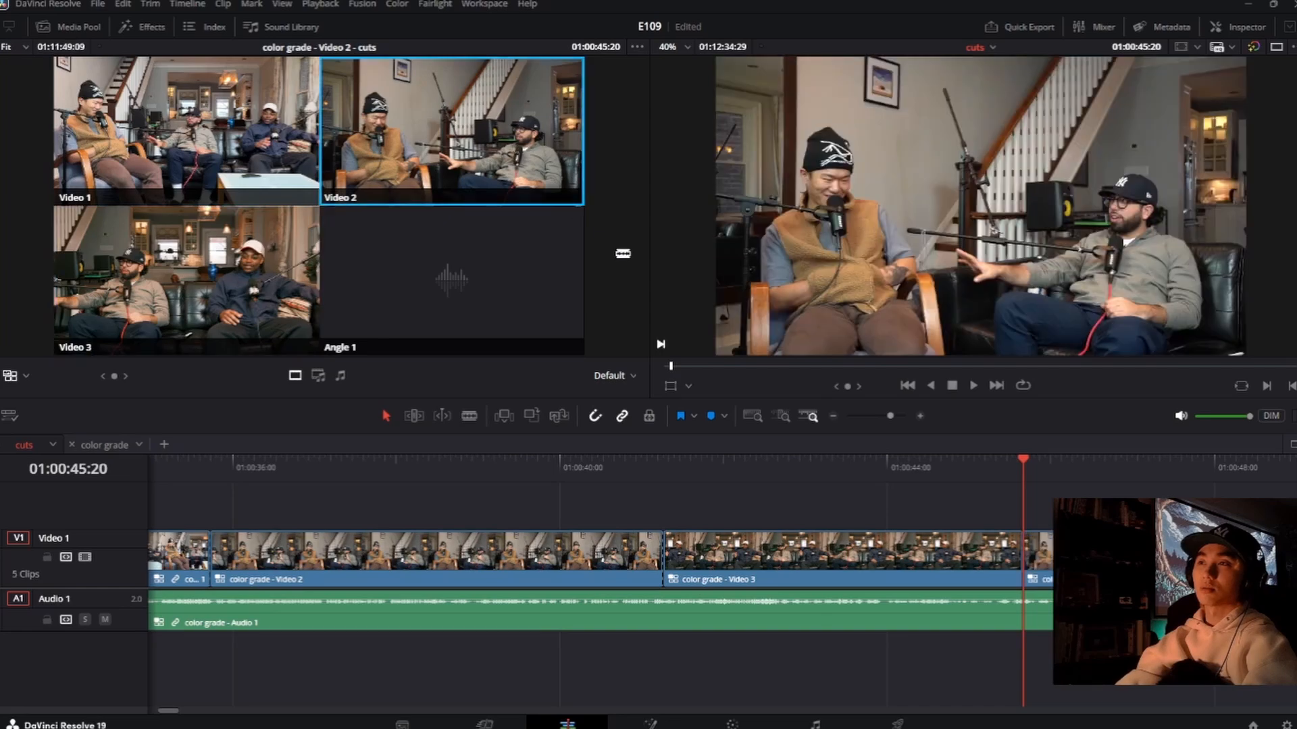
# Step: Roll the last cut to Video 2 a few frames earlier, making the Video 3 shot 00:00:04:09 long, playing across it before and after
pyautogui.click(921, 467)
pyautogui.press('space')
pyautogui.press('2')
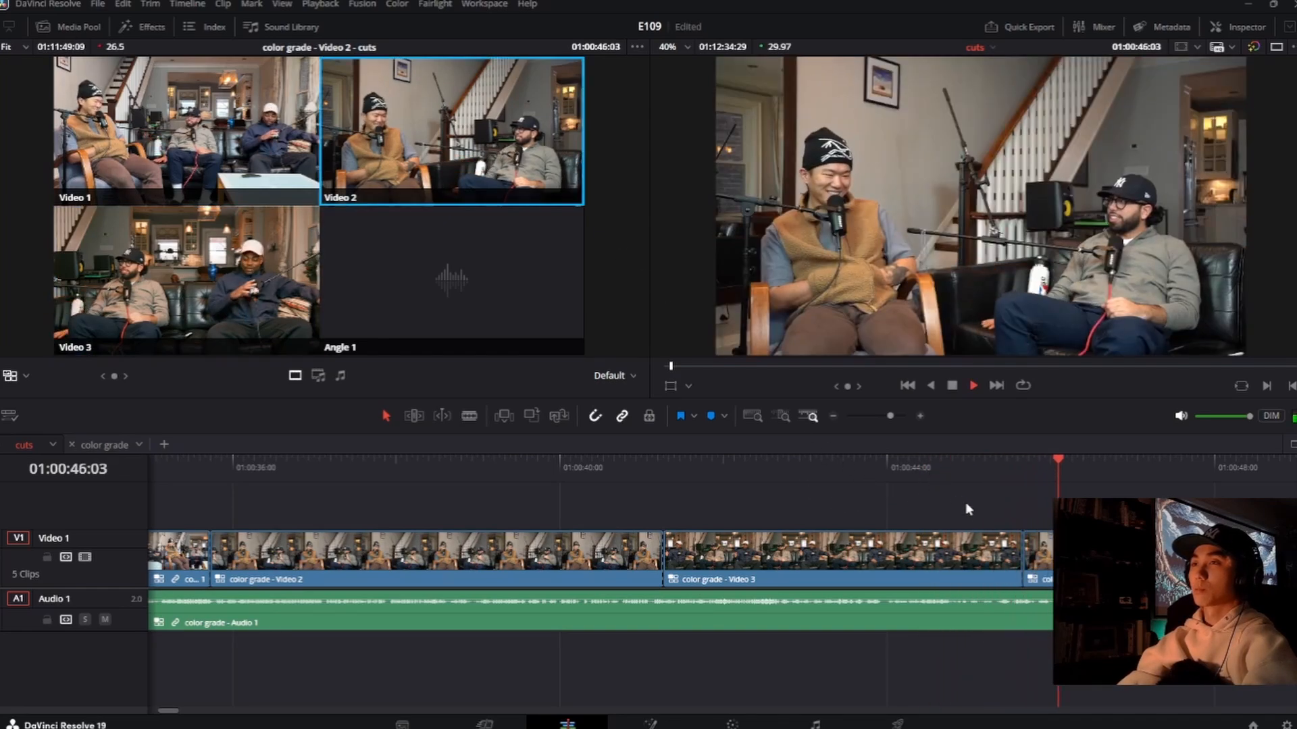
pyautogui.press('space')
pyautogui.moveTo(1025, 553); pyautogui.dragTo(1020, 557)
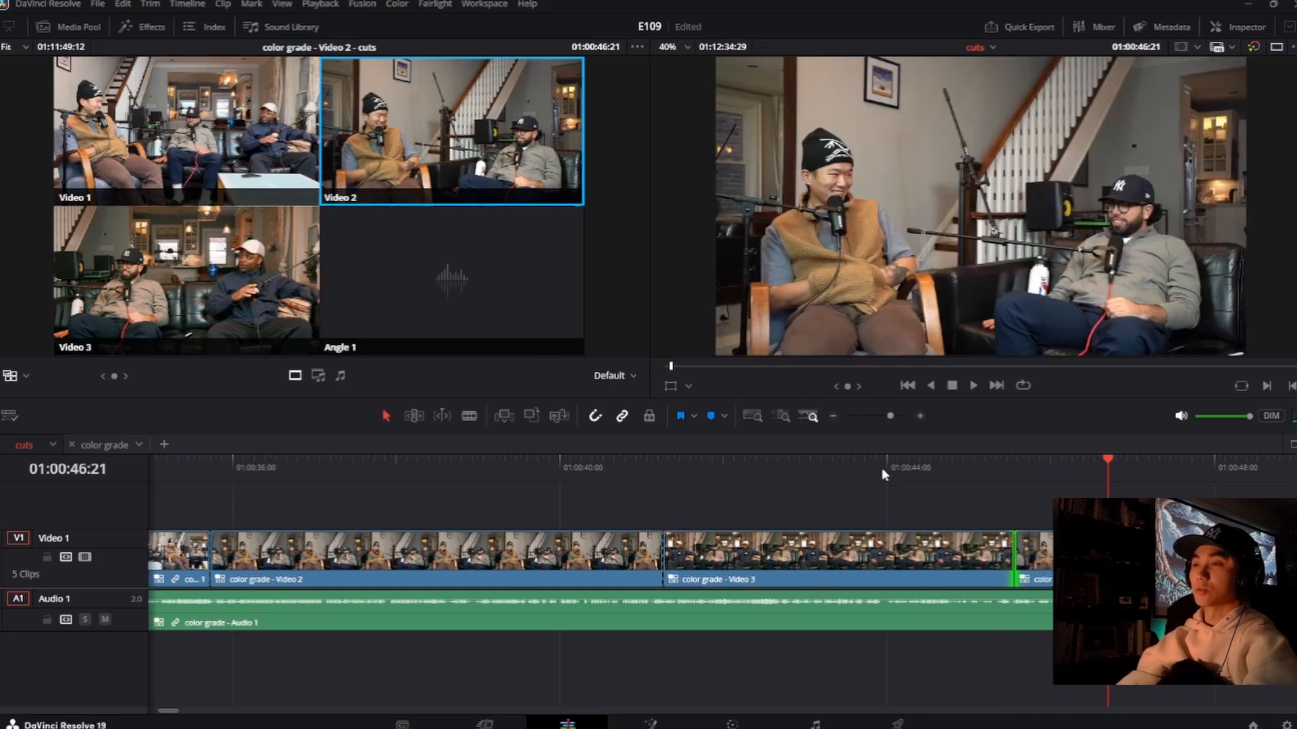
pyautogui.click(900, 469)
pyautogui.press('space')
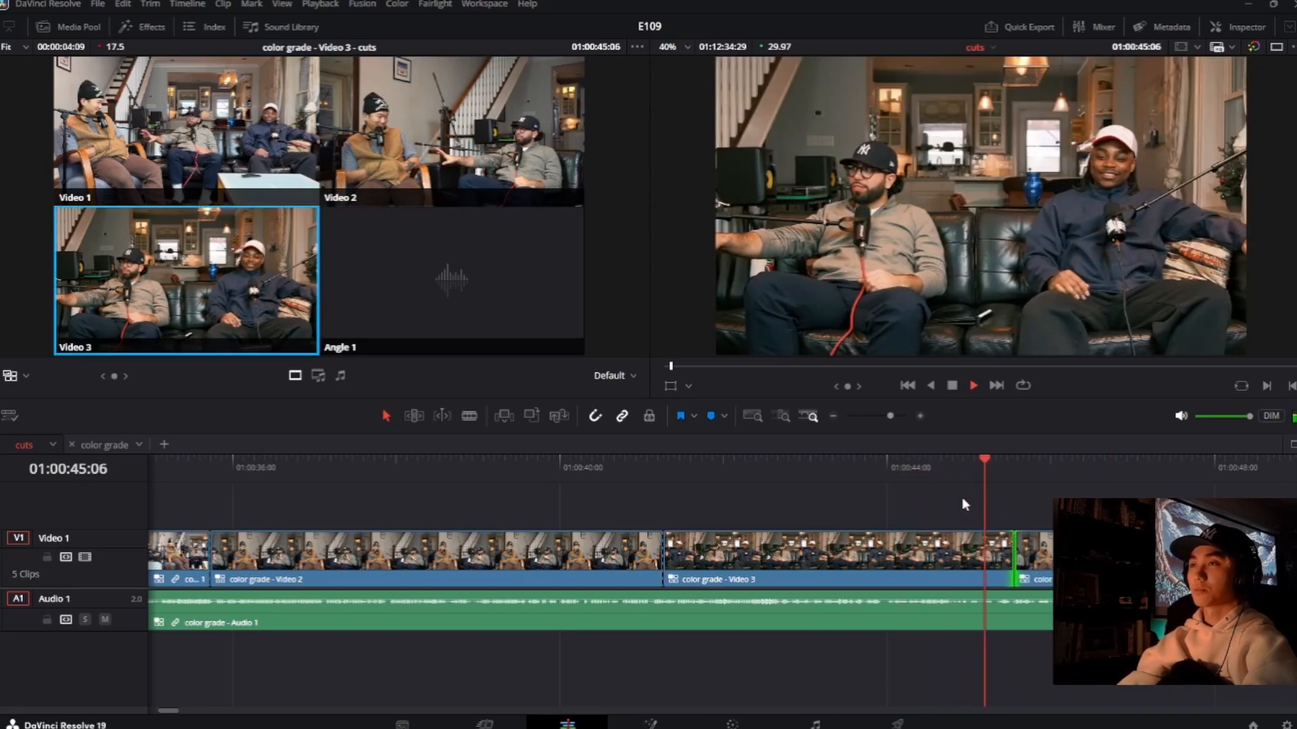
pyautogui.press('space')
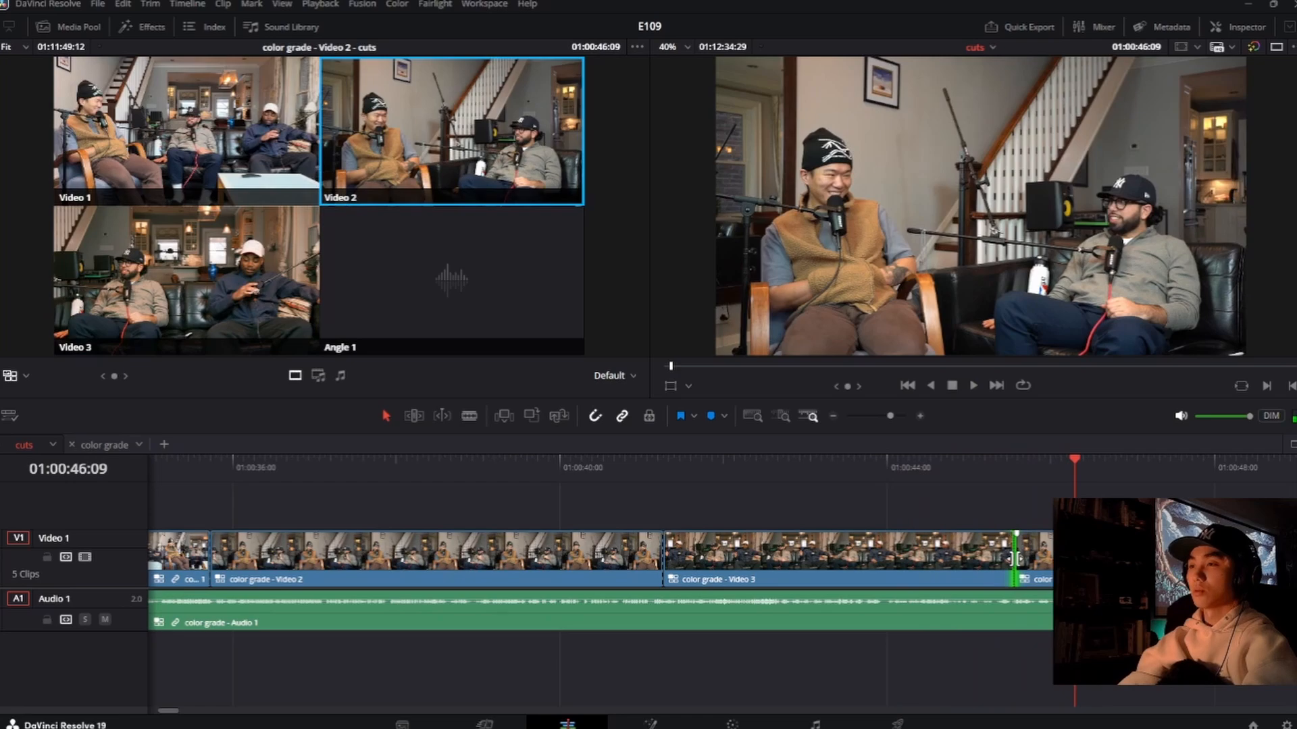
# Step: Roll the last cut to Video 2 much earlier so the Video 3 shot lasts 00:00:01:28, and play across it from 01:00:42:08
pyautogui.moveTo(1015, 555); pyautogui.dragTo(820, 551)
pyautogui.click(910, 469)
pyautogui.click(747, 471)
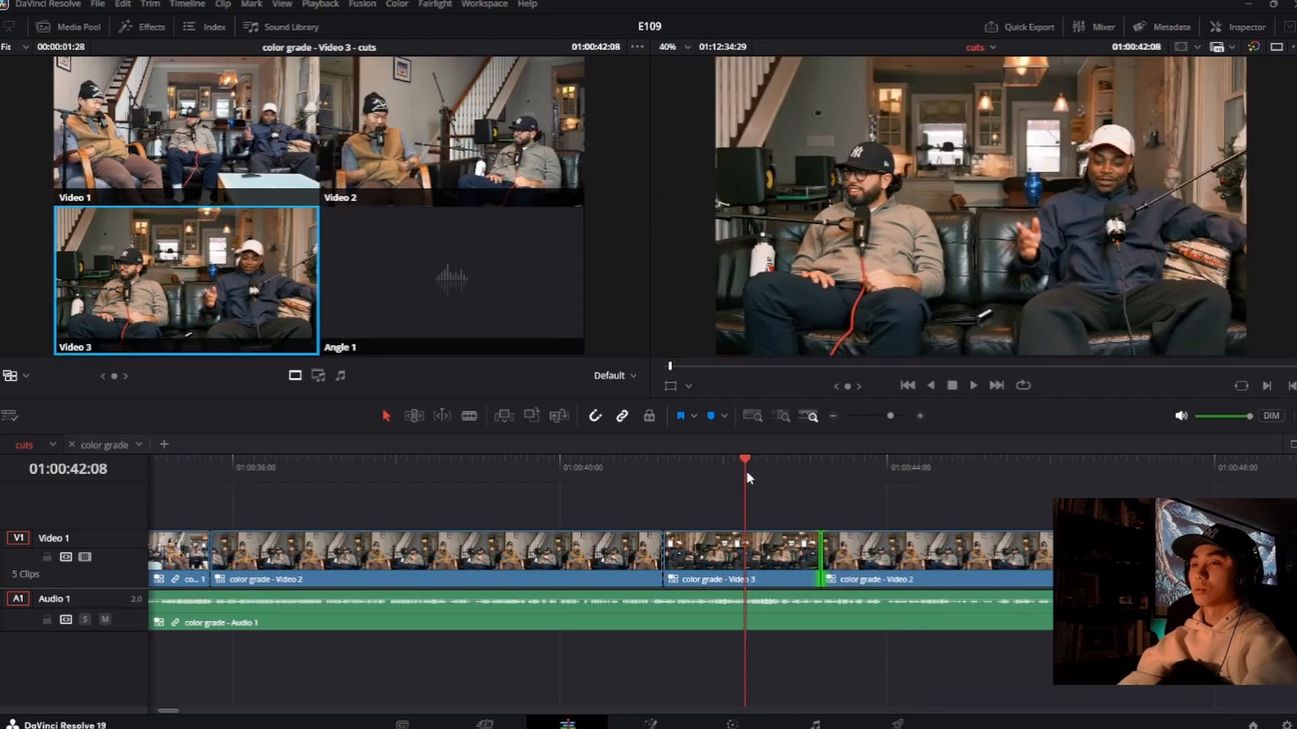
pyautogui.press('space')
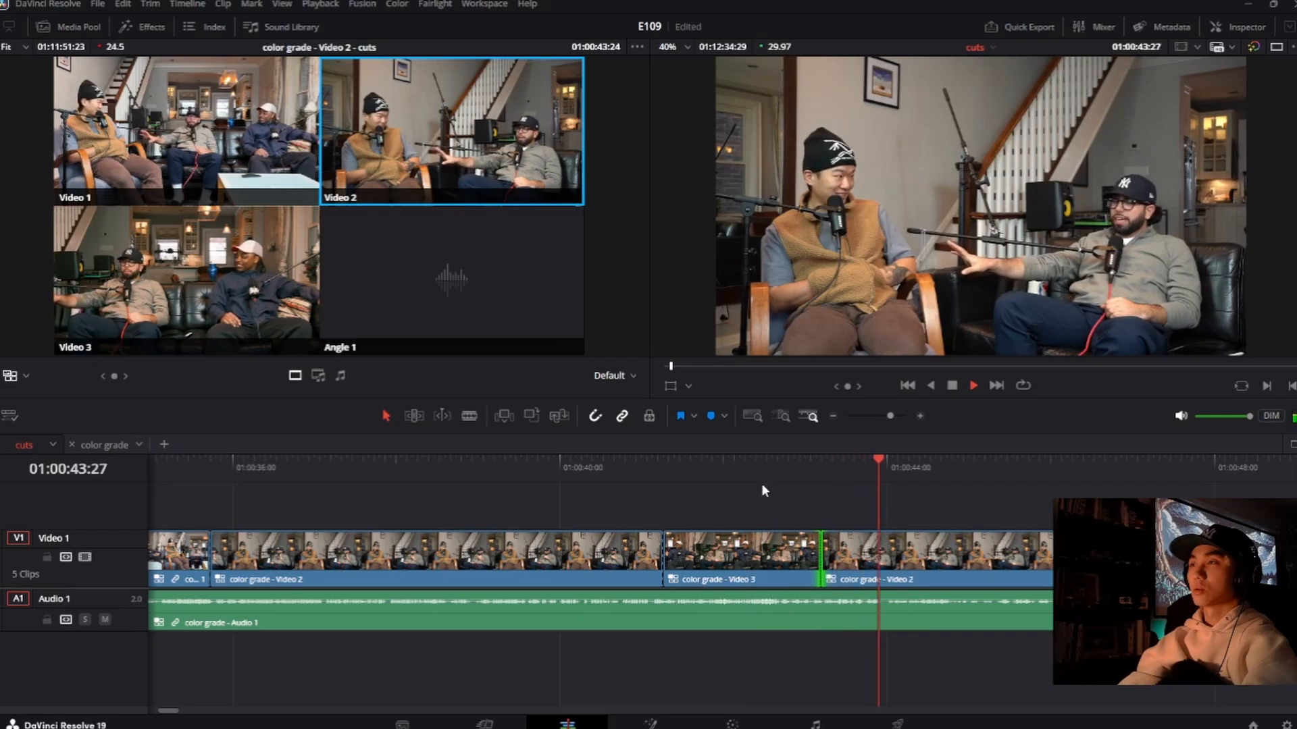
pyautogui.press('space')
# Step: Replay the short Video 3 shot and its surrounding cuts from 01:00:40:04, recheck the return to Video 2, and continue to 01:00:46:18
pyautogui.click(635, 481)
pyautogui.click(570, 481)
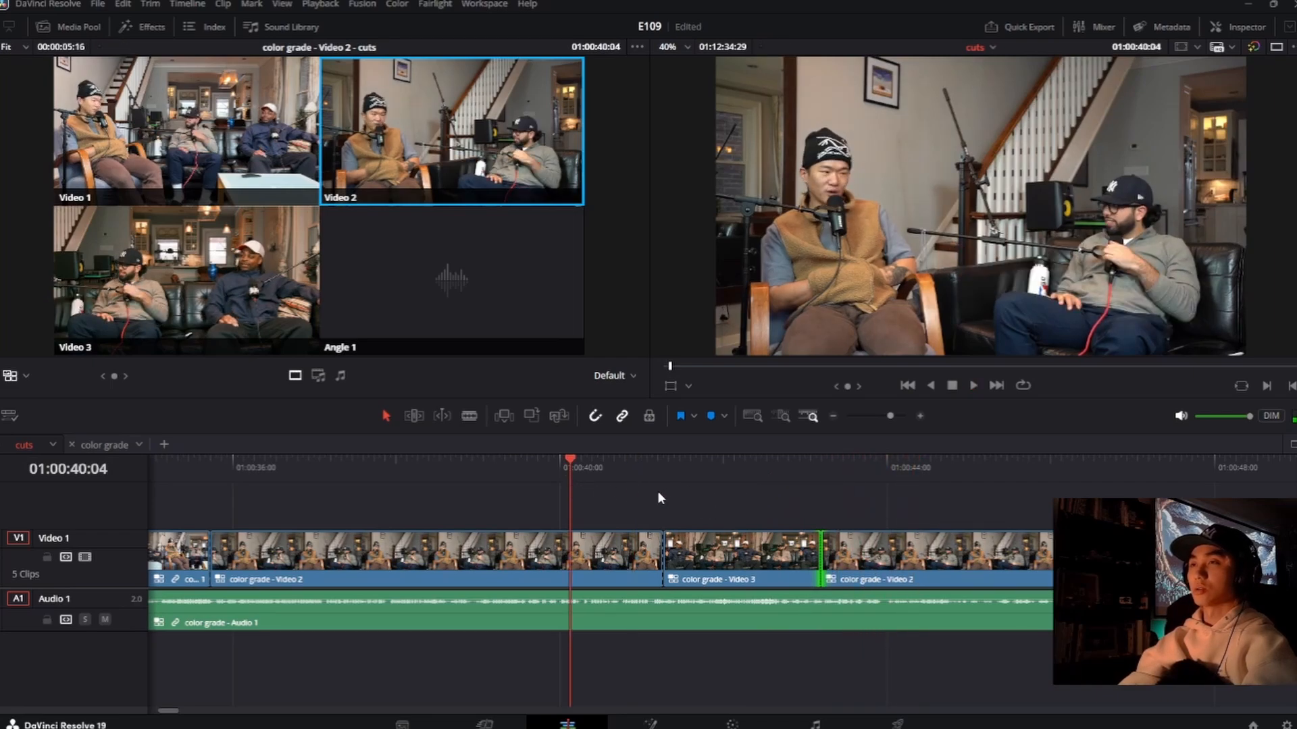
pyautogui.press('space')
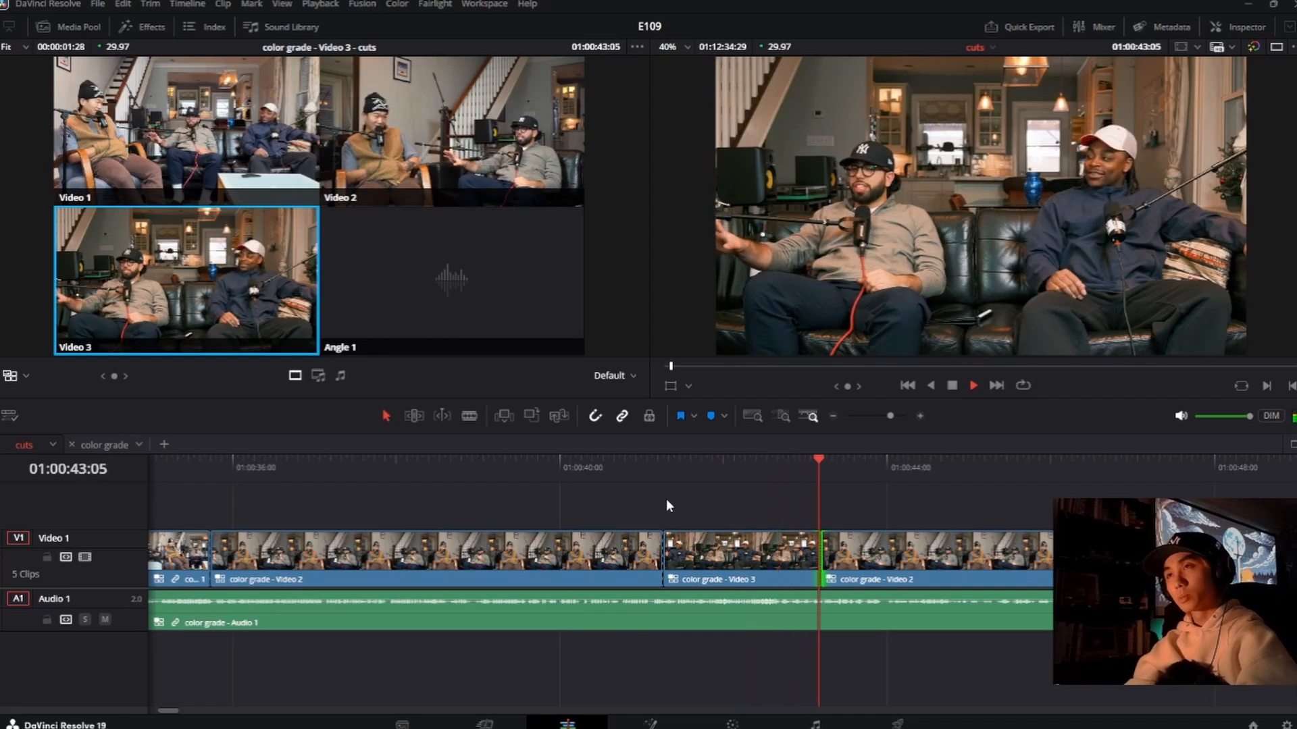
pyautogui.press('space')
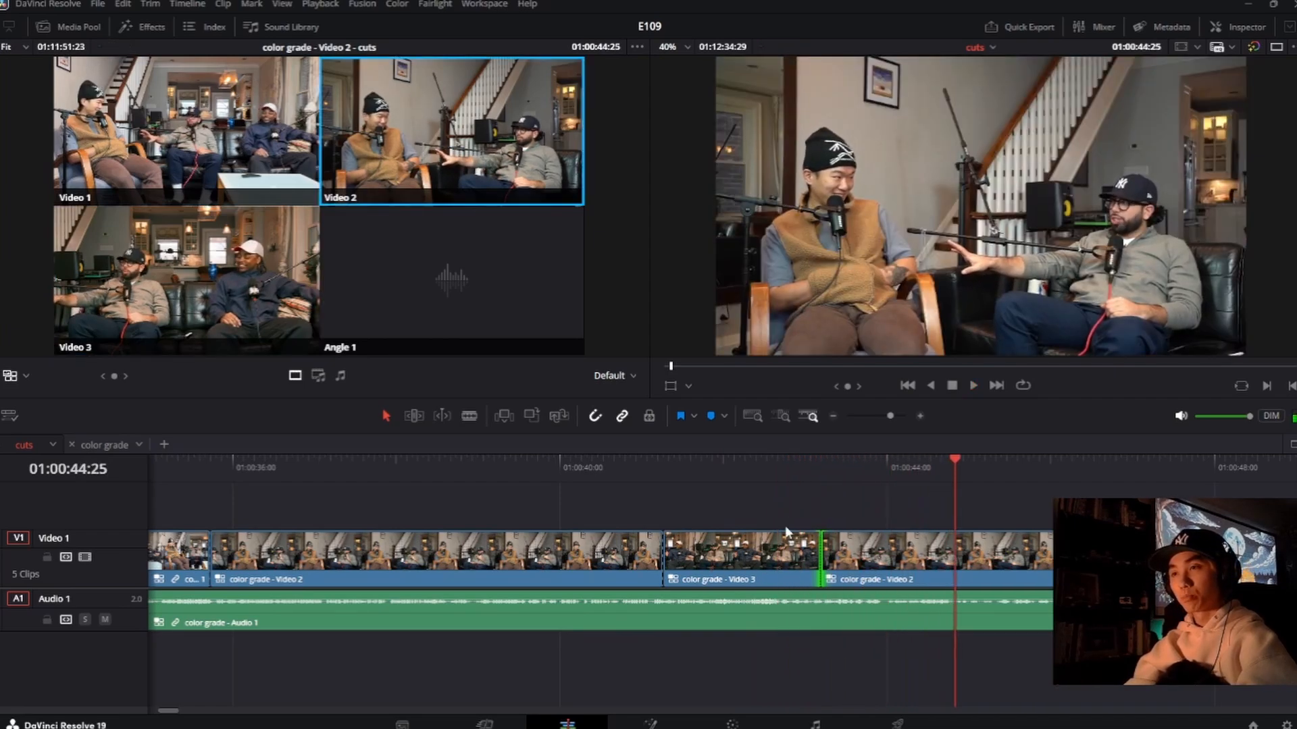
pyautogui.click(777, 476)
pyautogui.press('space')
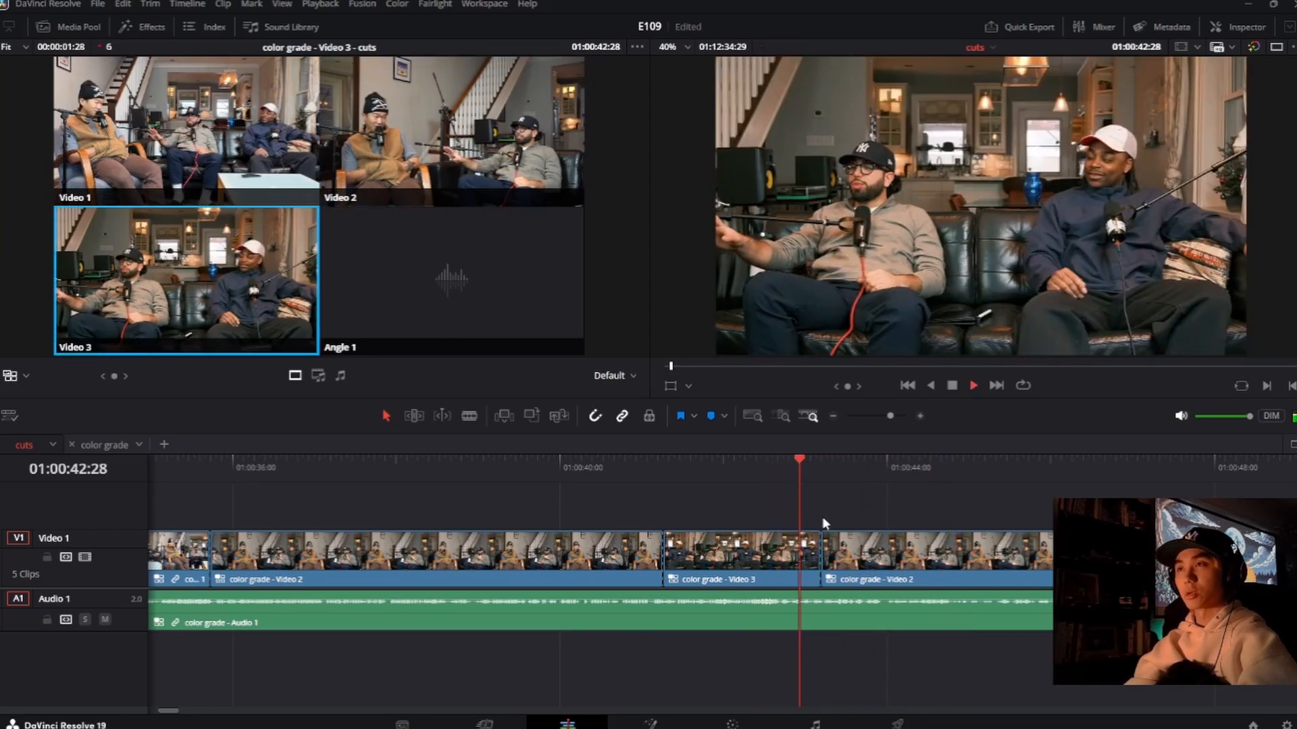
pyautogui.press('space')
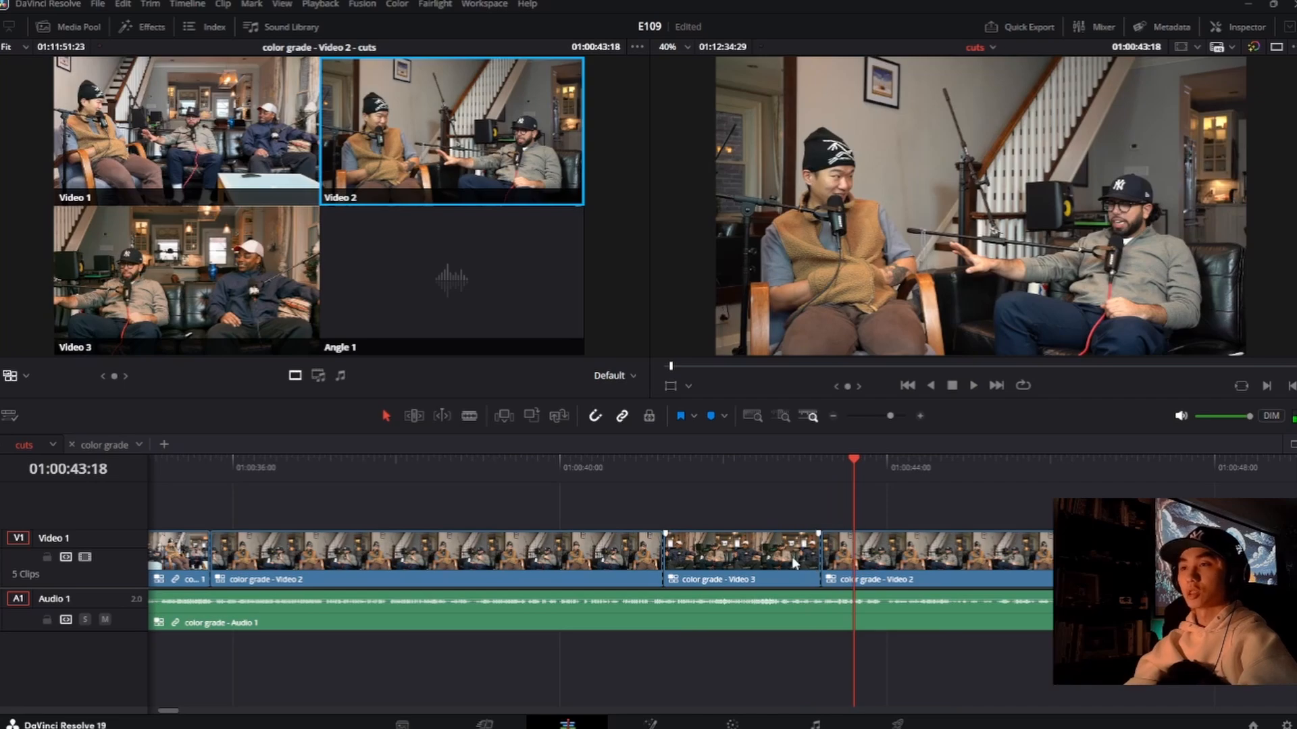
pyautogui.click(770, 466)
pyautogui.press('space')
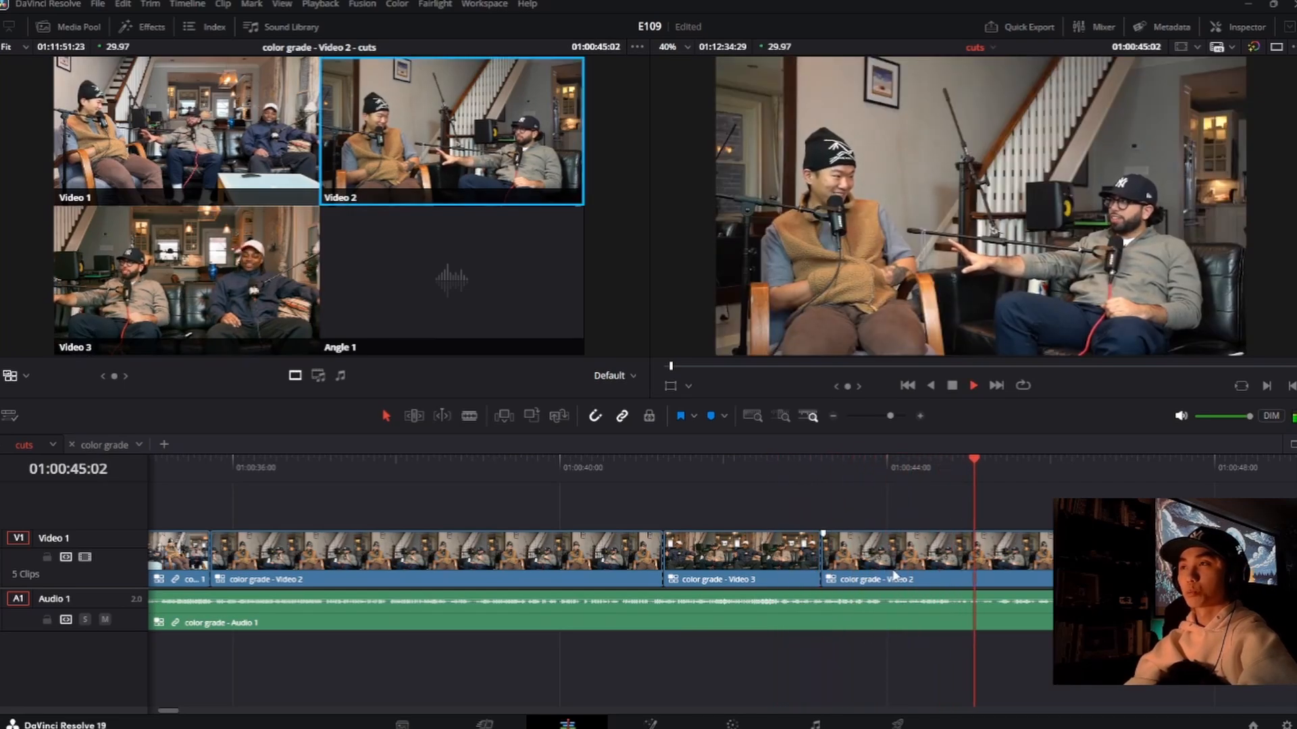
pyautogui.press('space')
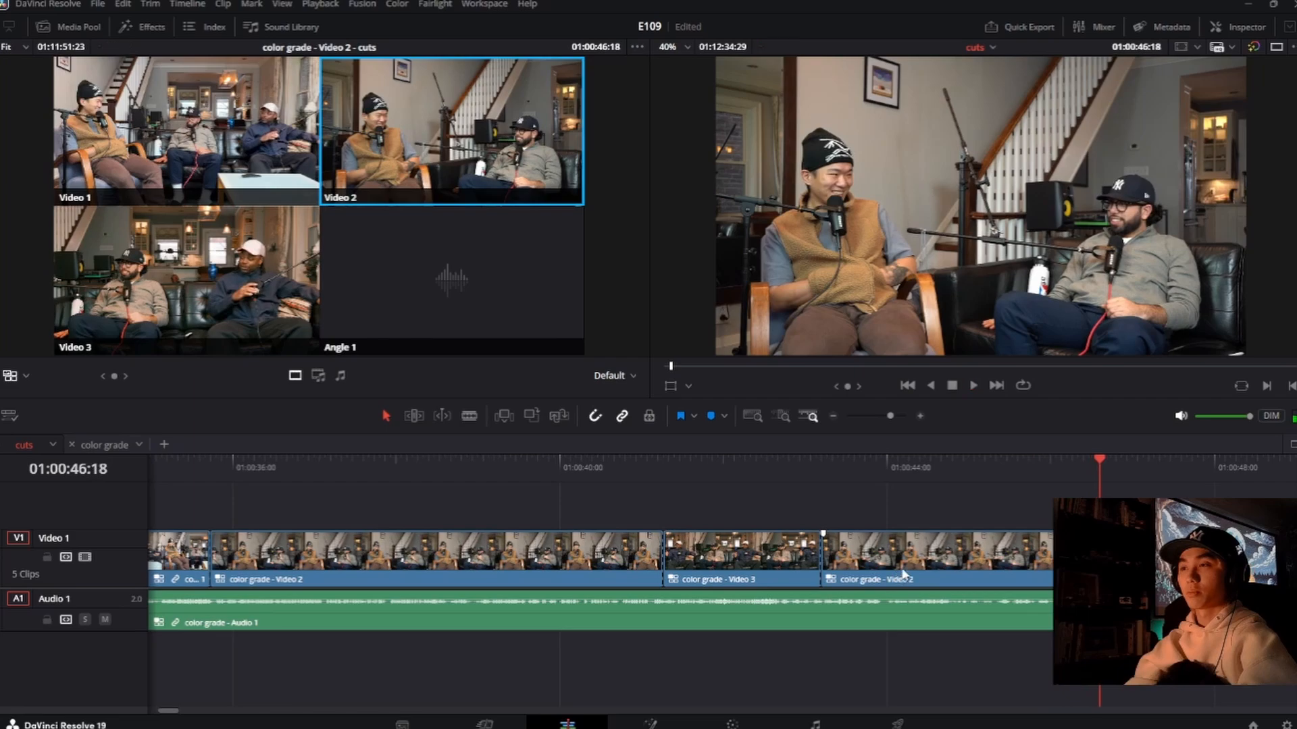
# Step: Replay the second Video 2 shot and cut to the Video 3 angle just after 01:00:46:00
pyautogui.click(1045, 473)
pyautogui.press('space')
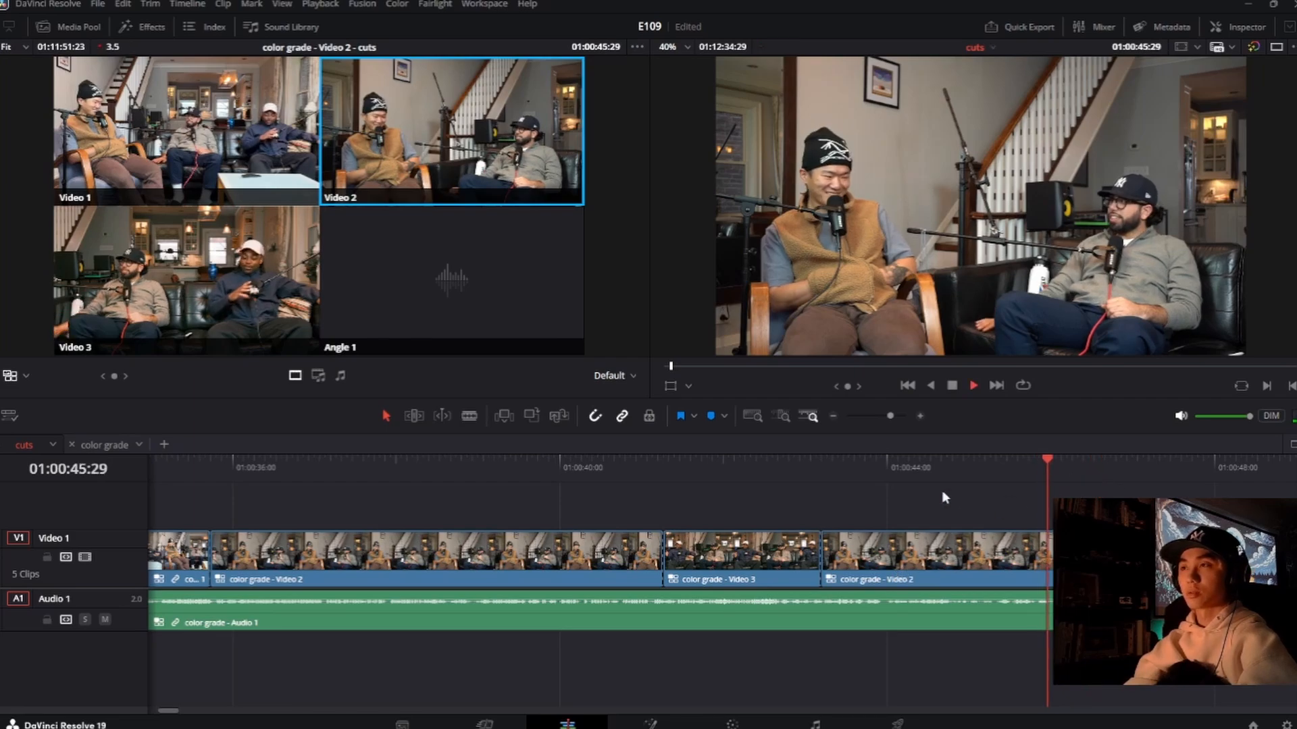
pyautogui.click(965, 473)
pyautogui.press('space')
pyautogui.press('3')
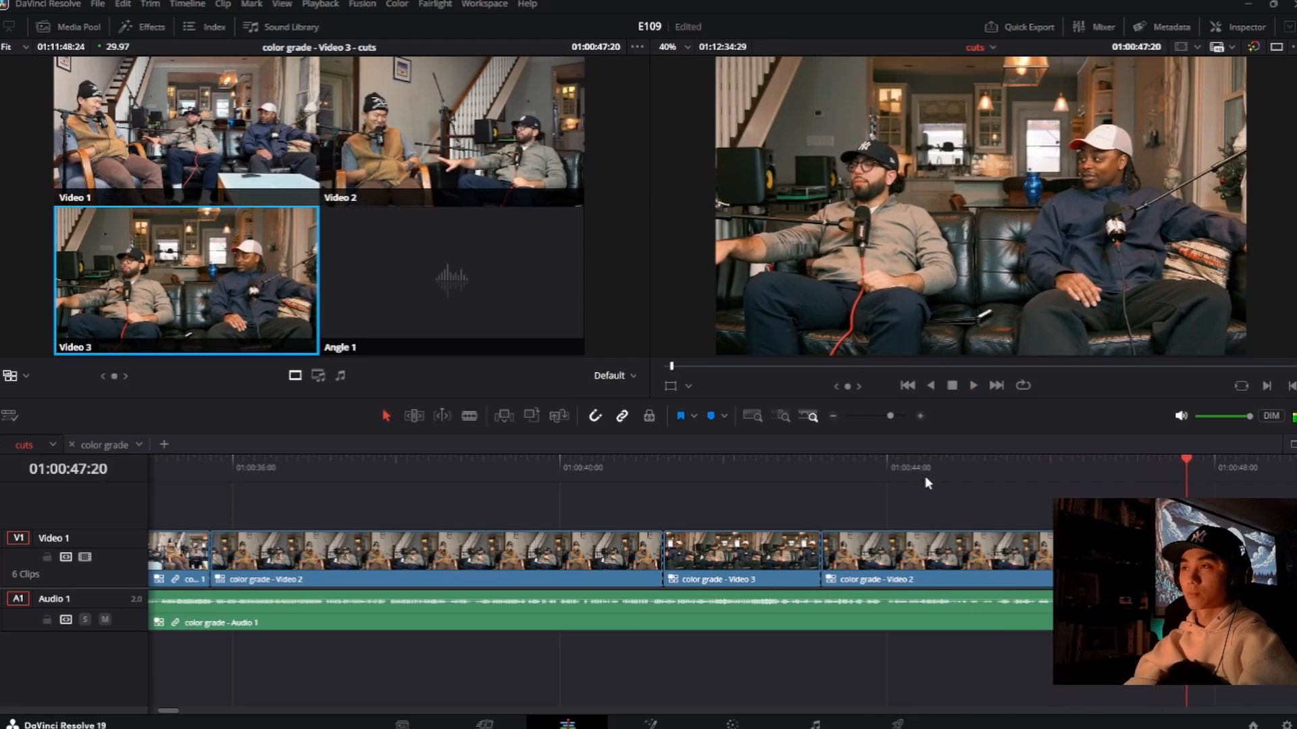
# Step: Replay the latest cut to Video 3, roll it slightly to about 01:00:46:07, and play onward past it
pyautogui.click(1001, 478)
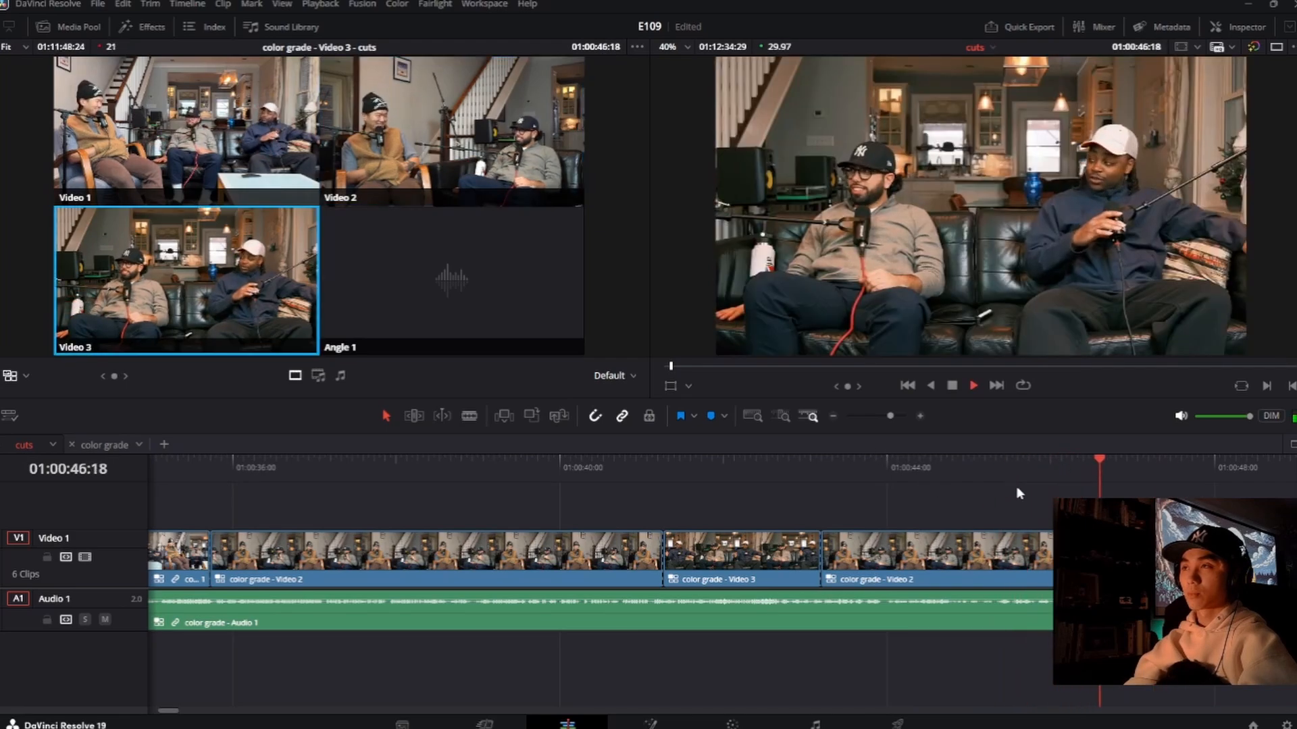
pyautogui.press('space')
pyautogui.click(1000, 478)
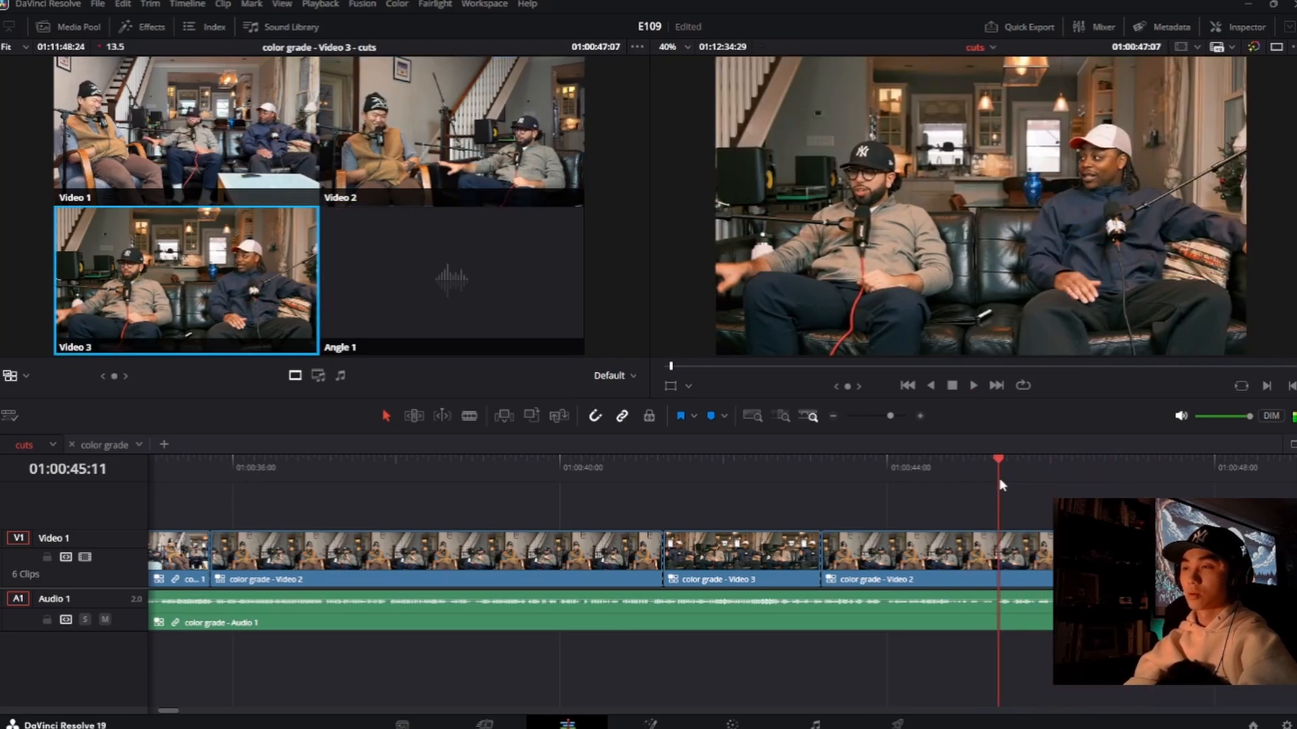
pyautogui.press('space')
pyautogui.press('space')
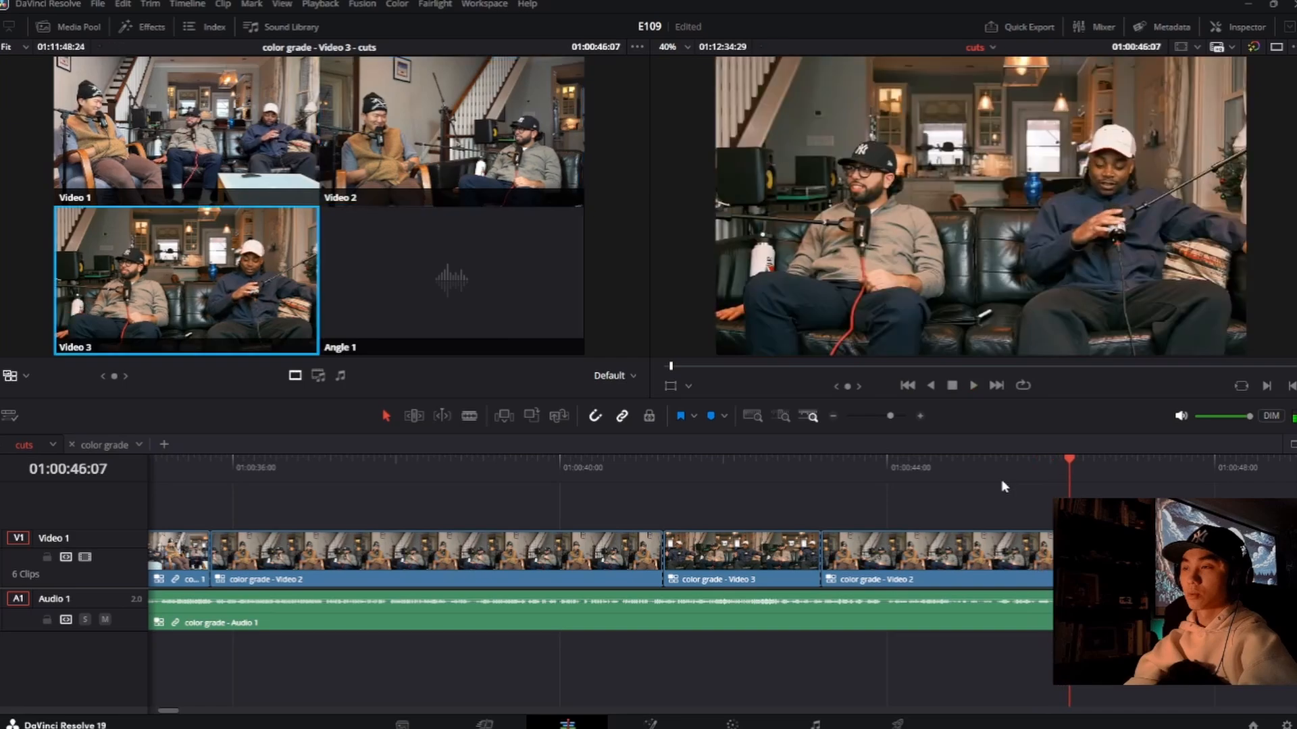
pyautogui.moveTo(1064, 564); pyautogui.dragTo(1054, 564)
pyautogui.press('space')
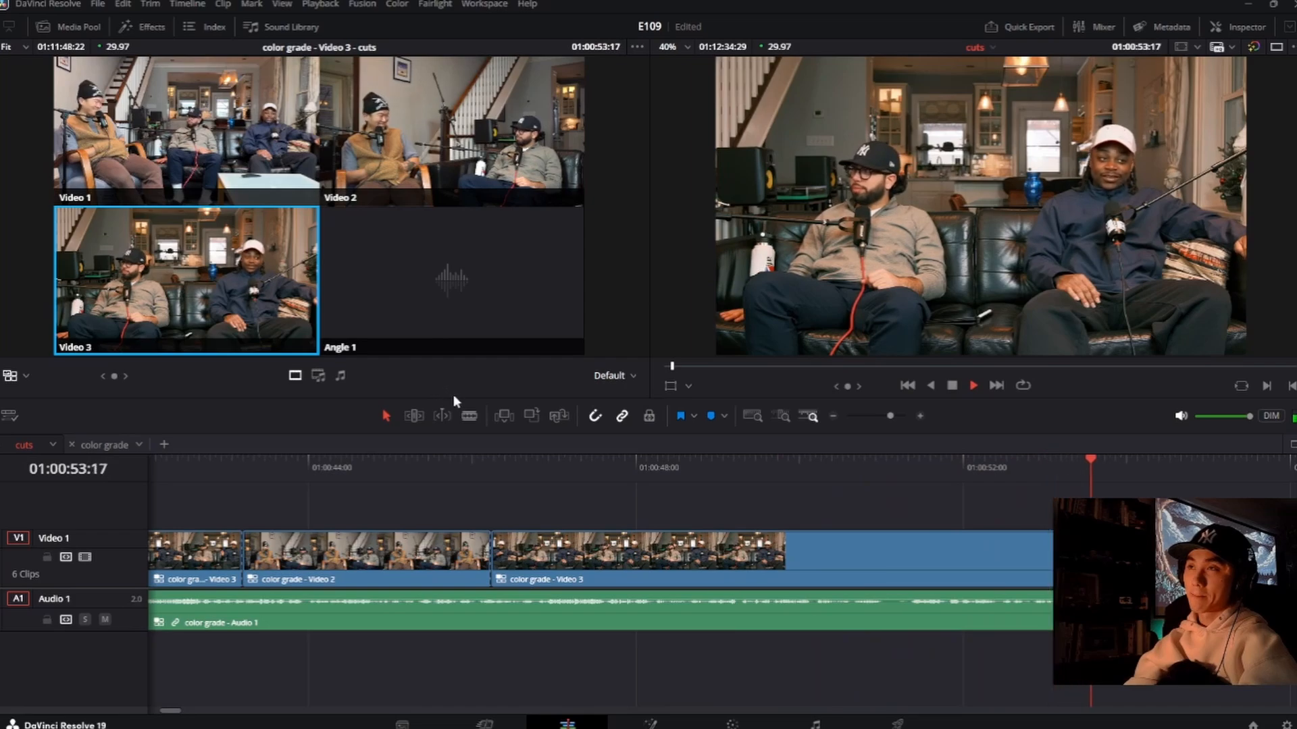
# Step: Replay from 01:00:53:03, return to that frame, and cut there to the Video 1 angle
pyautogui.press('space')
pyautogui.click(1054, 480)
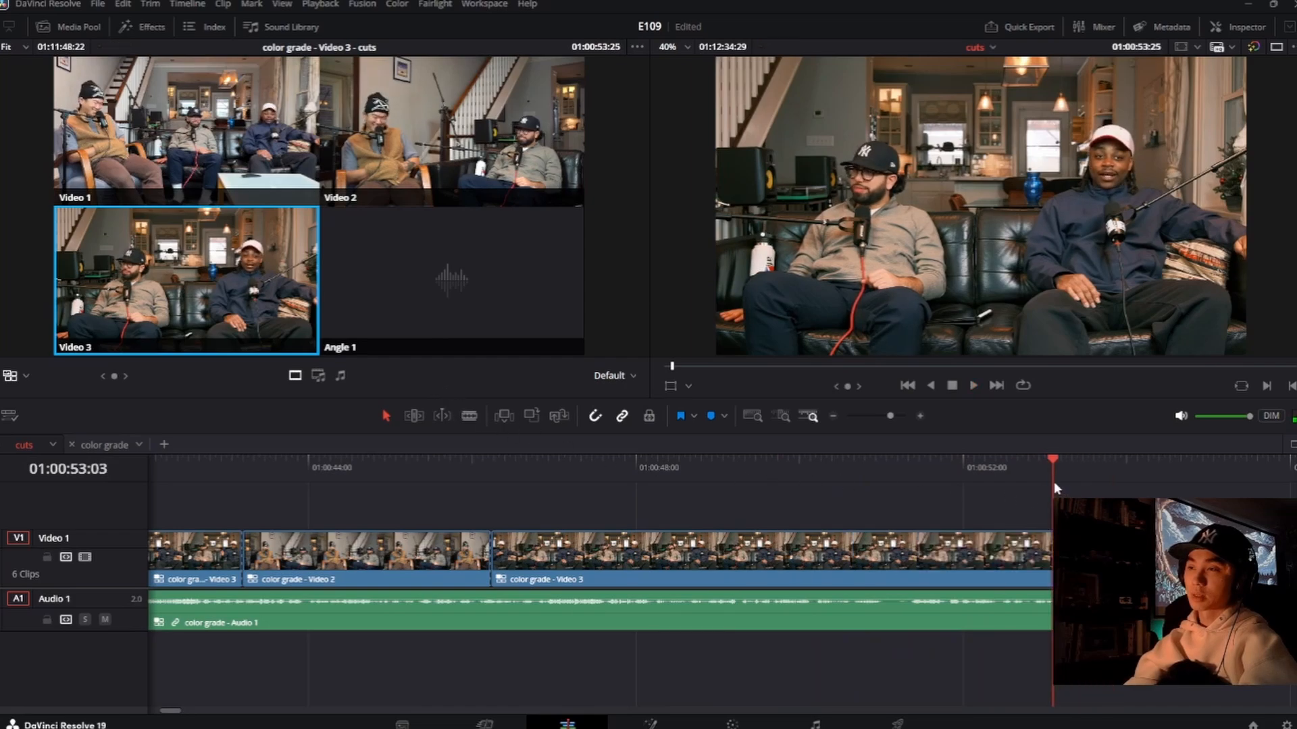
pyautogui.press('space')
pyautogui.press('space')
pyautogui.click(1054, 480)
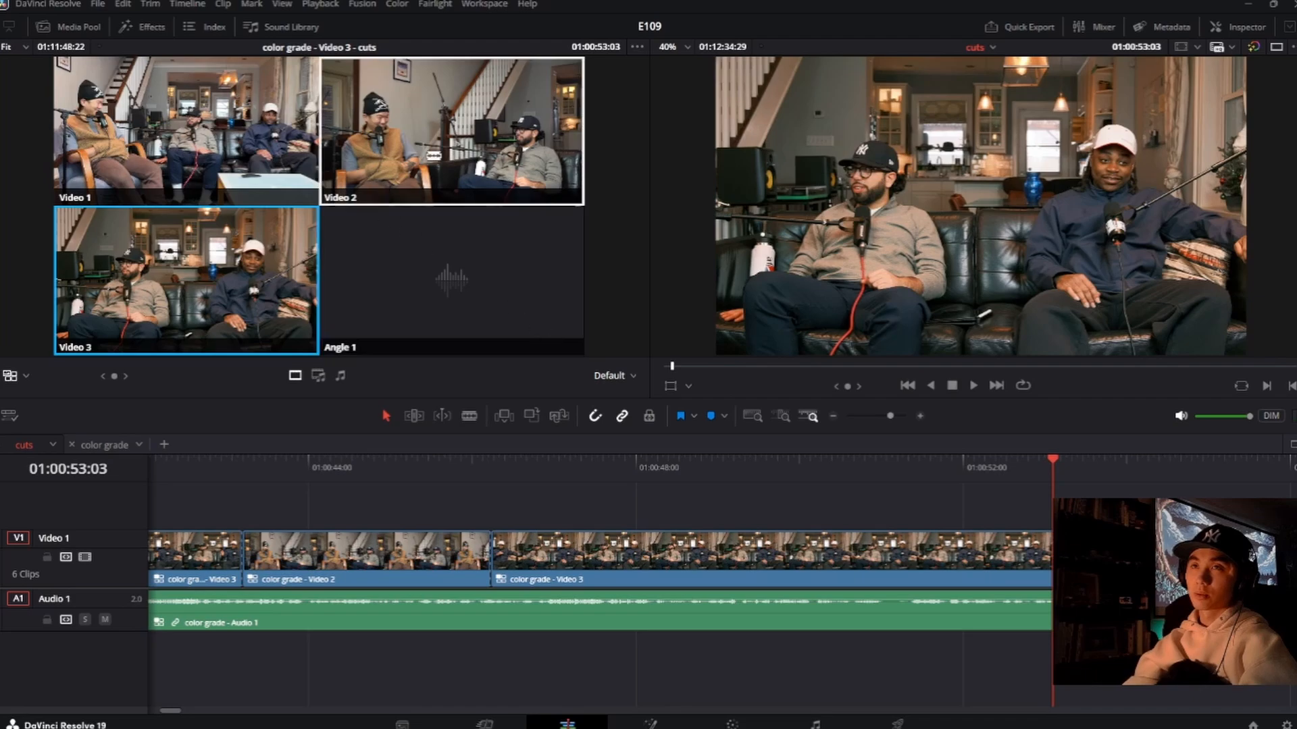
pyautogui.press('1')
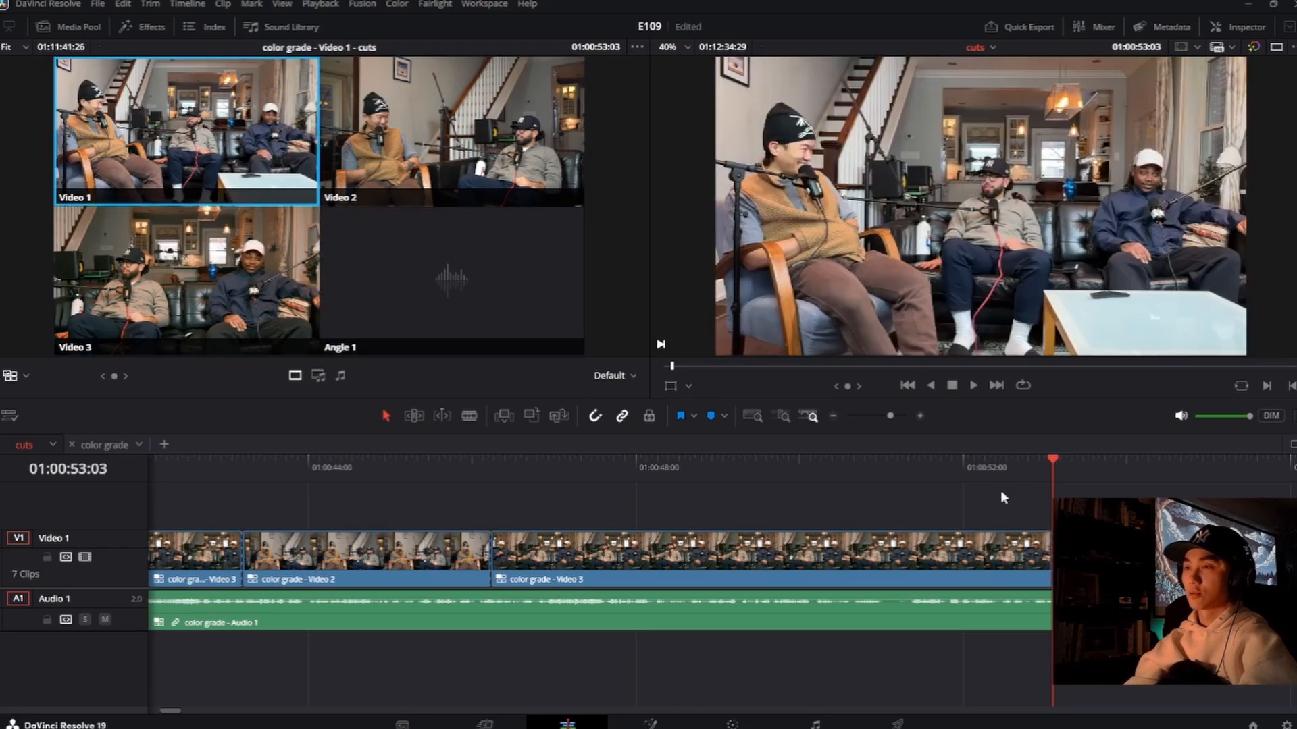
# Step: Roll the new cut to Video 1 slightly earlier to about 01:00:52:27 and replay across it twice
pyautogui.moveTo(1051, 563); pyautogui.dragTo(1034, 562)
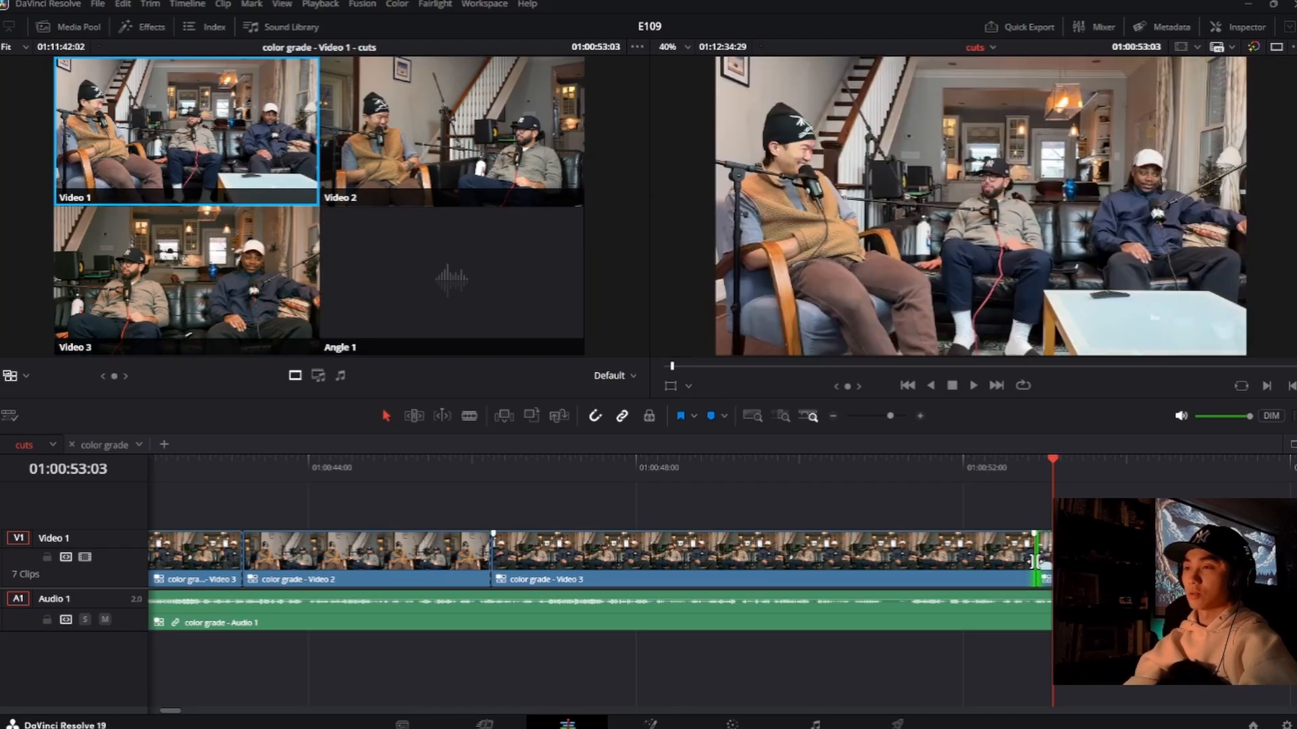
pyautogui.click(966, 498)
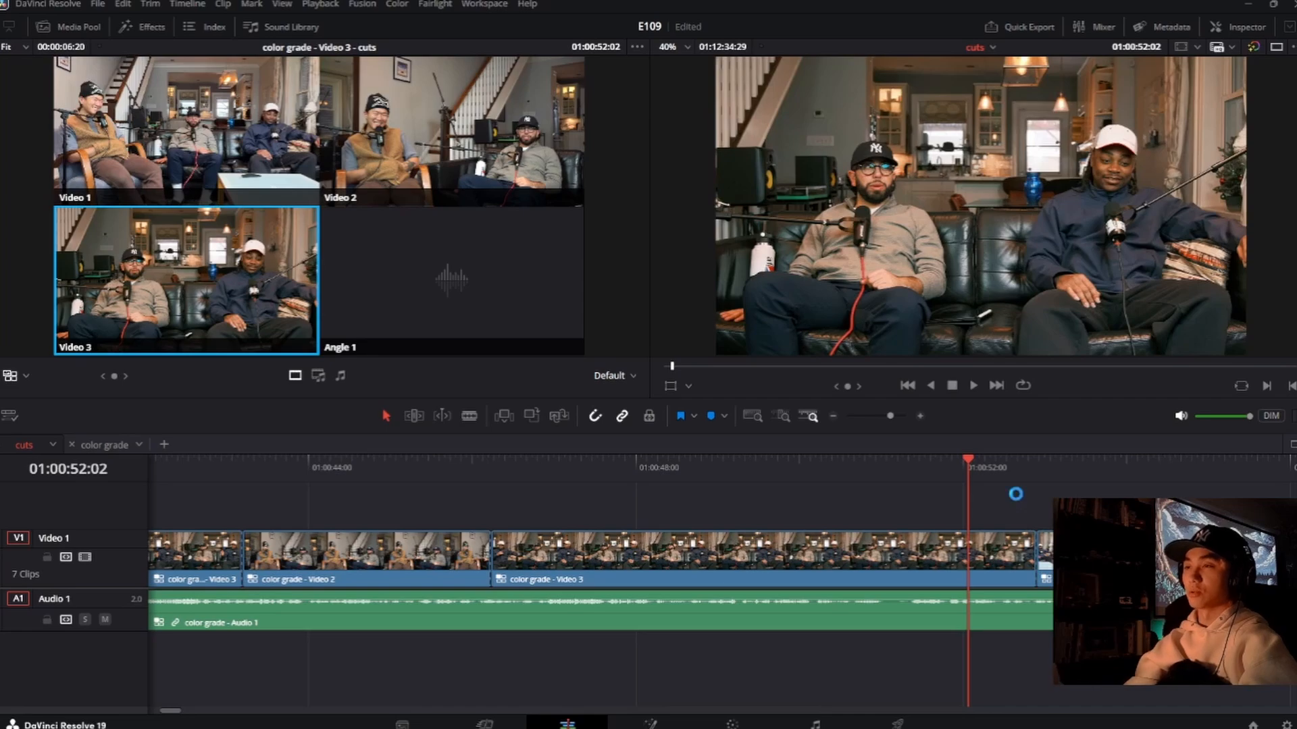
pyautogui.press('space')
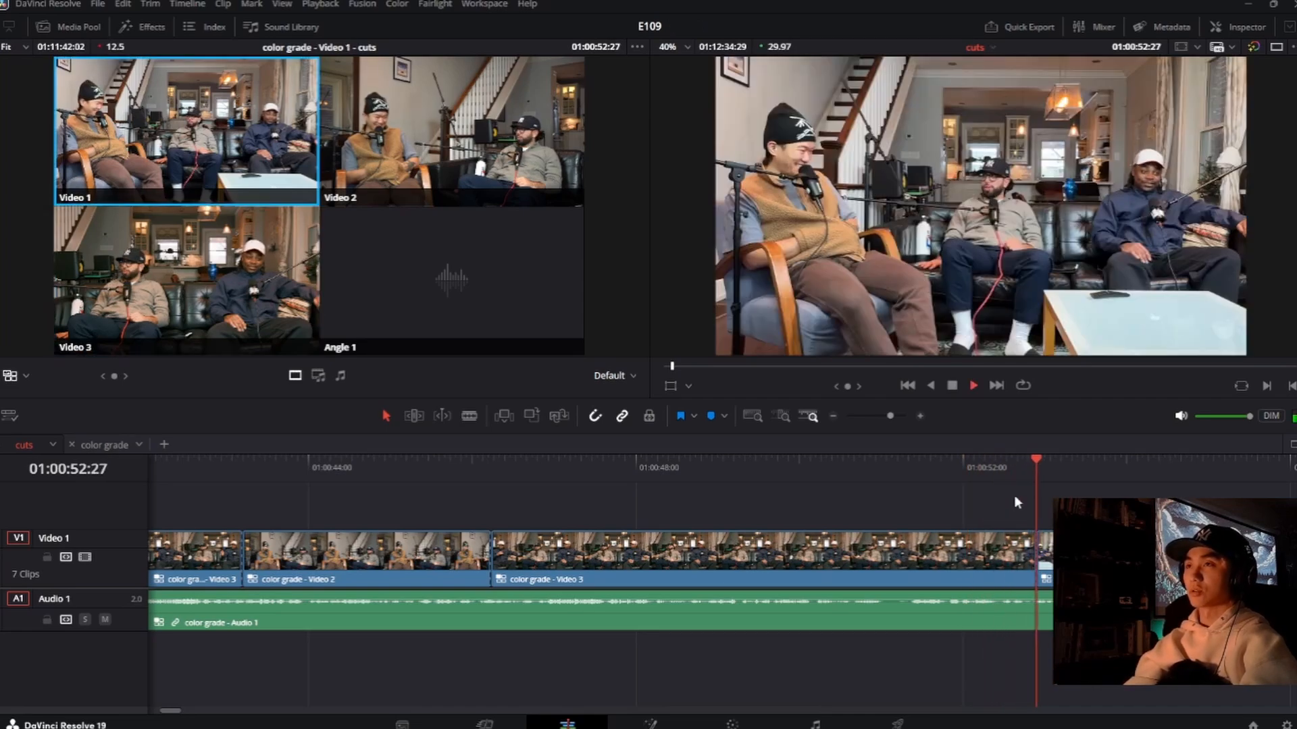
pyautogui.press('space')
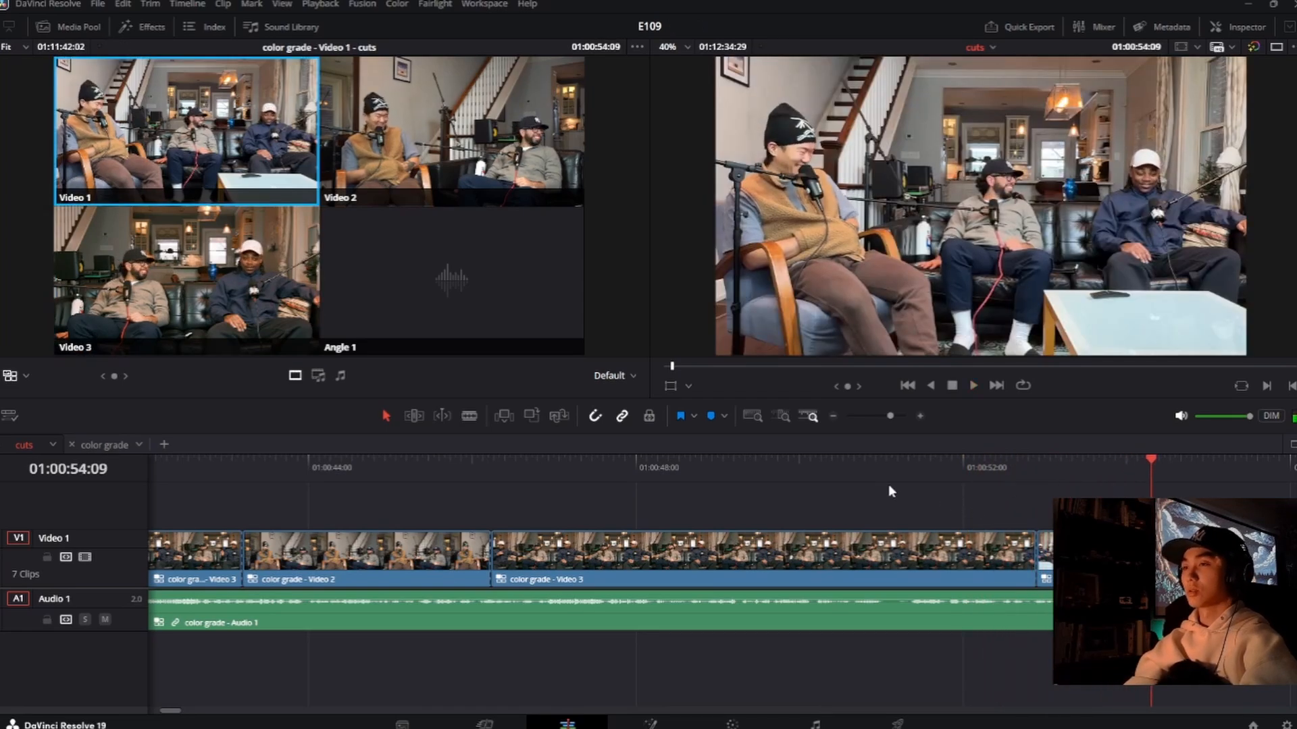
pyautogui.click(916, 477)
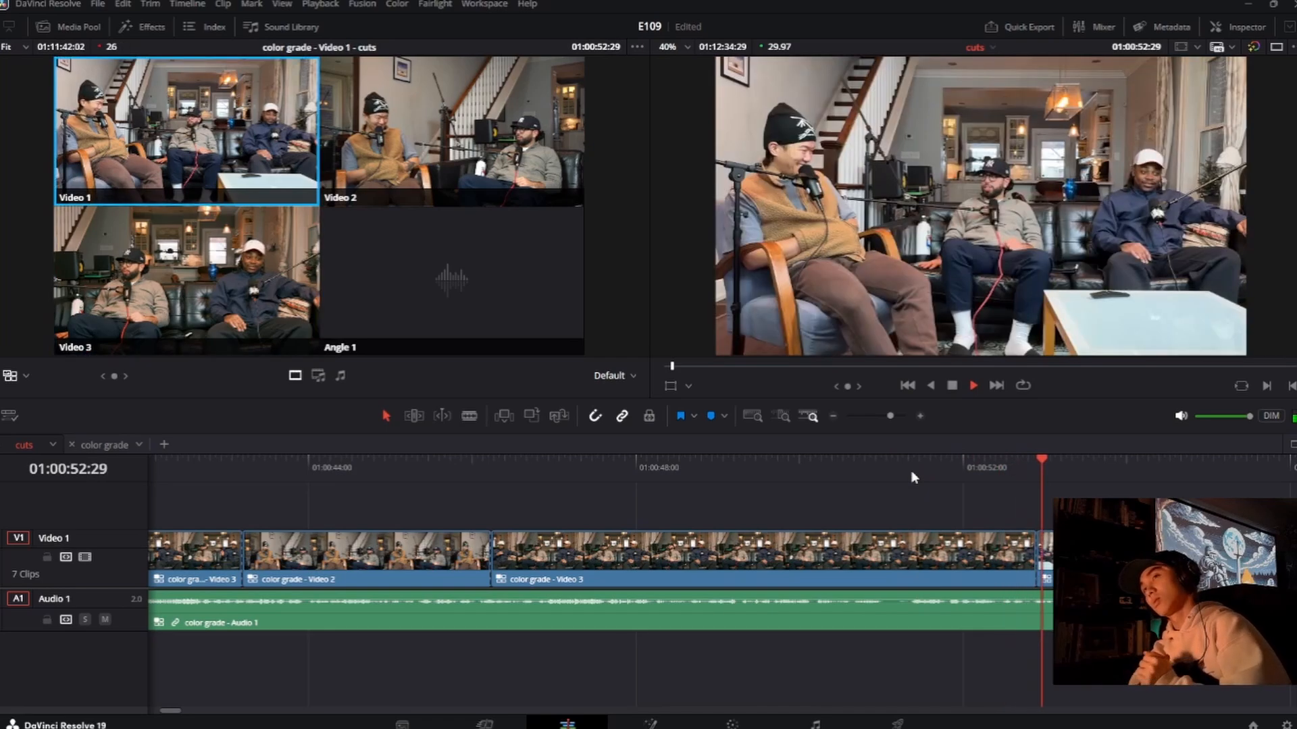
pyautogui.press('space')
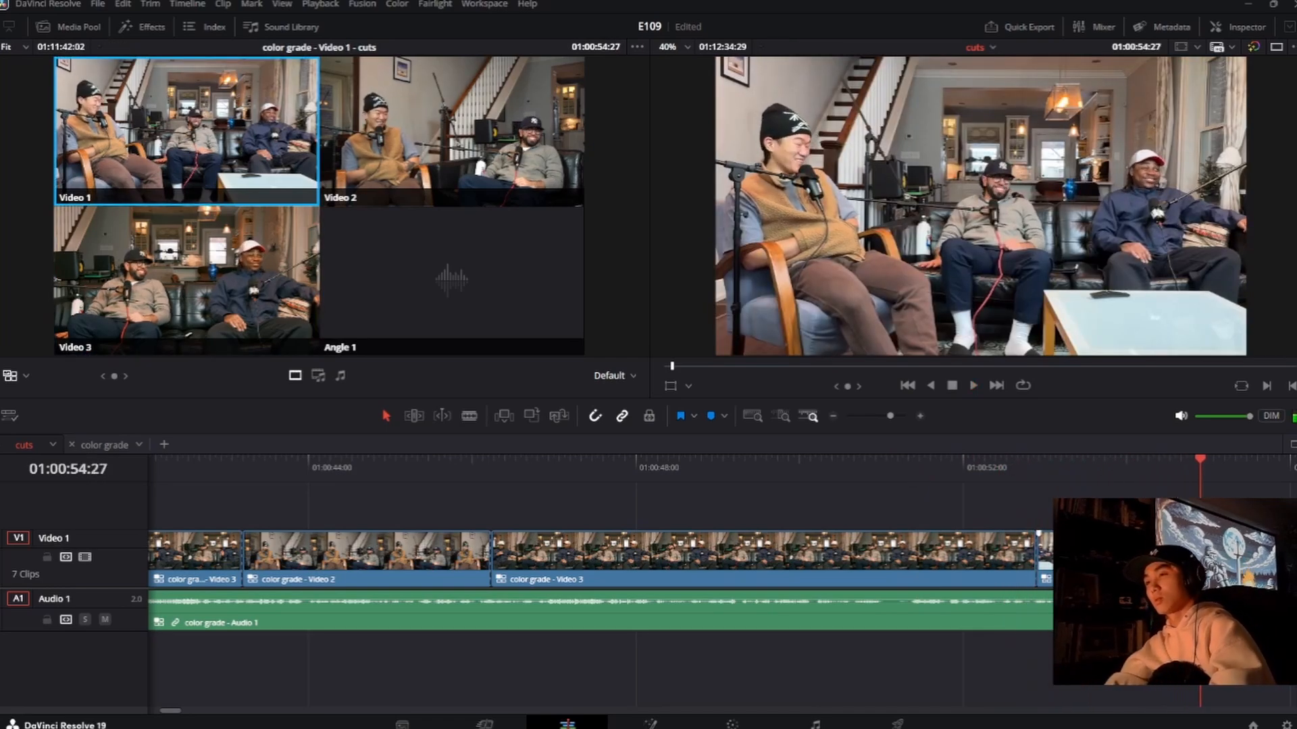
# Step: Roll the Video 3 to Video 1 cut earlier in two small moves to about 01:00:52:22, replaying across it after each
pyautogui.moveTo(1037, 554); pyautogui.dragTo(1029, 553)
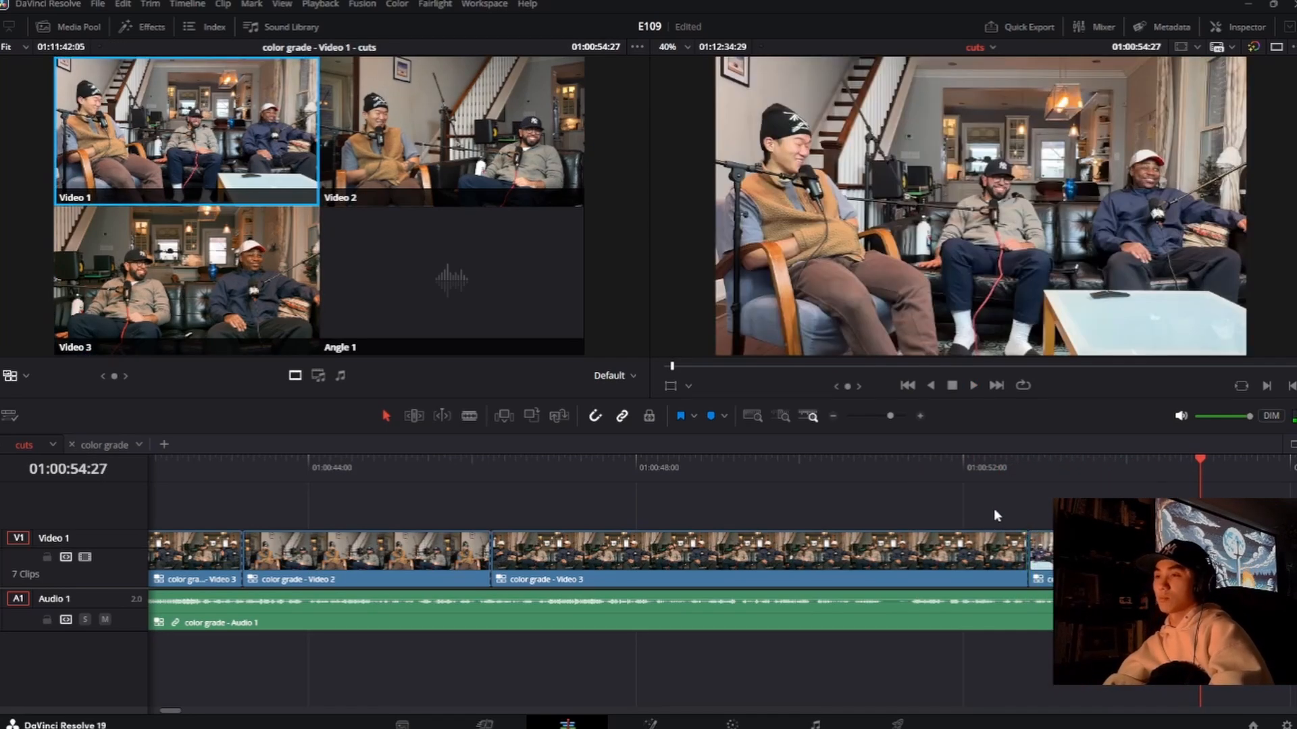
pyautogui.press('space')
pyautogui.click(967, 475)
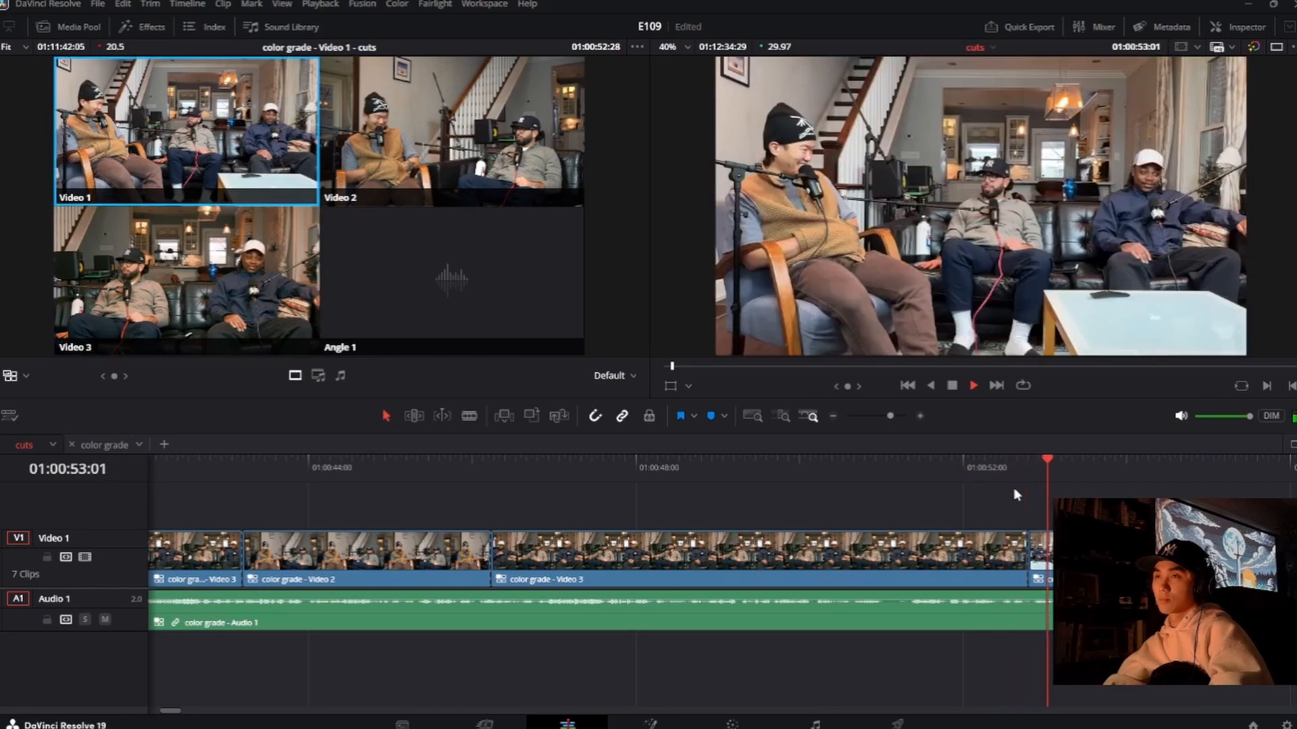
pyautogui.press('space')
pyautogui.moveTo(1028, 555); pyautogui.dragTo(1022, 555)
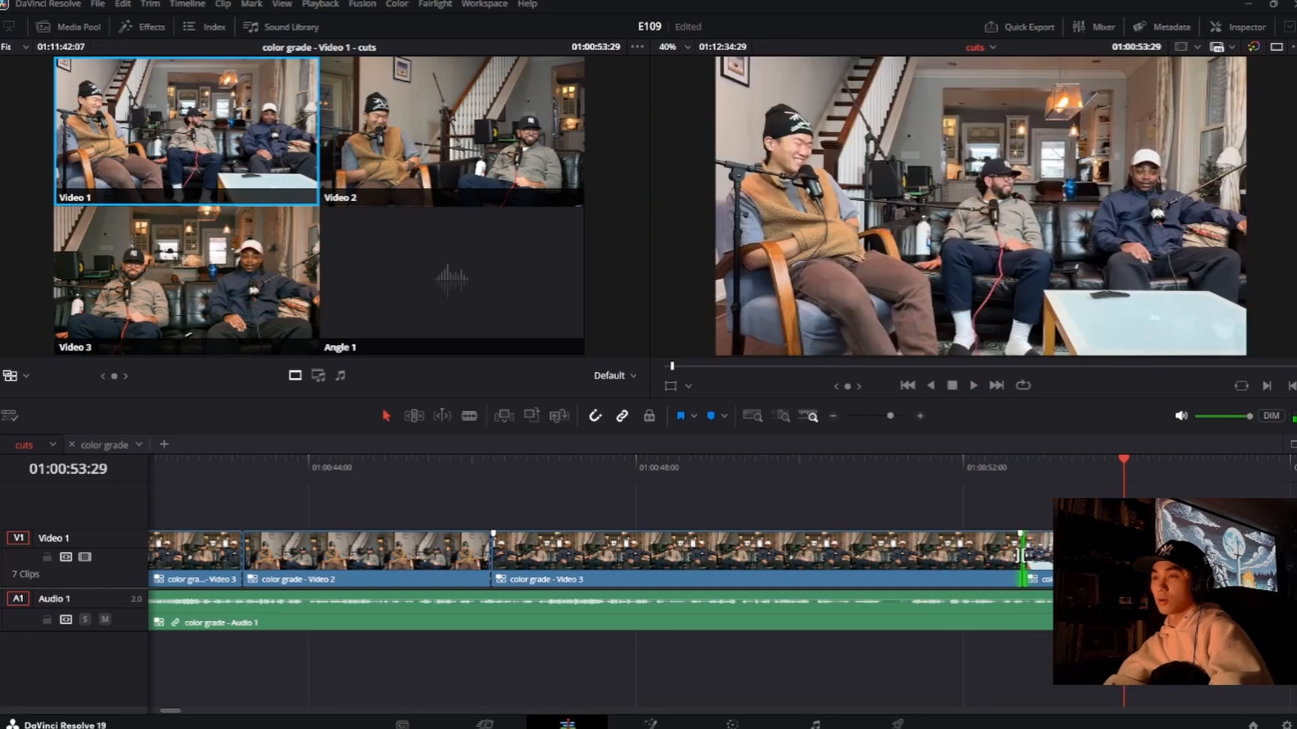
pyautogui.click(929, 467)
pyautogui.press('space')
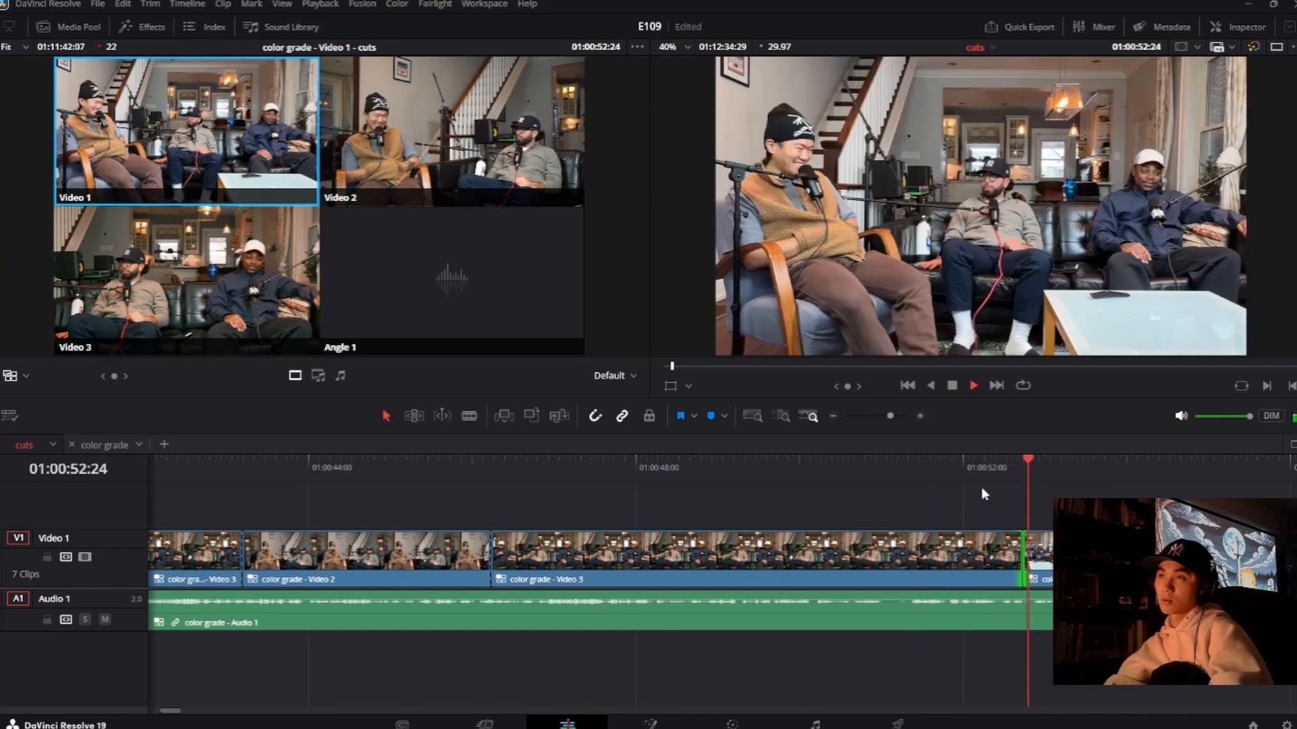
pyautogui.press('space')
# Step: Roll the cut to Video 1 to about 01:00:52:20 and replay it twice, stopping at 01:00:52:15
pyautogui.moveTo(1022, 557); pyautogui.dragTo(1015, 557)
pyautogui.click(917, 464)
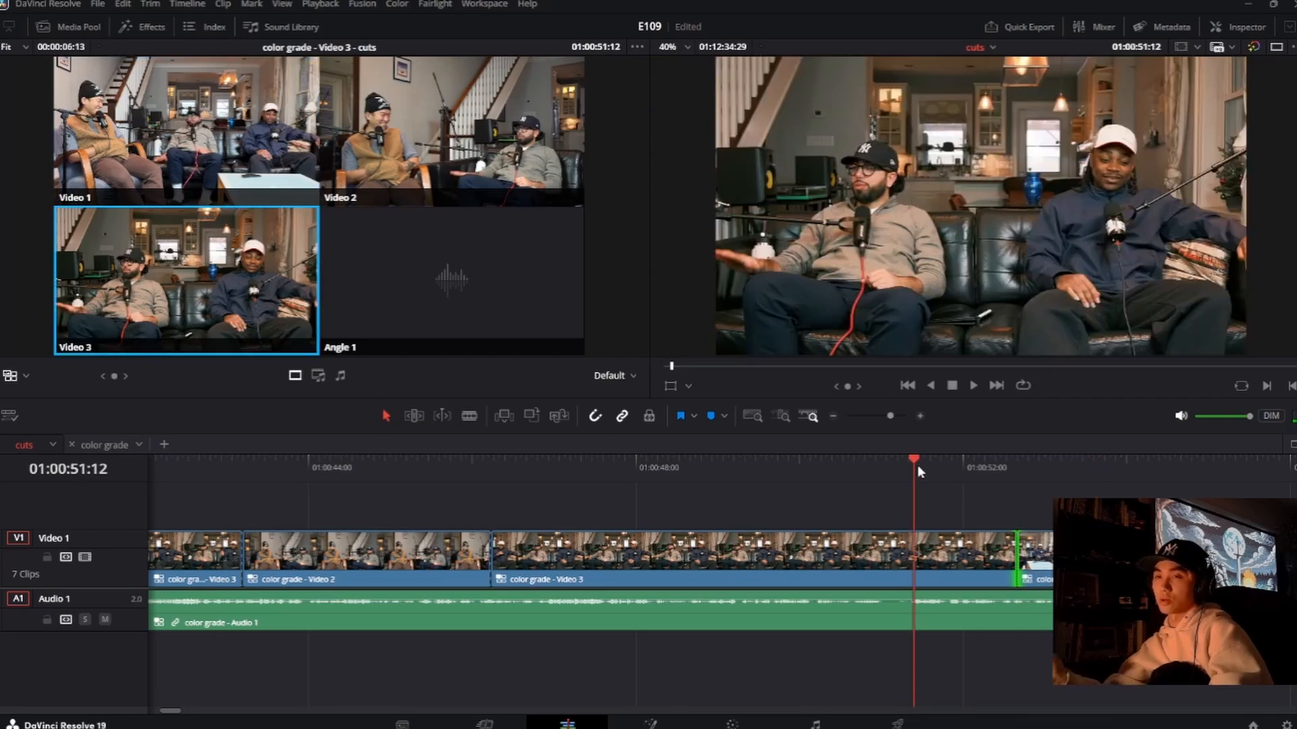
pyautogui.press('space')
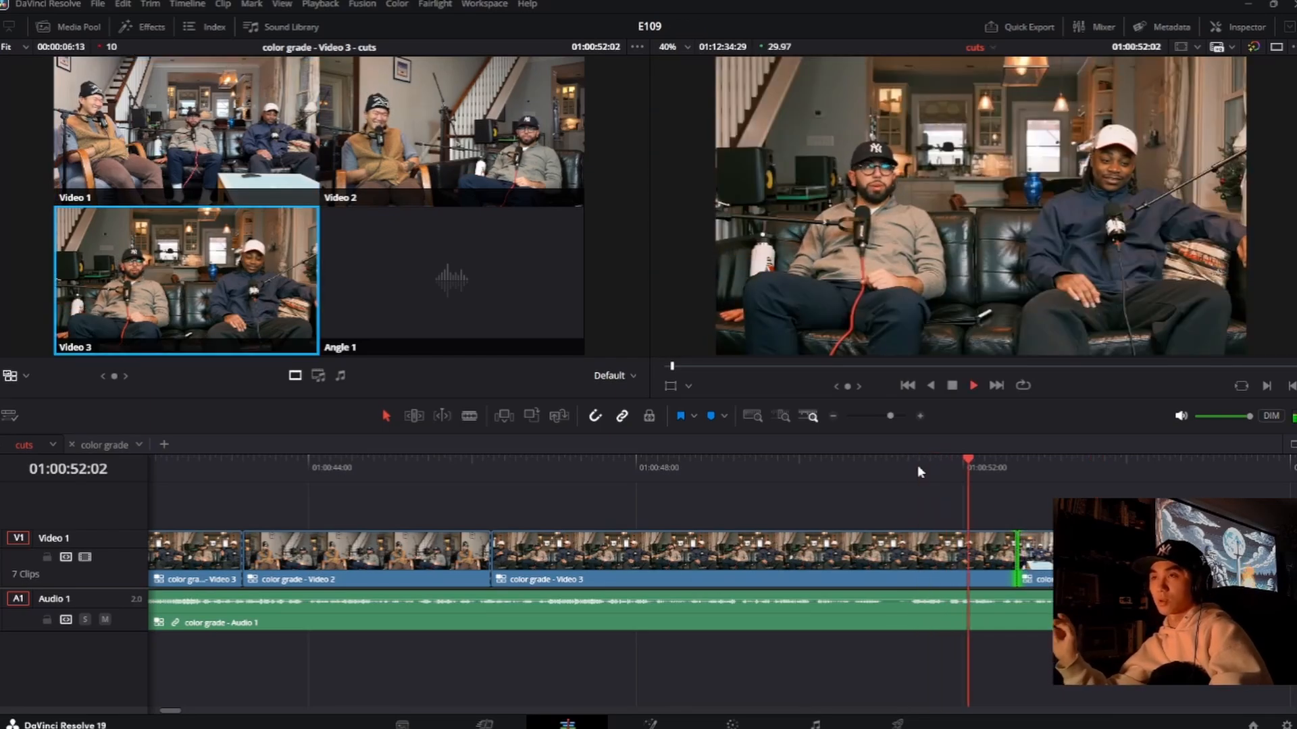
pyautogui.click(974, 483)
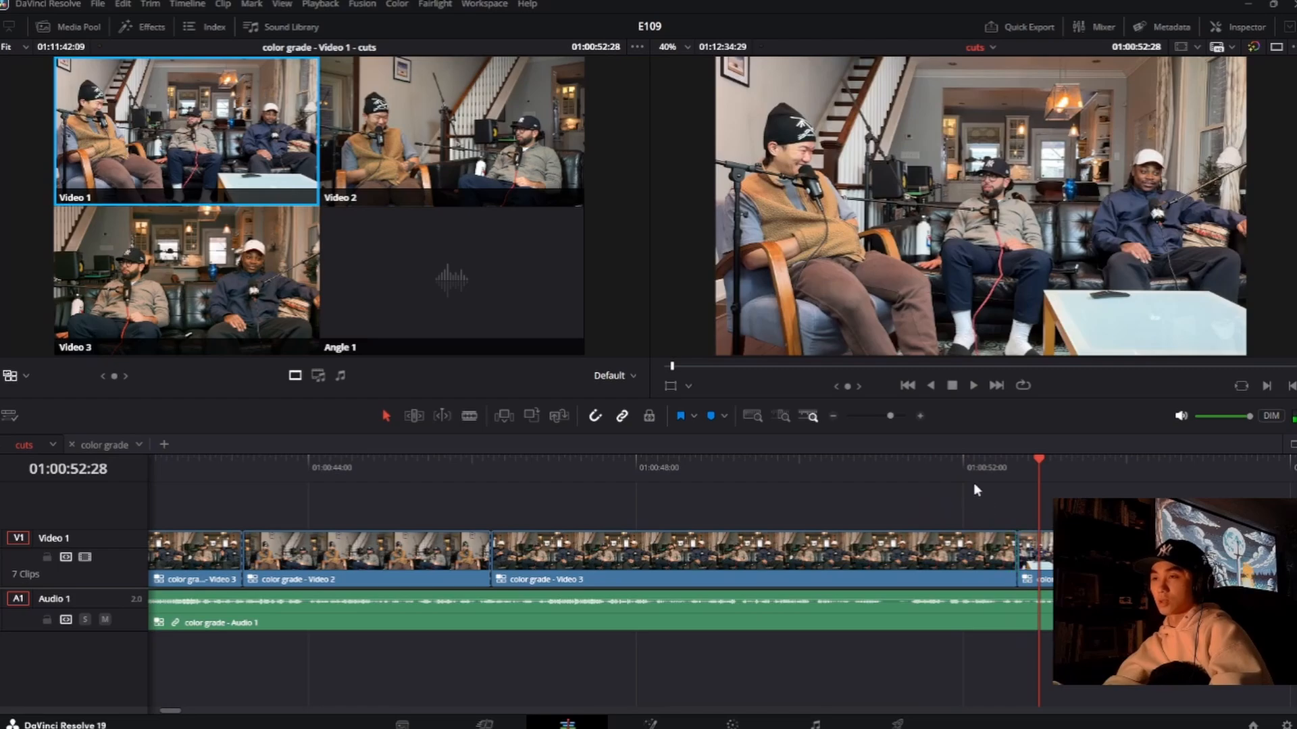
pyautogui.click(958, 468)
pyautogui.press('space')
pyautogui.press('space')
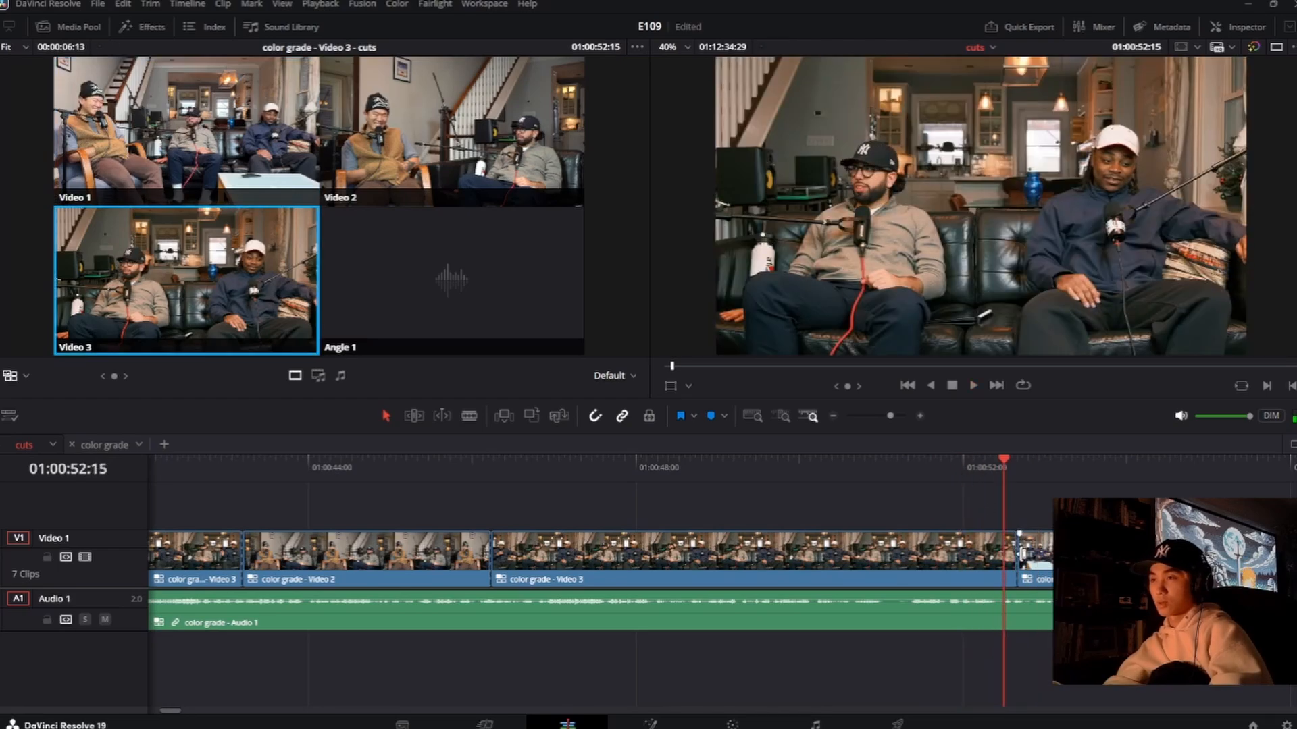
# Step: Roll the cut to Video 1 earlier to 01:00:52:15 and play from 01:00:51:21 through to 01:00:56:10
pyautogui.moveTo(1016, 550); pyautogui.dragTo(1002, 555)
pyautogui.click(938, 467)
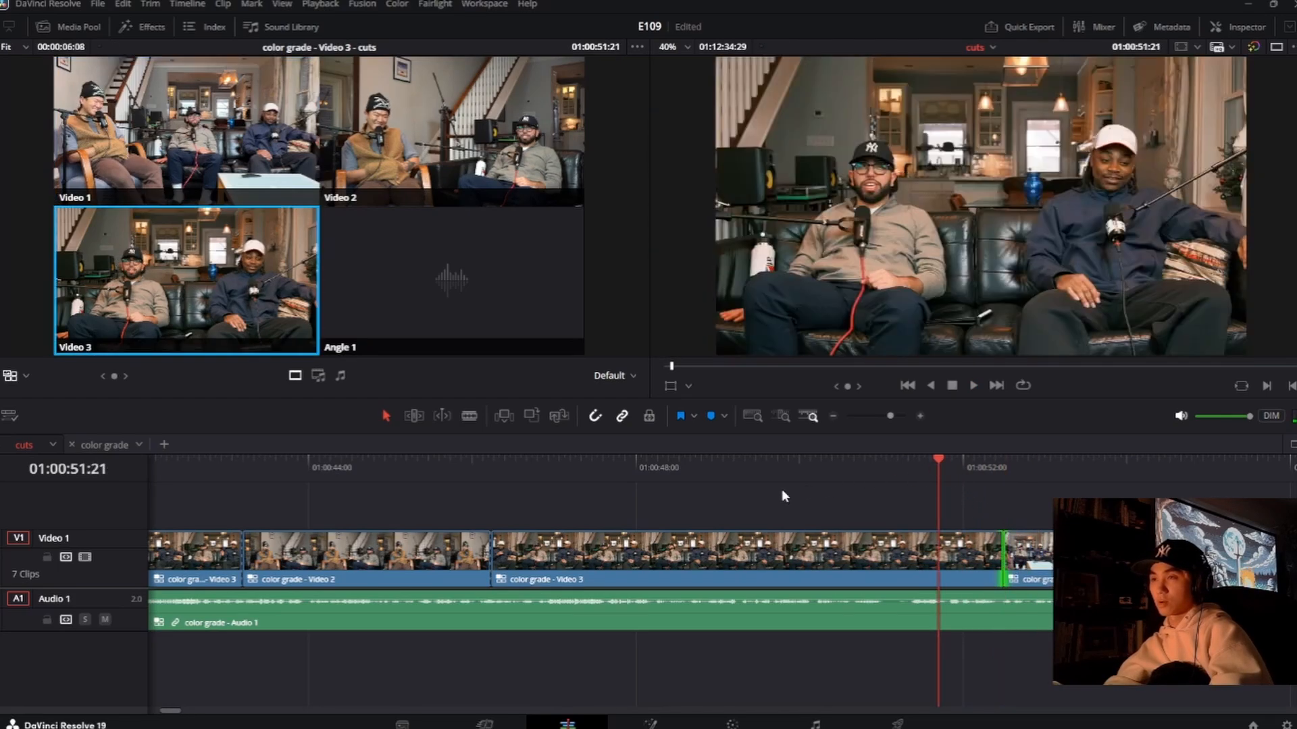
pyautogui.press('space')
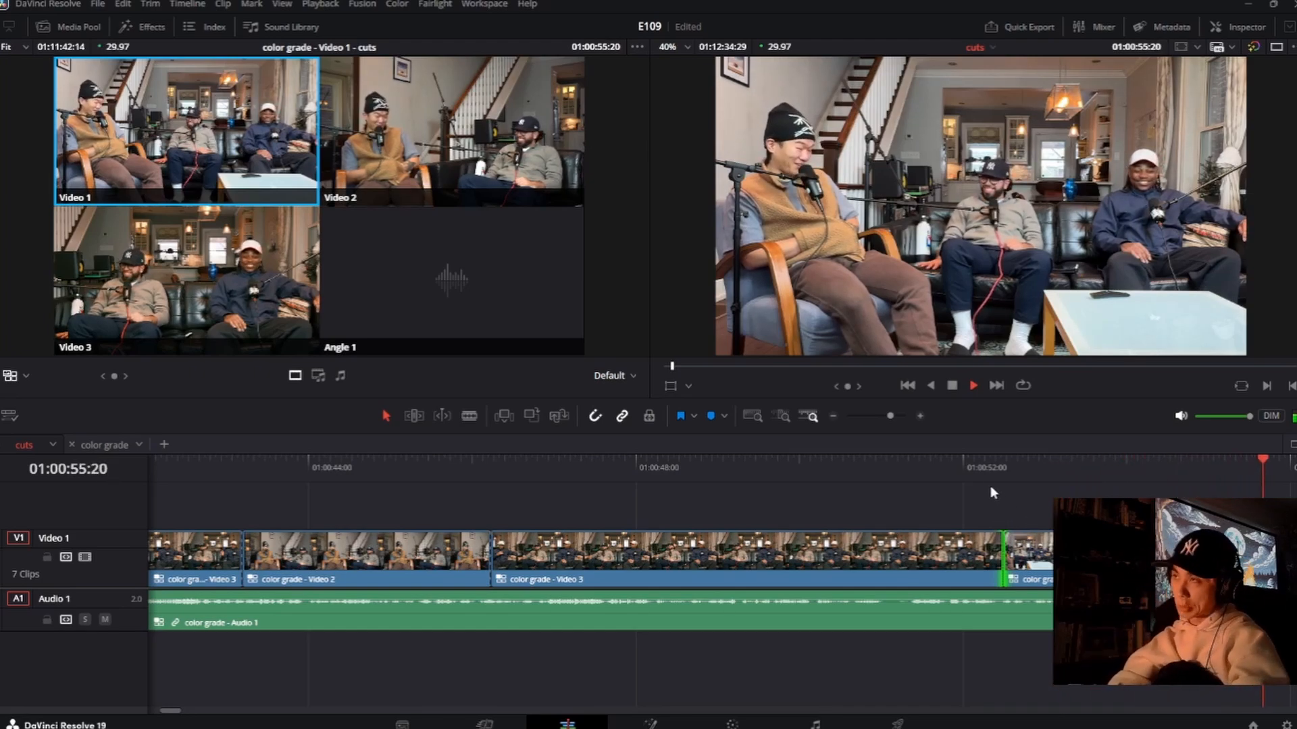
pyautogui.press('space')
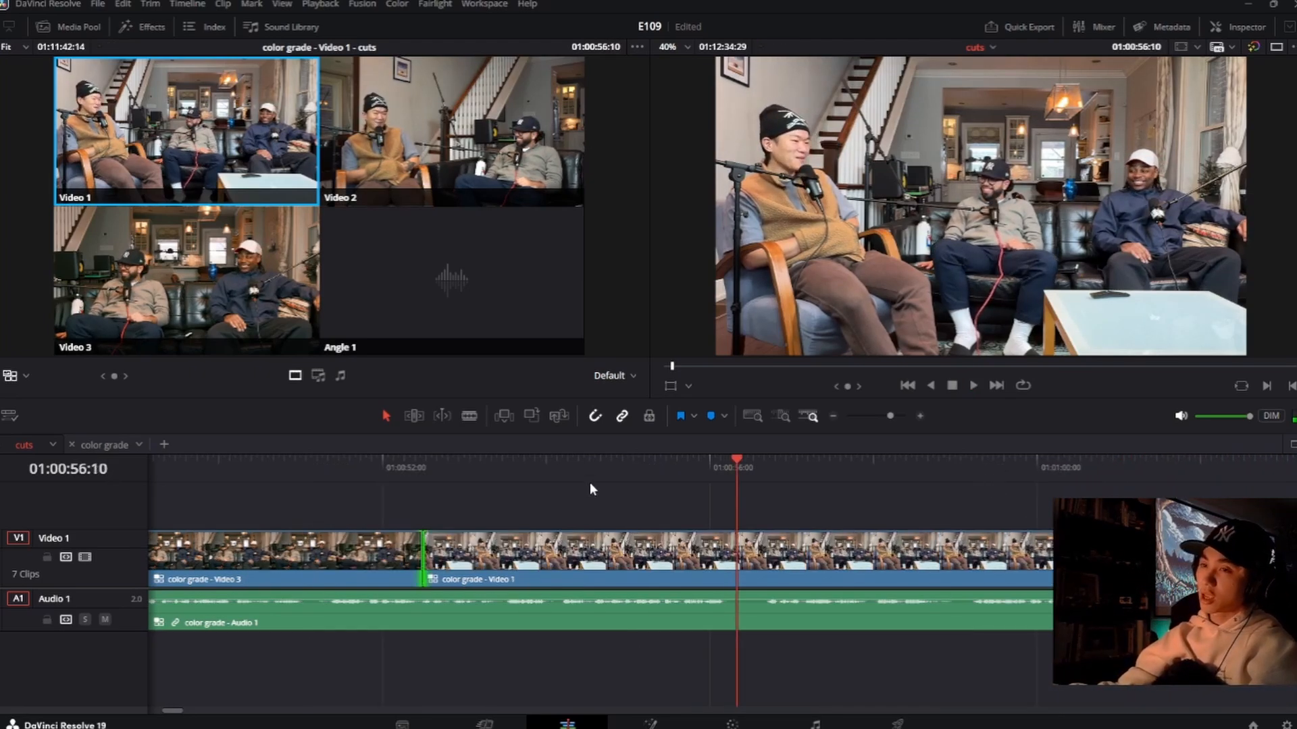
# Step: Replay the Video 1 shot from about 01:00:55:00 and cut to the Video 2 angle at 01:00:56:11
pyautogui.click(630, 476)
pyautogui.press('space')
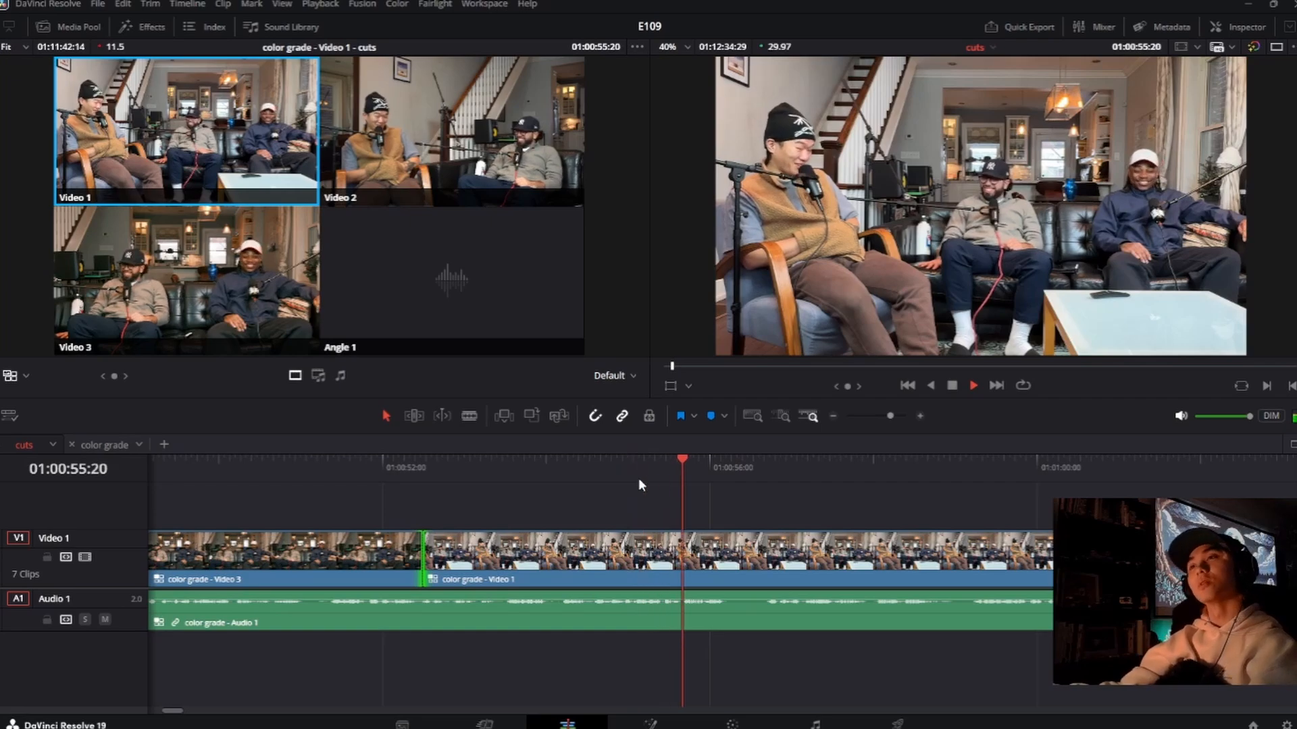
pyautogui.press('space')
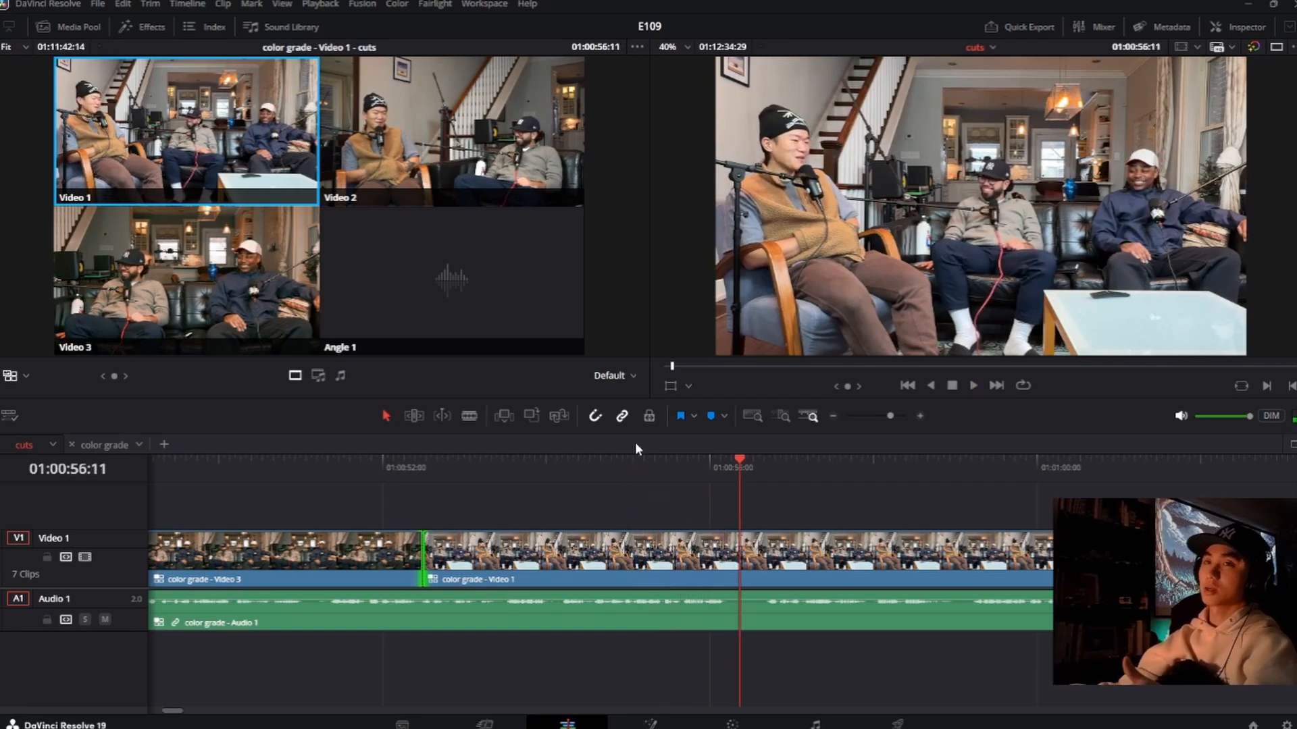
pyautogui.press('2')
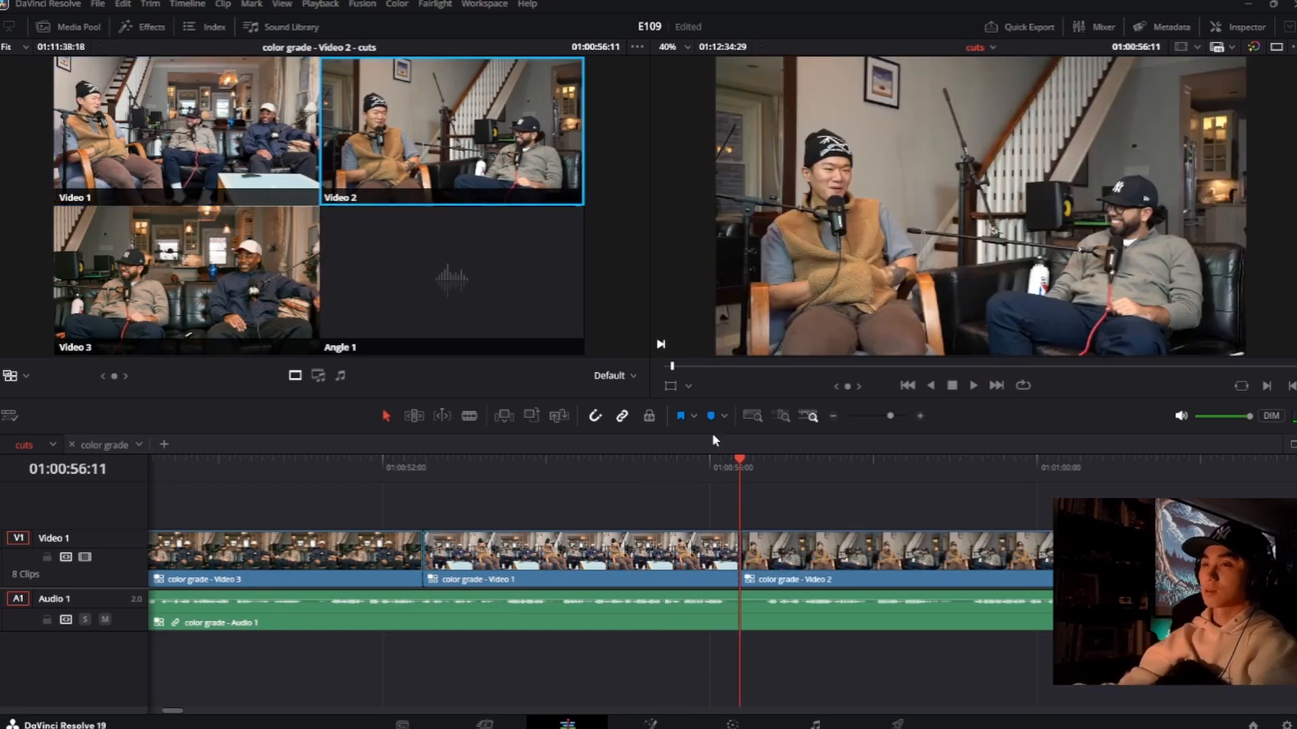
# Step: Replay the cut from Video 1 to Video 2 from about 01:00:55:00 and continue to 01:00:59:22
pyautogui.click(699, 478)
pyautogui.click(631, 478)
pyautogui.press('space')
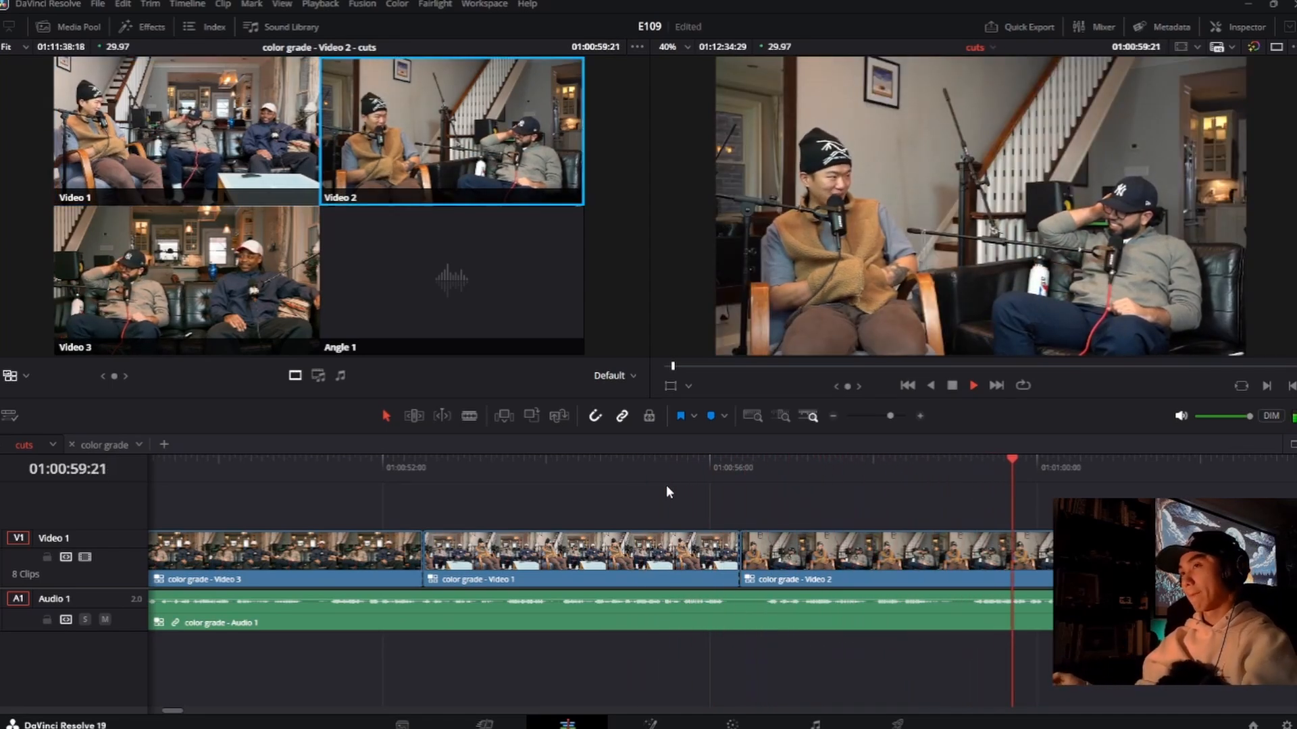
pyautogui.press('space')
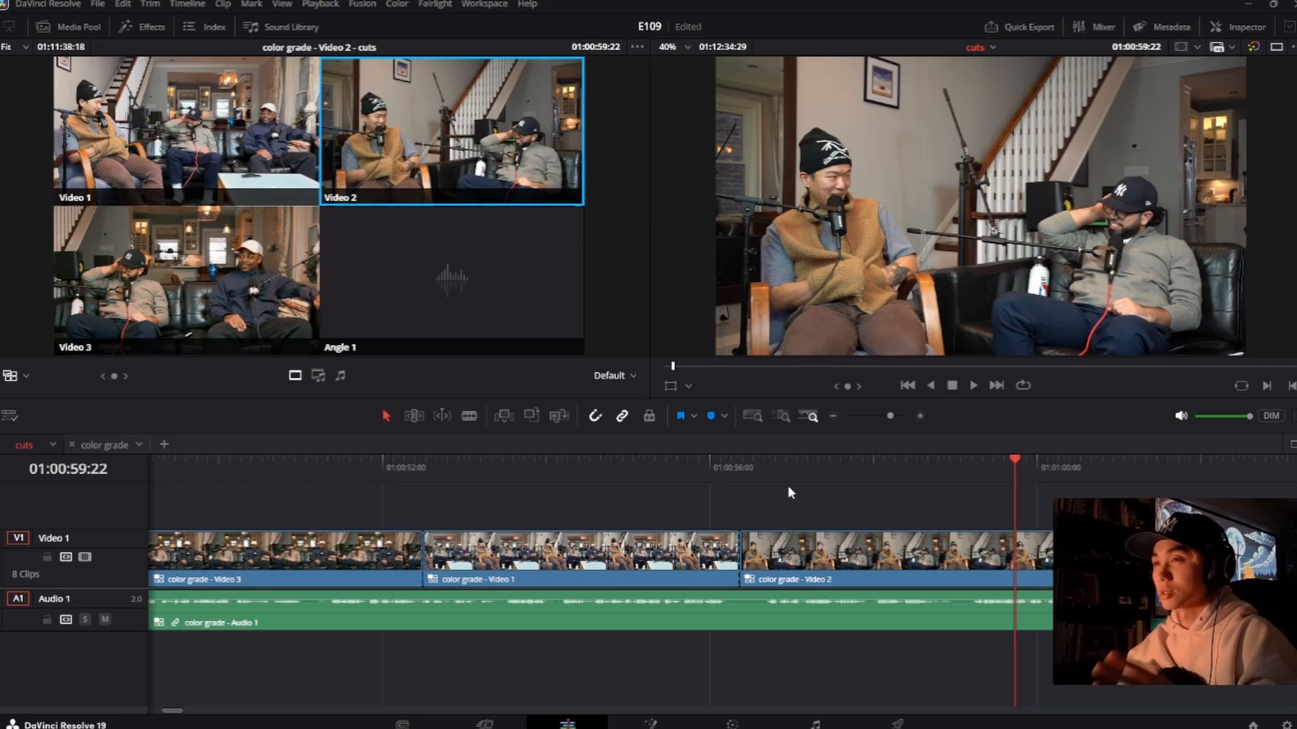
# Step: Review the whole run of angle cuts by playing from about 01:00:34:00 to 01:01:01:26
pyautogui.click(878, 482)
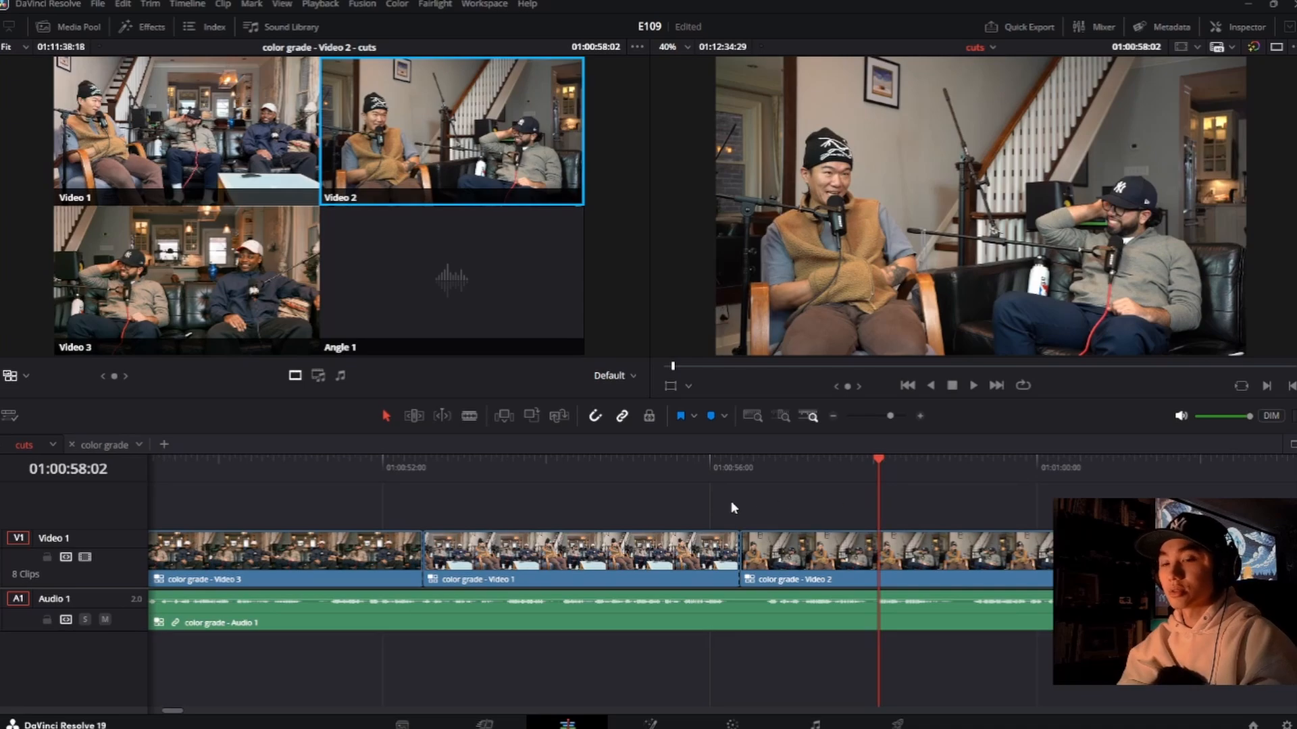
pyautogui.scroll(-5, 670, 524)
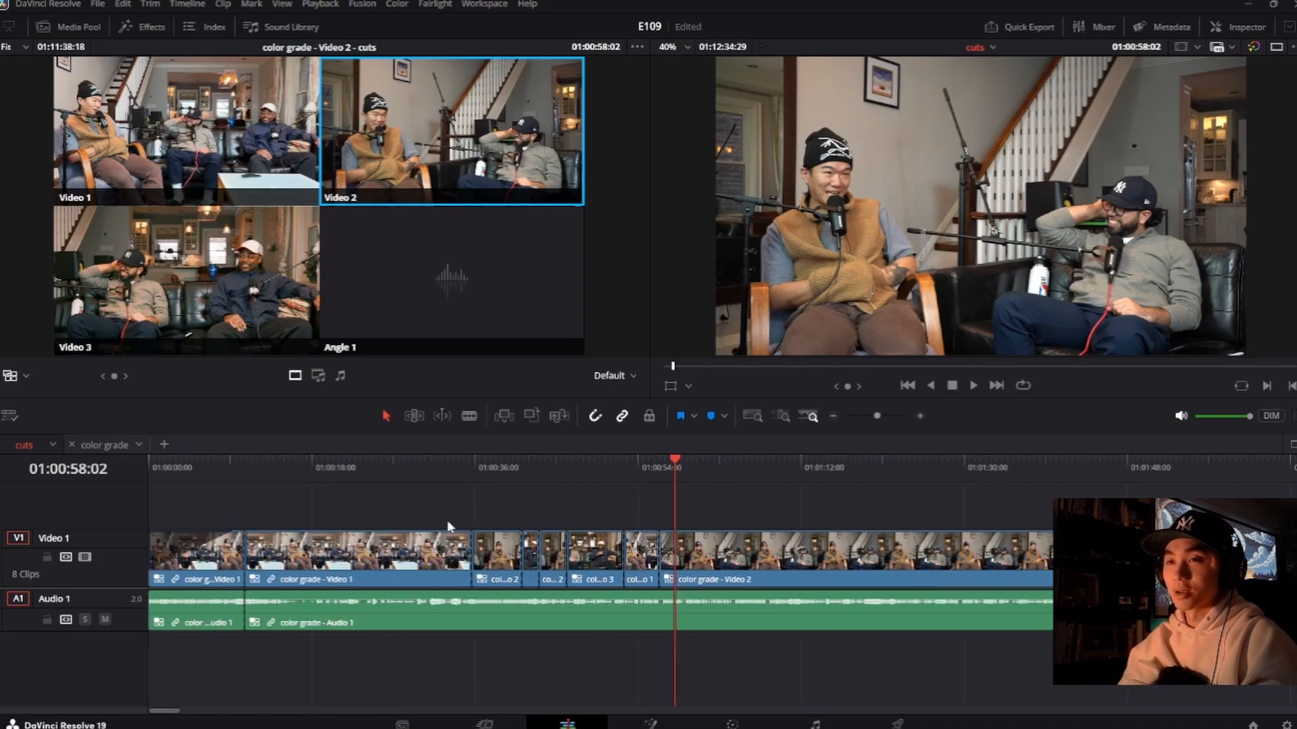
pyautogui.click(456, 472)
pyautogui.press('space')
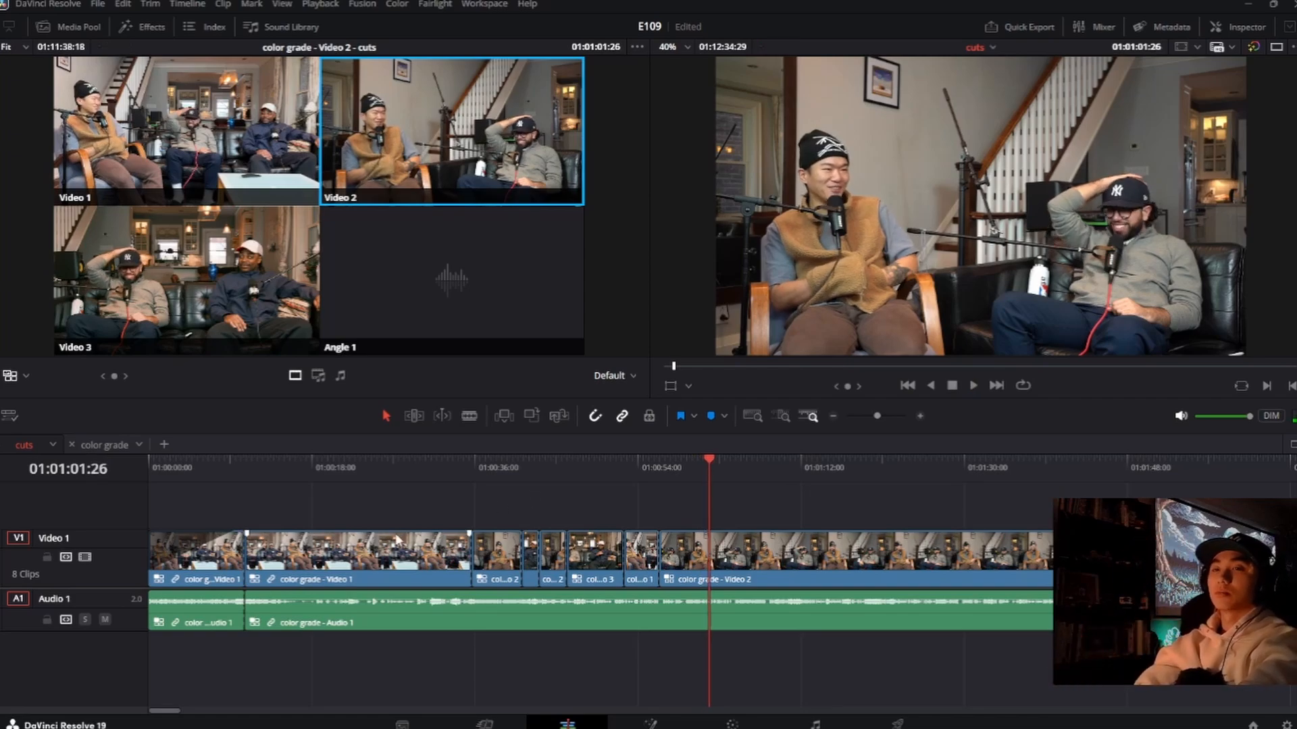
# Step: Continue playback from 01:01:01:26, trying a cut to Video 3 near 01:01:09:14 and going back to Video 2
pyautogui.click(357, 571)
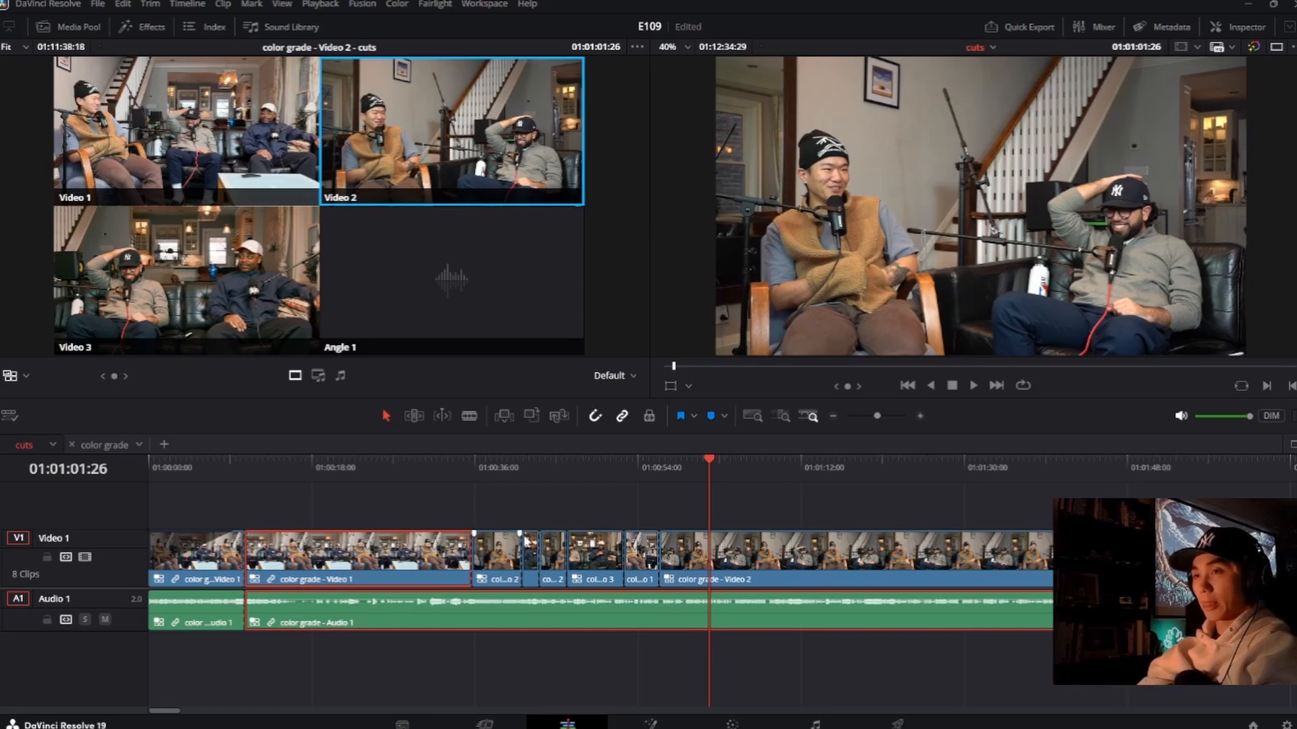
pyautogui.press('space')
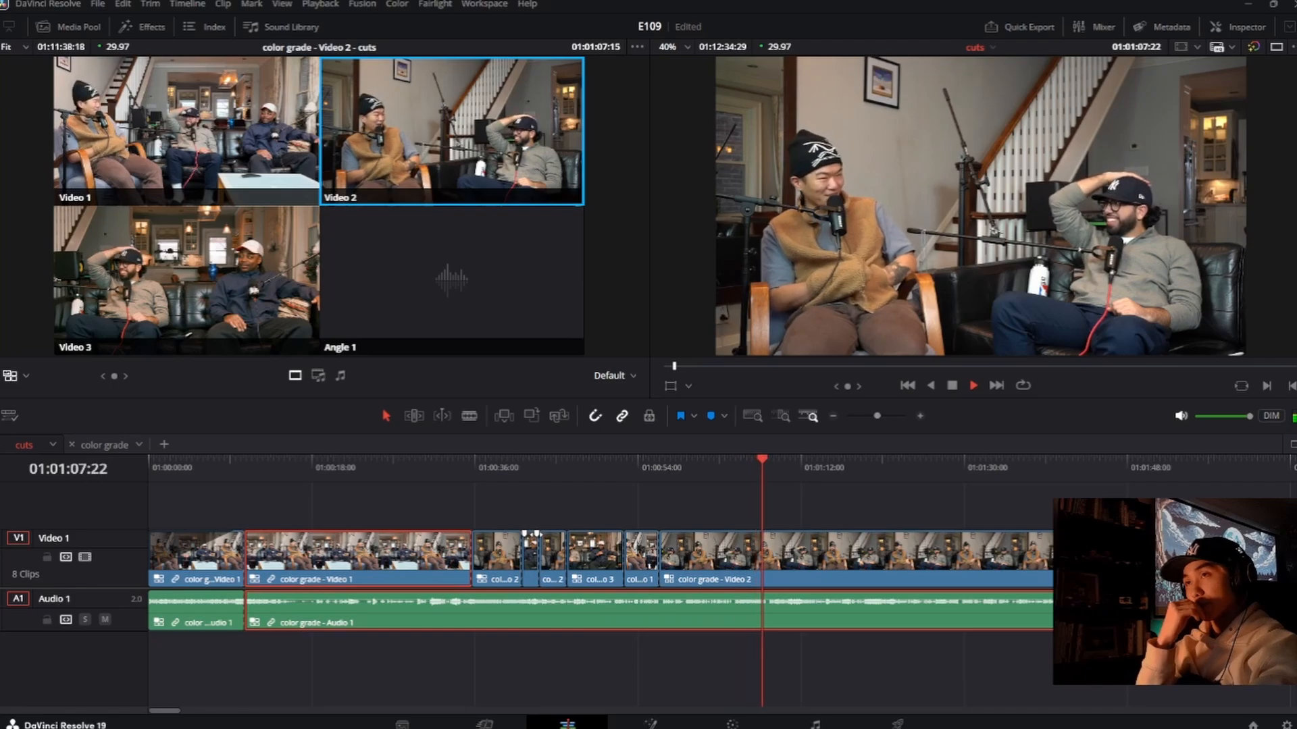
pyautogui.press('3')
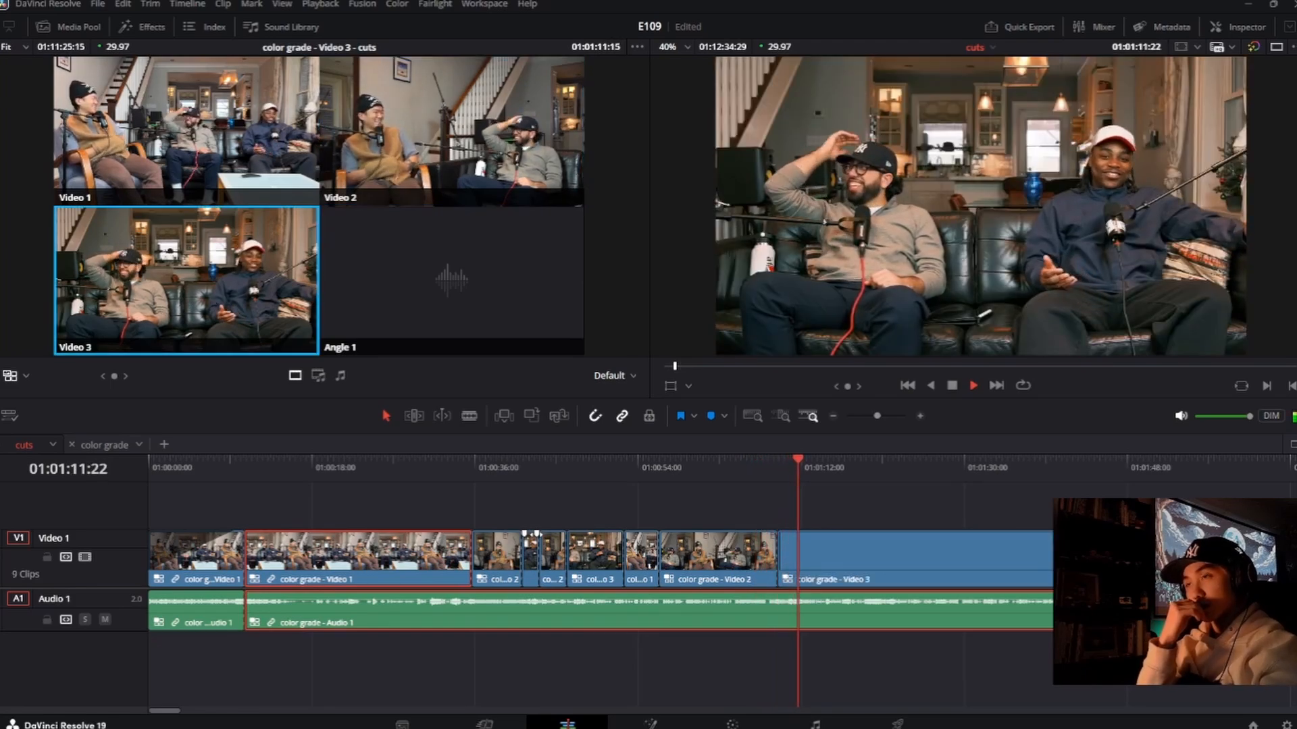
pyautogui.press('2')
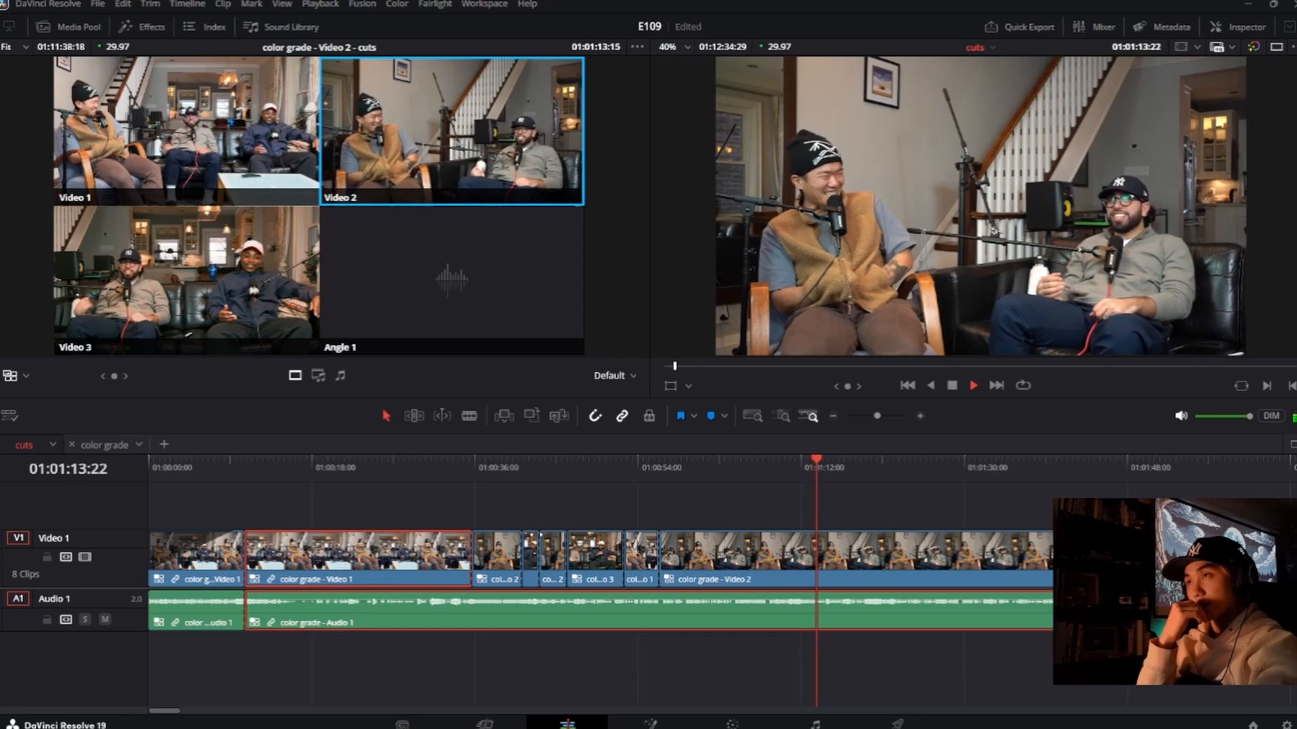
# Step: Cut to Video 3 at about 01:01:15:01, roll that cut earlier to about 01:01:12:28, and cue 01:01:06:03 for review
pyautogui.press('3')
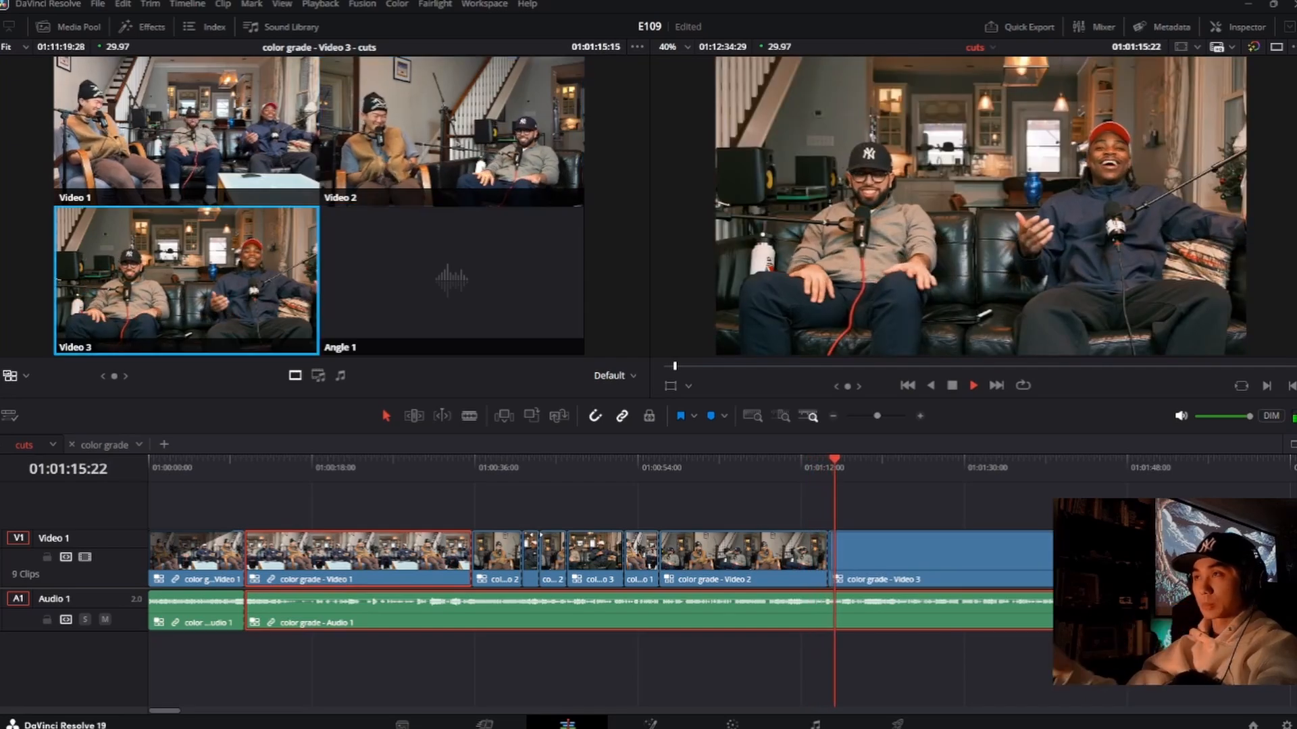
pyautogui.press('space')
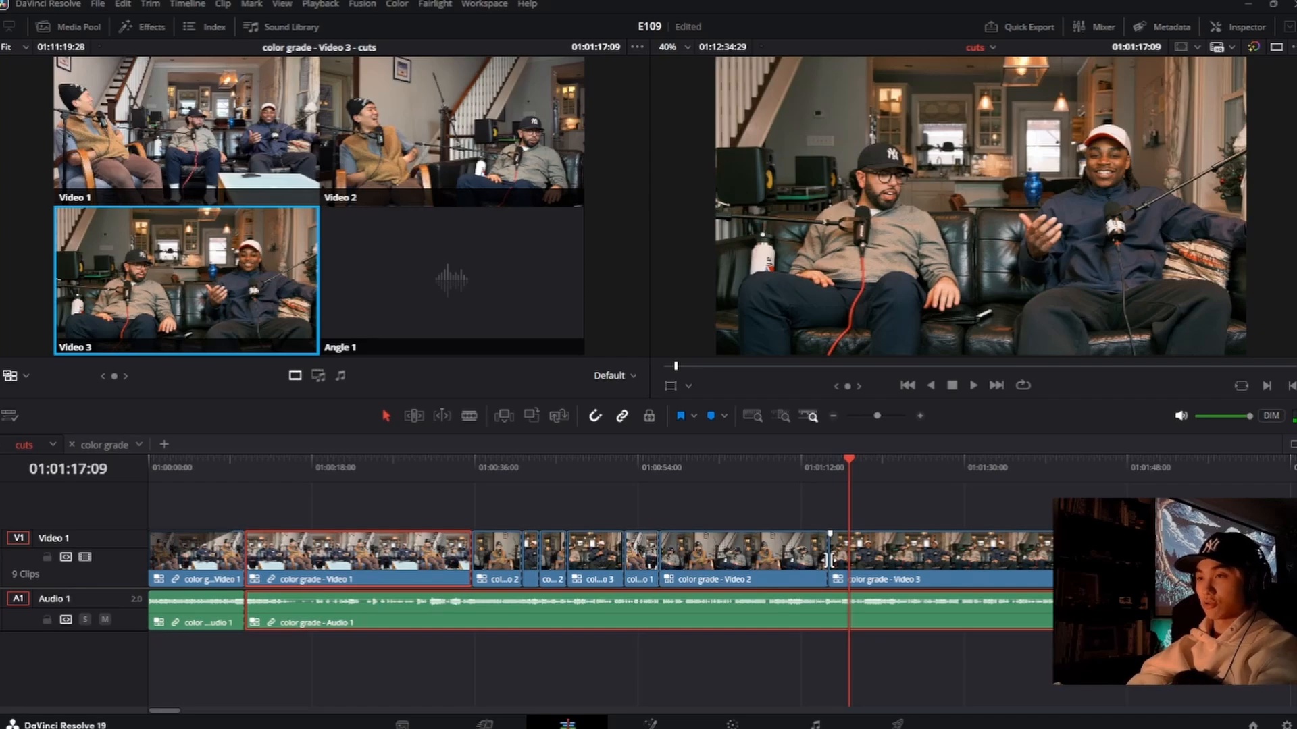
pyautogui.moveTo(830, 560); pyautogui.dragTo(810, 560)
pyautogui.click(747, 473)
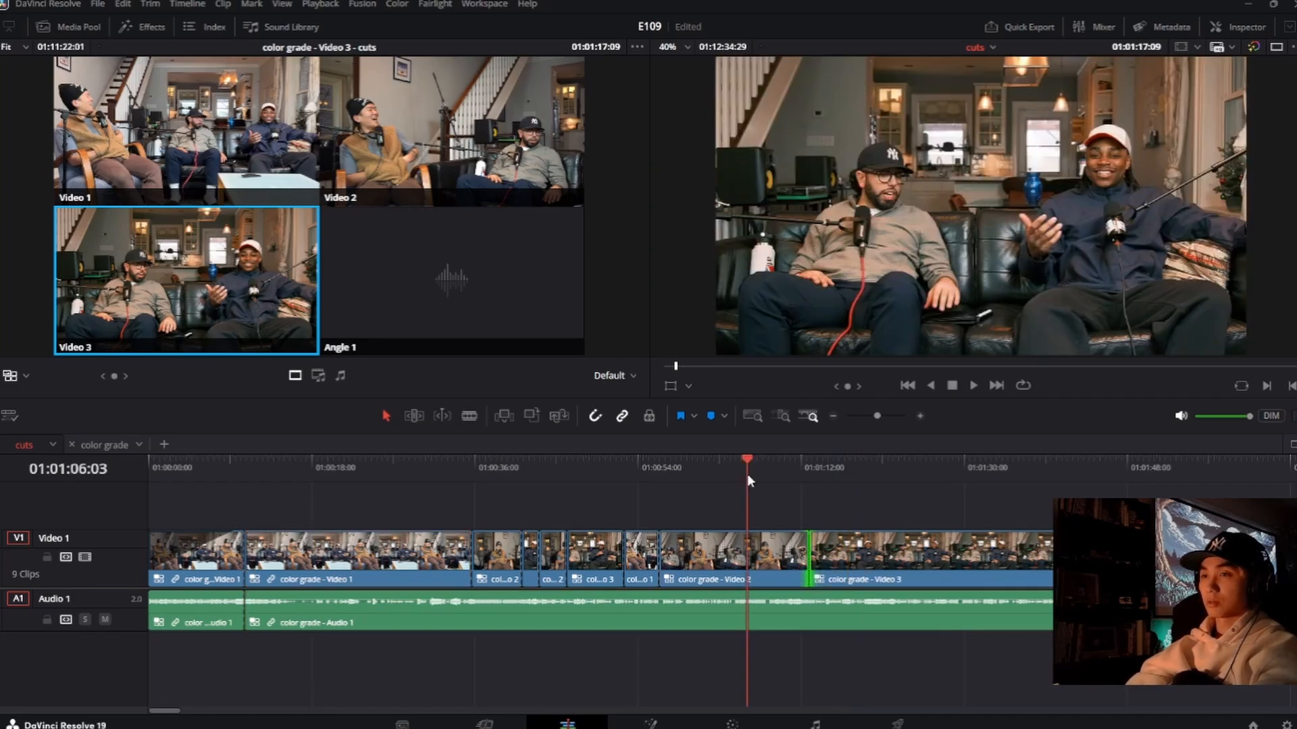
# Step: Review the cut to Video 3 by playing through to about 01:01:18:01, and save the project
pyautogui.click(709, 481)
pyautogui.press('space')
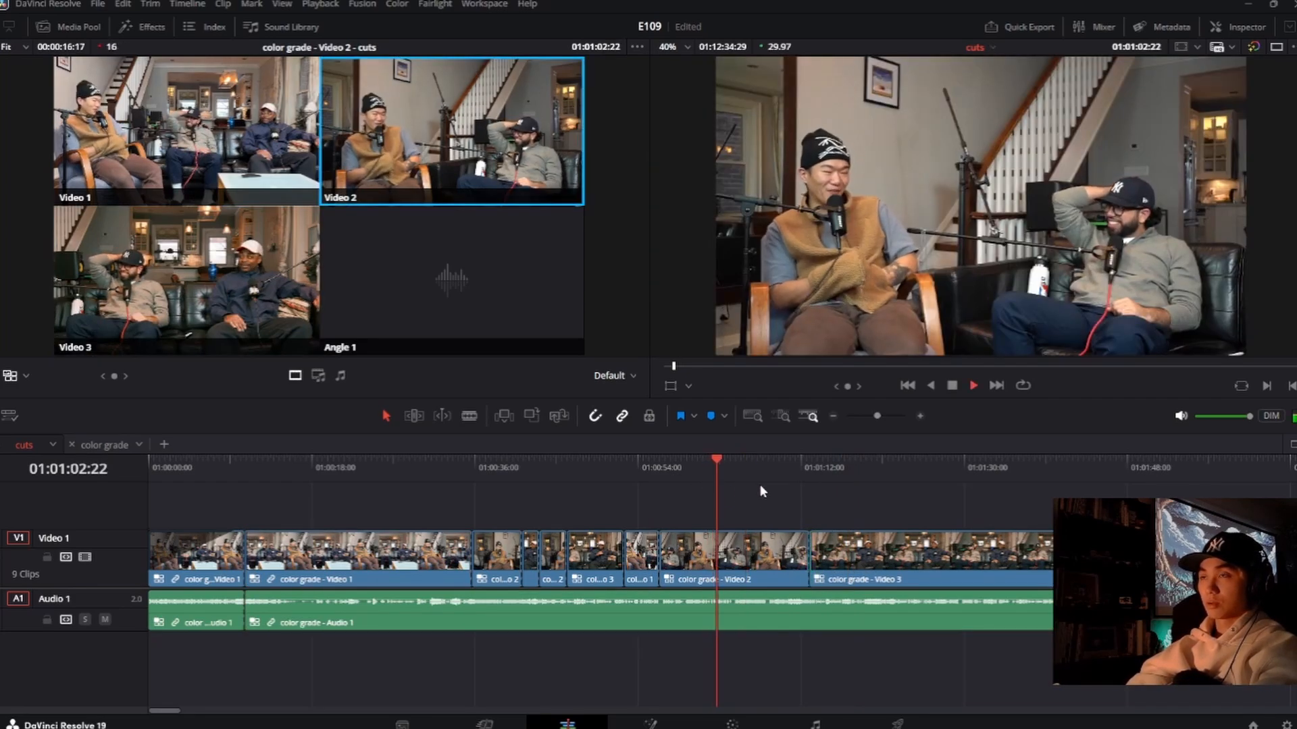
pyautogui.click(743, 468)
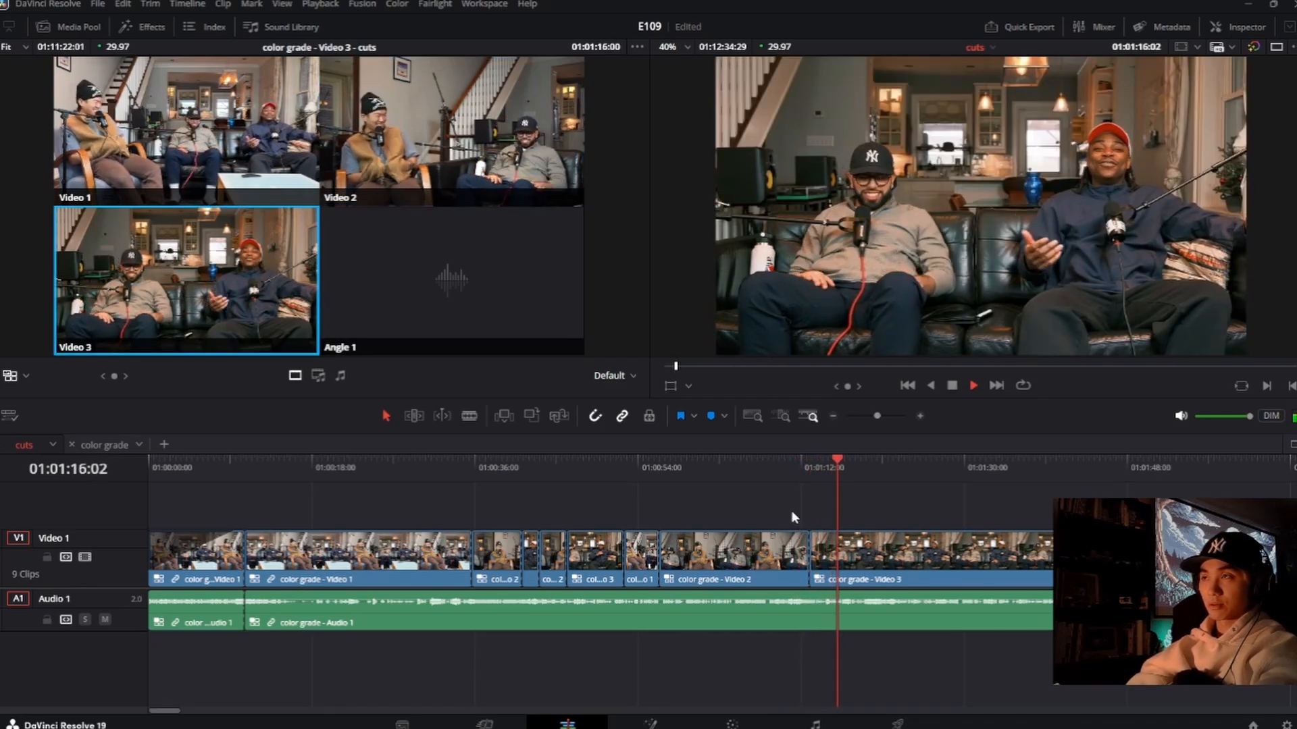
pyautogui.press('space')
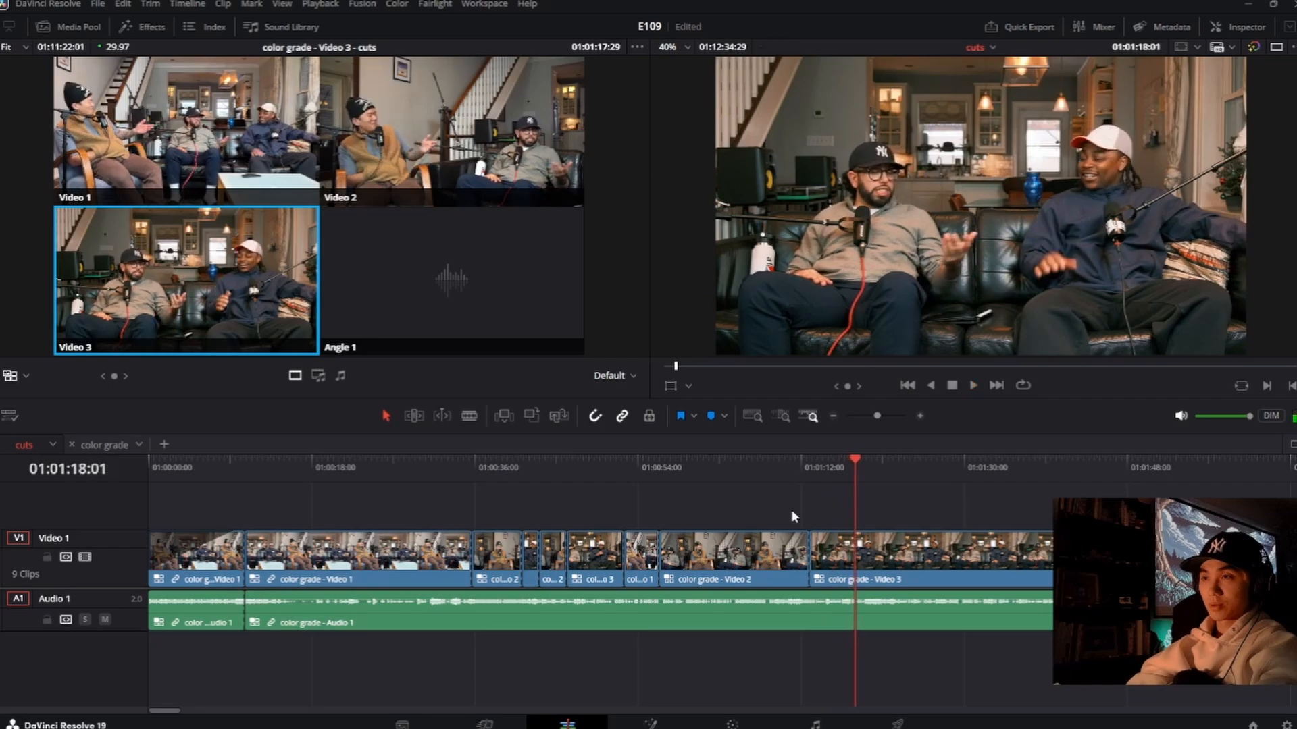
pyautogui.hotkey('ctrl', 's')
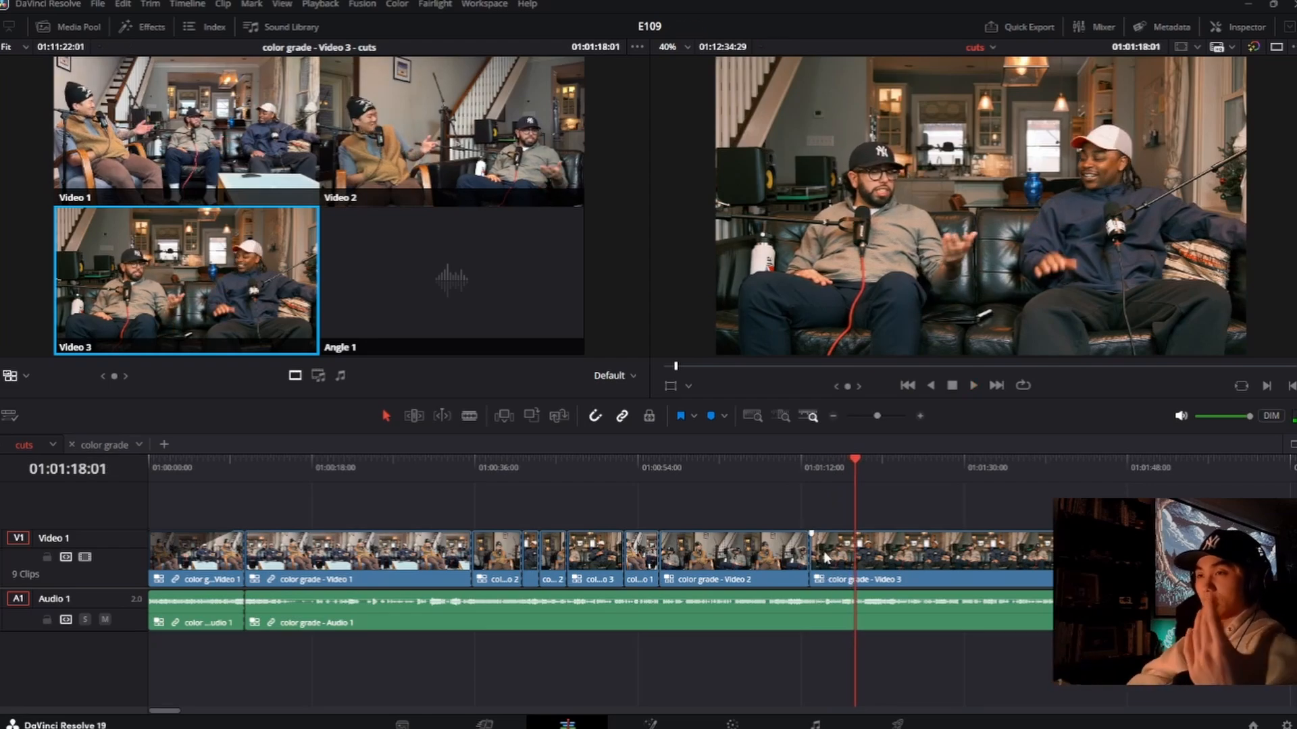
# Step: Roll the cut from Video 2 to Video 3 later to about 01:01:13:25 and play through it to 01:01:20:12
pyautogui.click(812, 472)
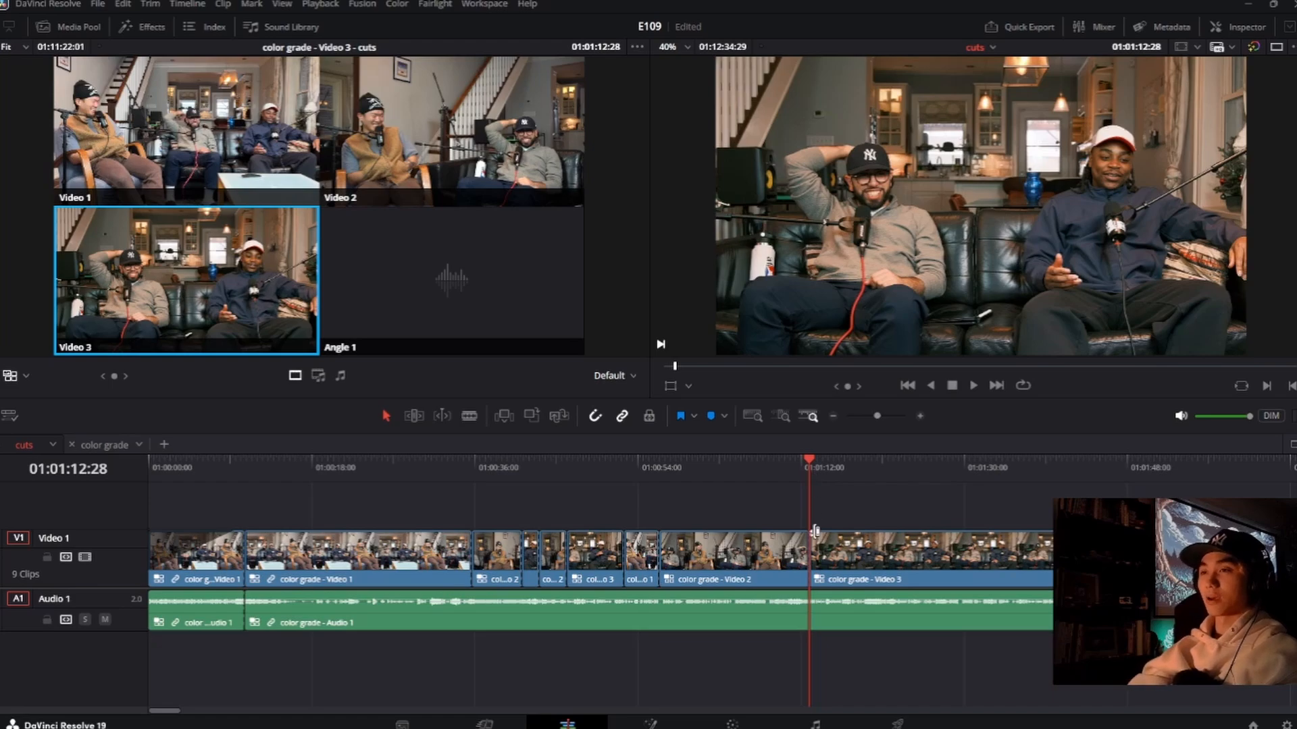
pyautogui.click(808, 554)
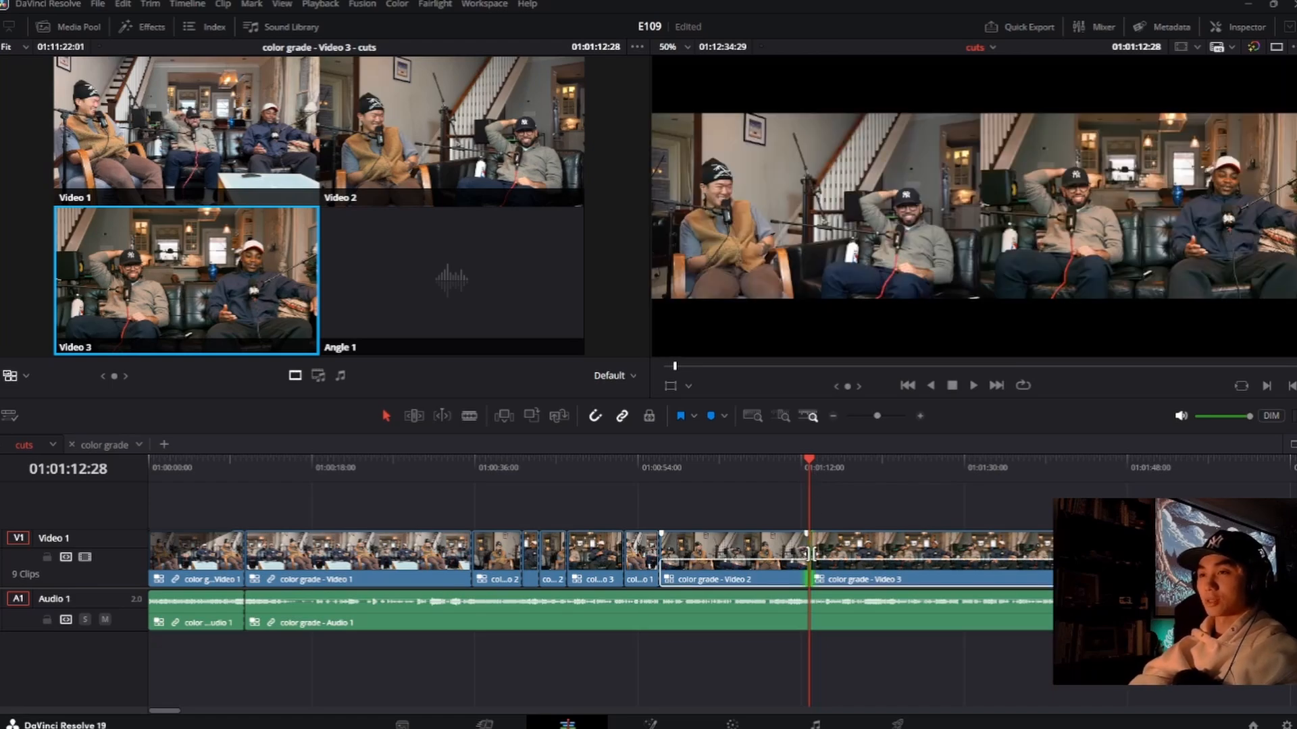
pyautogui.click(816, 554)
pyautogui.scroll(5, 809, 553)
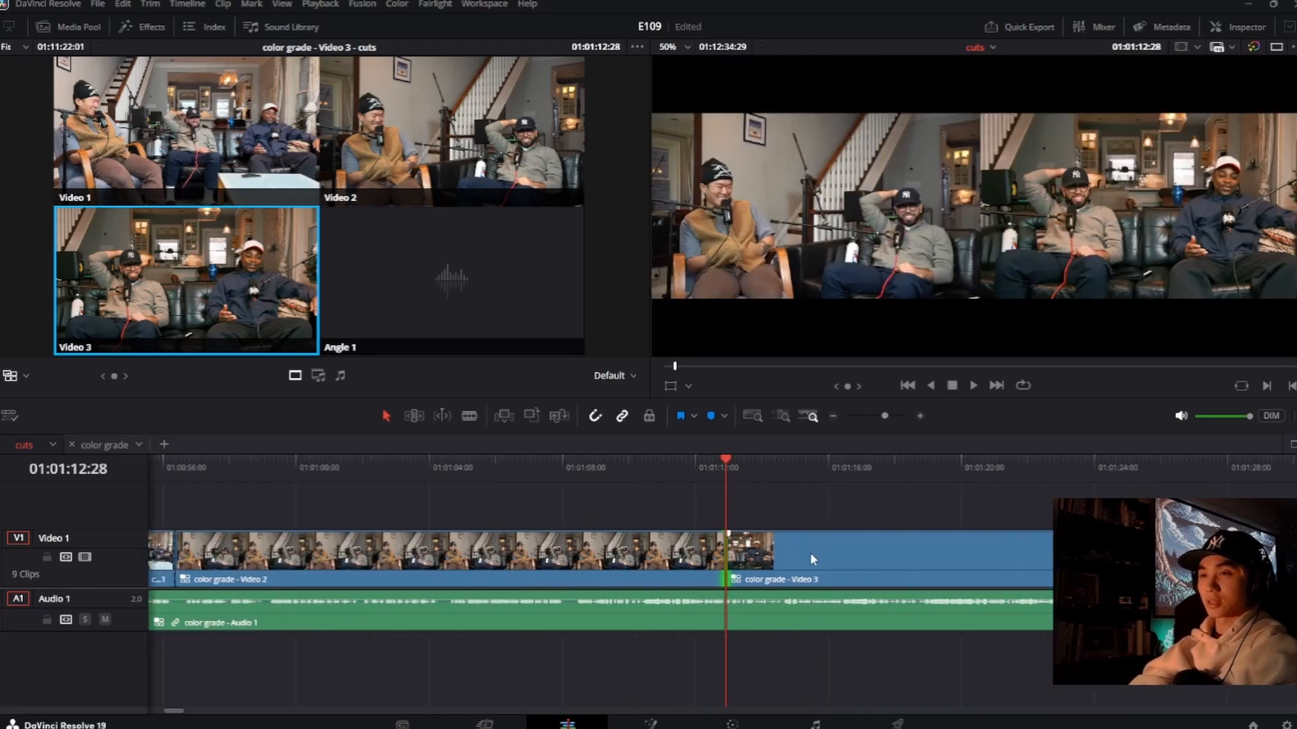
pyautogui.moveTo(729, 561); pyautogui.dragTo(801, 567)
pyautogui.click(715, 481)
pyautogui.press('space')
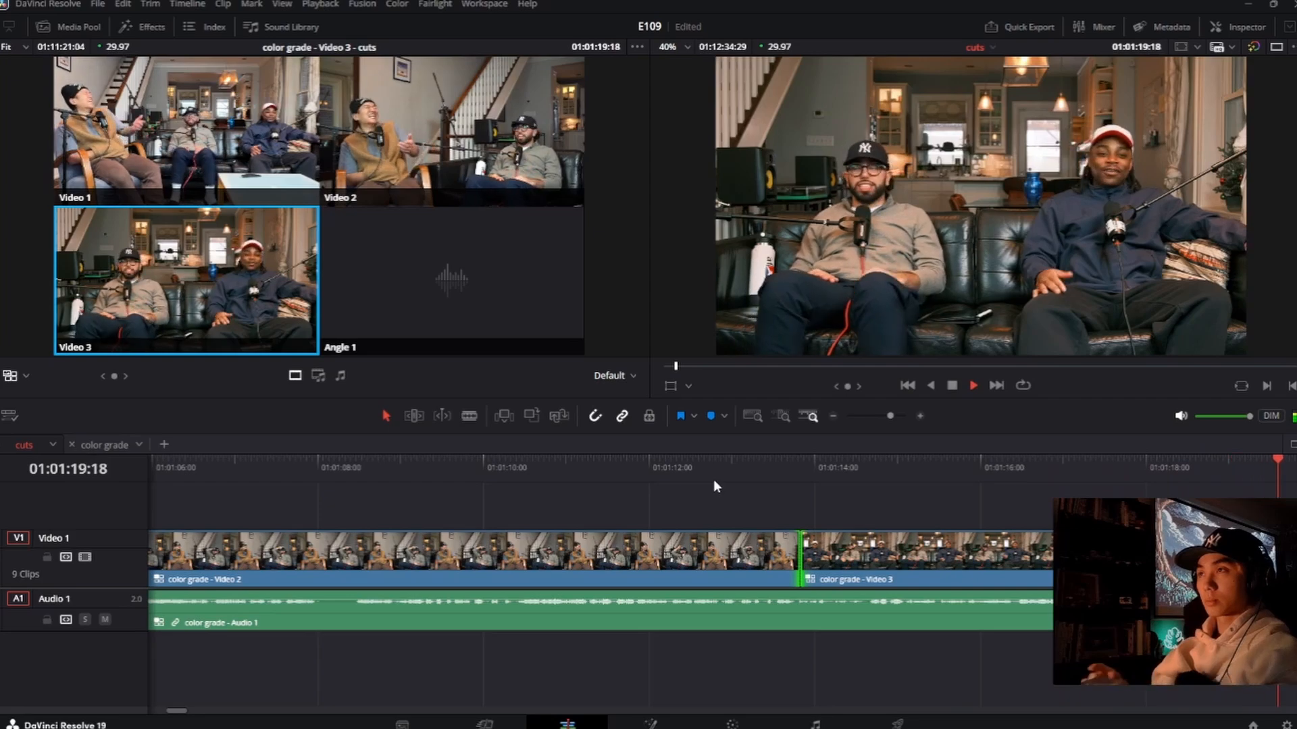
pyautogui.press('space')
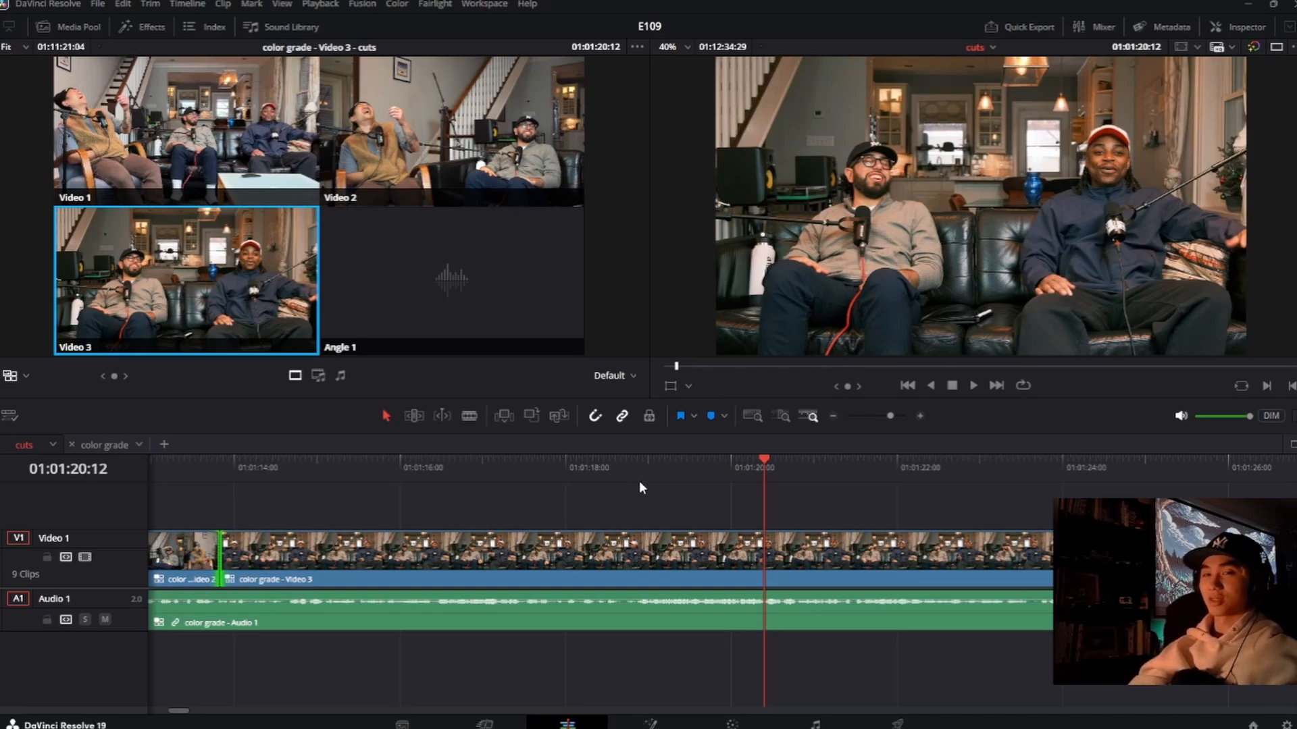
# Step: Play from 01:01:17:02, cut to Video 1 at about 01:01:18:10, and continue to 01:01:22:15
pyautogui.click(488, 477)
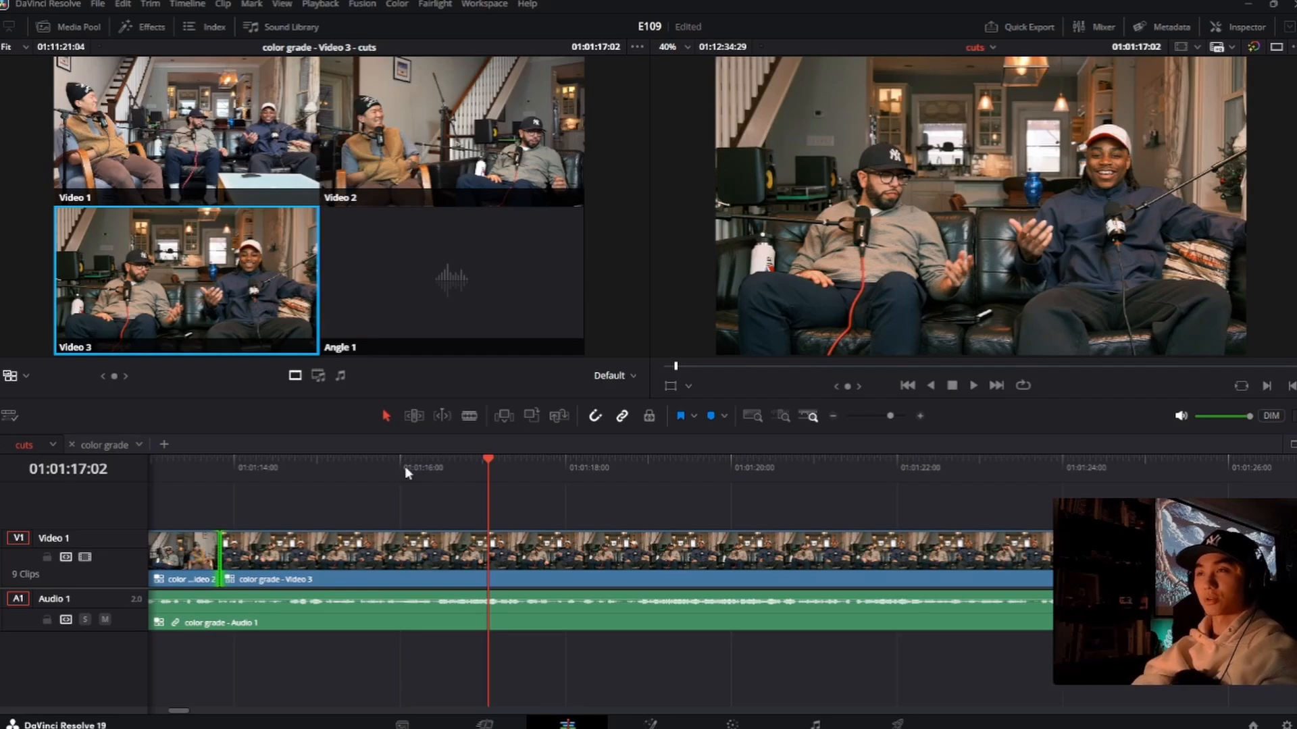
pyautogui.press('space')
pyautogui.press('1')
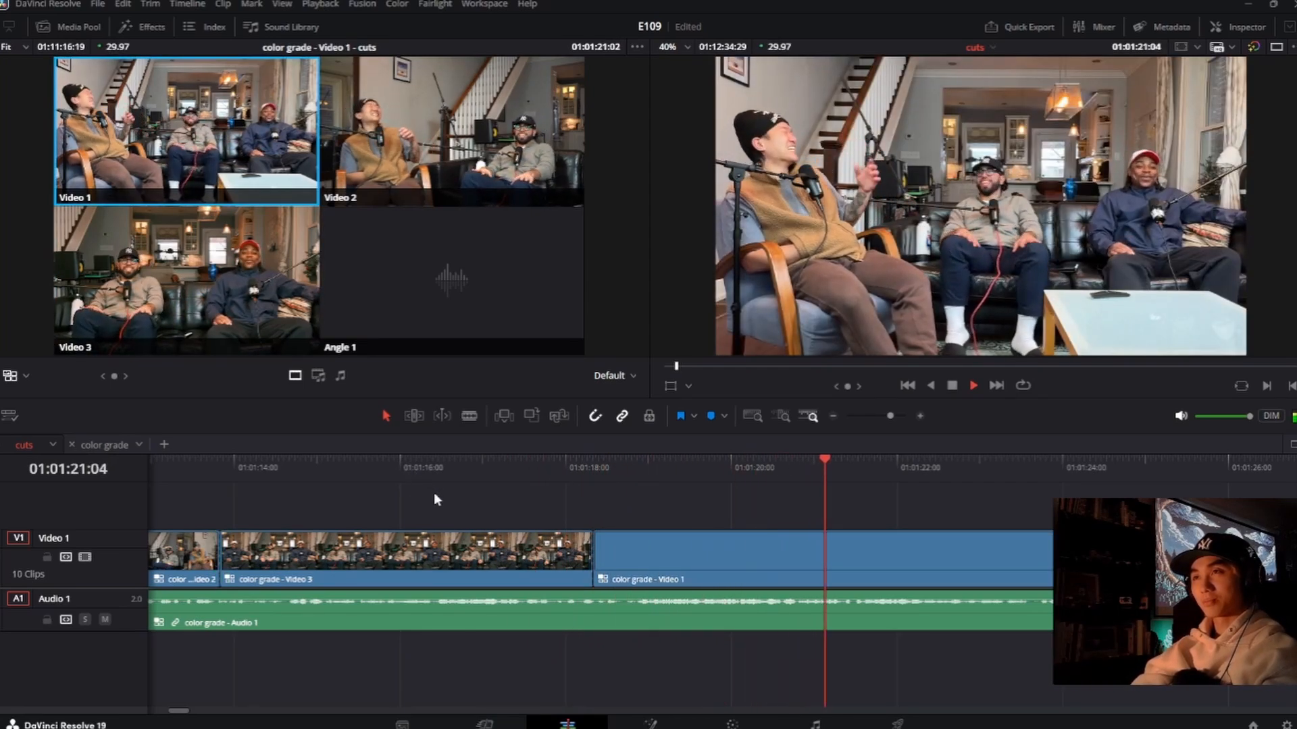
pyautogui.press('space')
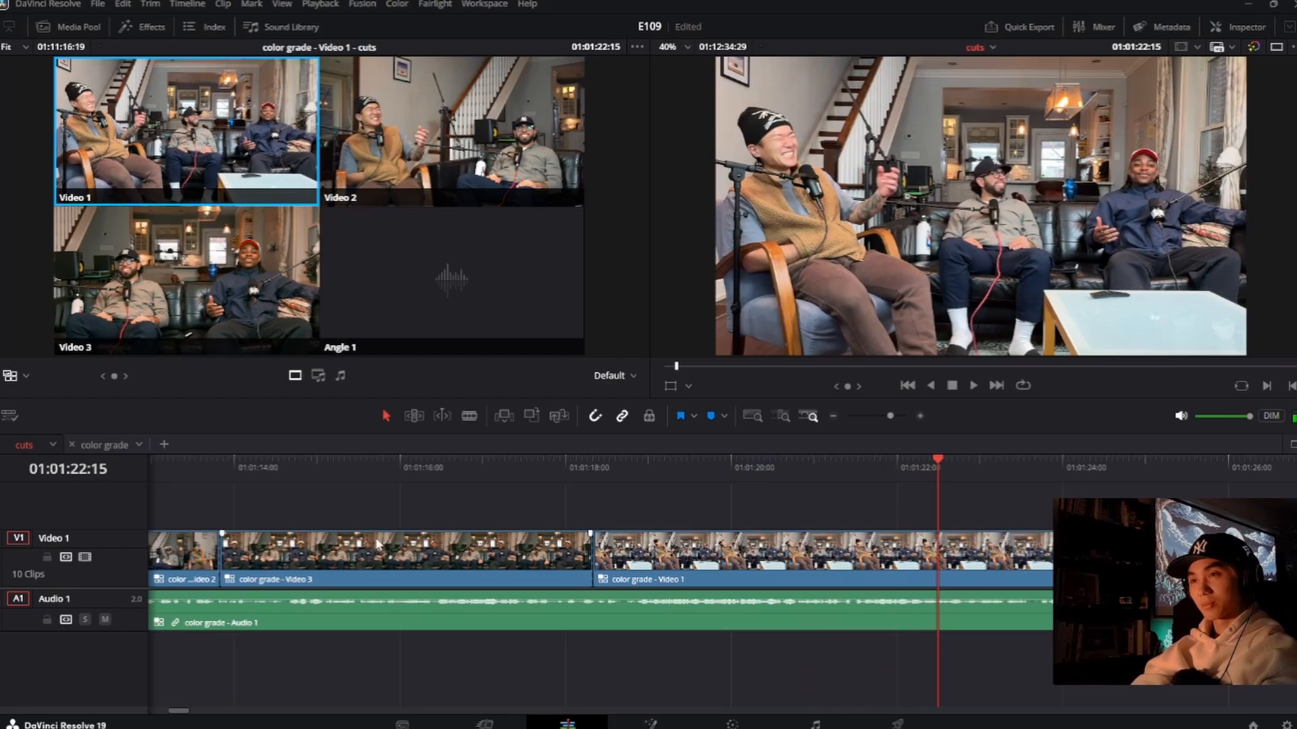
# Step: Roll the cut from Video 3 to Video 1 slightly earlier to about 01:01:18:06 and replay the frames around it
pyautogui.click(525, 477)
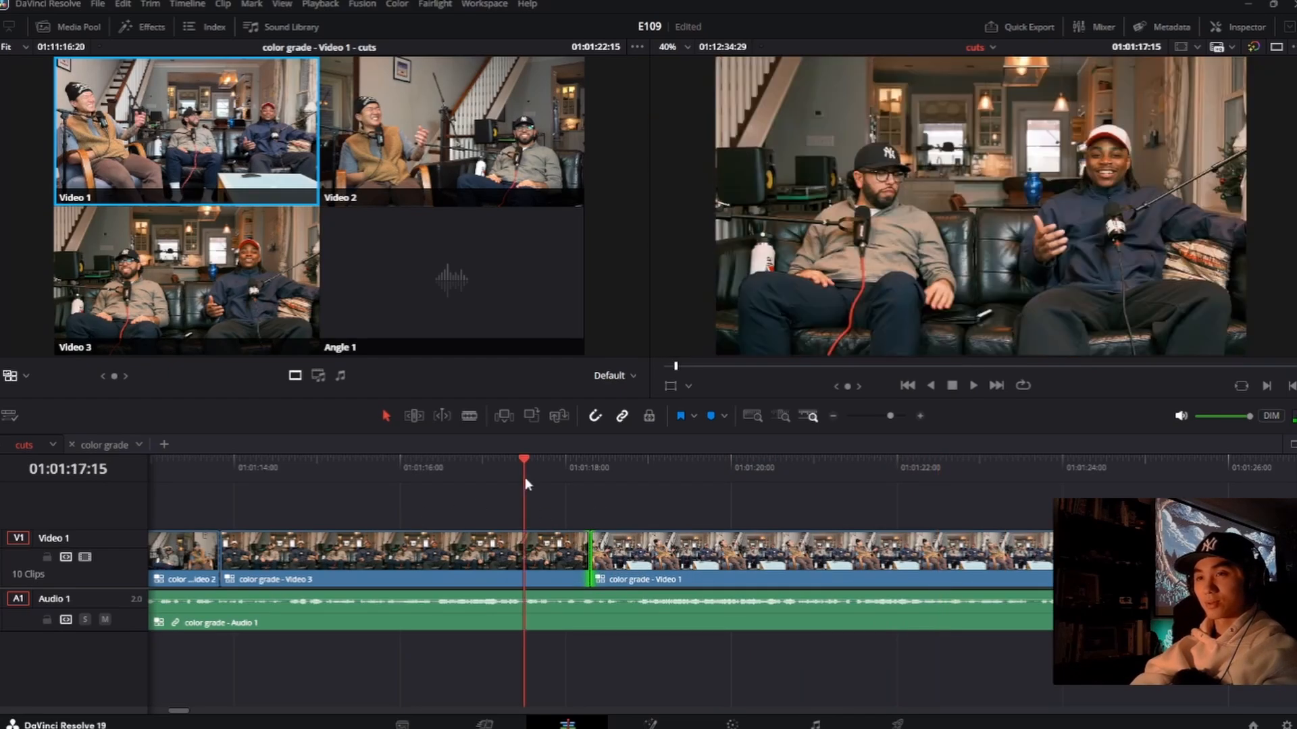
pyautogui.press('space')
pyautogui.press('space')
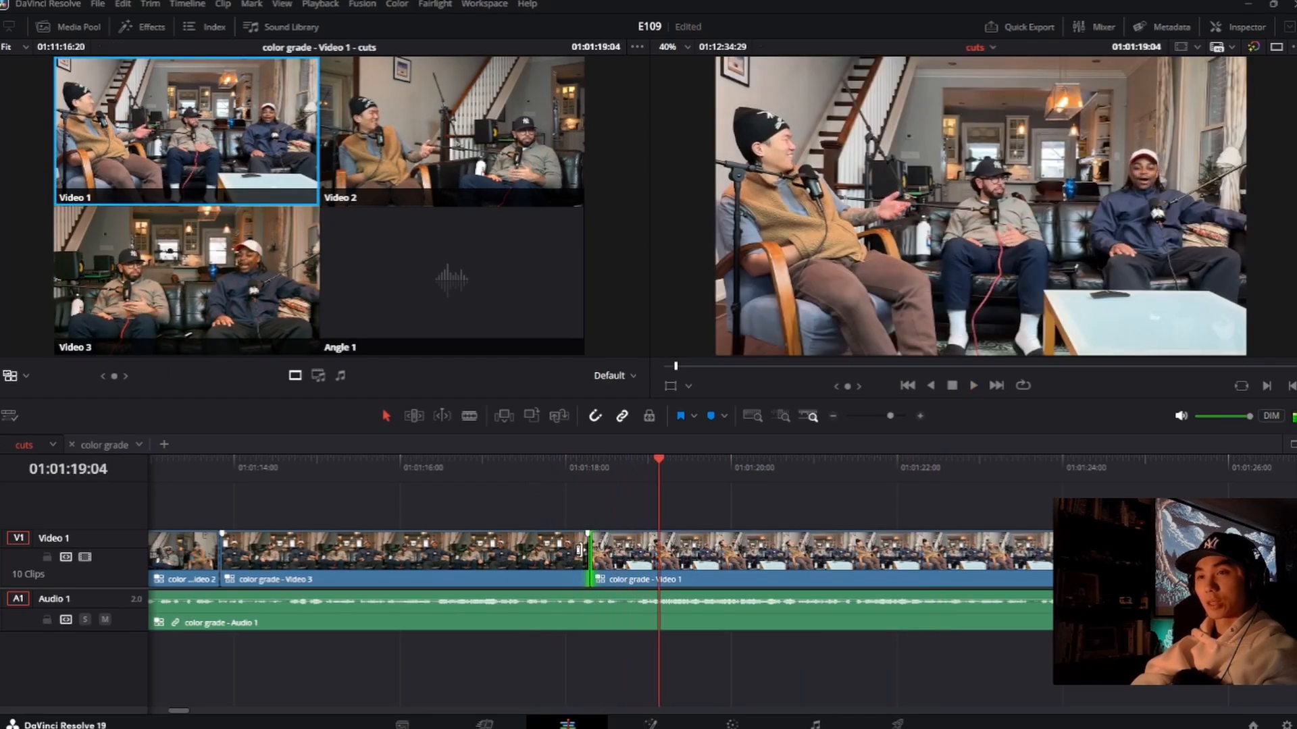
pyautogui.press('space')
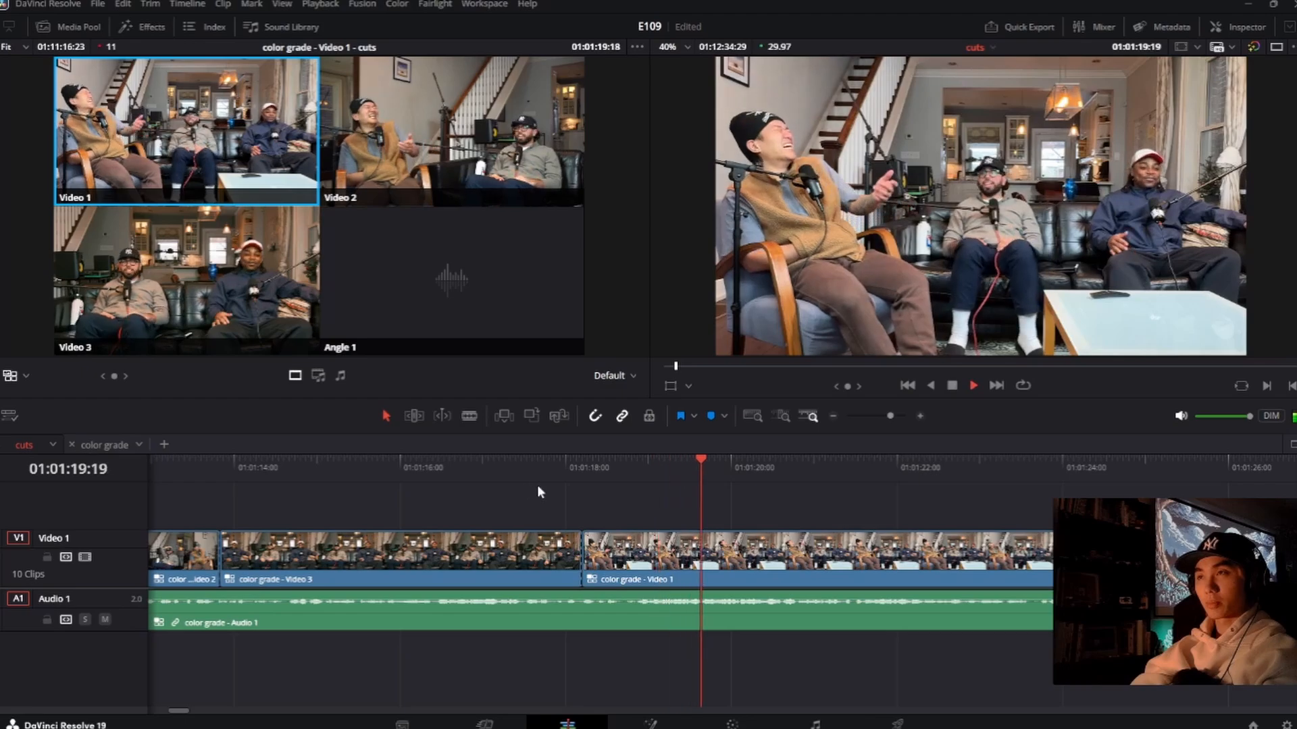
pyautogui.click(552, 478)
pyautogui.press('space')
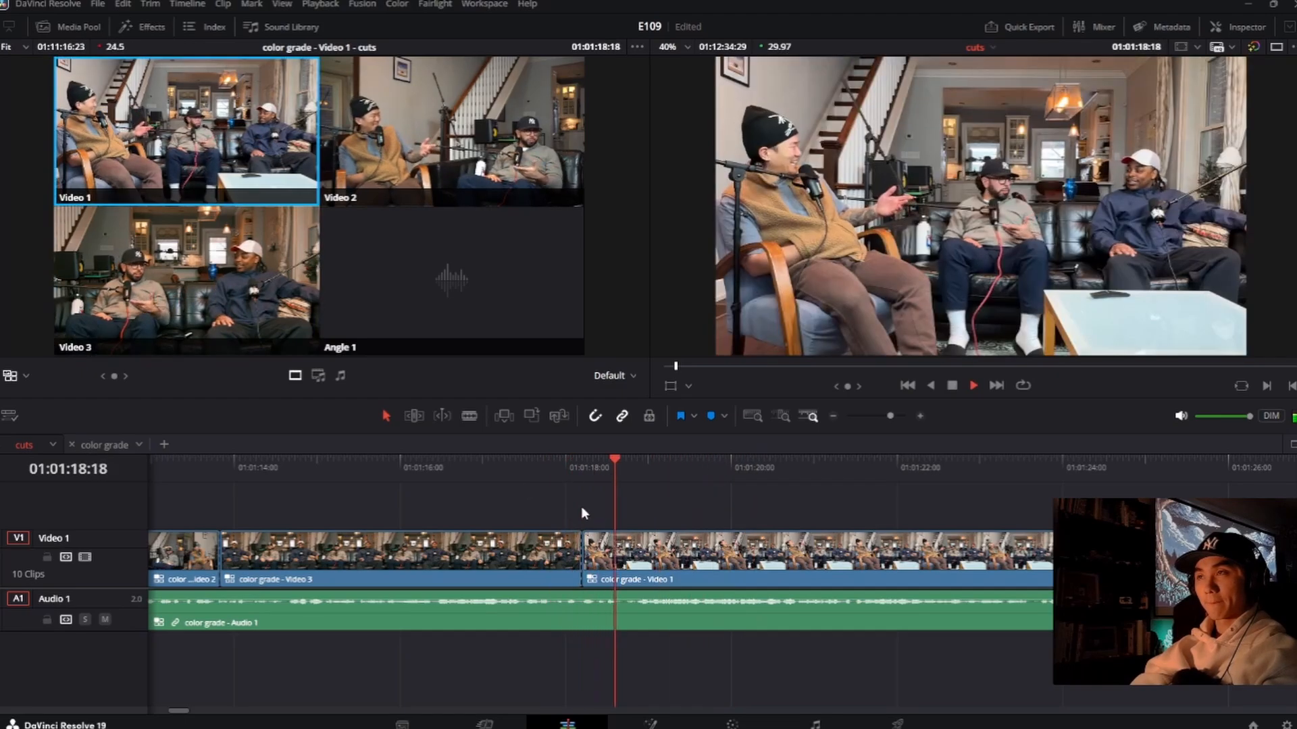
pyautogui.press('space')
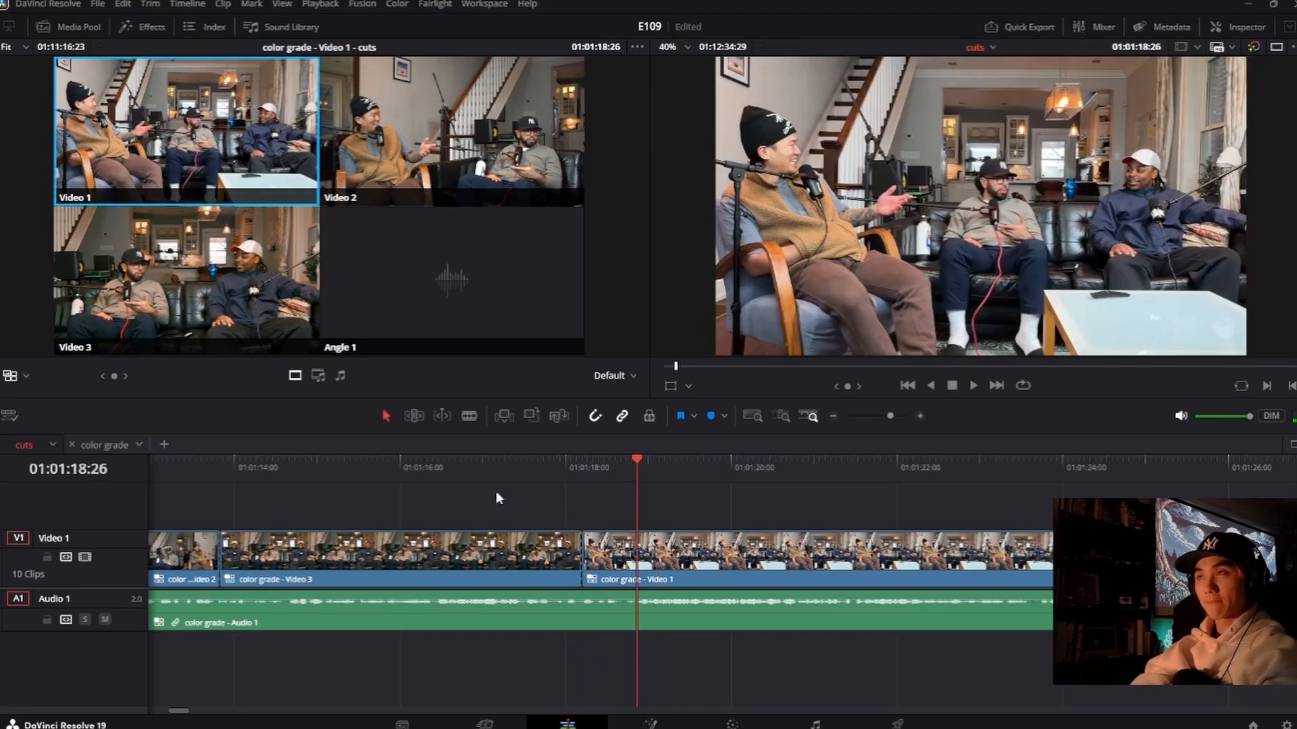
# Step: Play through the Video 1 clip to find the next switch and cut to Video 2 at 01:01:27:03
pyautogui.click(468, 478)
pyautogui.press('space')
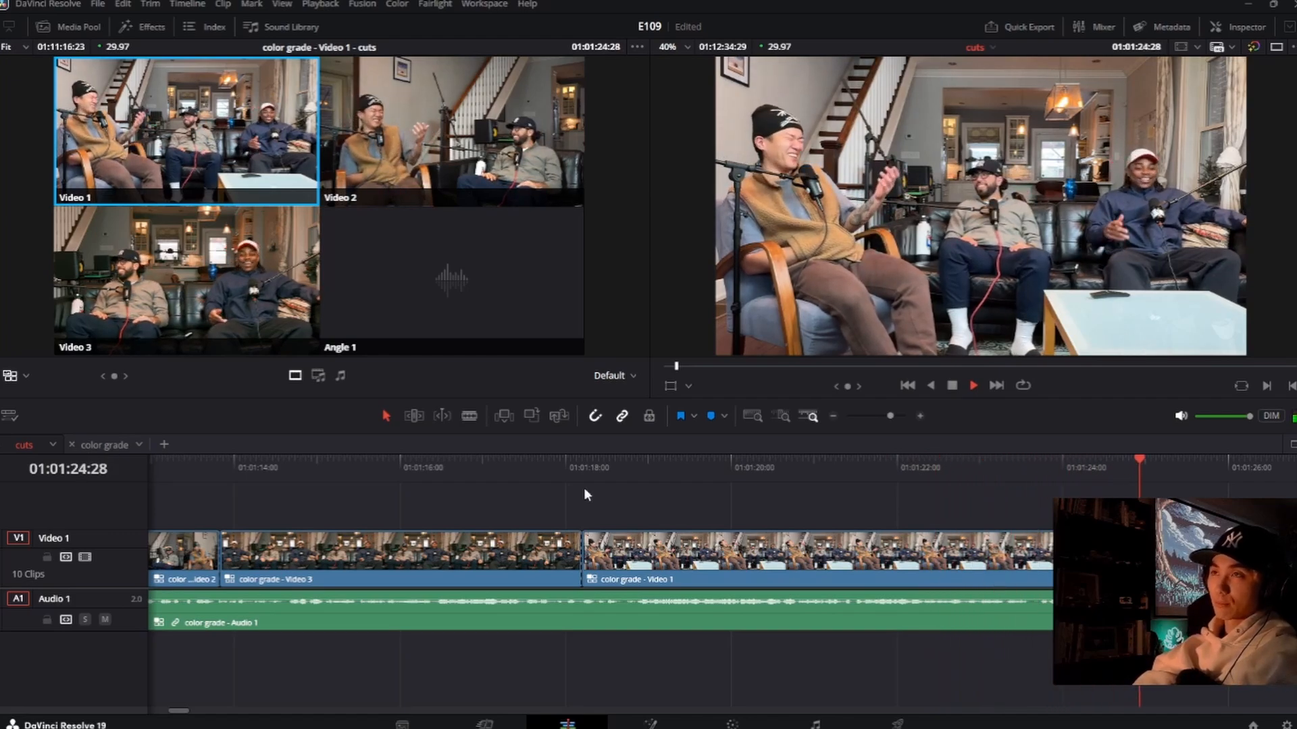
pyautogui.press('space')
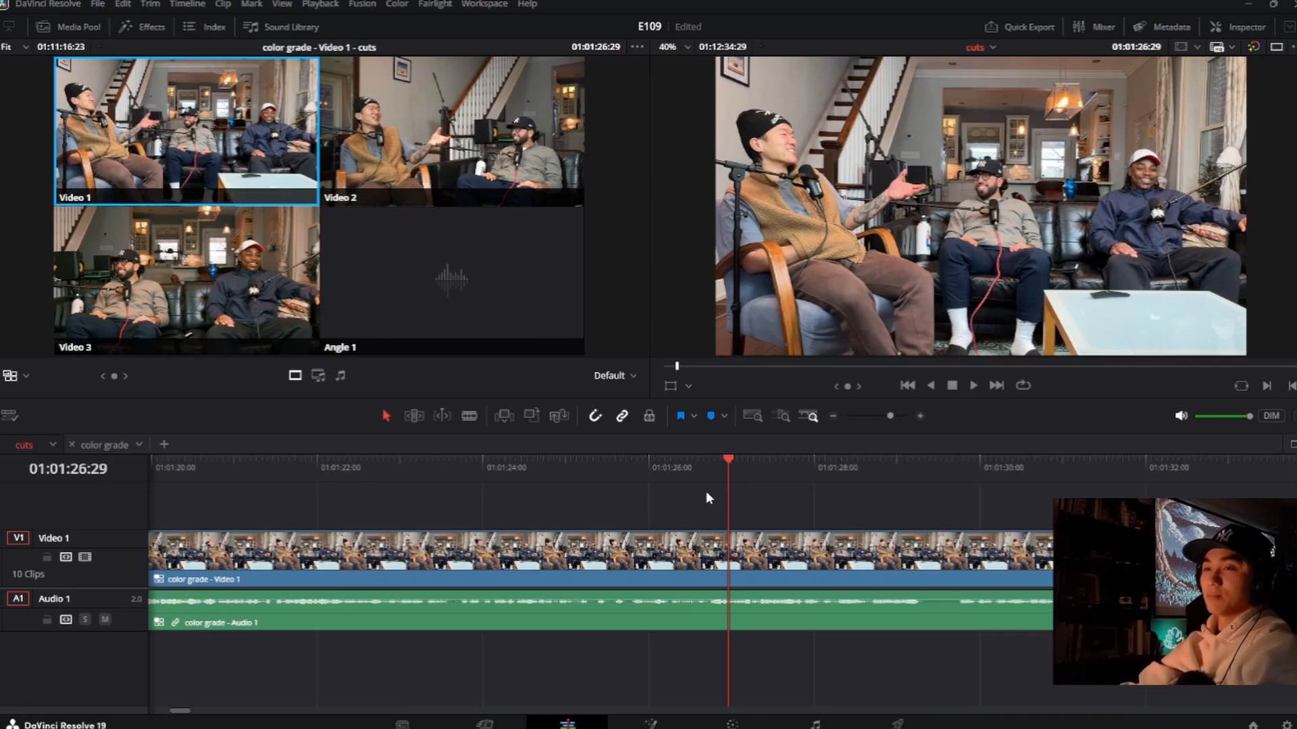
pyautogui.click(692, 469)
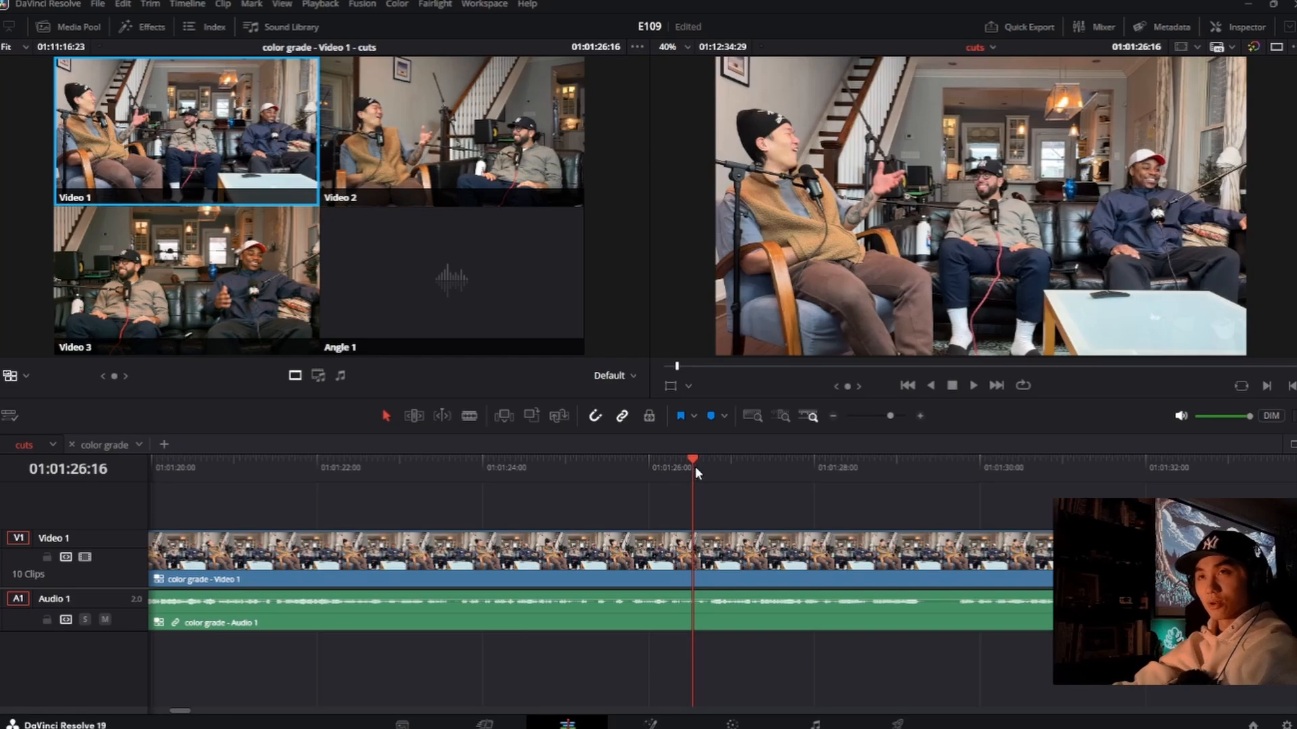
pyautogui.moveTo(696, 468); pyautogui.dragTo(740, 475)
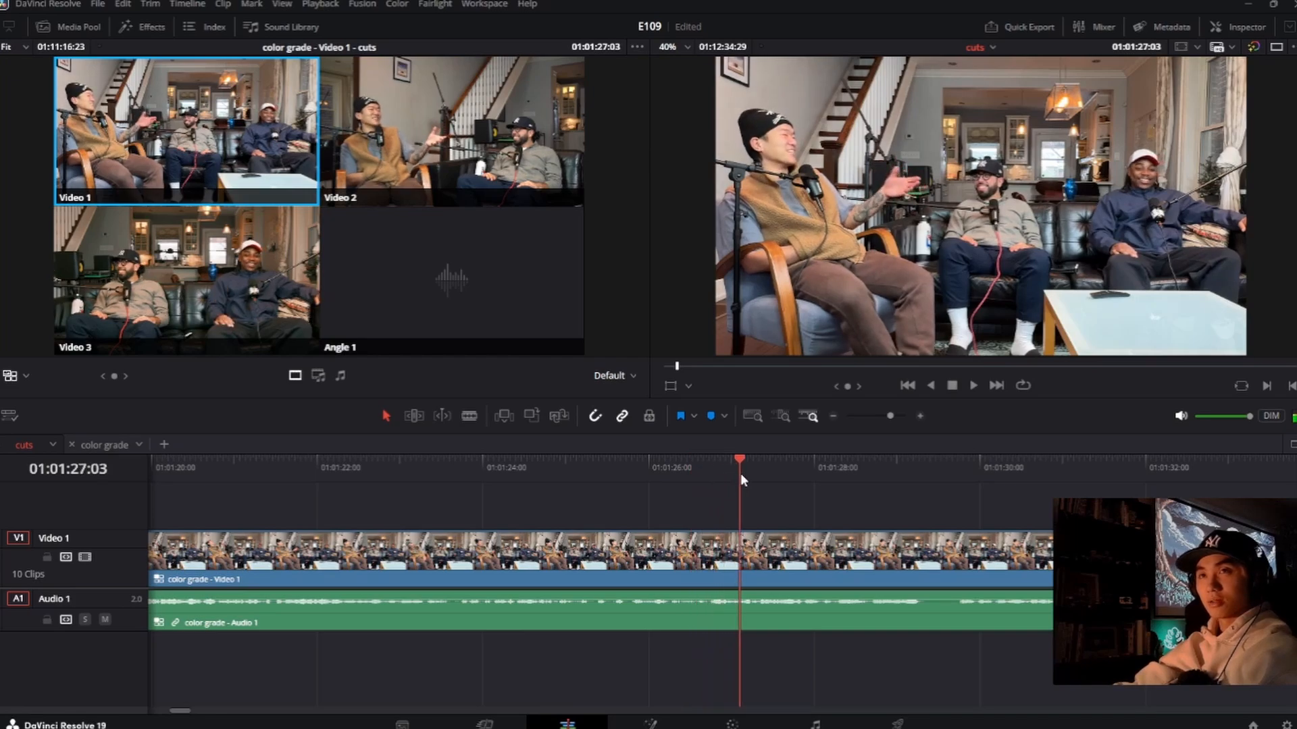
pyautogui.press('2')
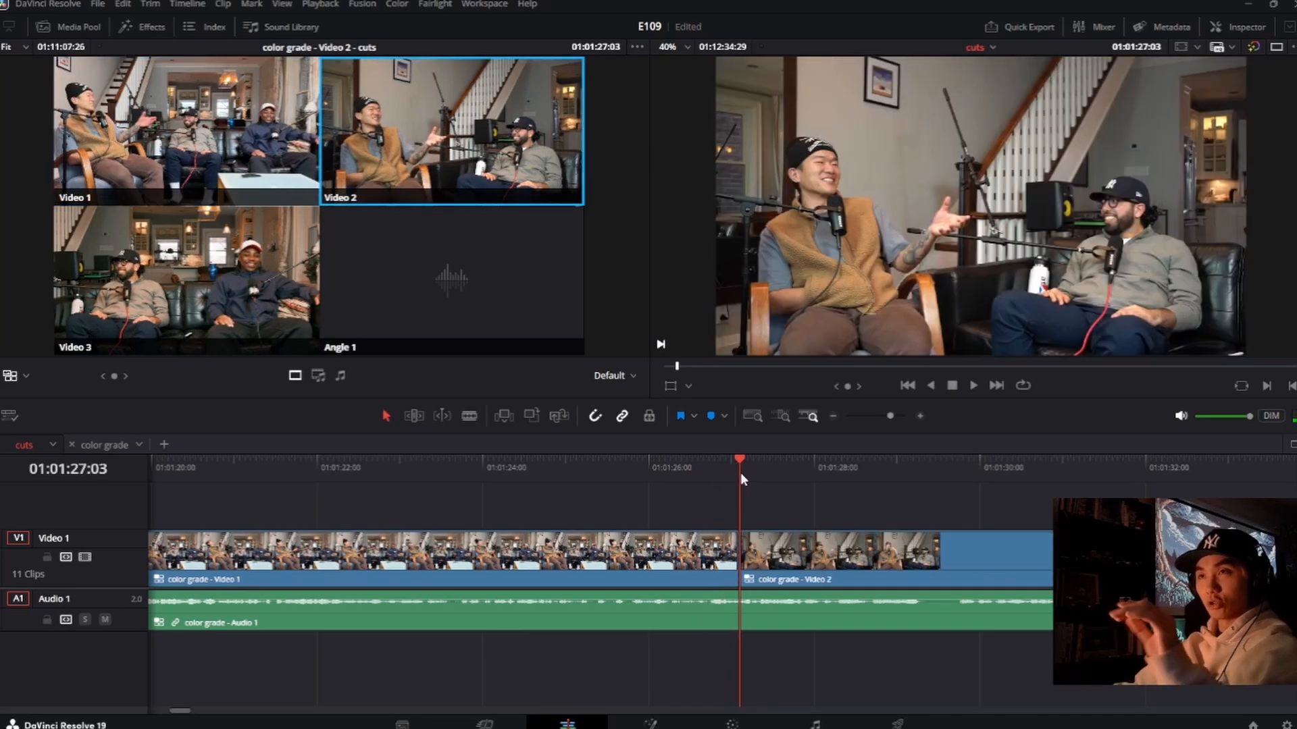
# Step: Roll the cut from Video 1 to Video 2 later to about 01:01:27:10 and play through it to 01:01:32:27
pyautogui.press('Left')
pyautogui.press('Left')
pyautogui.press('Left')
pyautogui.moveTo(721, 468); pyautogui.dragTo(725, 467)
pyautogui.press('space')
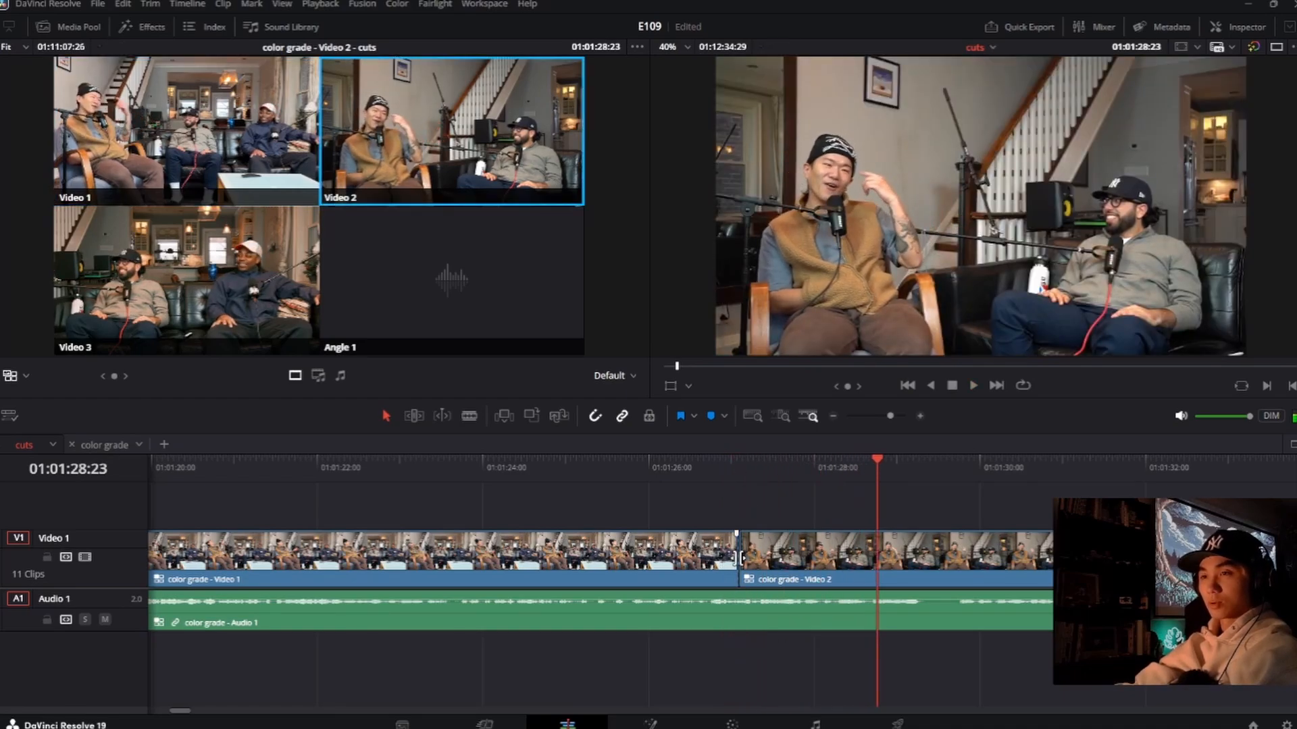
pyautogui.moveTo(740, 557); pyautogui.dragTo(758, 558)
pyautogui.click(686, 473)
pyautogui.press('space')
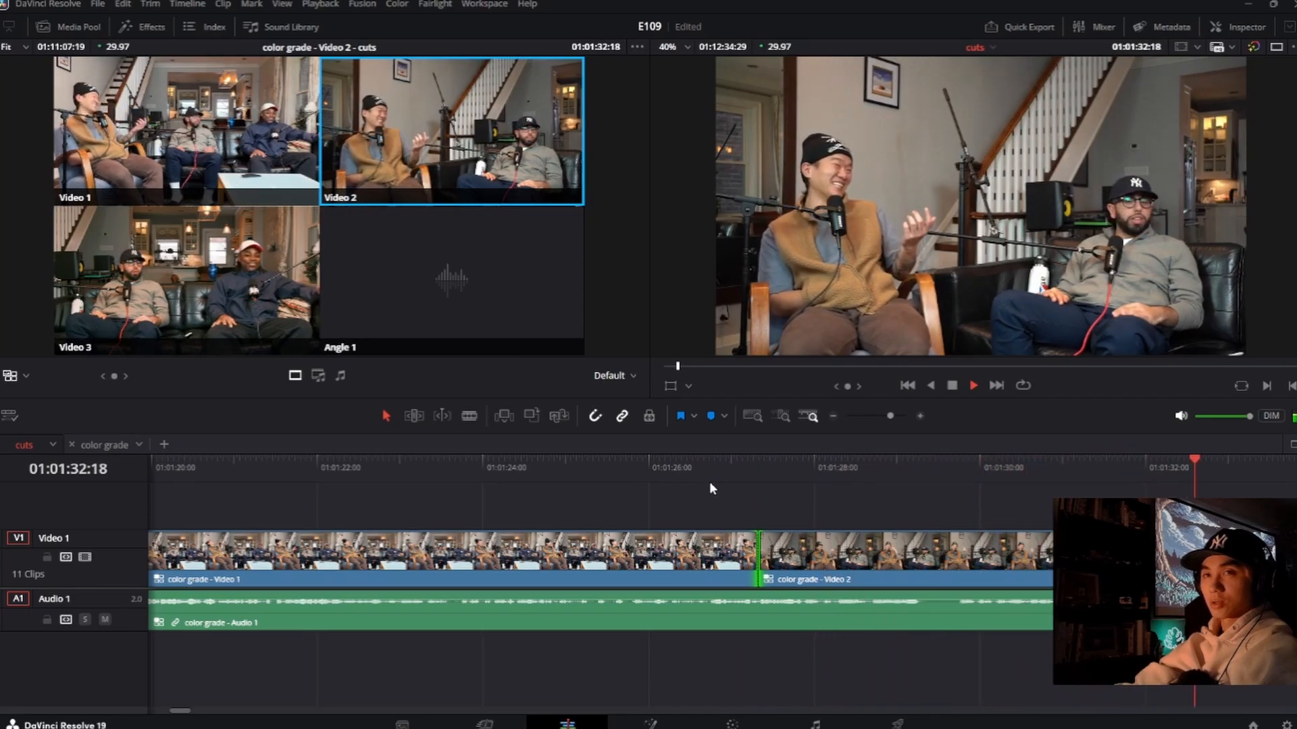
pyautogui.press('space')
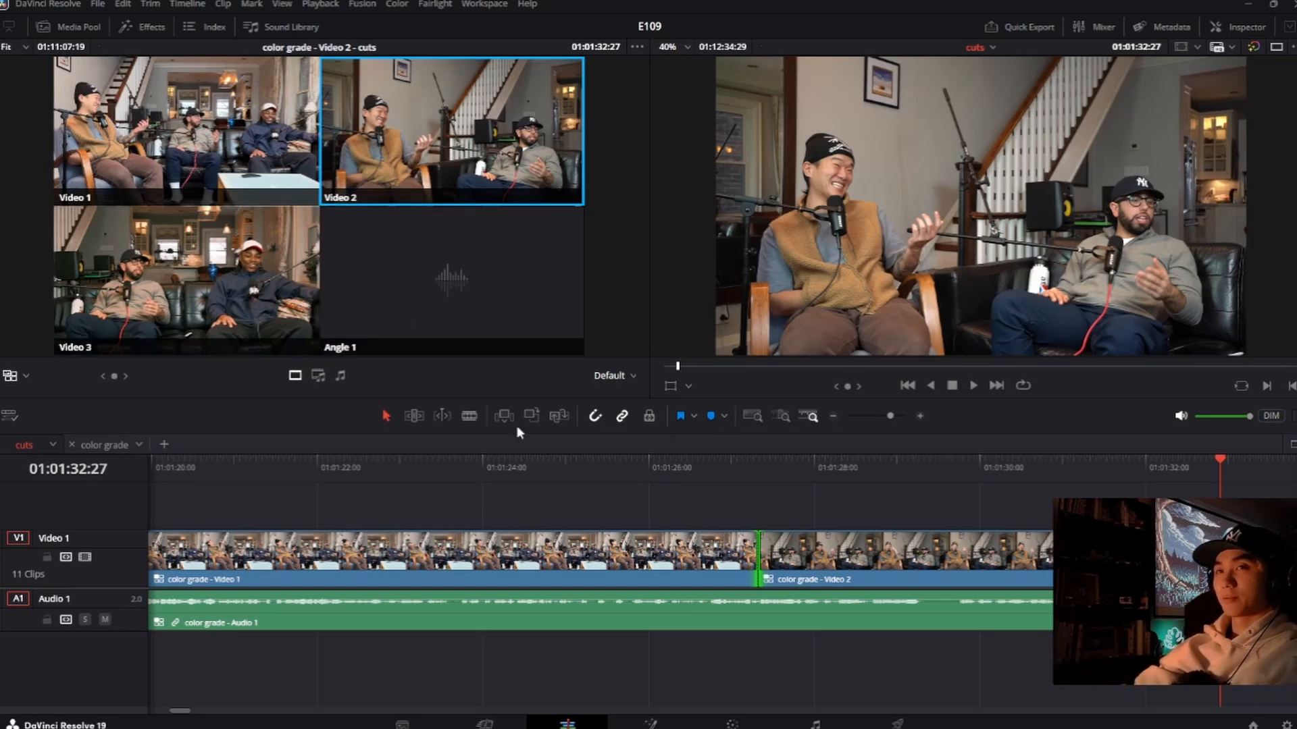
# Step: Continue playback to about 01:01:36:24 and cut to Video 3 at 01:01:36:18
pyautogui.press('space')
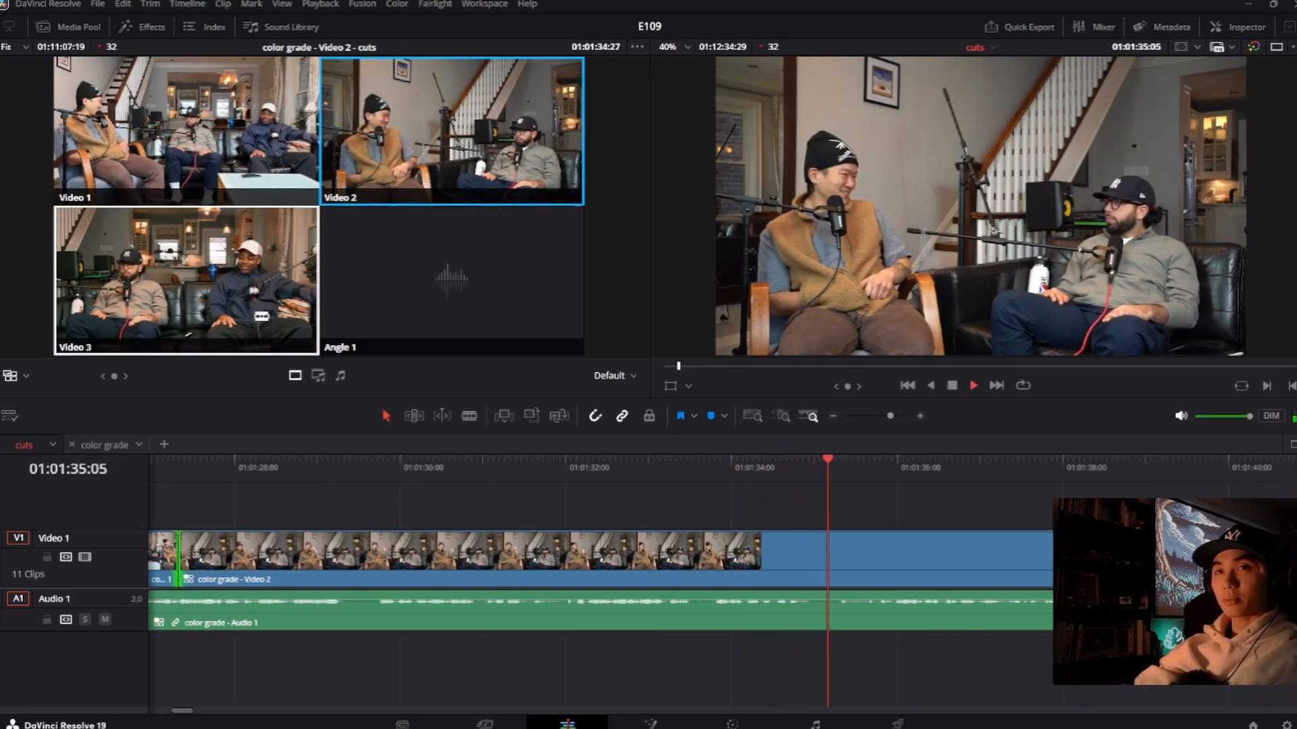
pyautogui.press('space')
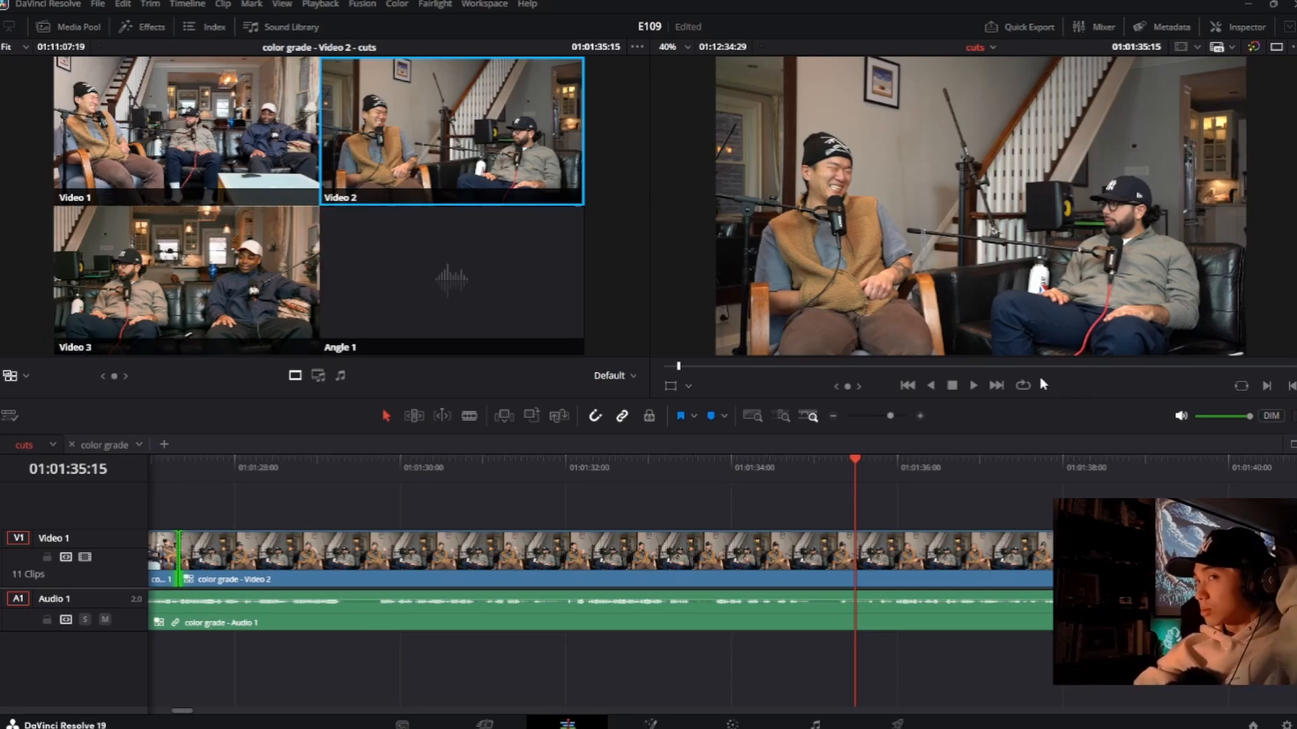
pyautogui.press('space')
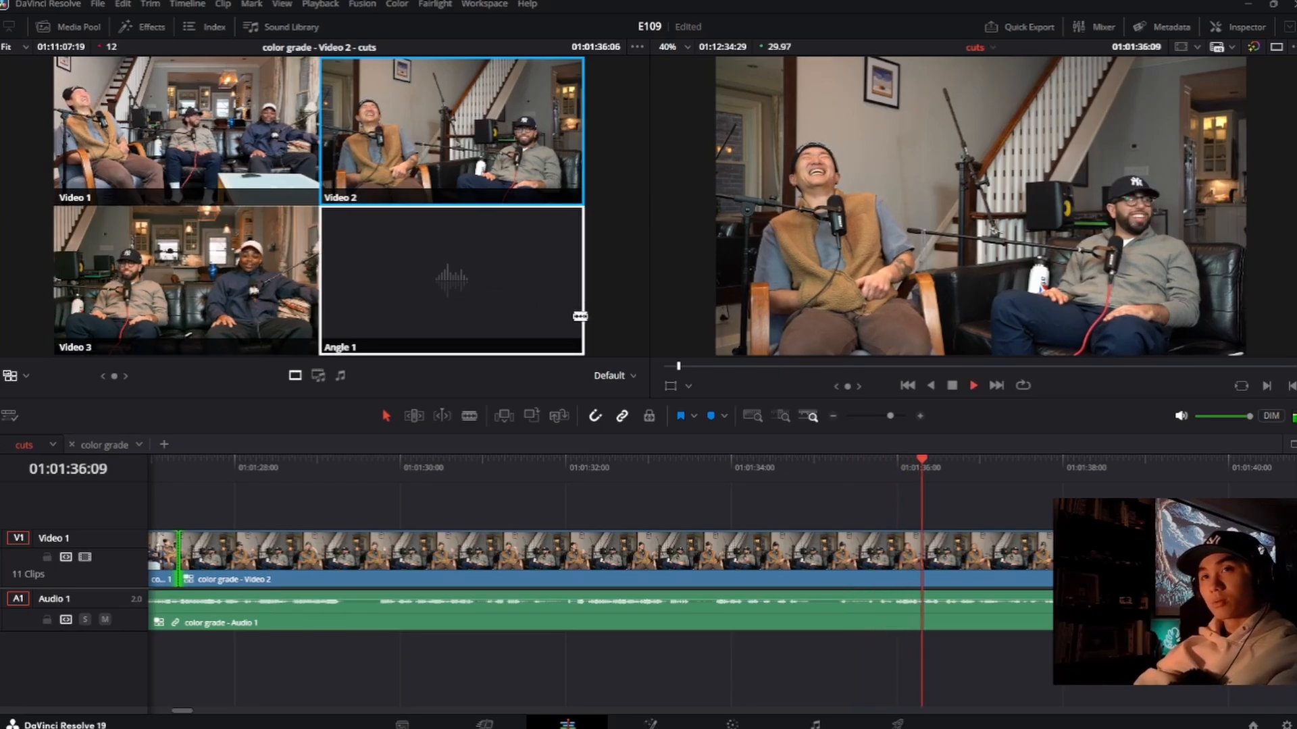
pyautogui.press('space')
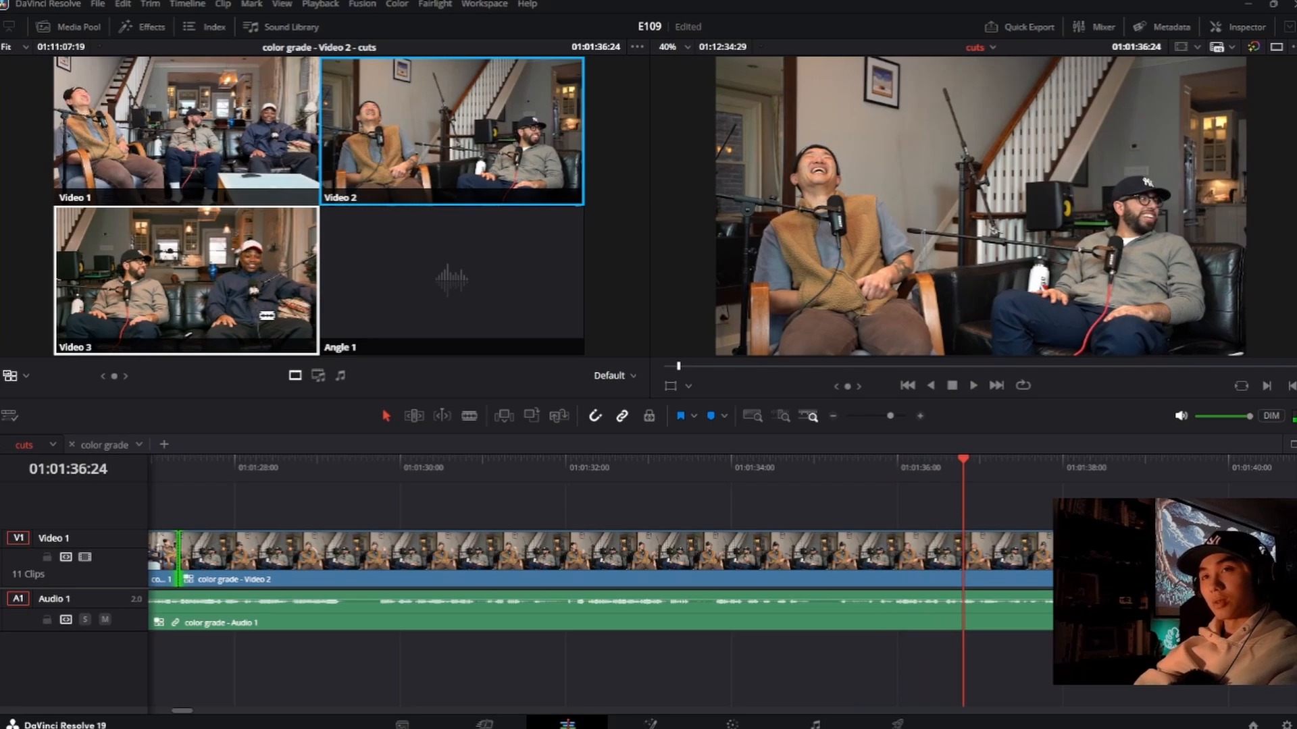
pyautogui.click(946, 466)
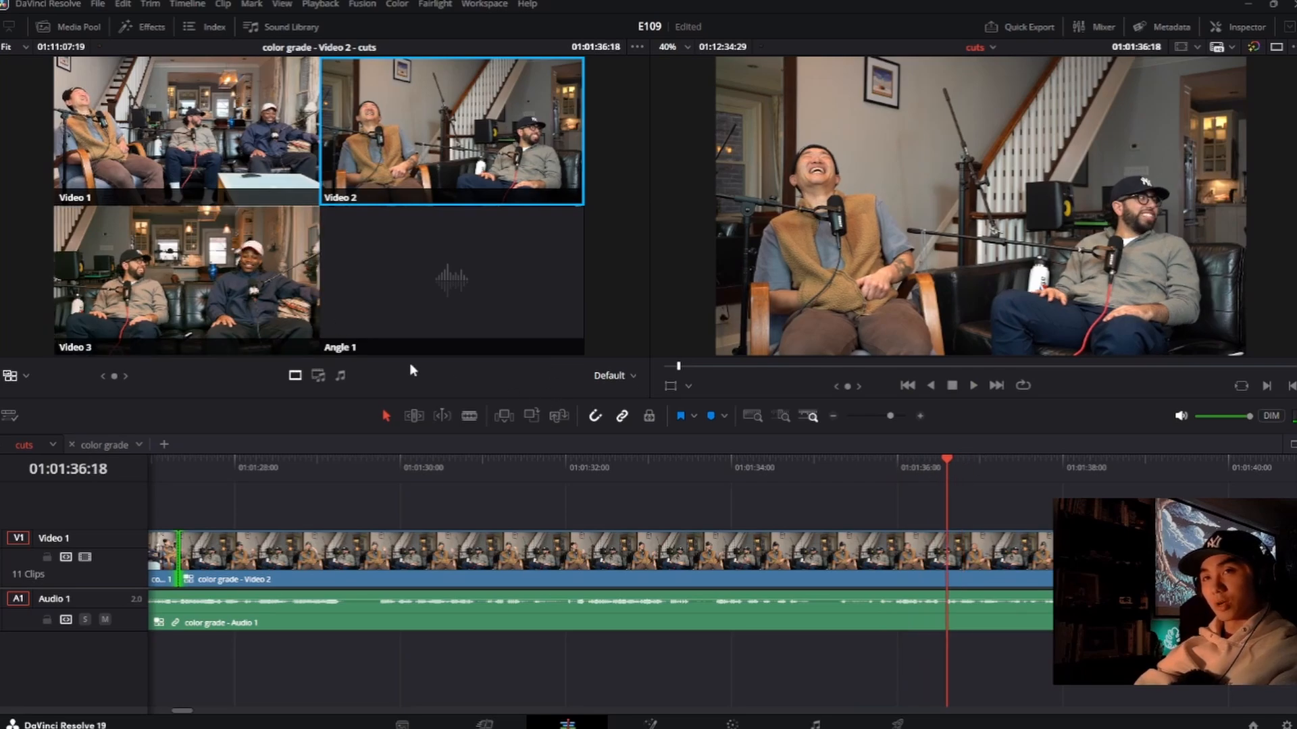
pyautogui.press('3')
# Step: Play from 01:01:34:25 through the new Video 3 clip to find the next switch and cut to Video 2 at 01:01:42:27
pyautogui.click(801, 466)
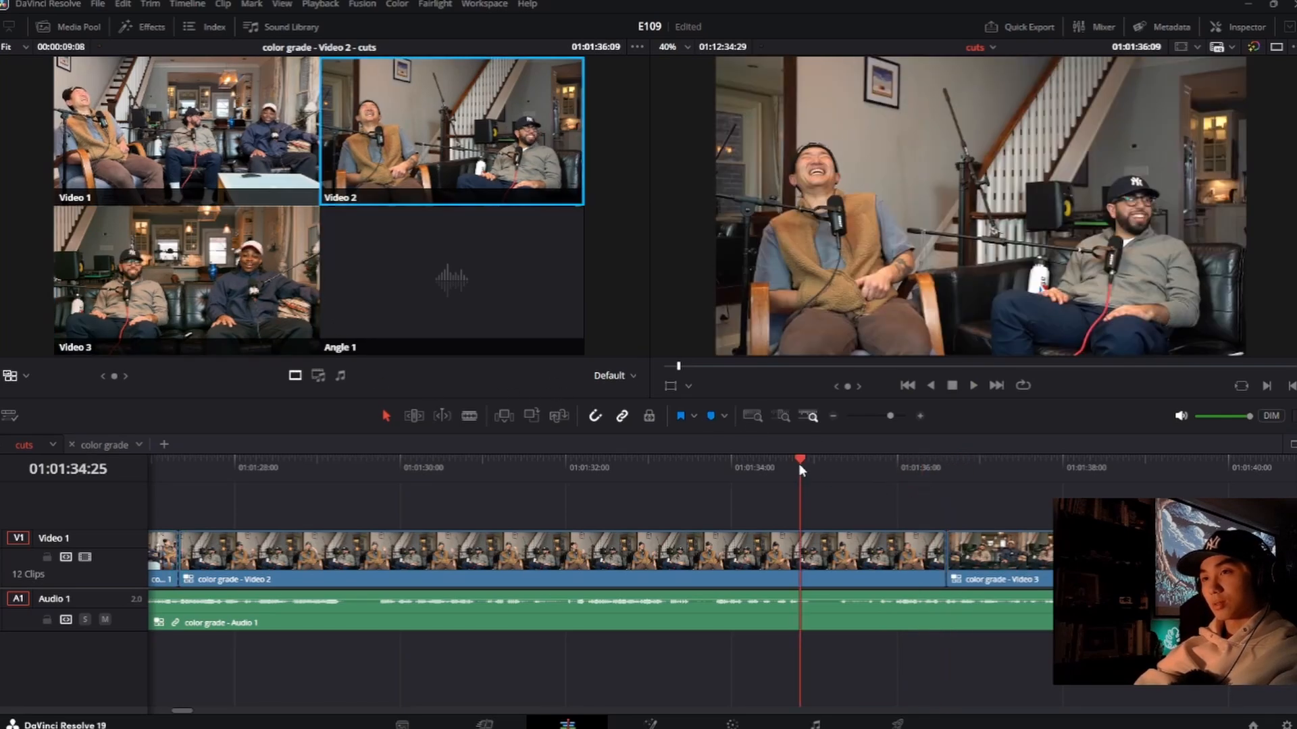
pyautogui.press('space')
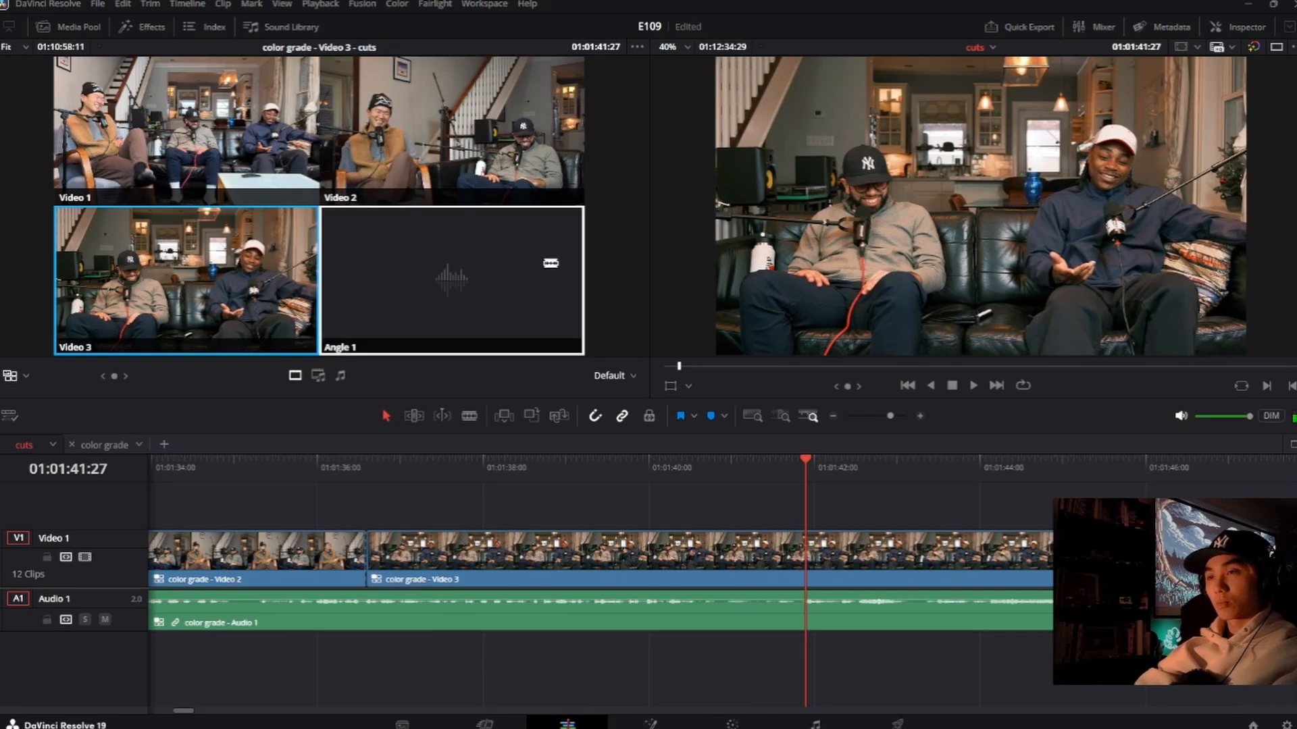
pyautogui.press('space')
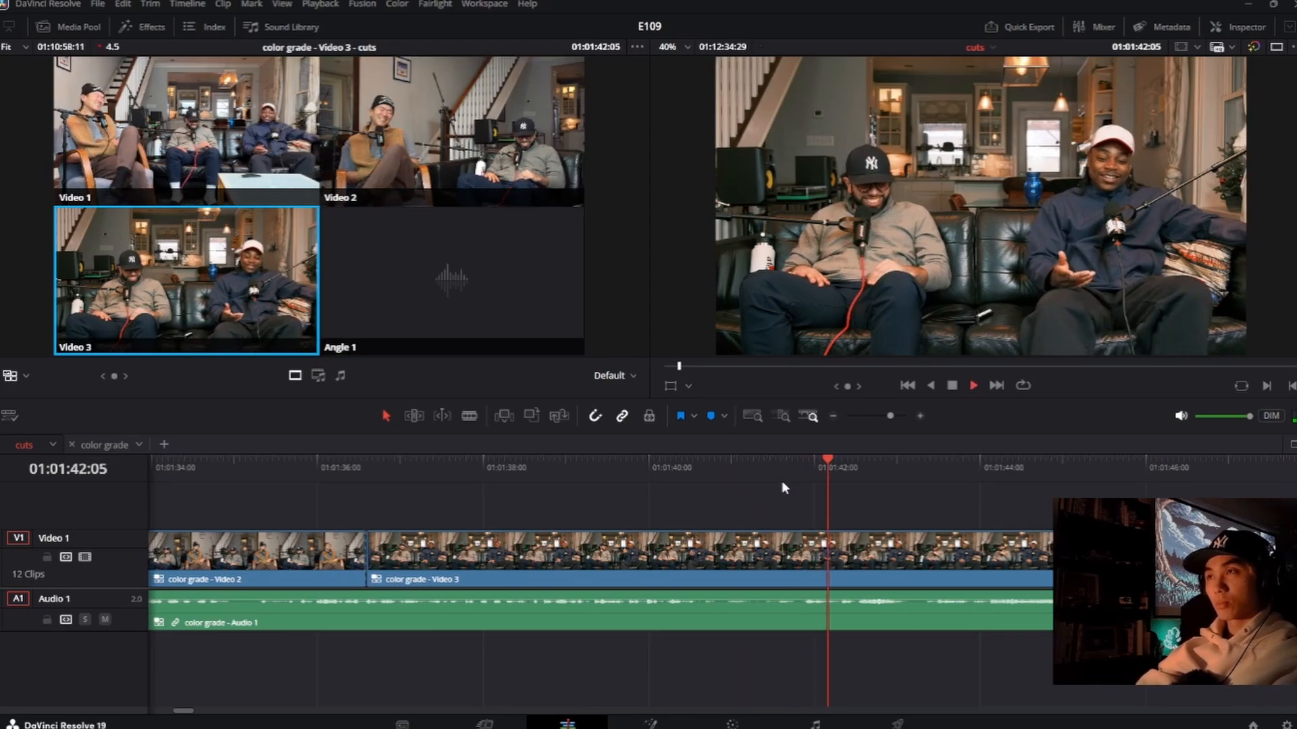
pyautogui.press('space')
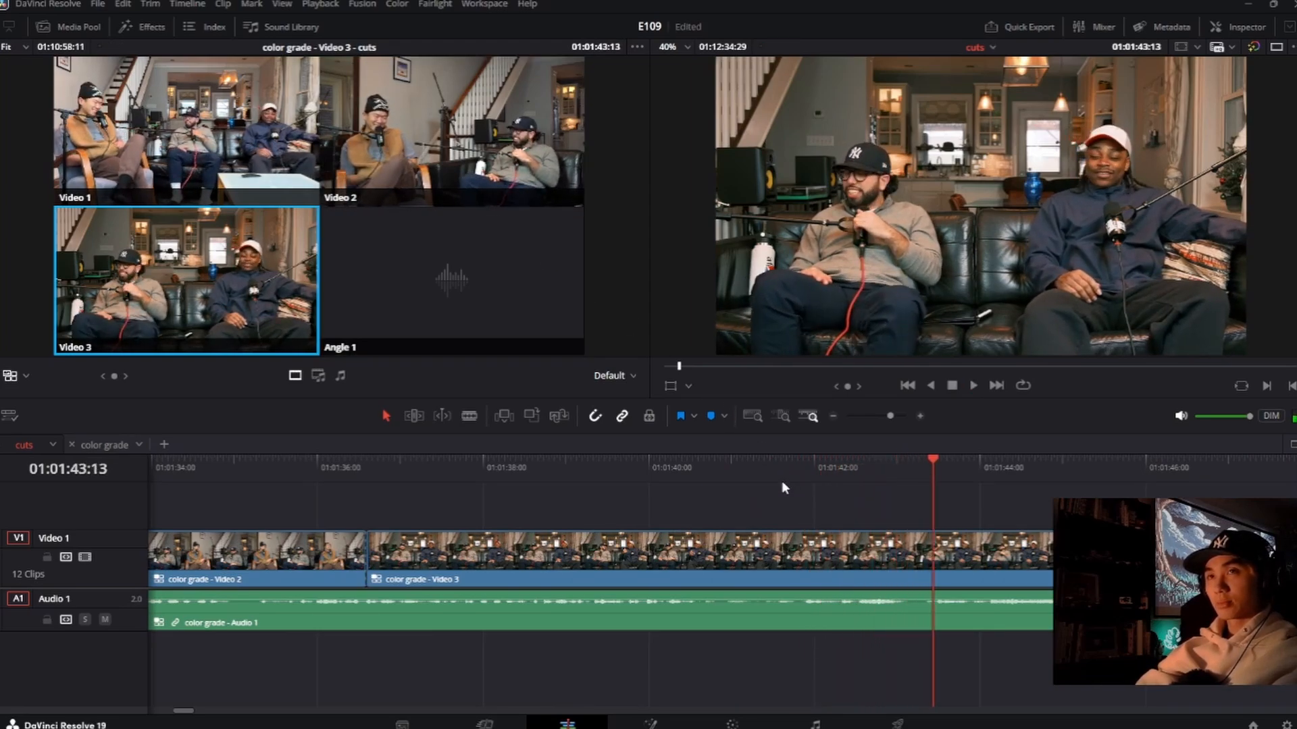
pyautogui.click(845, 467)
pyautogui.press('space')
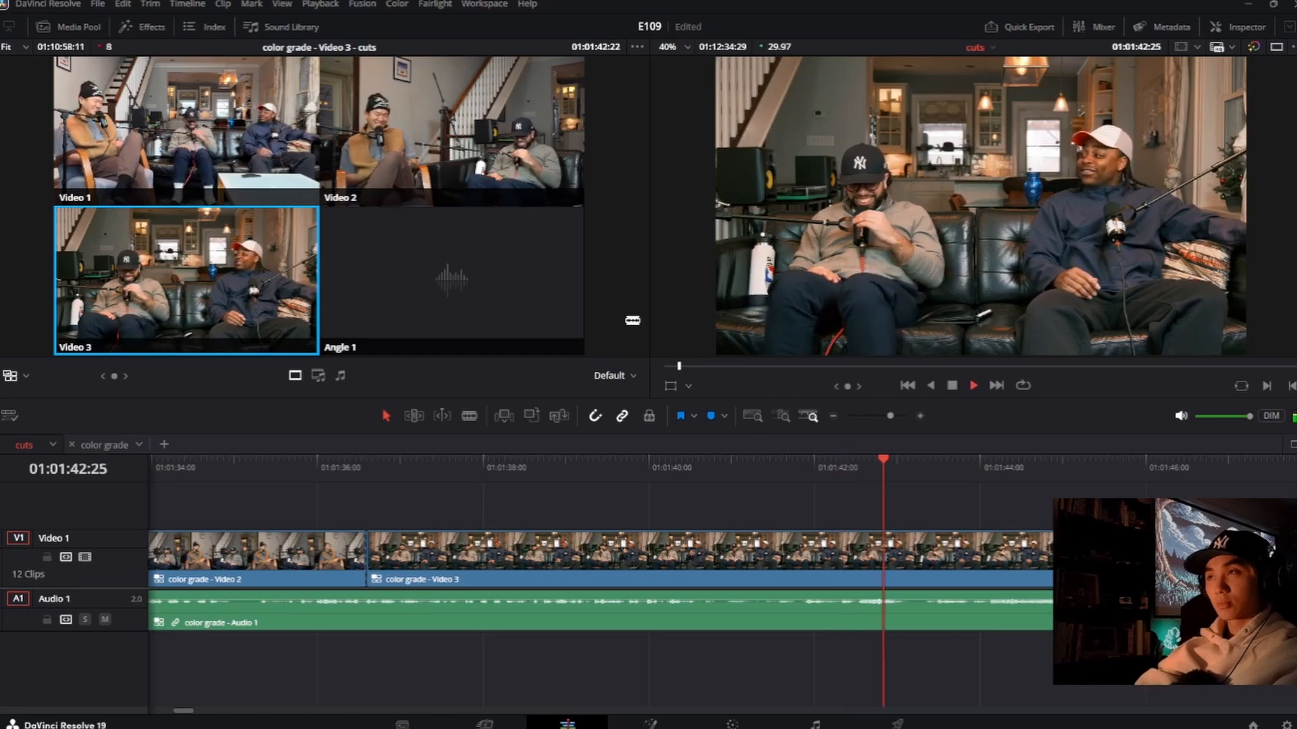
pyautogui.press('space')
pyautogui.click(489, 129)
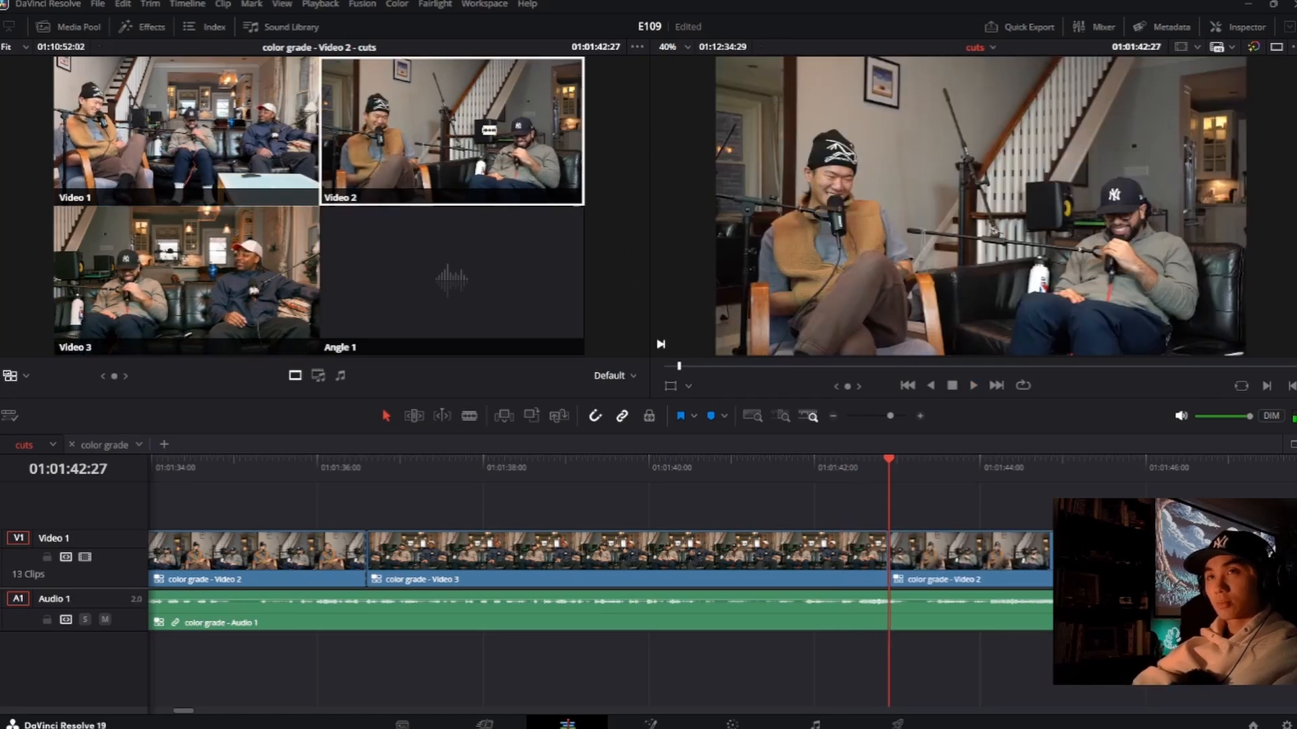
# Step: Replay the switch from Video 3 to Video 2 and roll that cut later to about 01:01:43:05
pyautogui.click(789, 474)
pyautogui.press('space')
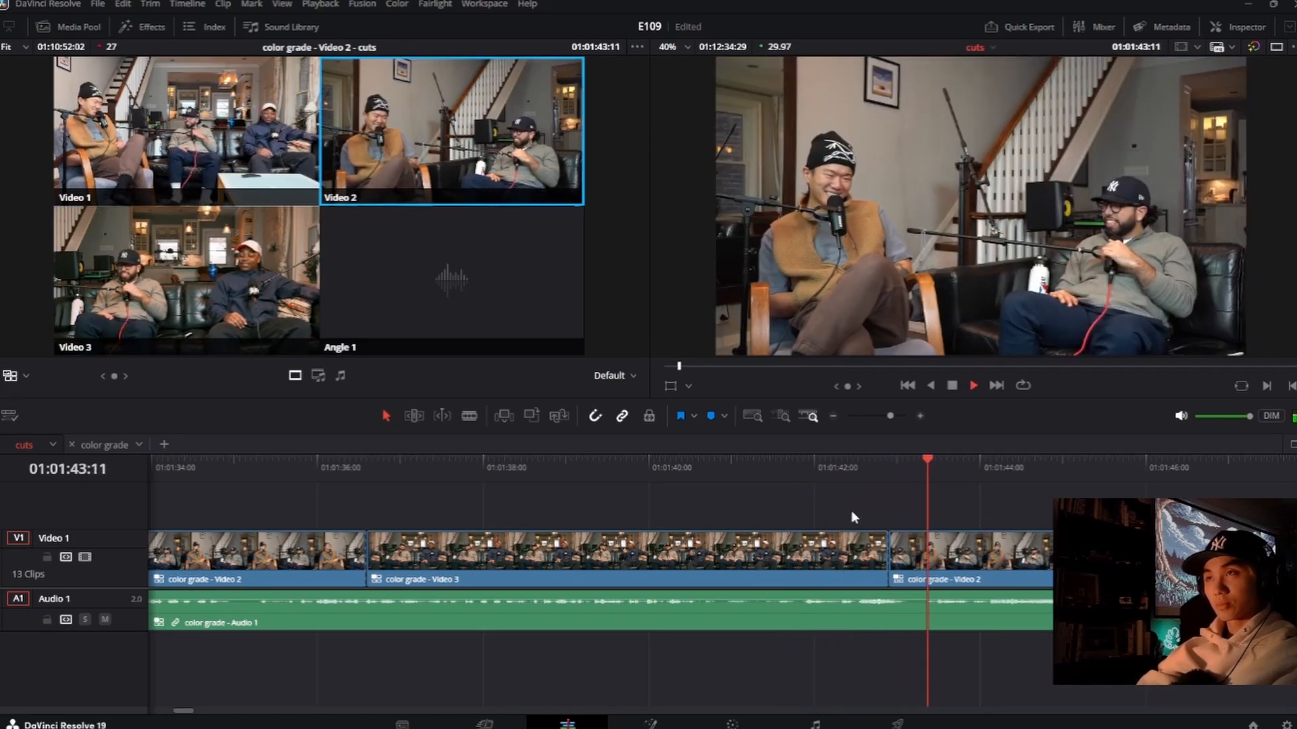
pyautogui.press('space')
pyautogui.moveTo(889, 559); pyautogui.dragTo(910, 559)
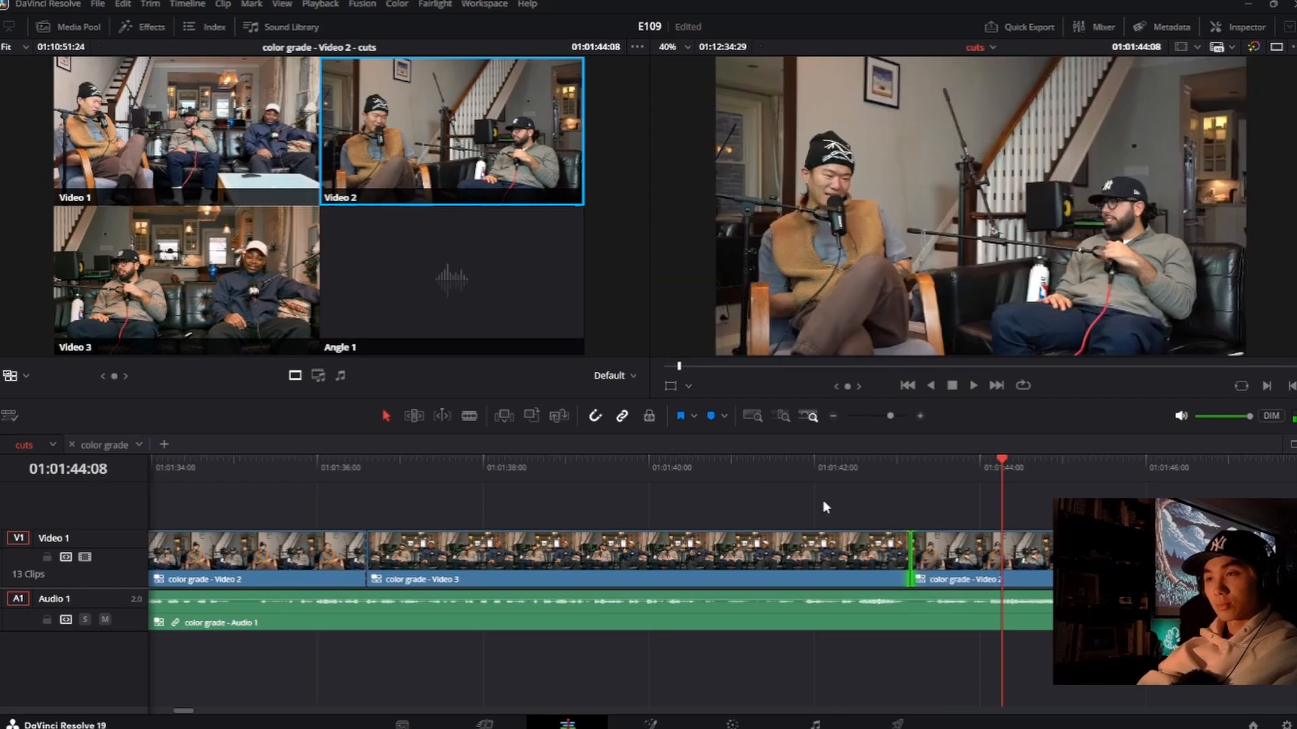
# Step: Play through the Video 2 clip, recheck the moments around 01:01:51:15, and cut to Video 3 at 01:01:52:02
pyautogui.click(812, 481)
pyautogui.press('space')
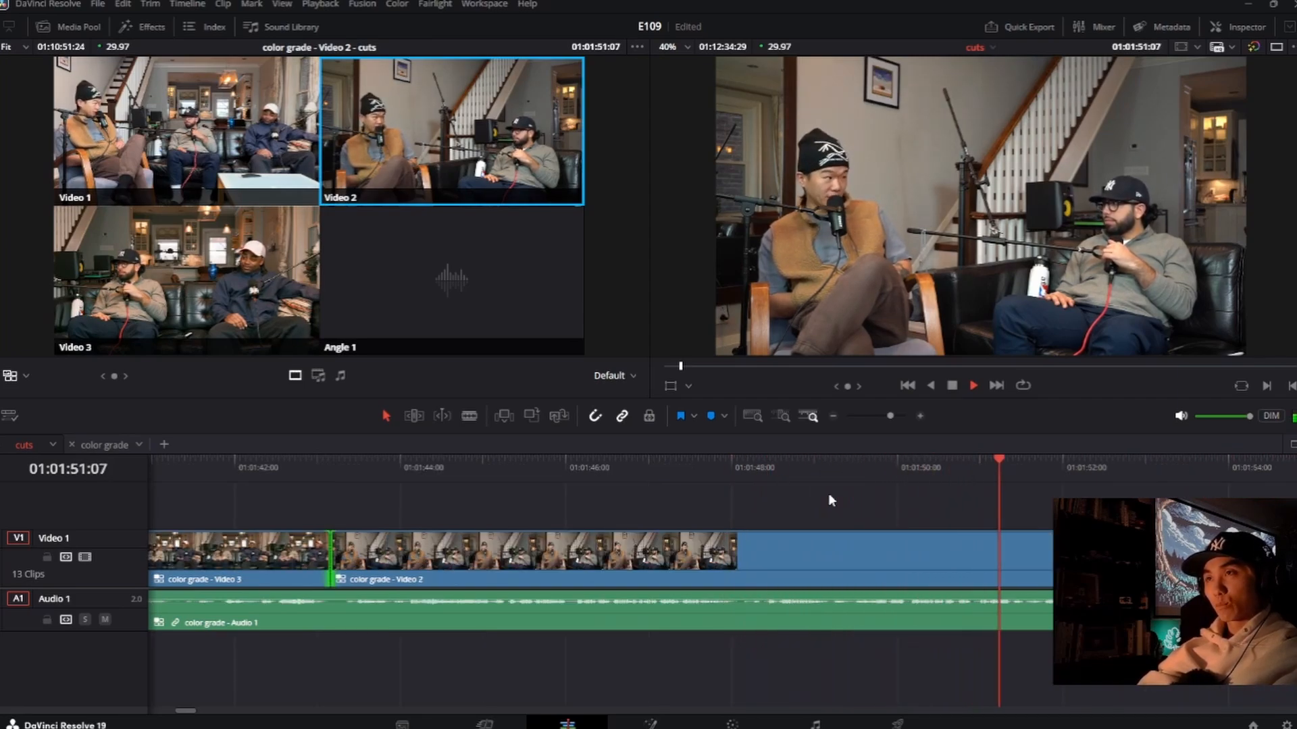
pyautogui.press('space')
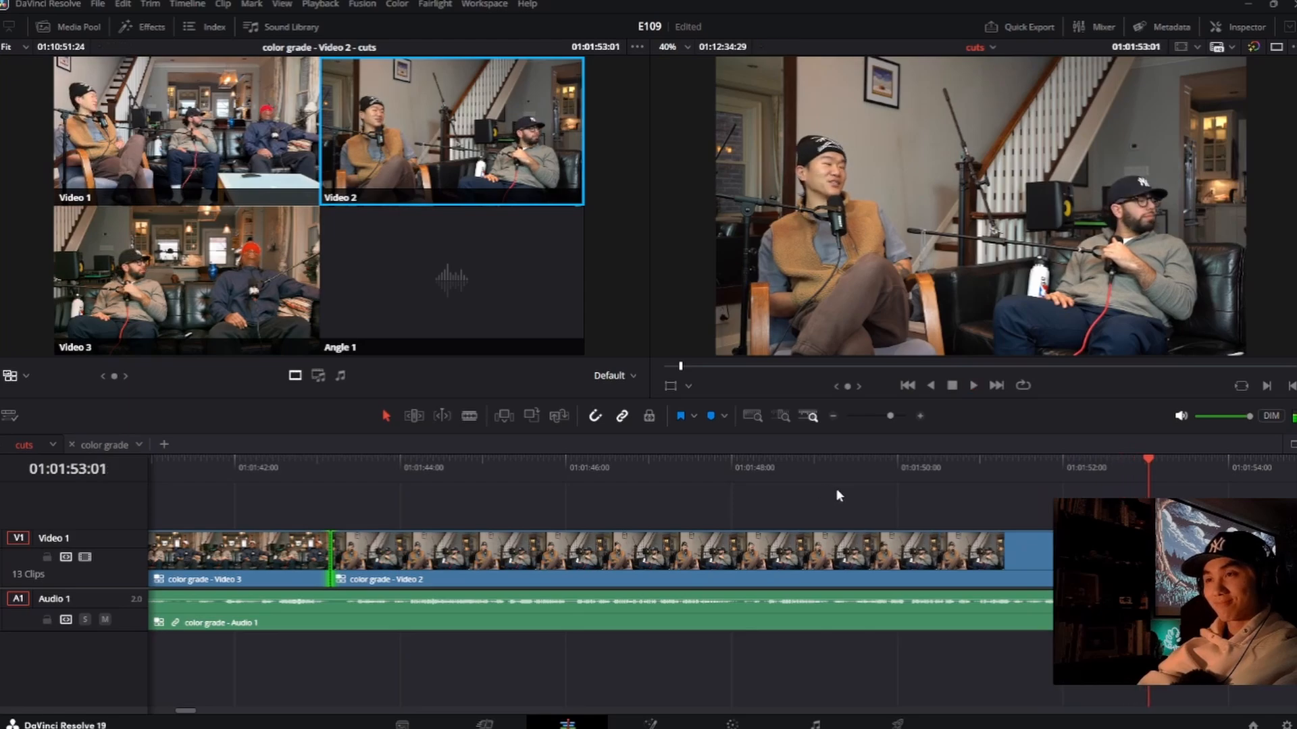
pyautogui.click(1056, 462)
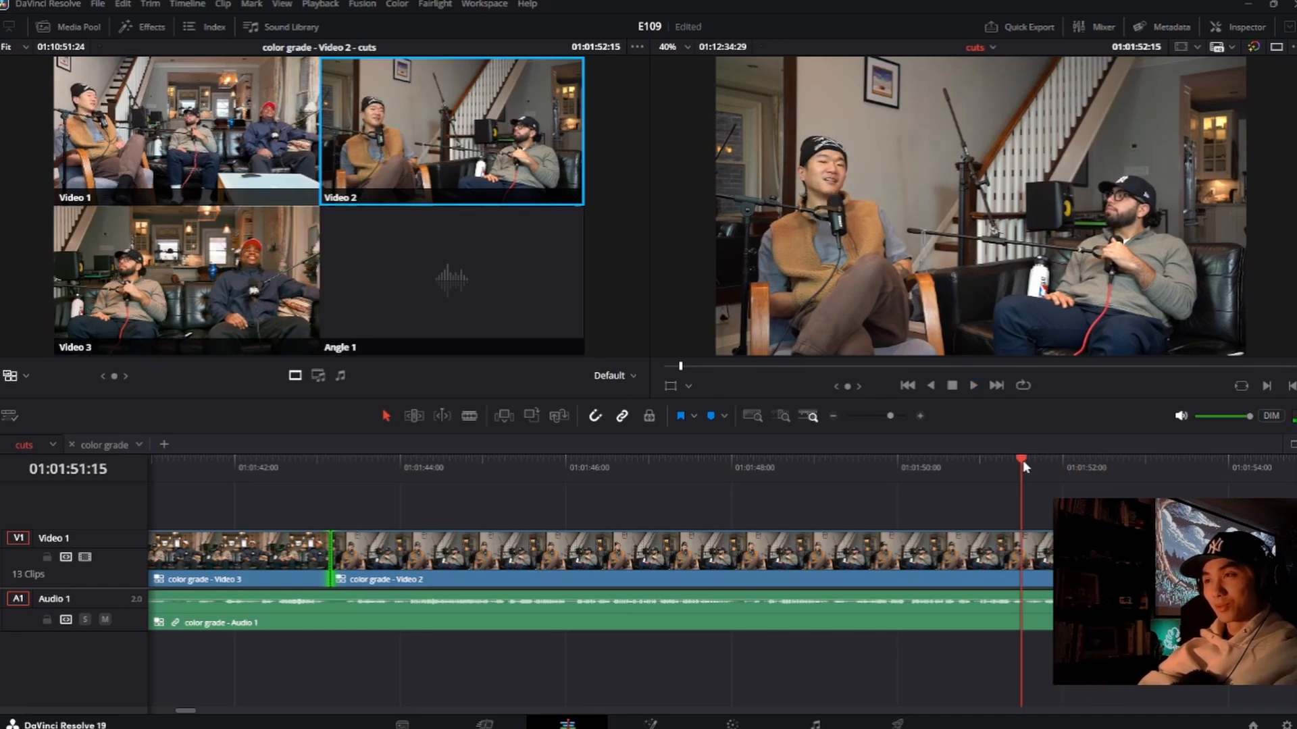
pyautogui.press('space')
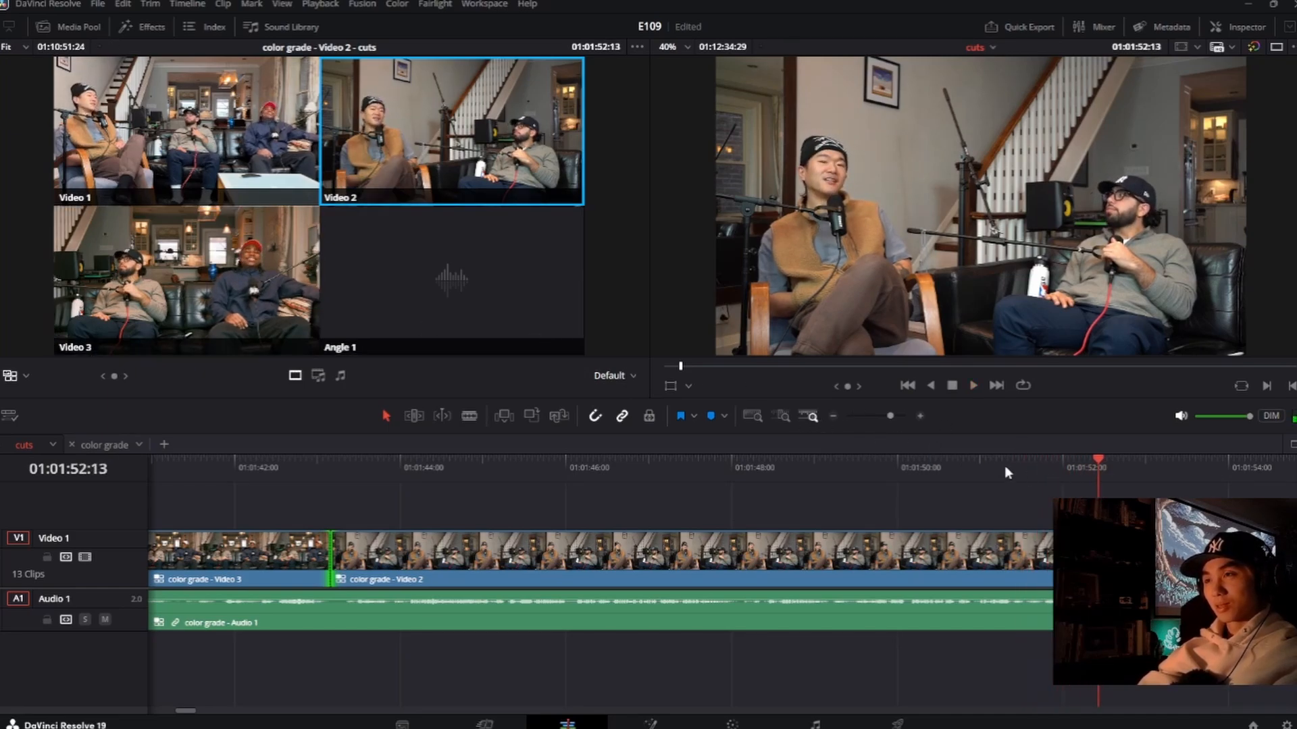
pyautogui.click(1005, 466)
pyautogui.press('space')
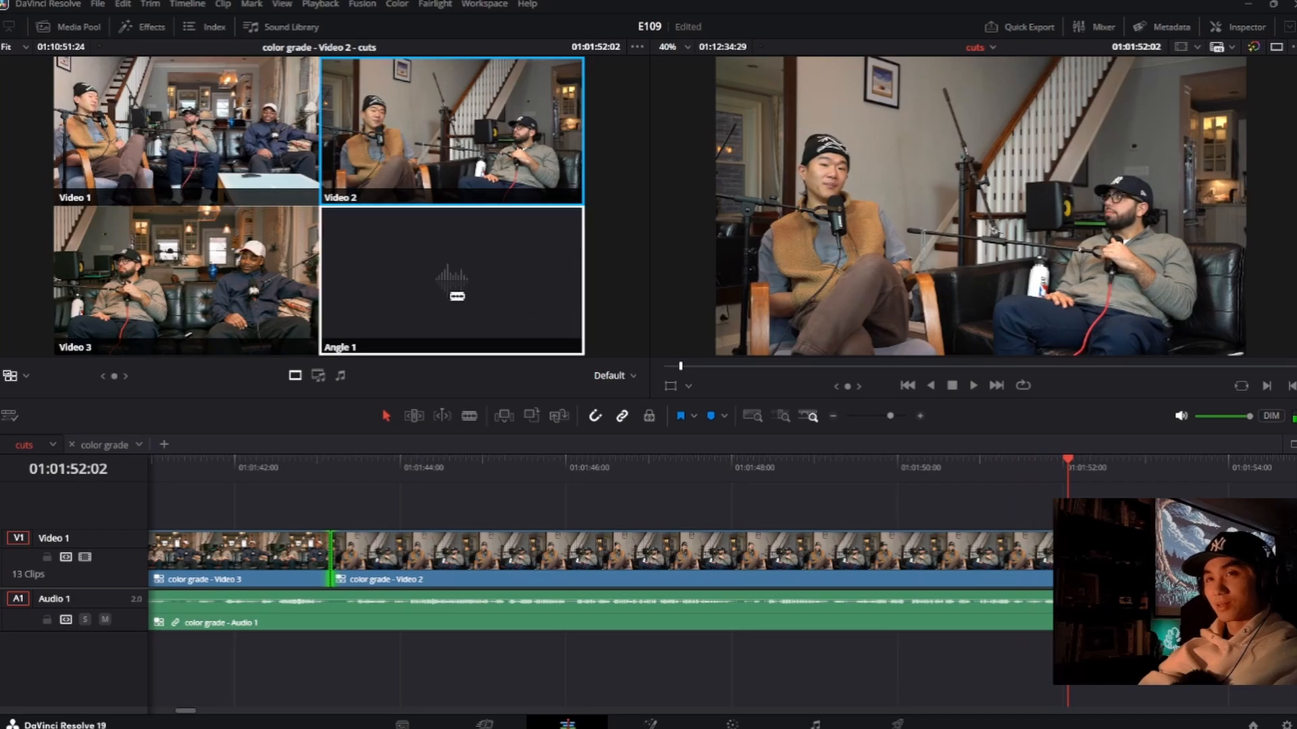
pyautogui.click(260, 292)
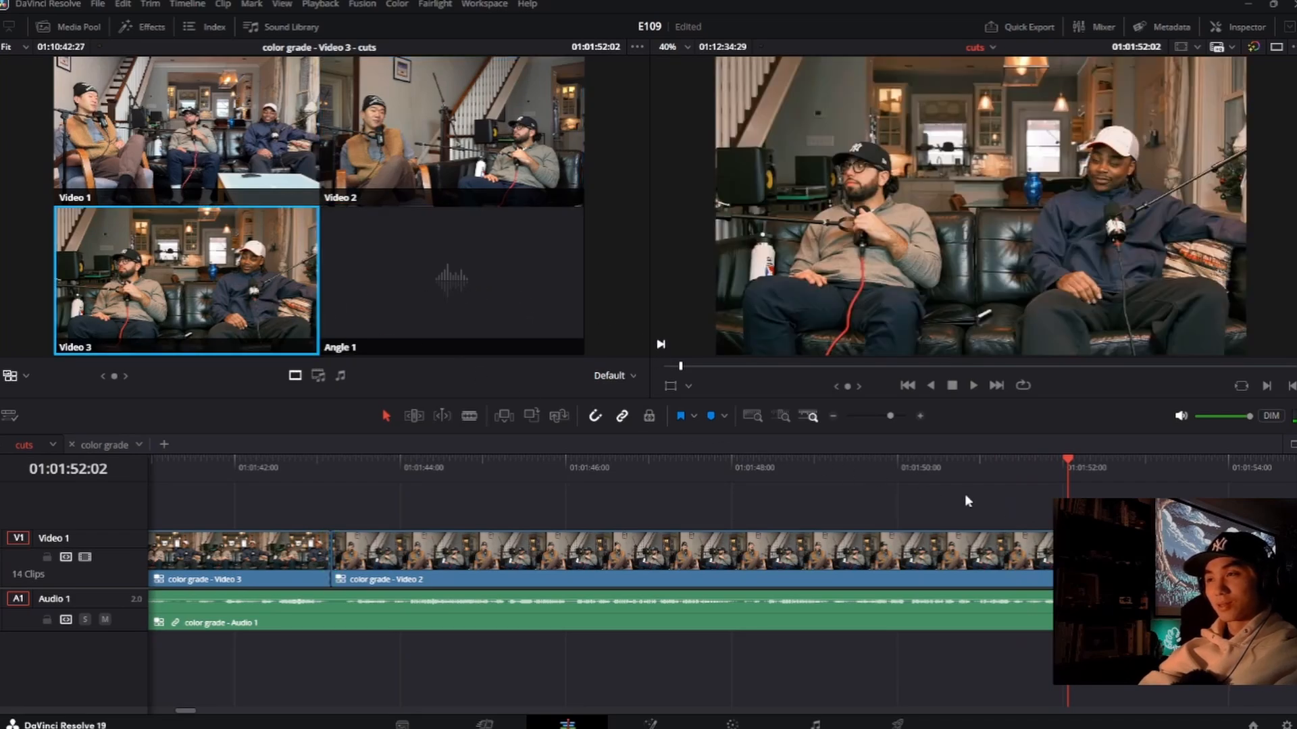
# Step: Roll the cut from Video 2 to Video 3 later to about 01:01:52:07 and play through it to 01:01:57:20
pyautogui.moveTo(1068, 561); pyautogui.dragTo(1068, 561)
pyautogui.scroll(6, 1067, 561)
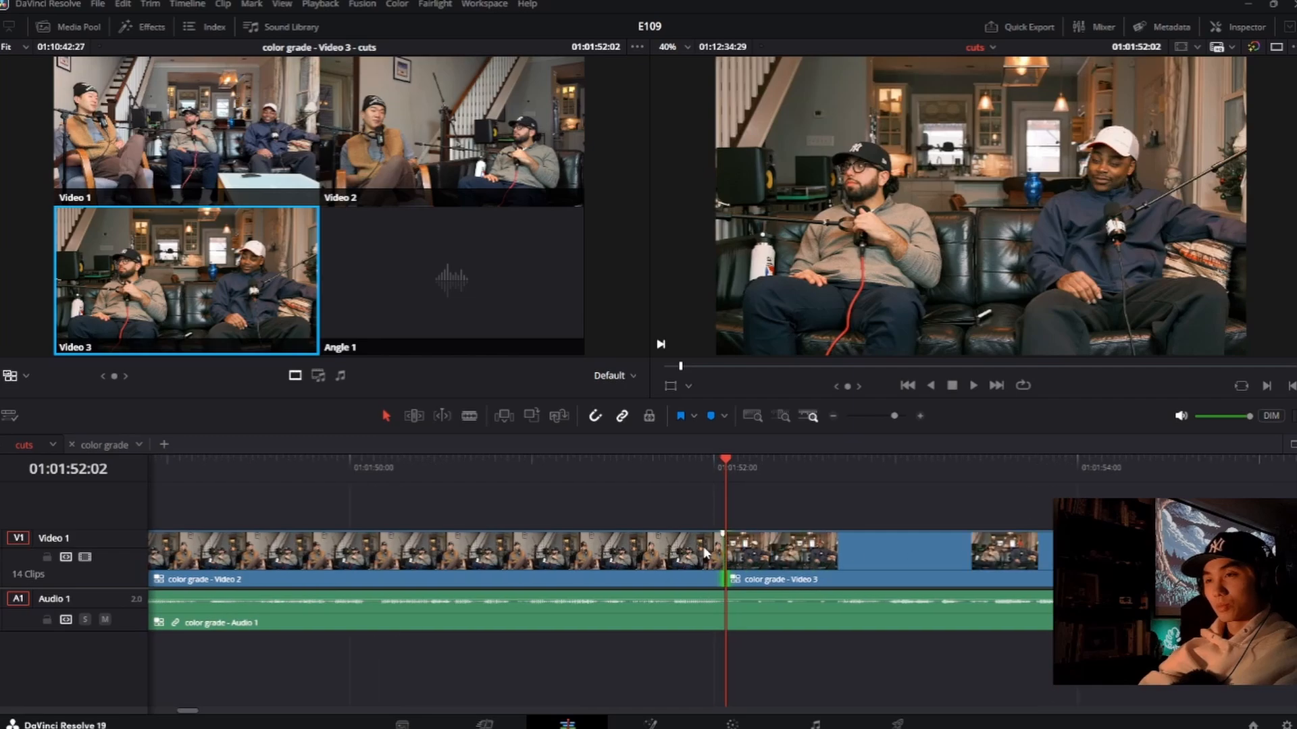
pyautogui.moveTo(726, 559); pyautogui.dragTo(757, 559)
pyautogui.click(561, 459)
pyautogui.press('space')
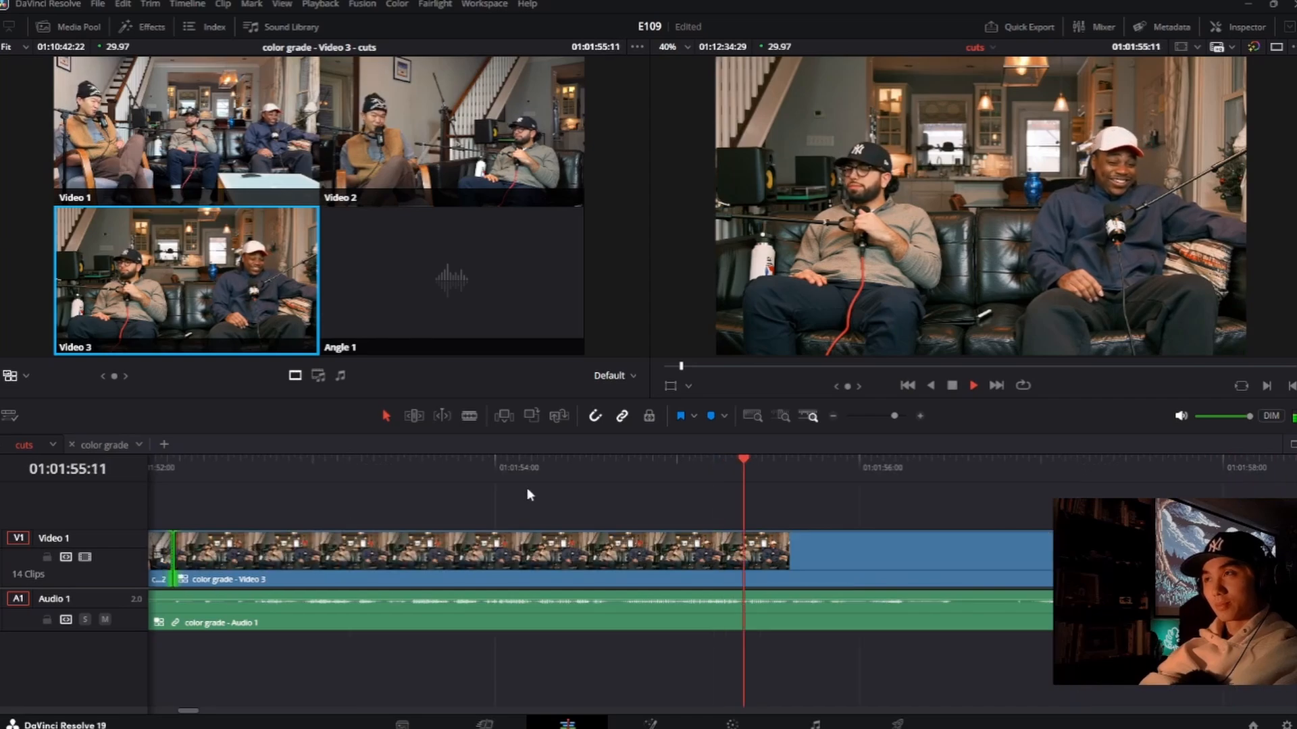
pyautogui.press('space')
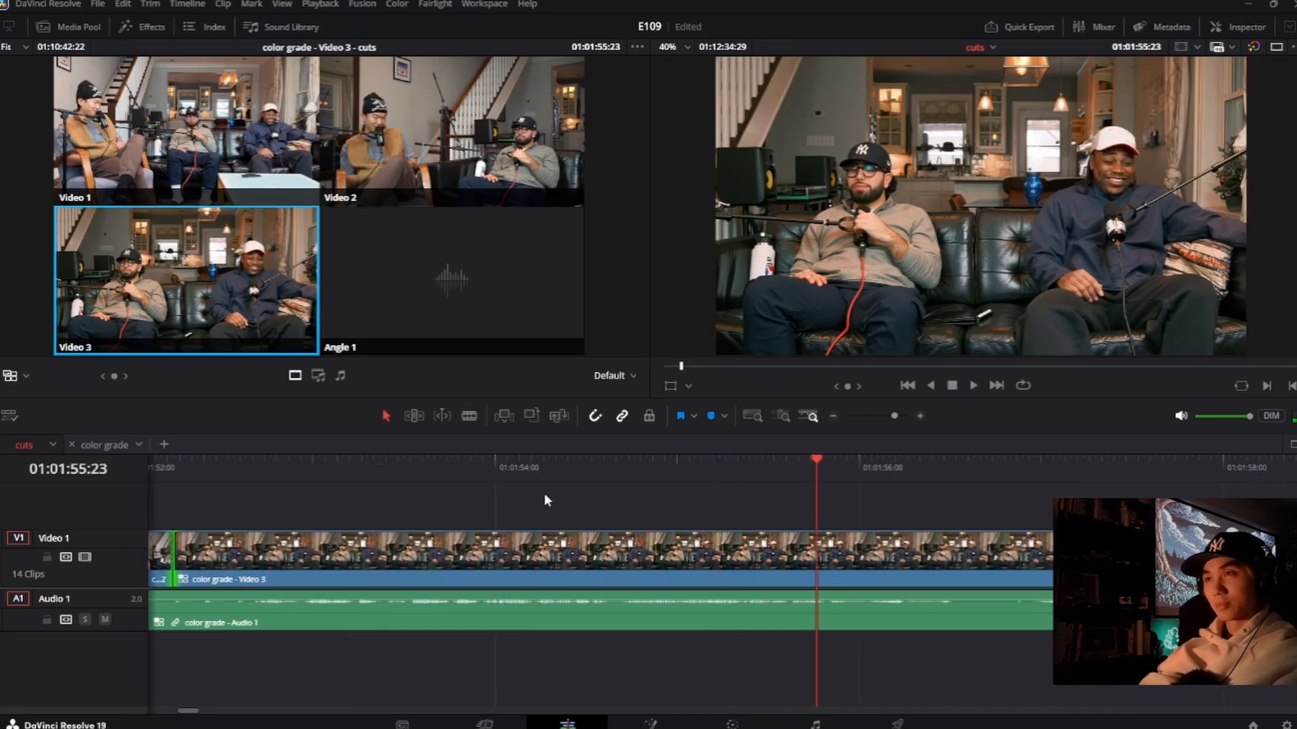
pyautogui.press('space')
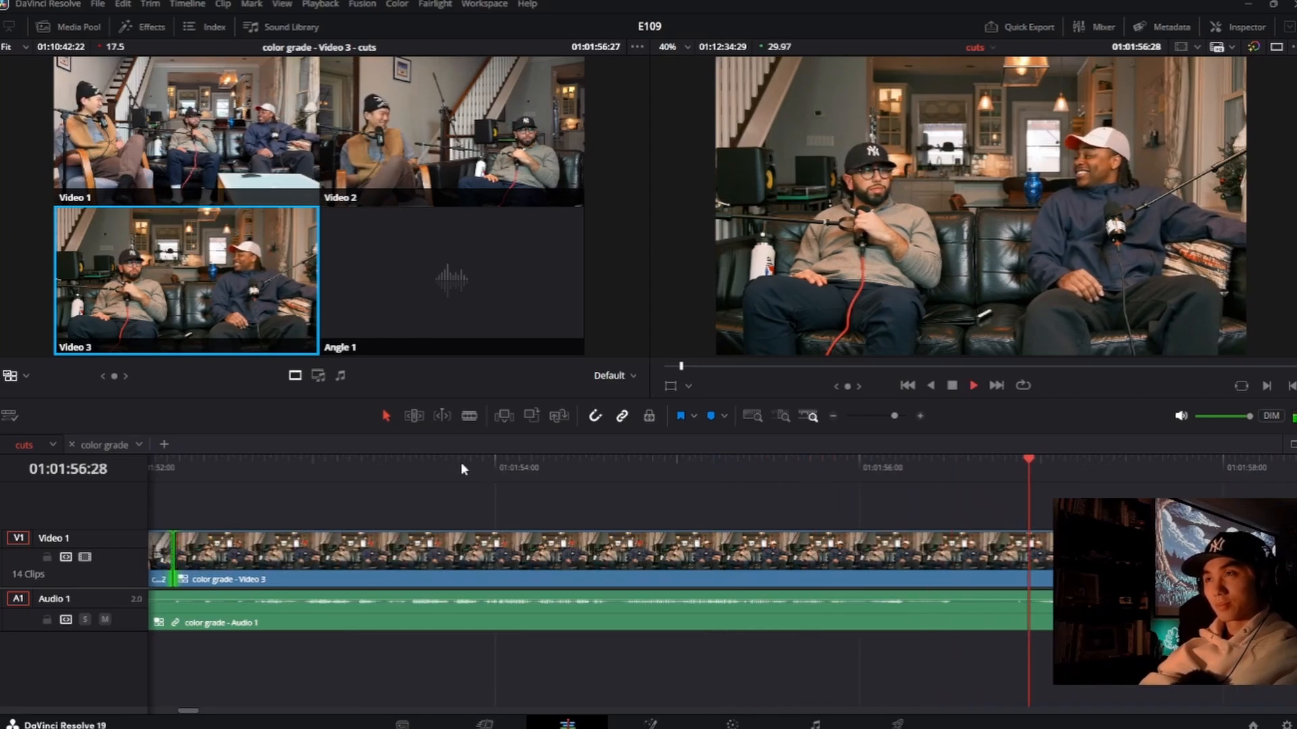
pyautogui.press('space')
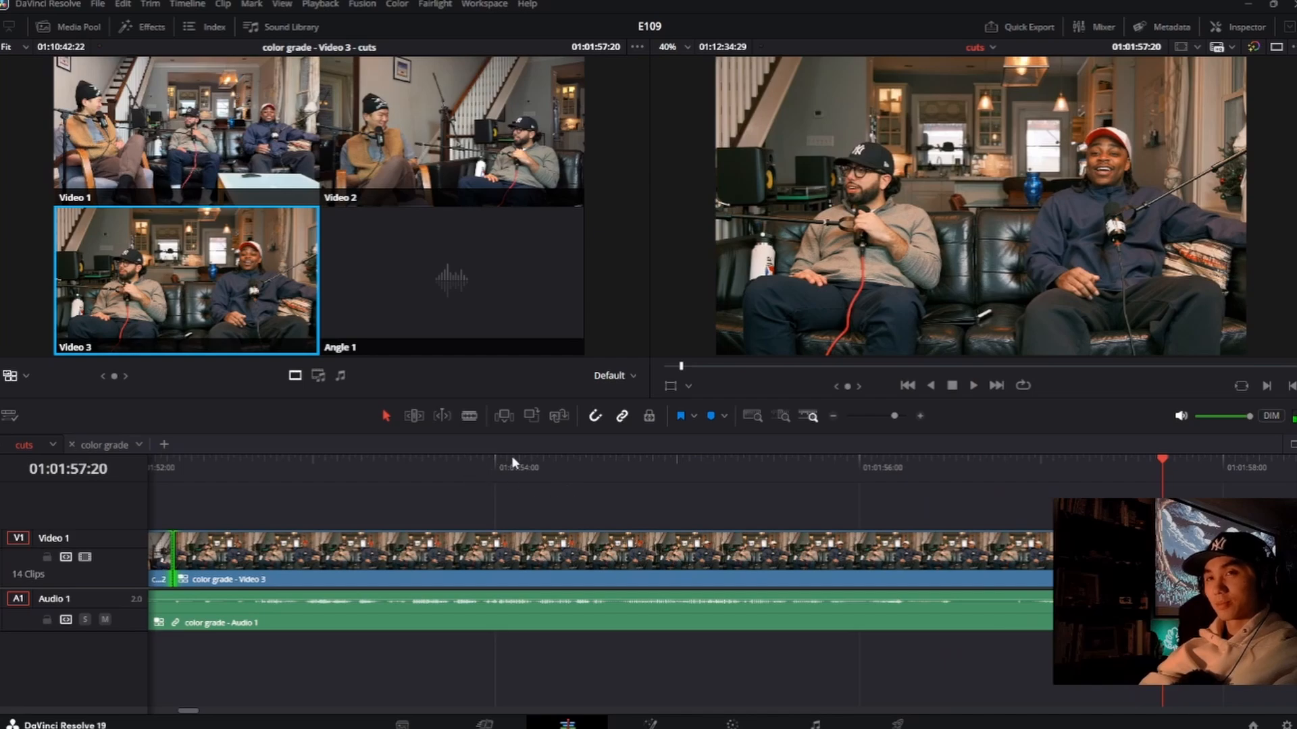
# Step: Replay the start of the Video 3 clip to find a reaction moment and cut to Video 2 at about 01:01:54:04
pyautogui.click(547, 459)
pyautogui.press('space')
pyautogui.click(390, 461)
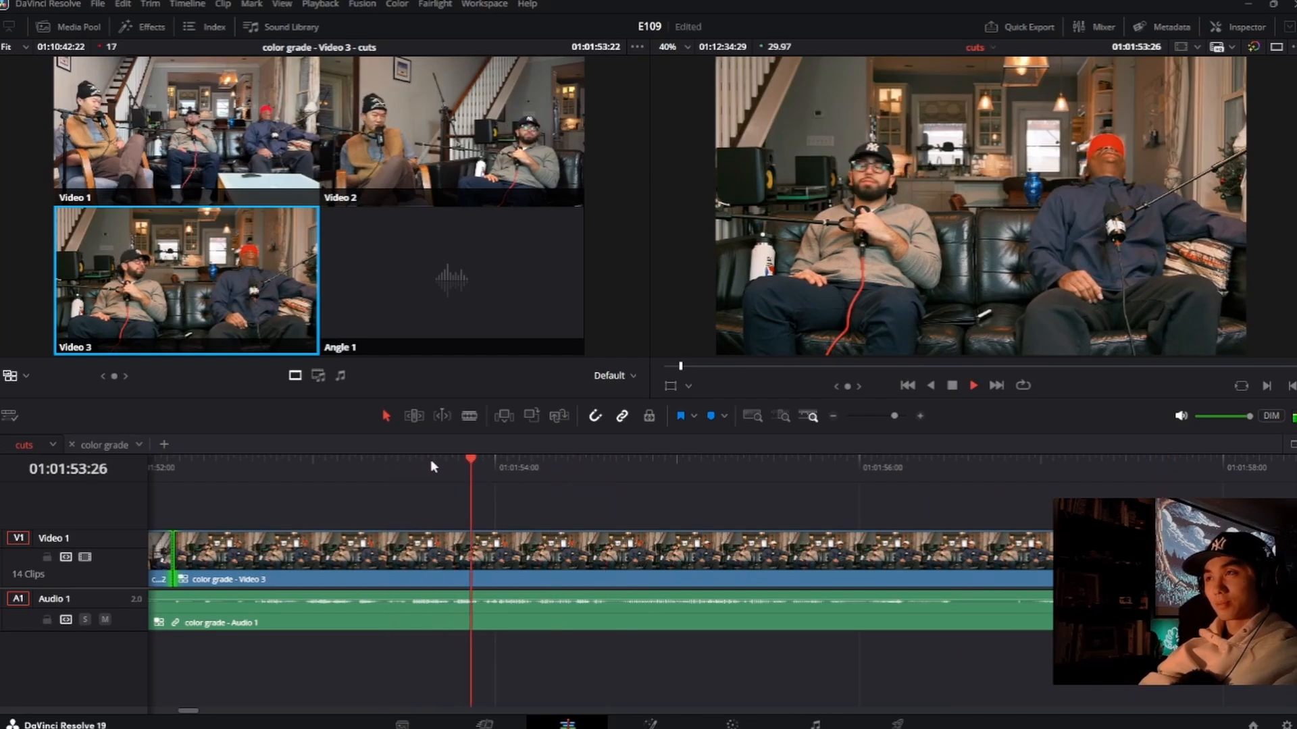
pyautogui.press('space')
pyautogui.click(283, 462)
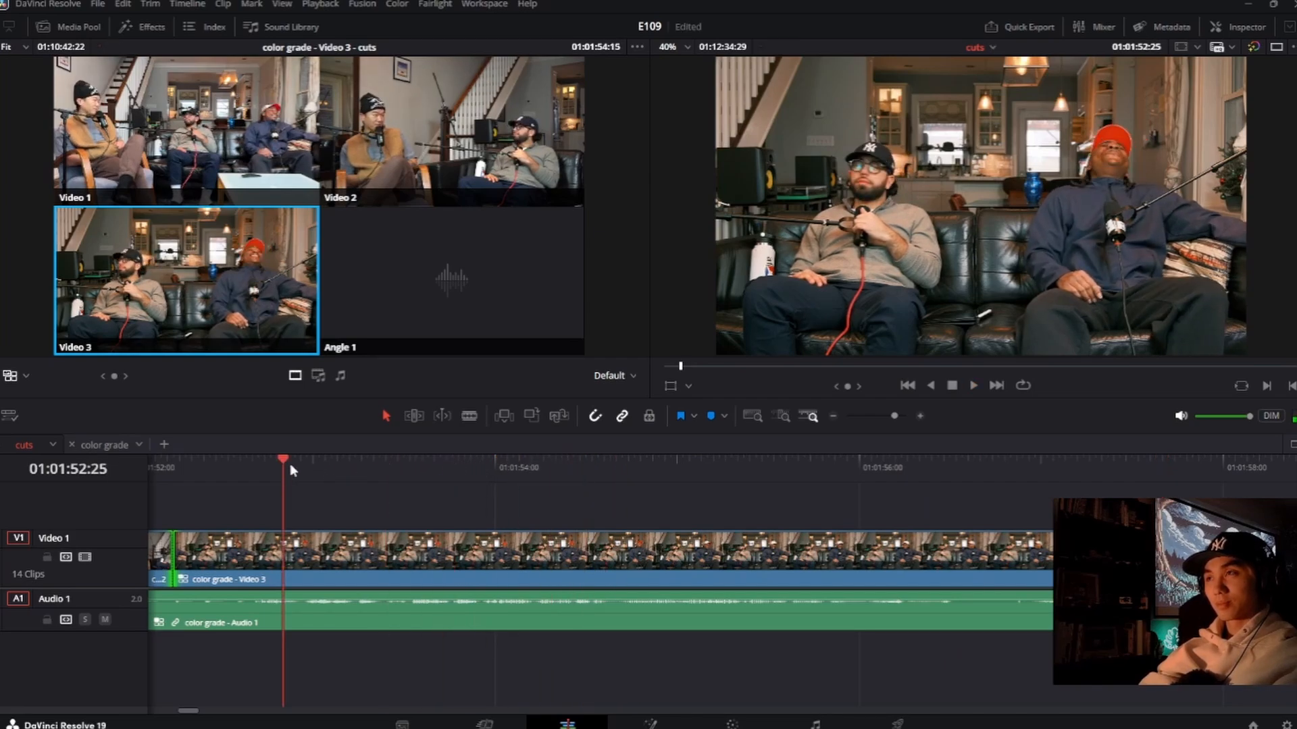
pyautogui.press('space')
pyautogui.press('space')
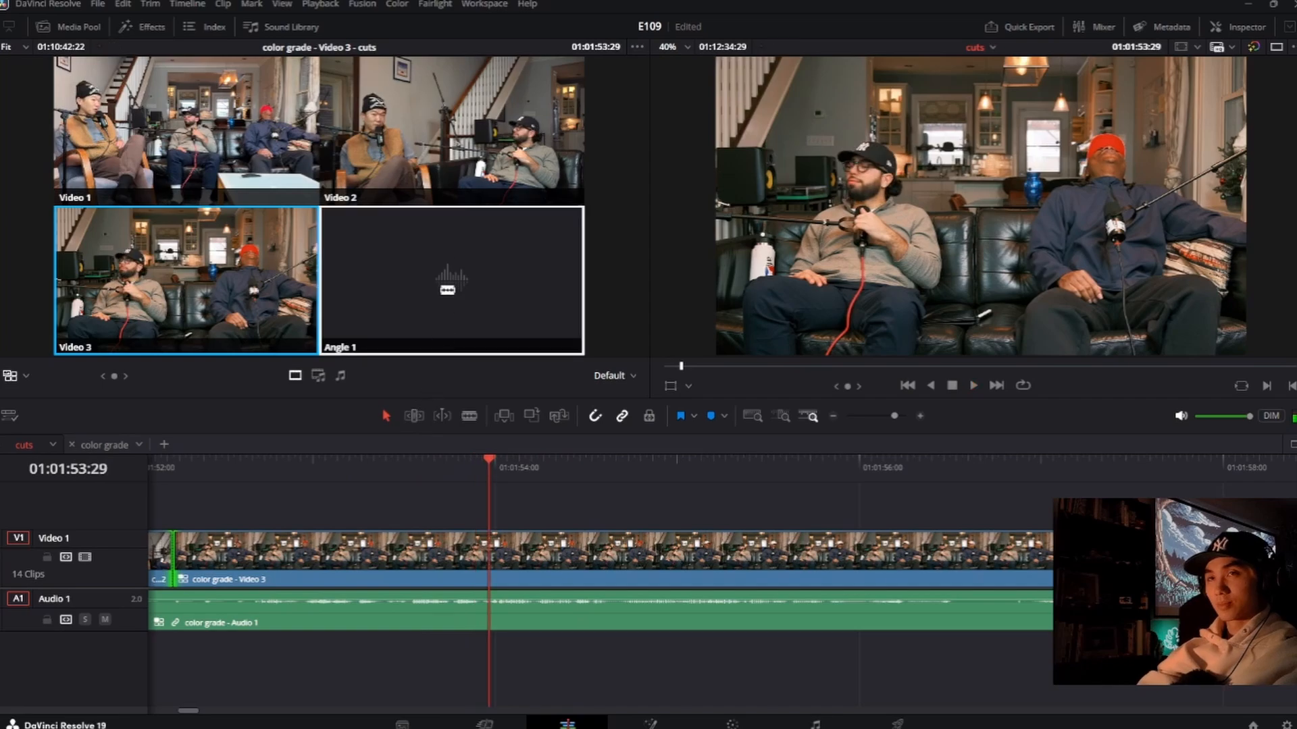
pyautogui.press('space')
pyautogui.click(452, 131)
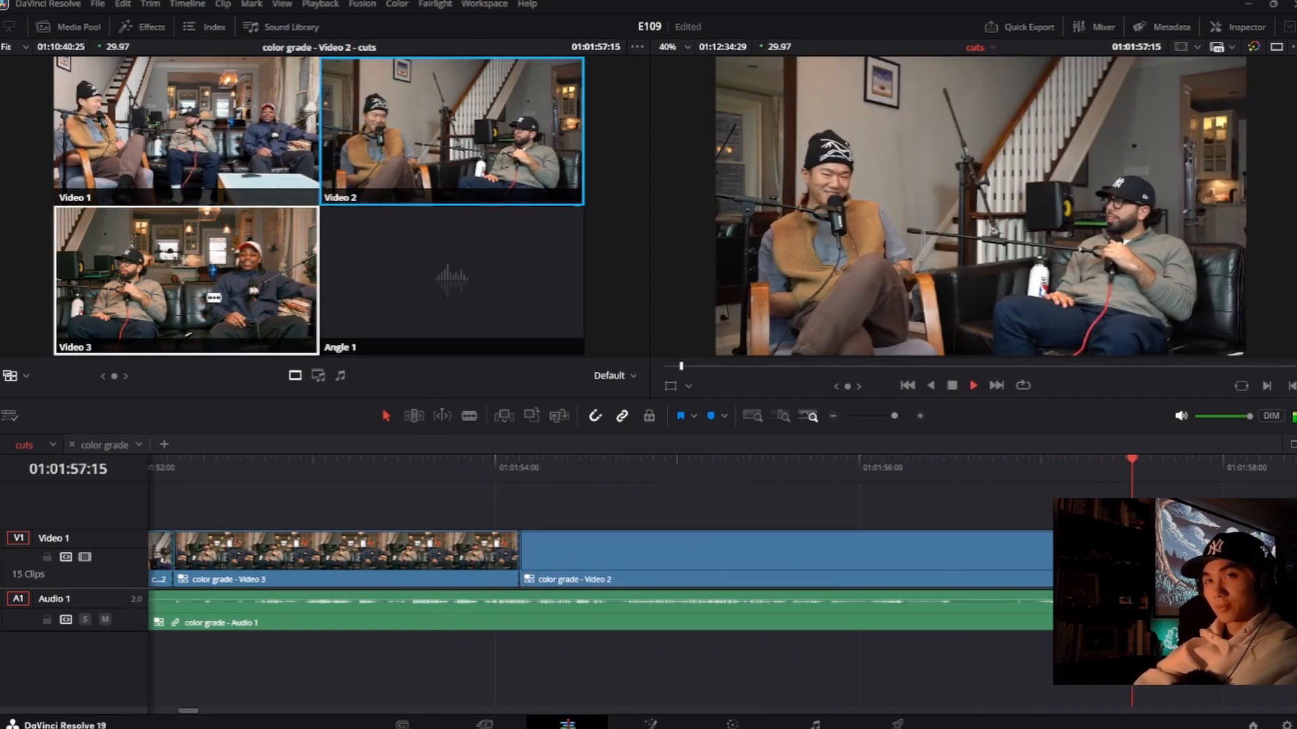
# Step: Cut back to Video 3 at about 01:01:58:24 during playback and roll that cut earlier to about 01:01:57:27
pyautogui.click(186, 280)
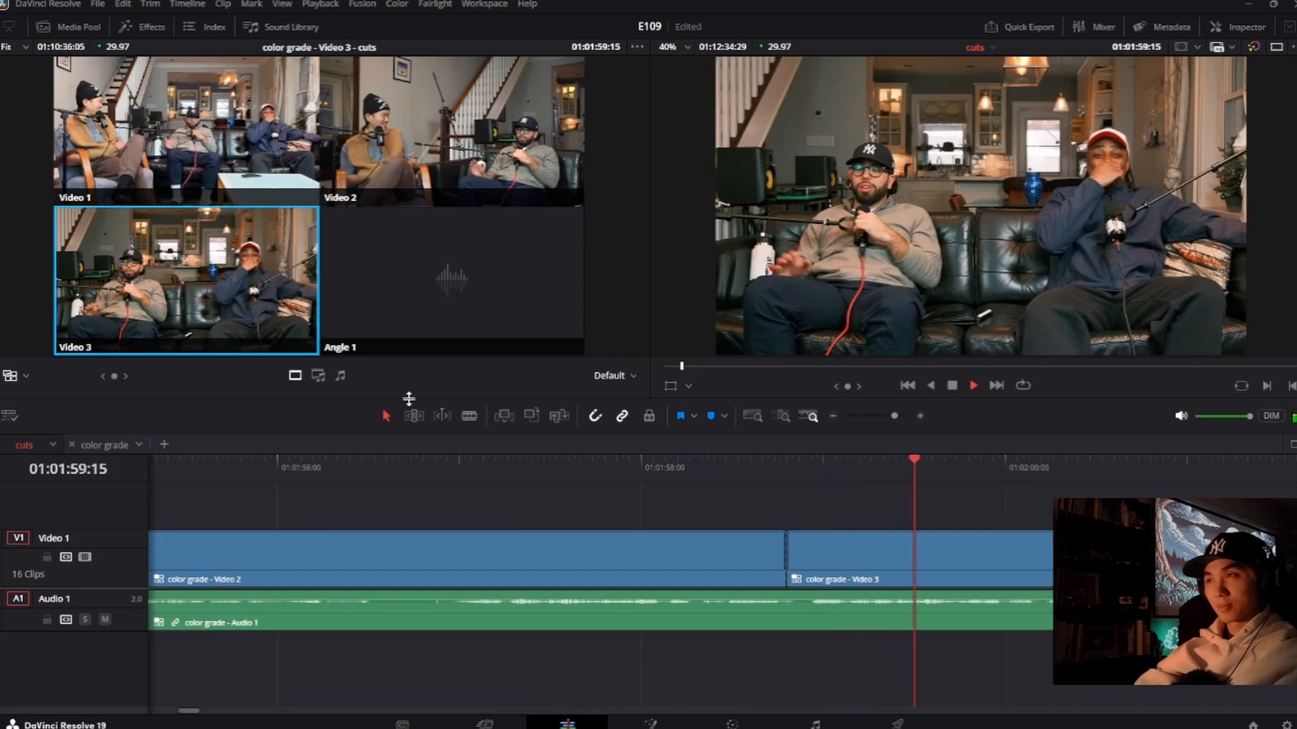
pyautogui.press('space')
pyautogui.moveTo(787, 550); pyautogui.dragTo(621, 551)
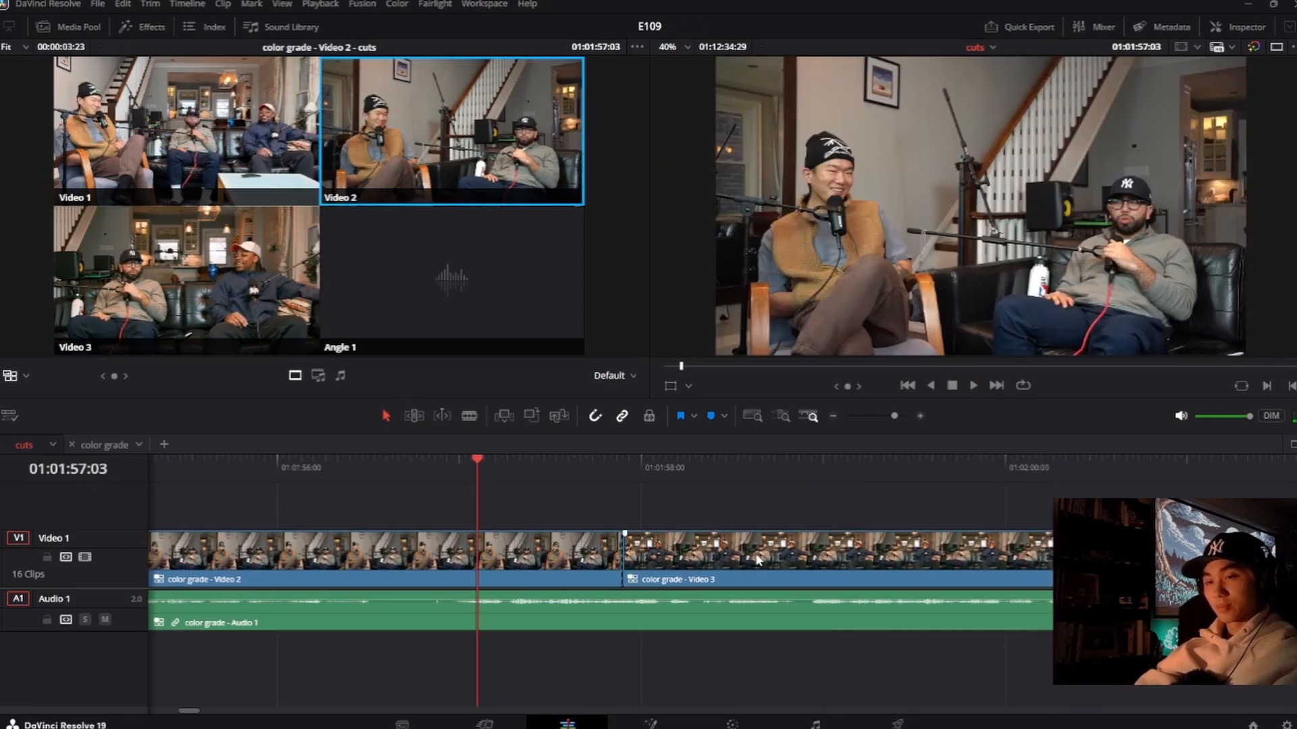
# Step: Replay the recent switches from 01:01:52:20 and cut to Video 2 at about 01:02:01:05
pyautogui.scroll(-3, 736, 557)
pyautogui.click(302, 476)
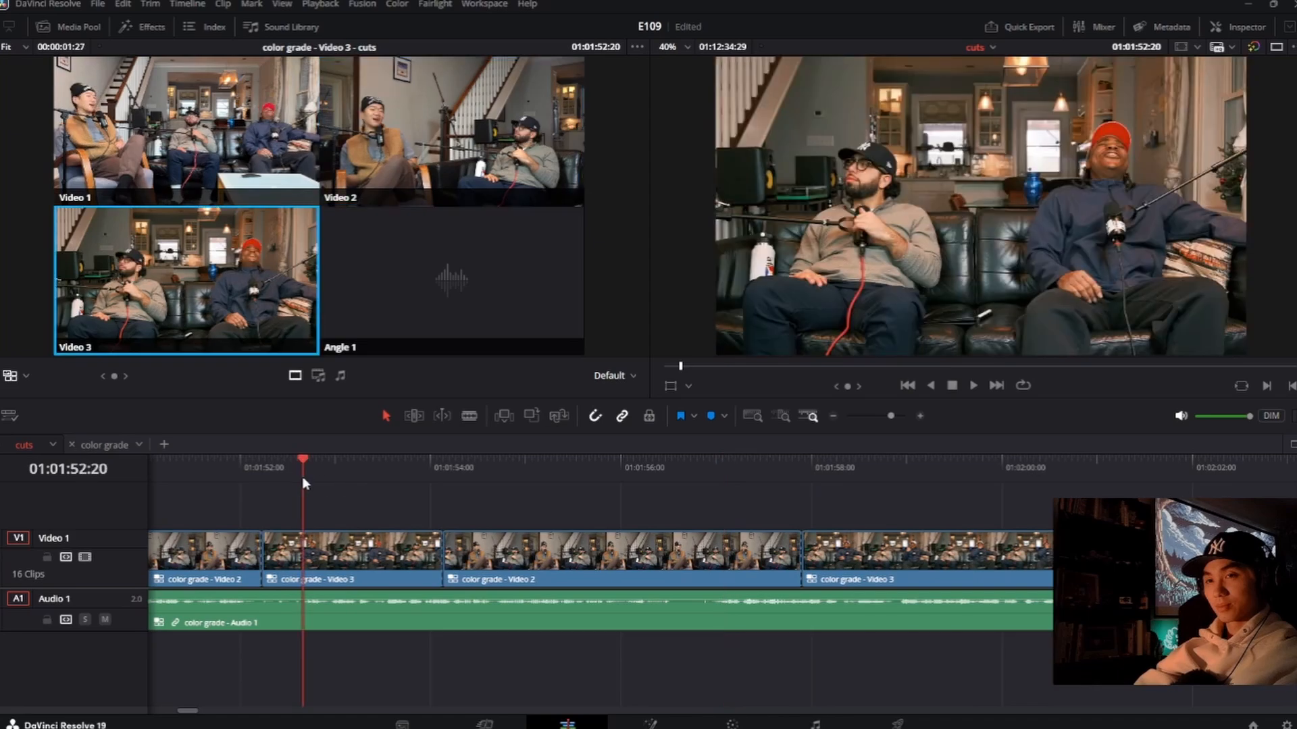
pyautogui.press('space')
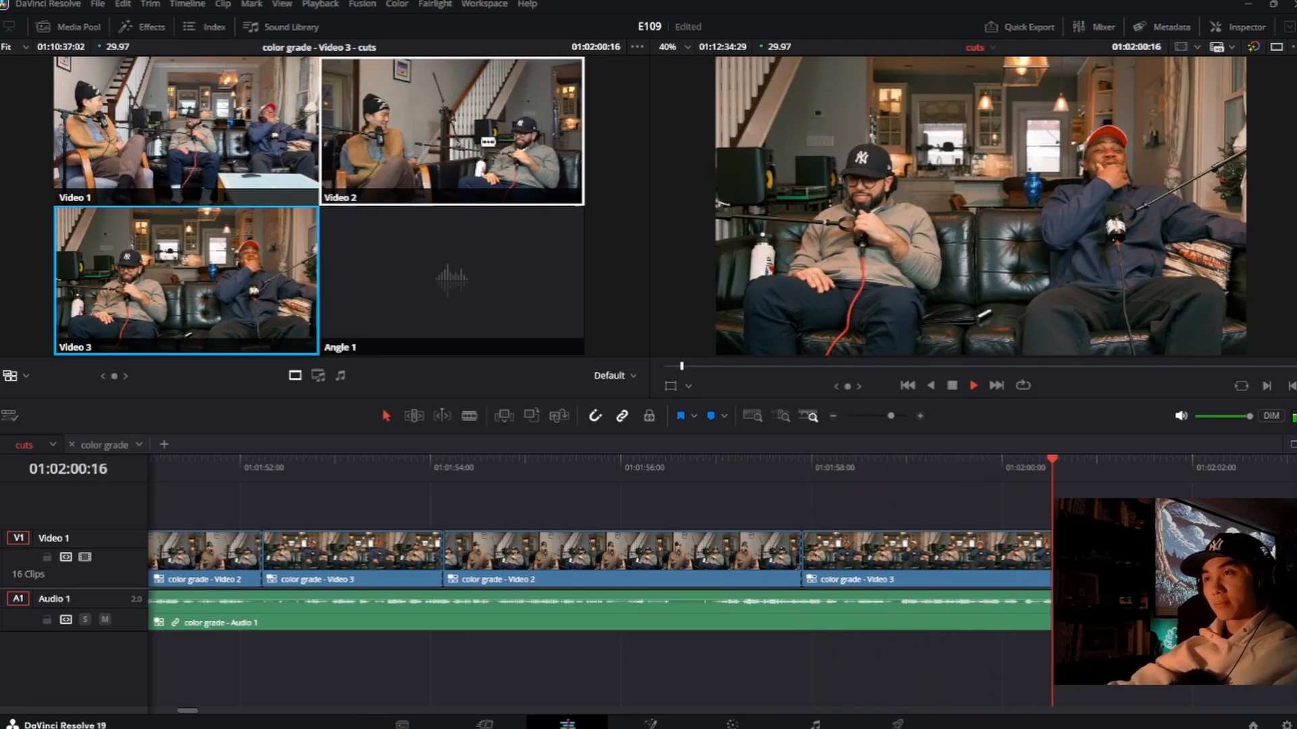
pyautogui.click(494, 126)
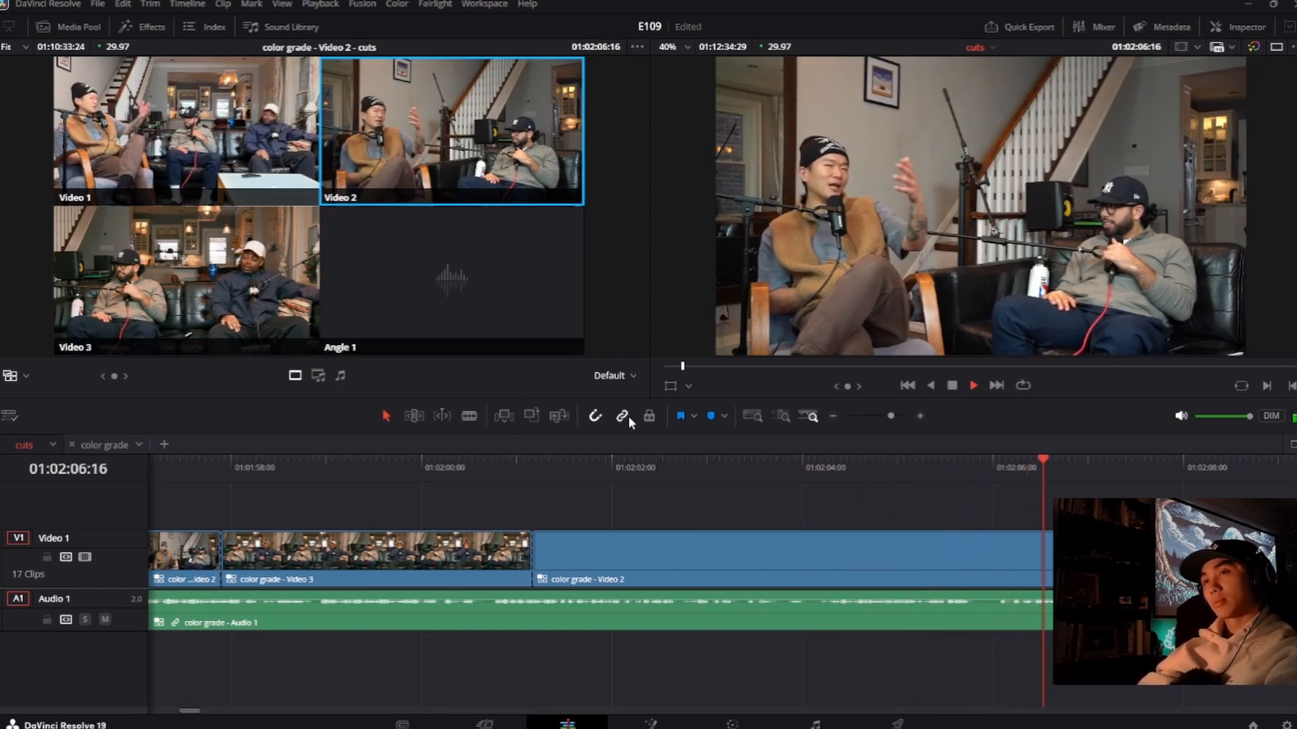
# Step: Review the new Video 2 clip between about 01:02:02:00 and 01:02:06:16 to look for the next angle switch
pyautogui.press('space')
pyautogui.click(720, 472)
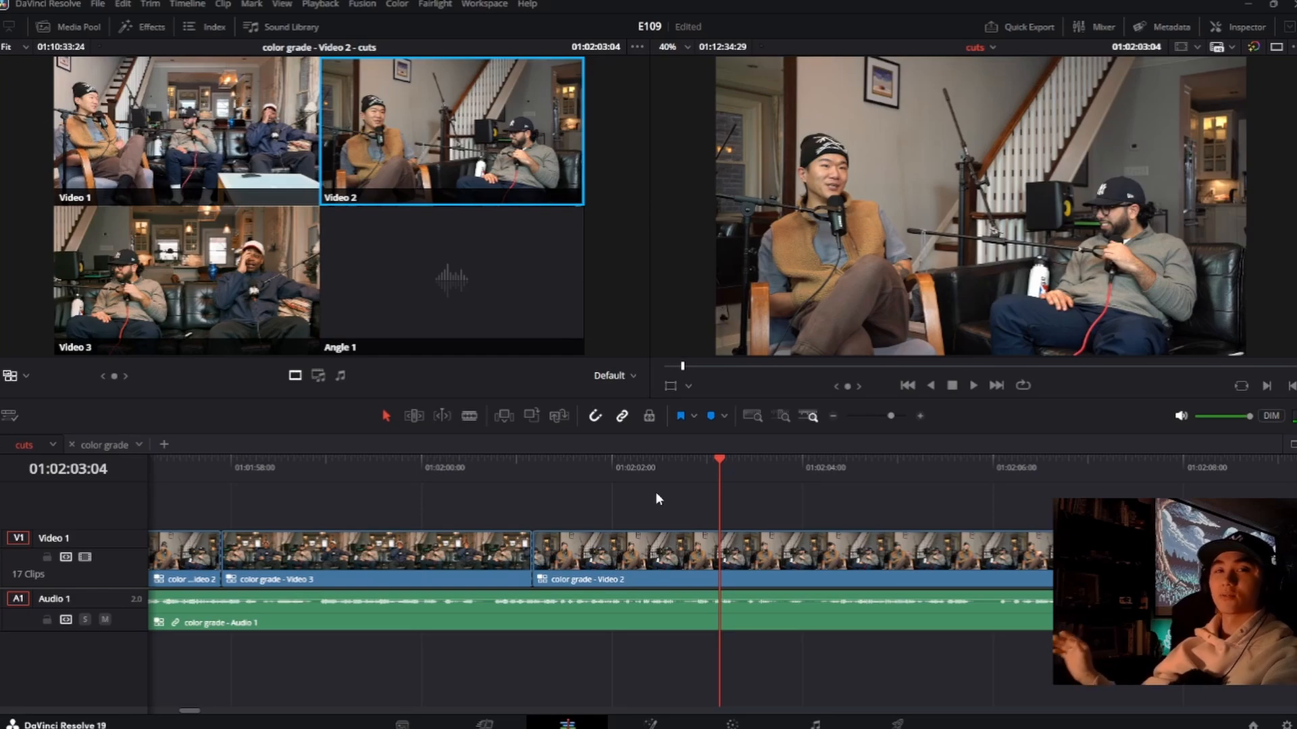
pyautogui.click(680, 466)
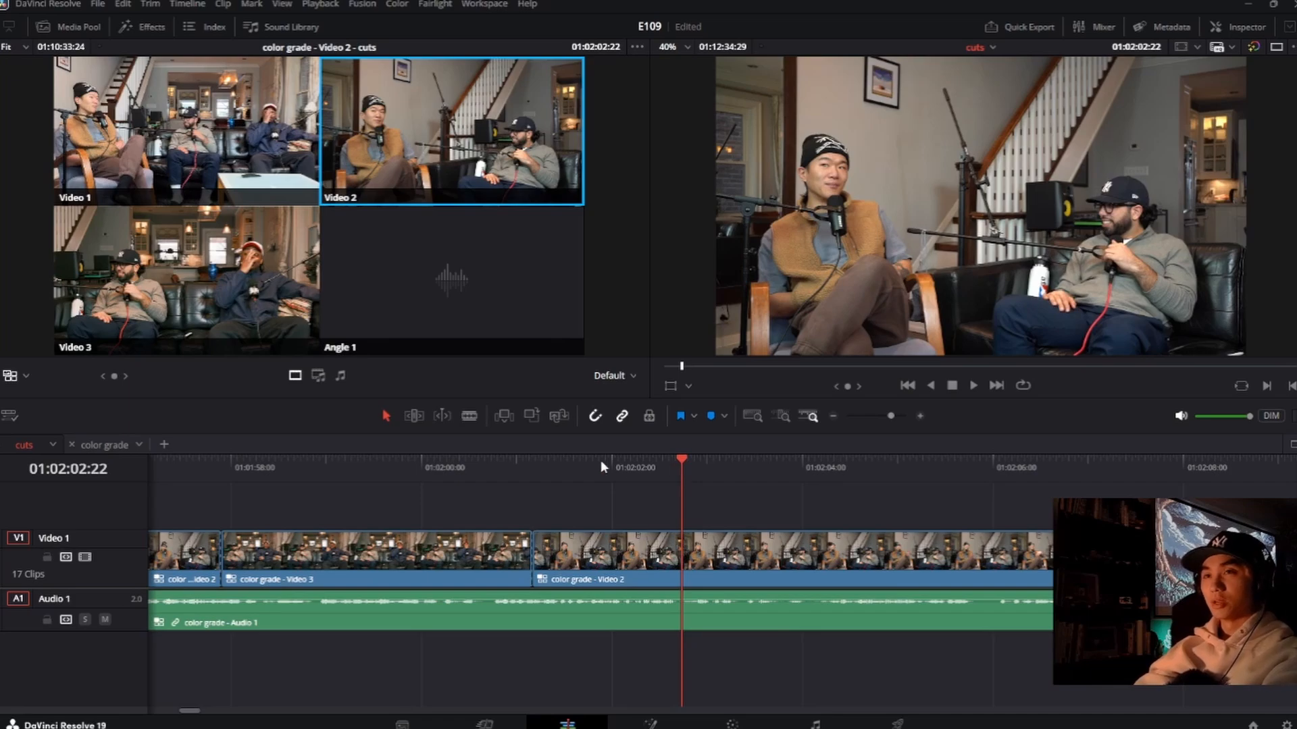
pyautogui.click(645, 462)
pyautogui.press('space')
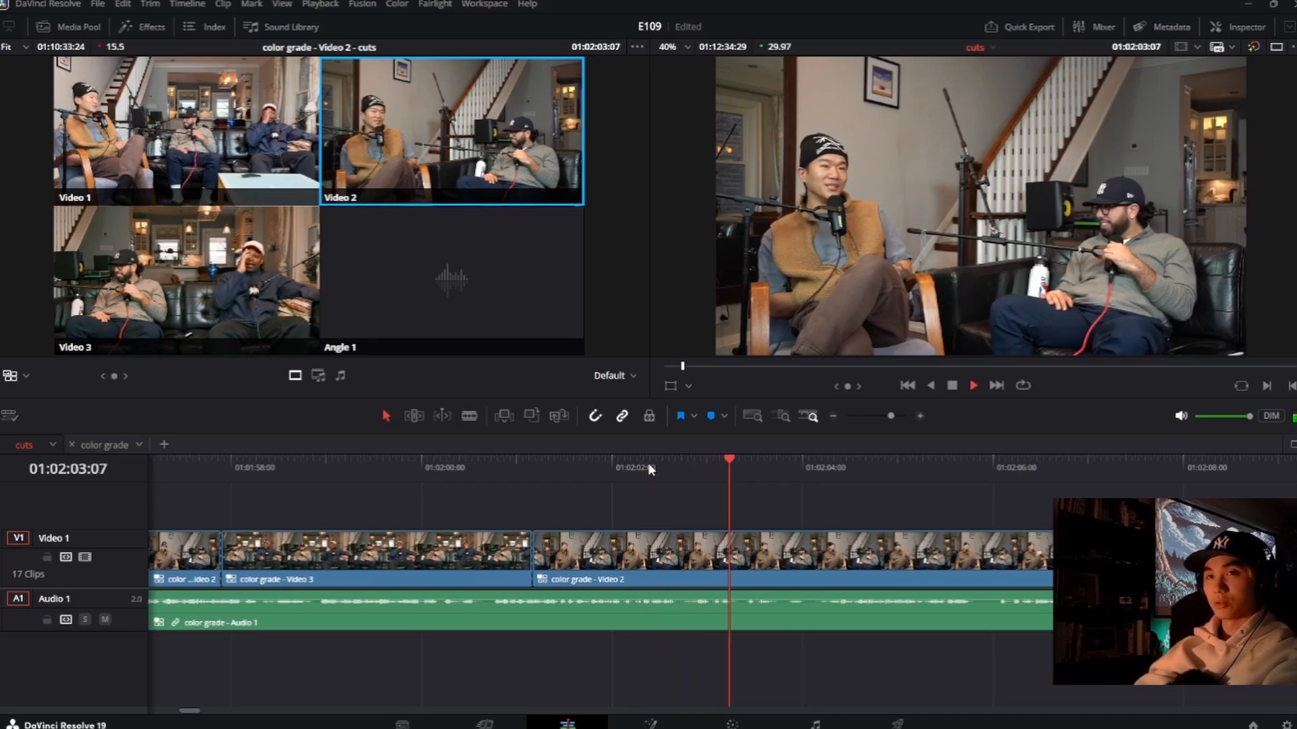
pyautogui.press('space')
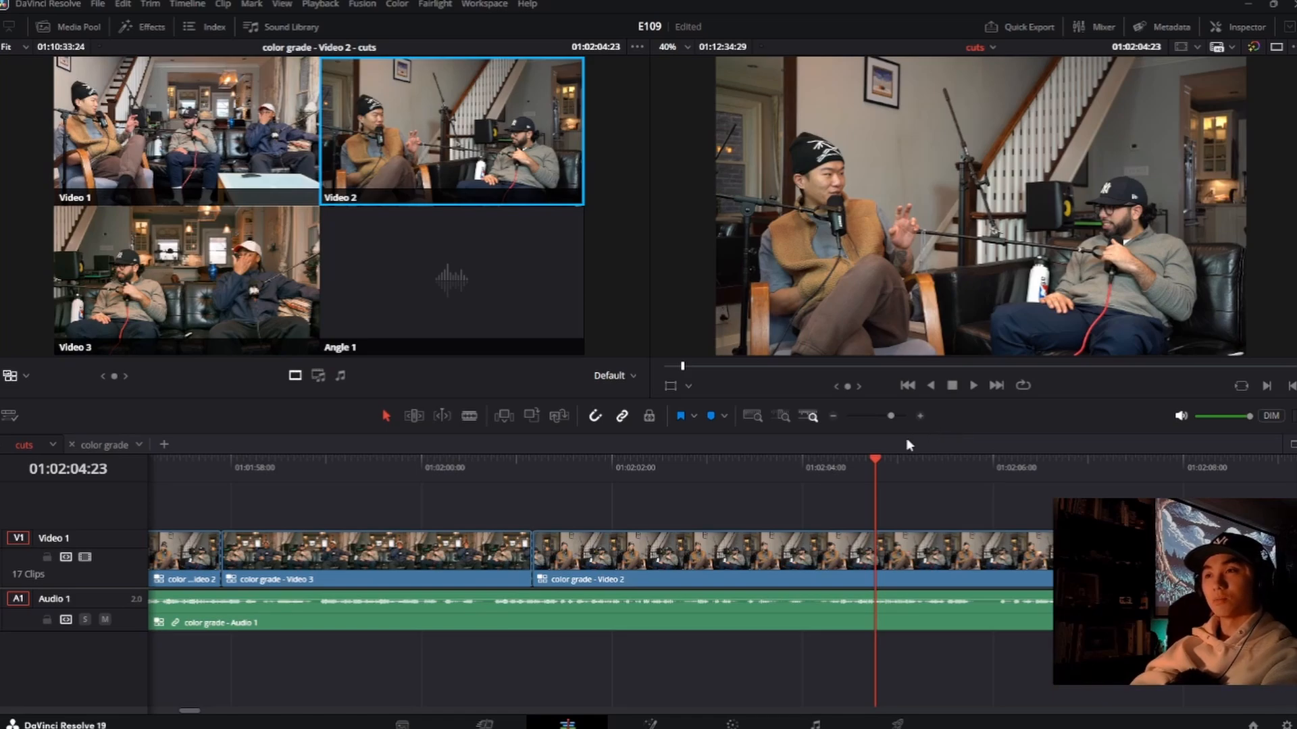
pyautogui.click(814, 462)
pyautogui.press('space')
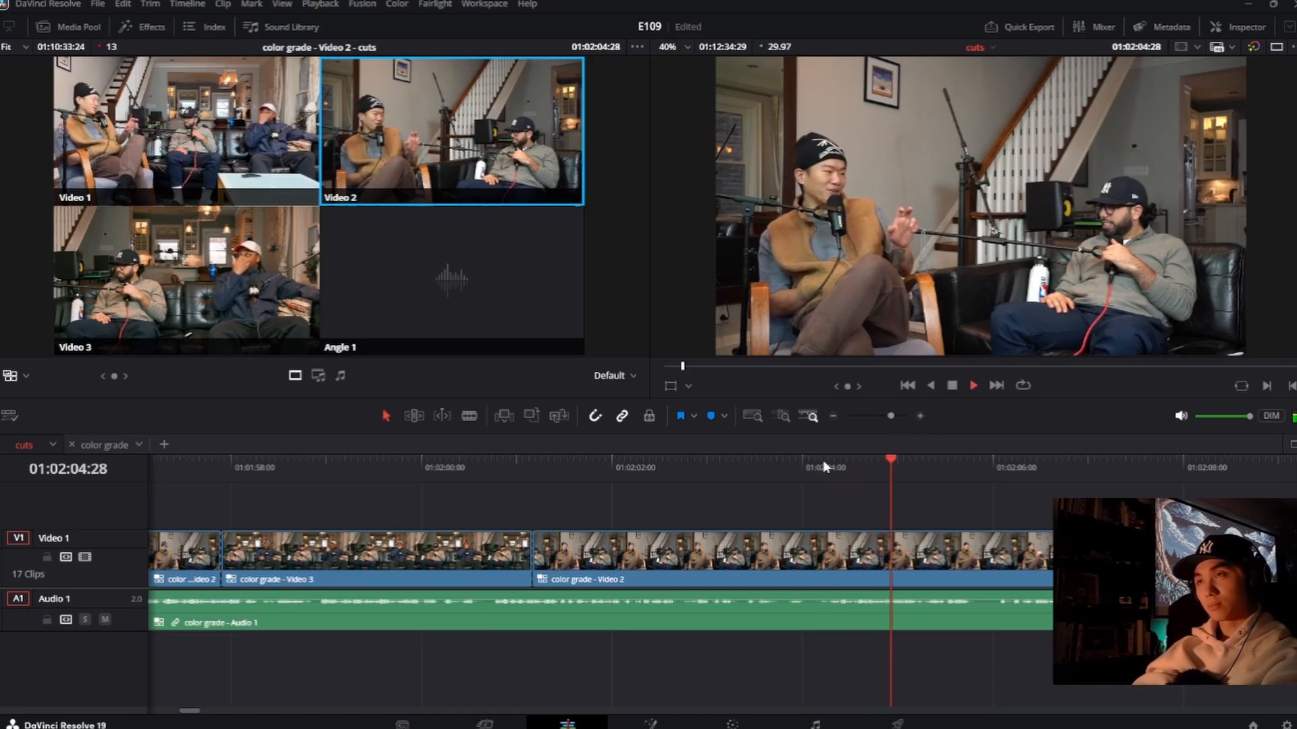
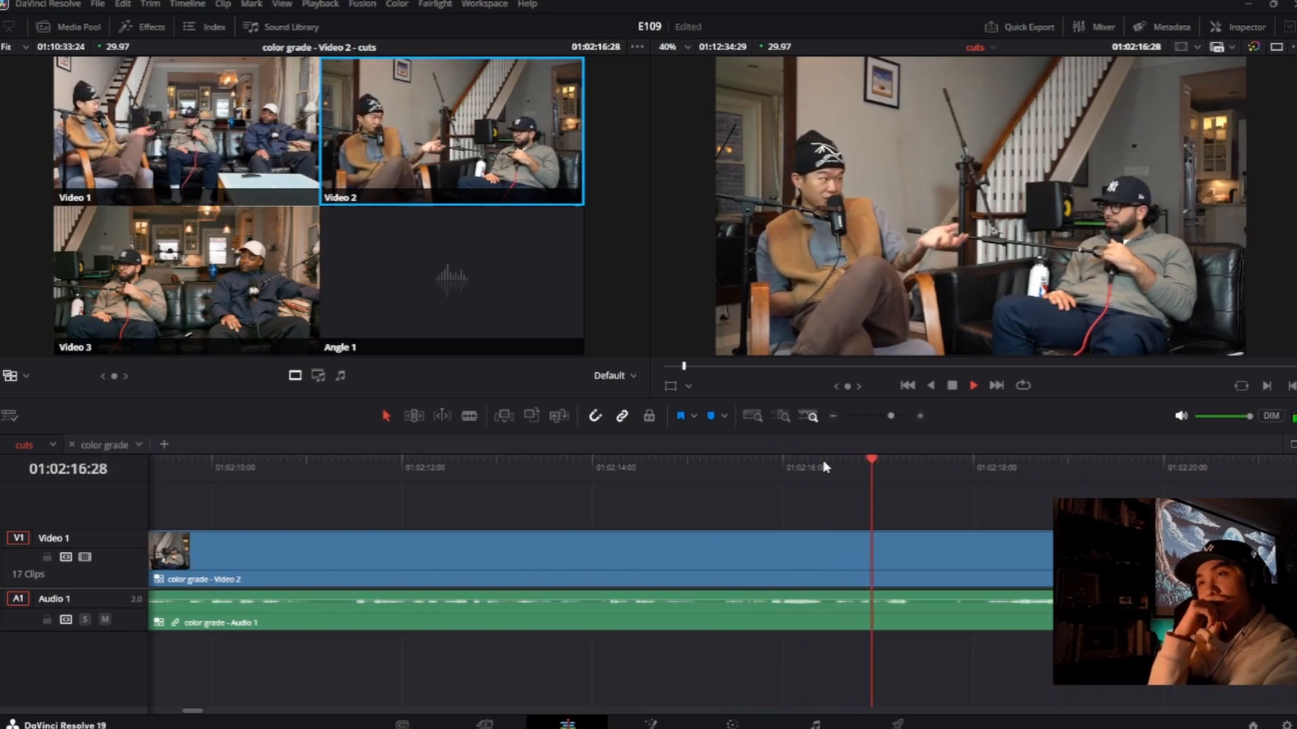
# Step: Review the Video 2 clip repeatedly between about 01:02:15:09 and 01:02:19:25 to find the next moment for an angle switch
pyautogui.press('space')
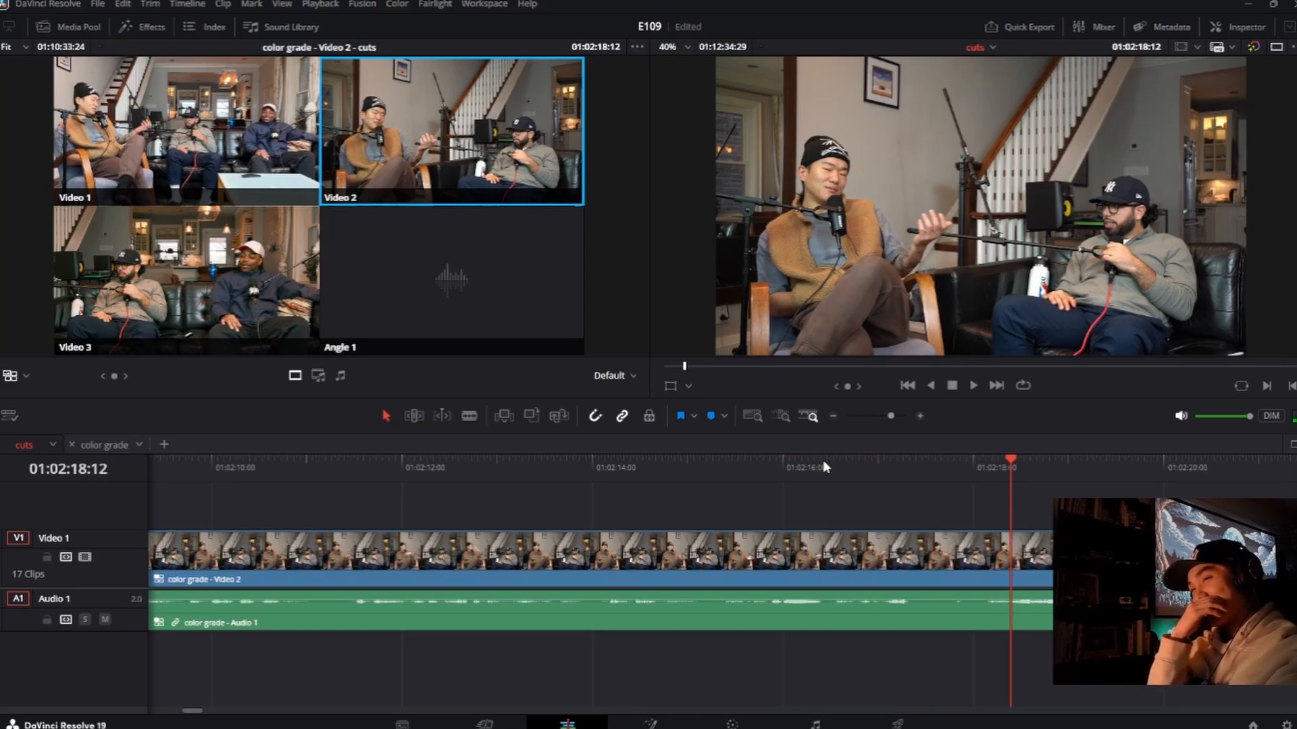
pyautogui.click(718, 468)
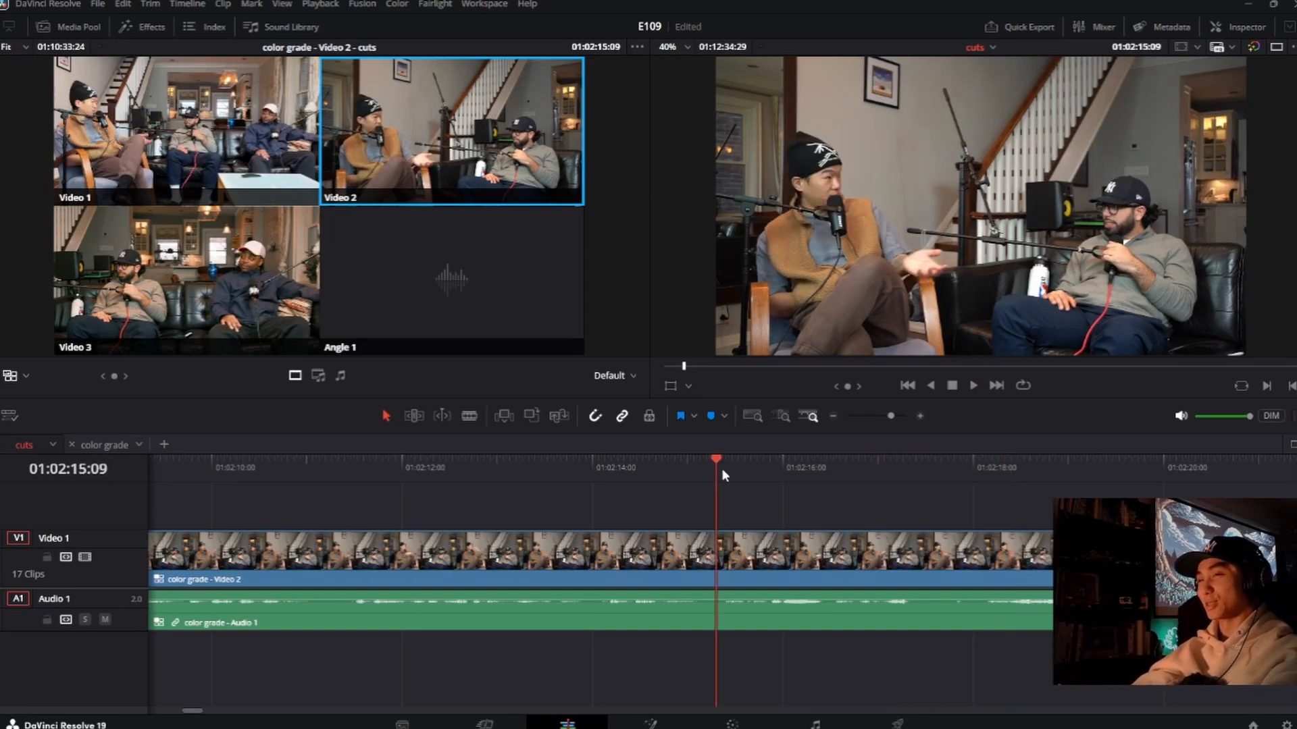
pyautogui.scroll(4, 848, 526)
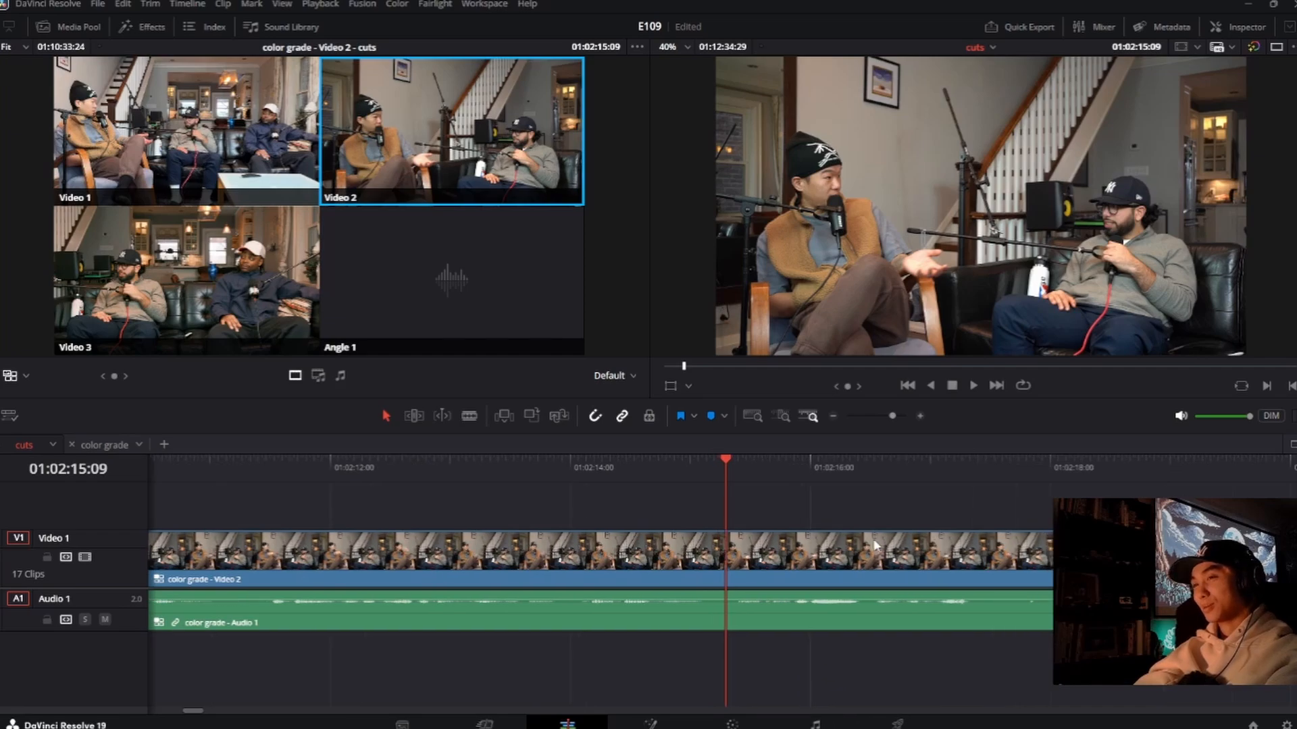
pyautogui.press('space')
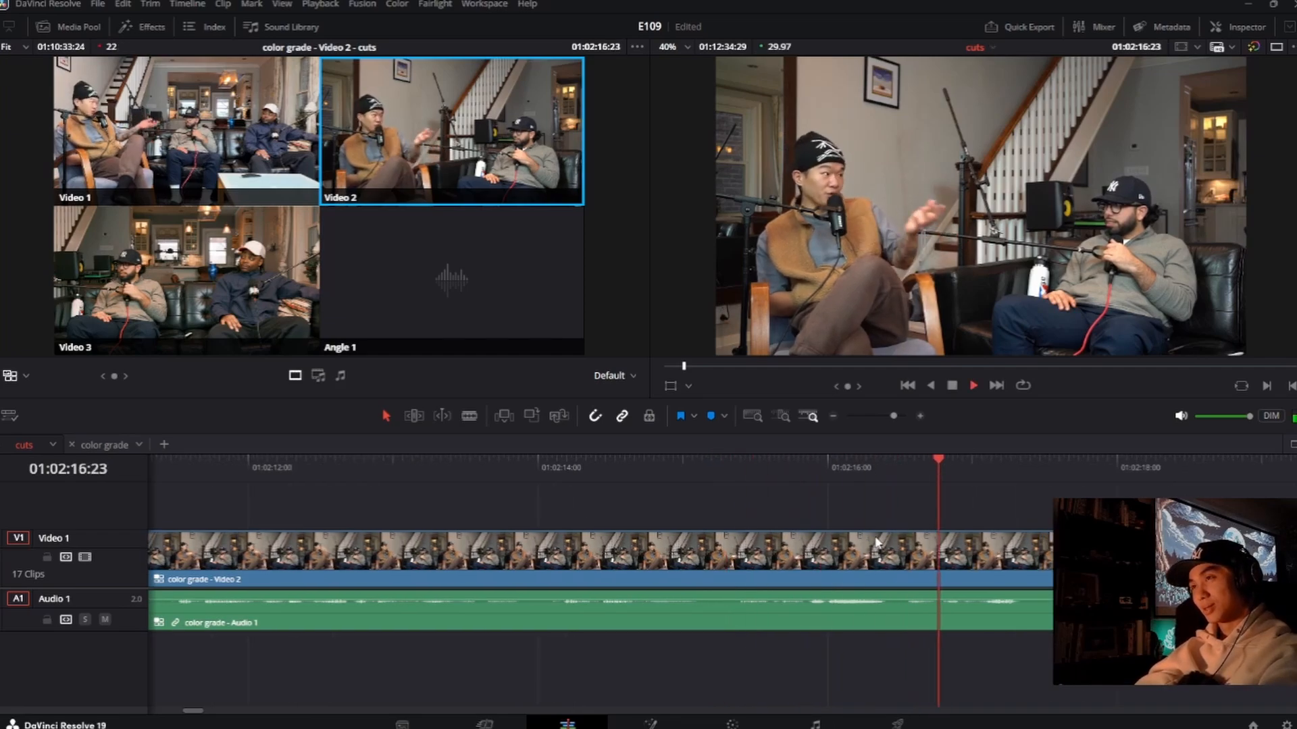
pyautogui.press('space')
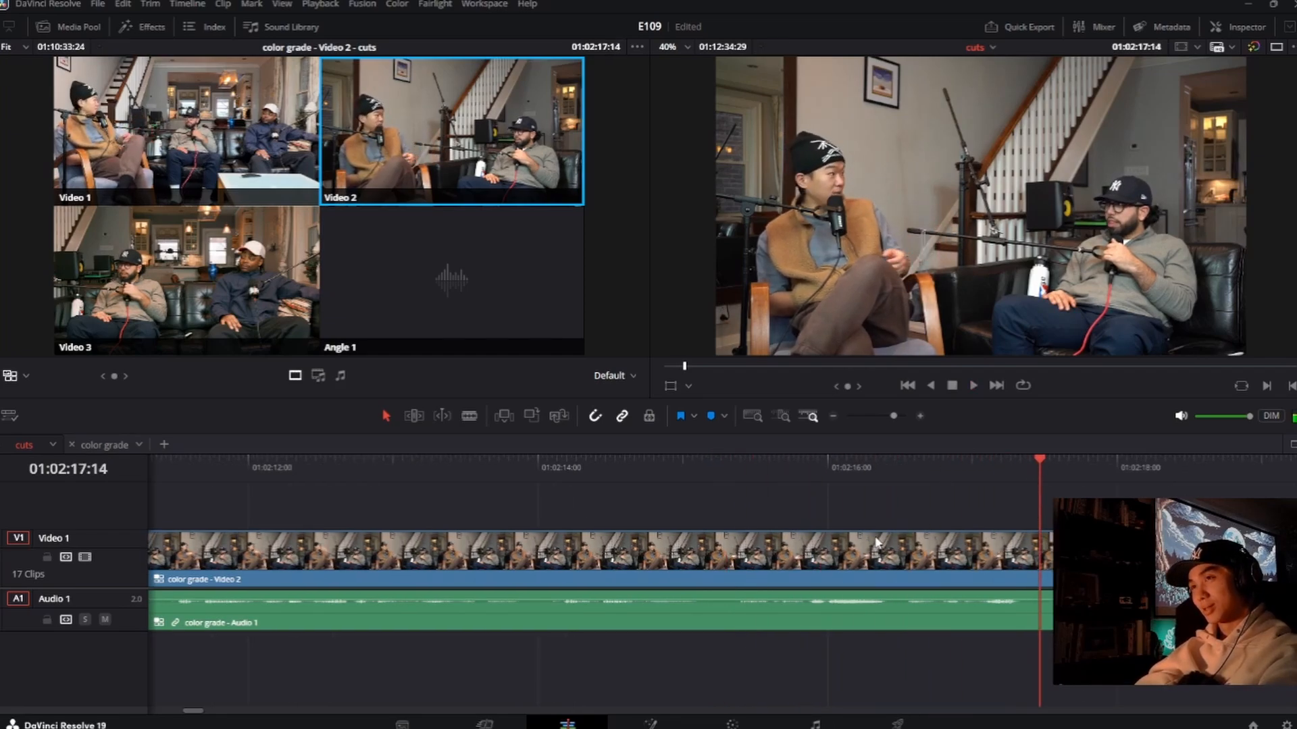
pyautogui.click(972, 480)
pyautogui.press('space')
pyautogui.press('space')
pyautogui.click(967, 480)
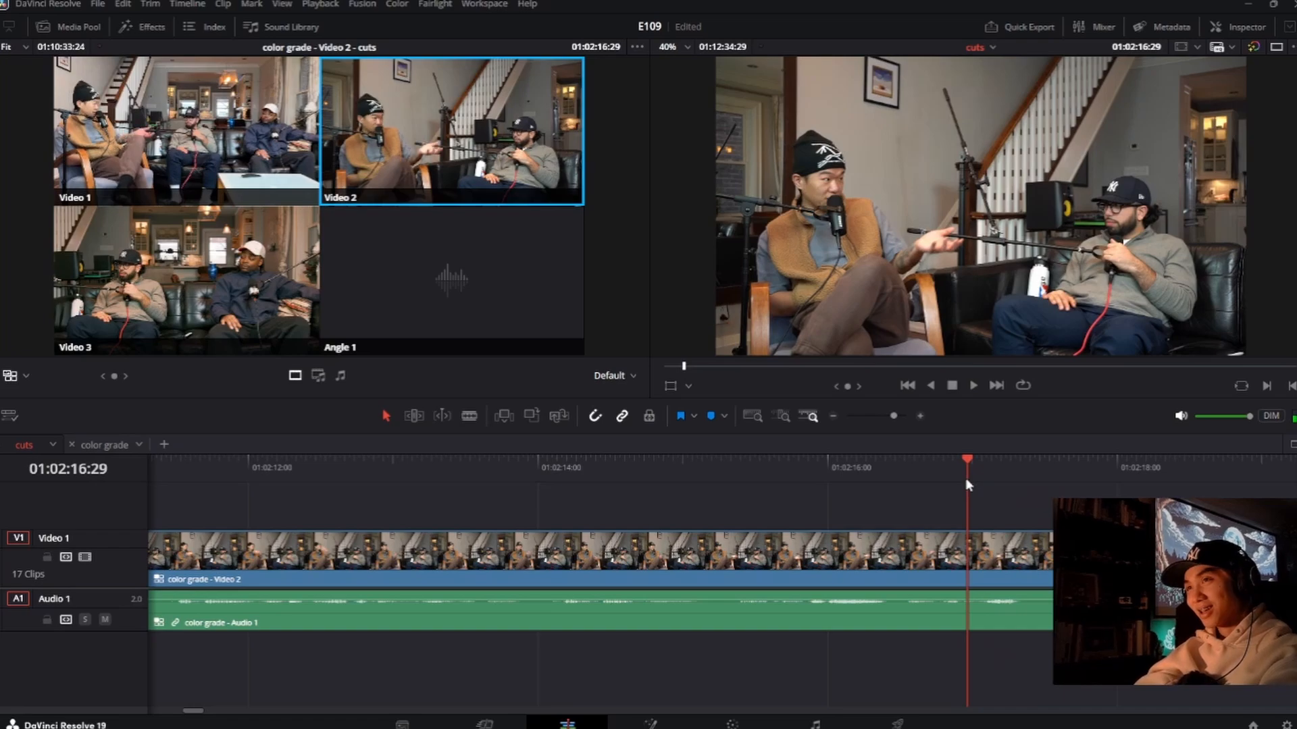
pyautogui.press('space')
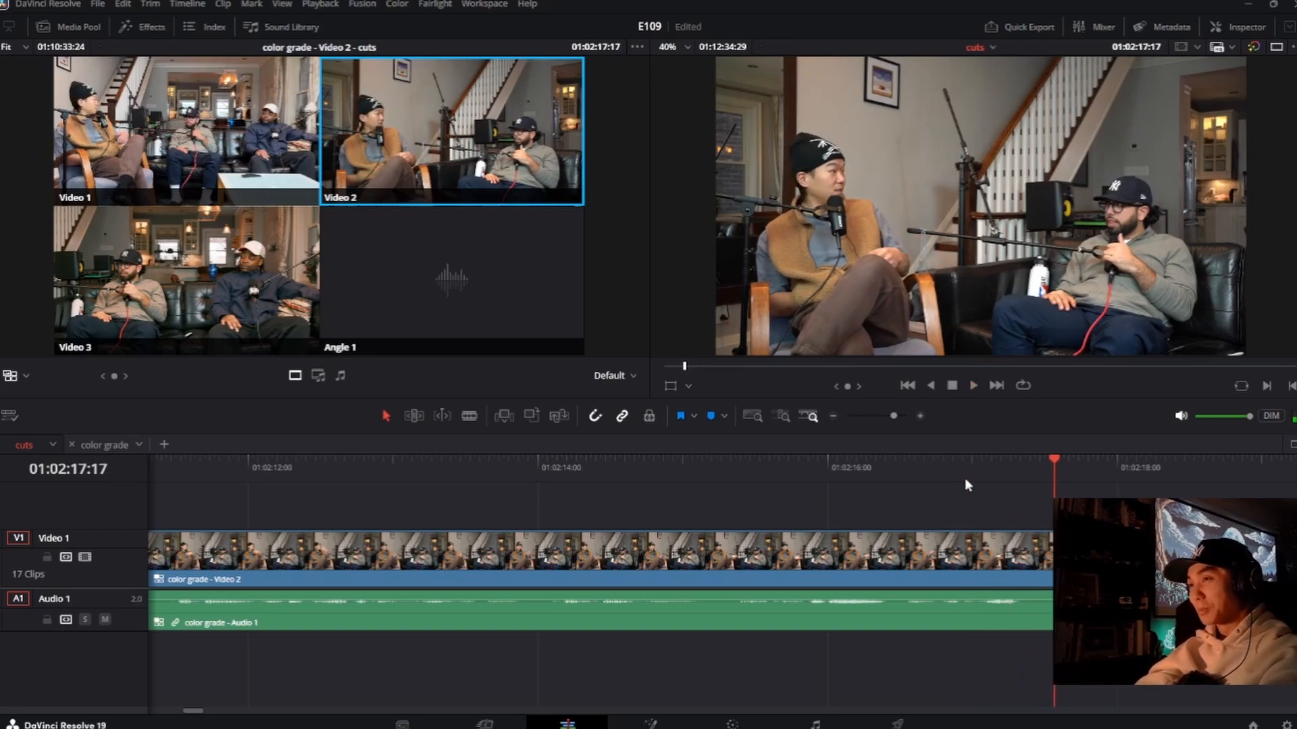
pyautogui.click(977, 474)
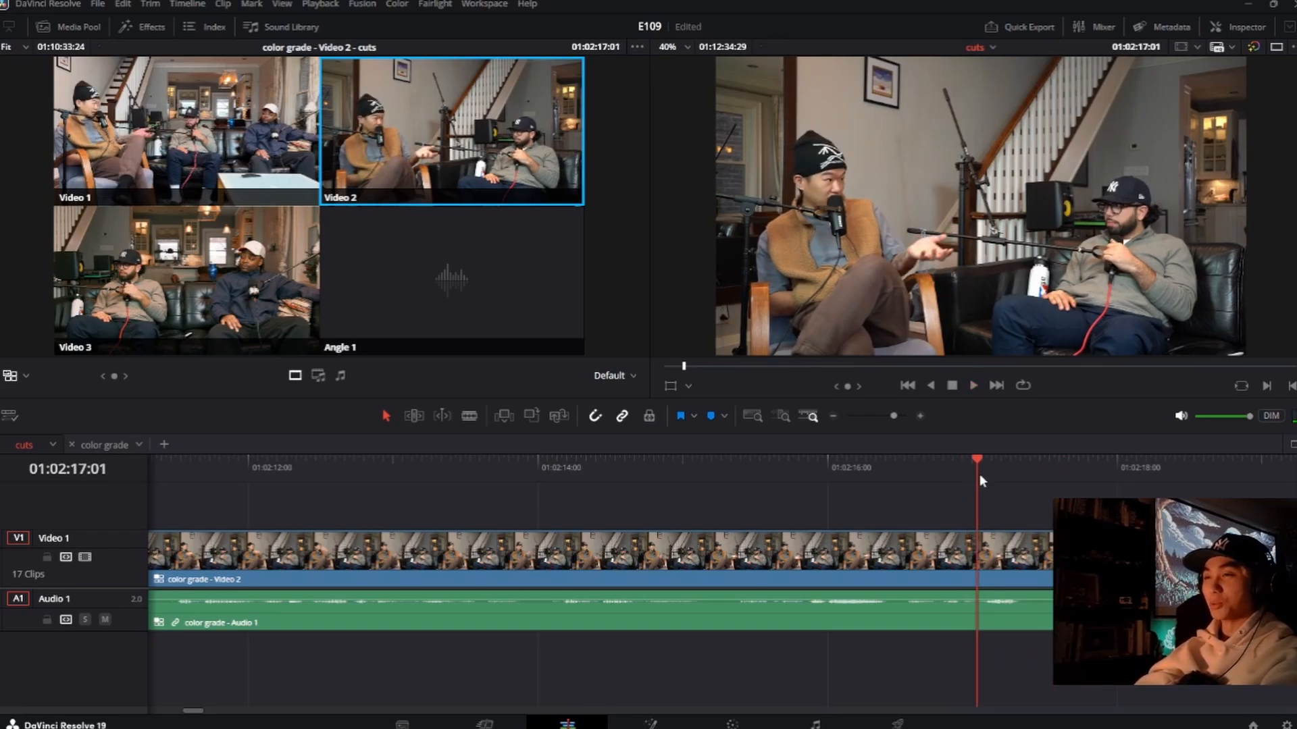
pyautogui.press('space')
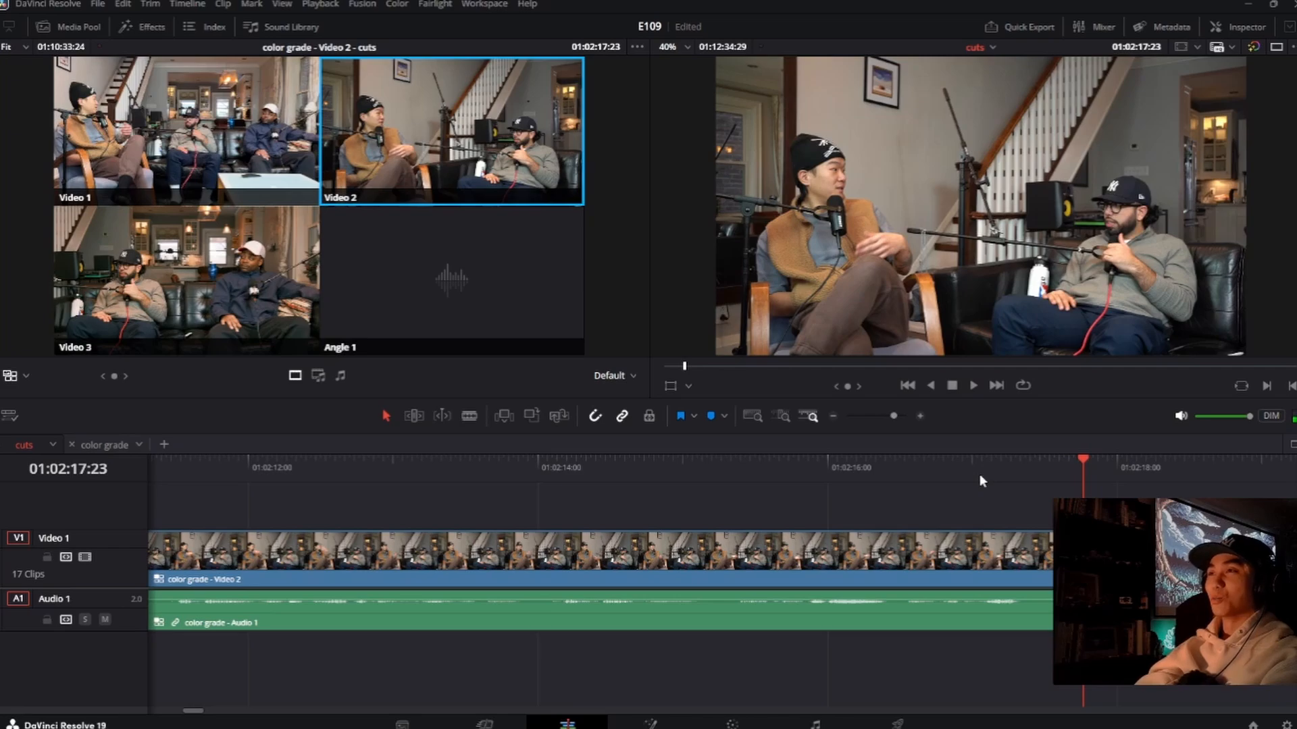
pyautogui.press('space')
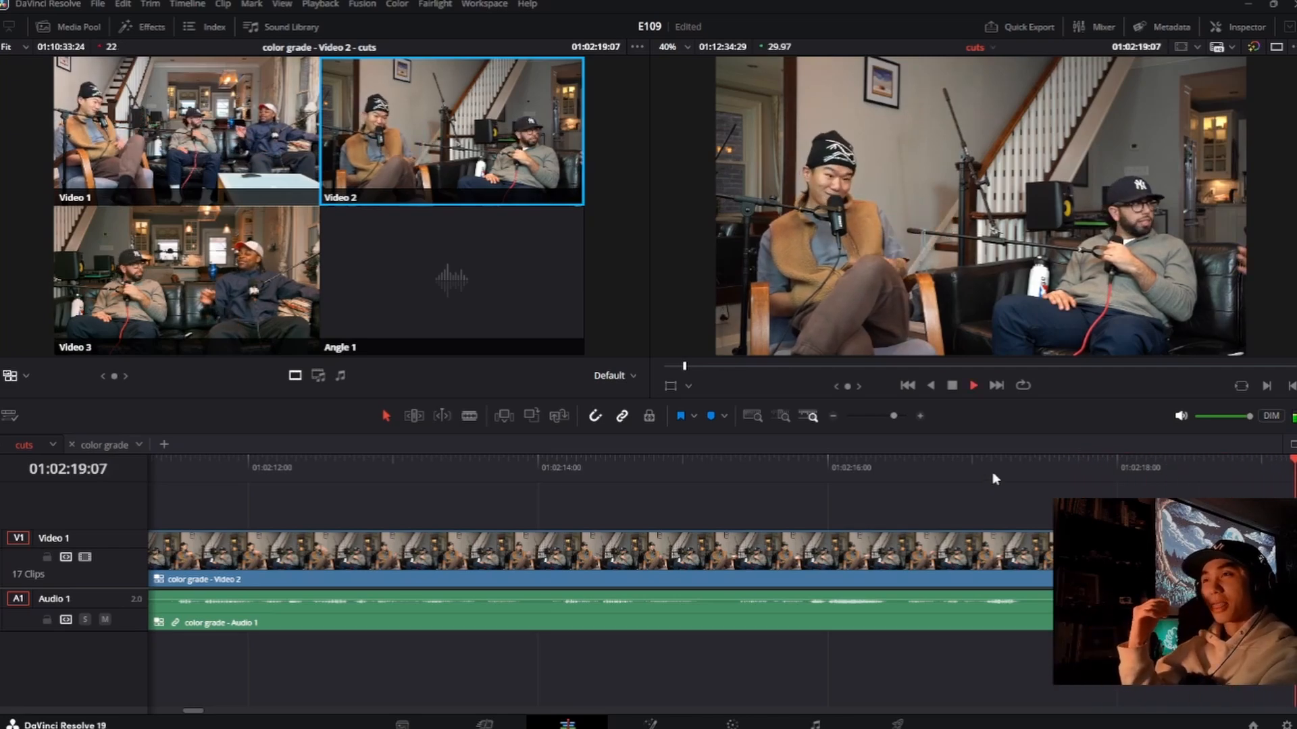
pyautogui.press('space')
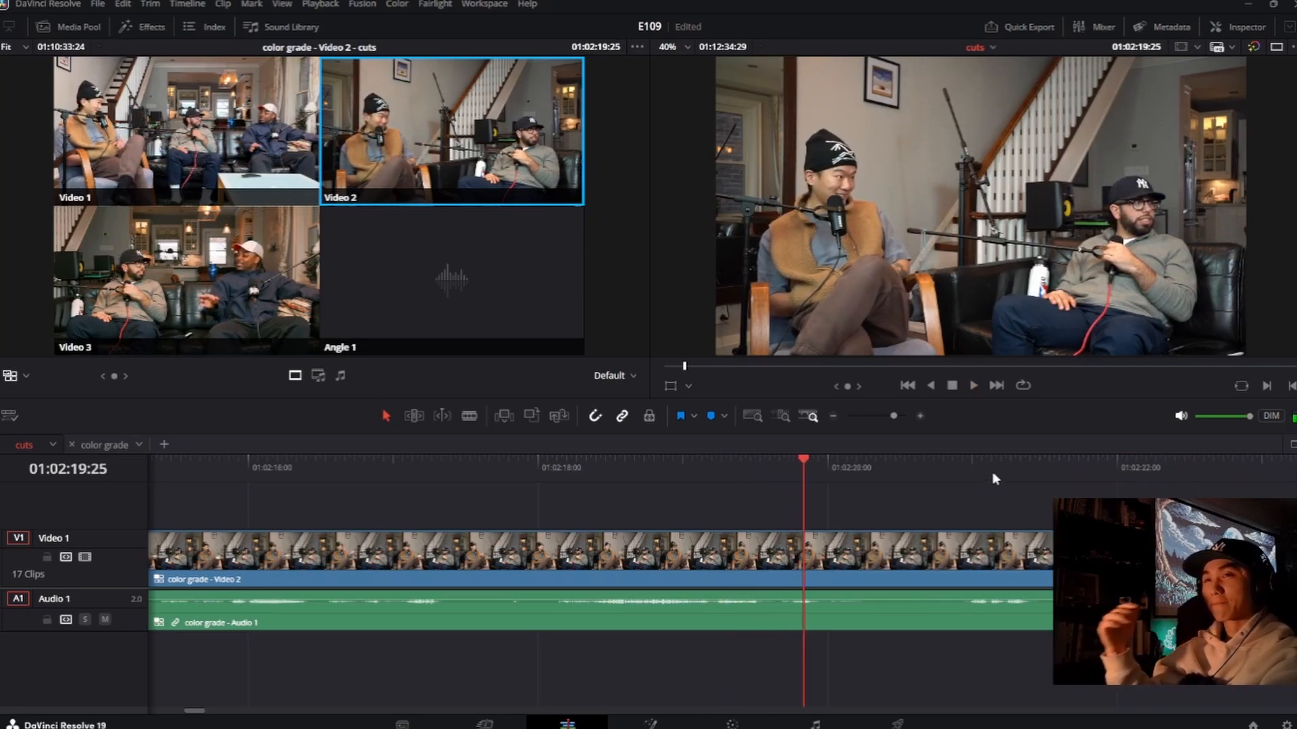
# Step: Replay from about 01:02:16:22, cutting to Video 3 at about 01:02:19:00 and back to Video 2 at about 01:02:21:04
pyautogui.click(357, 478)
pyautogui.press('space')
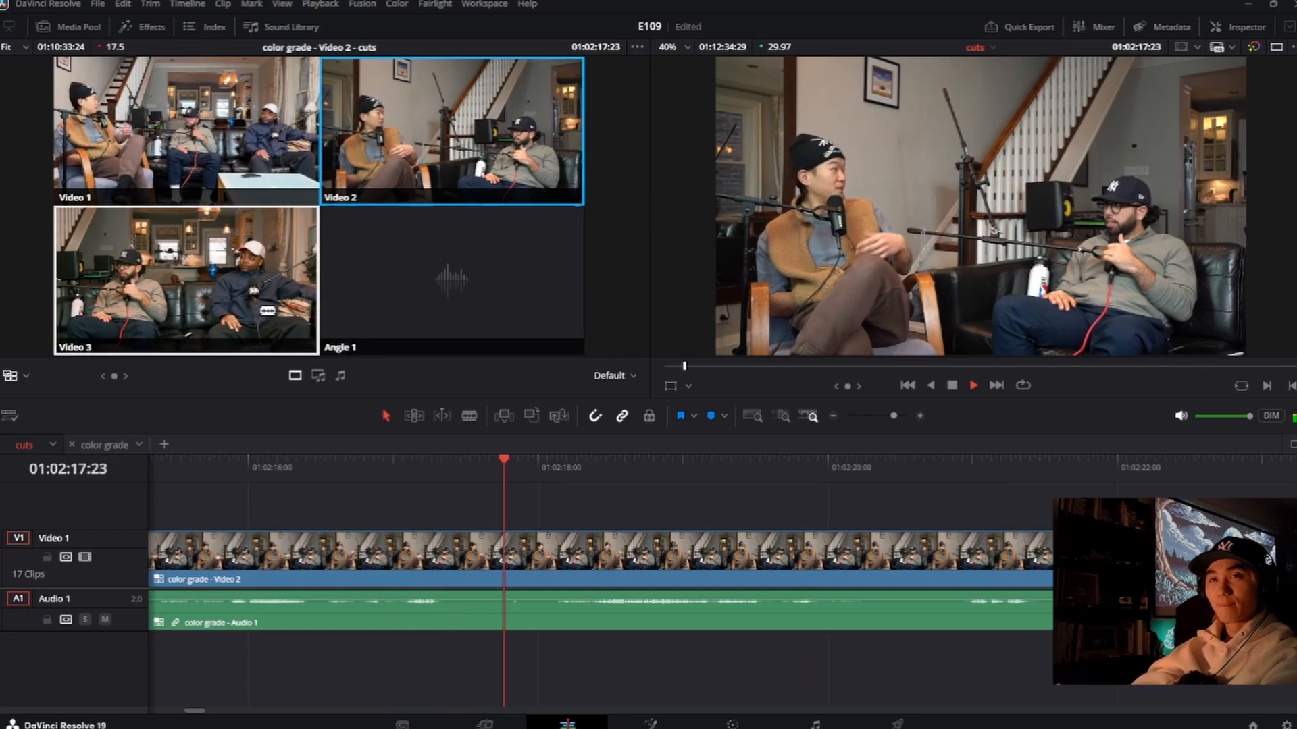
pyautogui.click(278, 309)
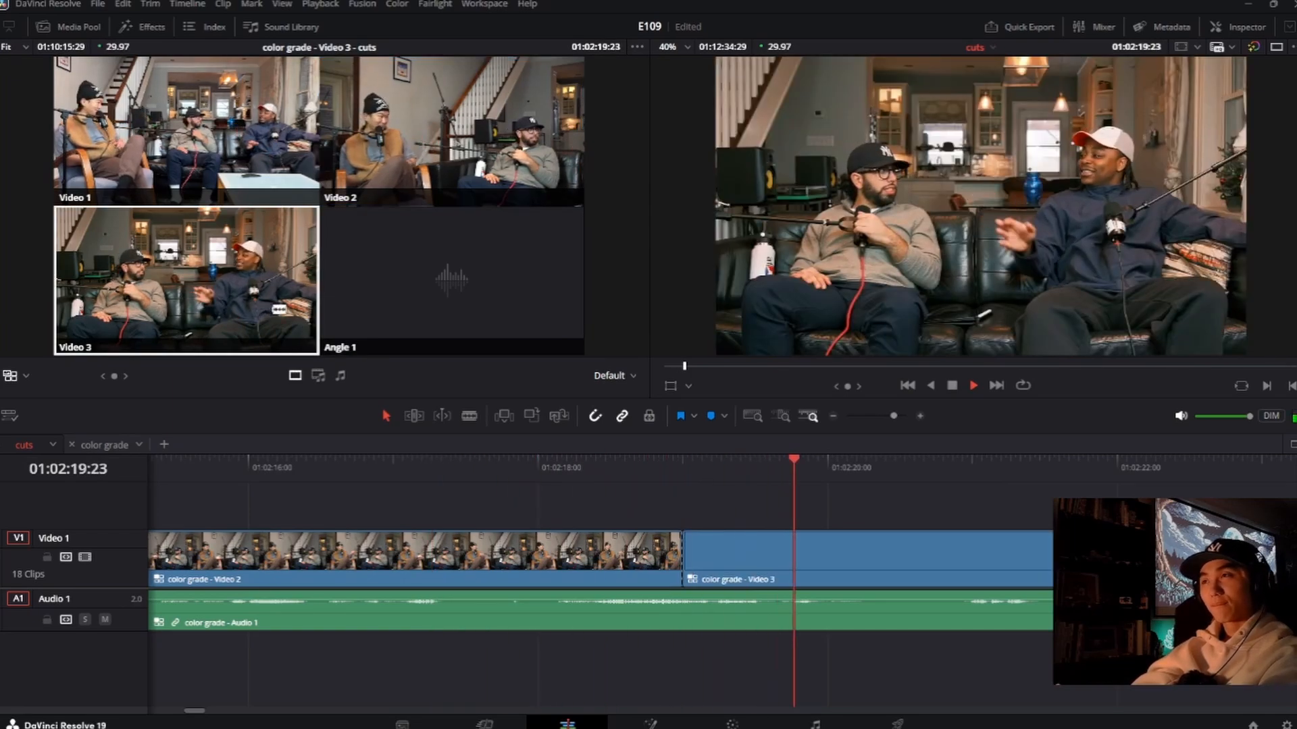
pyautogui.click(399, 162)
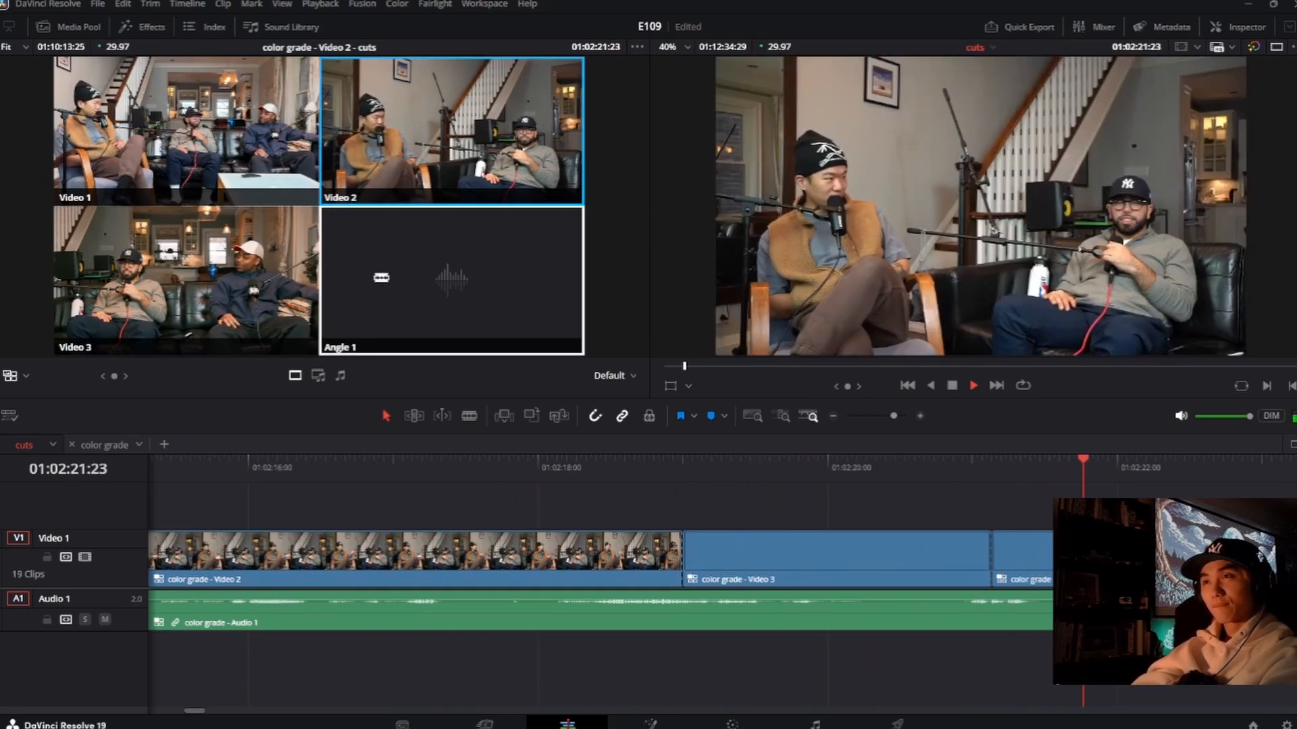
# Step: Continue live switching to Video 3 at about 01:02:22:11, Video 2 at about 01:02:26:22 and Video 3 at about 01:02:30:12
pyautogui.click(196, 284)
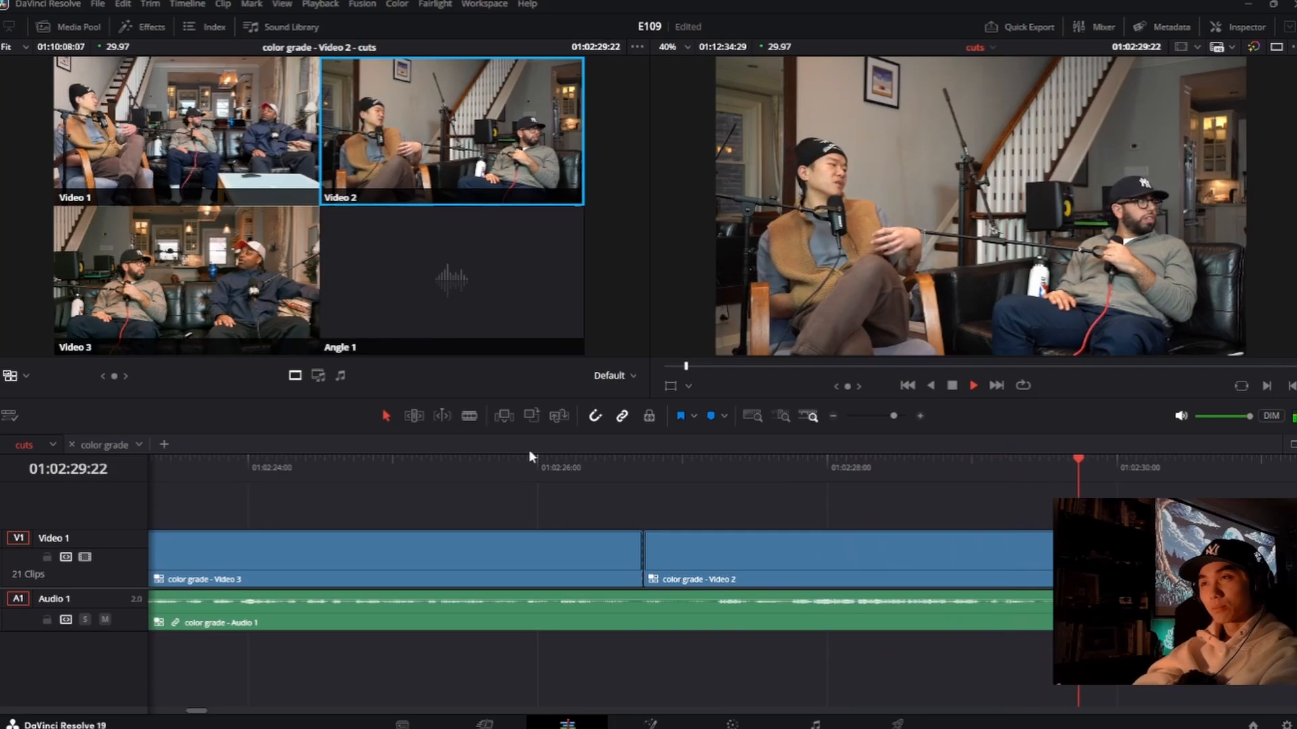
pyautogui.press('3')
pyautogui.press('space')
# Step: Roll the newest Video 2 to Video 3 cut earlier to about 01:02:29:28, replaying the transition to check its timing
pyautogui.scroll(-5, 853, 516)
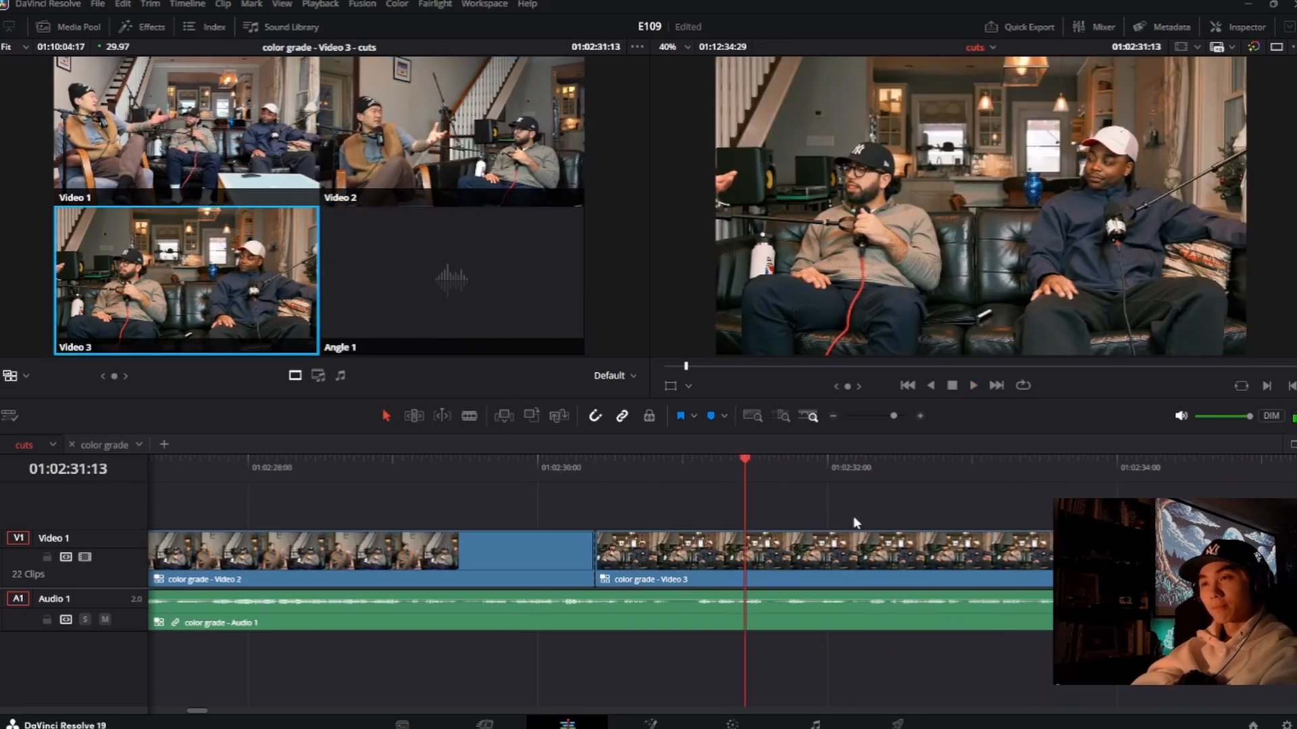
pyautogui.scroll(-3, 813, 546)
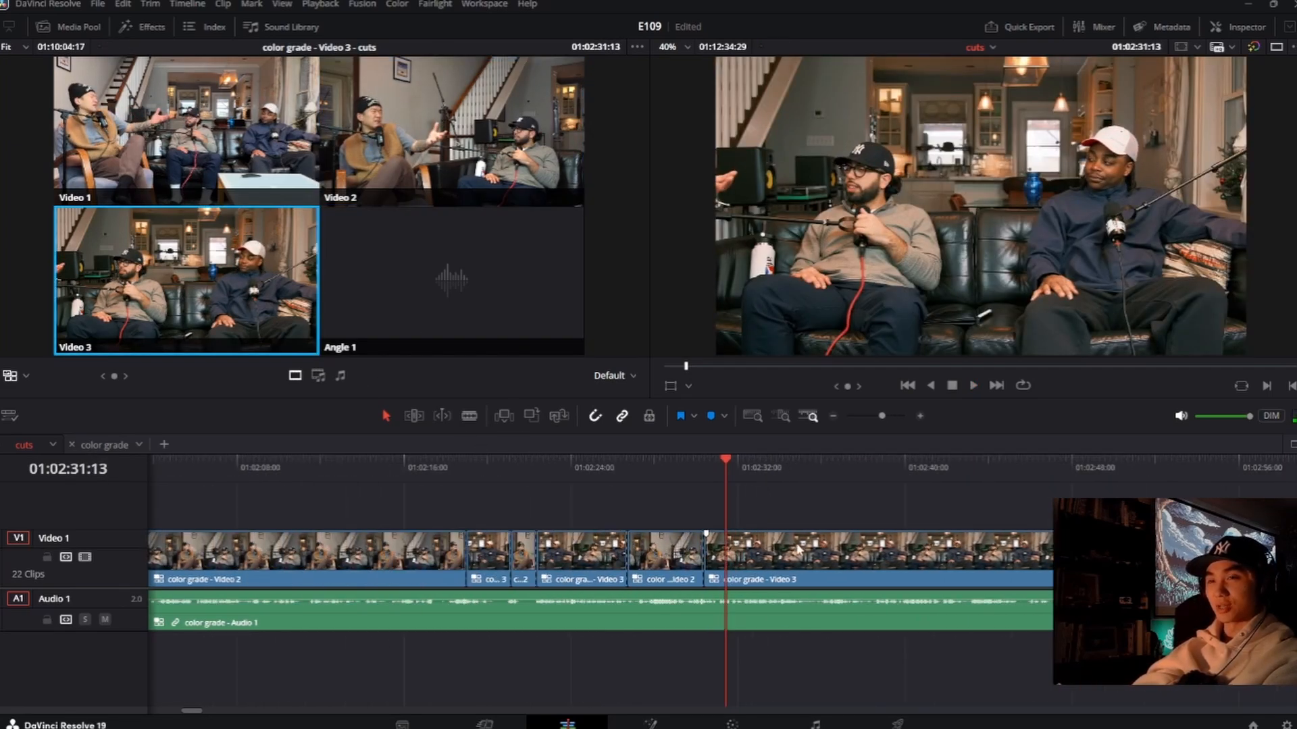
pyautogui.scroll(2, 789, 546)
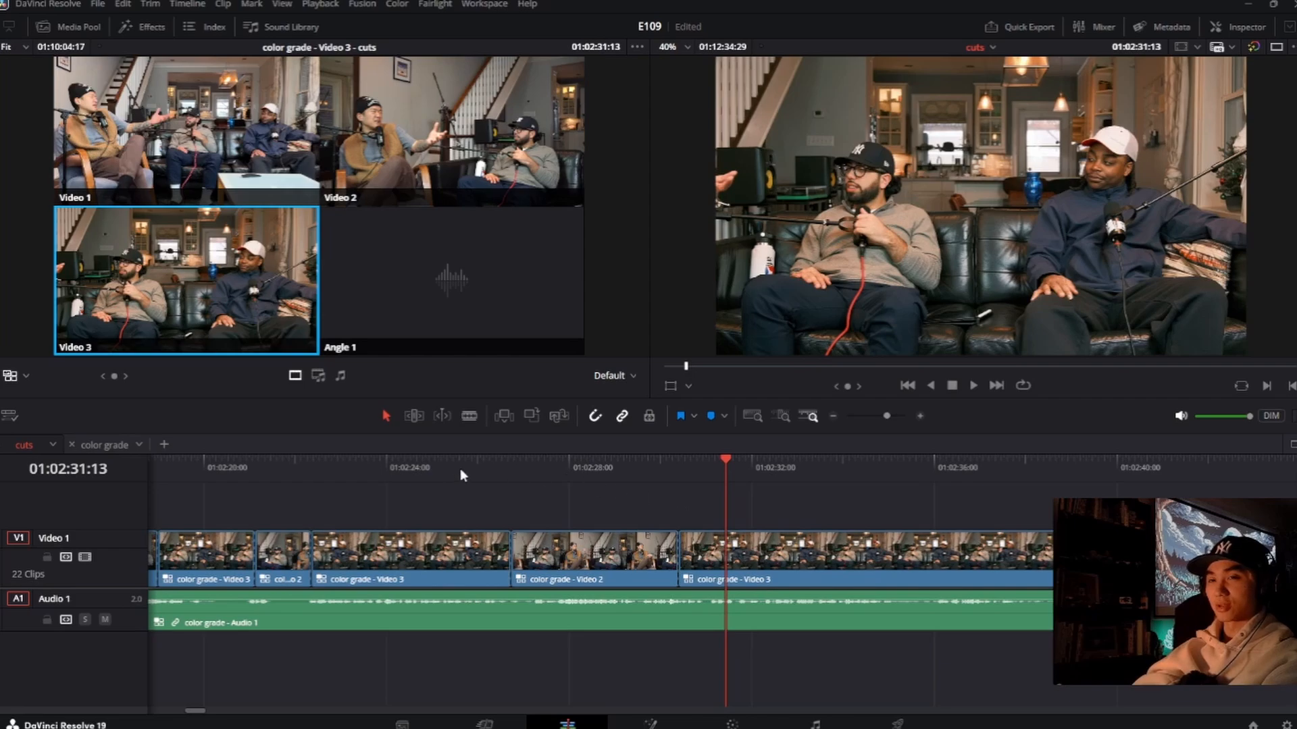
pyautogui.hscroll(-3, 709, 578)
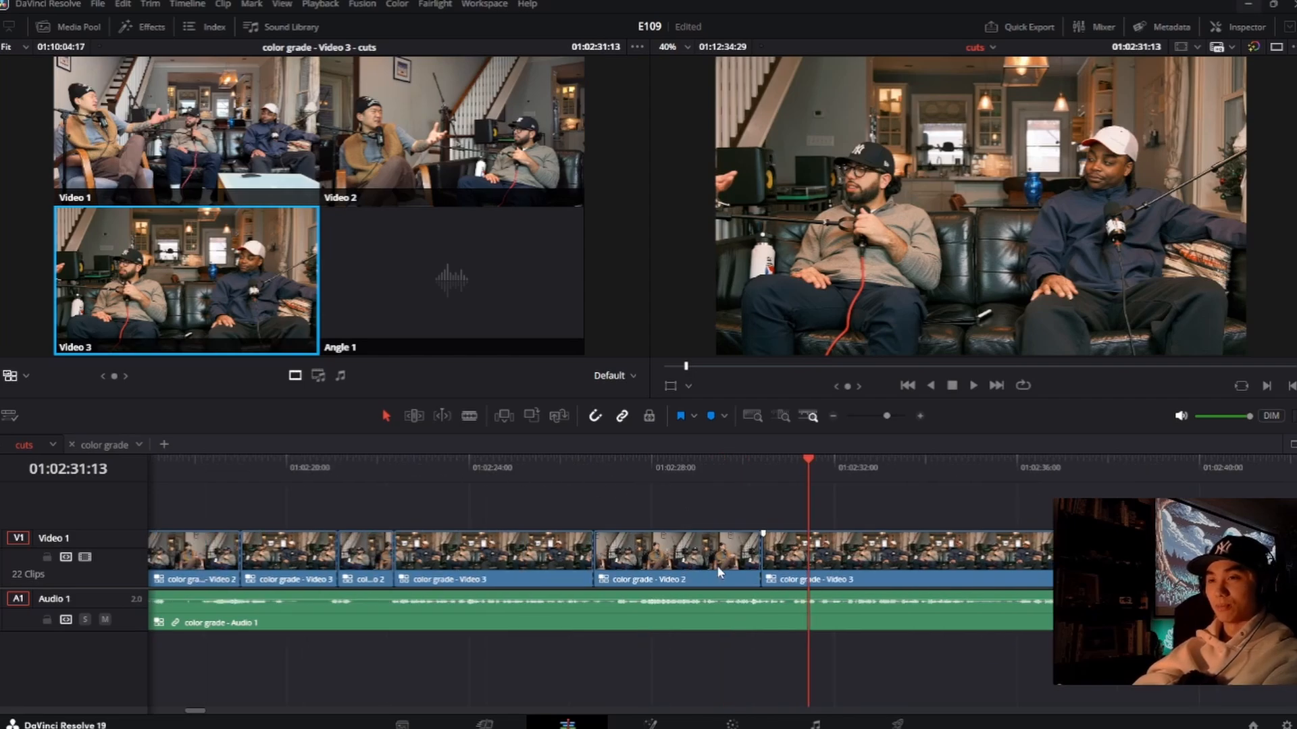
pyautogui.moveTo(761, 559); pyautogui.dragTo(749, 559)
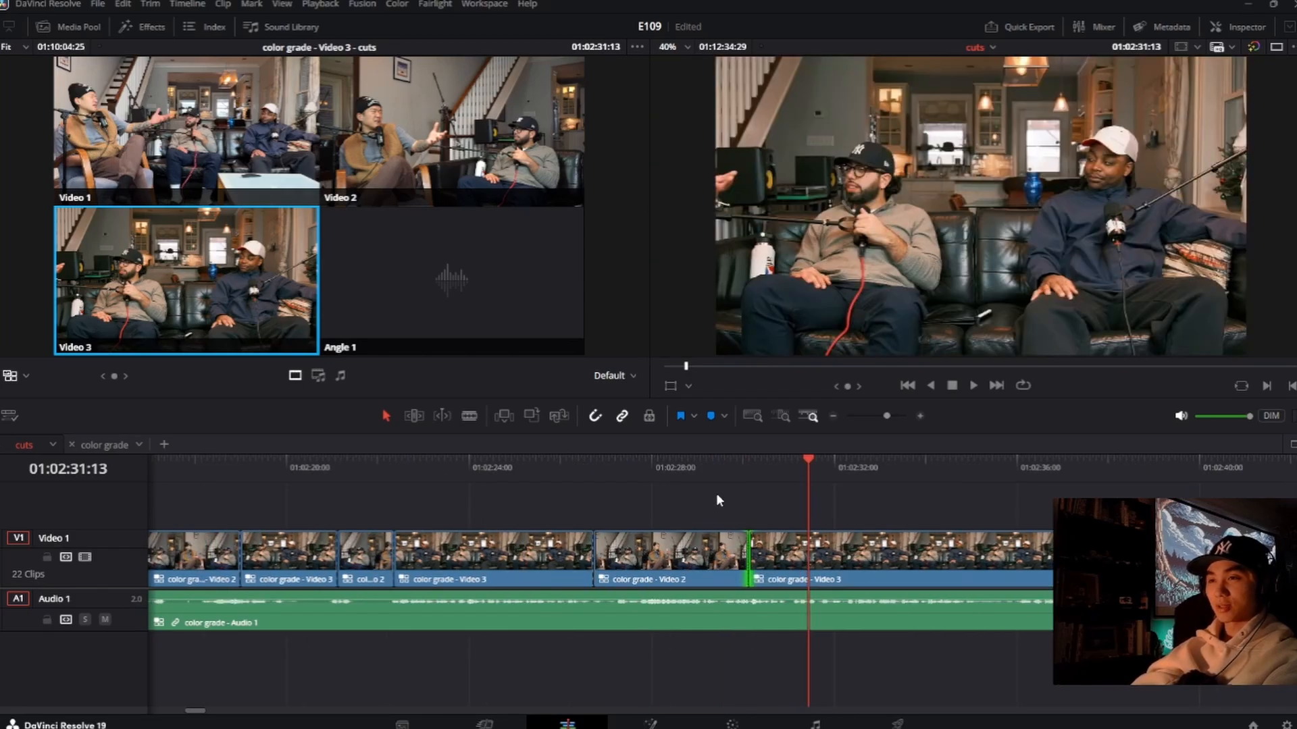
pyautogui.click(718, 494)
pyautogui.click(719, 476)
pyautogui.press('space')
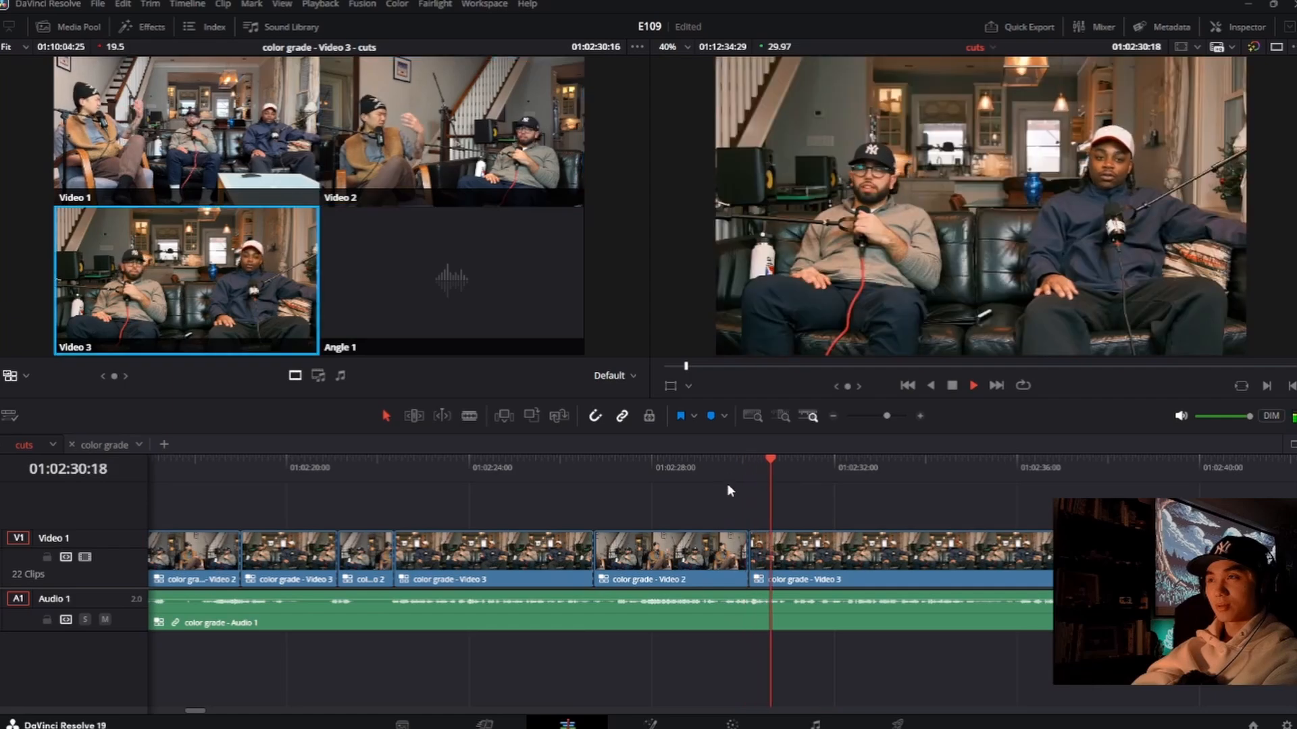
pyautogui.press('space')
pyautogui.moveTo(748, 553); pyautogui.dragTo(741, 552)
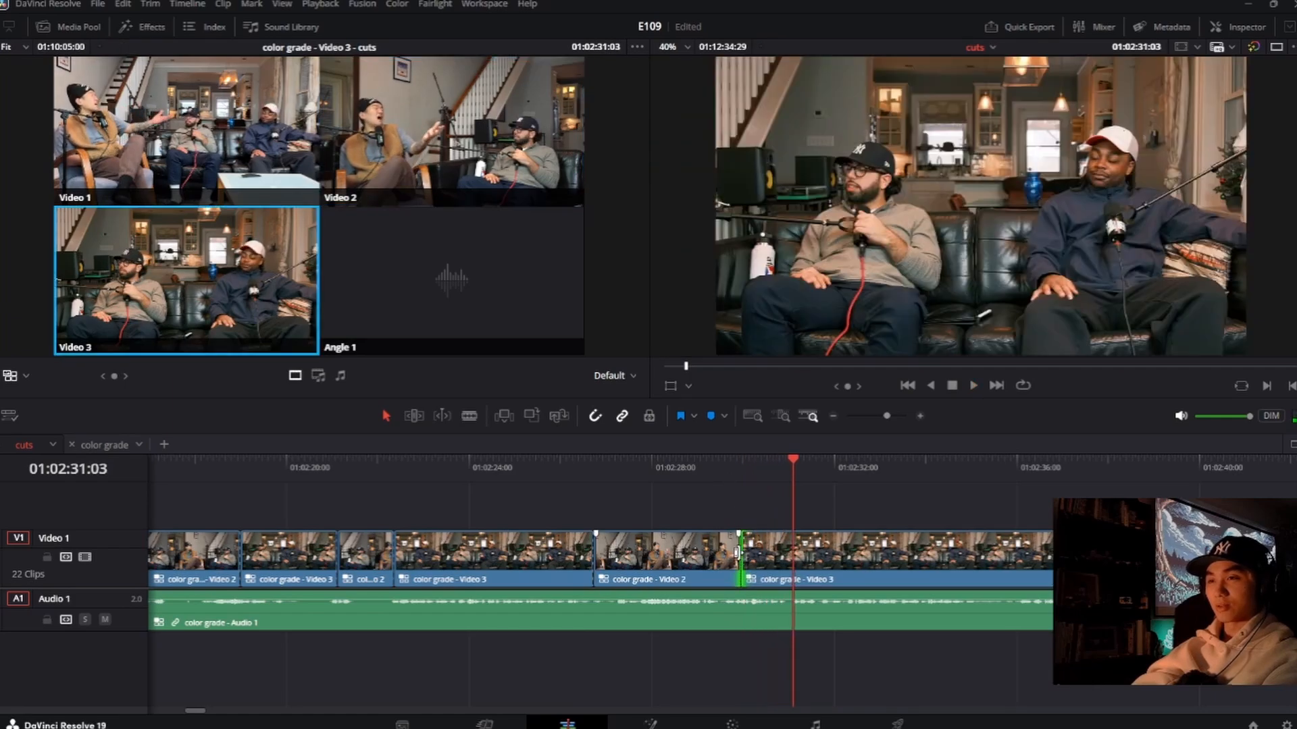
pyautogui.click(715, 480)
pyautogui.press('space')
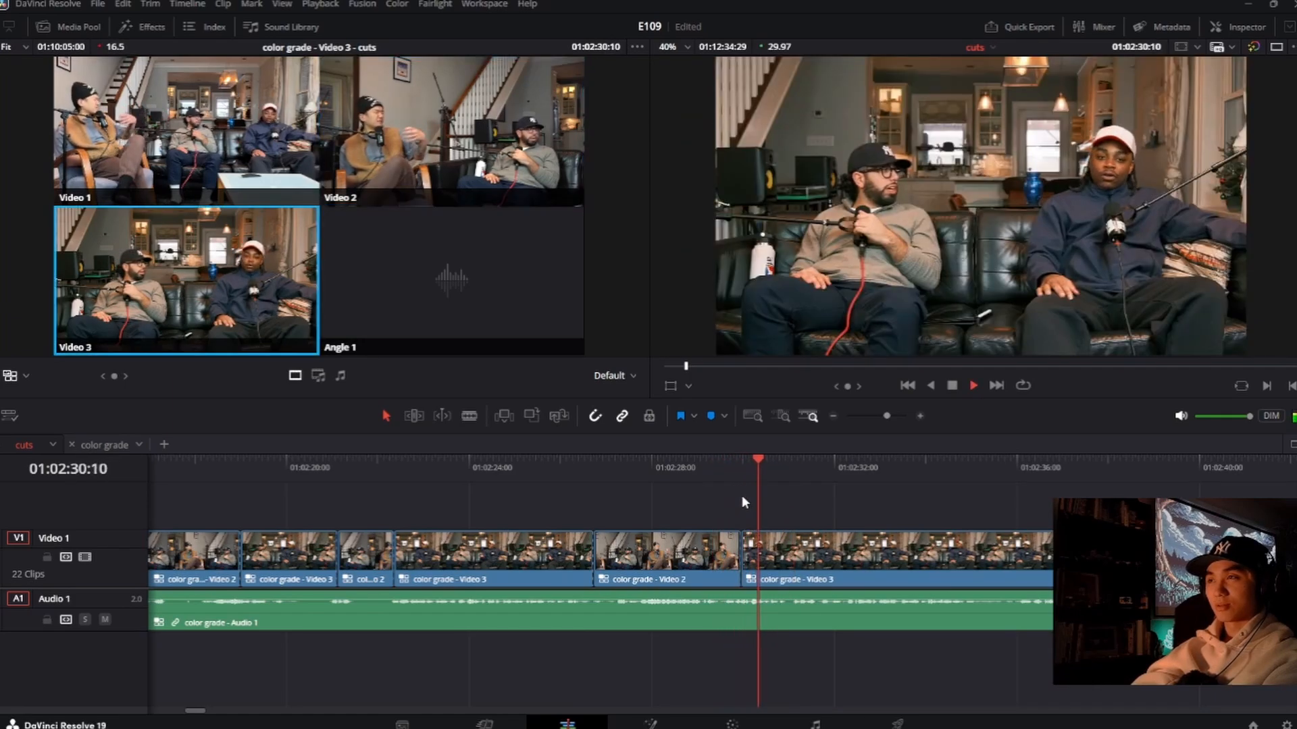
# Step: Roll the preceding Video 3 to Video 2 cut a frame earlier, to about 01:02:26:21, and replay it
pyautogui.click(569, 466)
pyautogui.press('space')
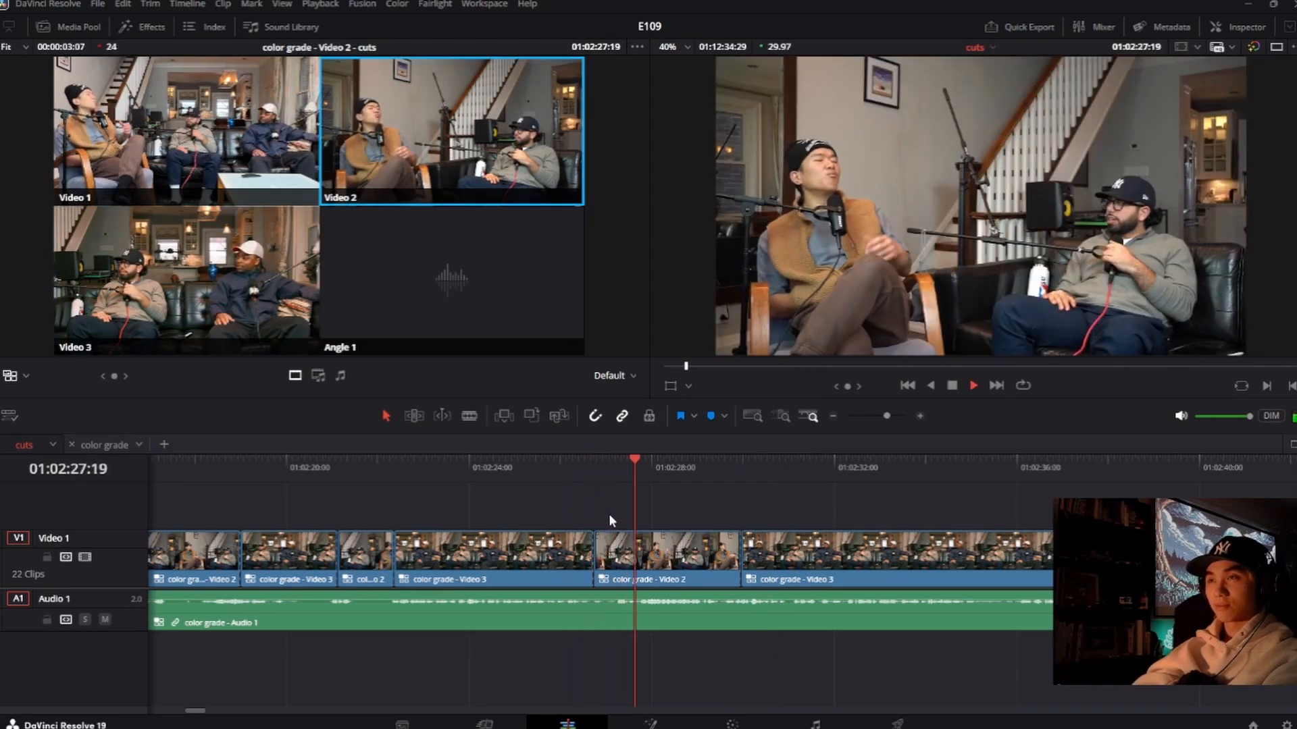
pyautogui.press('space')
pyautogui.click(591, 553)
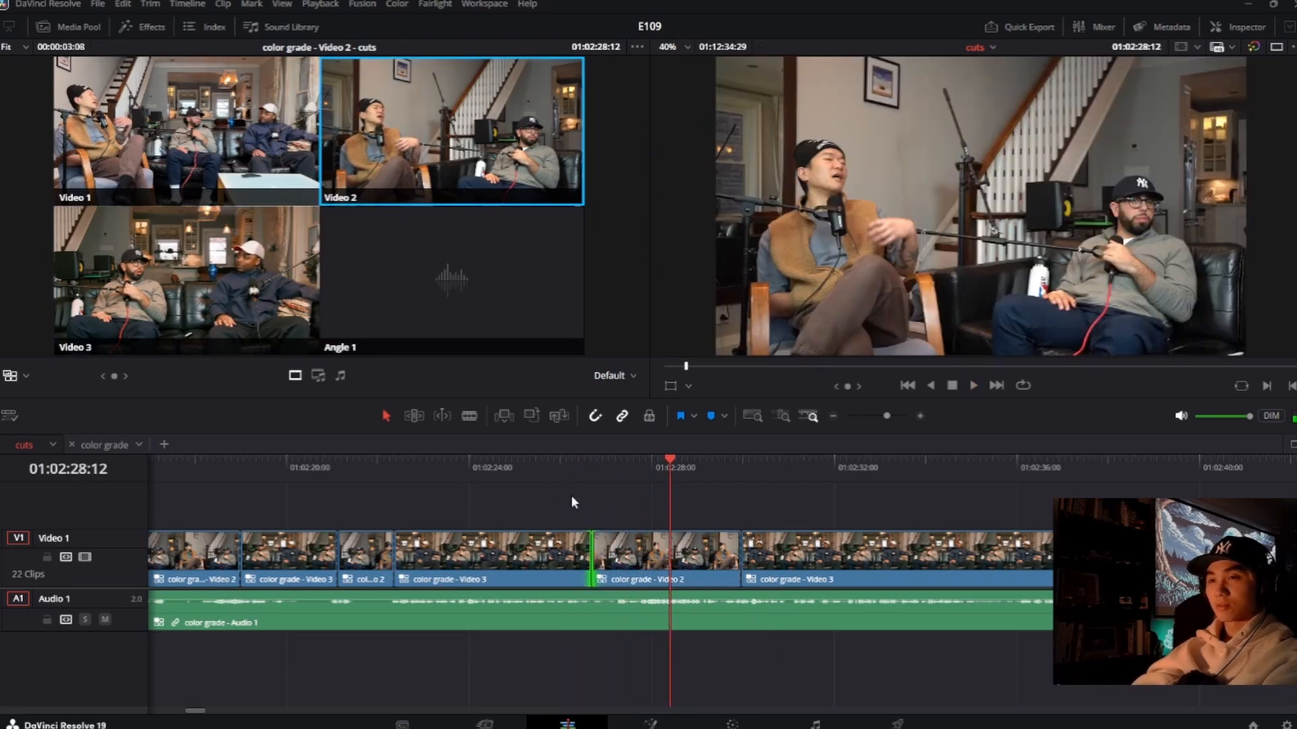
pyautogui.click(568, 474)
pyautogui.press('space')
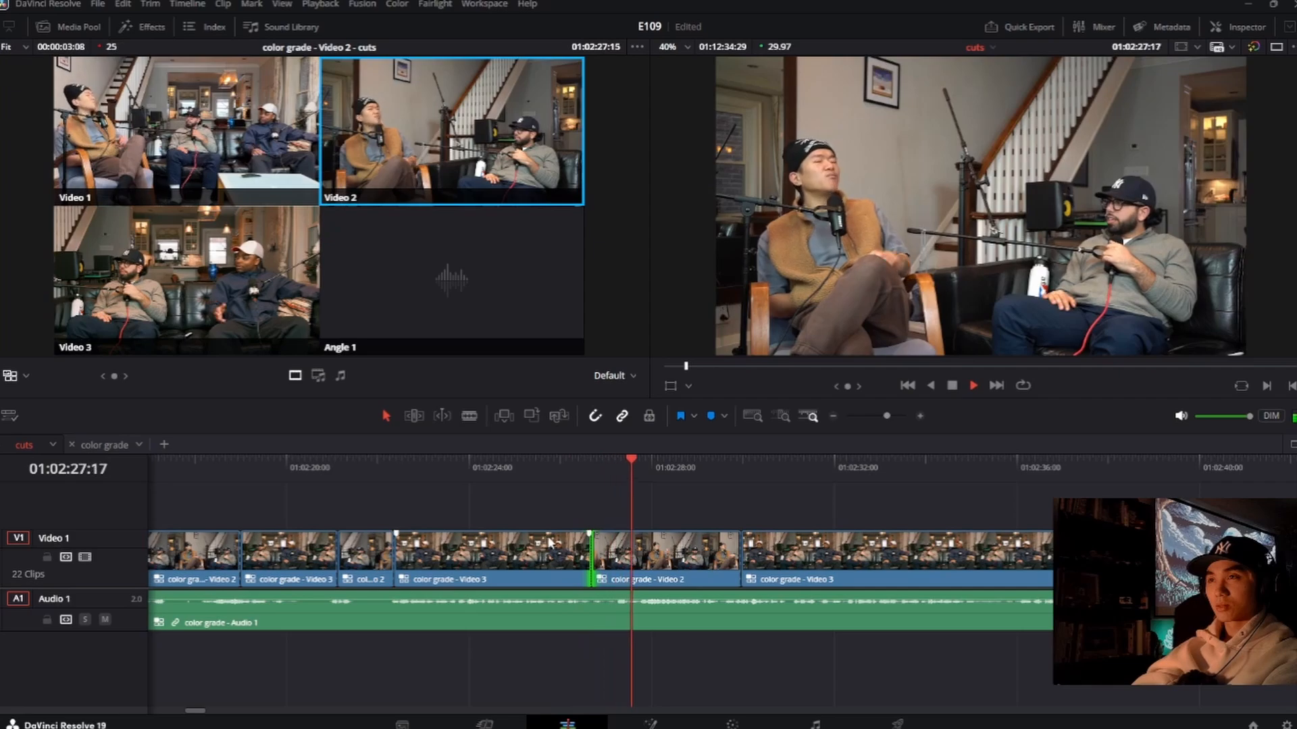
pyautogui.press('space')
# Step: Review the short Video 2 clip and its switch to Video 3 between about 01:02:21:12 and 01:02:22:11
pyautogui.click(385, 472)
pyautogui.press('space')
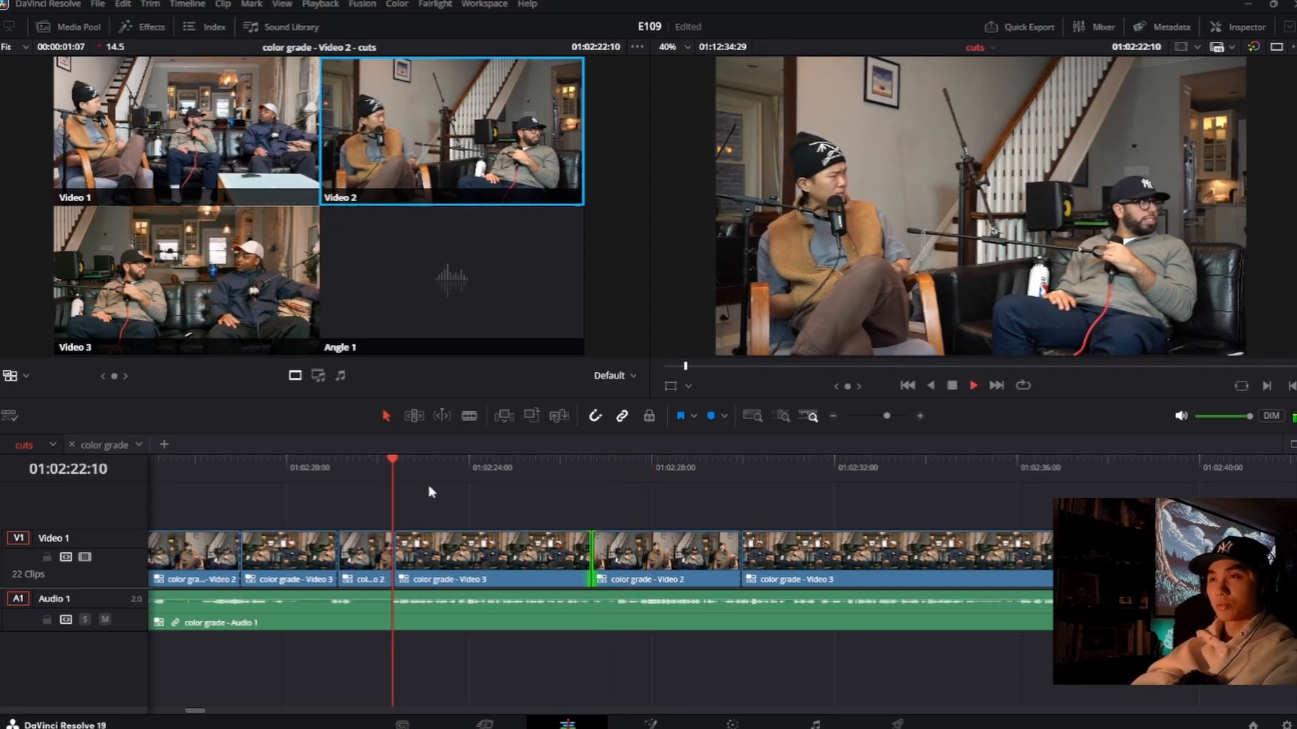
pyautogui.press('space')
pyautogui.click(370, 466)
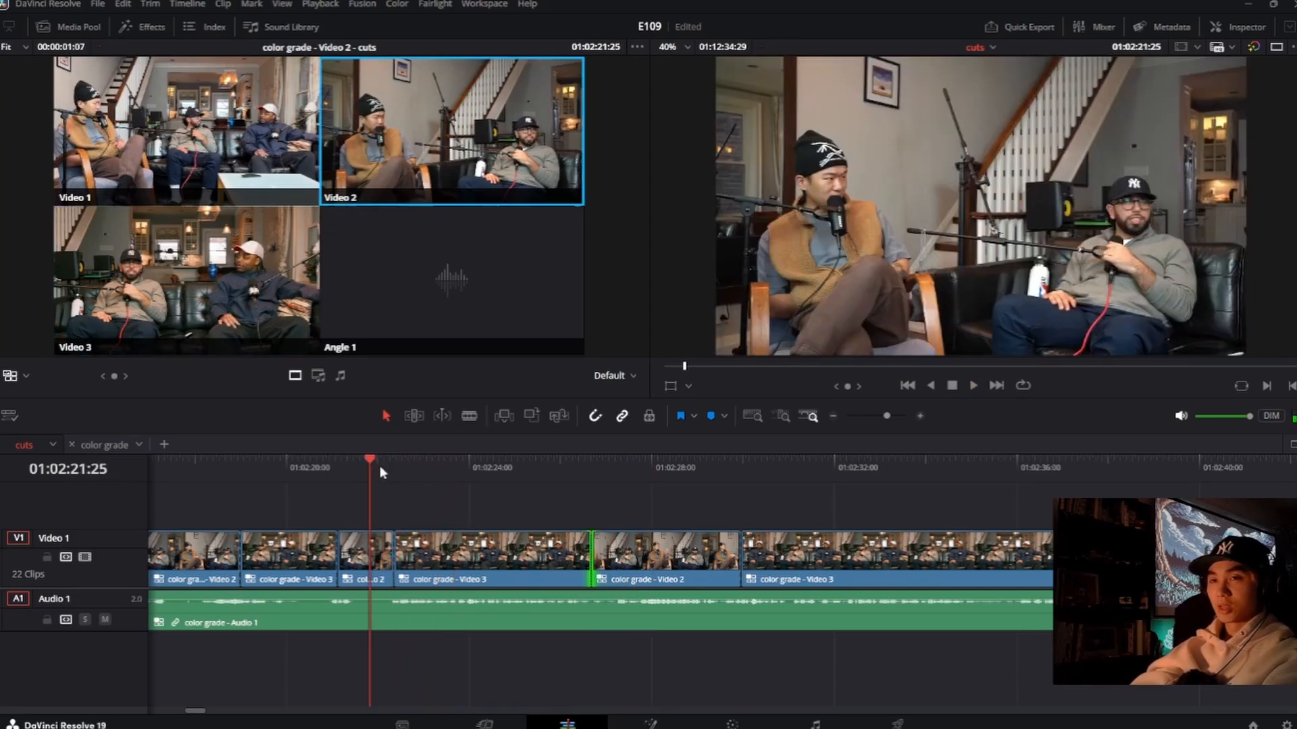
pyautogui.click(350, 470)
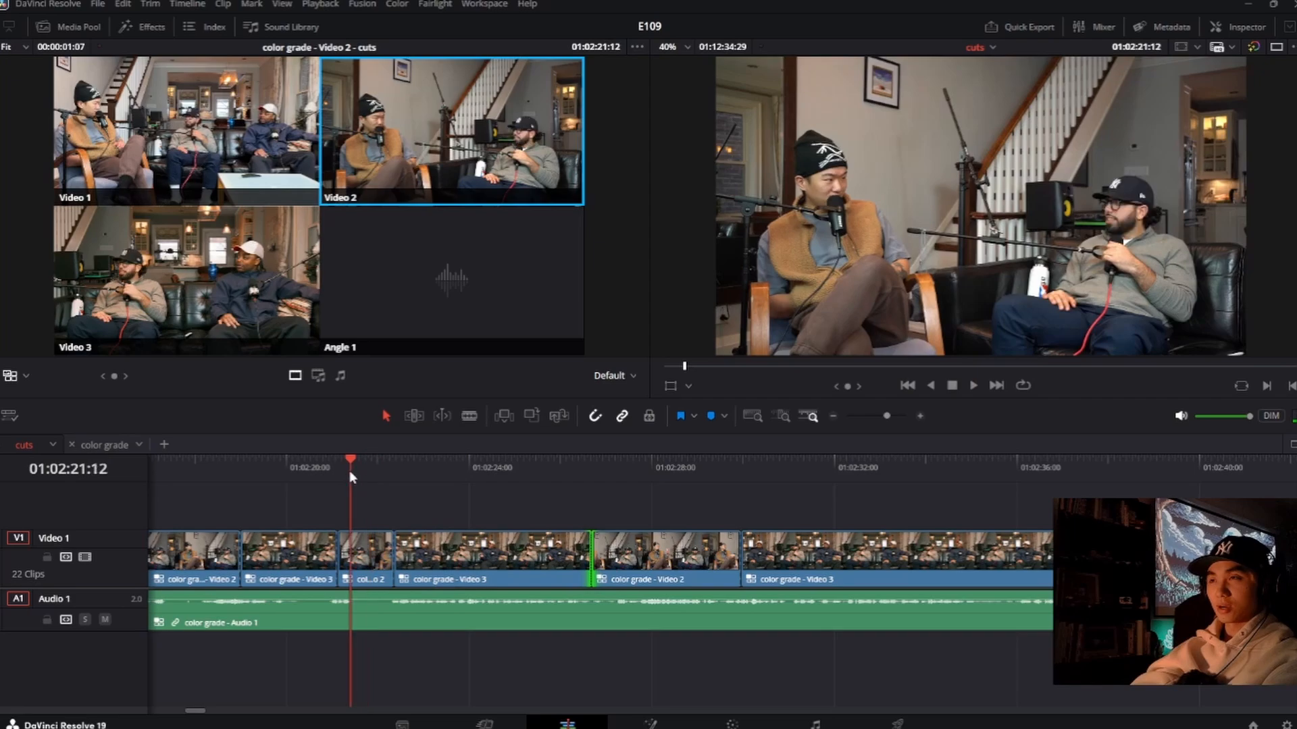
pyautogui.press('space')
# Step: Roll the cut ending the short Video 2 clip earlier to about 01:02:21:29 and replay the surrounding switches
pyautogui.press('space')
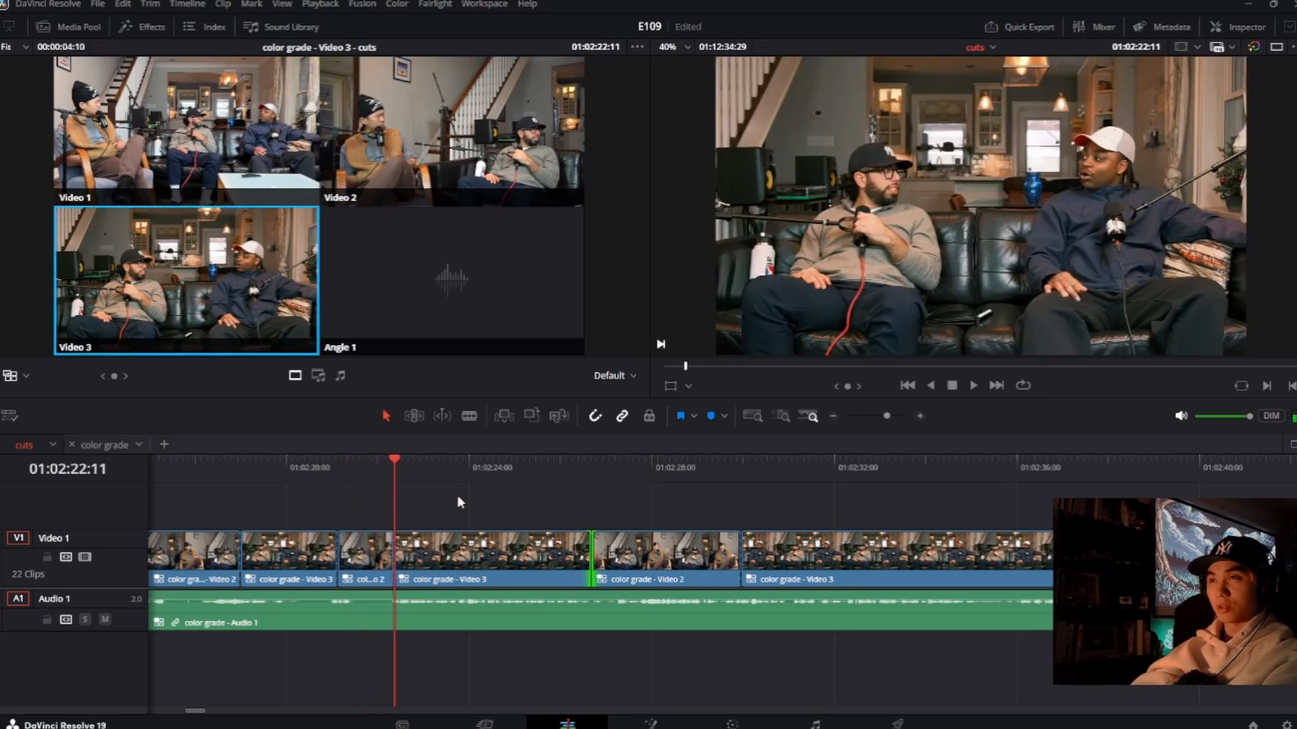
pyautogui.click(359, 465)
pyautogui.press('space')
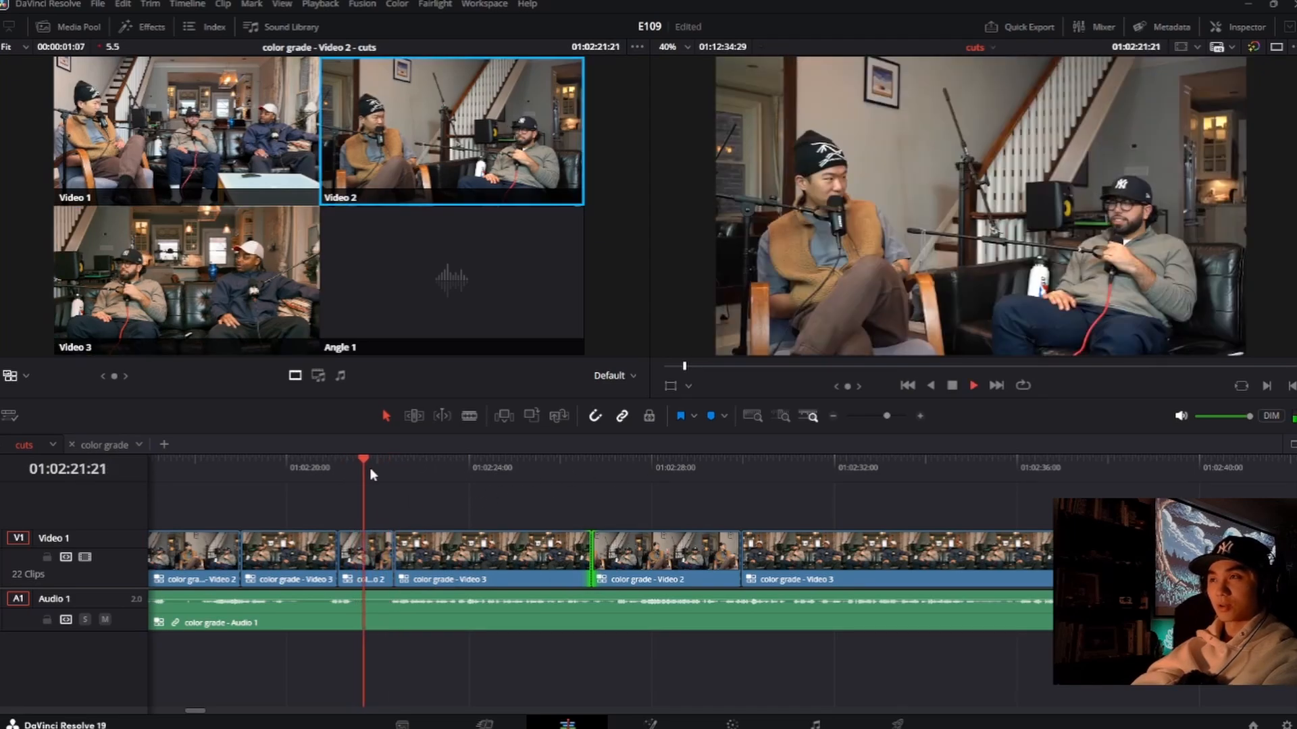
pyautogui.press('space')
pyautogui.moveTo(395, 560); pyautogui.dragTo(376, 561)
pyautogui.click(357, 472)
pyautogui.press('space')
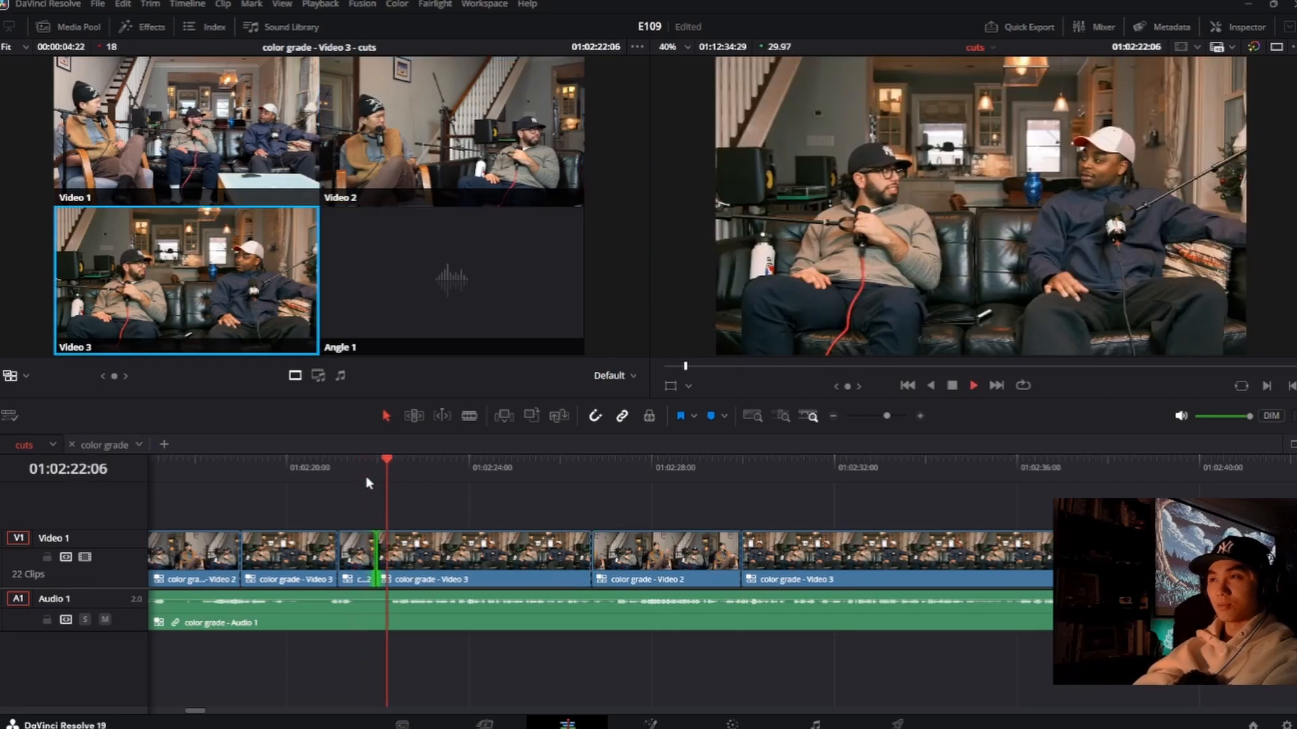
pyautogui.press('space')
pyautogui.click(321, 485)
pyautogui.press('space')
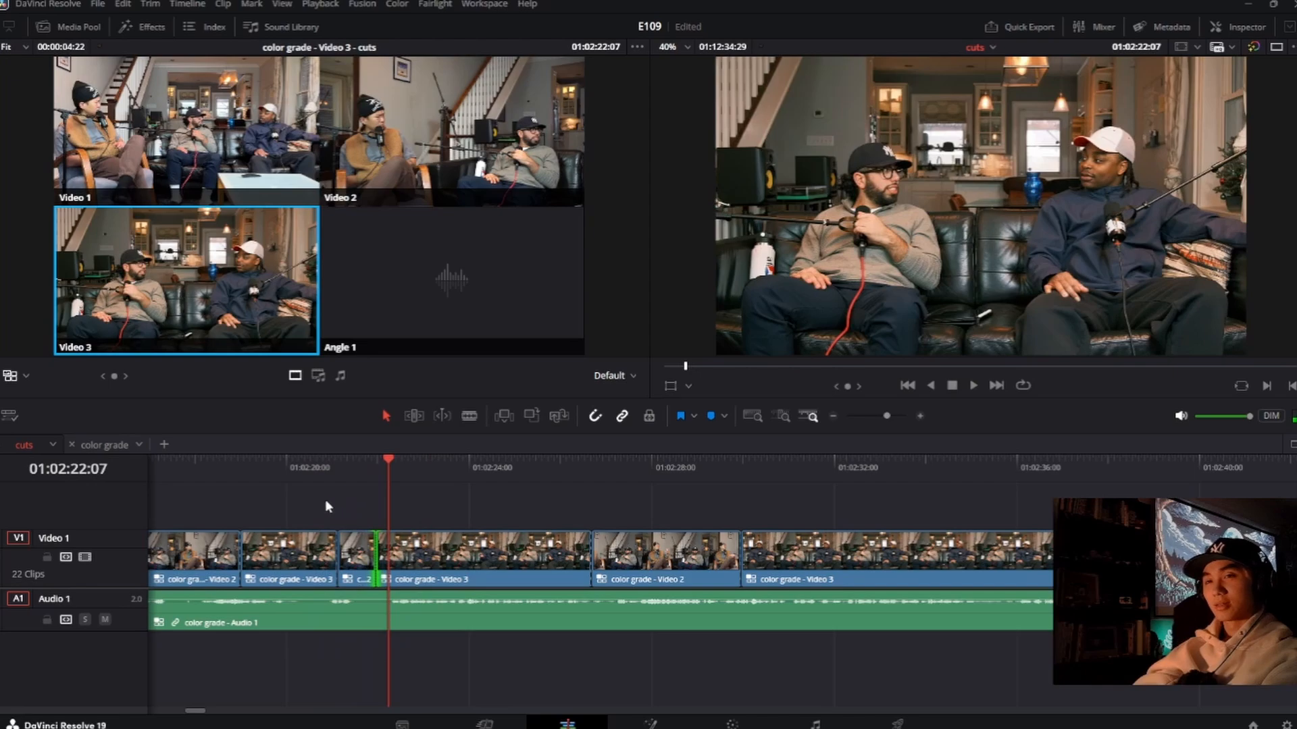
pyautogui.click(322, 482)
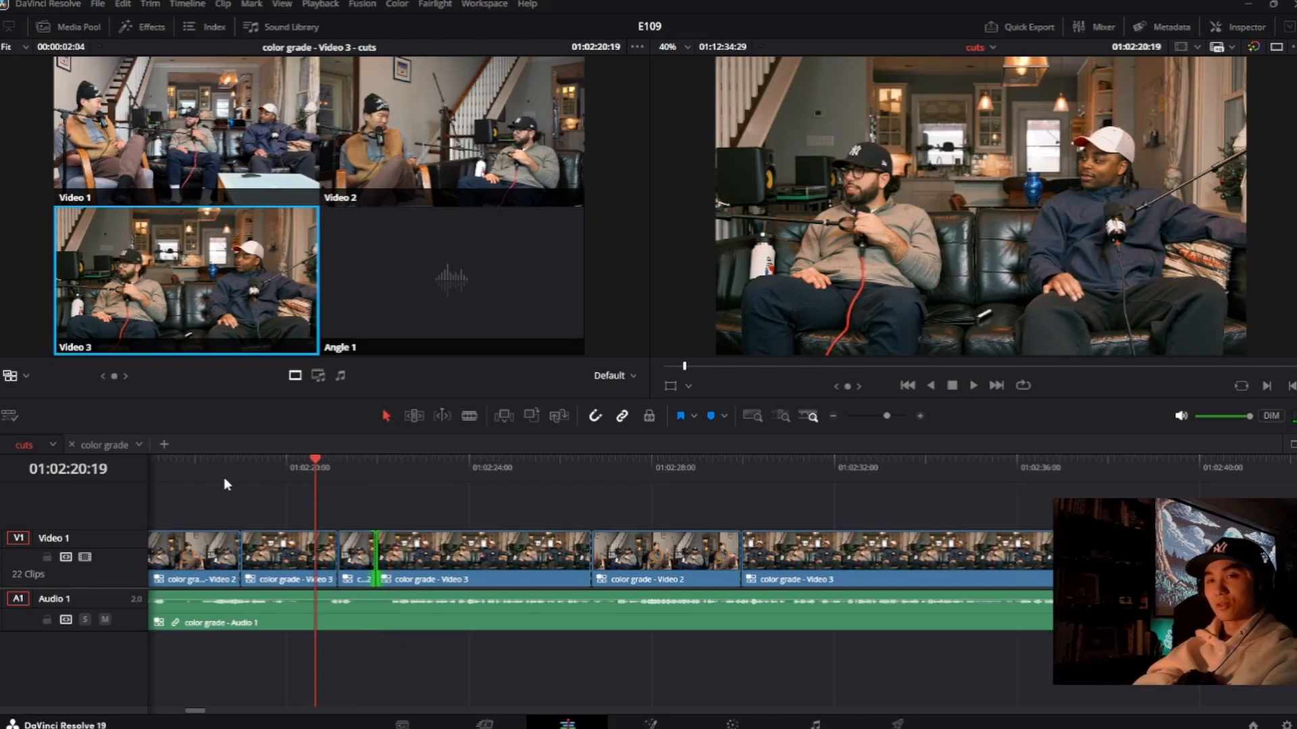
pyautogui.press('space')
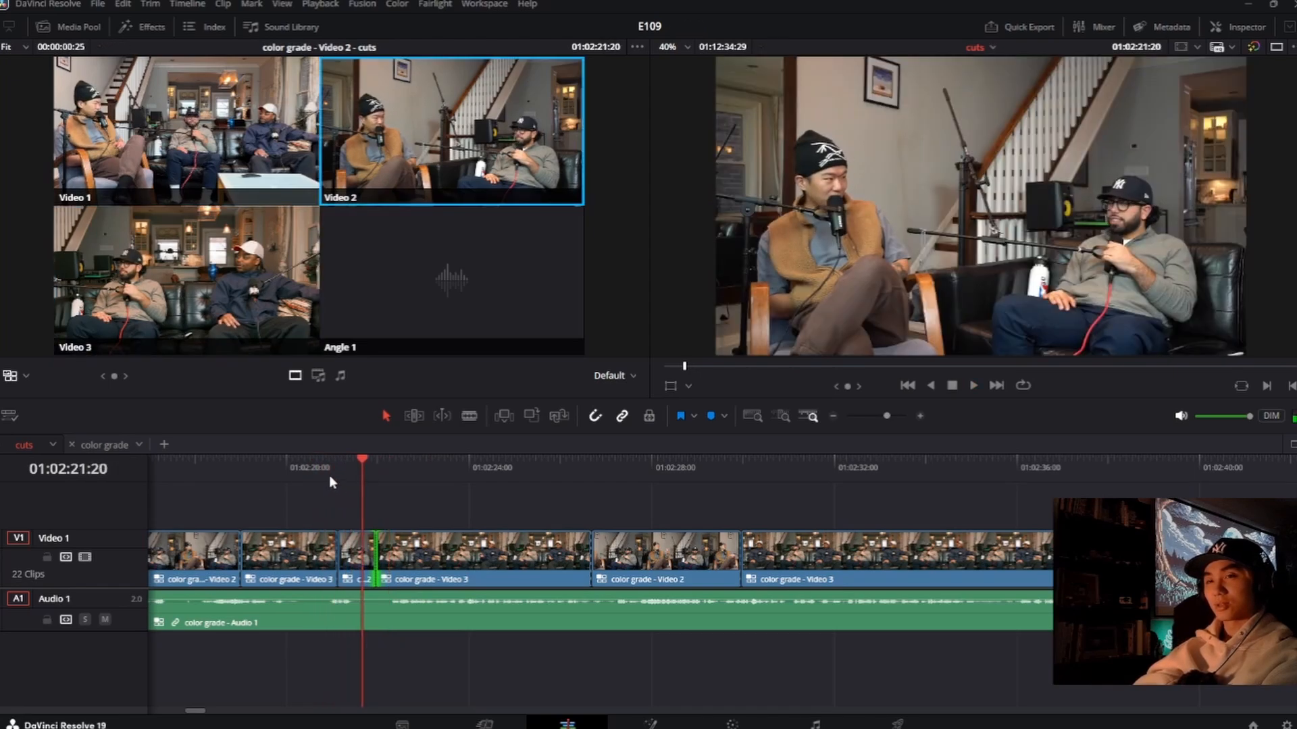
# Step: Roll the Video 3 to short Video 2 cut slightly earlier, to about 01:02:21:00, and replay the transition
pyautogui.moveTo(339, 556); pyautogui.dragTo(332, 555)
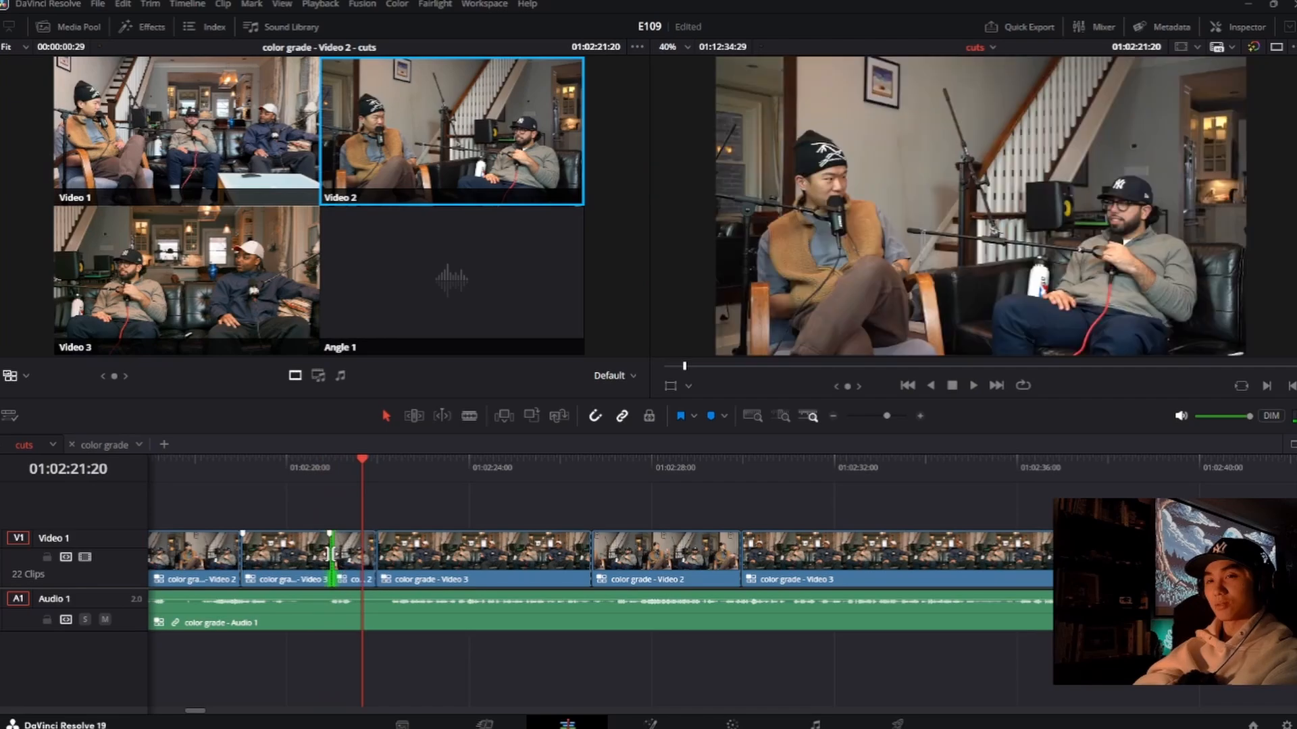
pyautogui.click(316, 482)
pyautogui.press('space')
pyautogui.click(304, 477)
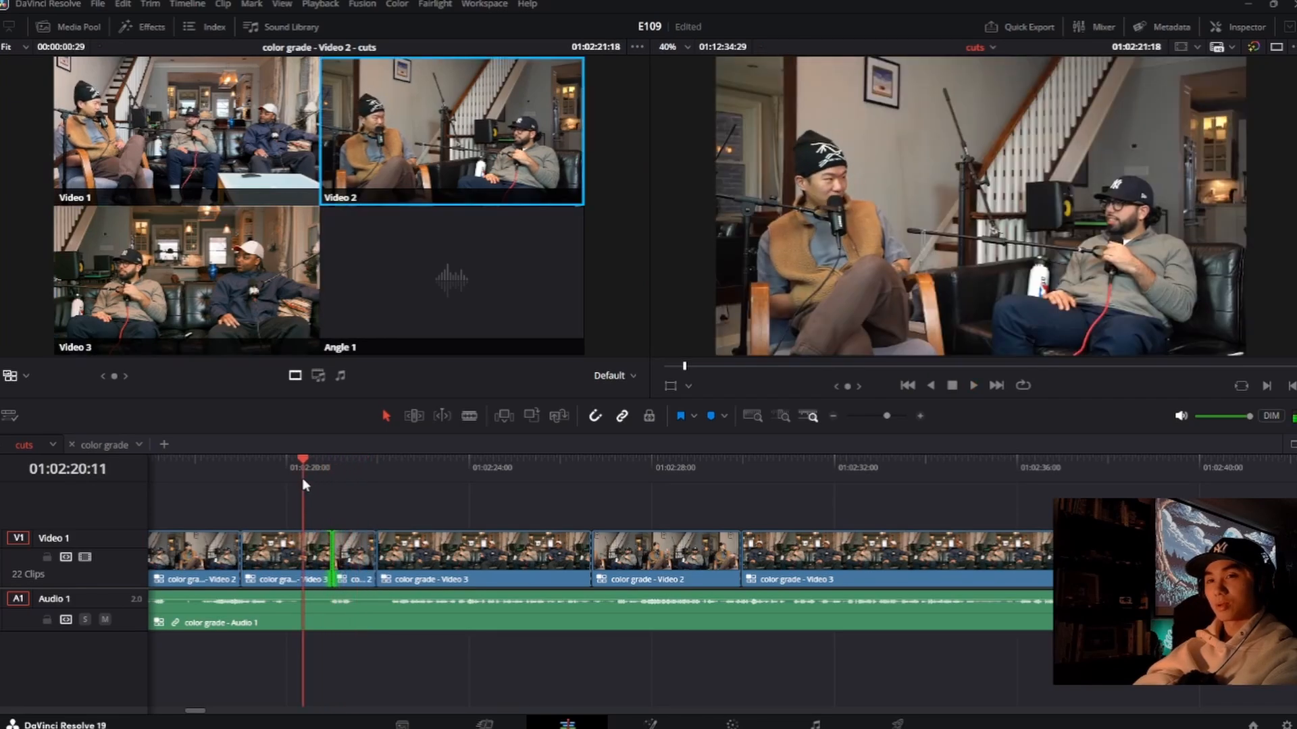
pyautogui.click(273, 479)
pyautogui.press('space')
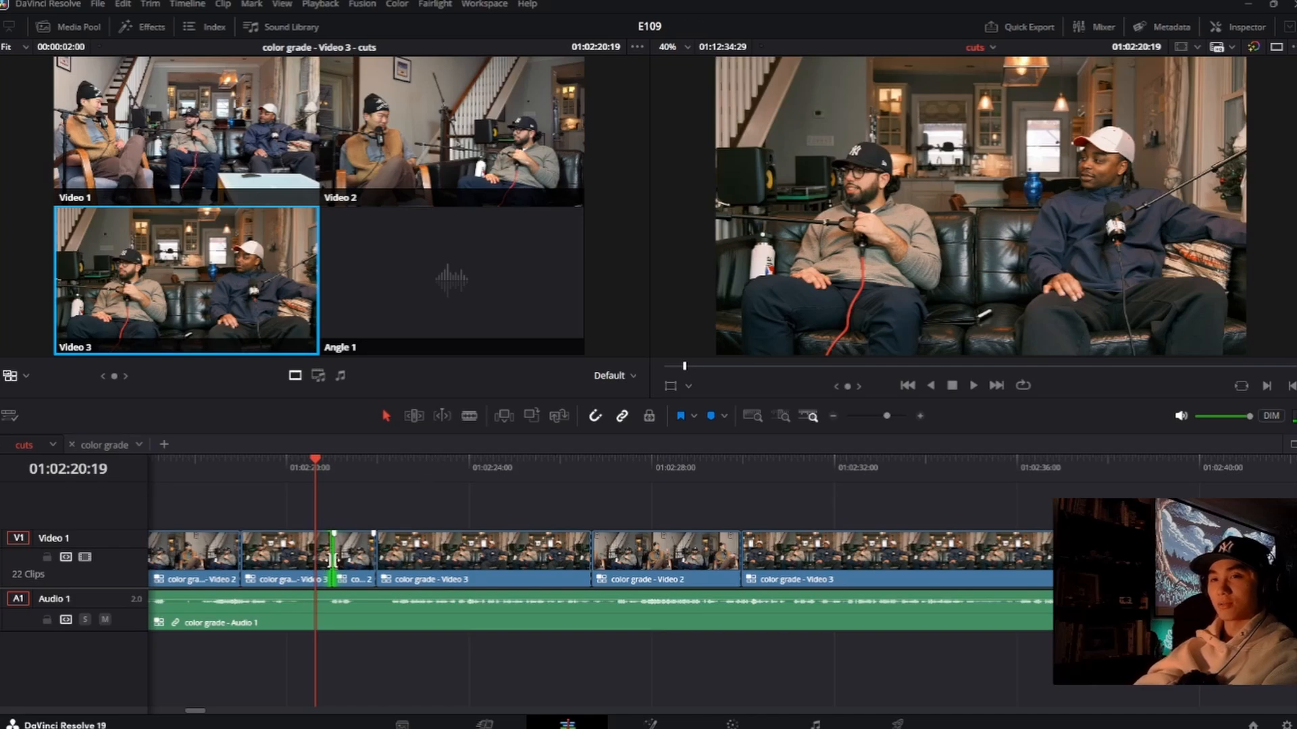
# Step: Roll the cut into the short Video 2 clip earlier to about 01:02:20:16 and replay the surrounding switches
pyautogui.moveTo(311, 474); pyautogui.dragTo(310, 470)
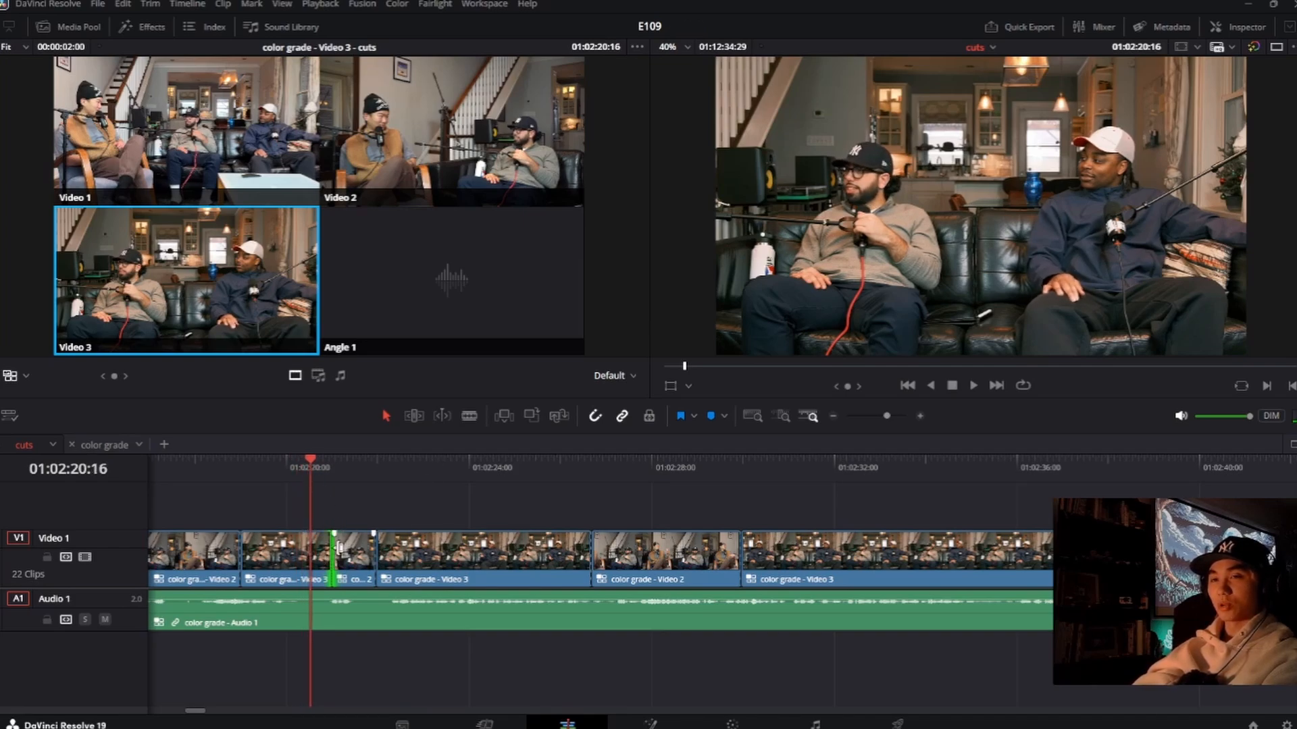
pyautogui.moveTo(331, 550); pyautogui.dragTo(313, 550)
pyautogui.click(280, 475)
pyautogui.press('space')
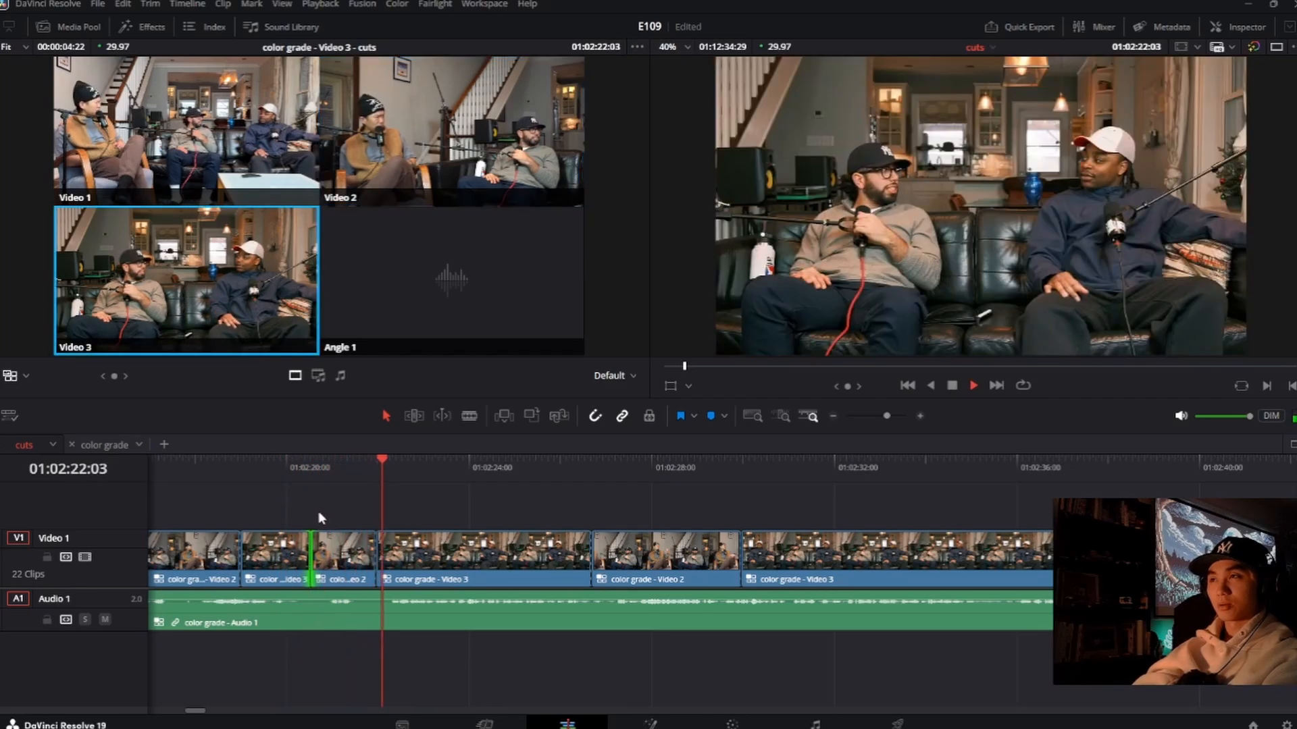
pyautogui.press('space')
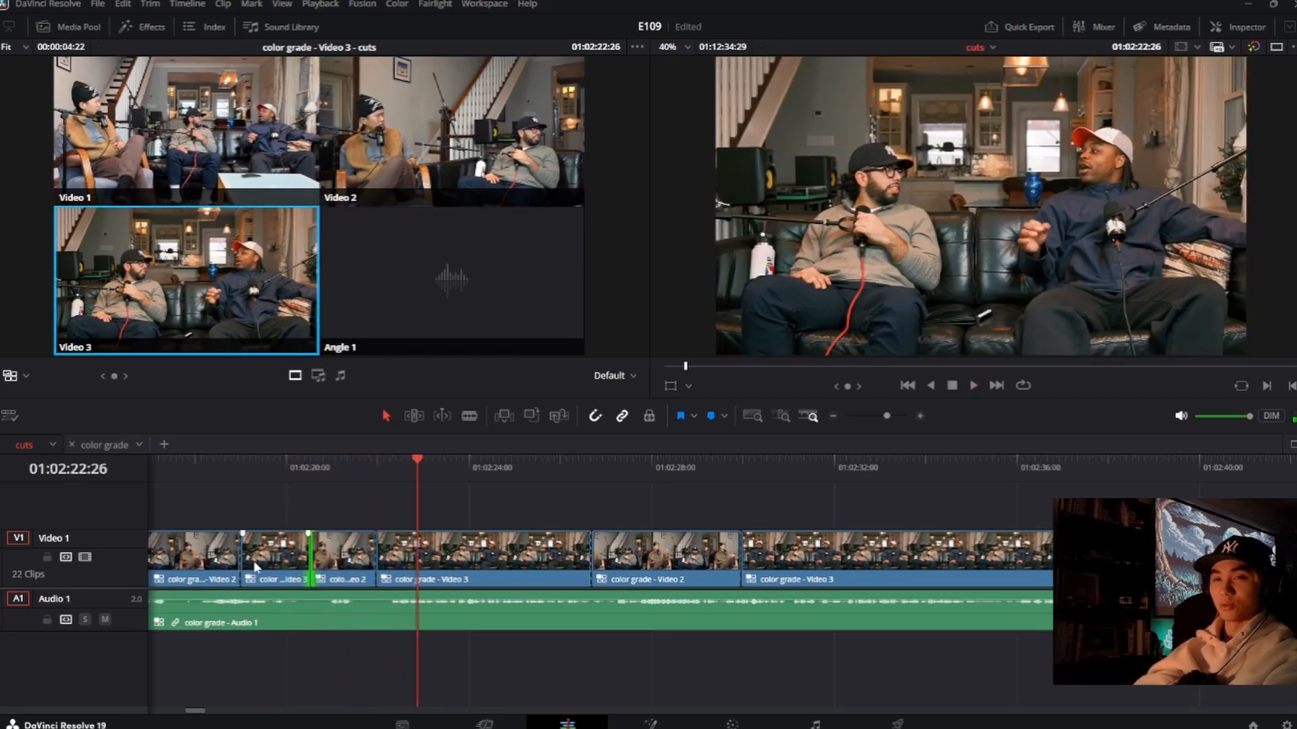
# Step: Review the preceding Video 2 to Video 3 cut, roll it later to about 01:02:19:14, and replay it
pyautogui.click(221, 485)
pyautogui.press('space')
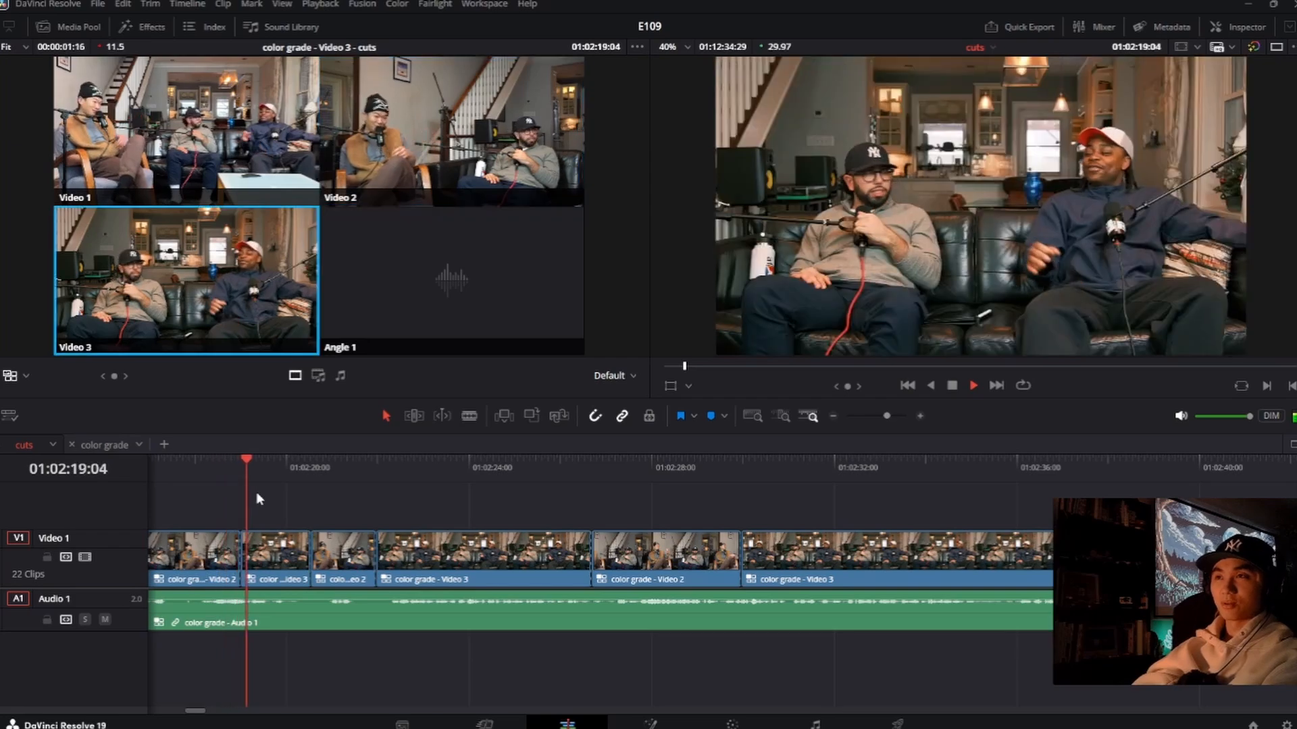
pyautogui.click(231, 472)
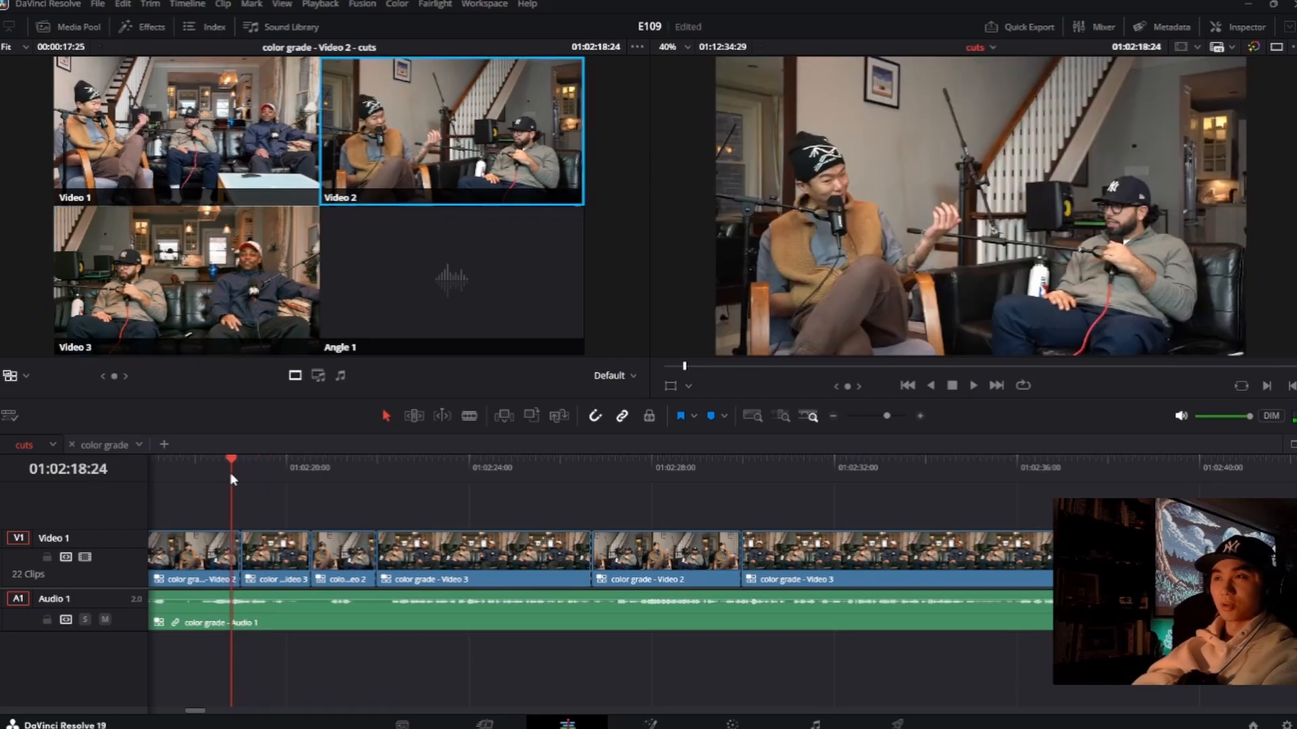
pyautogui.press('space')
pyautogui.press('space')
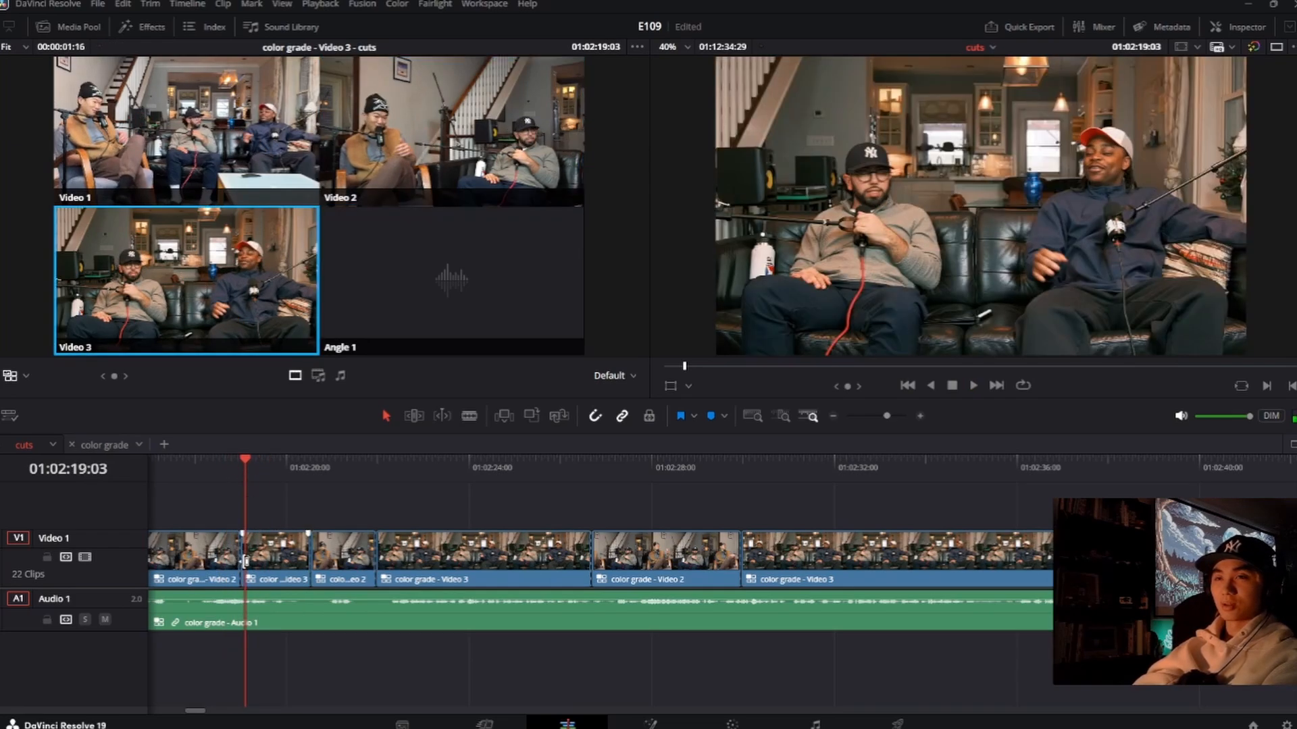
pyautogui.press('space')
pyautogui.moveTo(242, 560); pyautogui.dragTo(263, 562)
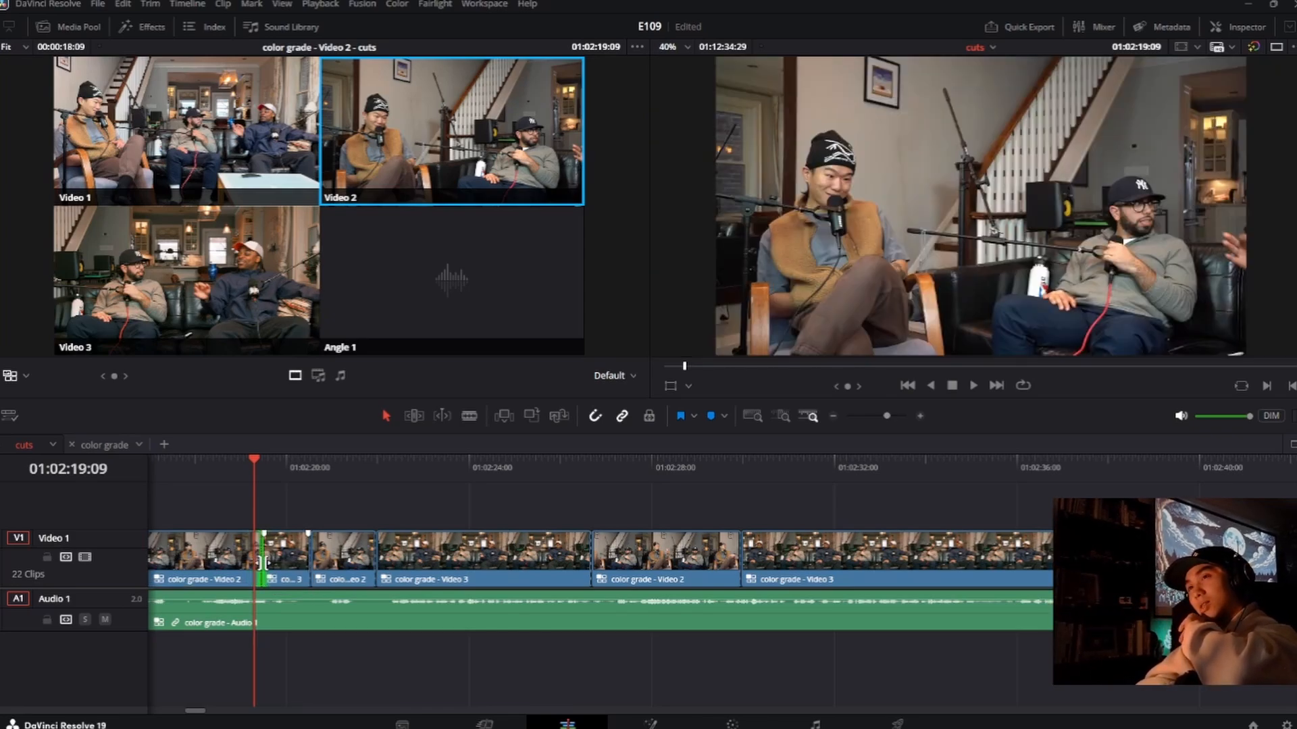
pyautogui.click(234, 480)
pyautogui.press('space')
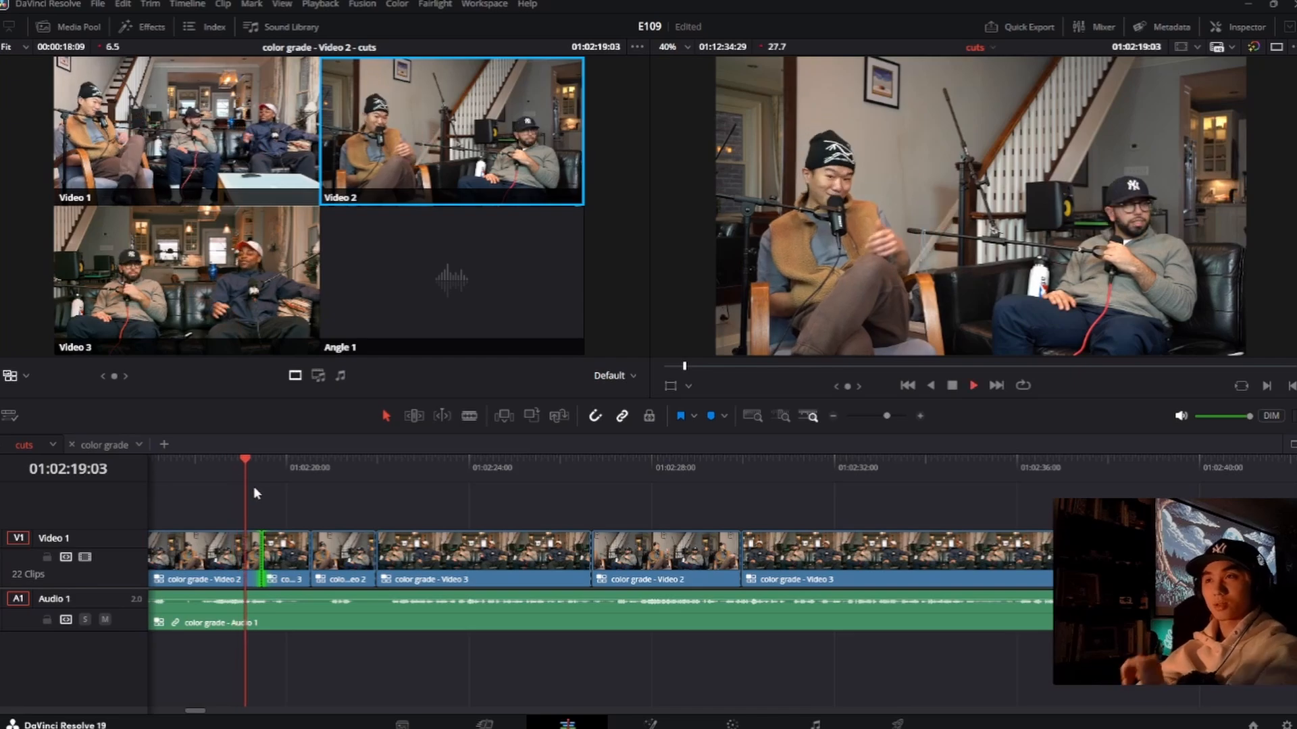
pyautogui.moveTo(206, 479); pyautogui.dragTo(183, 480)
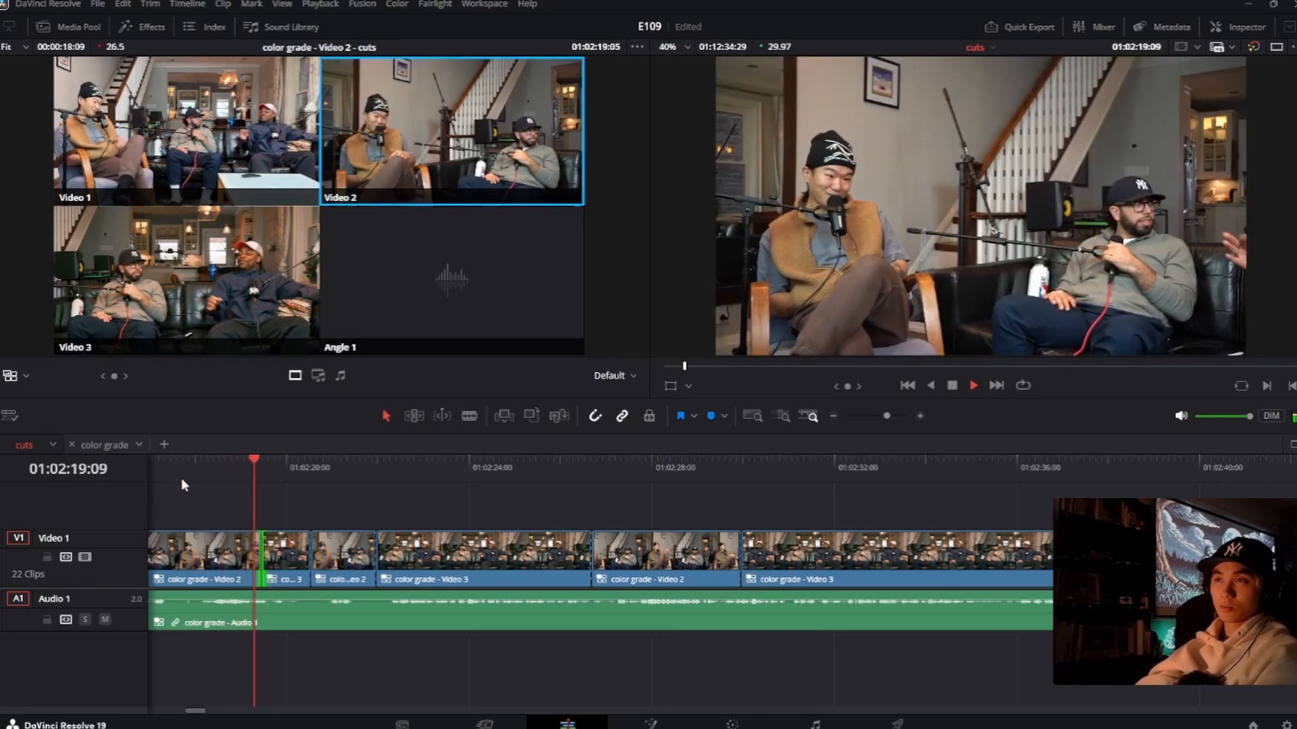
pyautogui.press('space')
# Step: Play on and cut the last Video 3 clip to Video 1 at about 01:02:31:10, changing the new clip's angle to Video 2
pyautogui.scroll(-1, 369, 533)
pyautogui.click(512, 473)
pyautogui.press('space')
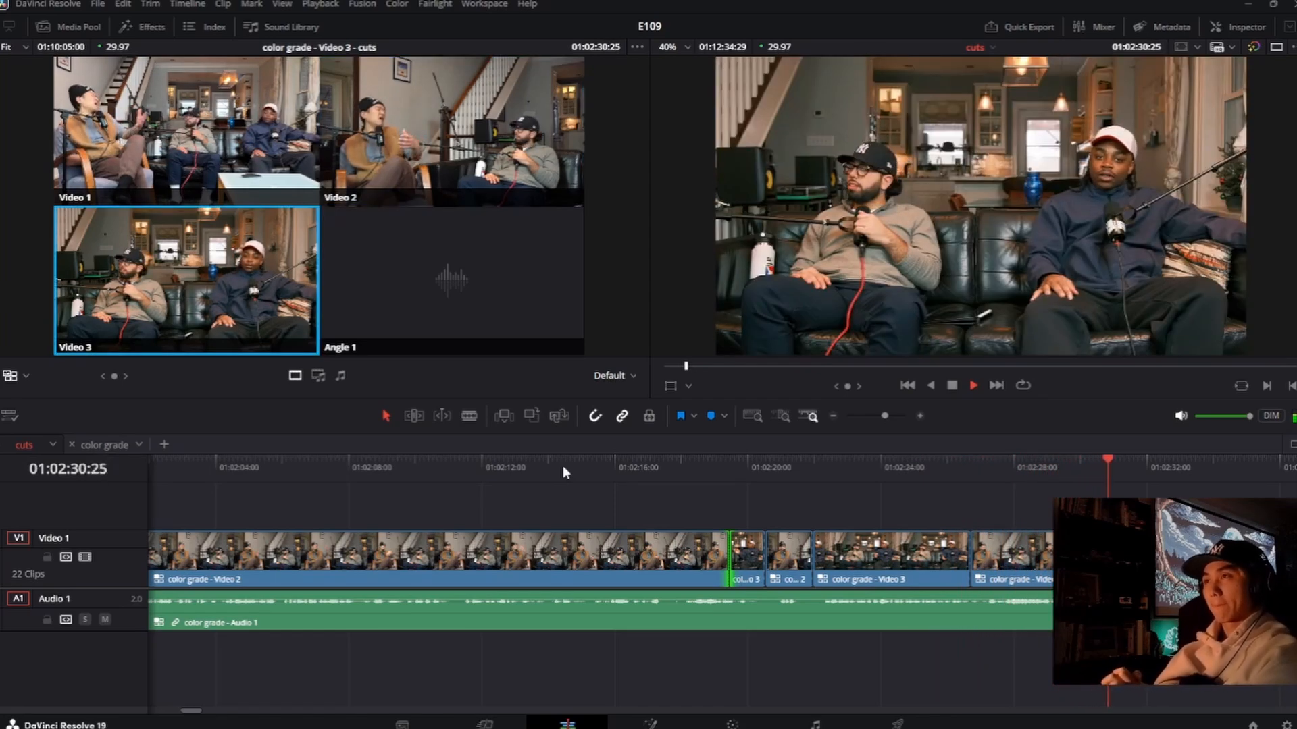
pyautogui.press('space')
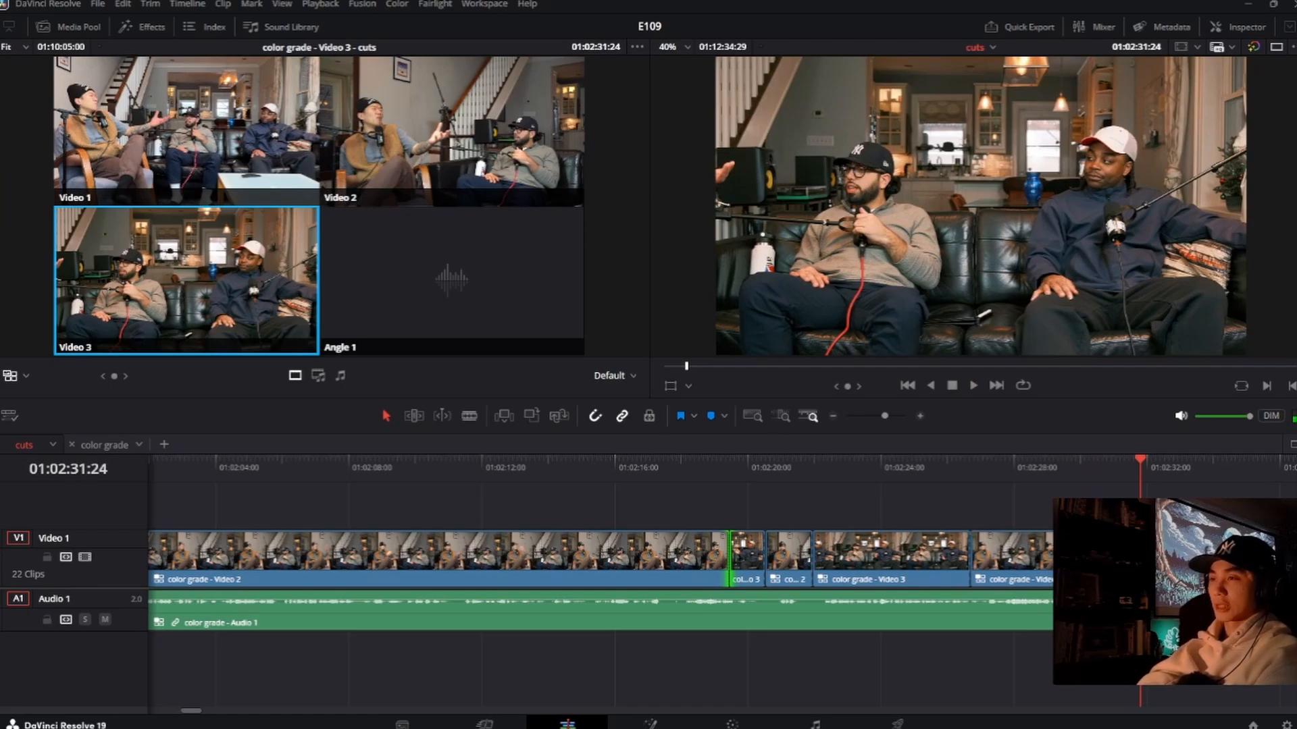
pyautogui.press('space')
pyautogui.press('1')
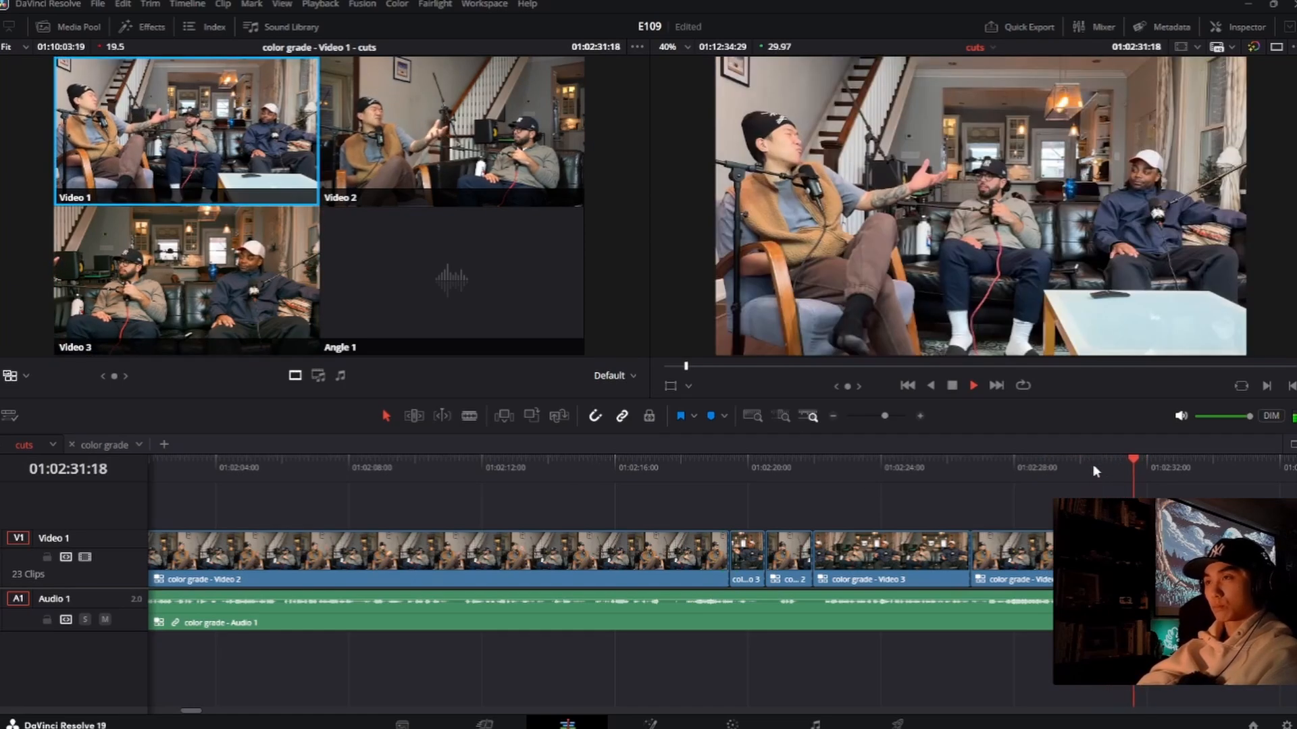
pyautogui.press('space')
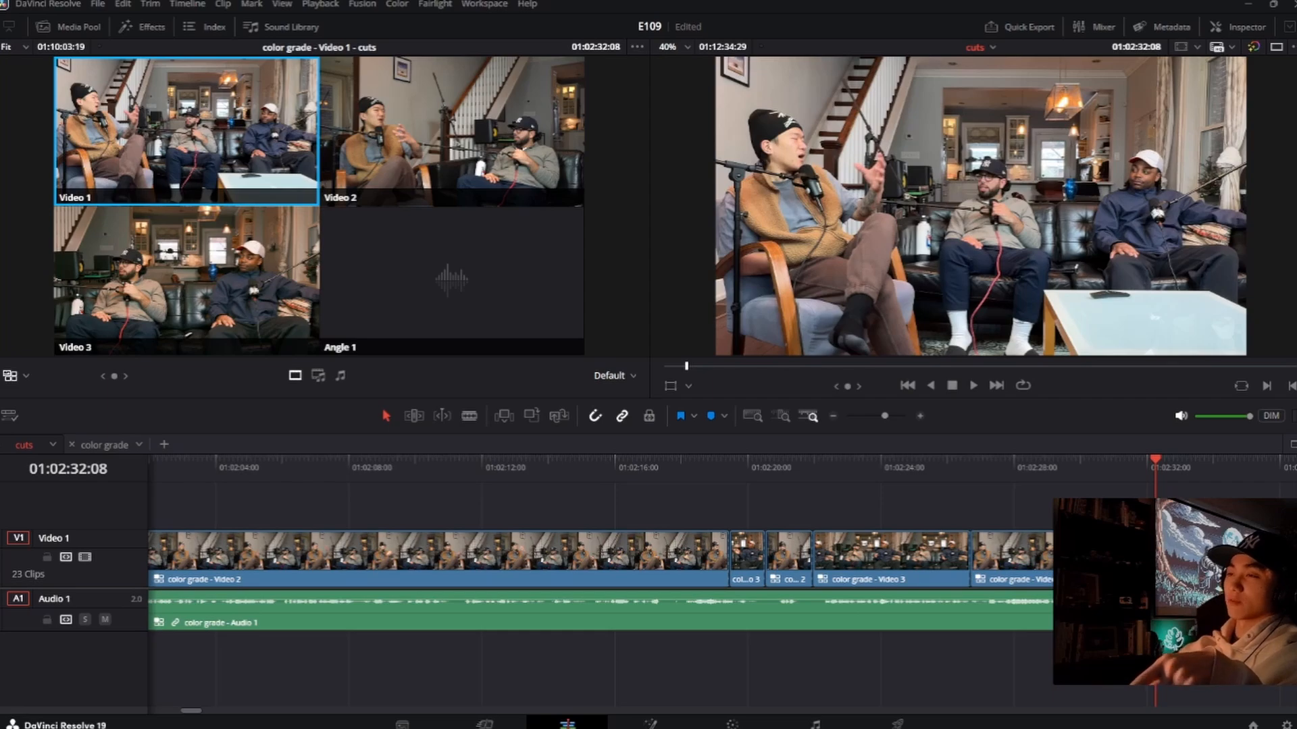
pyautogui.press('2')
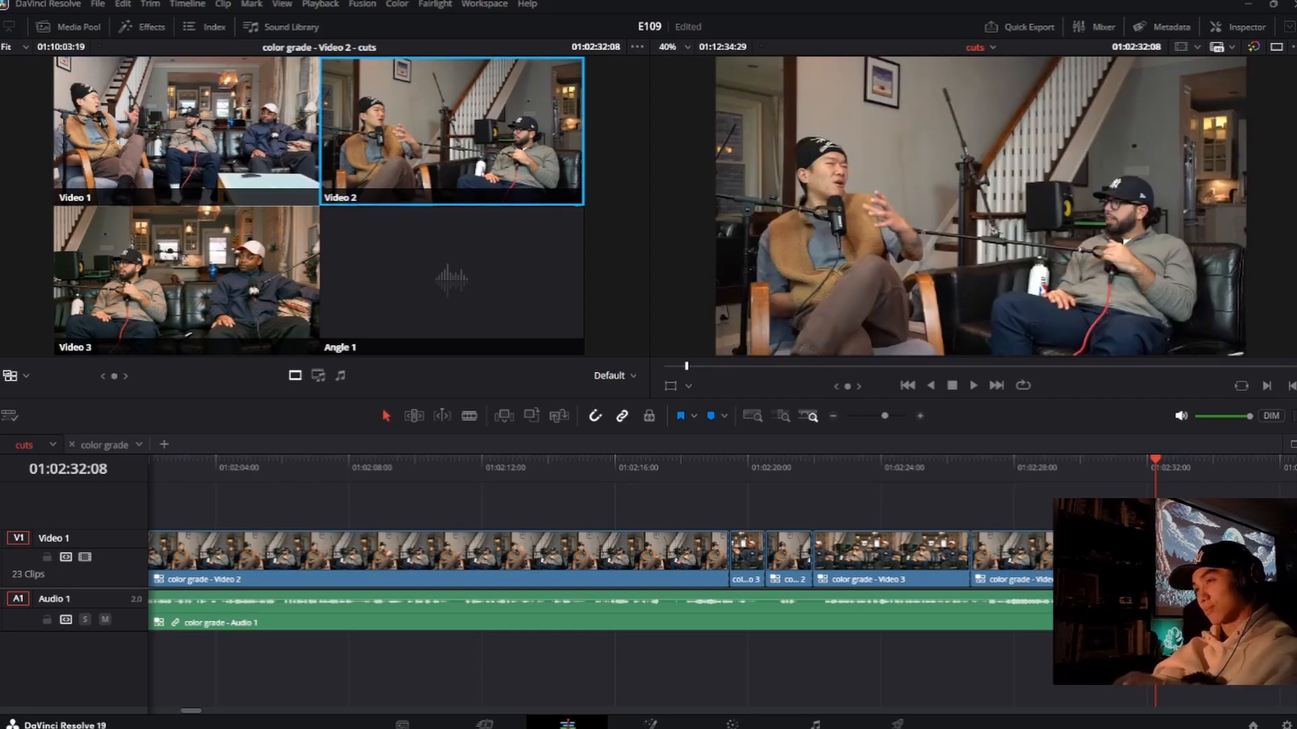
# Step: Replay the new switch from 01:02:30:29 and watch the Video 2 angle through to about 01:02:53:14
pyautogui.moveTo(1155, 472); pyautogui.dragTo(1113, 476)
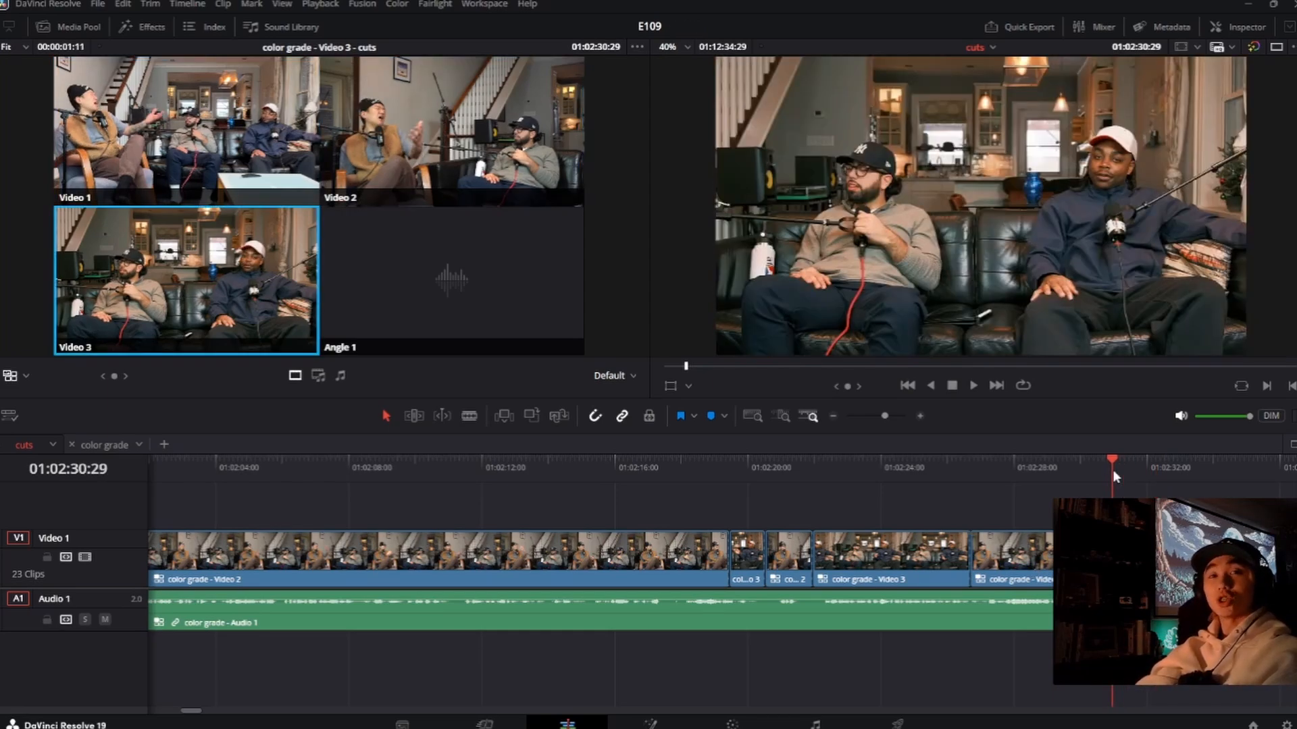
pyautogui.press('space')
pyautogui.press('2')
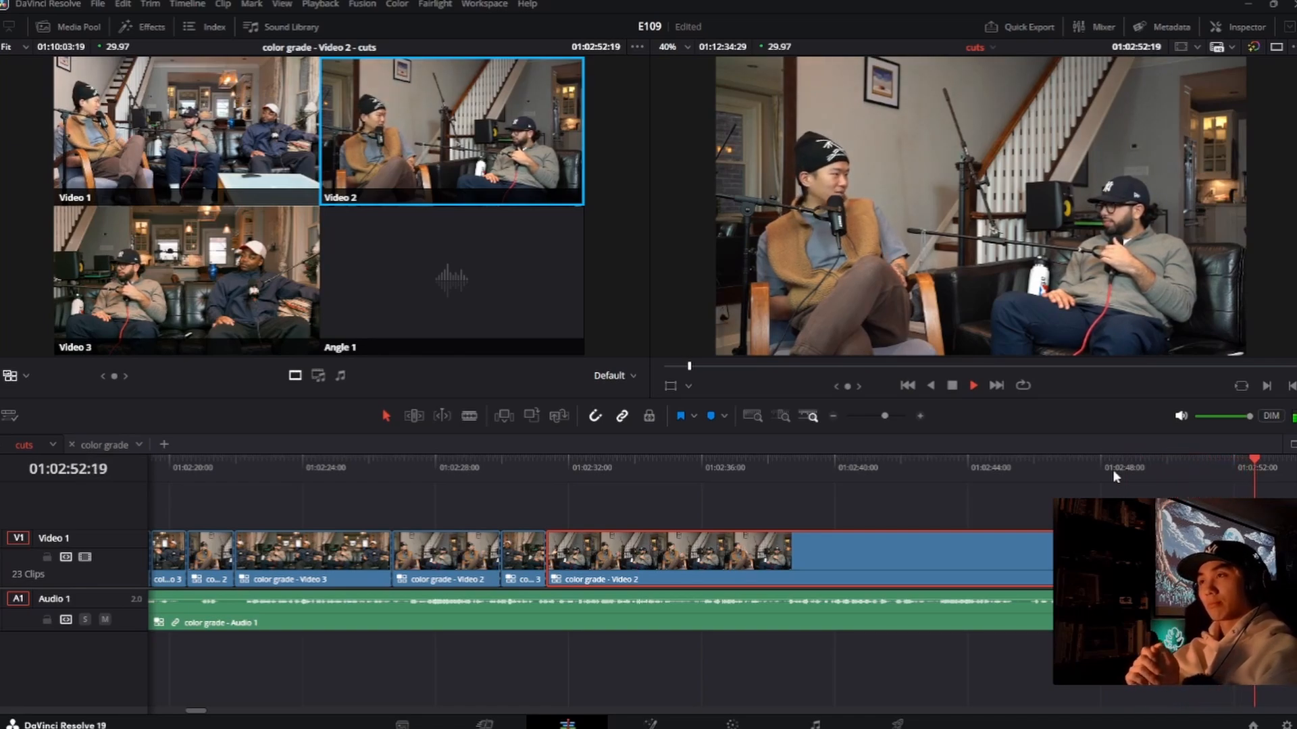
pyautogui.press('space')
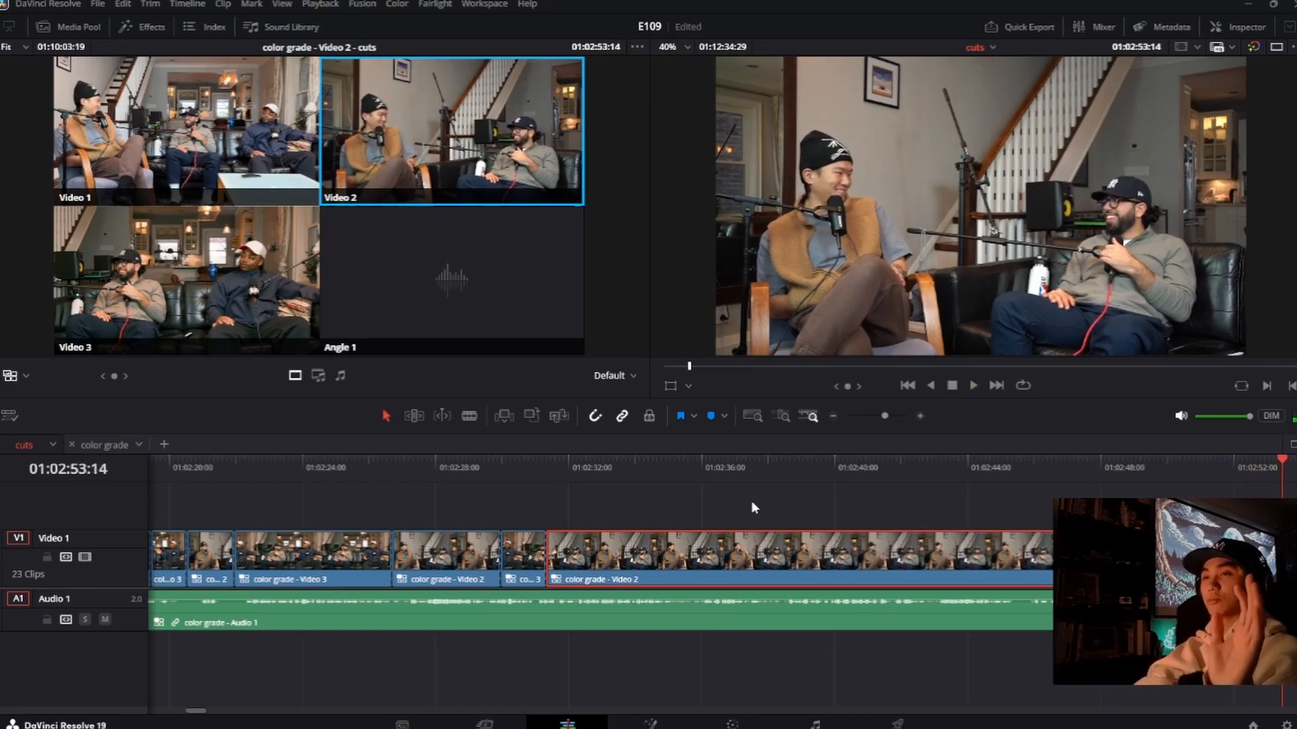
# Step: Review from 01:02:33:11 and switch live to Video 3 at about 01:02:36:11 and back to Video 2 at about 01:02:38:15
pyautogui.click(613, 466)
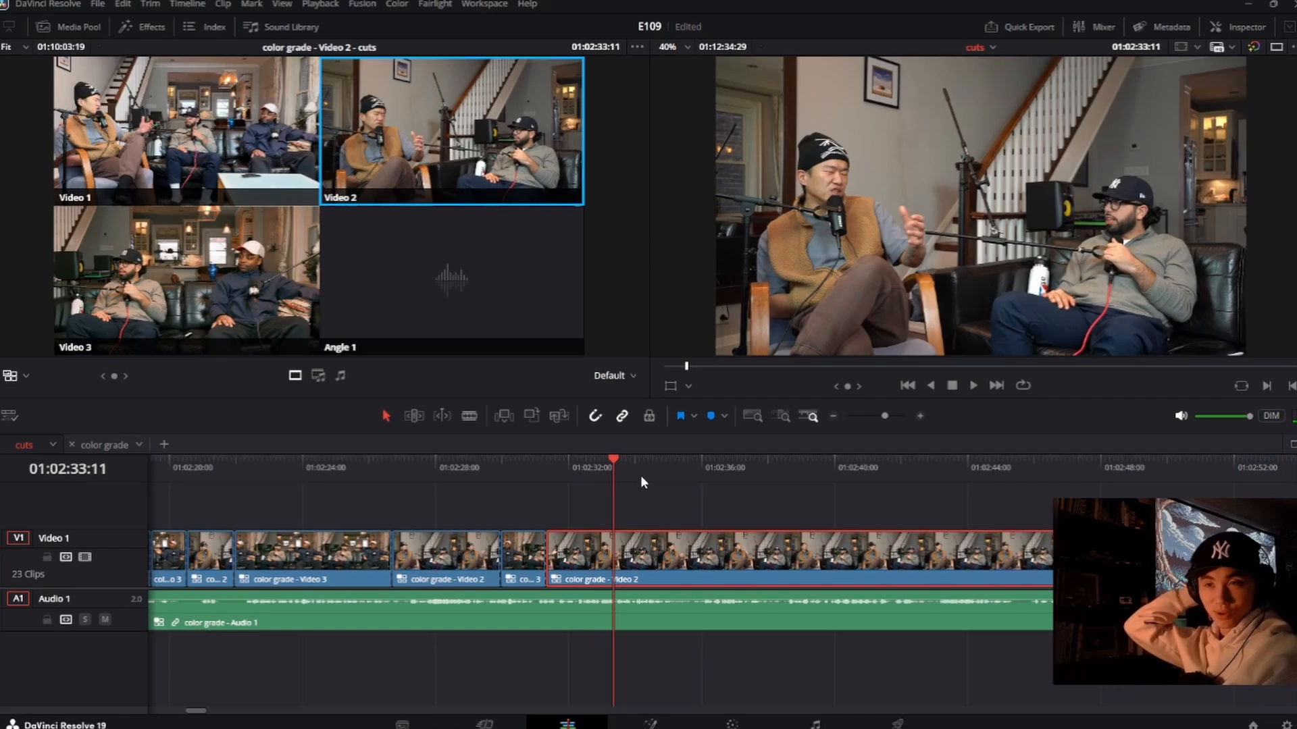
pyautogui.press('space')
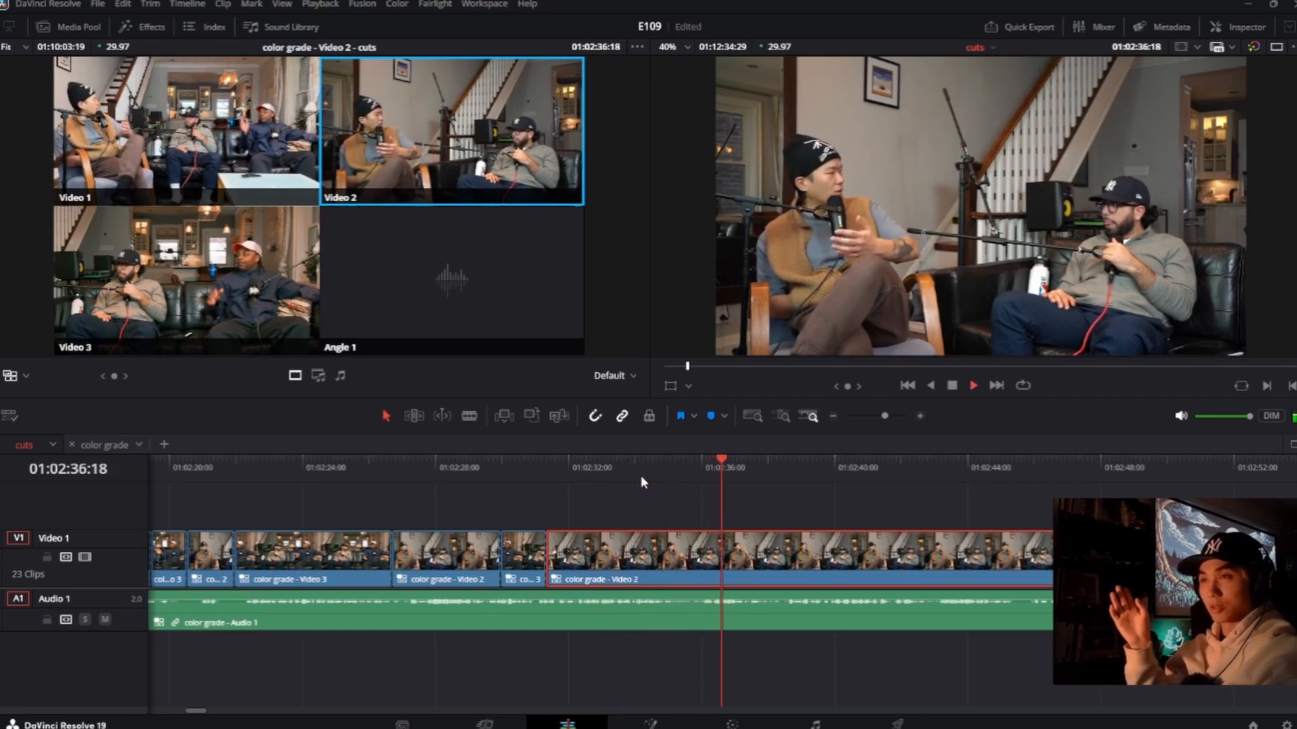
pyautogui.press('space')
pyautogui.moveTo(753, 460); pyautogui.dragTo(619, 467)
pyautogui.press('space')
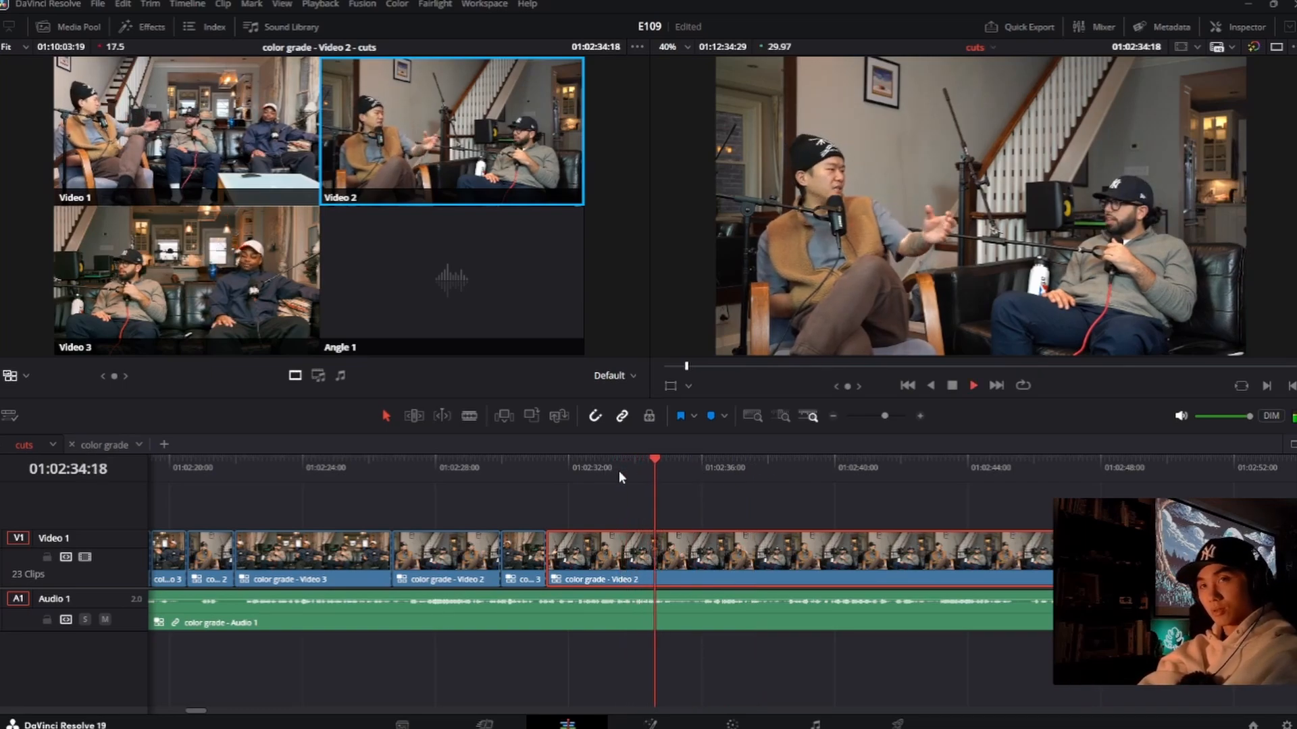
pyautogui.press('3')
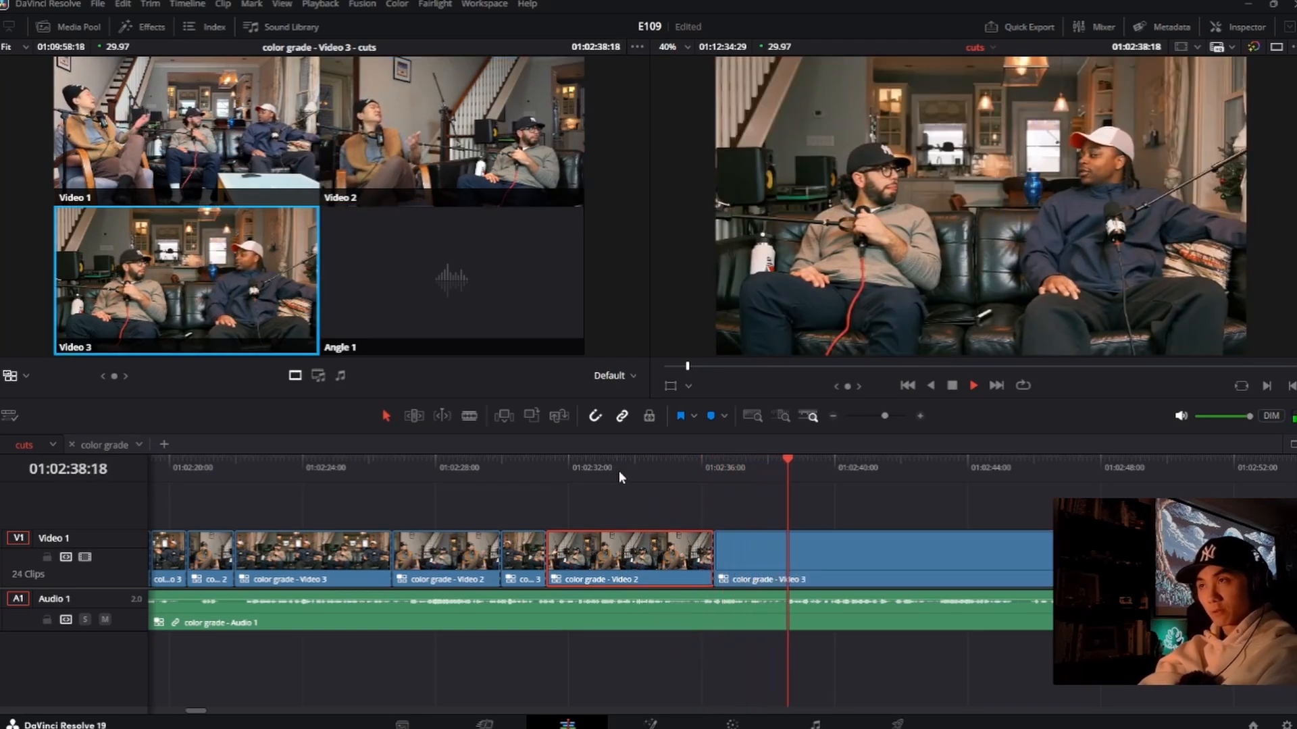
pyautogui.press('2')
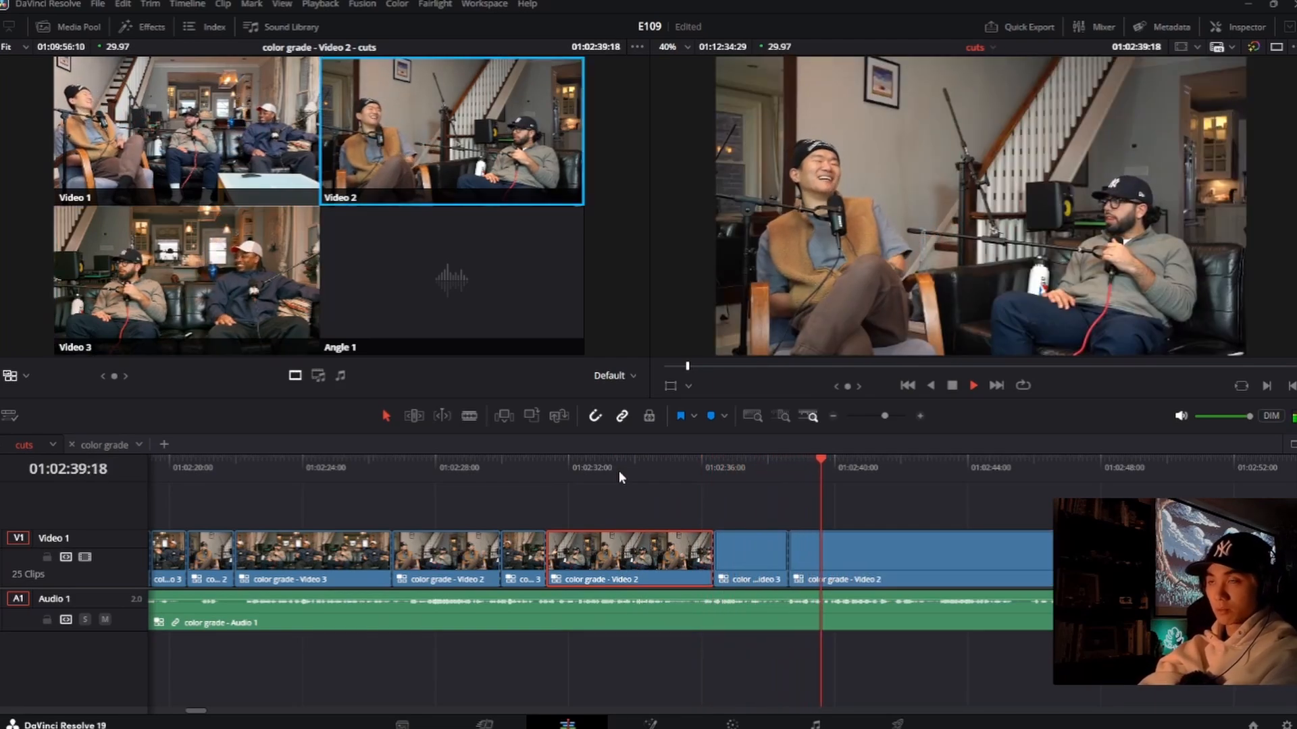
pyautogui.click(787, 558)
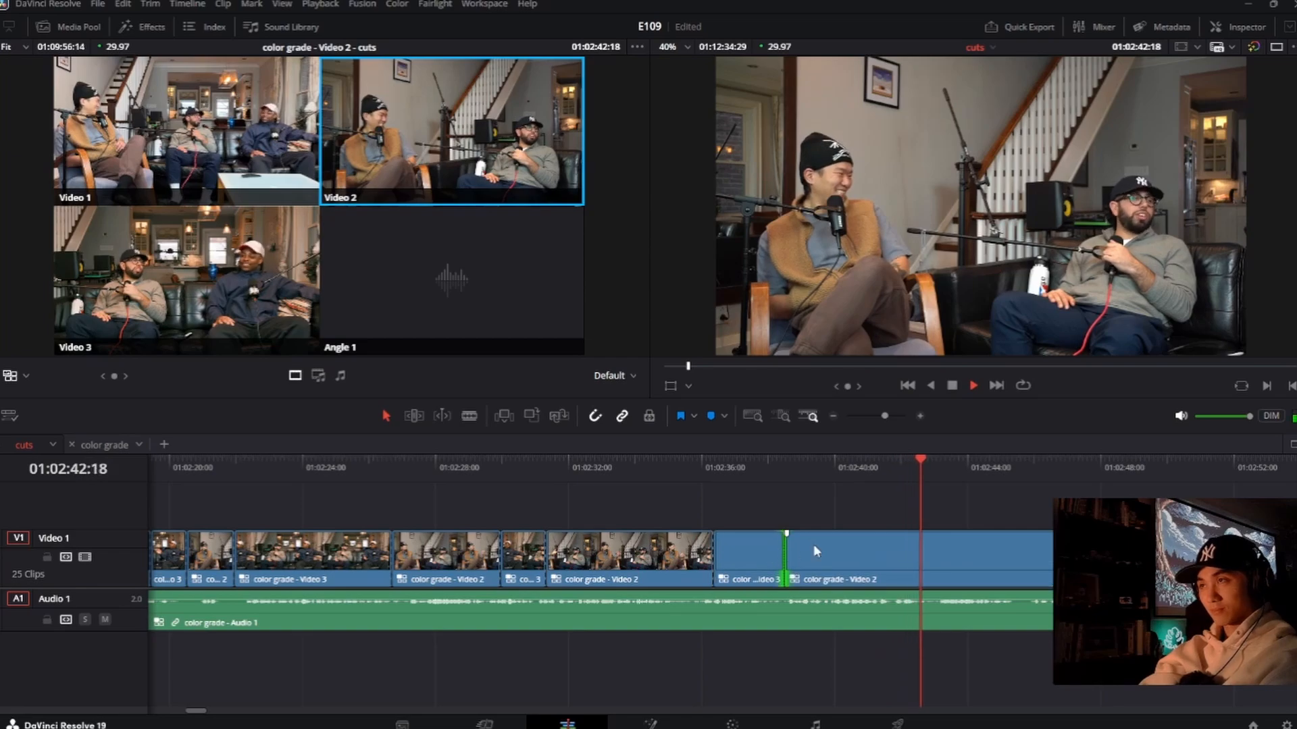
# Step: Add a short live switch to Video 3, adjusting its edges to run from about 01:02:43:03 to 01:02:44:11 before returning to Video 2
pyautogui.press('3')
pyautogui.press('2')
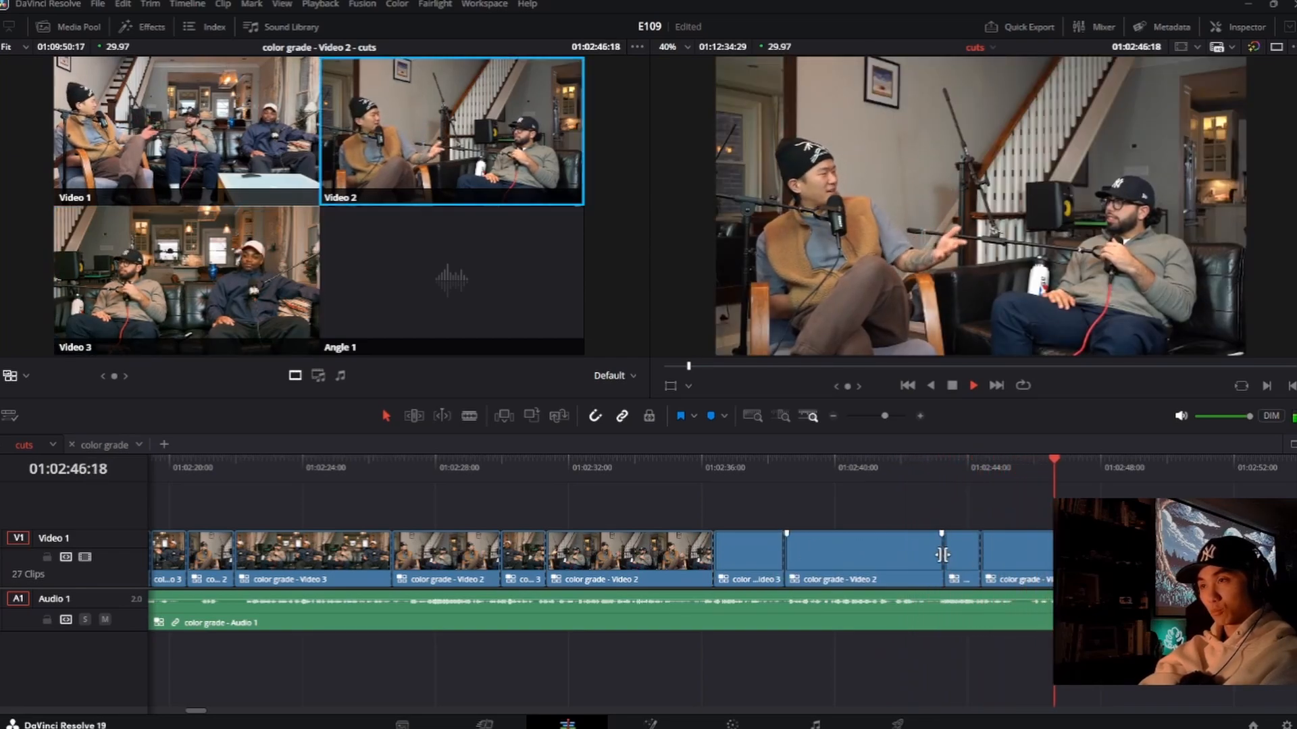
pyautogui.moveTo(944, 553); pyautogui.dragTo(977, 555)
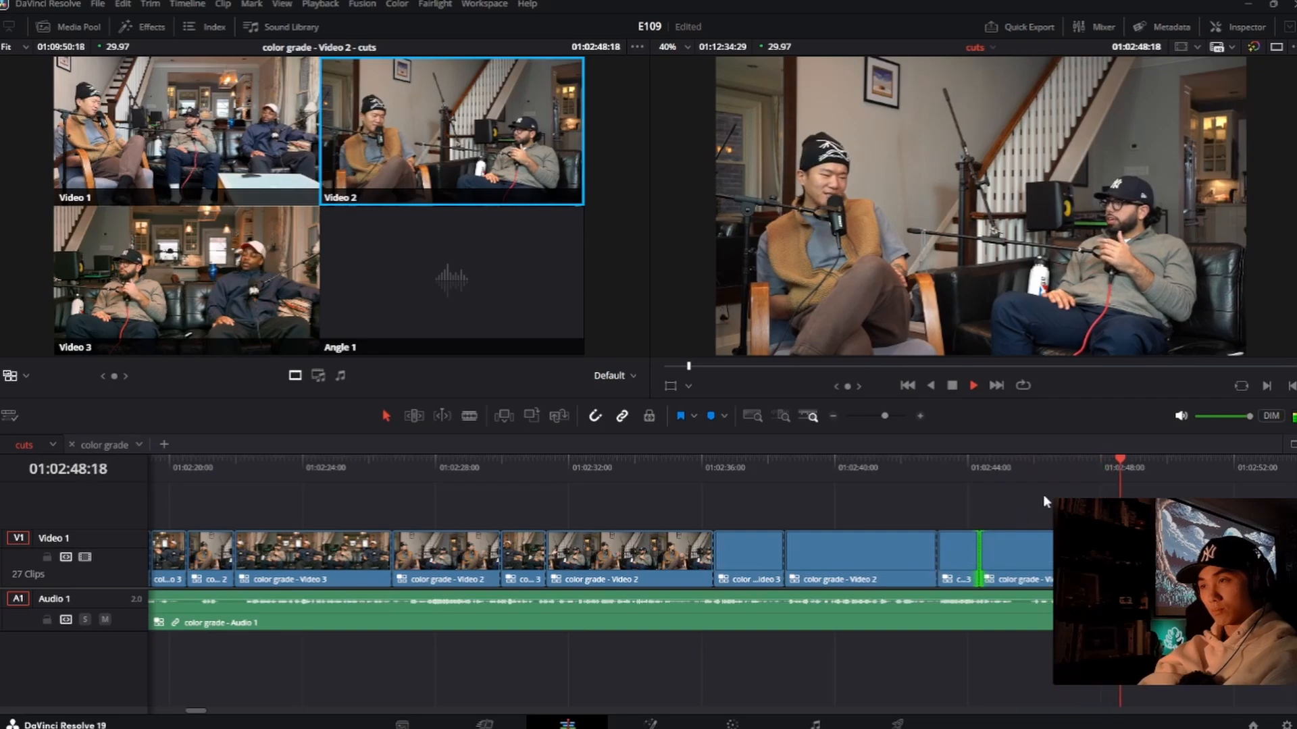
# Step: Replay from about 01:02:46:13, switching live to Video 3 at about 01:02:47:20 and back to Video 2 at about 01:02:49:01
pyautogui.click(1049, 478)
pyautogui.press('3')
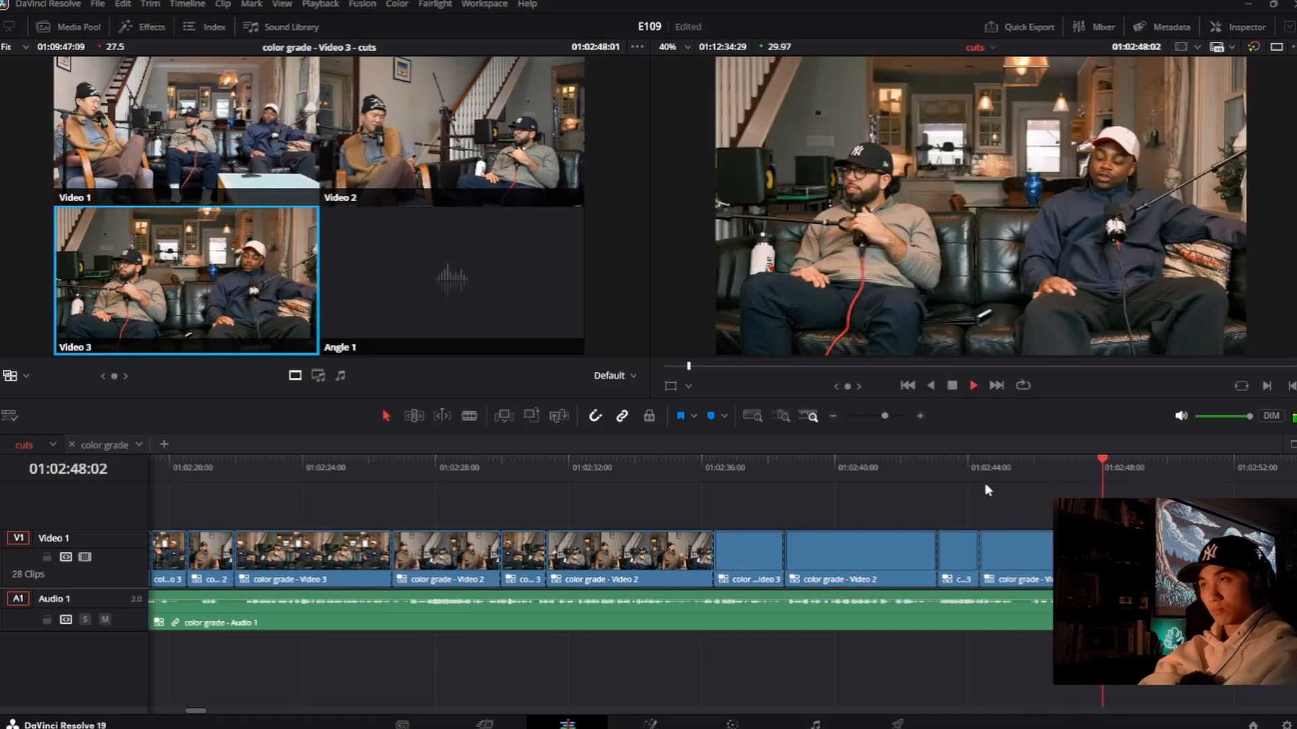
pyautogui.press('2')
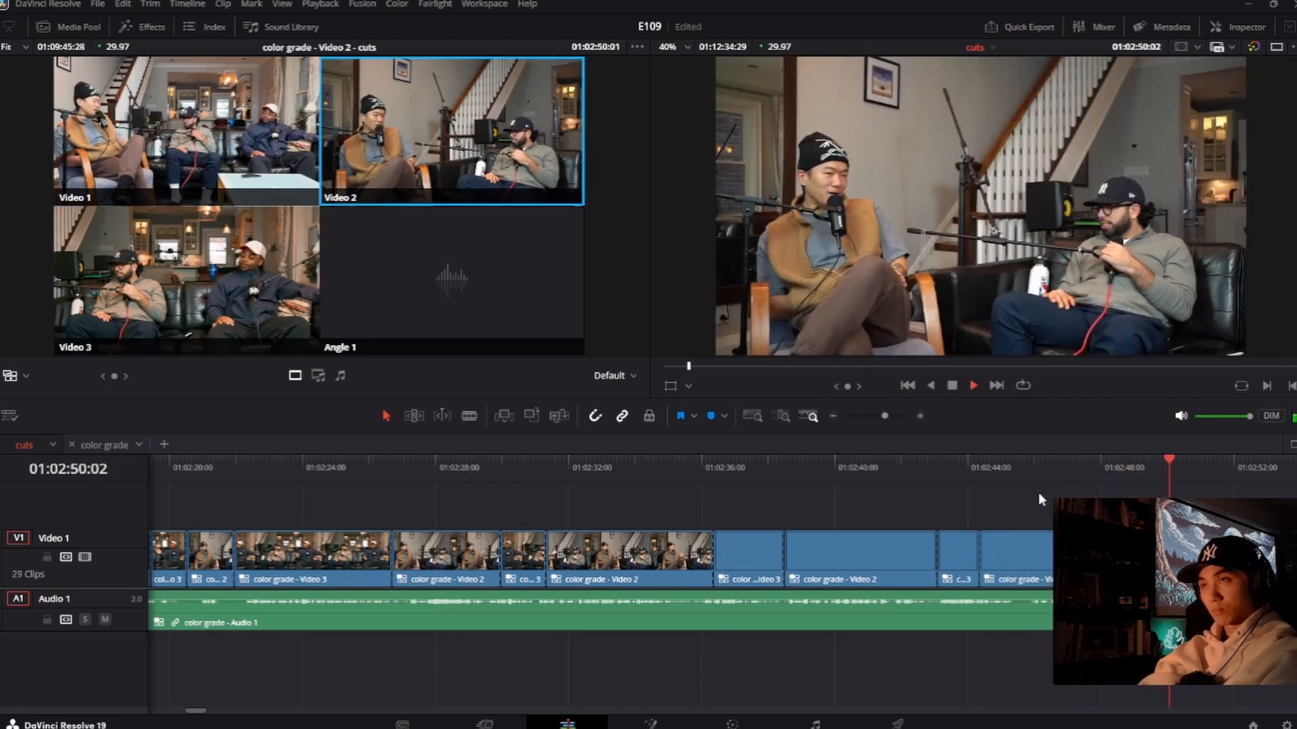
# Step: Replay the new switches from about 01:02:35:13 and roll the second Video 2 to Video 3 cut earlier to about 01:02:40:13
pyautogui.click(681, 466)
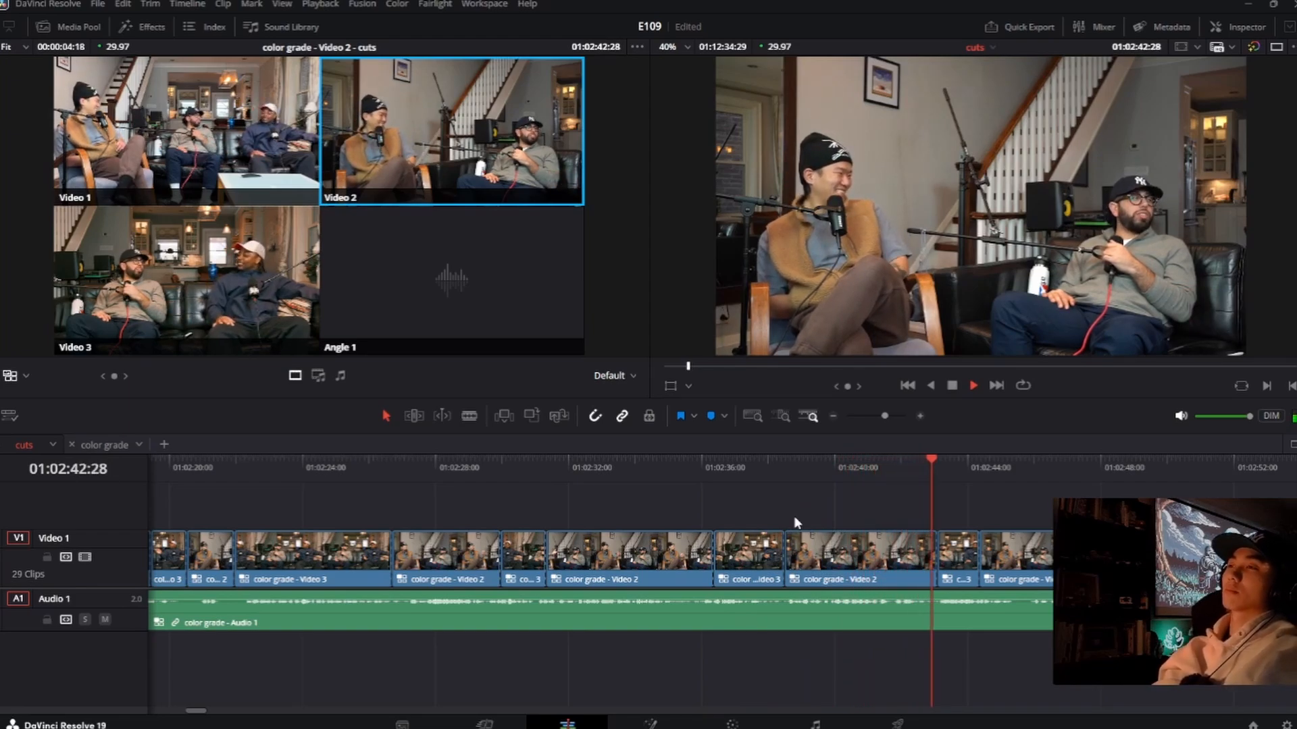
pyautogui.press('space')
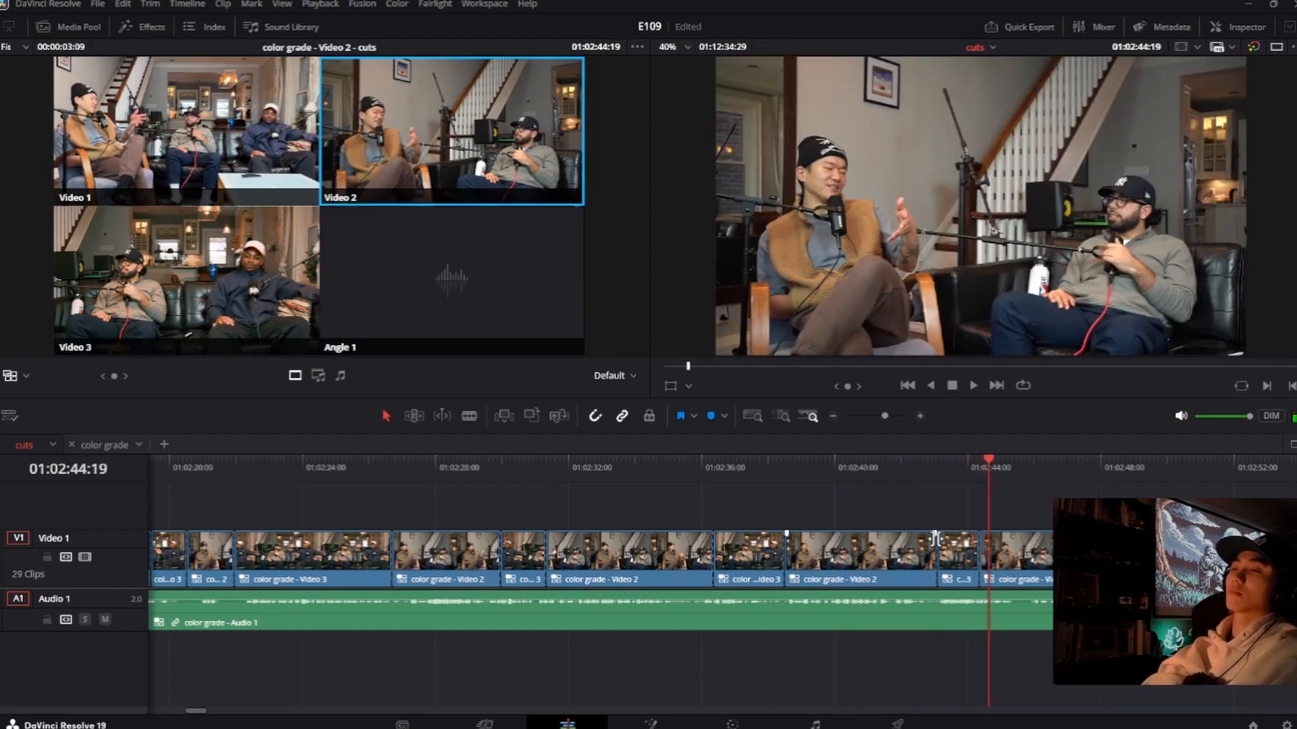
pyautogui.moveTo(935, 555); pyautogui.dragTo(836, 557)
pyautogui.moveTo(832, 560); pyautogui.dragTo(847, 562)
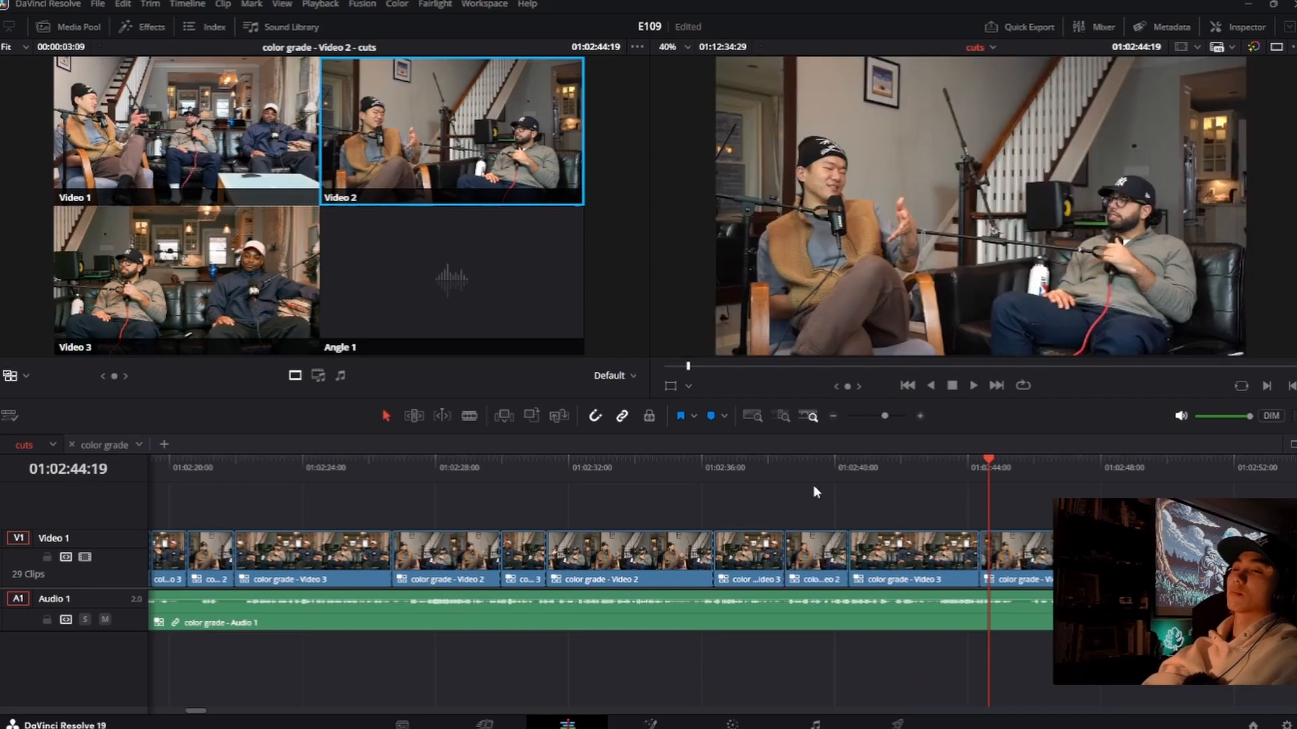
# Step: Replay the lengthened Video 3 clip and roll its ending cut to Video 2 earlier, to 01:02:43:19
pyautogui.click(797, 466)
pyautogui.press('space')
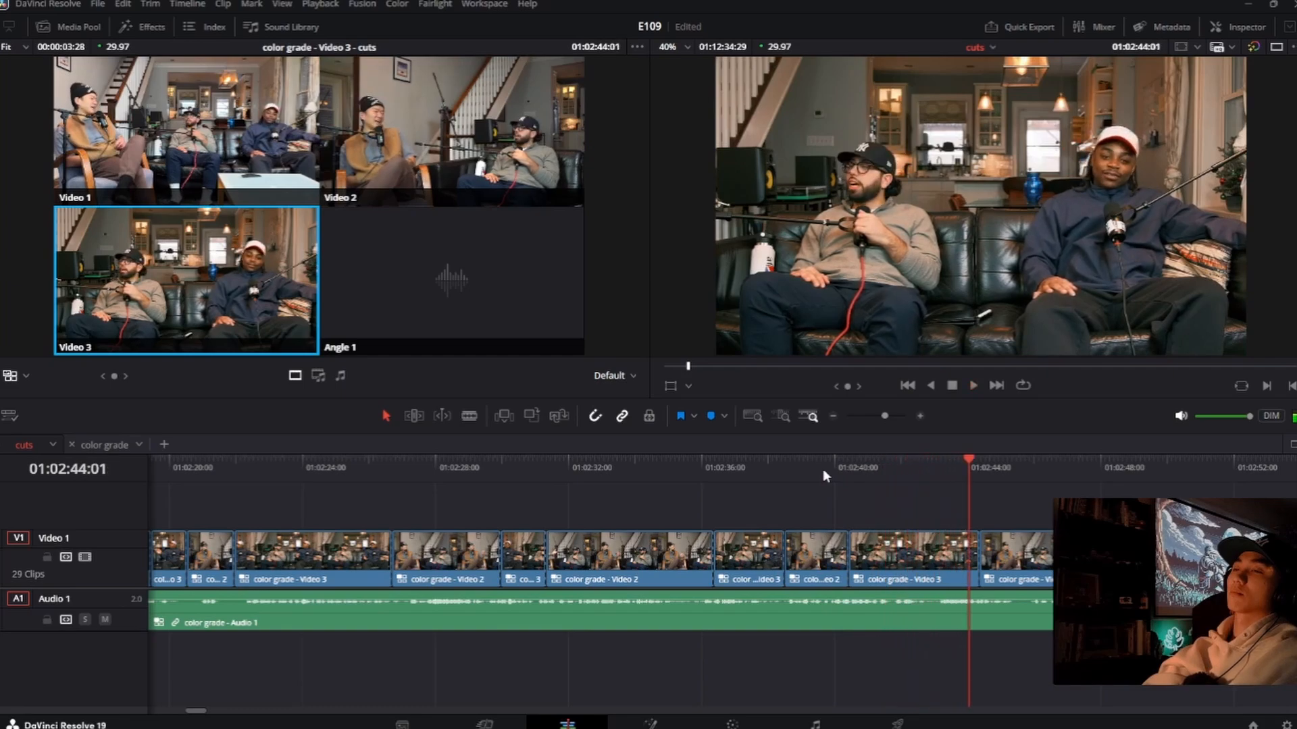
pyautogui.moveTo(937, 466); pyautogui.dragTo(955, 467)
pyautogui.press('2')
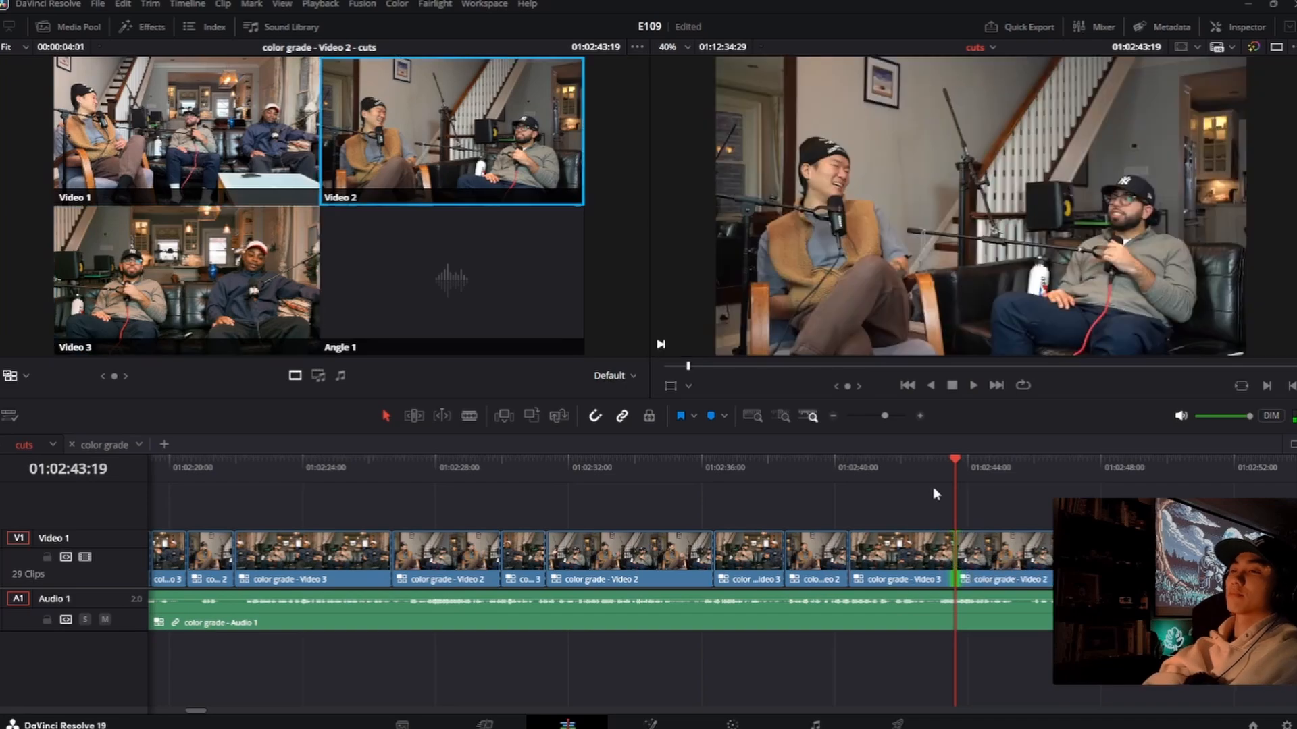
# Step: Replay the rolled cut from about 01:02:43:05 and review the Video 2 footage that follows from about 01:02:46:20
pyautogui.click(933, 479)
pyautogui.press('space')
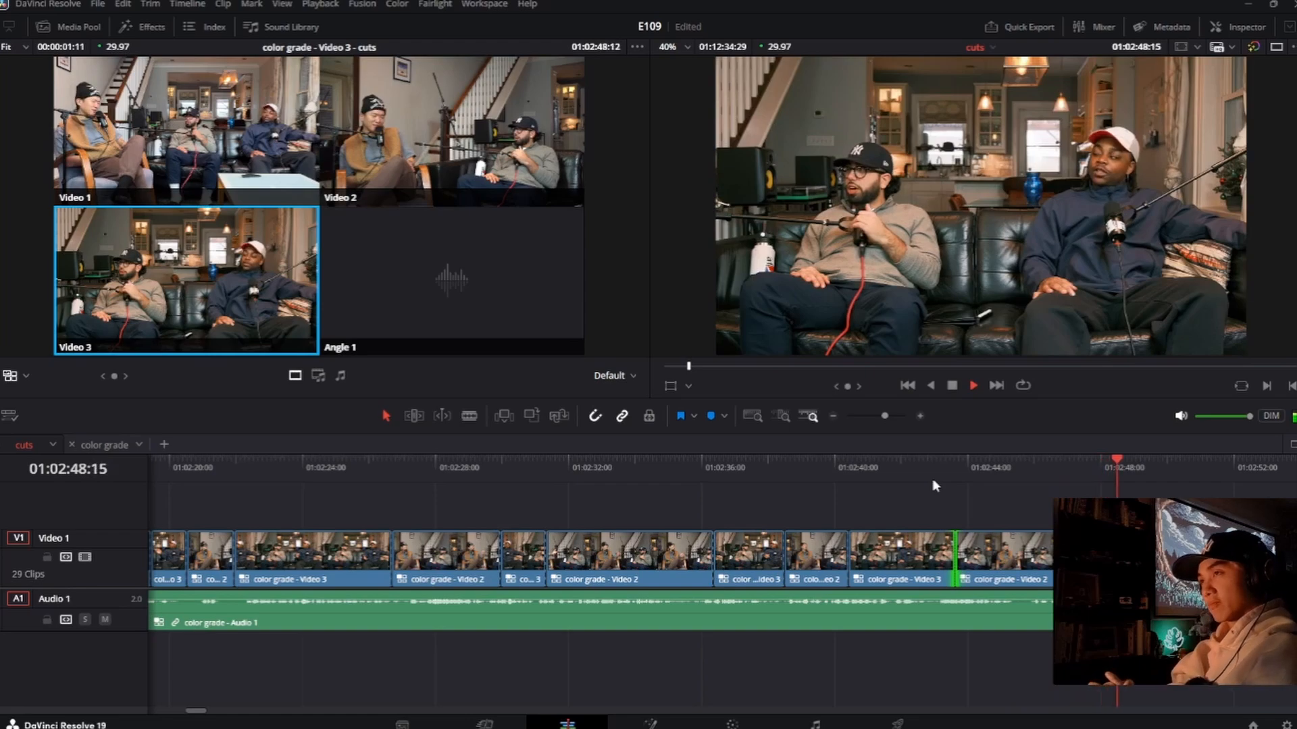
pyautogui.press('space')
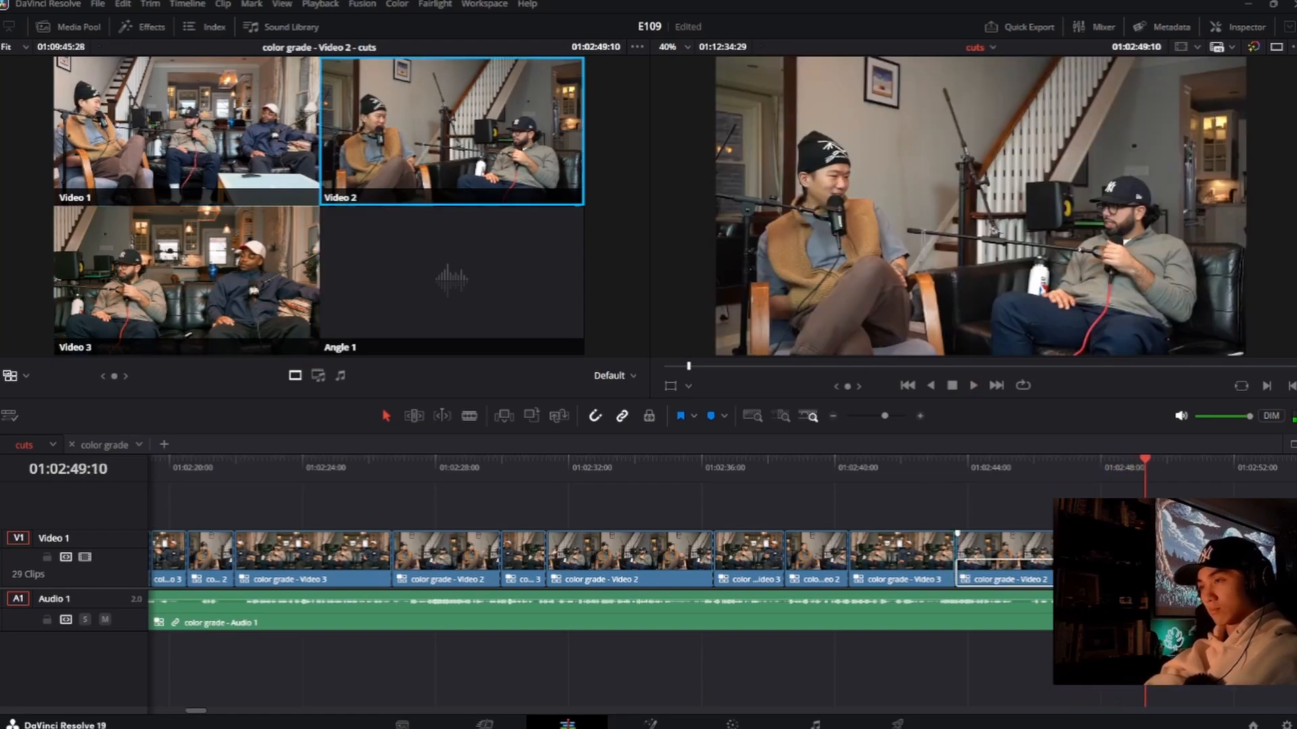
pyautogui.click(1051, 467)
pyautogui.press('space')
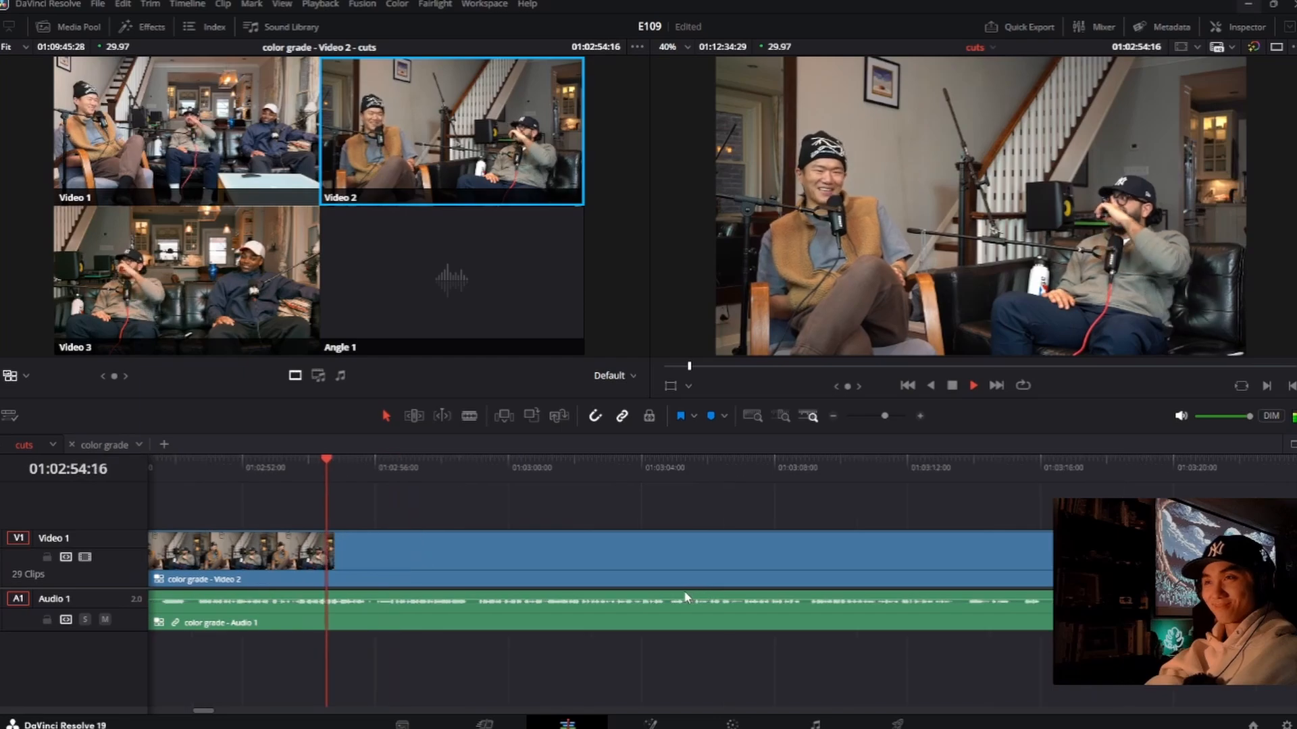
pyautogui.press('space')
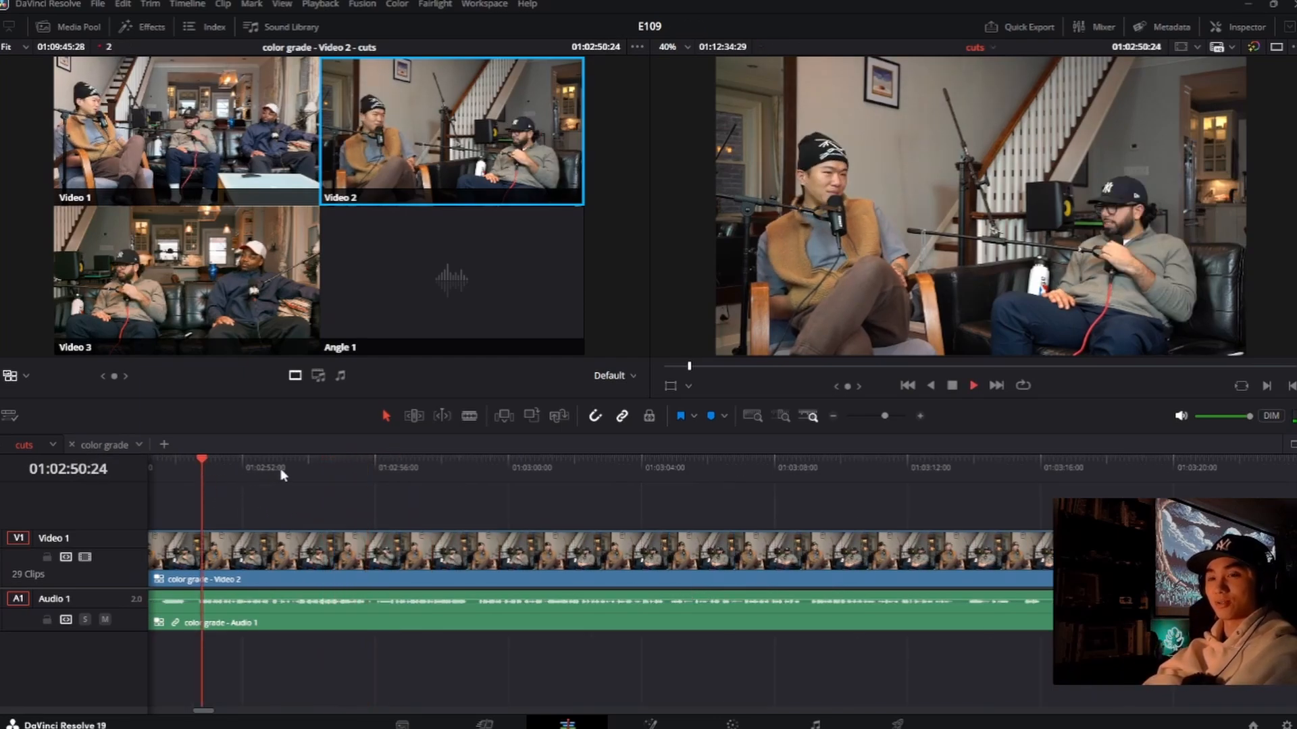
# Step: Play from about 01:02:50:24, switching live to Video 1 at about 01:02:52:10 and back to Video 2 at about 01:02:58:25
pyautogui.press('space')
pyautogui.press('1')
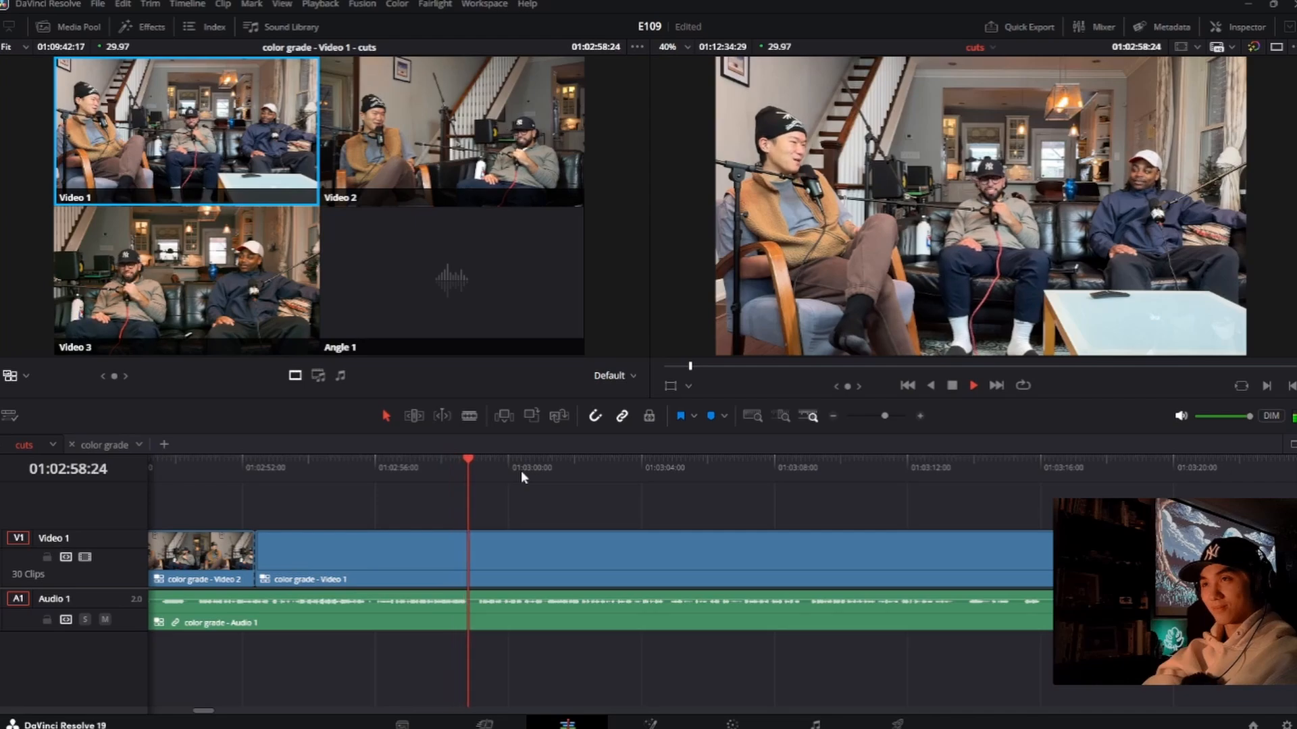
pyautogui.press('2')
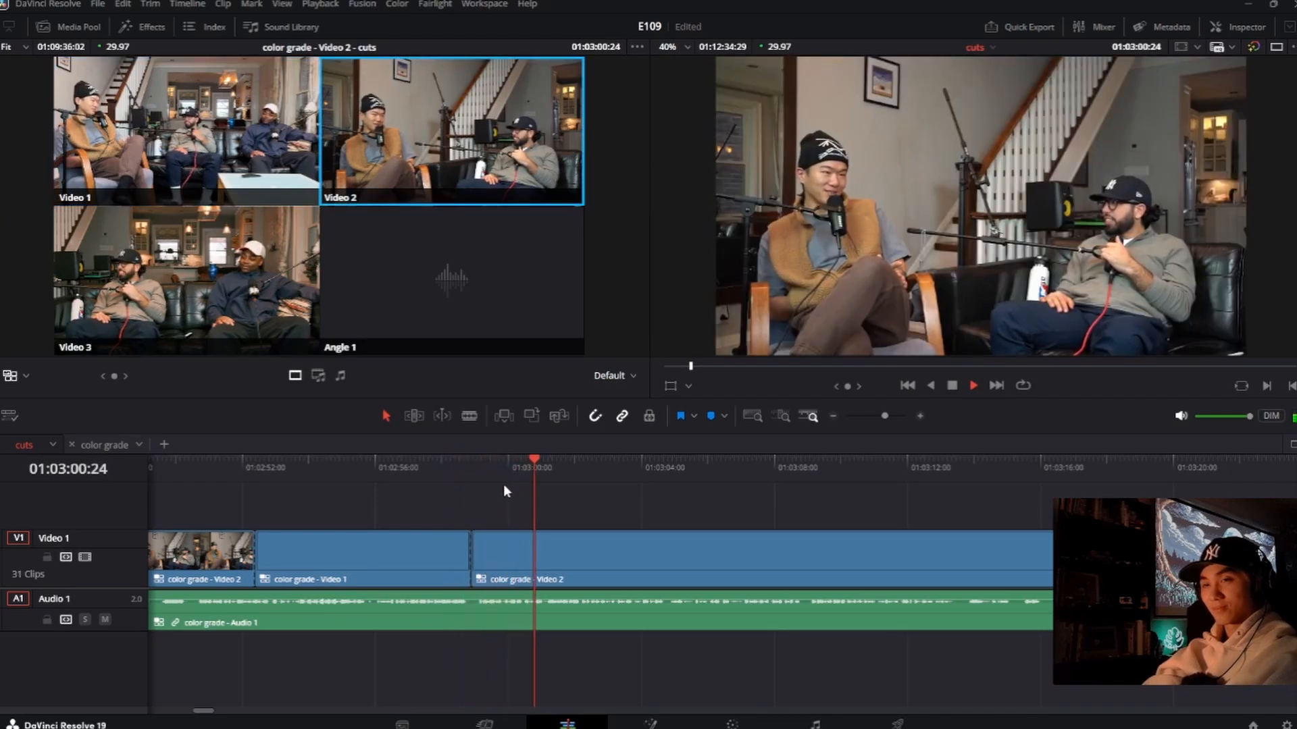
# Step: Replay the new Video 1 clip and roll its ending cut to Video 2 earlier, to about 01:02:58:13
pyautogui.click(366, 470)
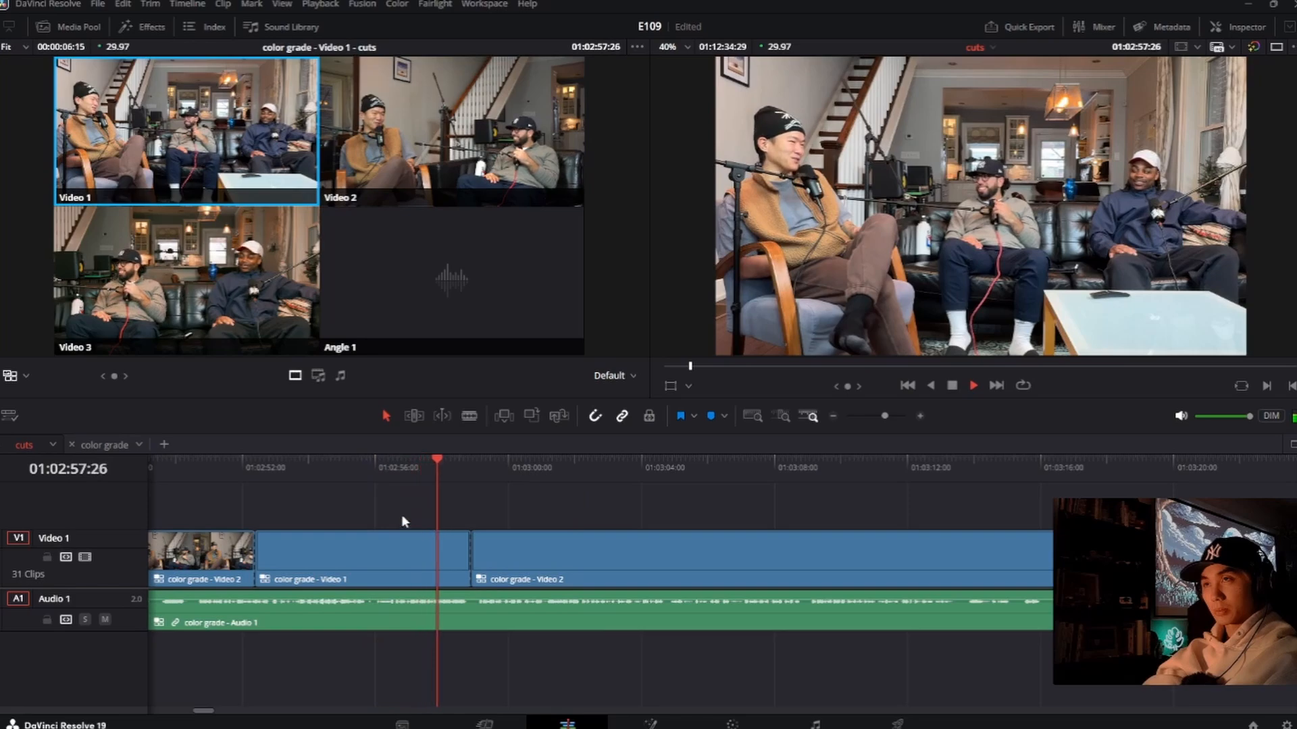
pyautogui.press('space')
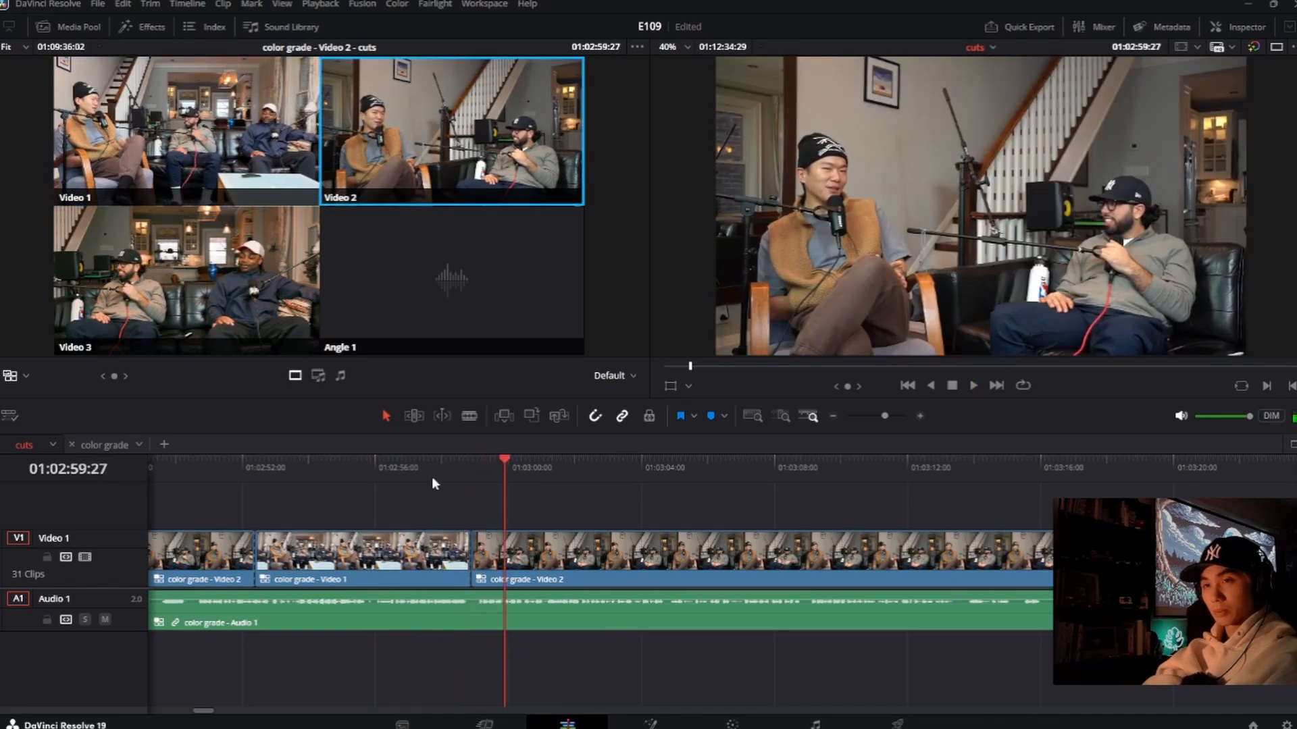
pyautogui.click(431, 473)
pyautogui.press('space')
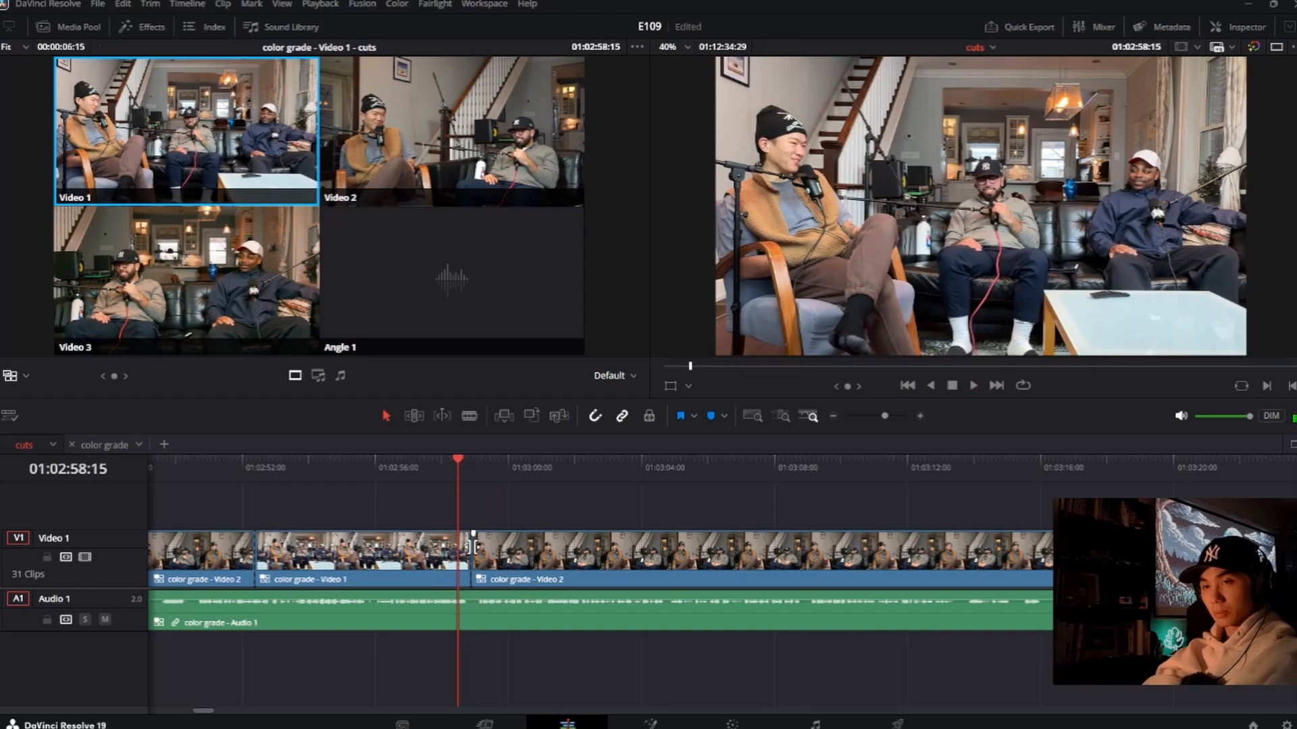
pyautogui.moveTo(473, 546); pyautogui.dragTo(459, 546)
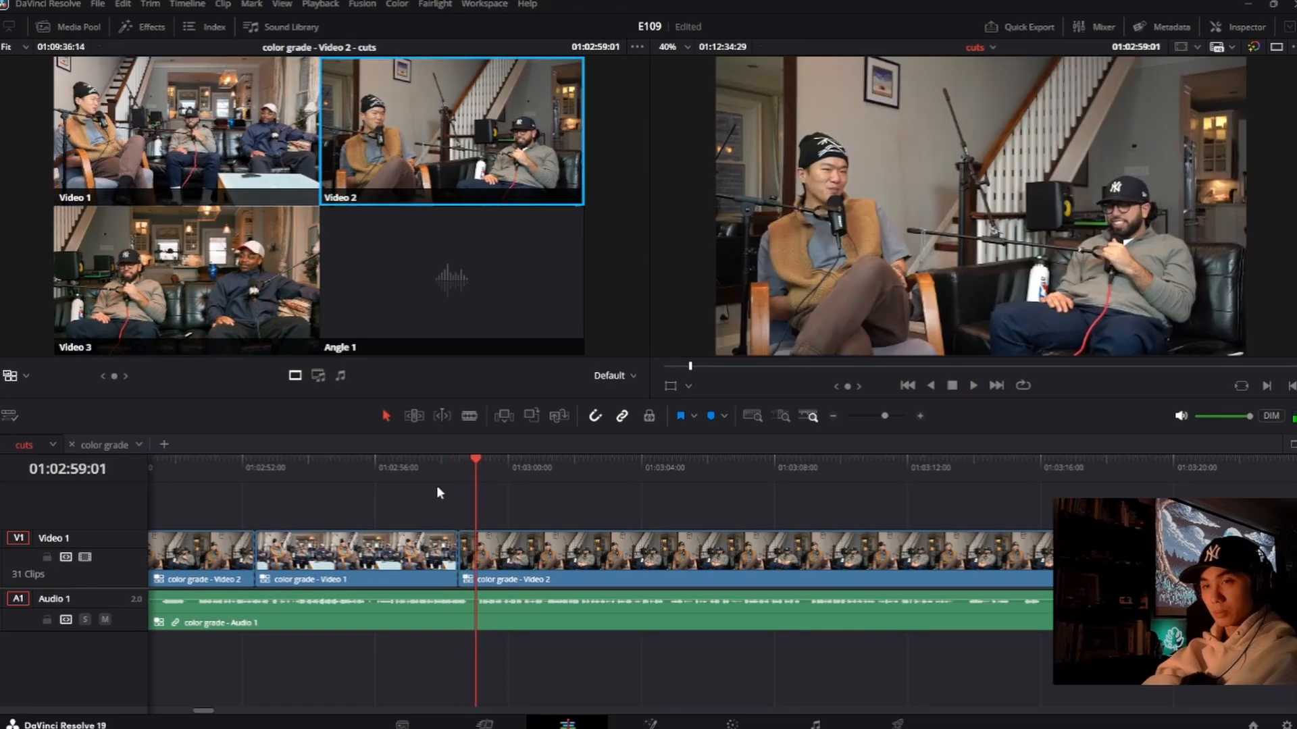
# Step: Play on, switching live to Video 3 at about 01:03:11:04, Video 2 at 01:03:13:25, Video 3 at 01:03:22:06, and Video 2 at 01:03:24:06
pyautogui.press('space')
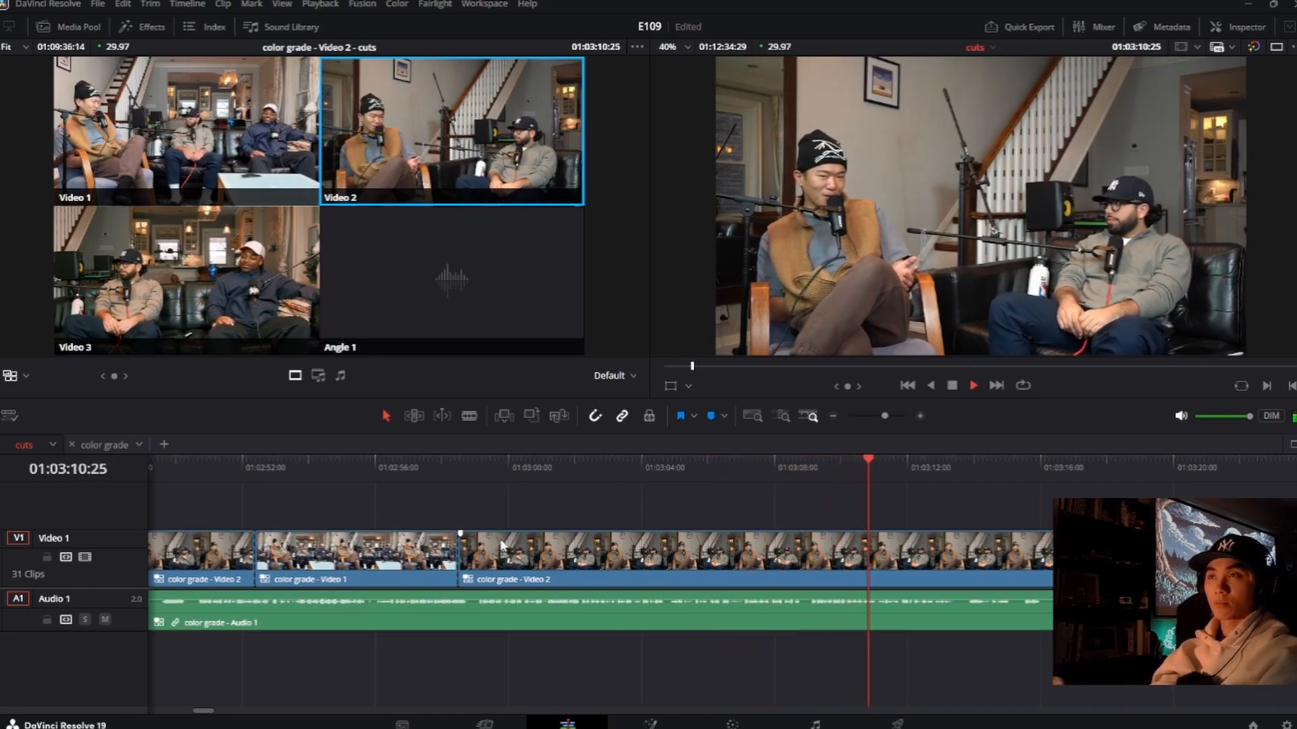
pyautogui.press('3')
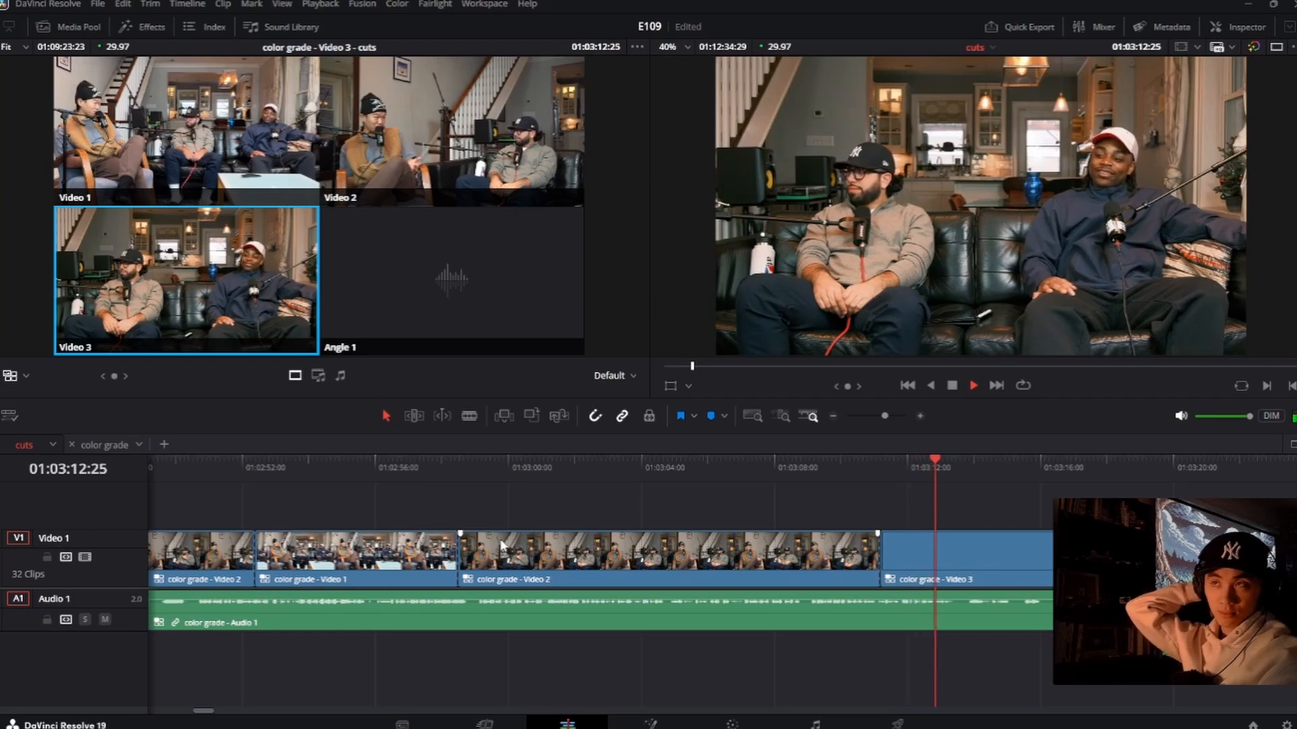
pyautogui.press('2')
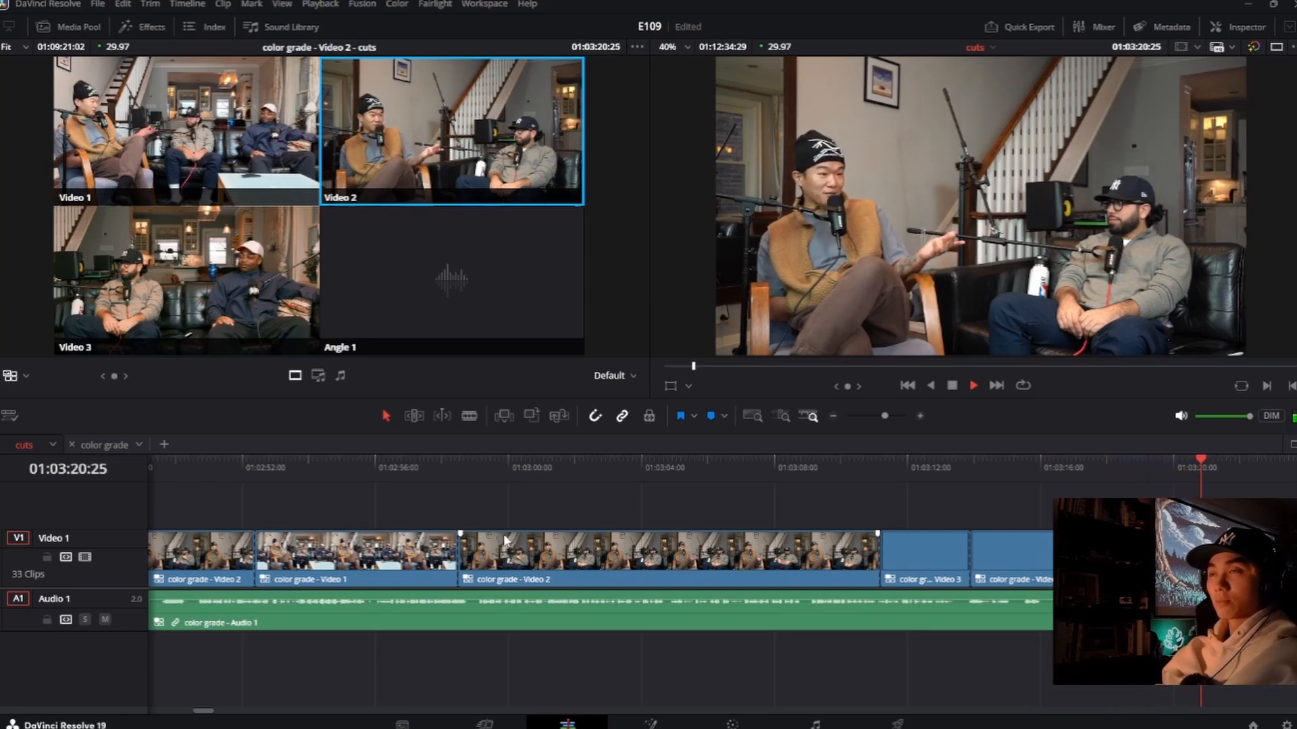
pyautogui.press('3')
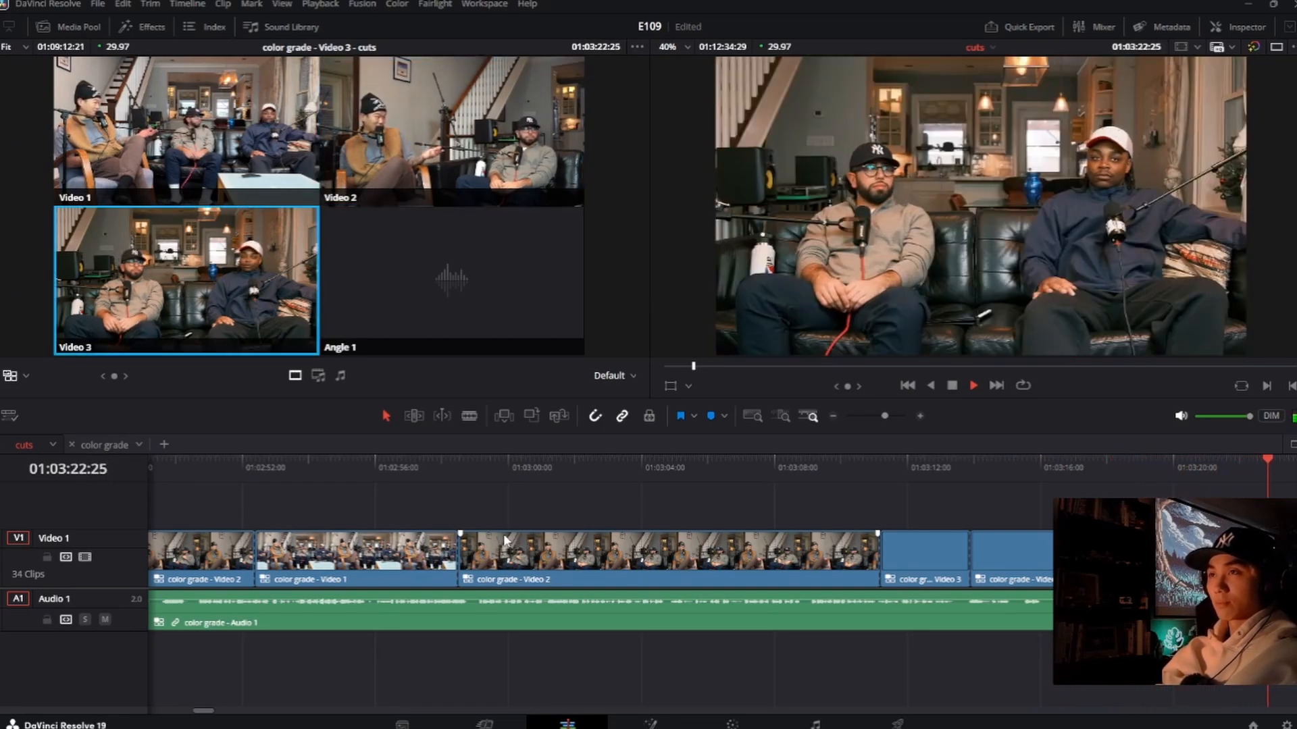
pyautogui.press('2')
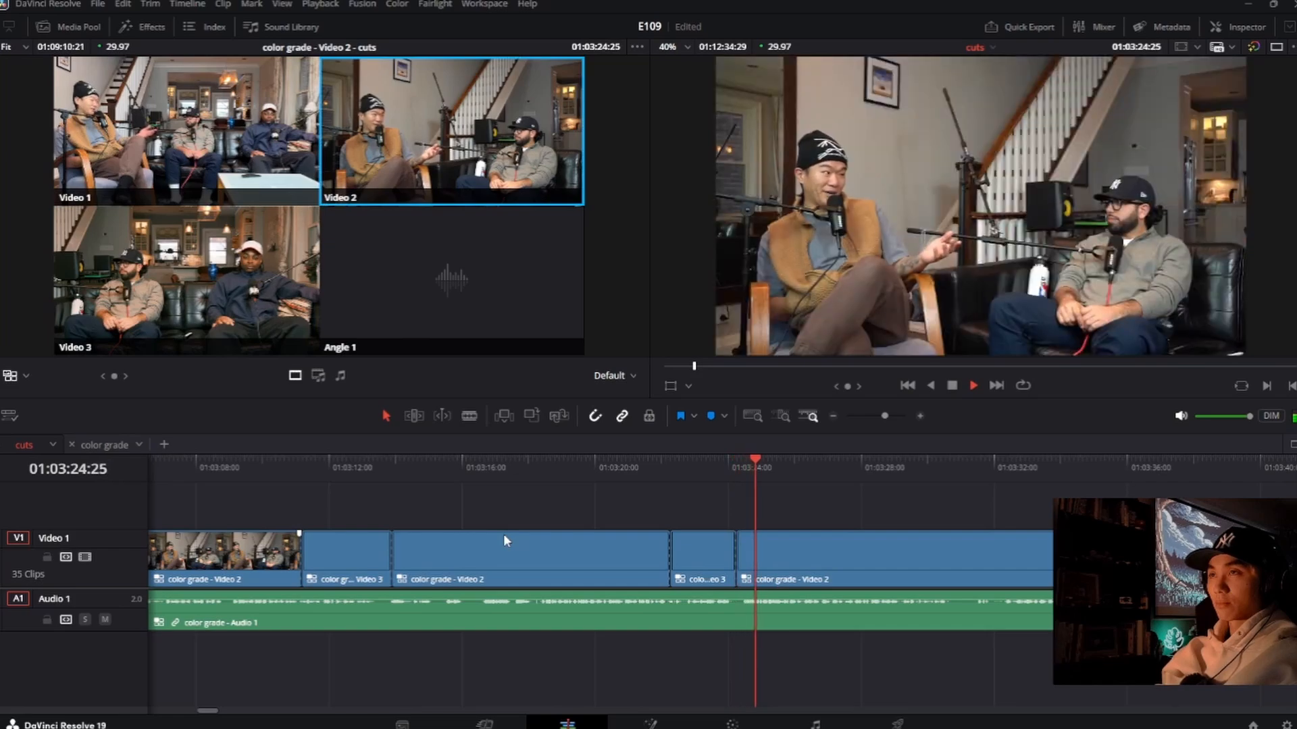
# Step: Roll the last Video 3 clip's ending cut earlier, to about 01:03:23:28, and replay the passage around it
pyautogui.moveTo(736, 550); pyautogui.dragTo(728, 551)
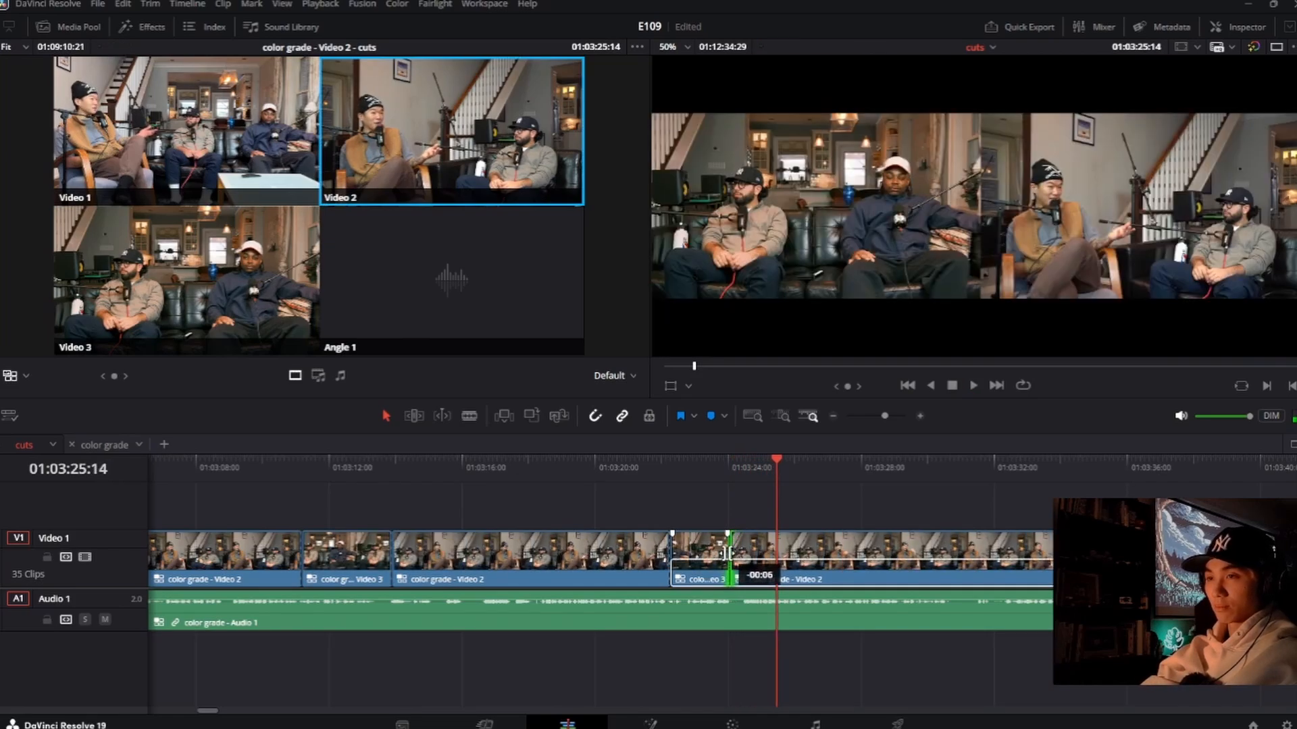
pyautogui.click(704, 468)
pyautogui.press('space')
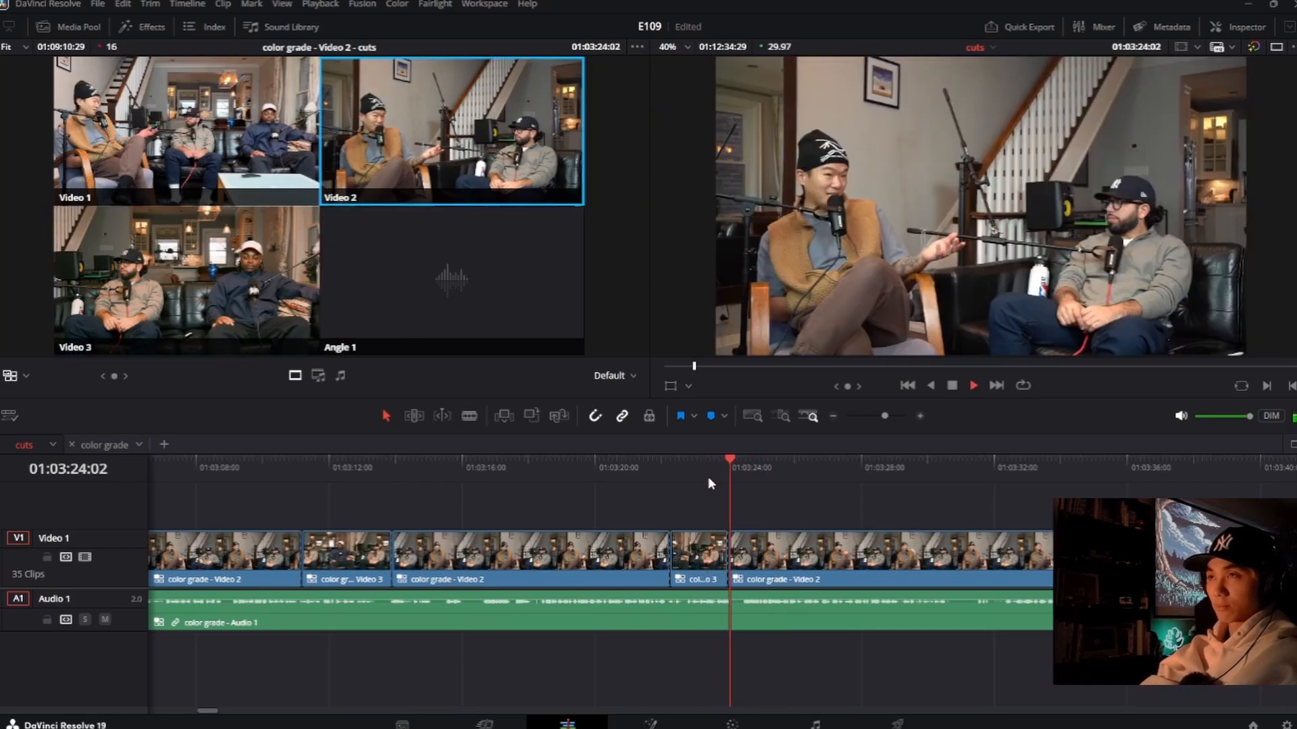
pyautogui.click(627, 467)
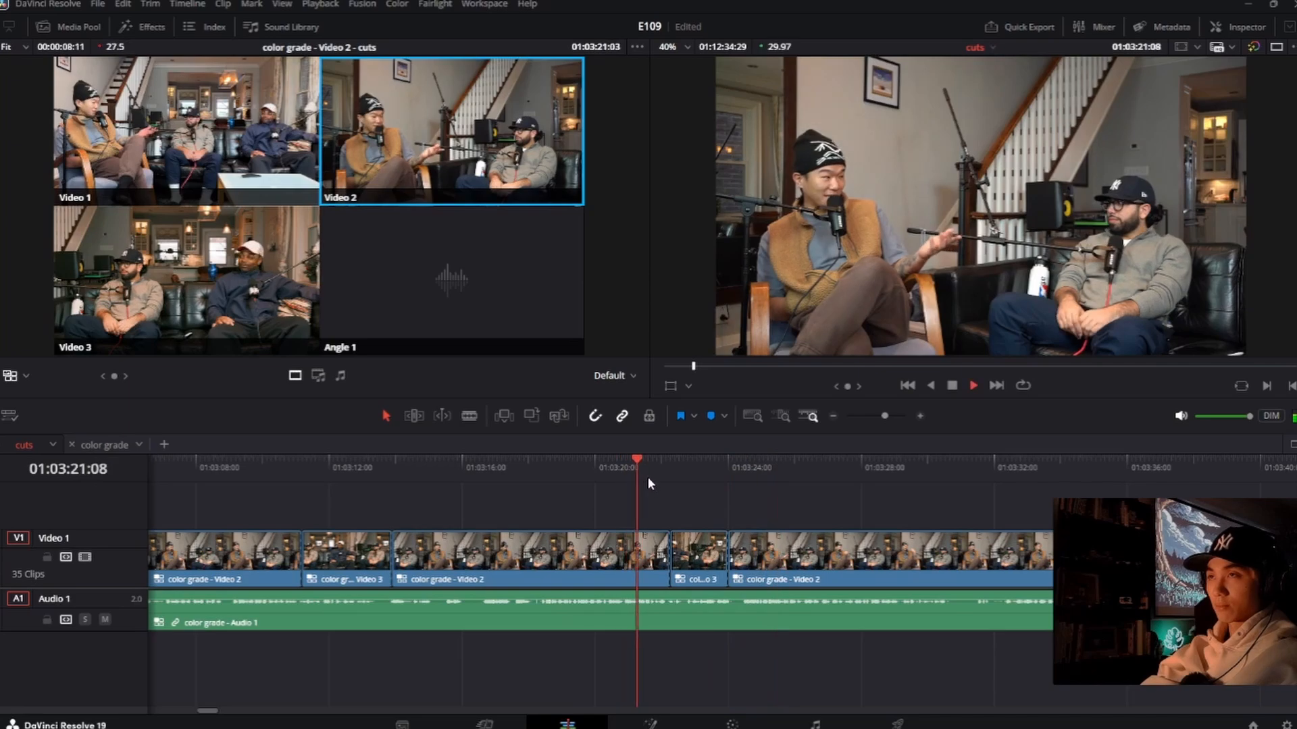
pyautogui.press('space')
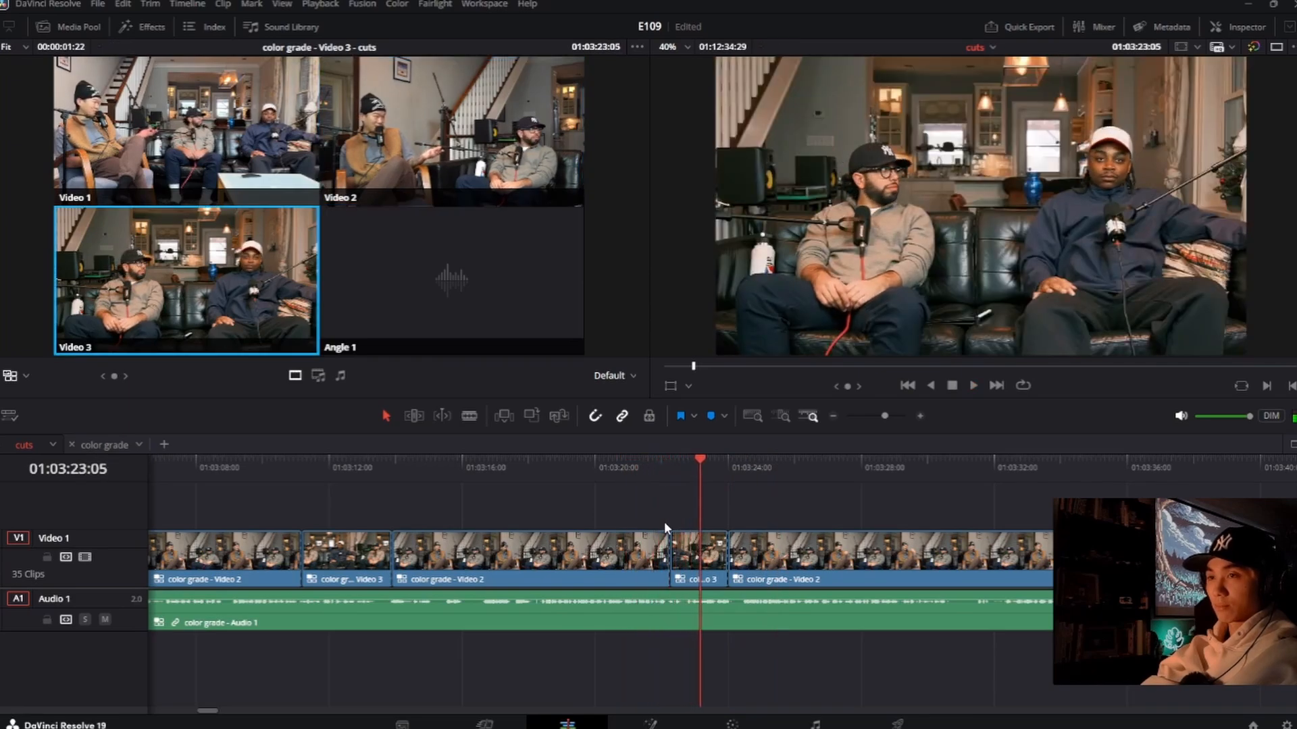
# Step: Tighten the short Video 3 clip to run from about 01:03:22:12 to 01:03:23:24, replaying it after each trim
pyautogui.moveTo(670, 551); pyautogui.dragTo(677, 550)
pyautogui.click(657, 488)
pyautogui.press('space')
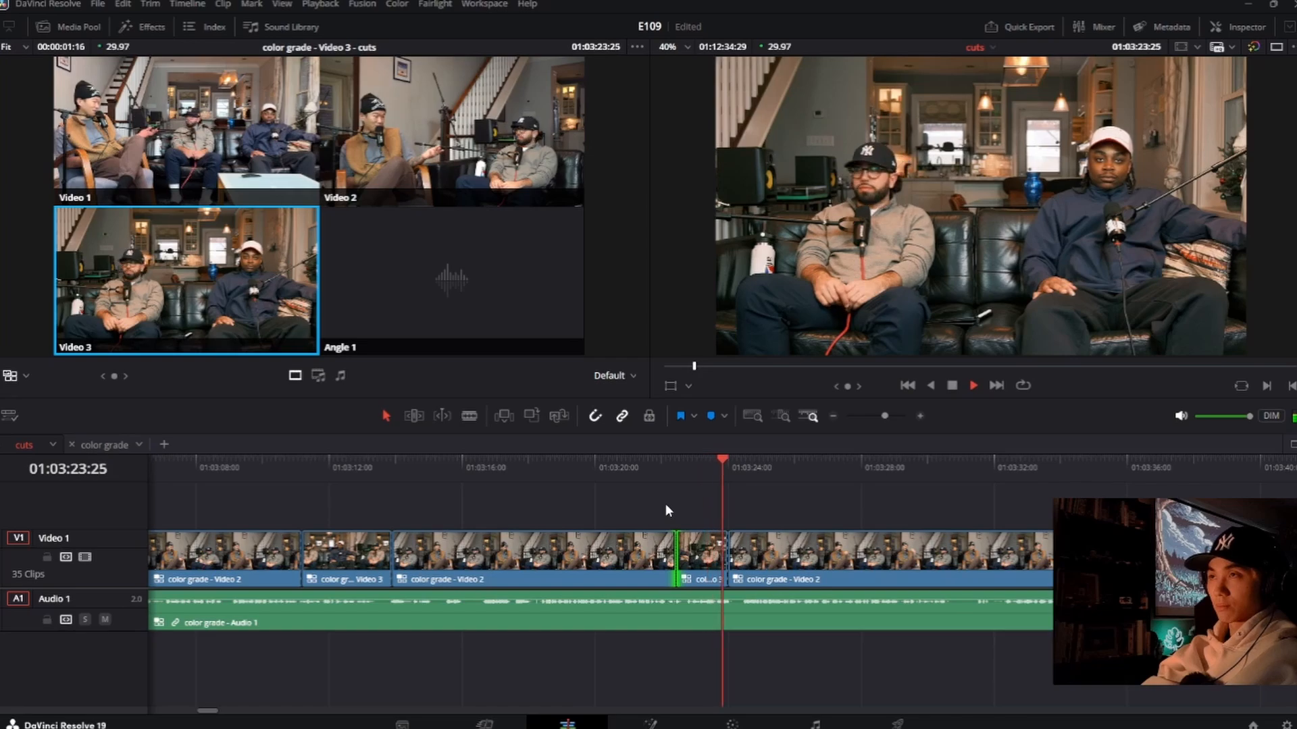
pyautogui.press('space')
pyautogui.moveTo(729, 557); pyautogui.dragTo(723, 557)
pyautogui.click(654, 480)
pyautogui.press('space')
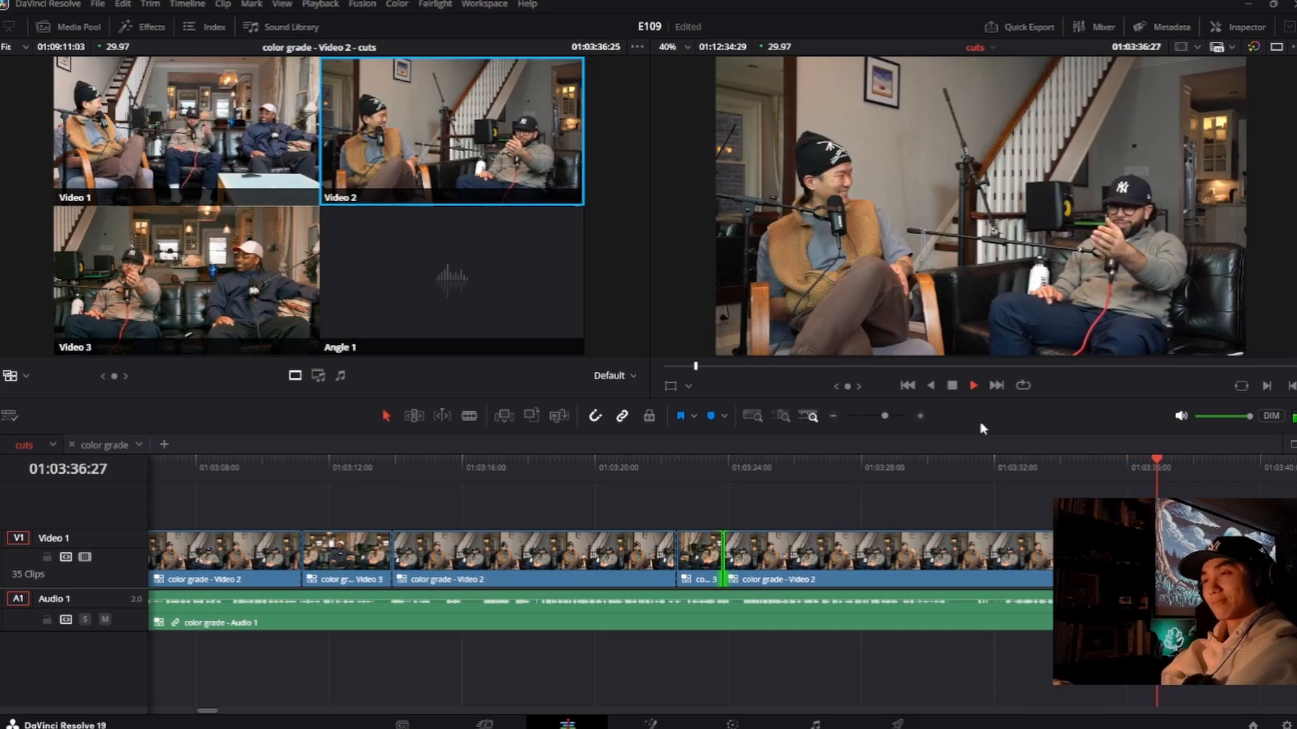
# Step: Replay from about 01:03:29:22, switch live to Video 3 at about 01:03:34:27, and change the new clip's angle to Video 1
pyautogui.click(918, 471)
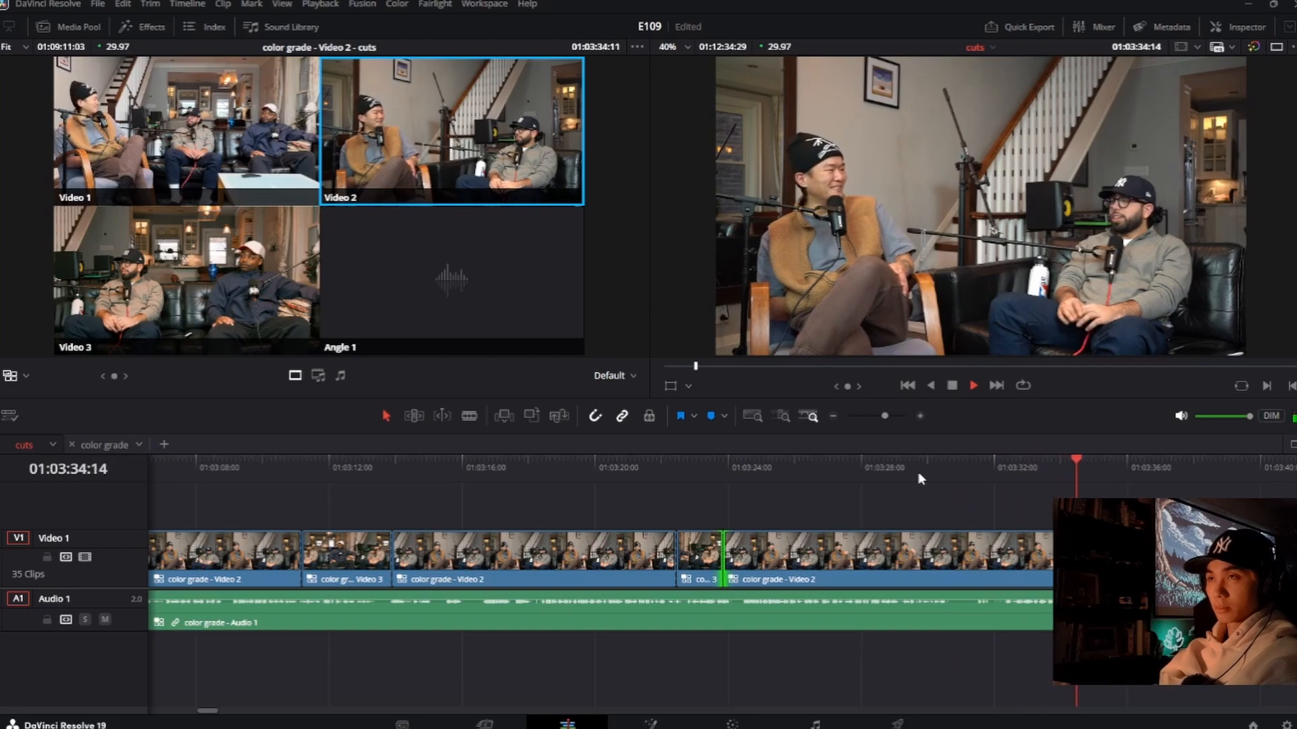
pyautogui.press('3')
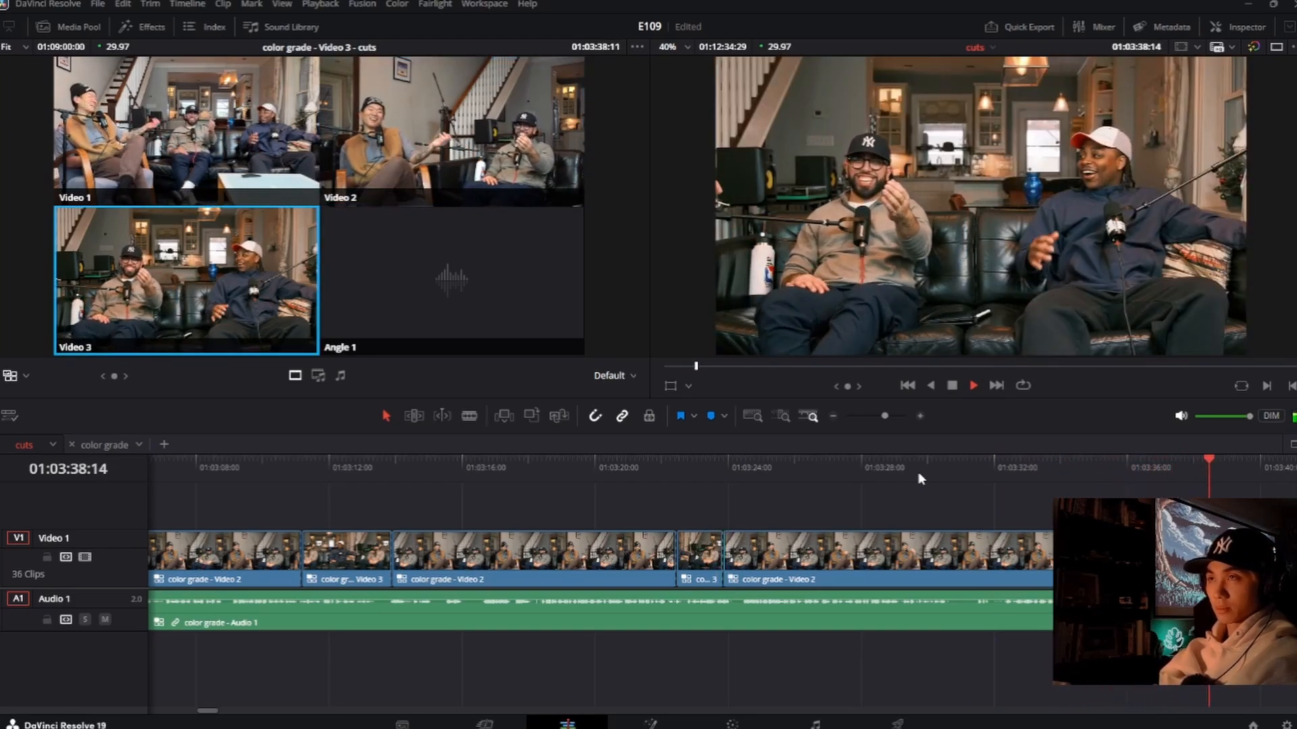
pyautogui.press('space')
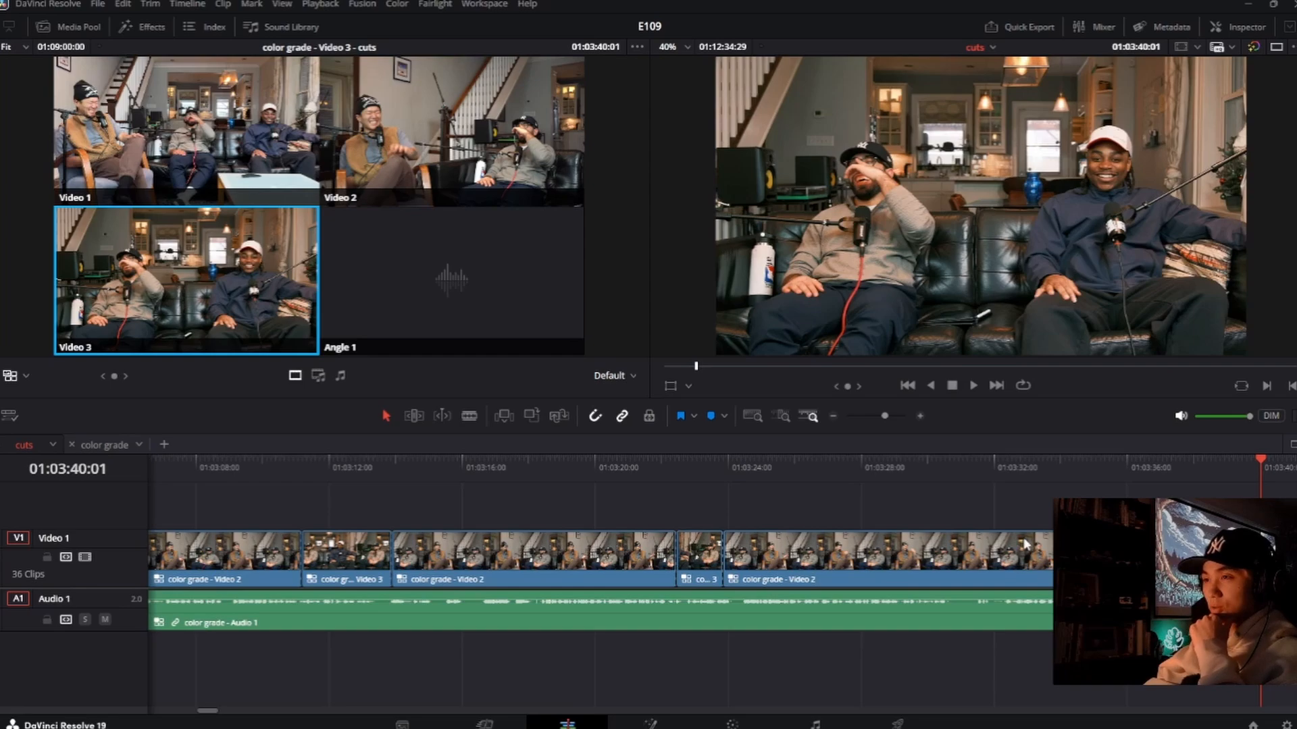
pyautogui.press('1')
pyautogui.click(1040, 479)
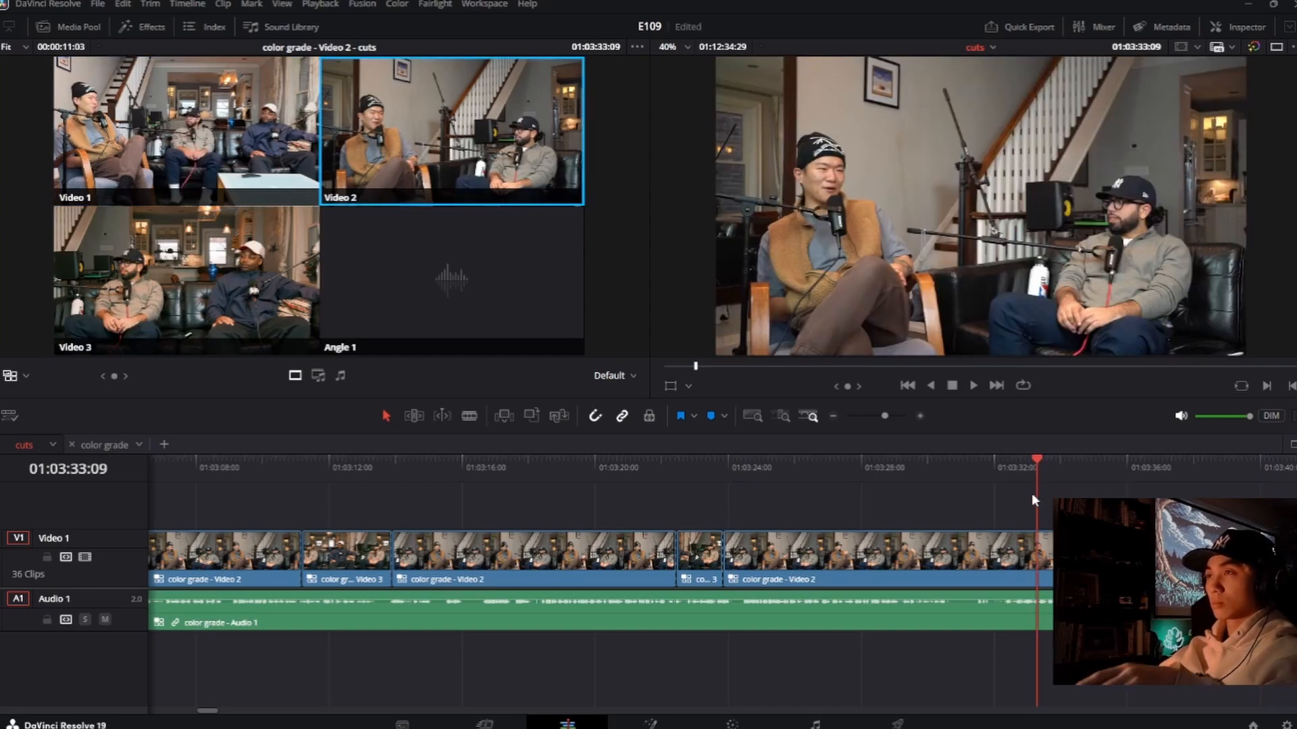
# Step: Play from about 01:03:33:09, switching live to Video 2 at about 01:03:51:16 and to Video 3 at about 01:04:15:05
pyautogui.press('space')
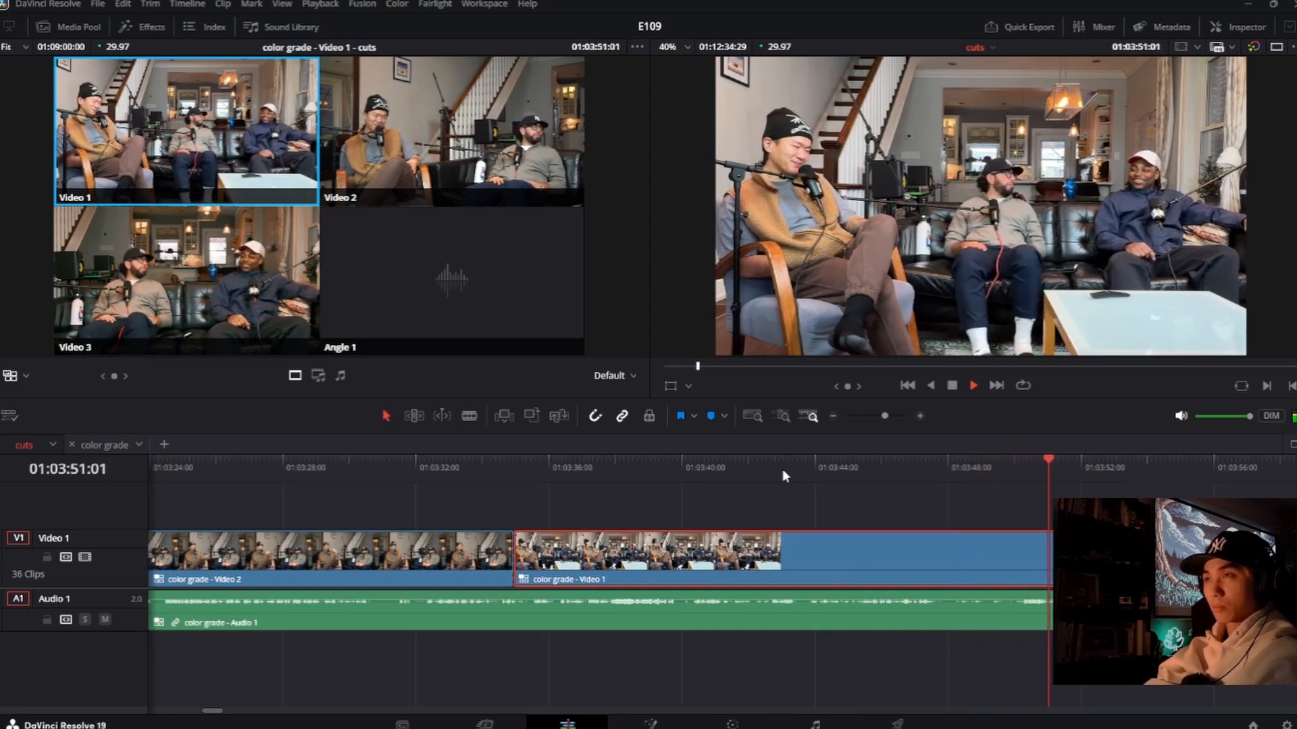
pyautogui.press('2')
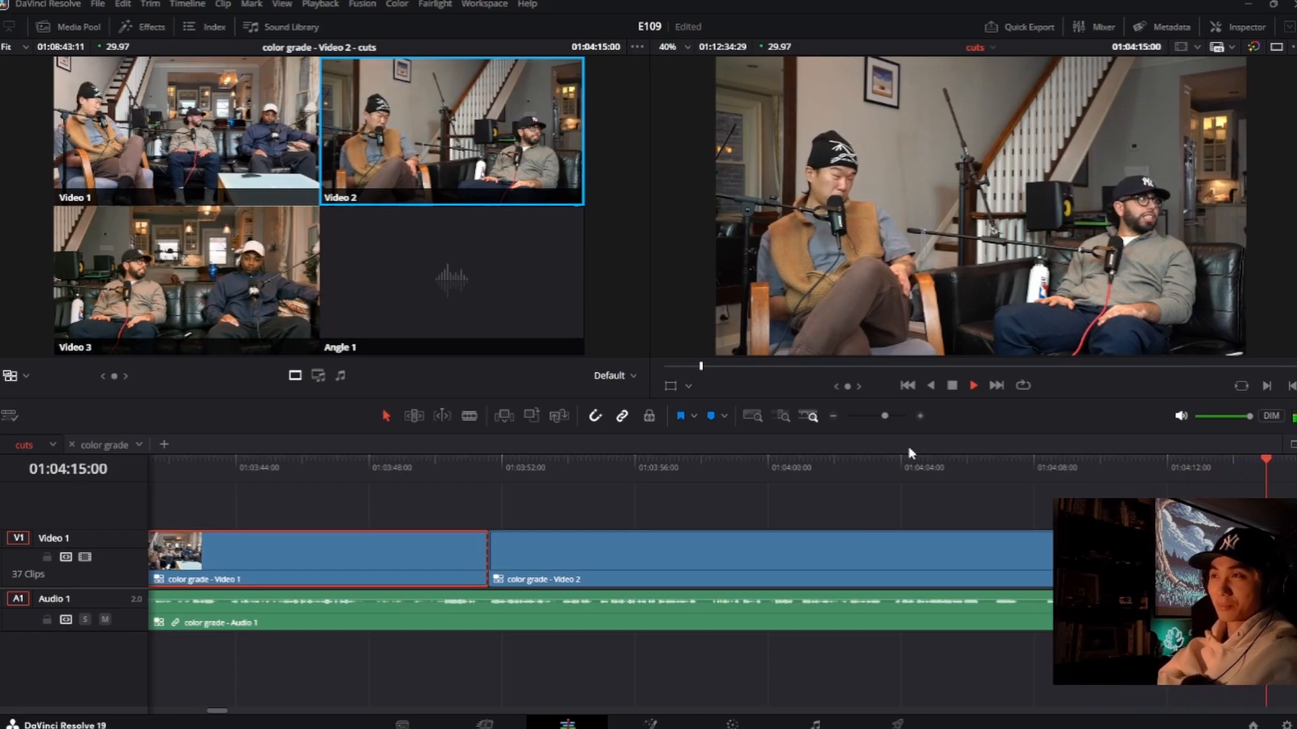
pyautogui.press('3')
pyautogui.press('space')
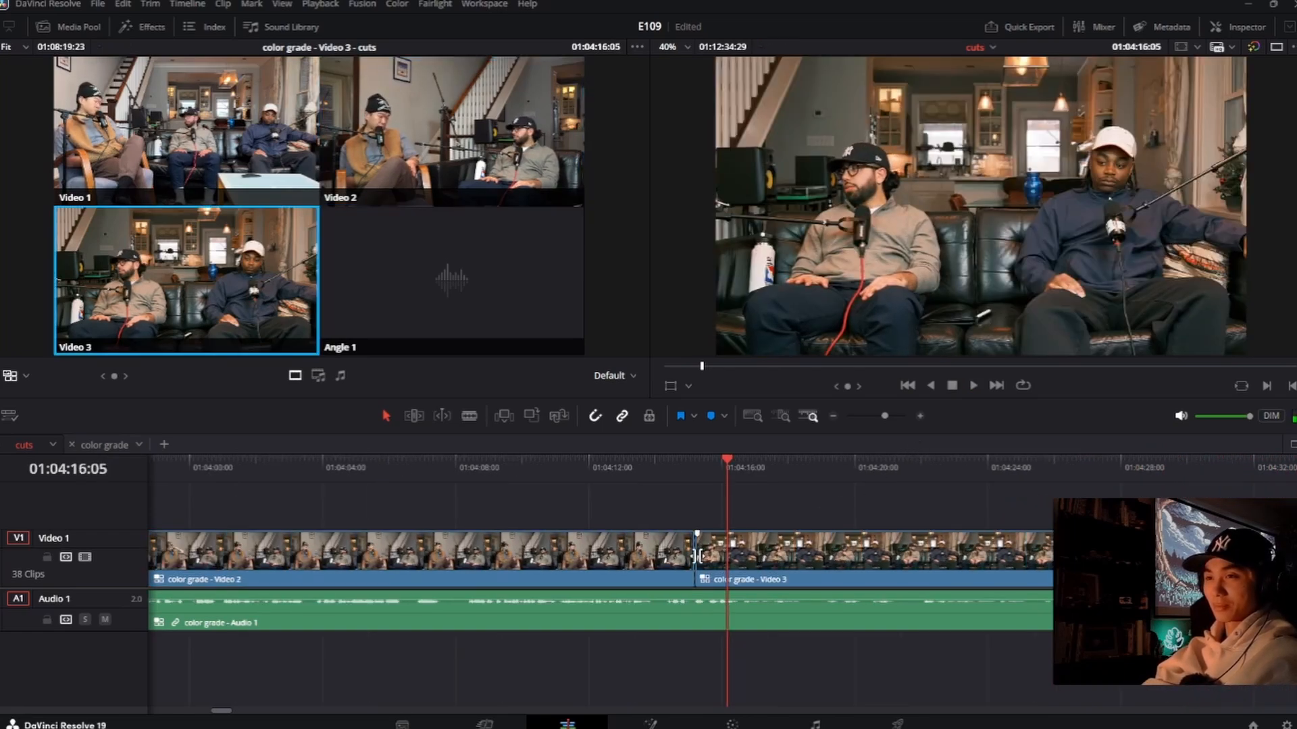
# Step: Roll the last Video 2 to Video 3 cut earlier, to about 01:04:14:17, replaying the transition to check its timing
pyautogui.moveTo(696, 556); pyautogui.dragTo(638, 558)
pyautogui.click(545, 470)
pyautogui.press('space')
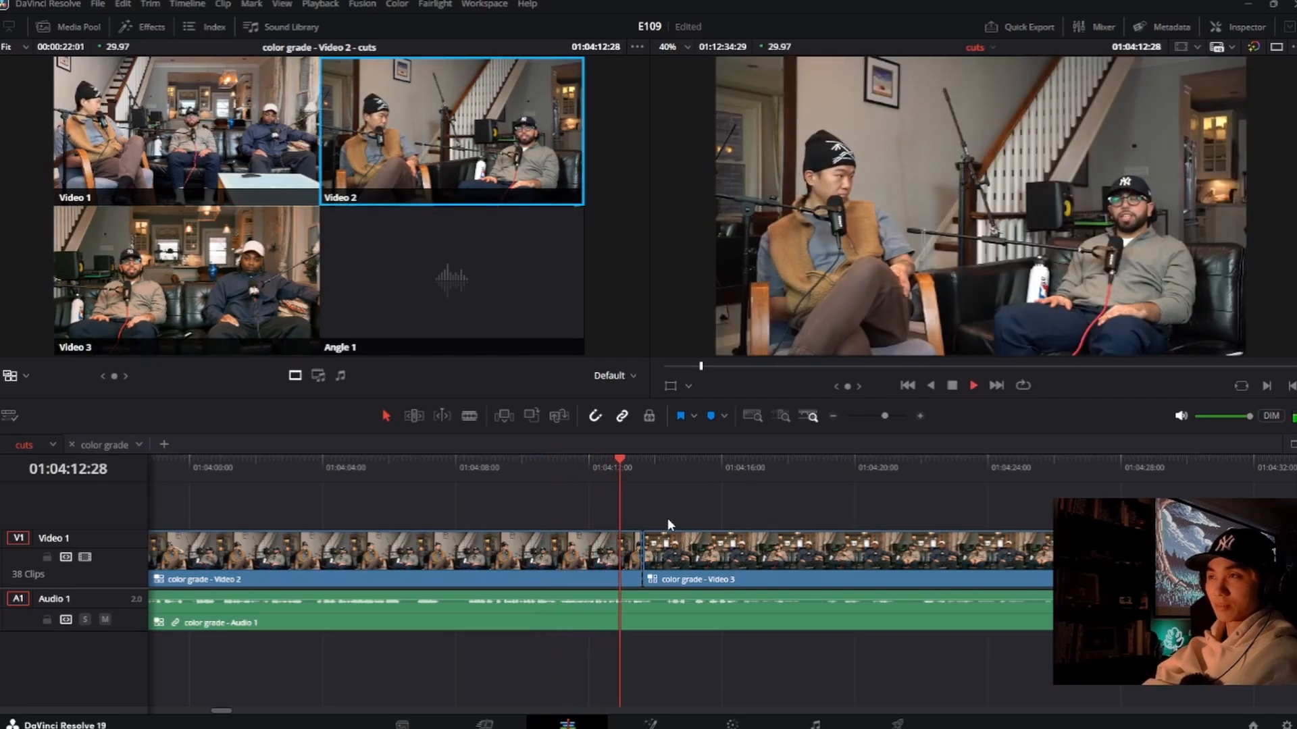
pyautogui.press('space')
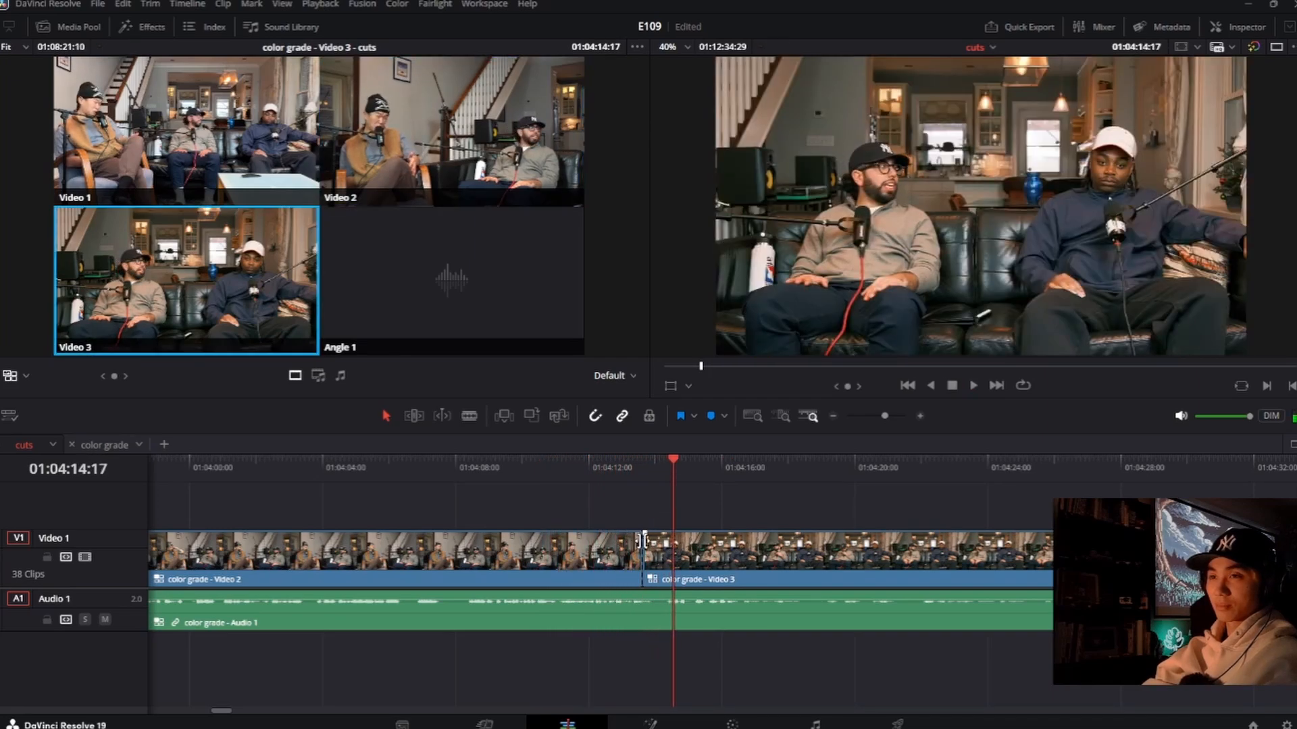
pyautogui.moveTo(650, 554); pyautogui.dragTo(674, 554)
pyautogui.click(603, 456)
pyautogui.press('space')
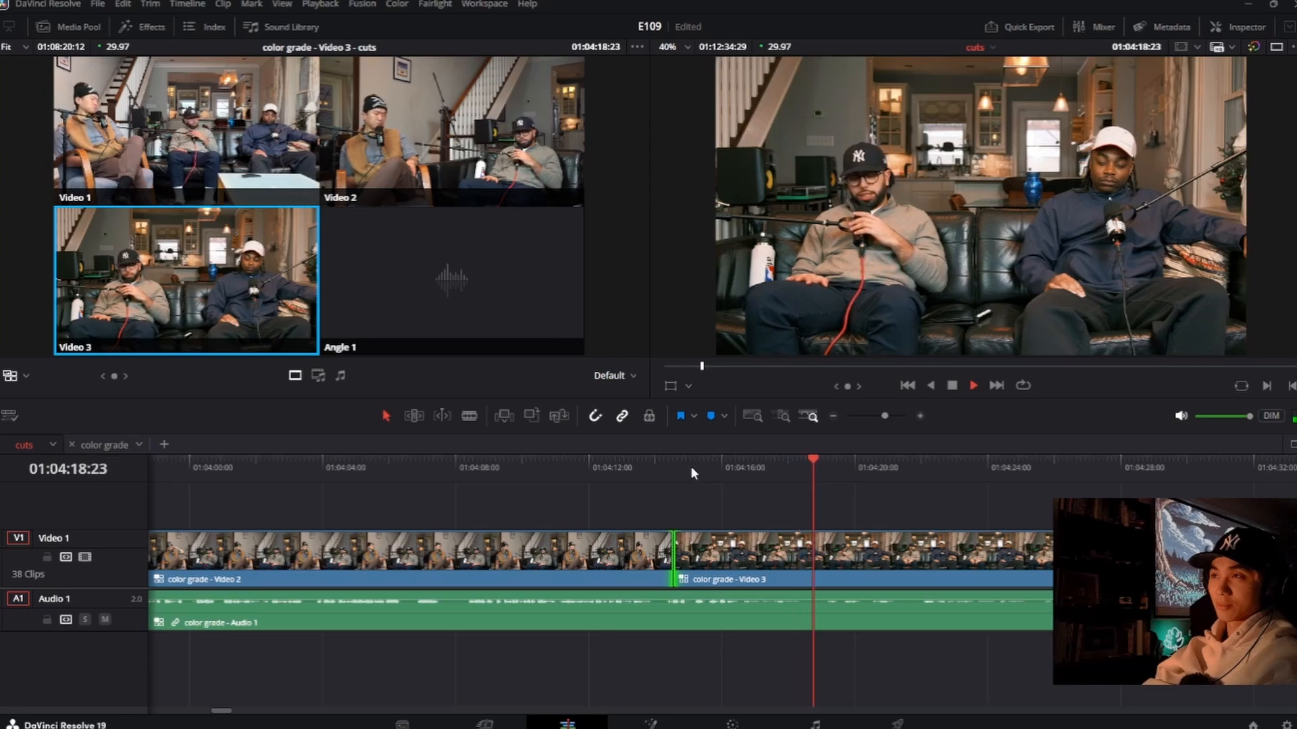
pyautogui.press('space')
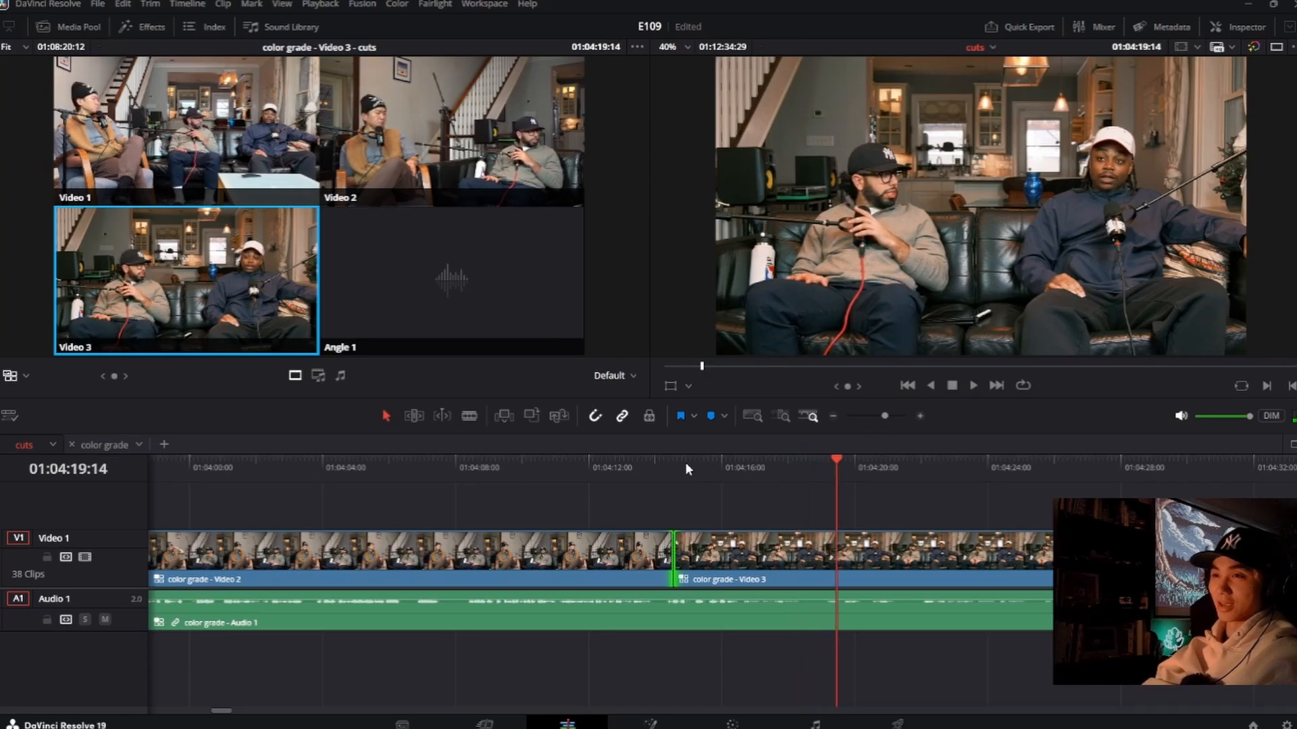
# Step: Replay the moments just after the Video 2 to Video 3 cut several times, from about 01:04:14:17
pyautogui.click(686, 465)
pyautogui.click(678, 465)
pyautogui.press('space')
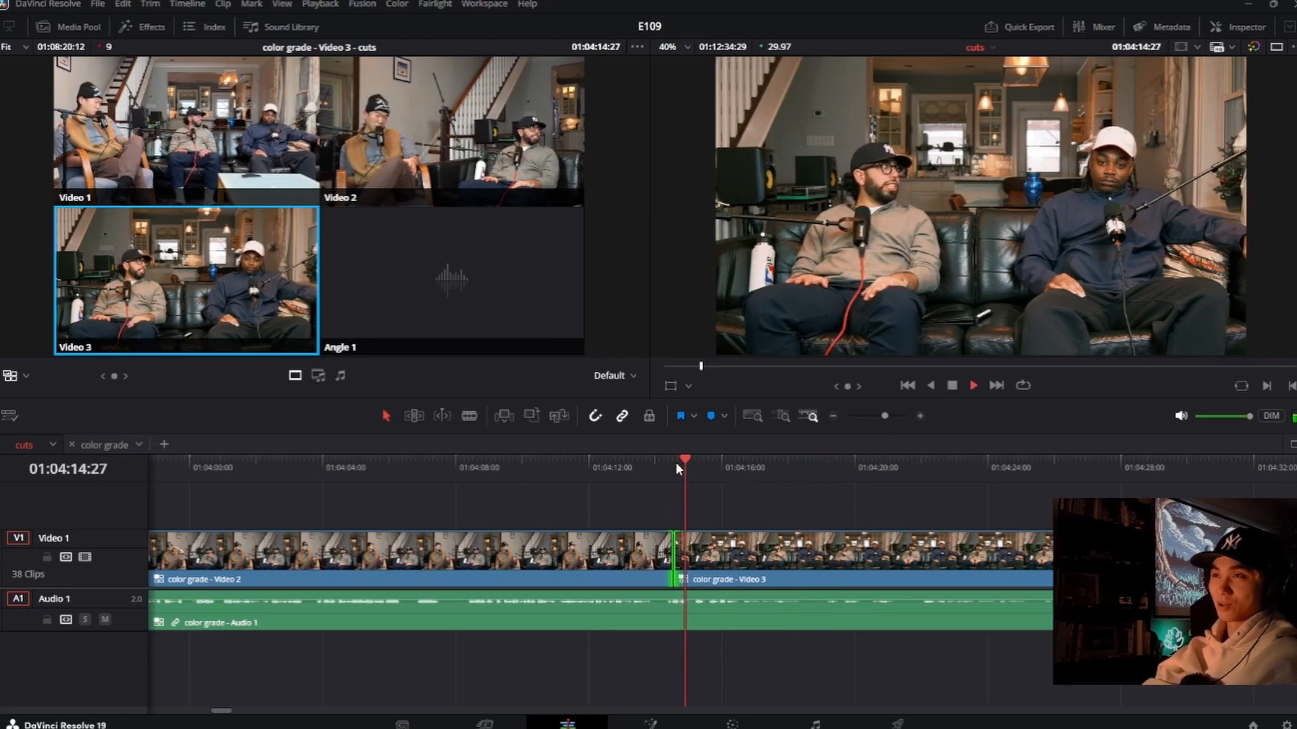
pyautogui.click(675, 462)
pyautogui.click(674, 461)
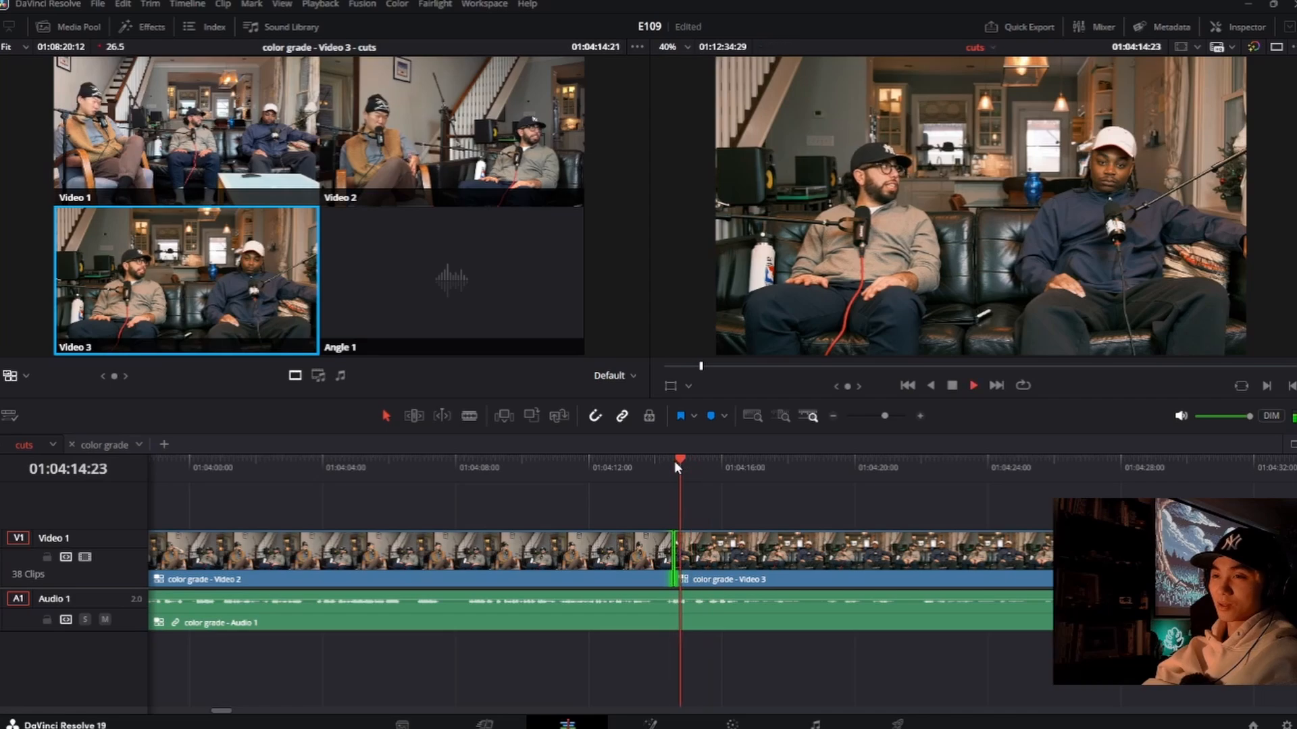
pyautogui.click(686, 463)
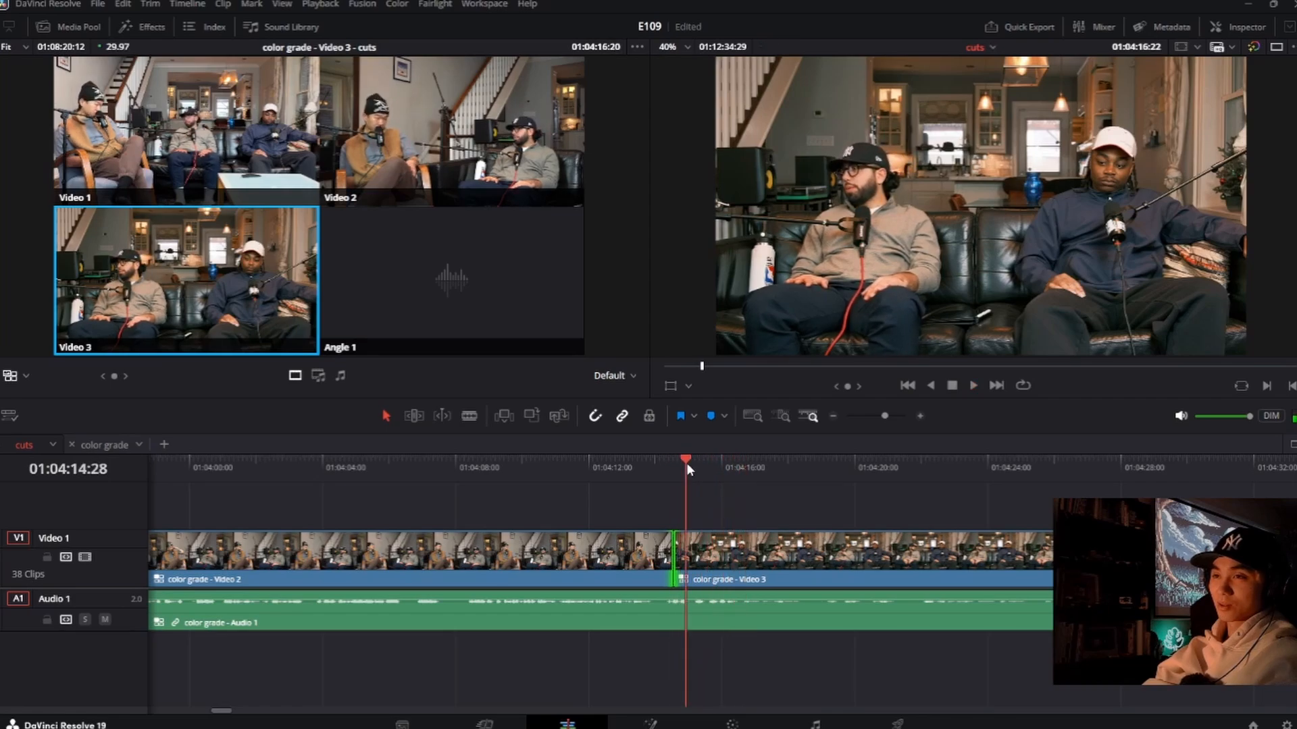
pyautogui.hotkey('ctrl', 'b')
pyautogui.press('space')
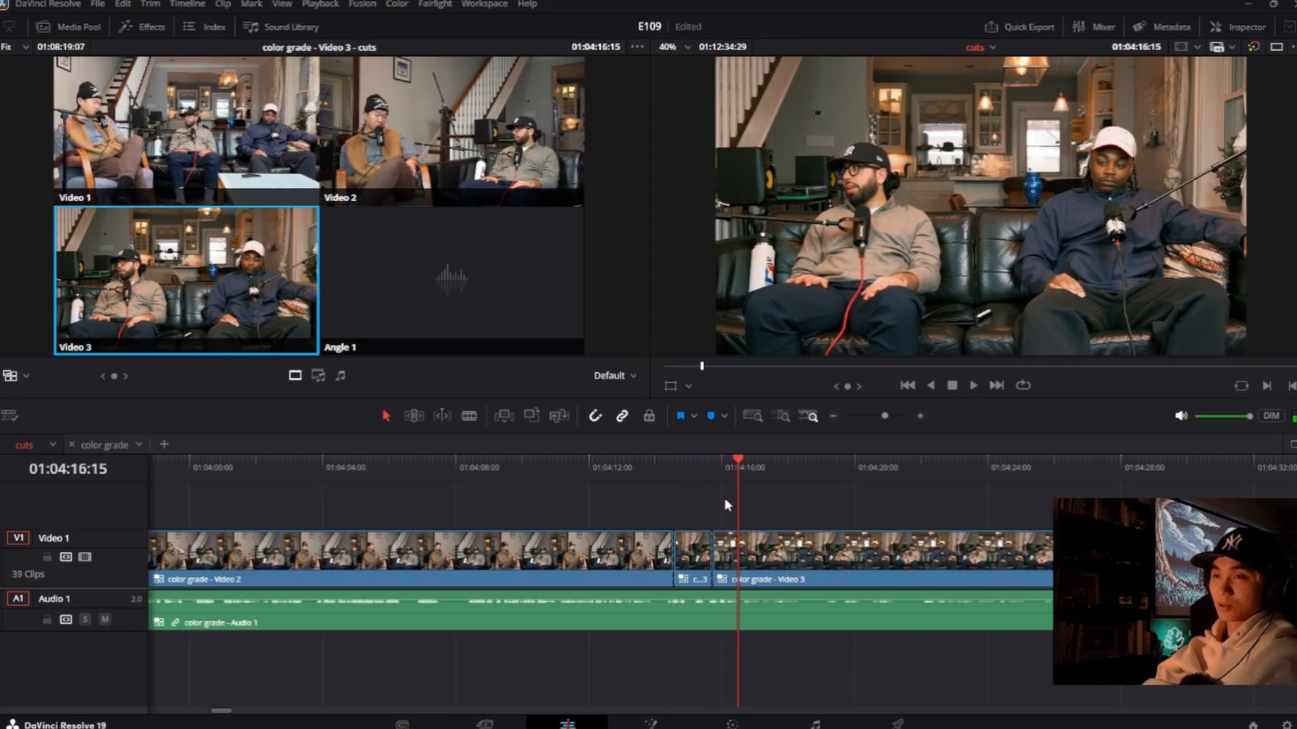
pyautogui.hotkey('ctrl', 'z')
# Step: Replay from about 01:04:14:24, switching live to Video 2 at about 01:04:15:13 and back to Video 3 at about 01:04:18:14
pyautogui.click(684, 470)
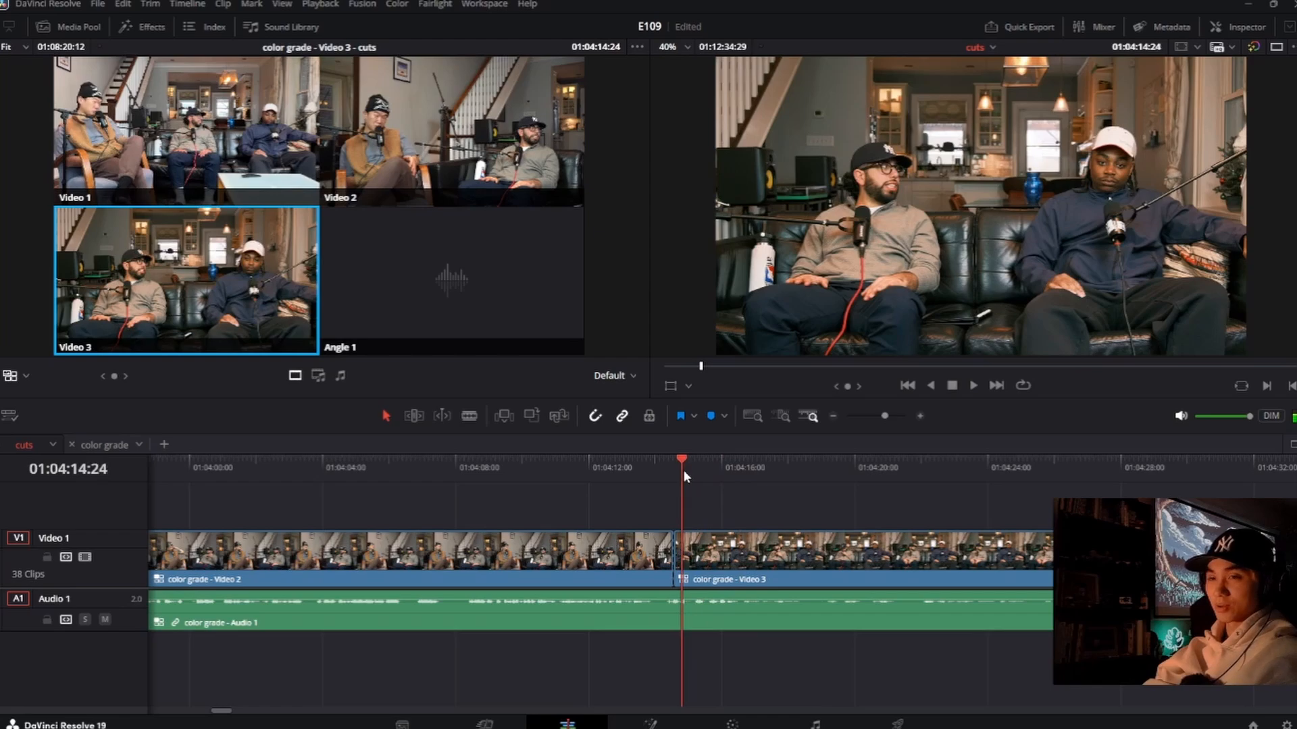
pyautogui.press('space')
pyautogui.press('2')
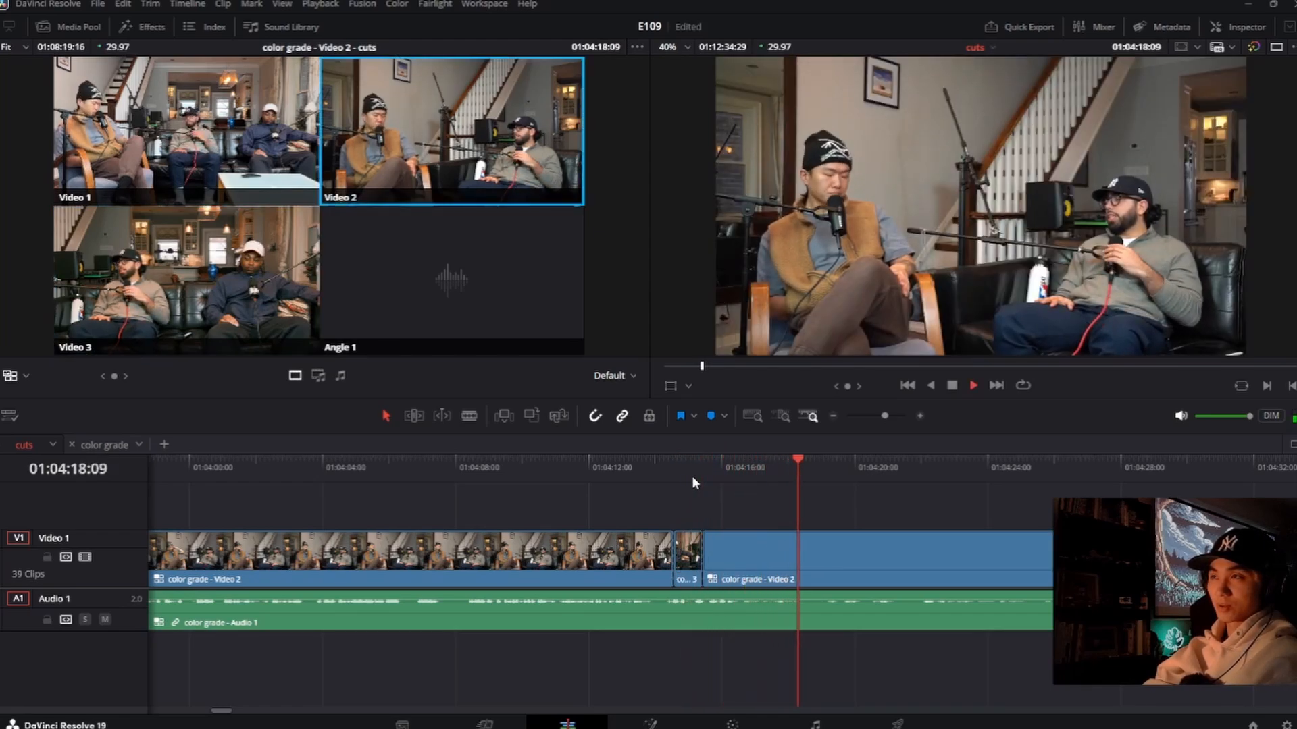
pyautogui.press('3')
pyautogui.press('space')
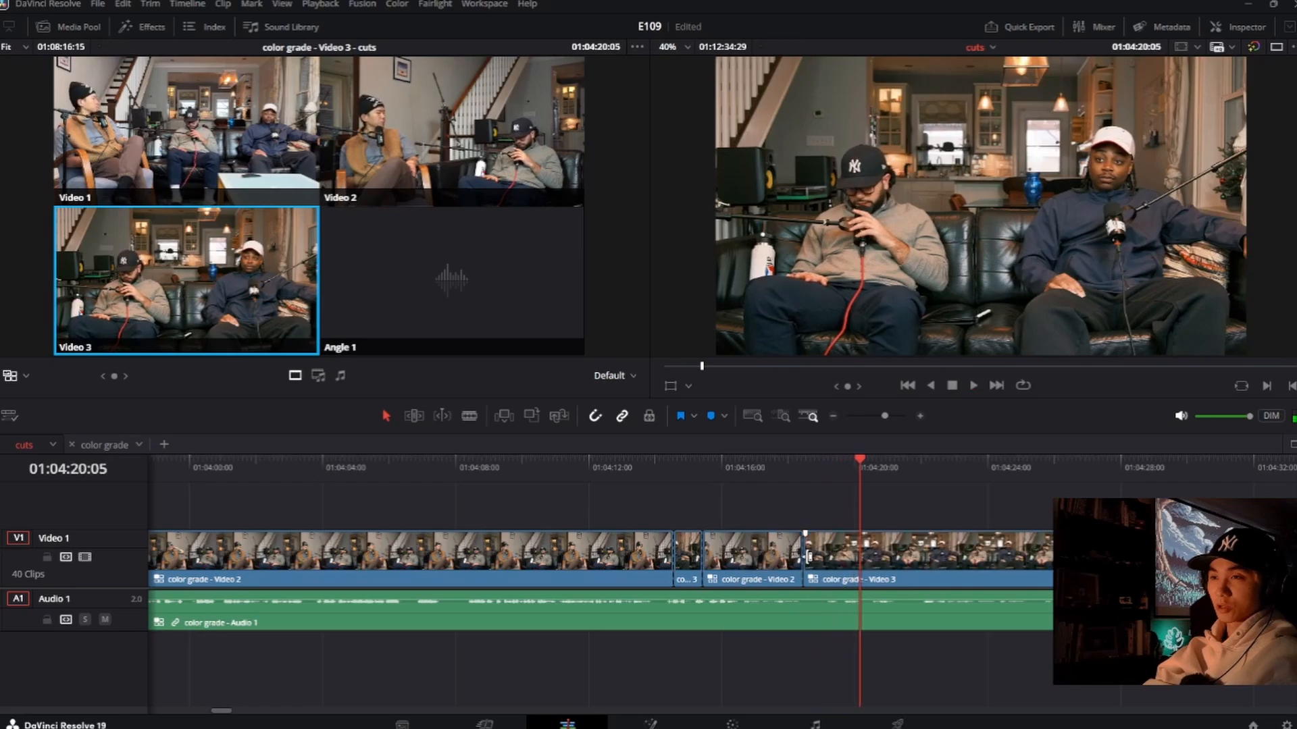
# Step: Roll the new Video 2 clip's end to about 01:04:19:09 and its start to about 01:04:15:20, and replay the transitions
pyautogui.moveTo(804, 558); pyautogui.dragTo(830, 558)
pyautogui.moveTo(702, 553); pyautogui.dragTo(711, 557)
pyautogui.click(673, 491)
pyautogui.press('space')
pyautogui.click(589, 471)
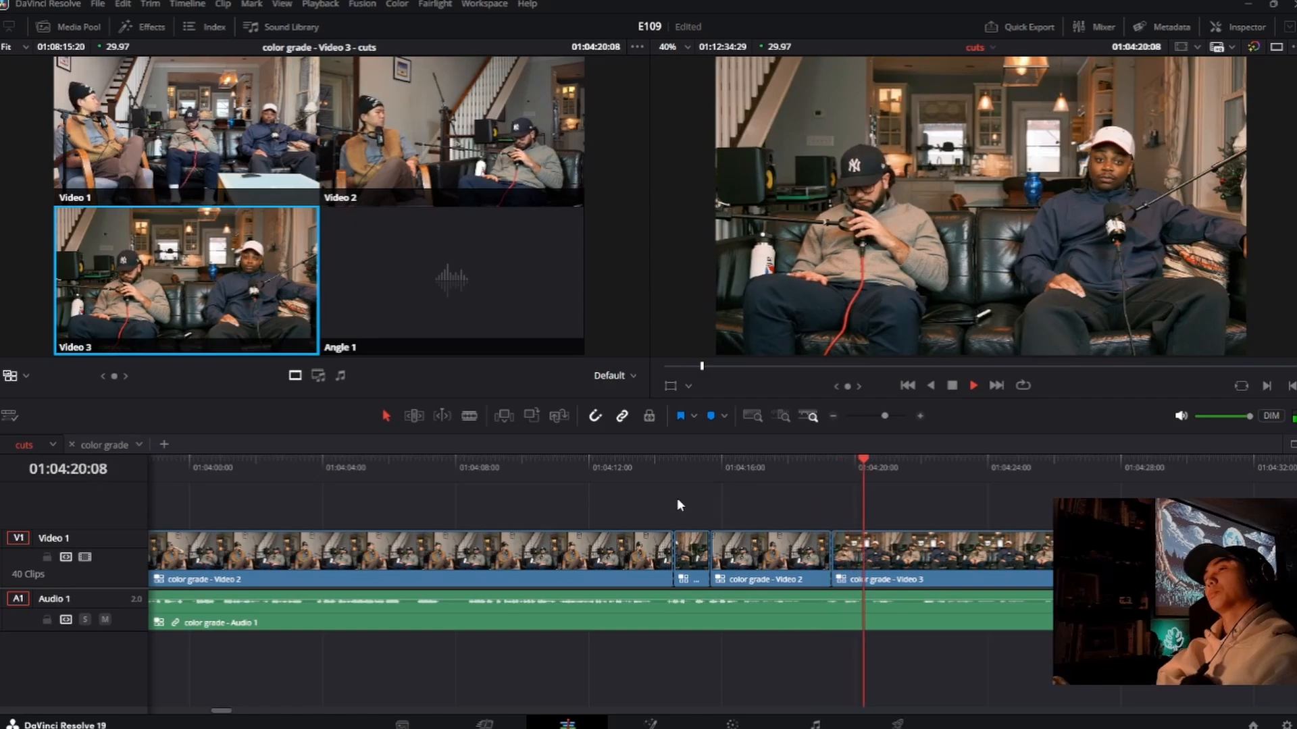
# Step: Fine-tune the Video 2 to Video 3 cut to about 01:04:18:29, replaying the transition between adjustments
pyautogui.moveTo(833, 548); pyautogui.dragTo(840, 549)
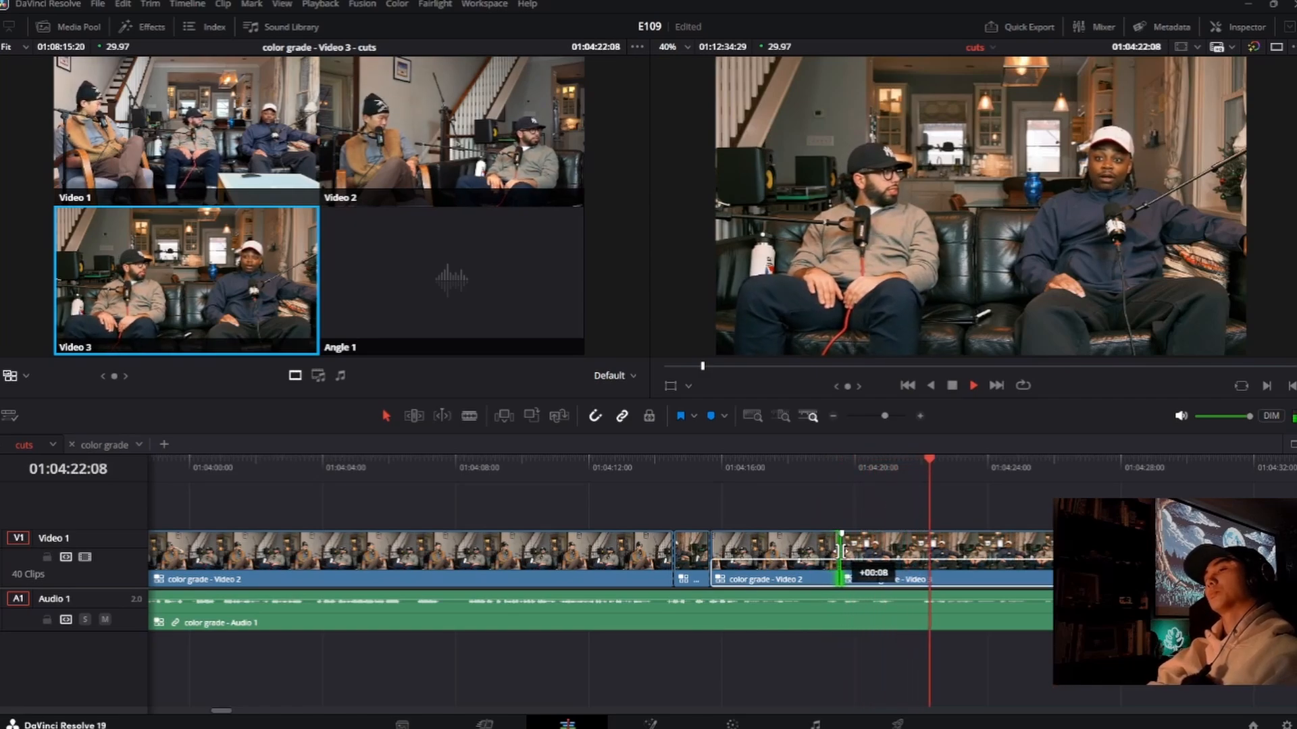
pyautogui.click(809, 468)
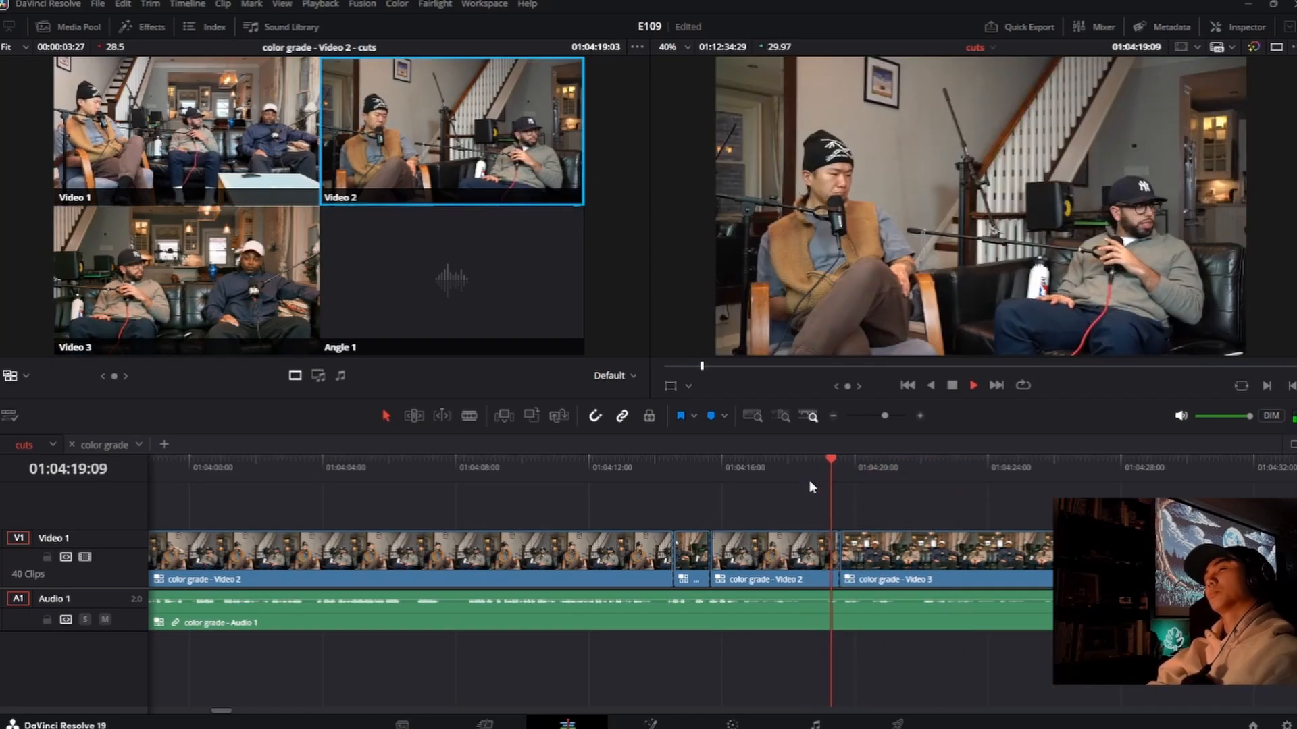
pyautogui.press('space')
pyautogui.moveTo(842, 545); pyautogui.dragTo(825, 545)
pyautogui.press('space')
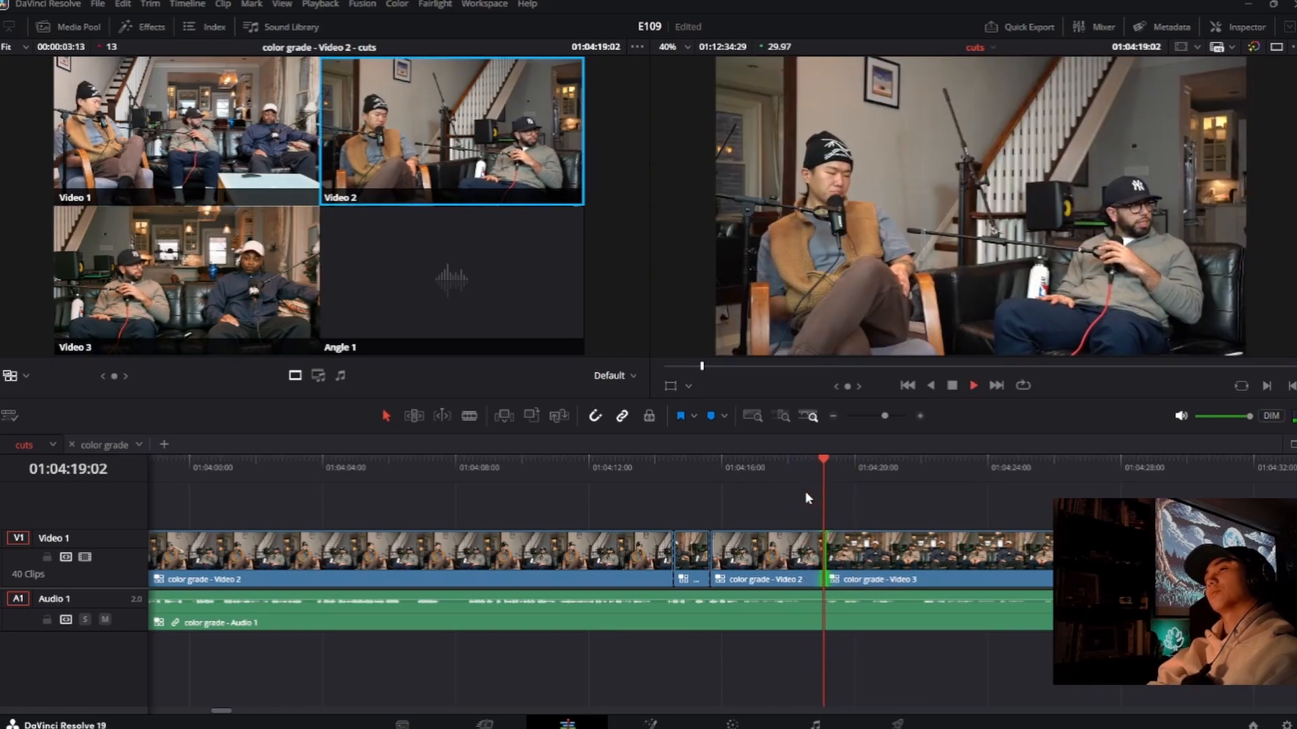
pyautogui.moveTo(822, 559); pyautogui.dragTo(817, 558)
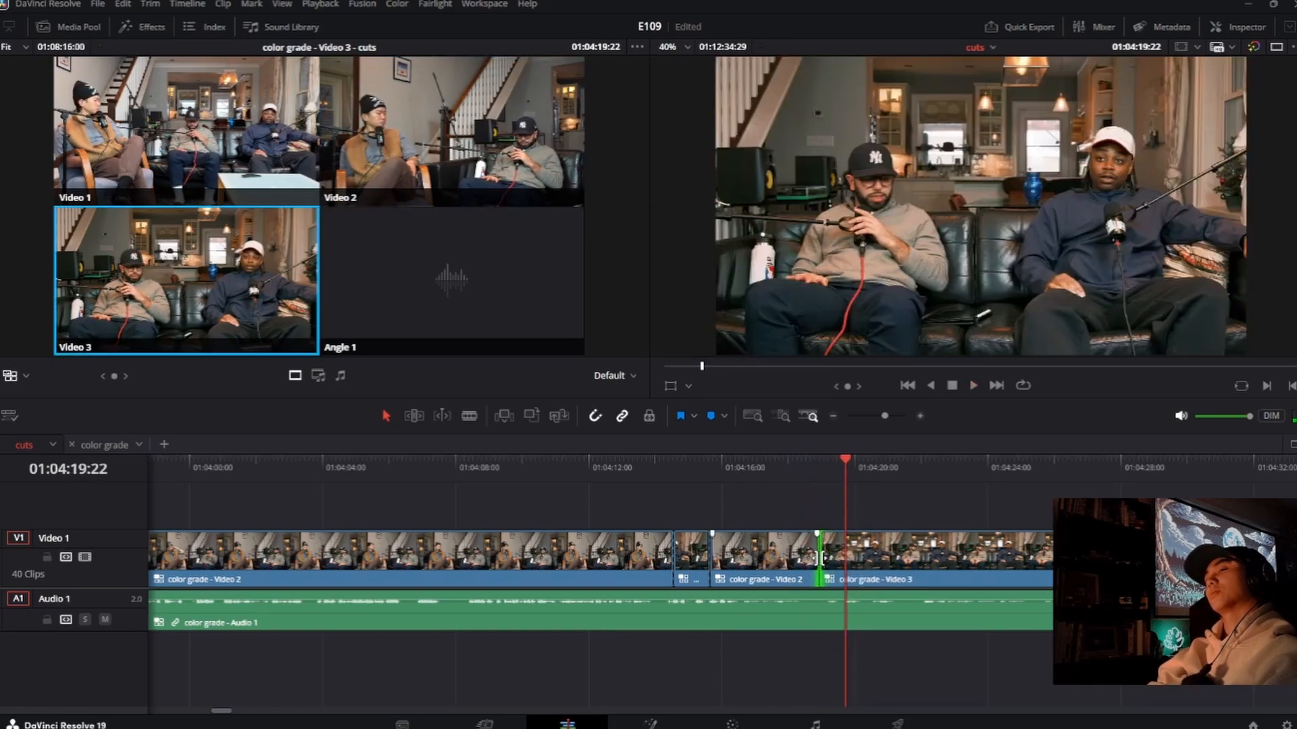
pyautogui.click(801, 485)
pyautogui.click(799, 466)
pyautogui.press('space')
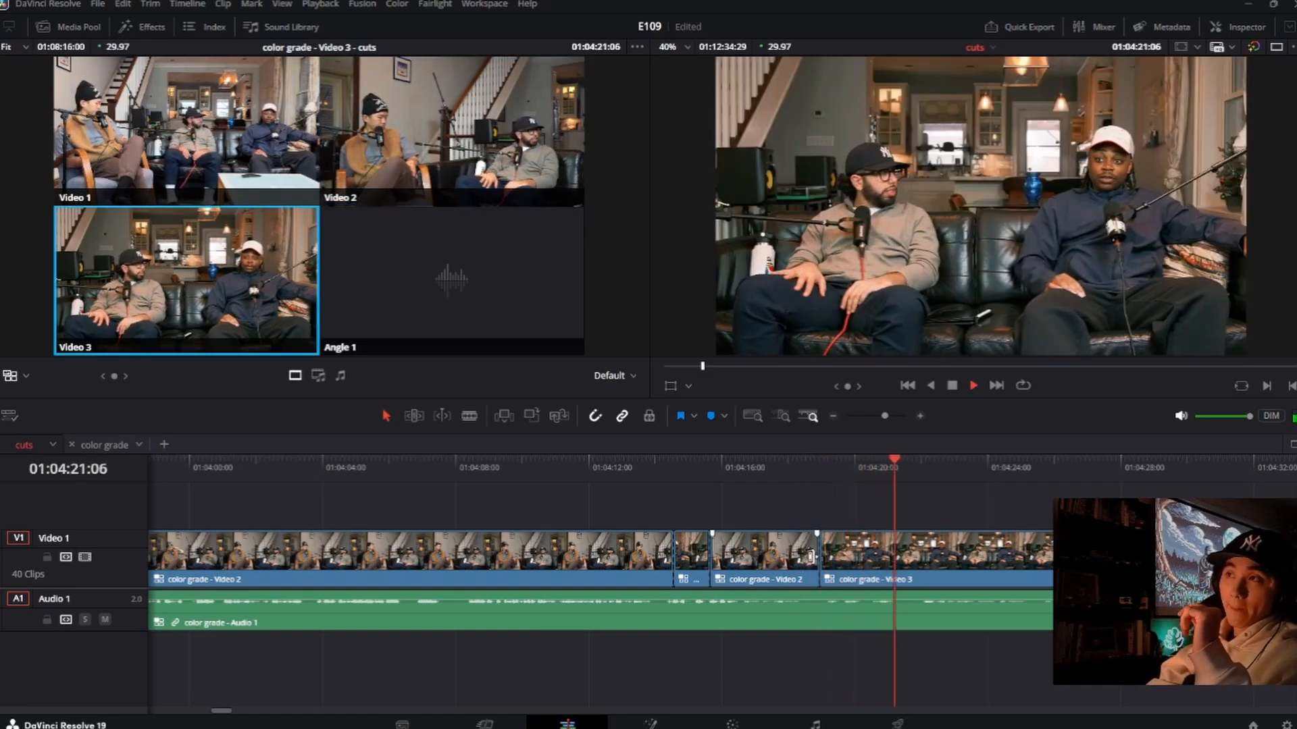
# Step: Play on to about 01:04:33:03, replay from about 01:04:23, and switch live to Video 2 at about 01:04:28:28
pyautogui.hscroll(5, 817, 578)
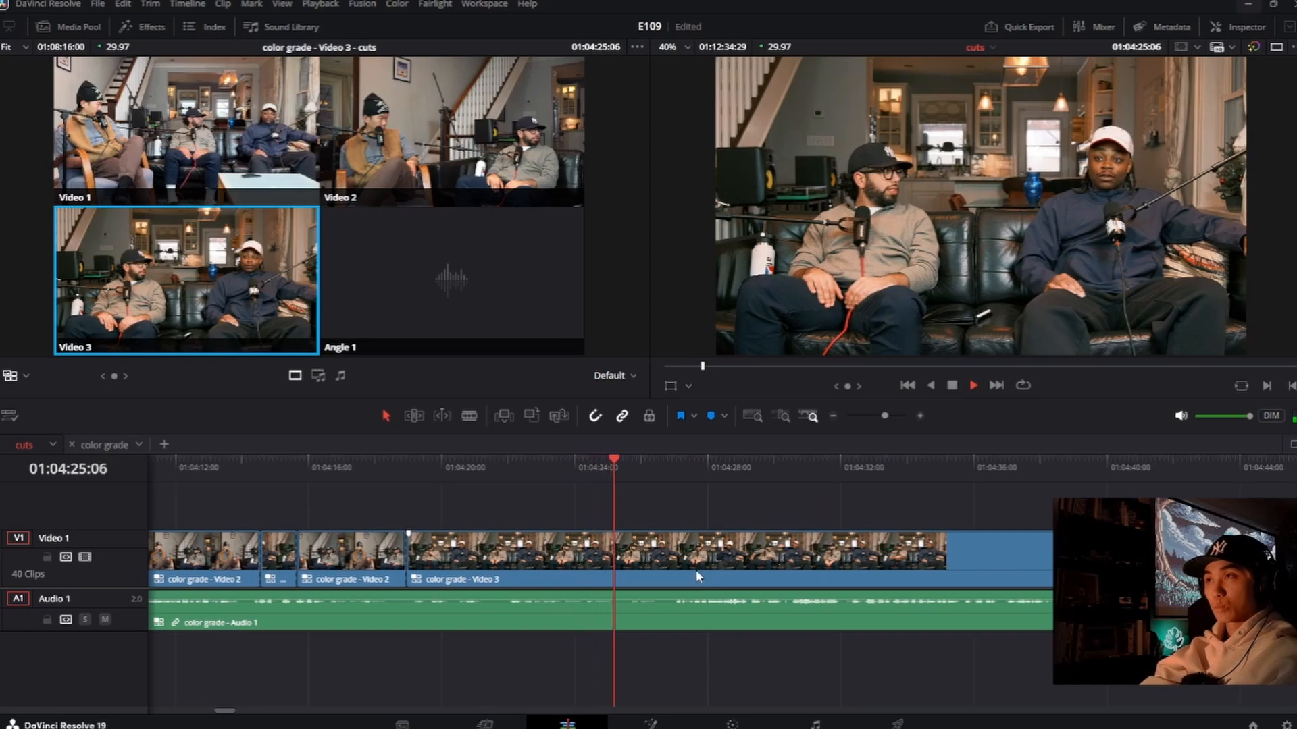
pyautogui.hscroll(2, 696, 570)
pyautogui.scroll(2, 720, 572)
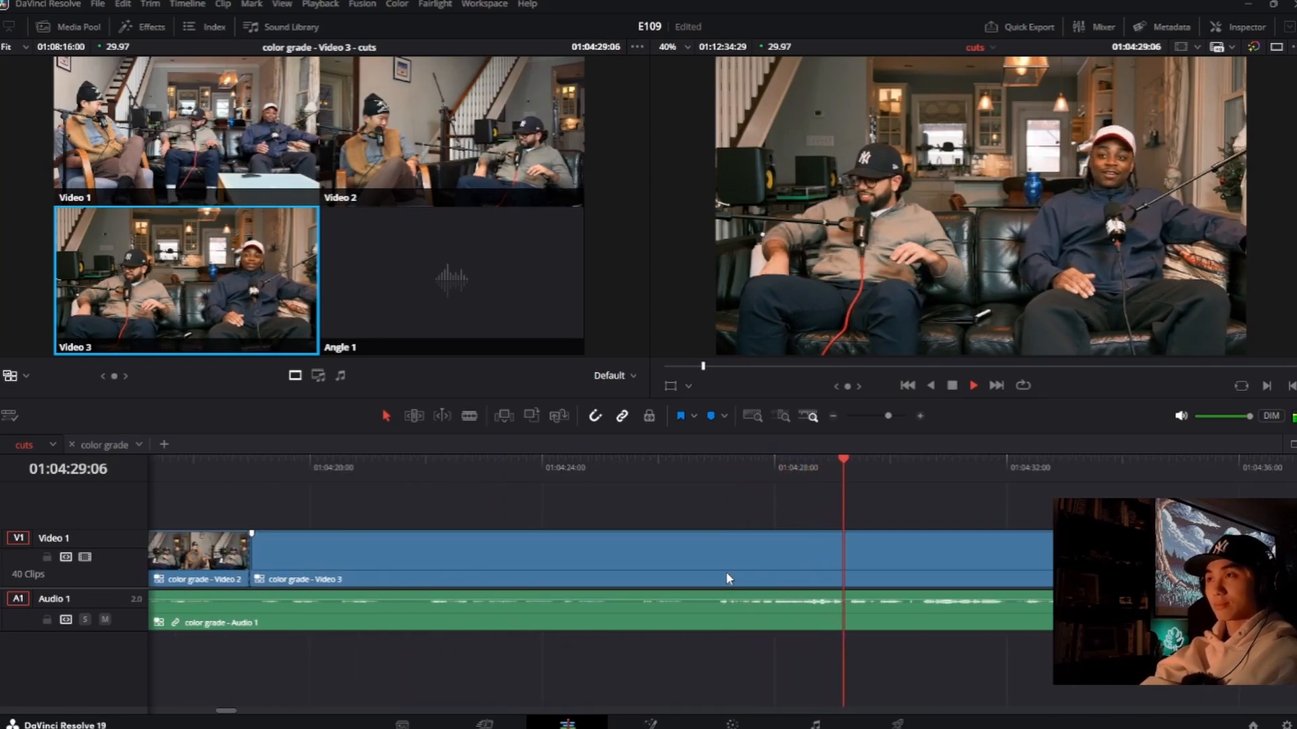
pyautogui.hscroll(2, 716, 569)
pyautogui.hscroll(2, 707, 566)
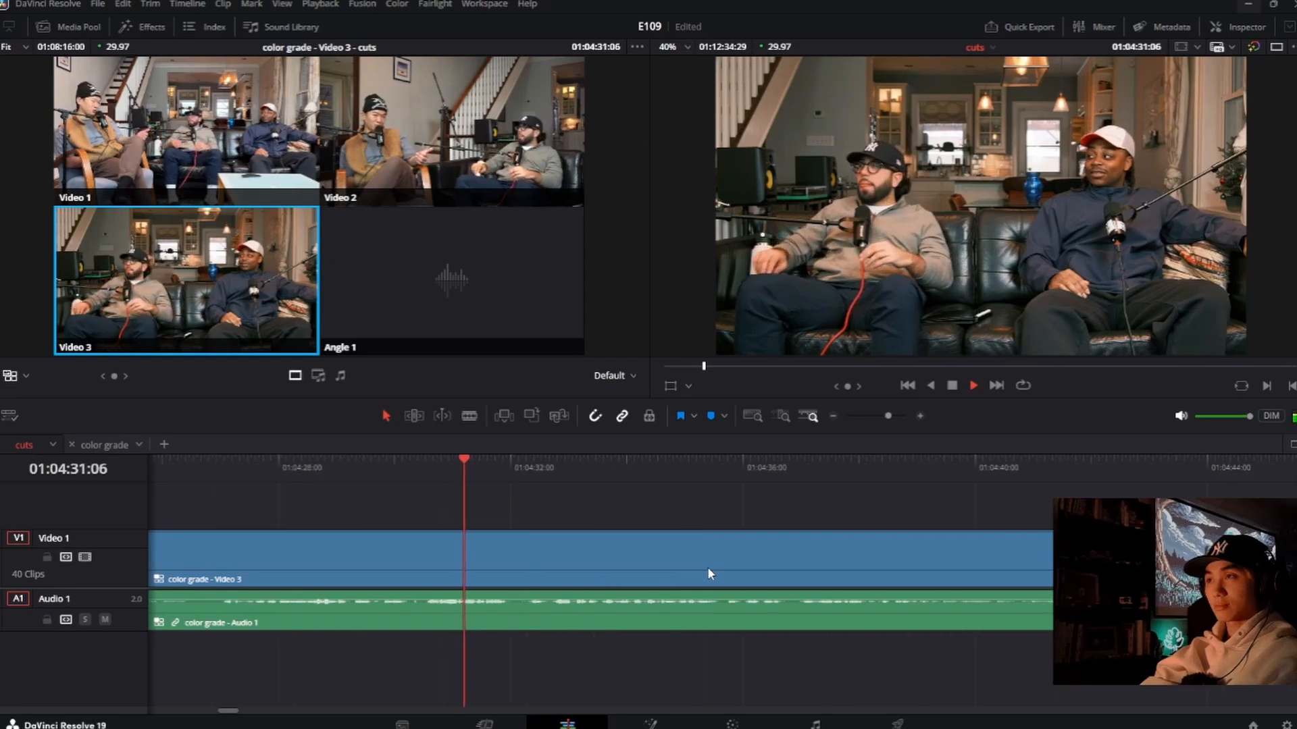
pyautogui.press('space')
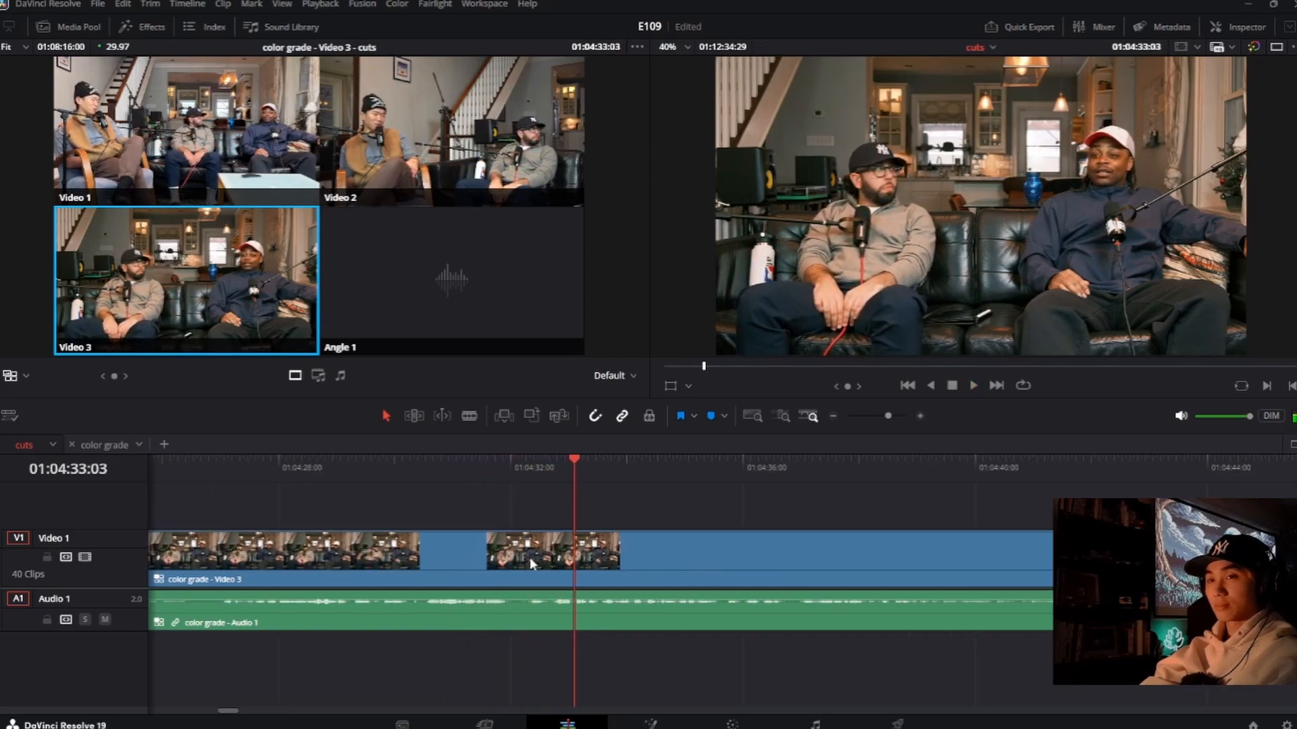
pyautogui.hotkey('ctrl', '-')
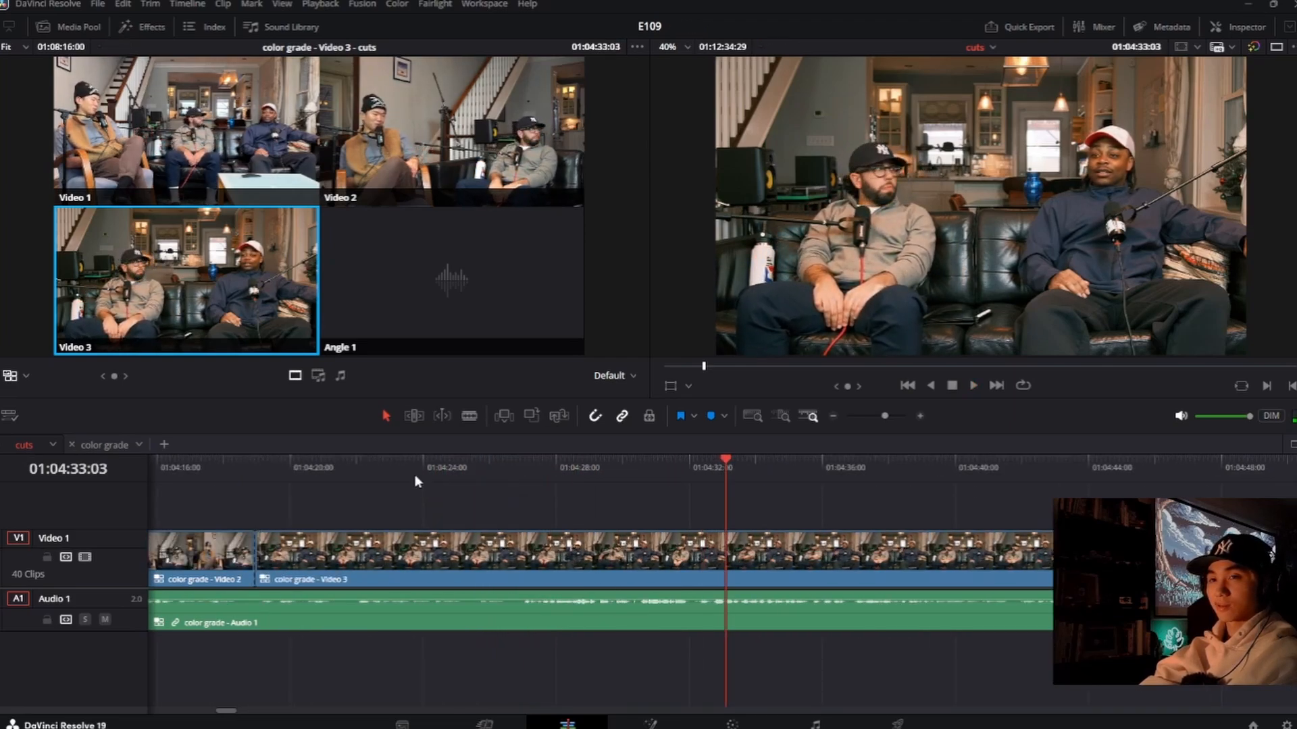
pyautogui.click(417, 477)
pyautogui.press('space')
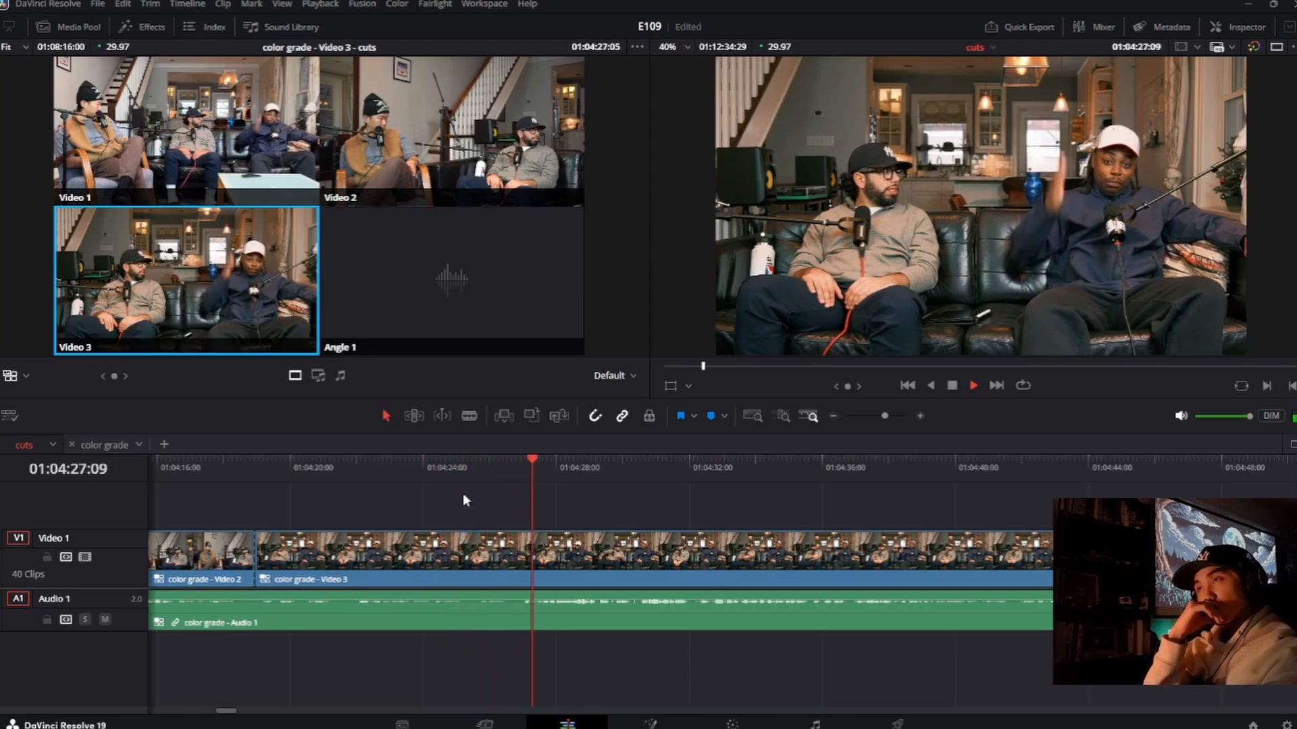
pyautogui.press('2')
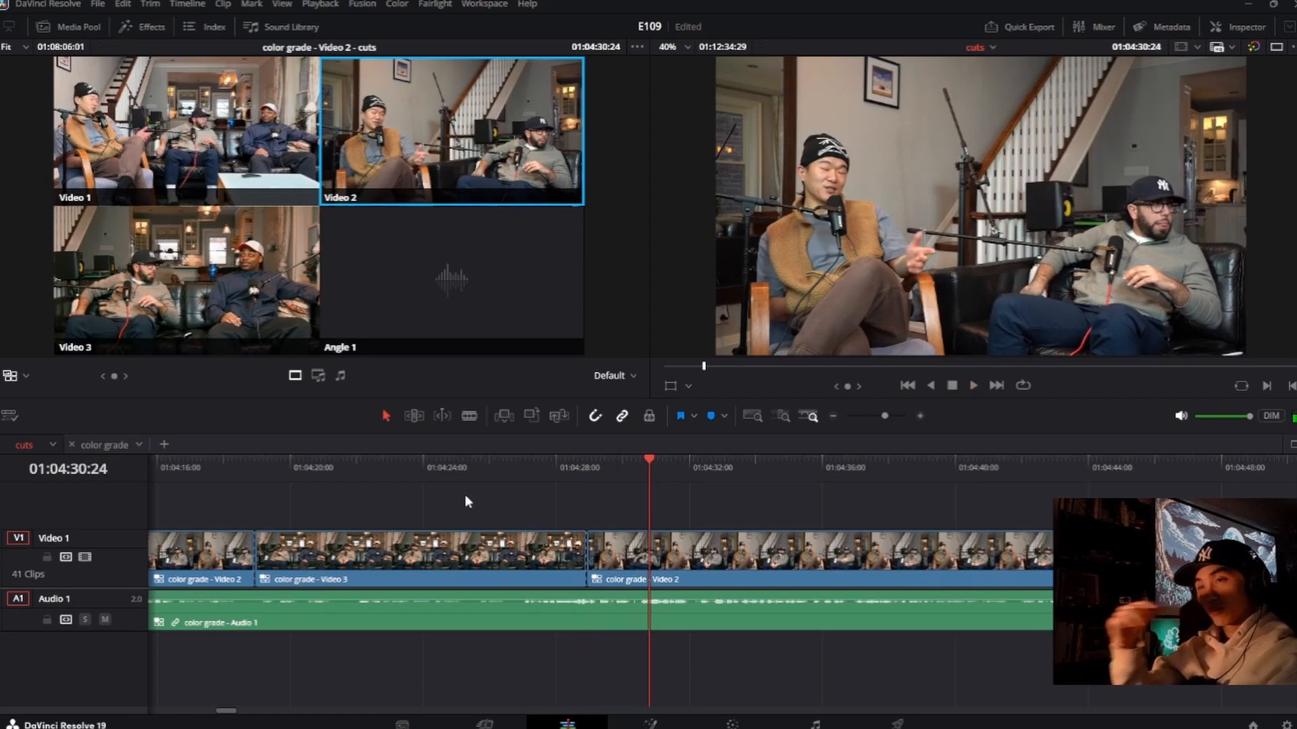
# Step: Roll the new Video 3 to Video 2 cut later, to about 01:04:30:27, replaying the transition between adjustments
pyautogui.moveTo(586, 558); pyautogui.dragTo(648, 558)
pyautogui.click(590, 480)
pyautogui.press('space')
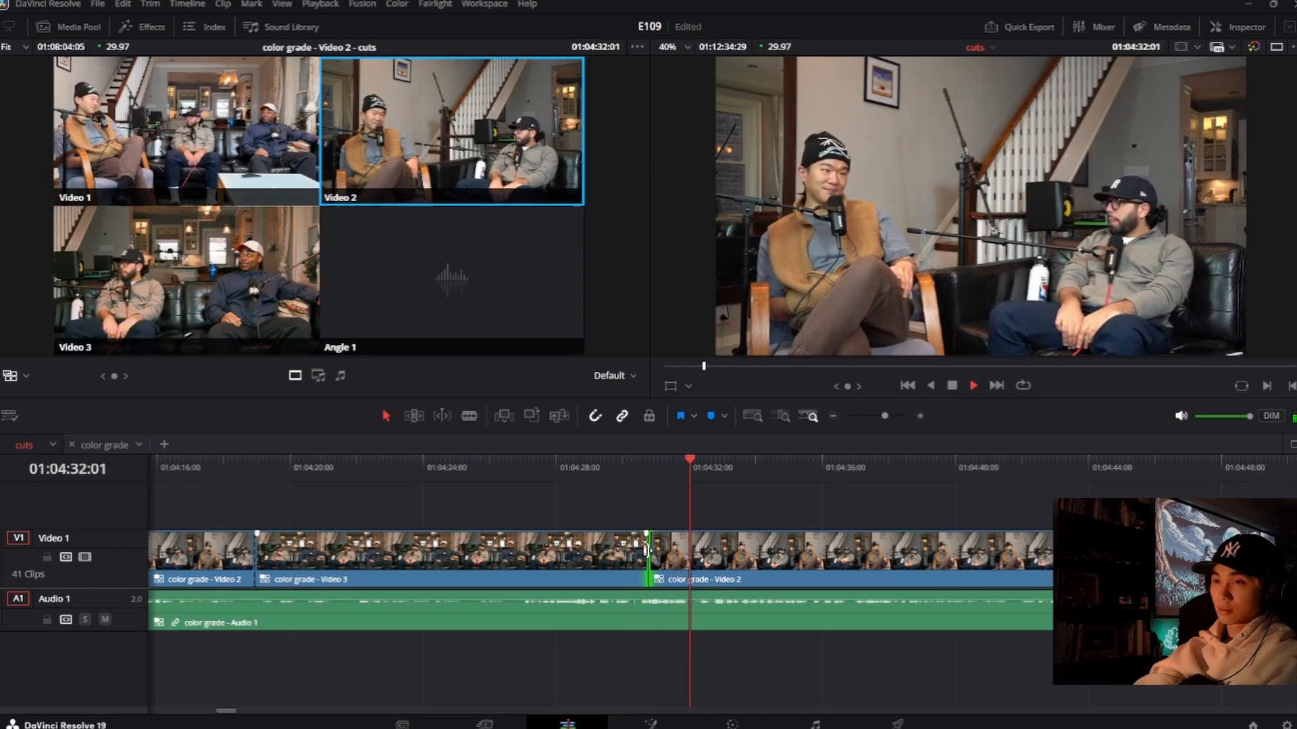
pyautogui.moveTo(646, 550); pyautogui.dragTo(618, 548)
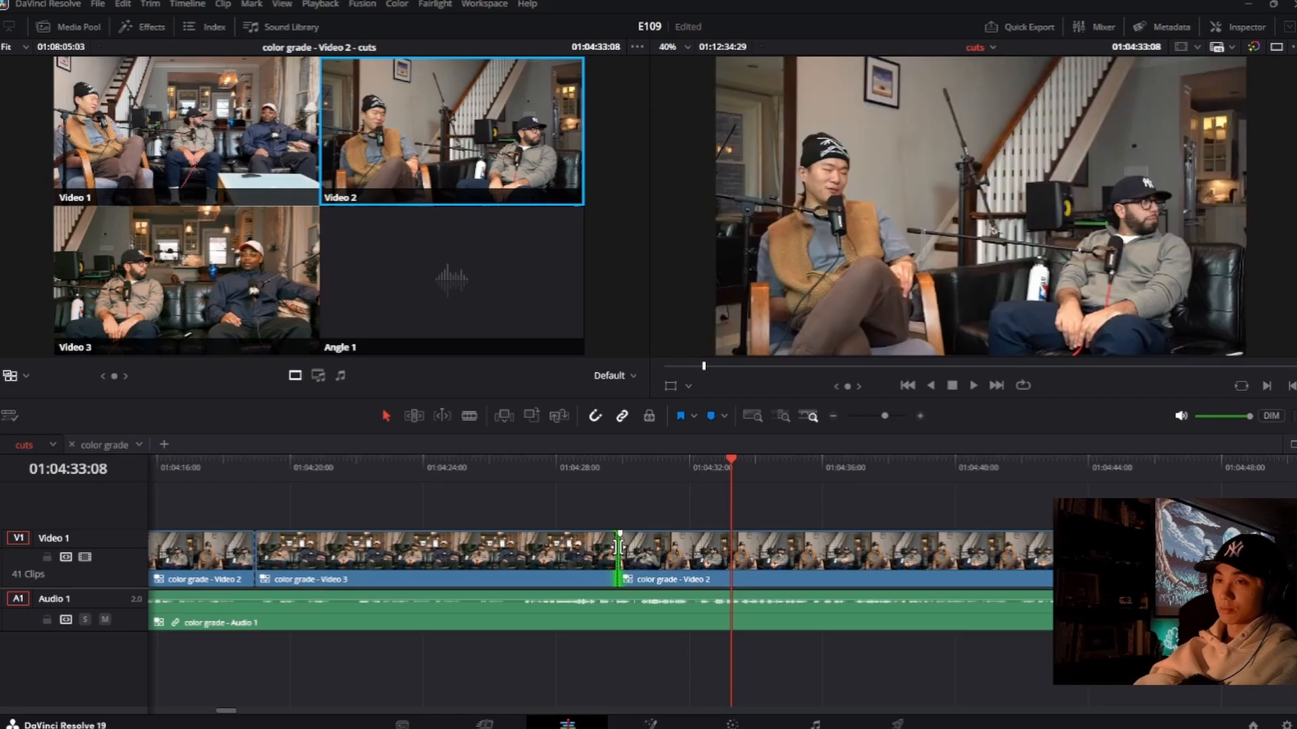
pyautogui.click(578, 473)
pyautogui.press('space')
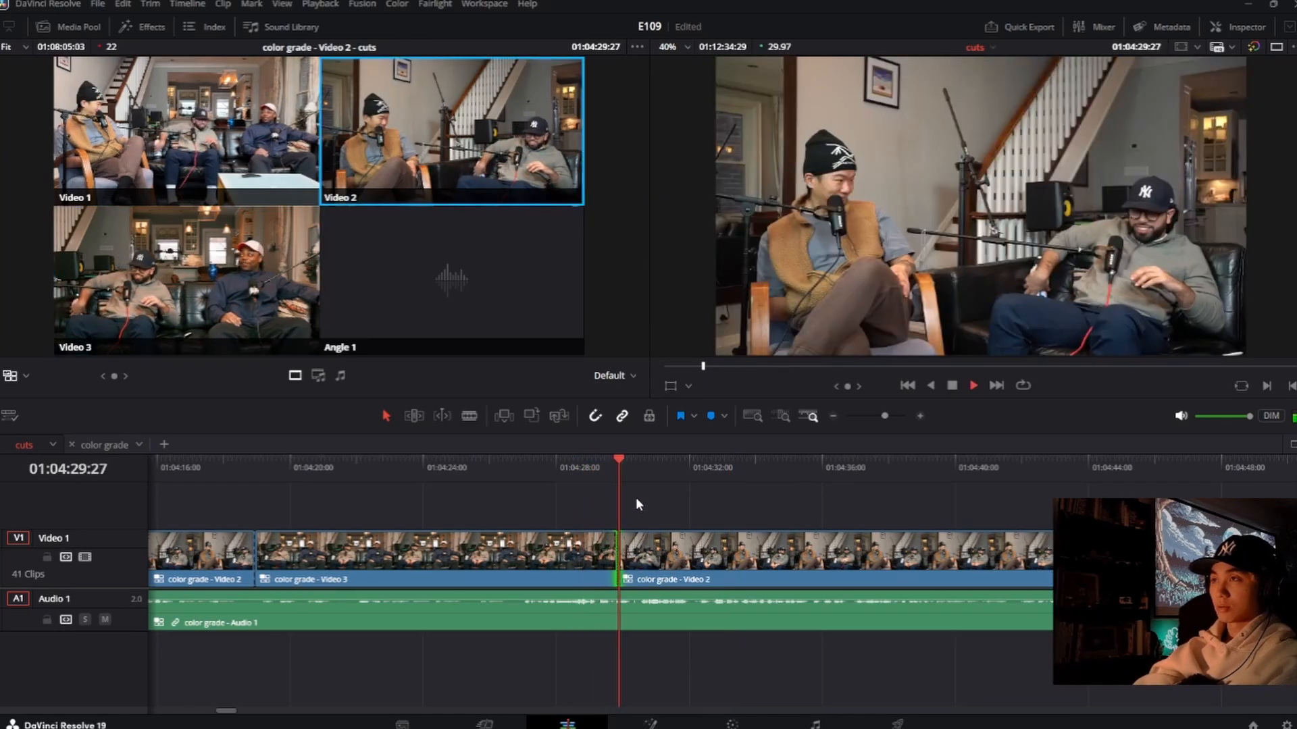
pyautogui.moveTo(618, 557); pyautogui.dragTo(645, 559)
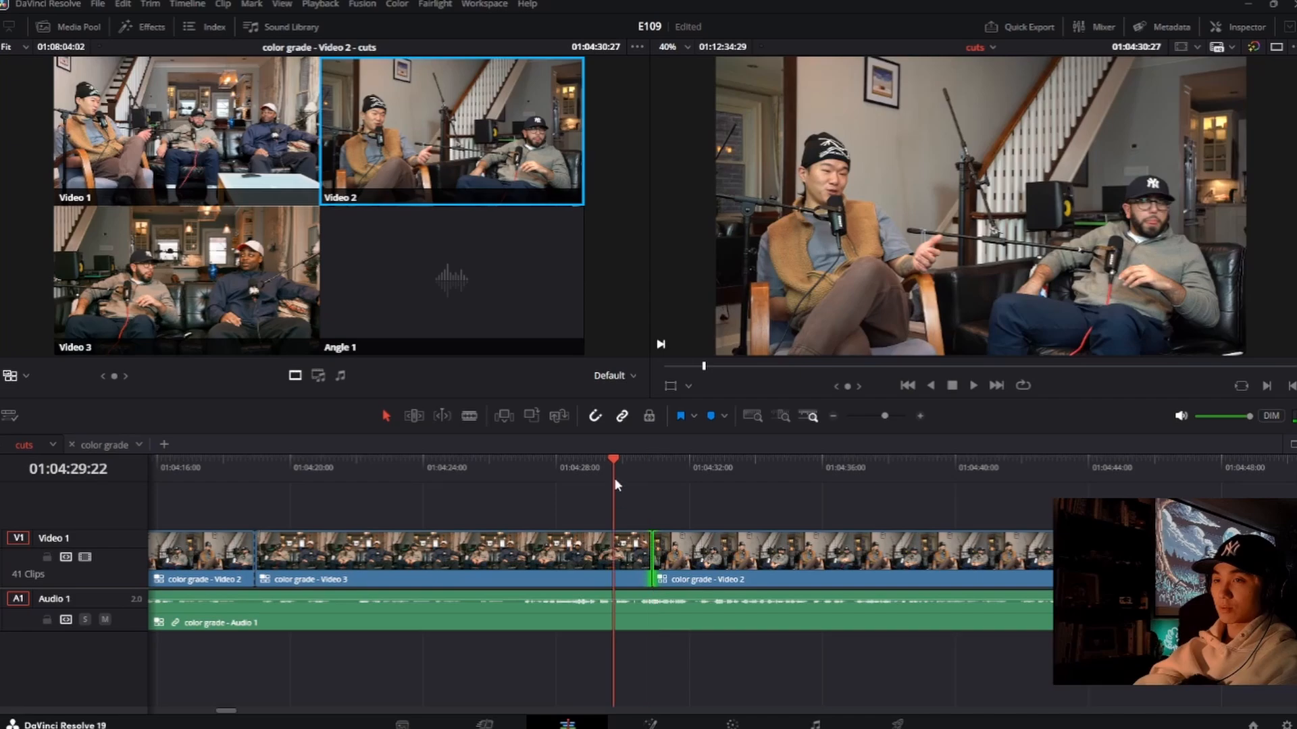
pyautogui.press('space')
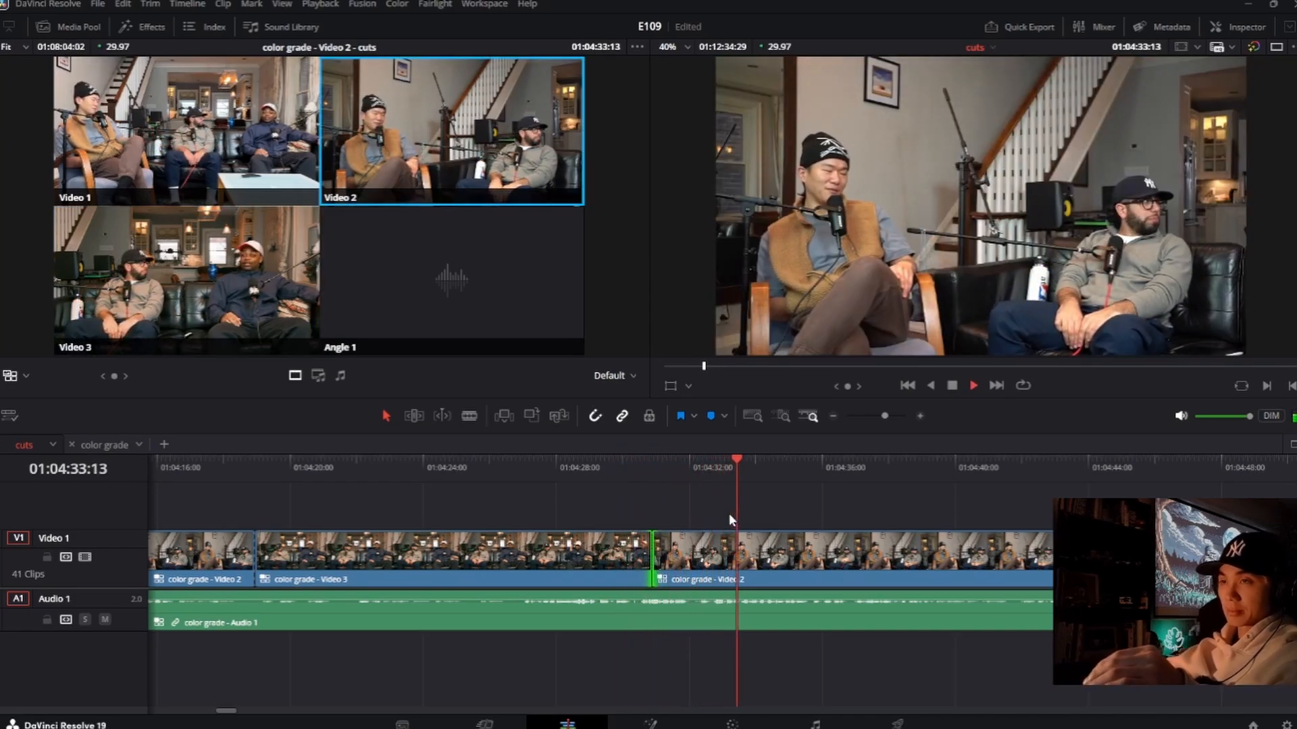
pyautogui.press('space')
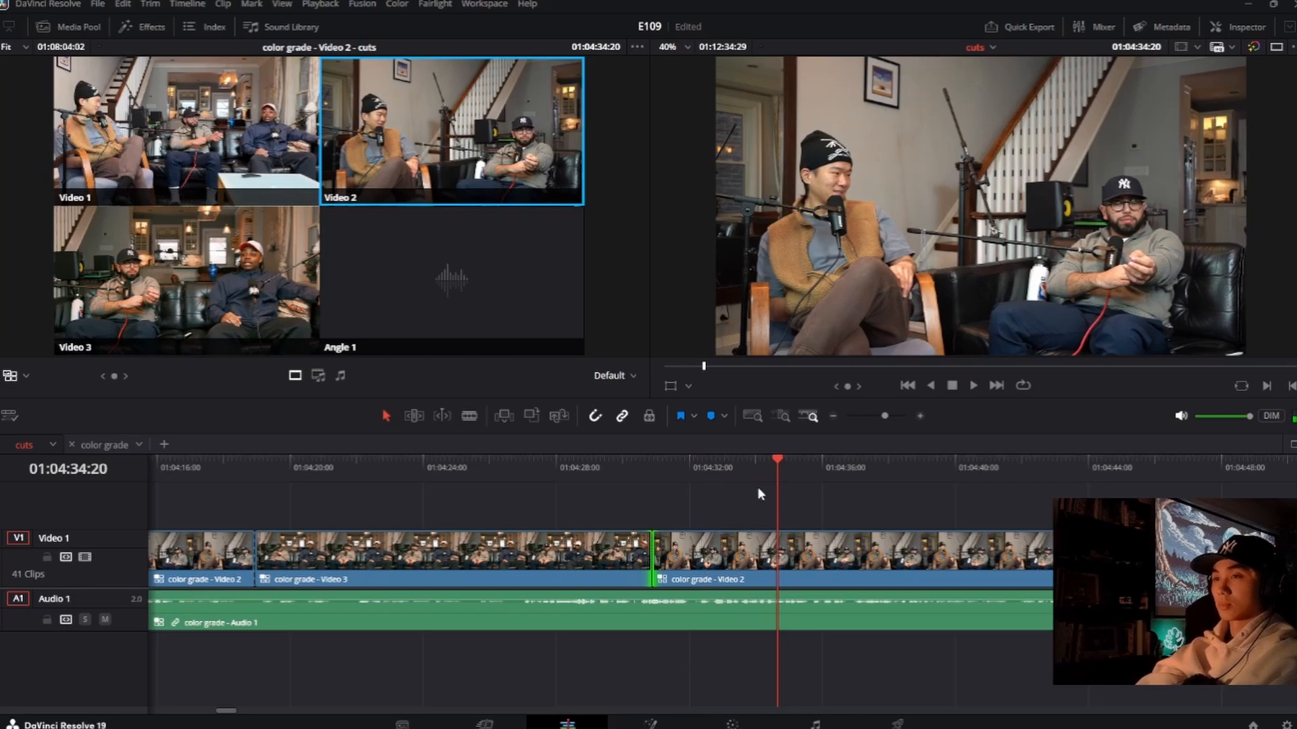
# Step: Replay from about 01:04:33 and switch live to Video 3 at about 01:04:34:06
pyautogui.click(732, 479)
pyautogui.press('space')
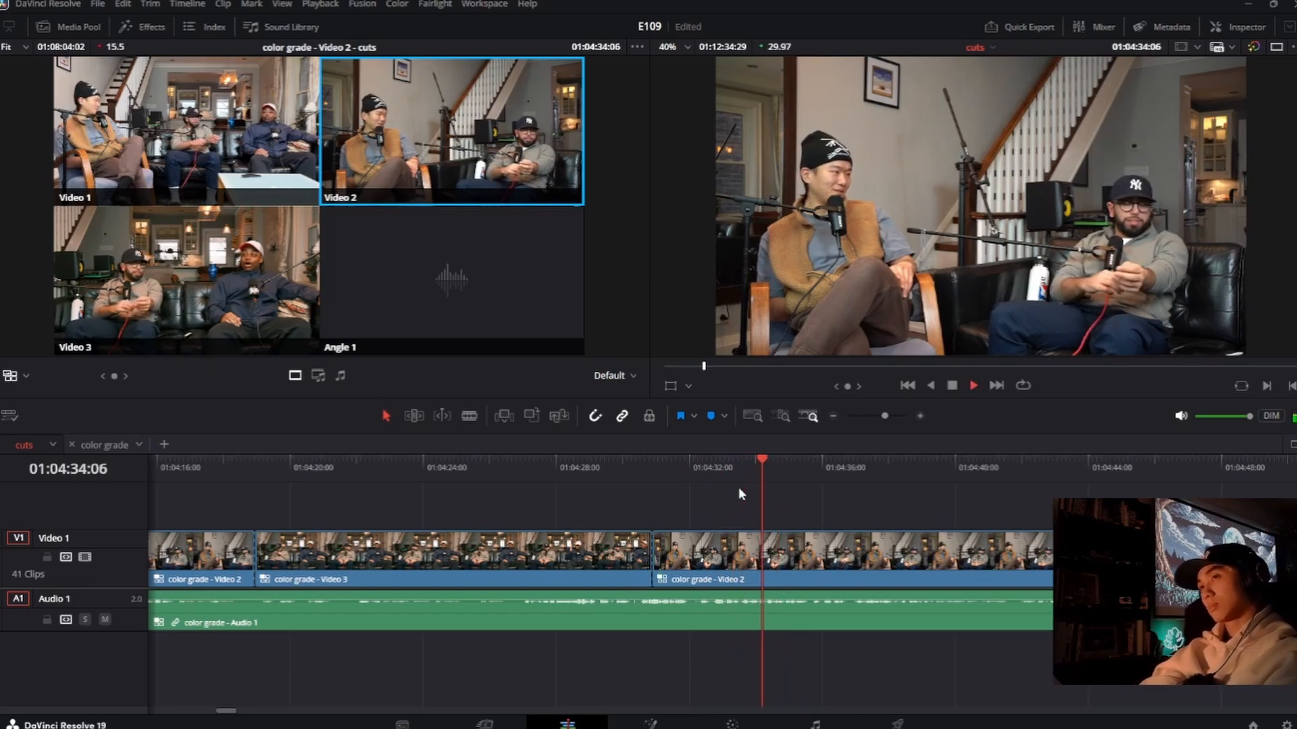
pyautogui.press('3')
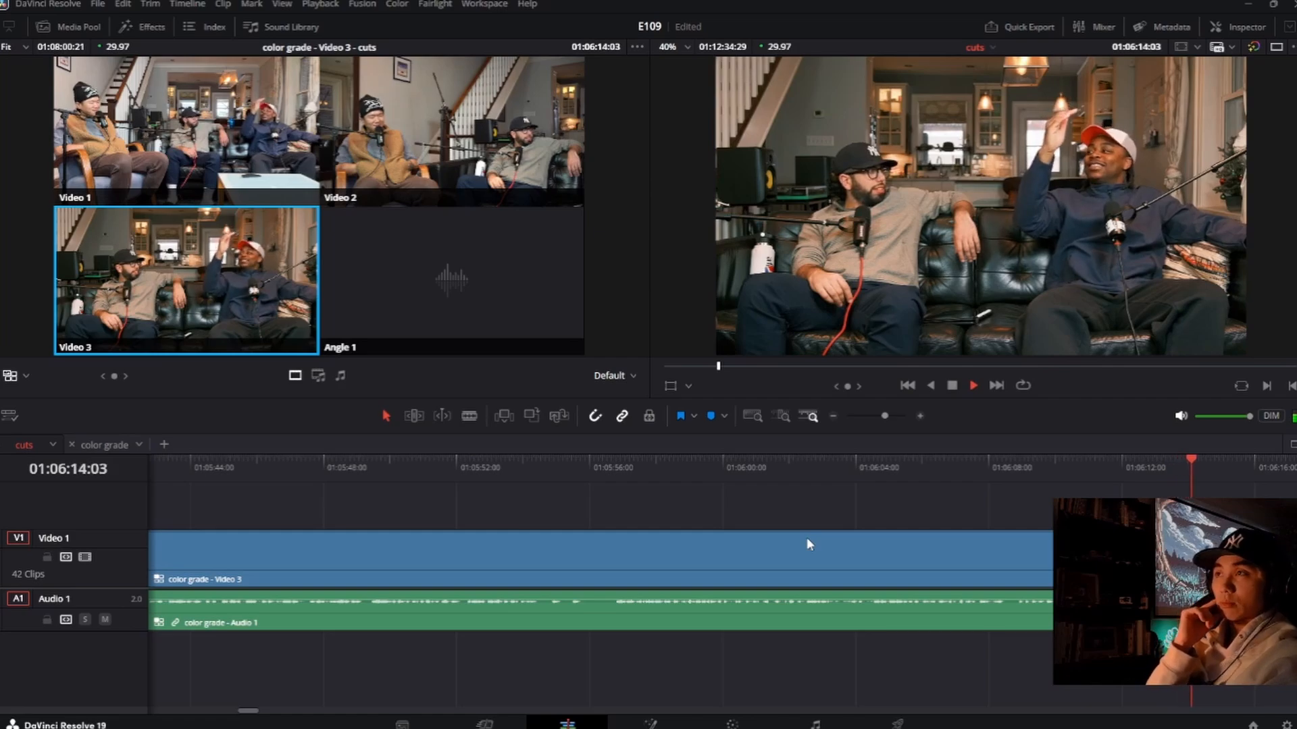
pyautogui.press('2')
pyautogui.press('space')
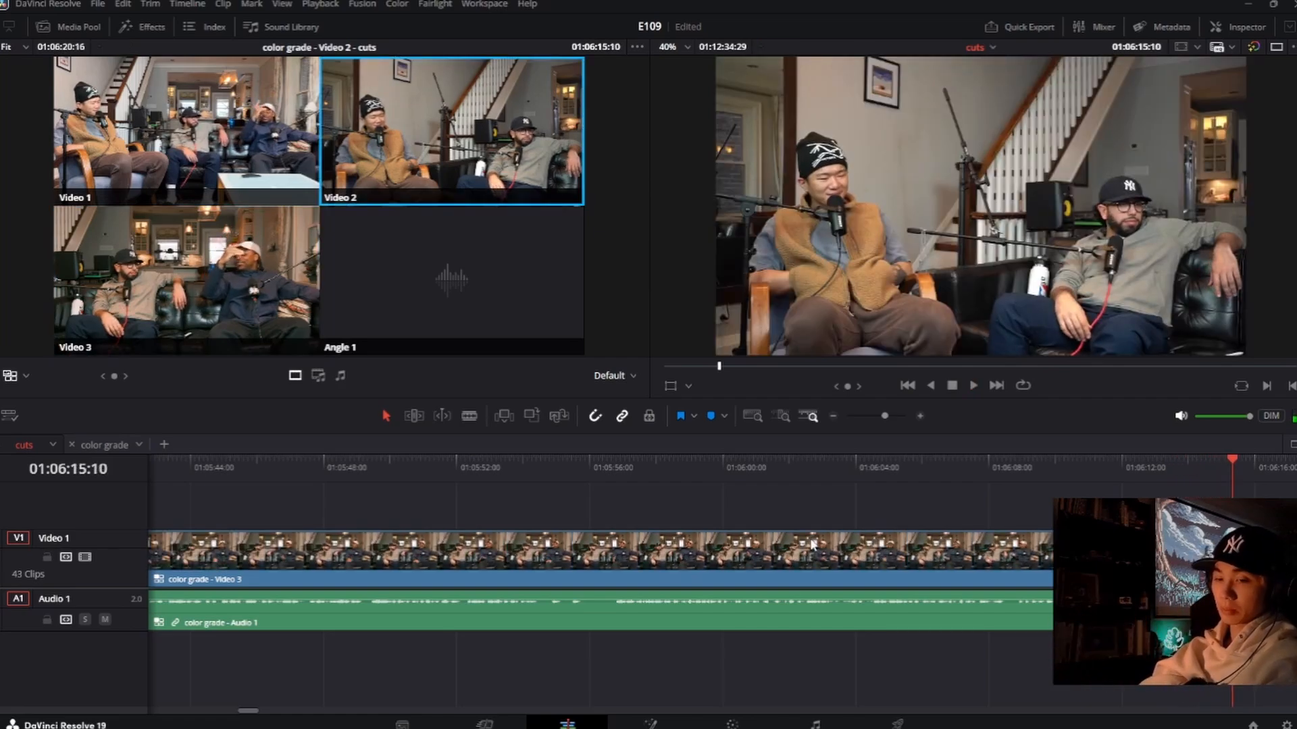
pyautogui.hotkey('ctrl', 'z')
# Step: Play on, switch live to Video 2 at about 01:06:21:21, and roll that cut earlier, to about 01:06:21:07
pyautogui.press('space')
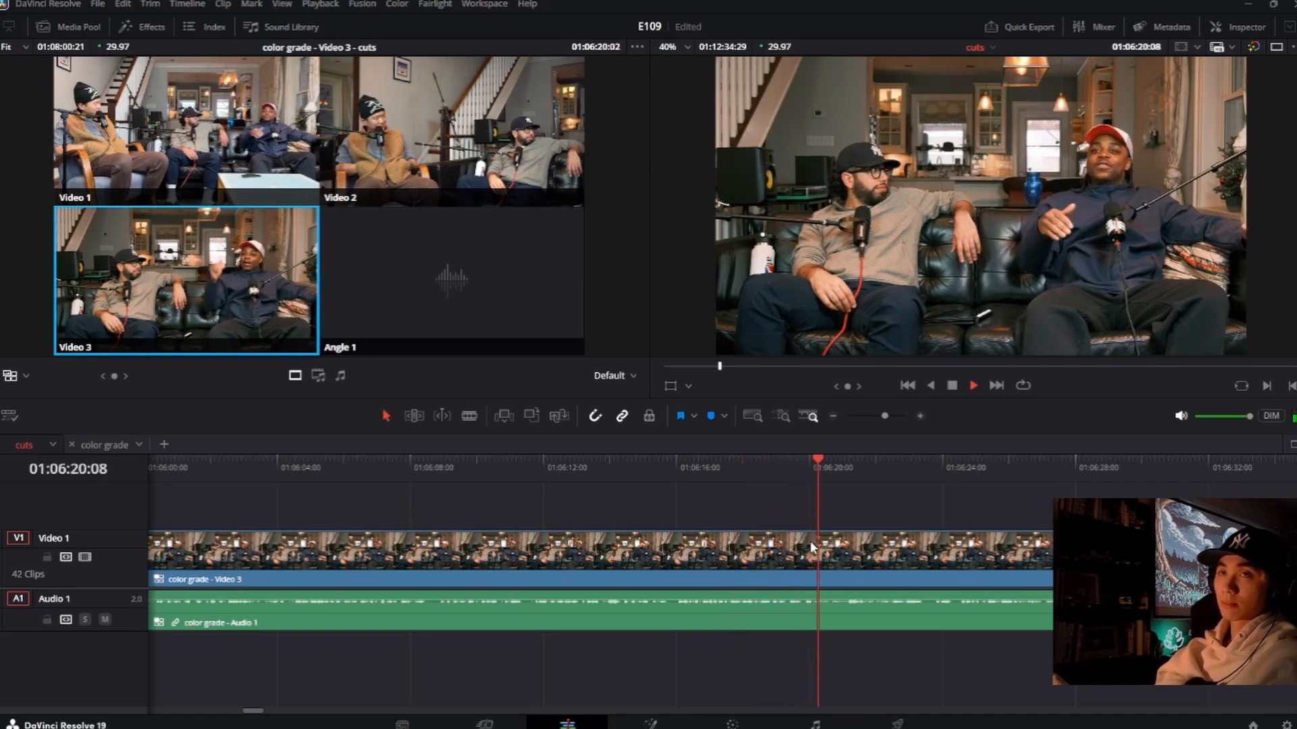
pyautogui.press('2')
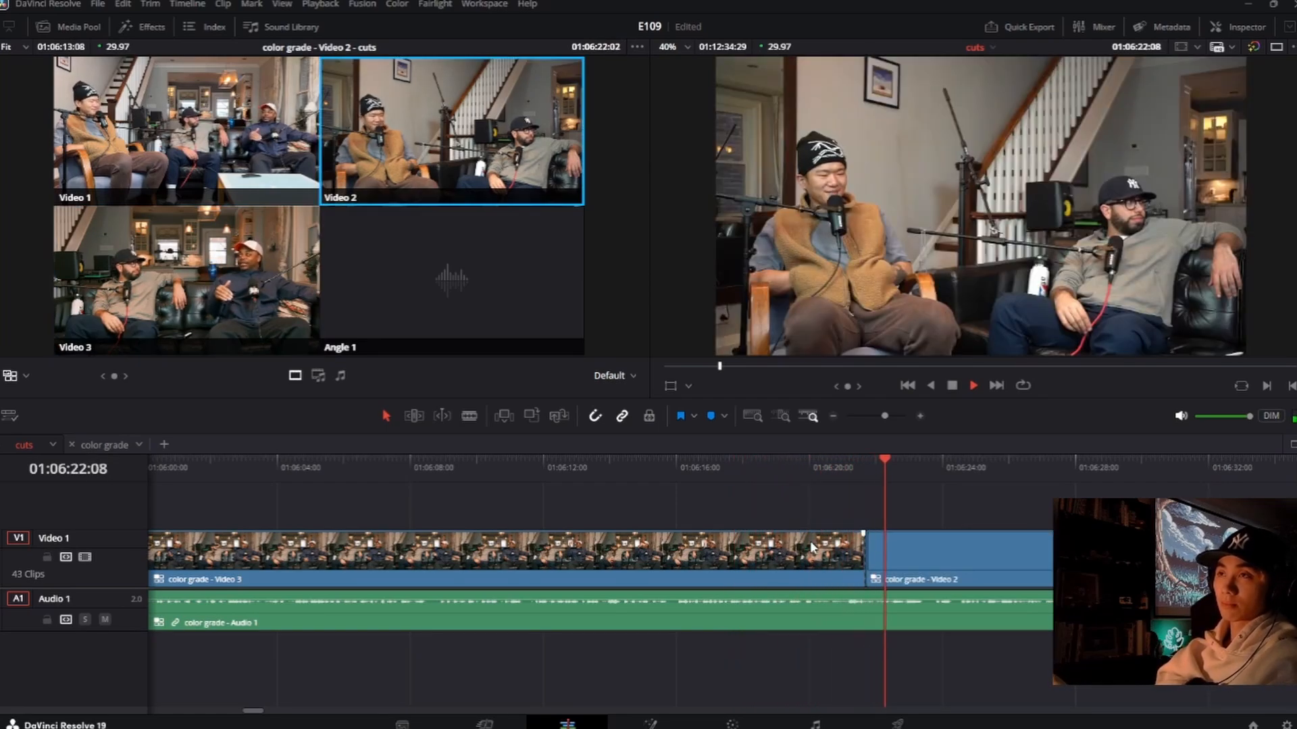
pyautogui.press('space')
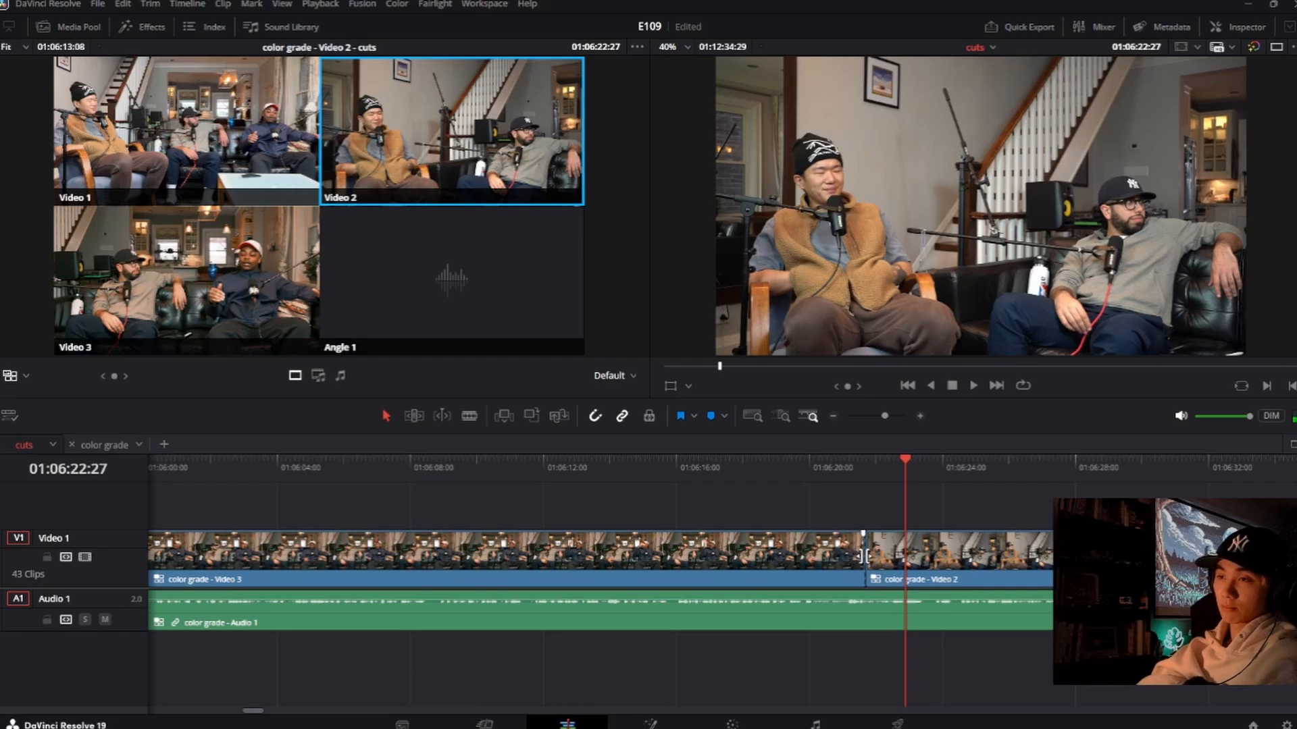
pyautogui.moveTo(864, 554); pyautogui.dragTo(849, 554)
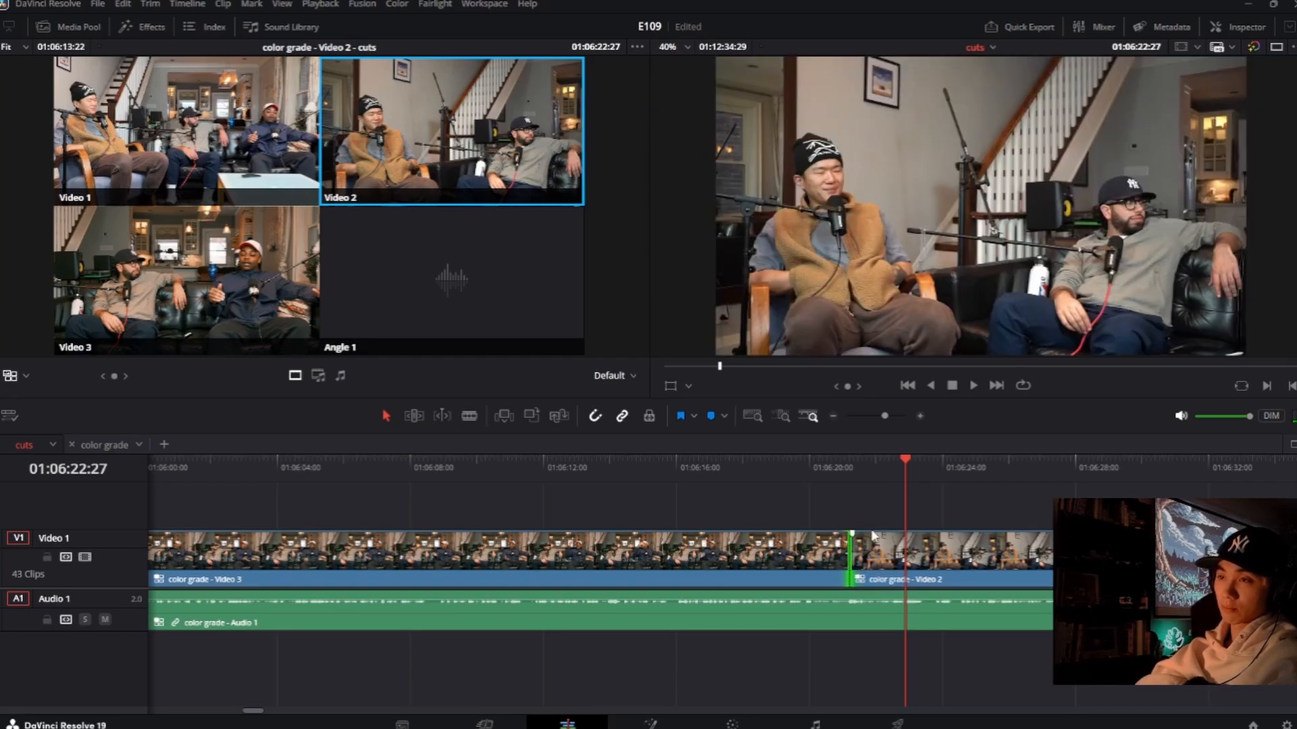
# Step: Cut back to Video 3 at 01:06:21:29, roll that cut slightly later to about 01:06:22:07, and play through to about 01:06:45
pyautogui.moveTo(877, 475); pyautogui.dragTo(878, 475)
pyautogui.press('3')
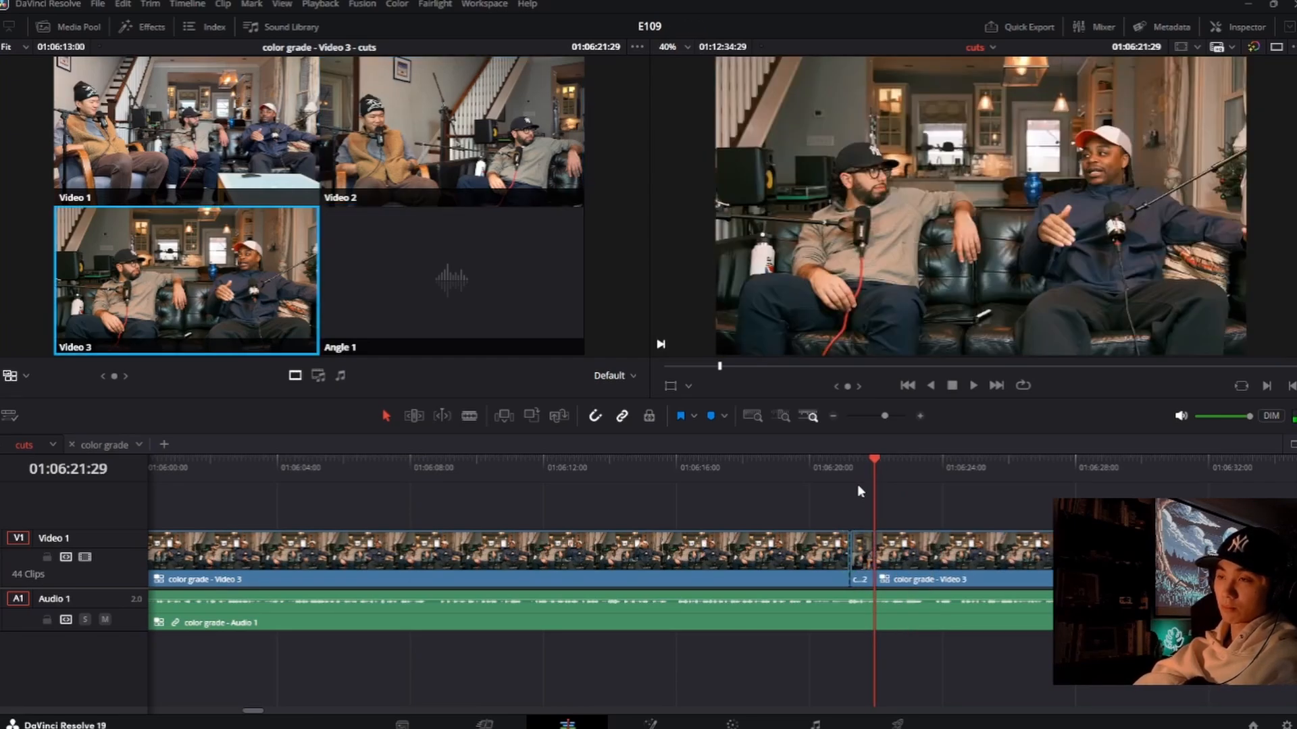
pyautogui.click(823, 468)
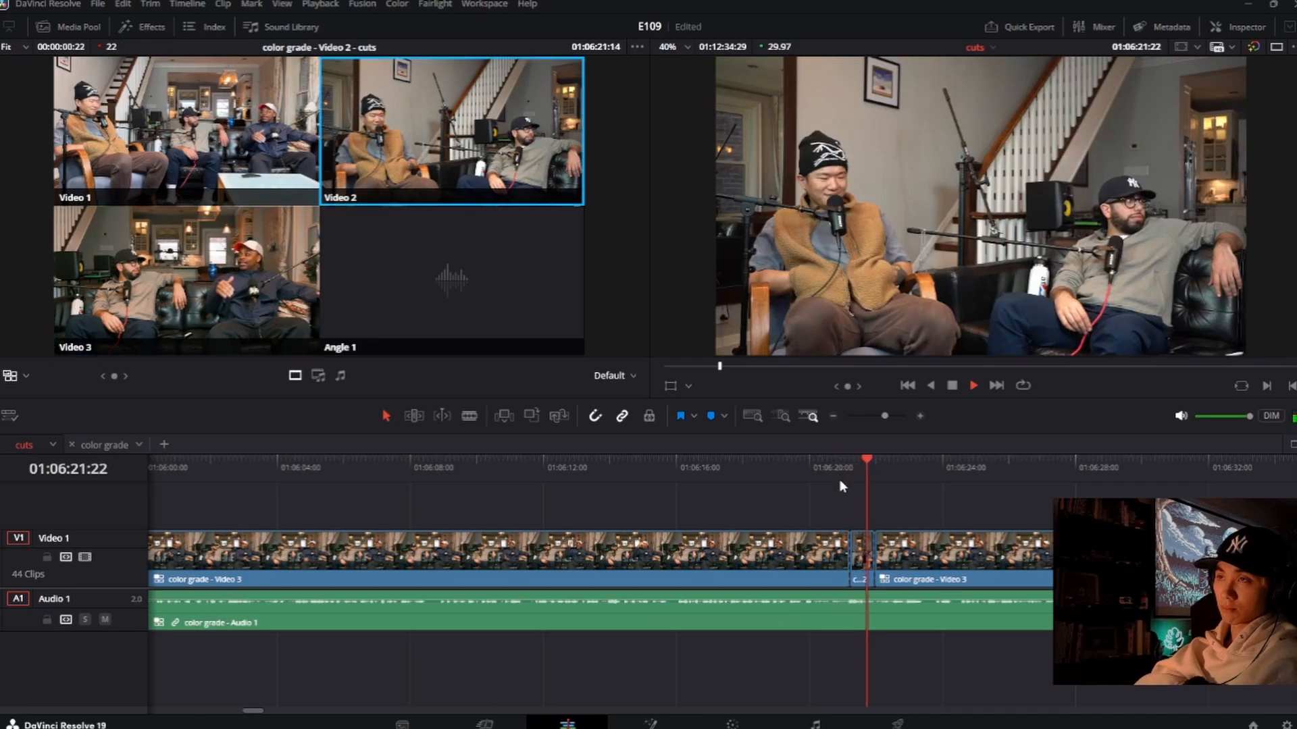
pyautogui.press('space')
pyautogui.moveTo(875, 558); pyautogui.dragTo(883, 559)
pyautogui.click(814, 488)
pyautogui.click(821, 472)
pyautogui.press('space')
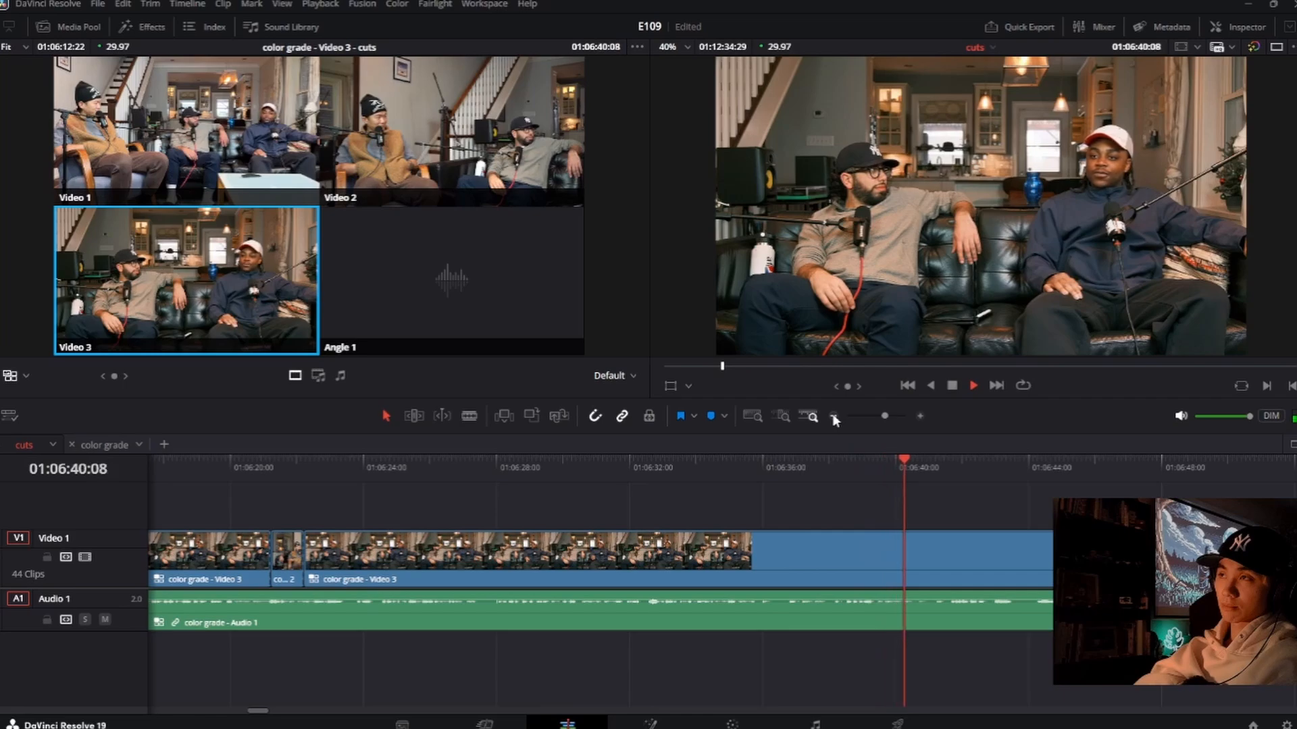
pyautogui.press('space')
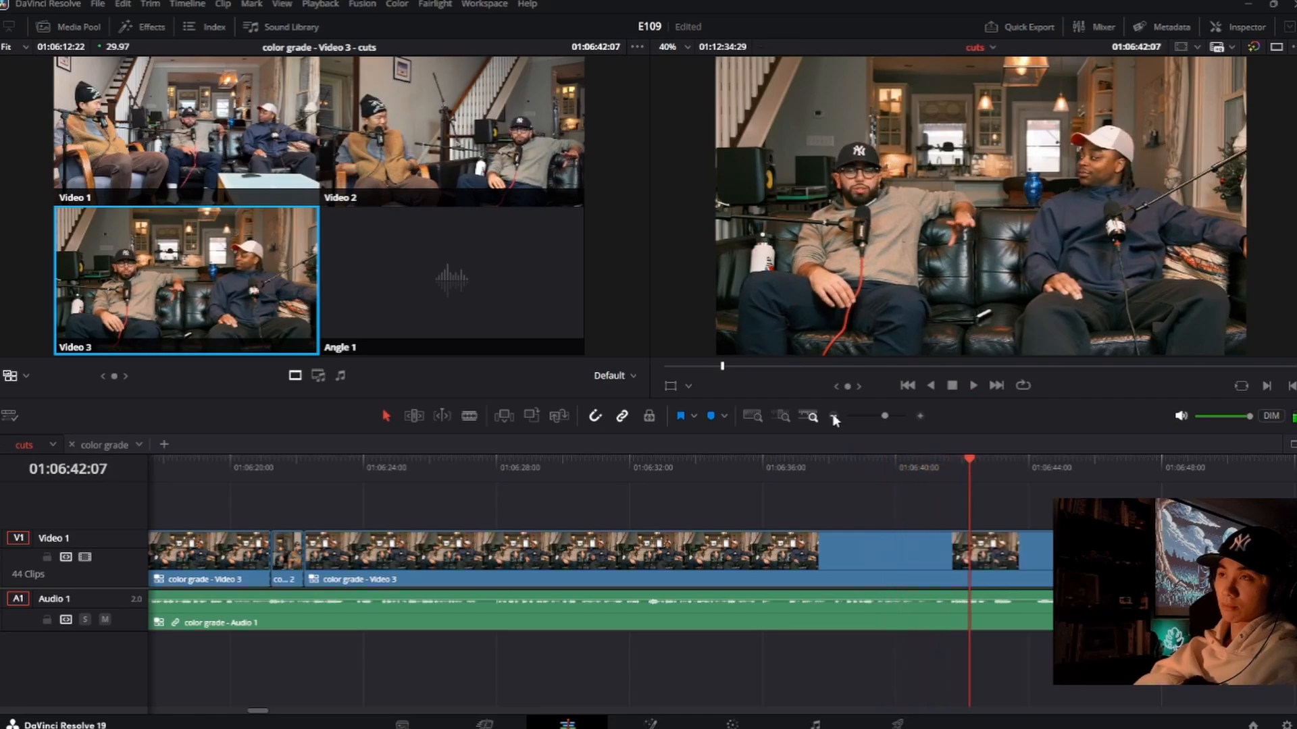
pyautogui.press('space')
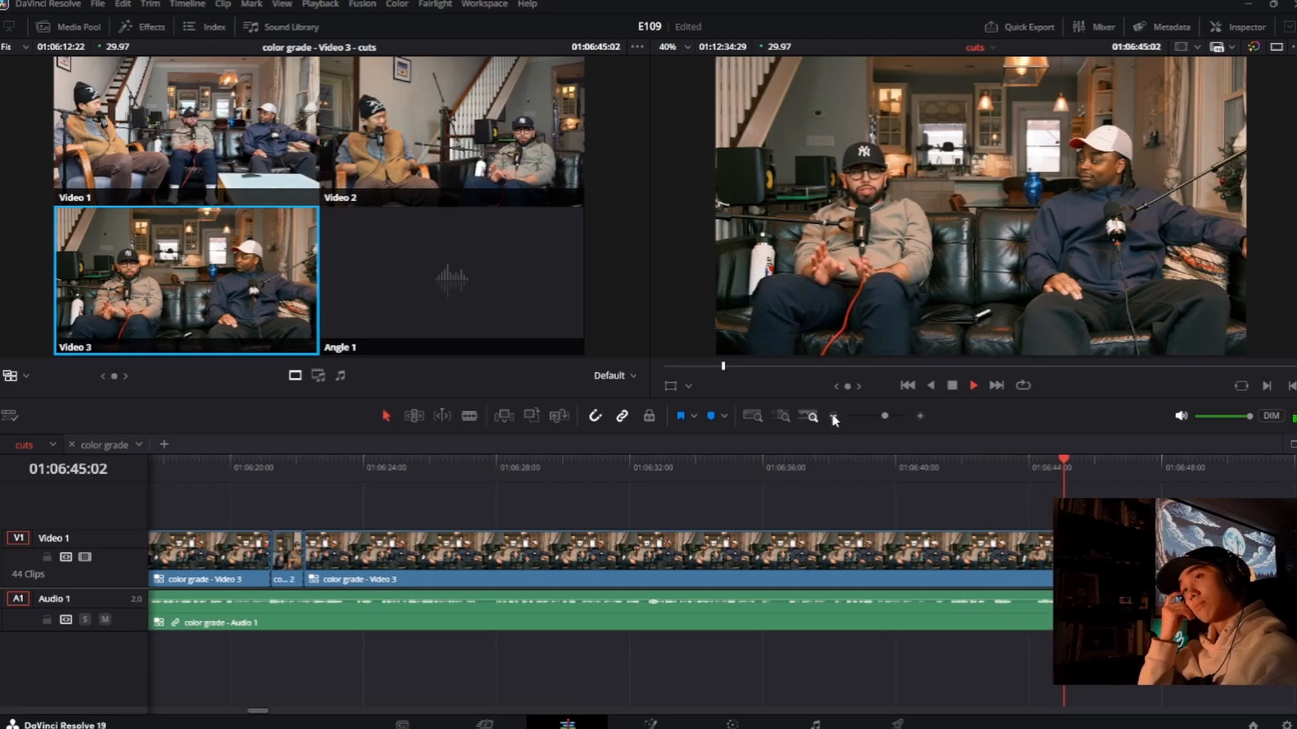
# Step: Switch live to Video 2 at about 01:06:46:12, roll that cut earlier to about 01:06:46:03, and replay the transition
pyautogui.press('2')
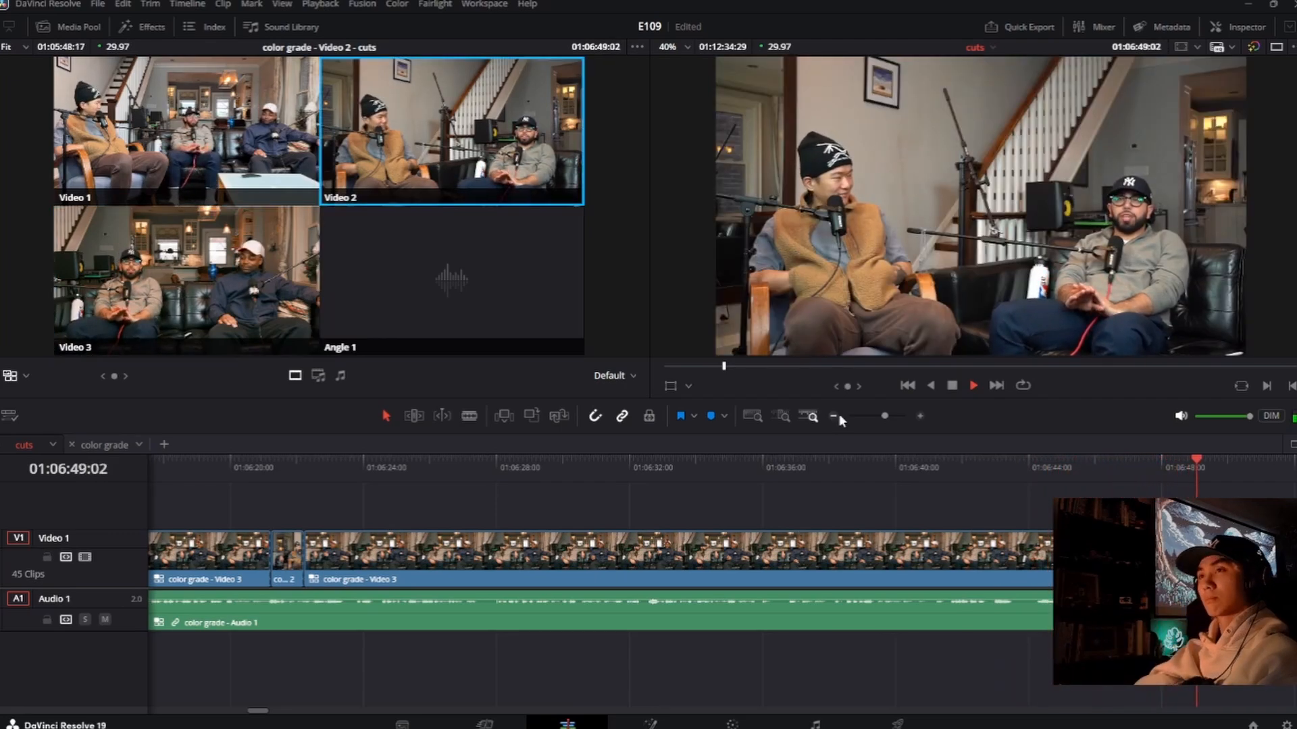
pyautogui.press('space')
pyautogui.click(1067, 480)
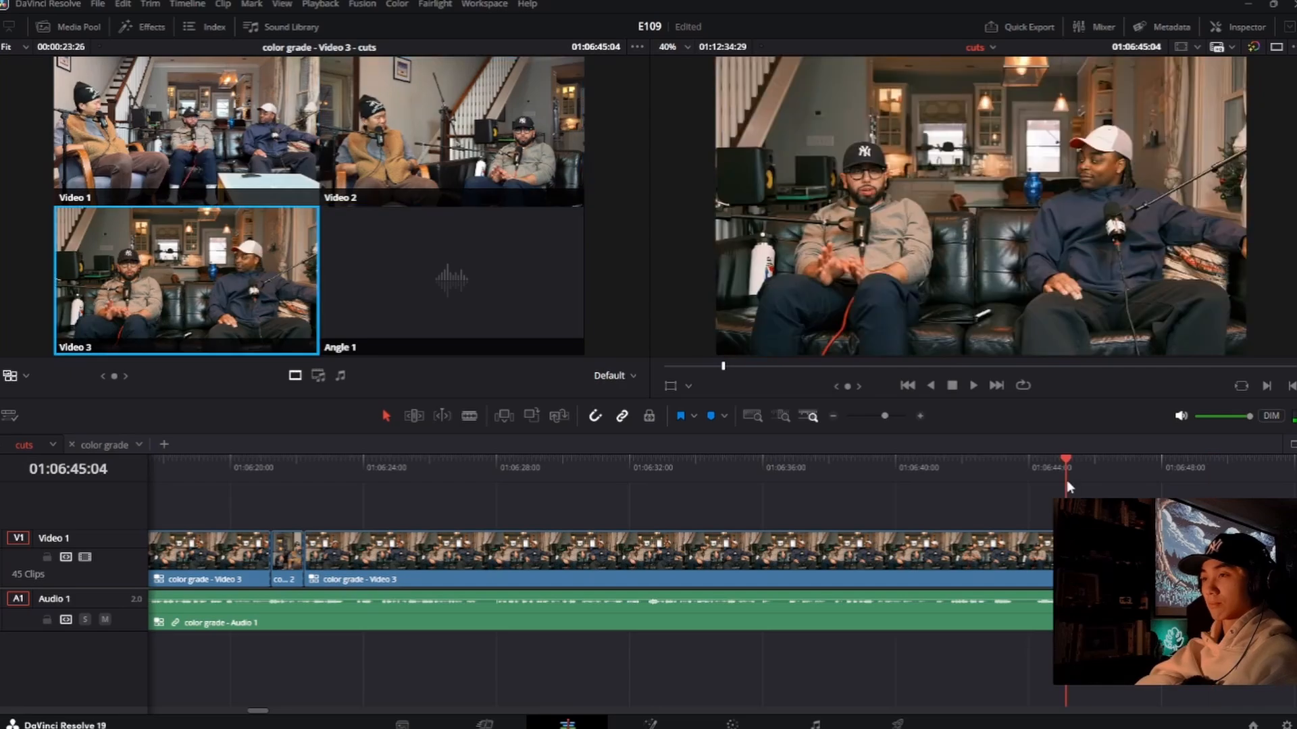
pyautogui.press('space')
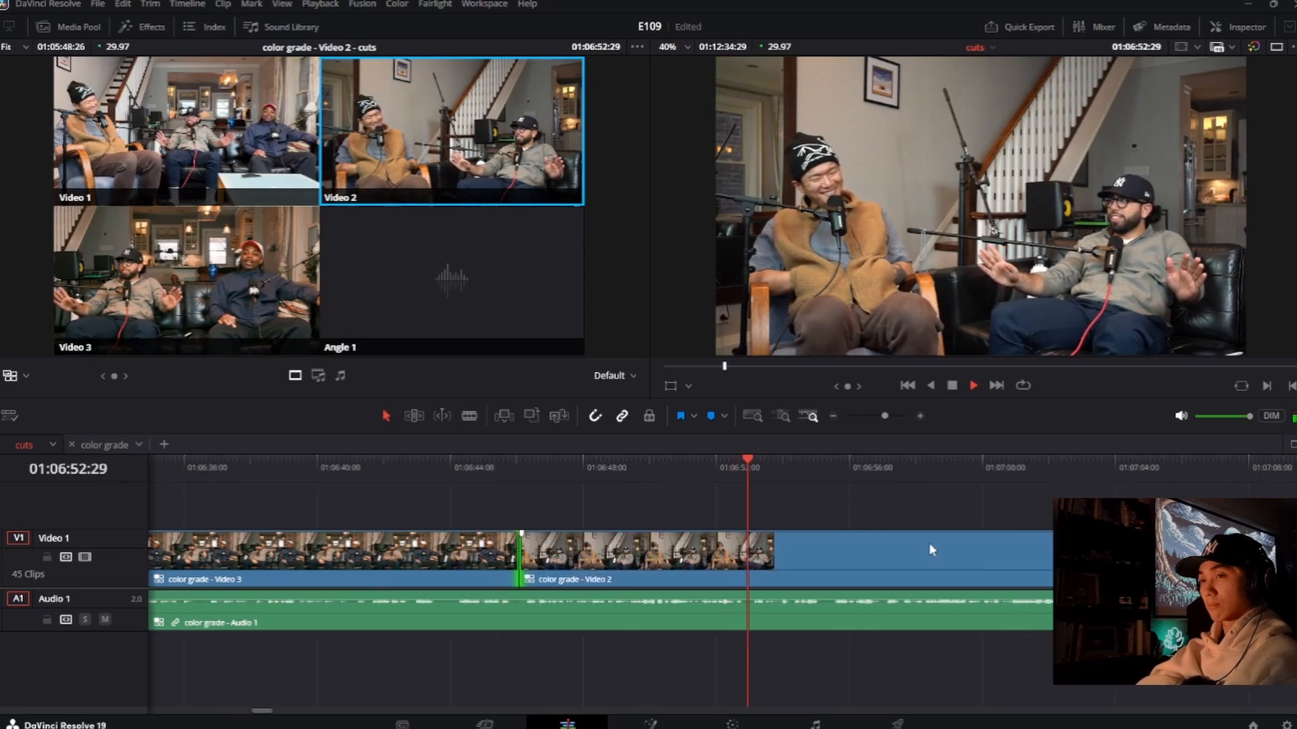
pyautogui.click(518, 465)
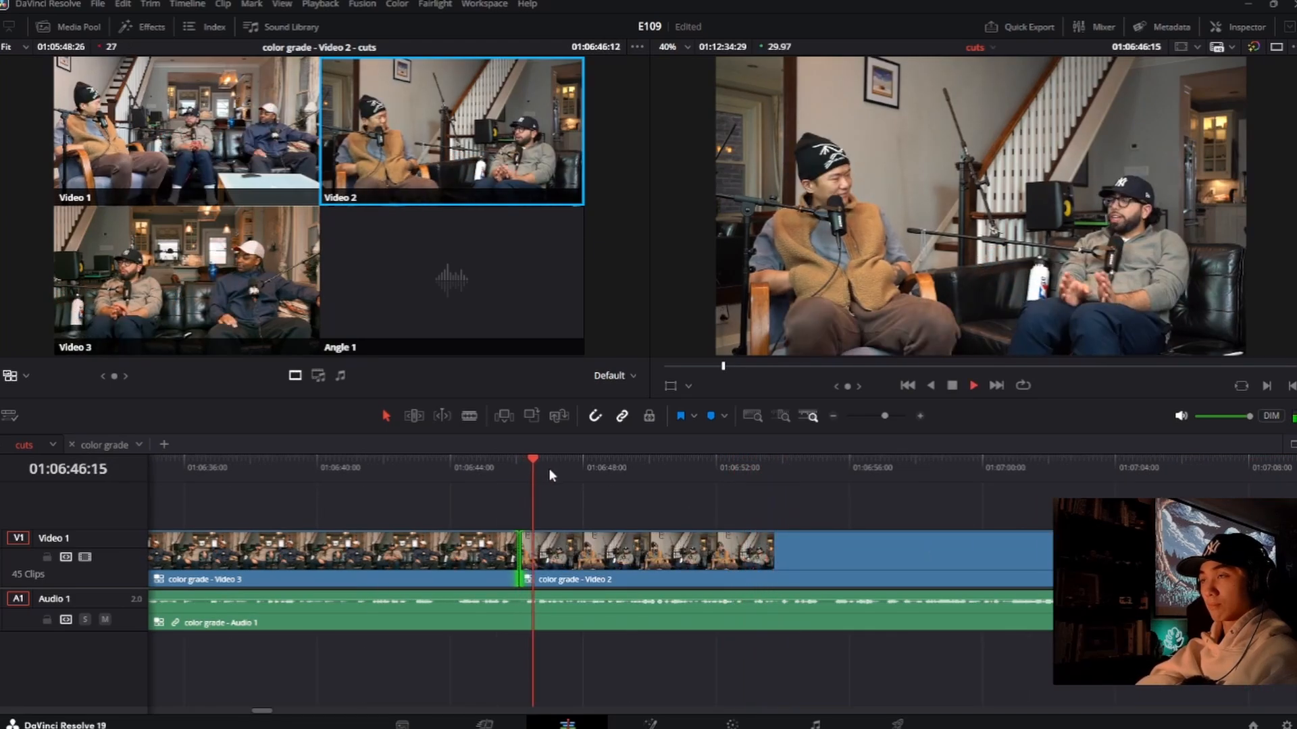
# Step: Switch live to Video 1 at about 01:06:48:13, roll that cut later to about 01:06:49:14, and replay it
pyautogui.press('1')
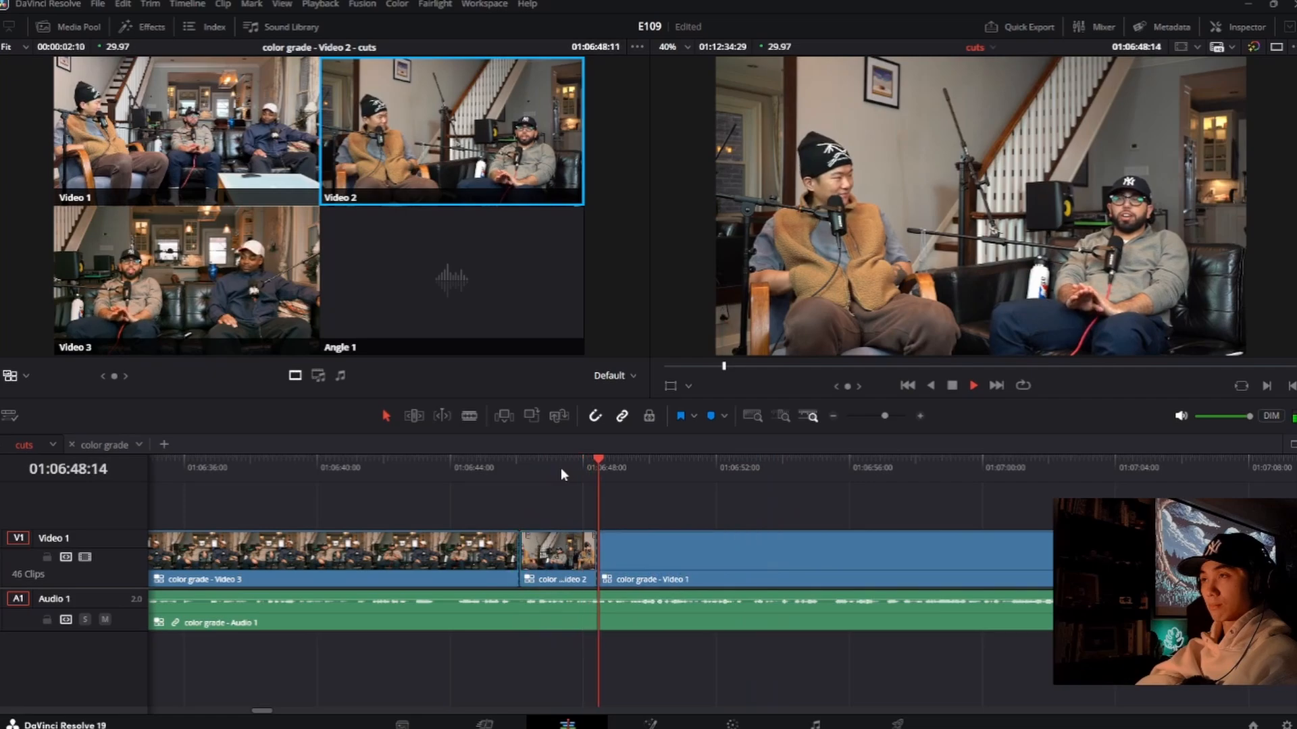
pyautogui.press('space')
pyautogui.moveTo(597, 553); pyautogui.dragTo(632, 552)
pyautogui.click(585, 471)
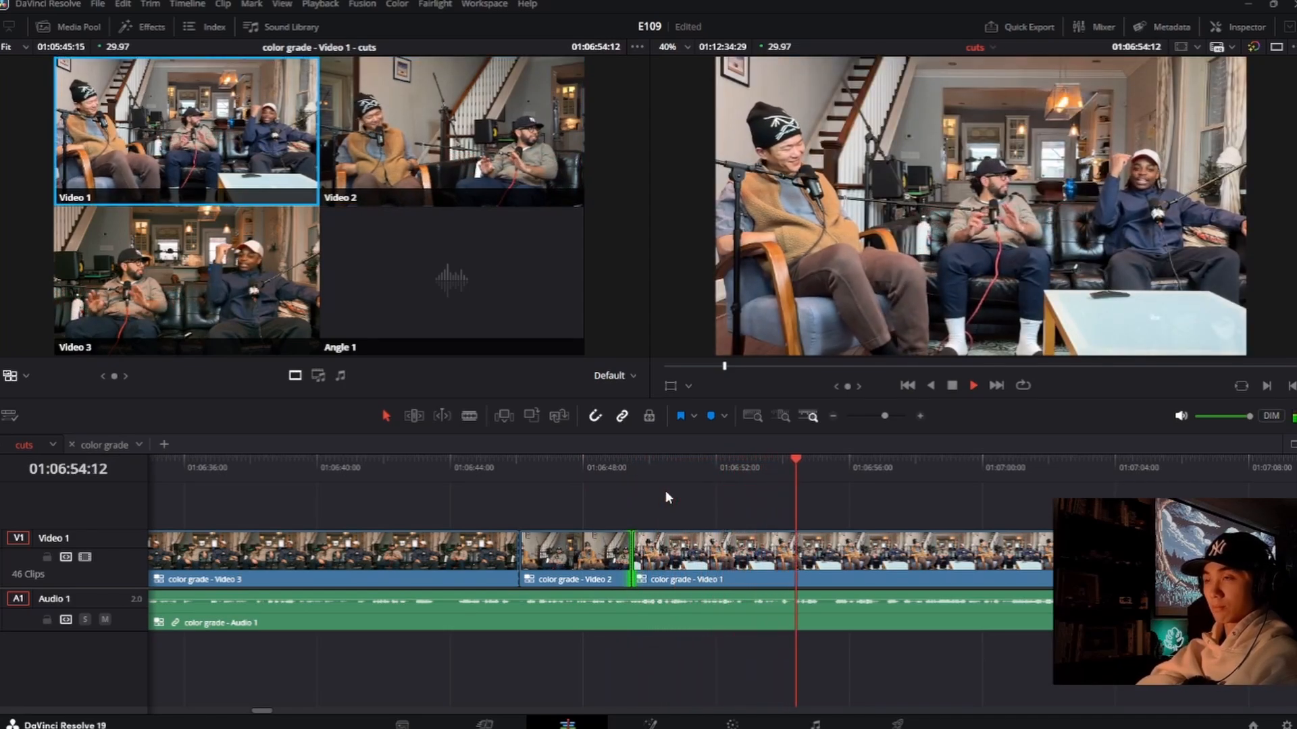
# Step: Switch live to Video 3 at about 01:06:54:15, review the transition, and roll that cut later to 01:06:54:27
pyautogui.press('3')
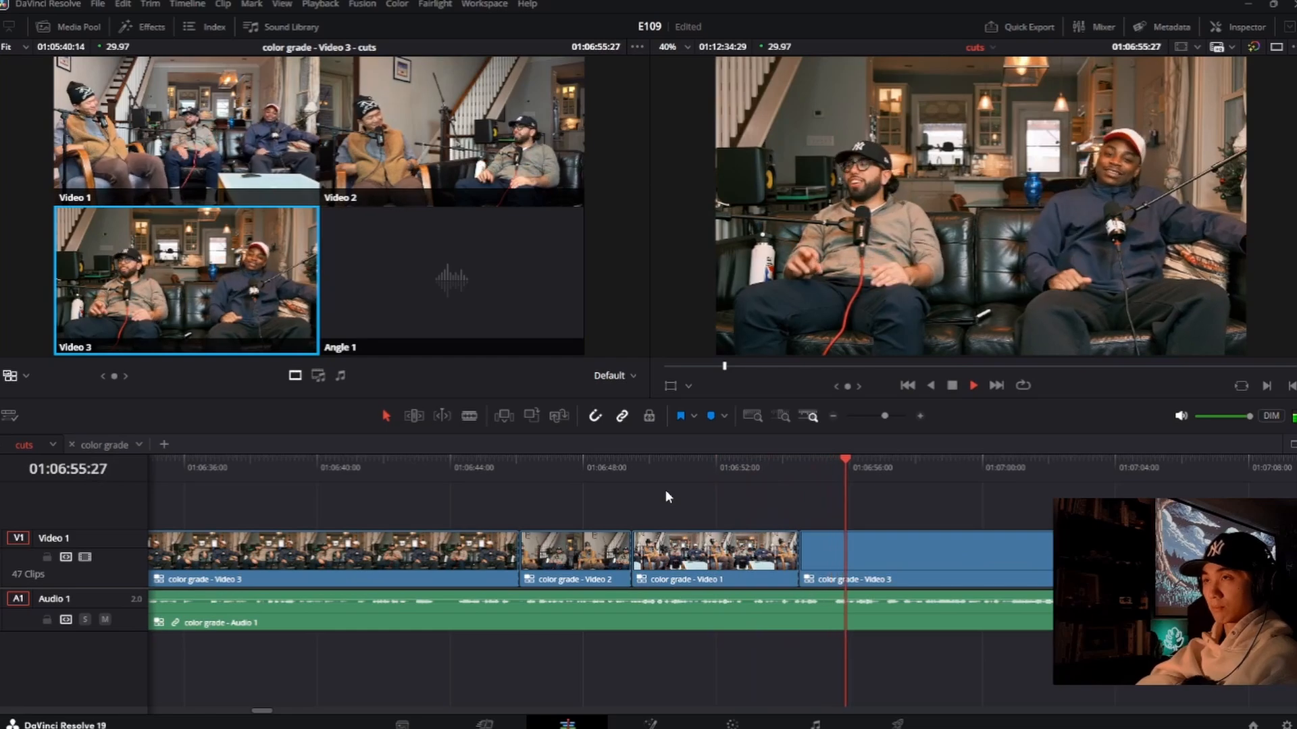
pyautogui.press('space')
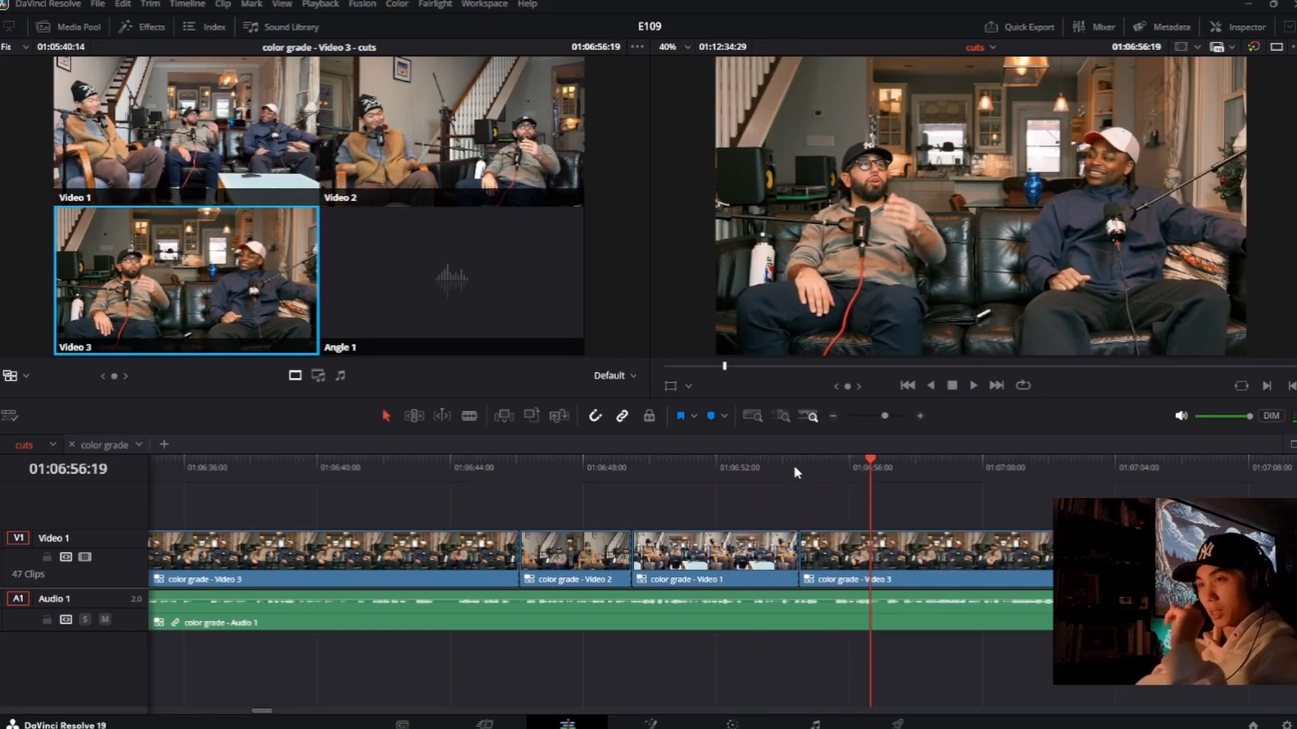
pyautogui.click(784, 472)
pyautogui.press('space')
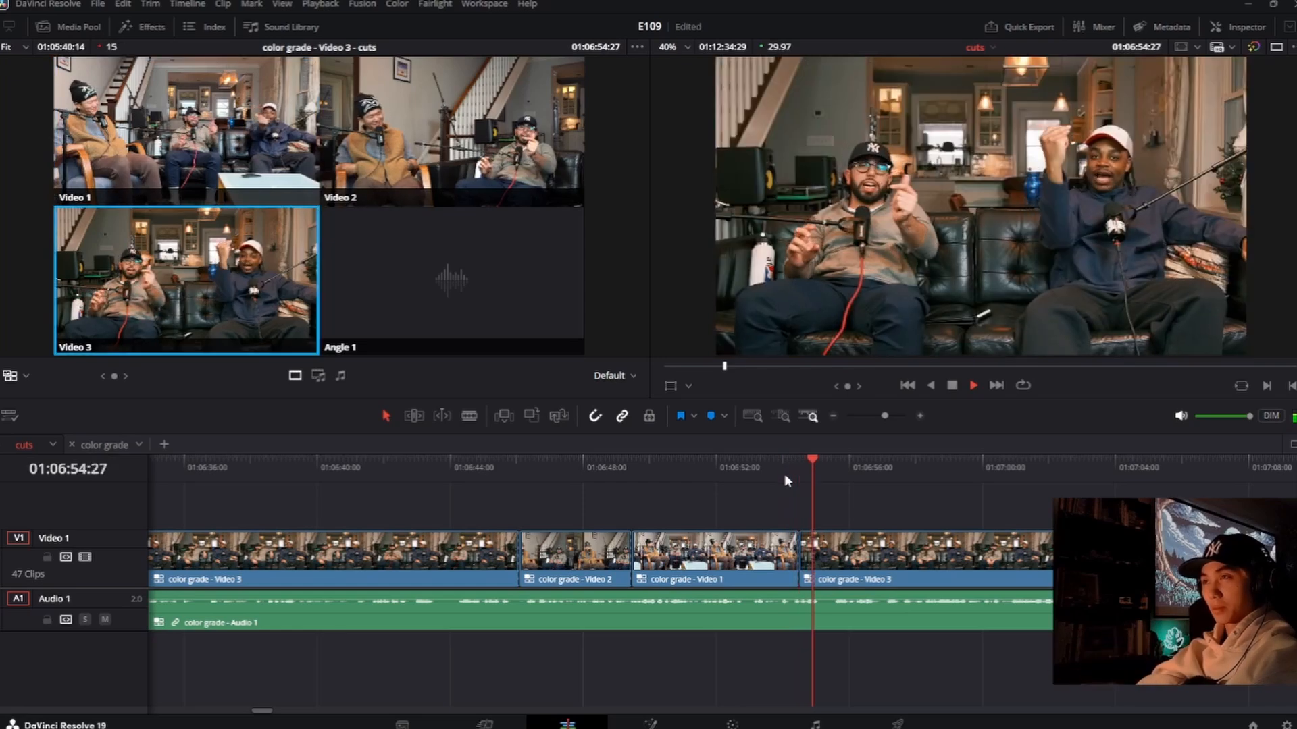
pyautogui.press('space')
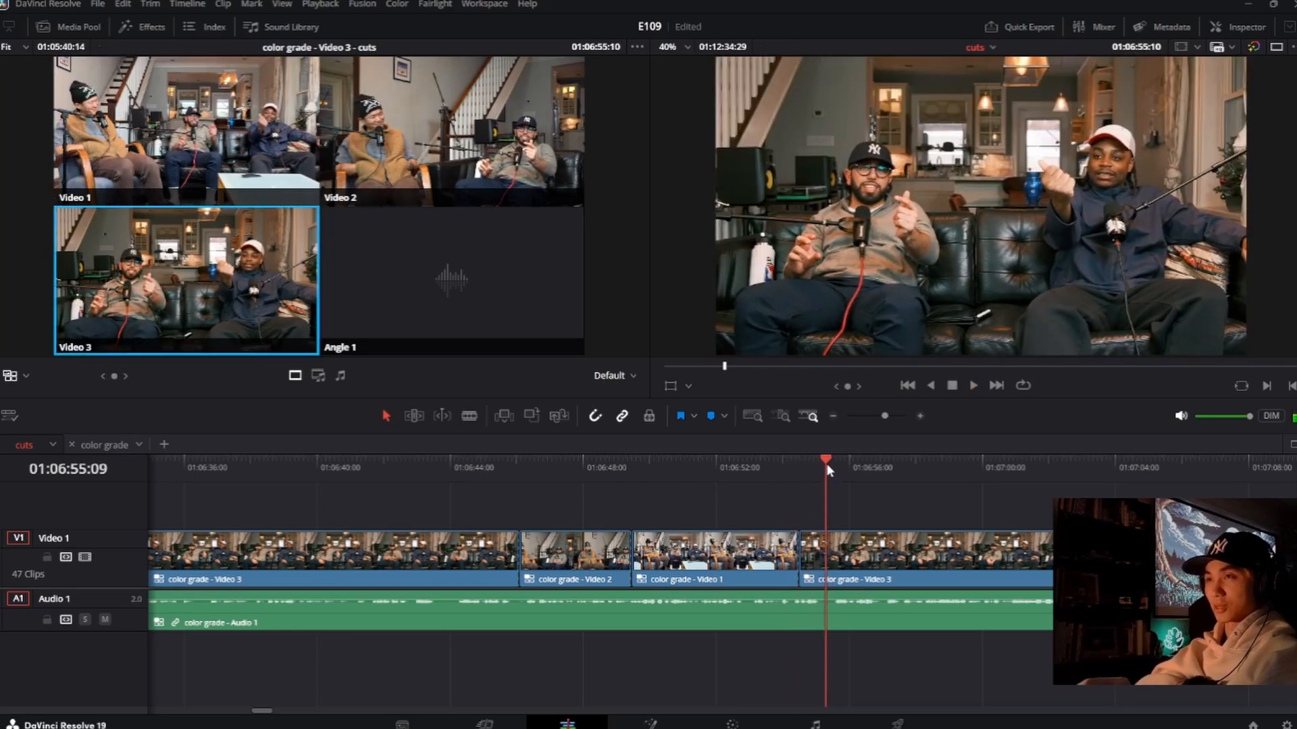
pyautogui.moveTo(820, 470); pyautogui.dragTo(812, 468)
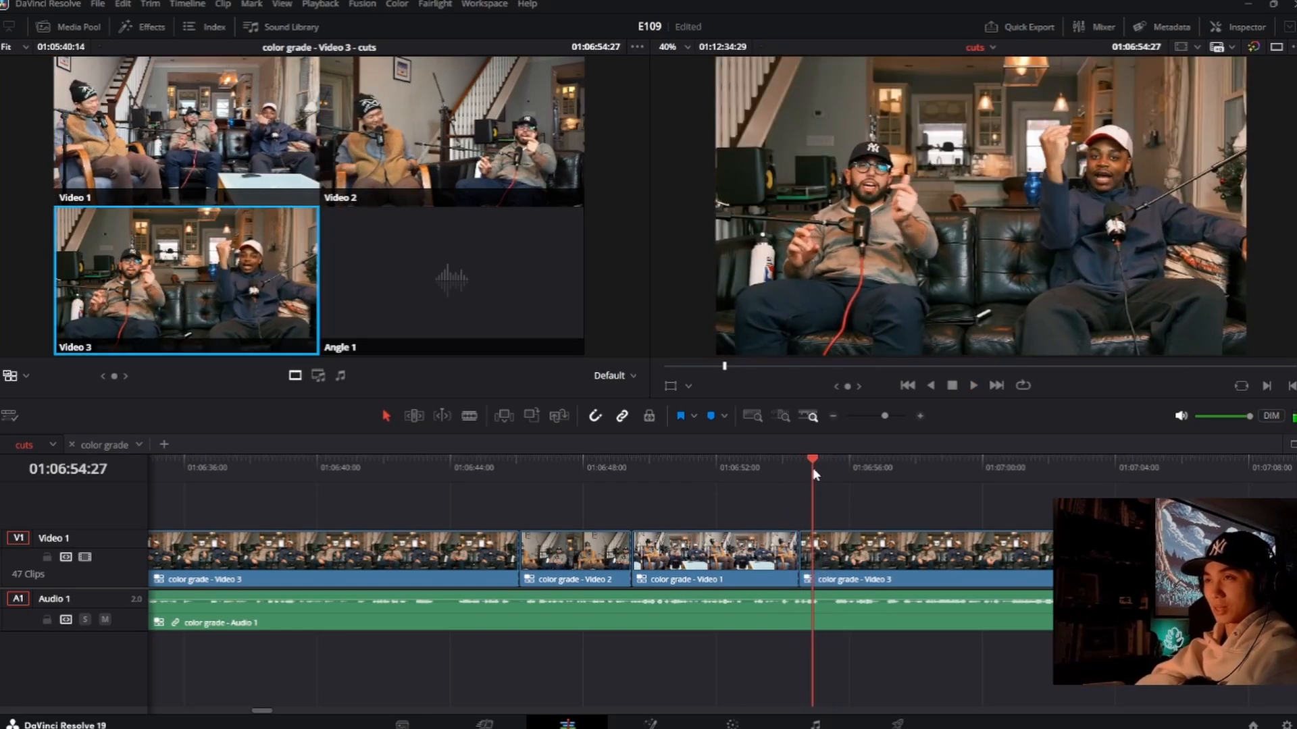
pyautogui.moveTo(803, 559); pyautogui.dragTo(816, 559)
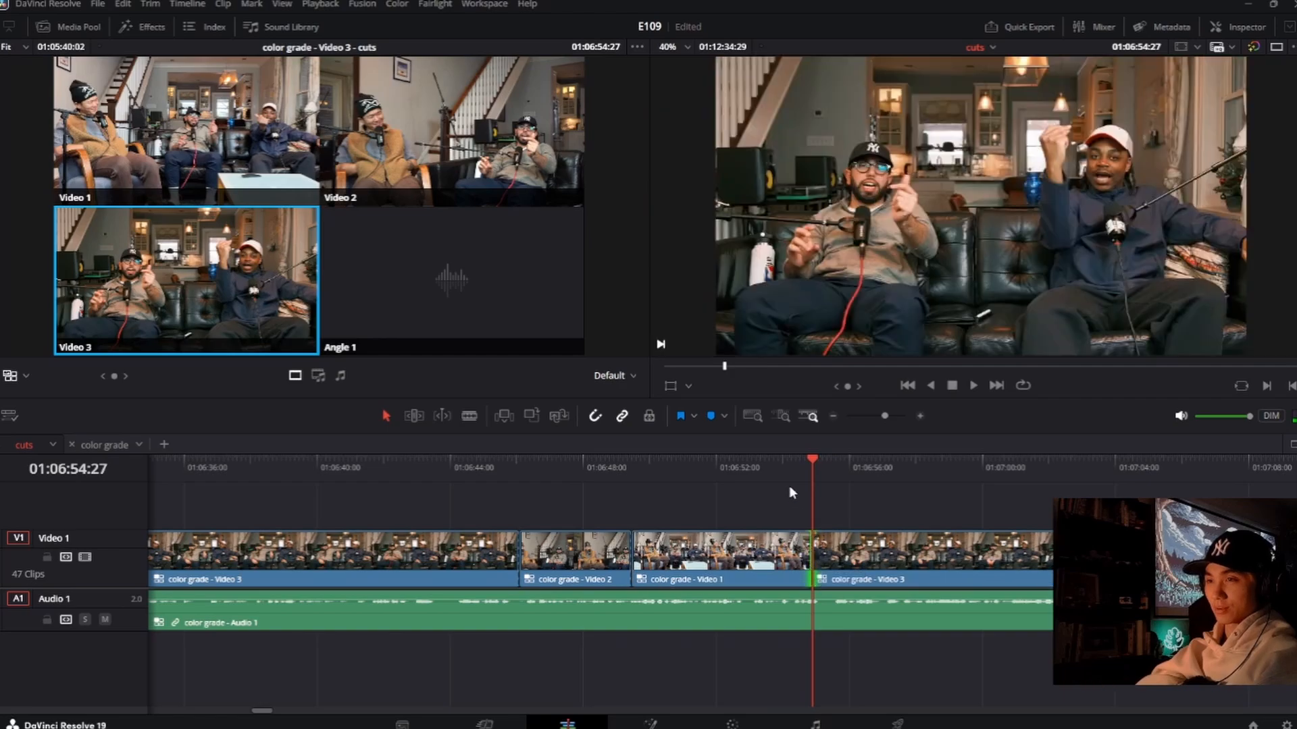
# Step: Replay the Video 1 to Video 3 transition, roll the cut slightly earlier to about 01:06:54:23, and play on
pyautogui.click(789, 485)
pyautogui.press('space')
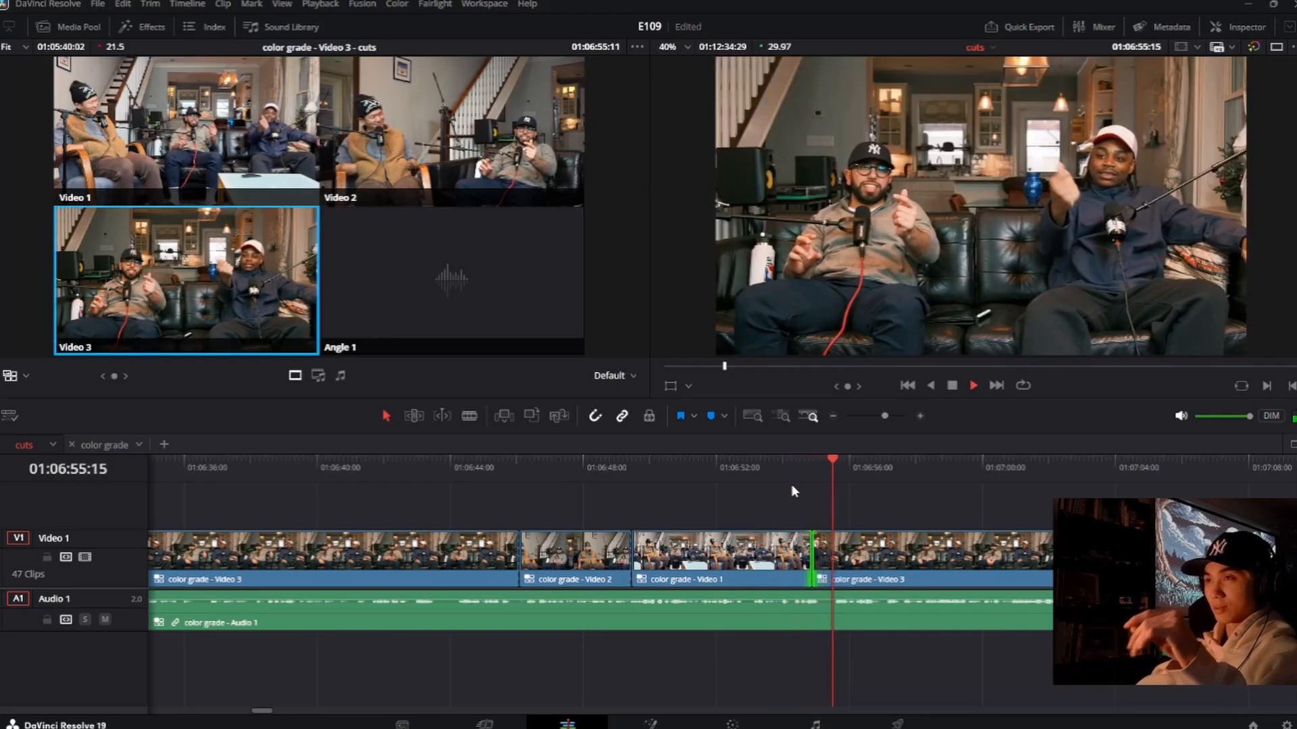
pyautogui.press('space')
pyautogui.moveTo(813, 555); pyautogui.dragTo(807, 555)
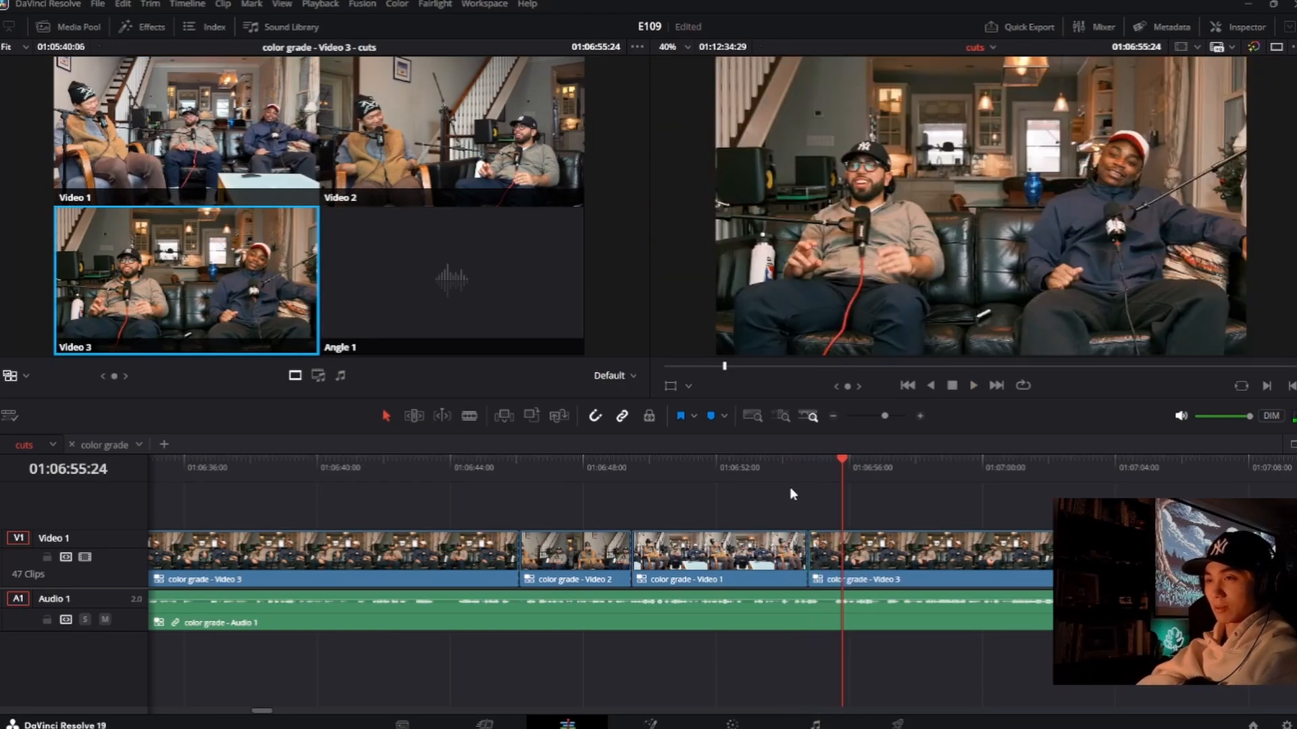
pyautogui.click(788, 464)
pyautogui.press('space')
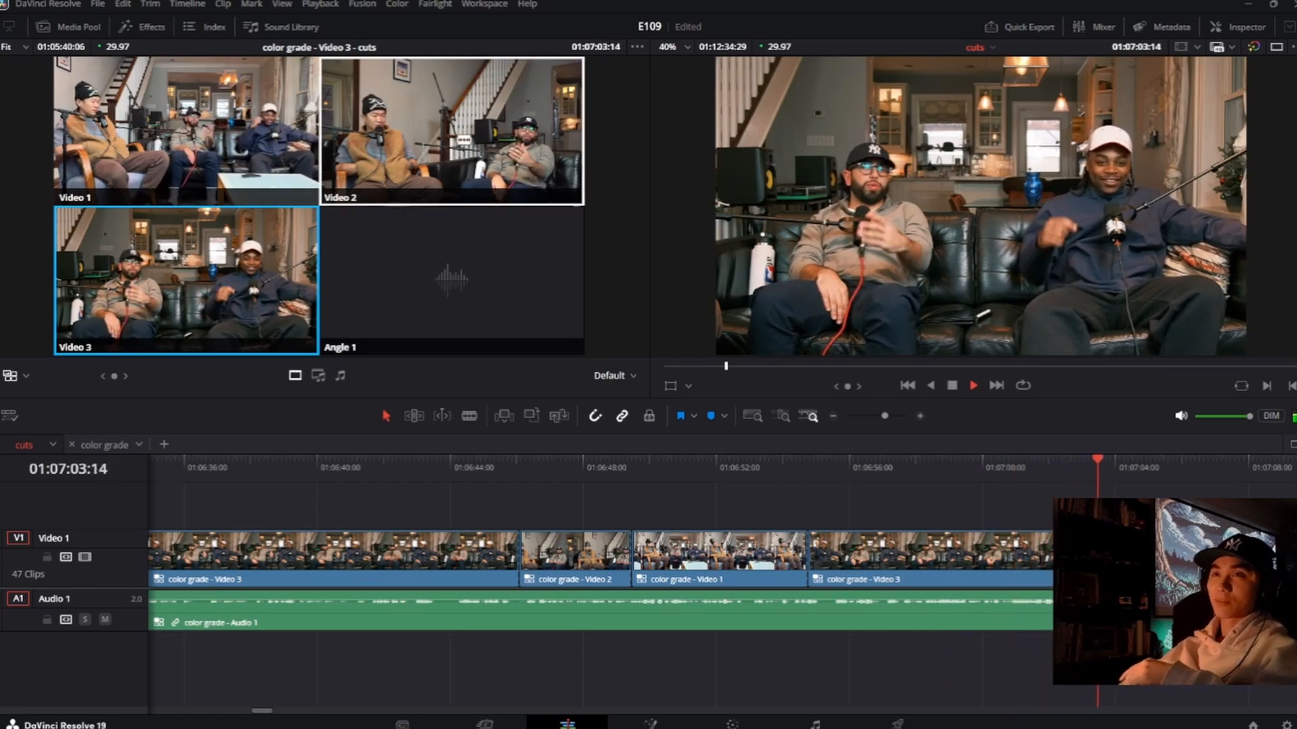
# Step: Switch live to Video 2 at about 01:07:04:10, try Video 3 at about 01:07:07:25, and remove that second cut
pyautogui.click(452, 132)
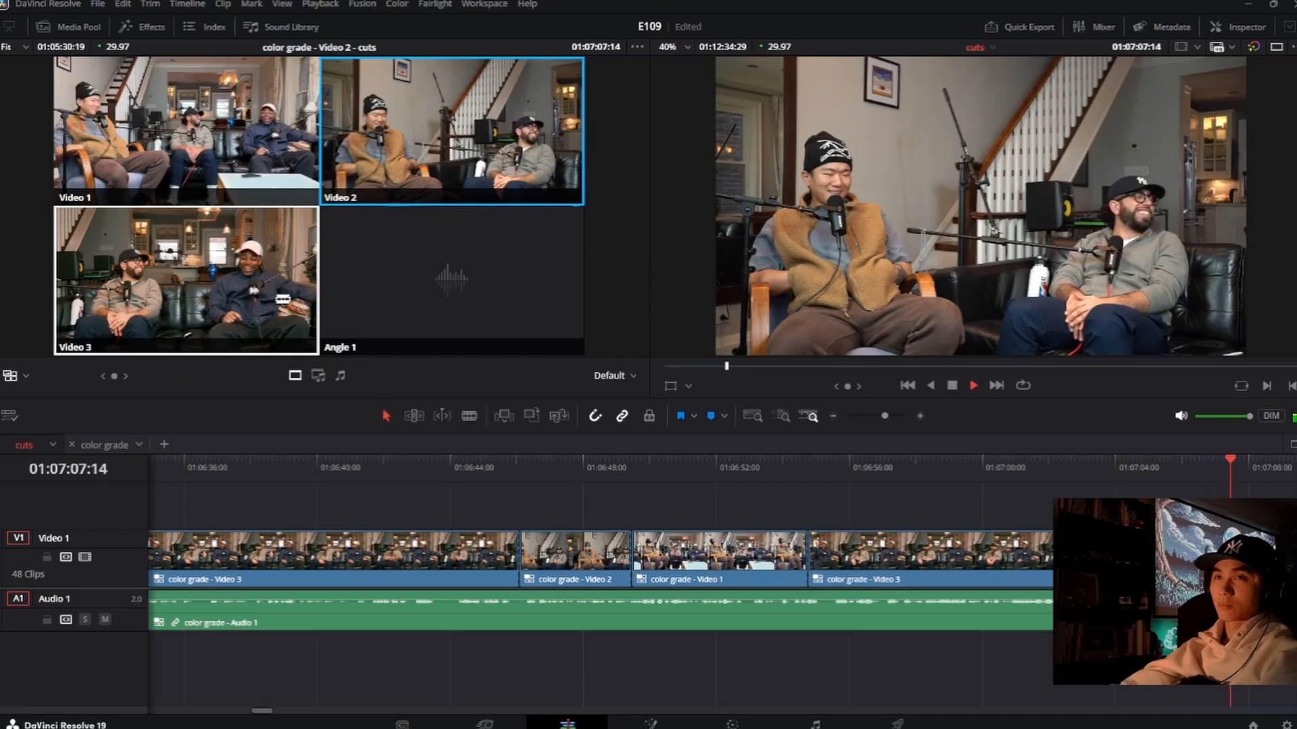
pyautogui.click(283, 300)
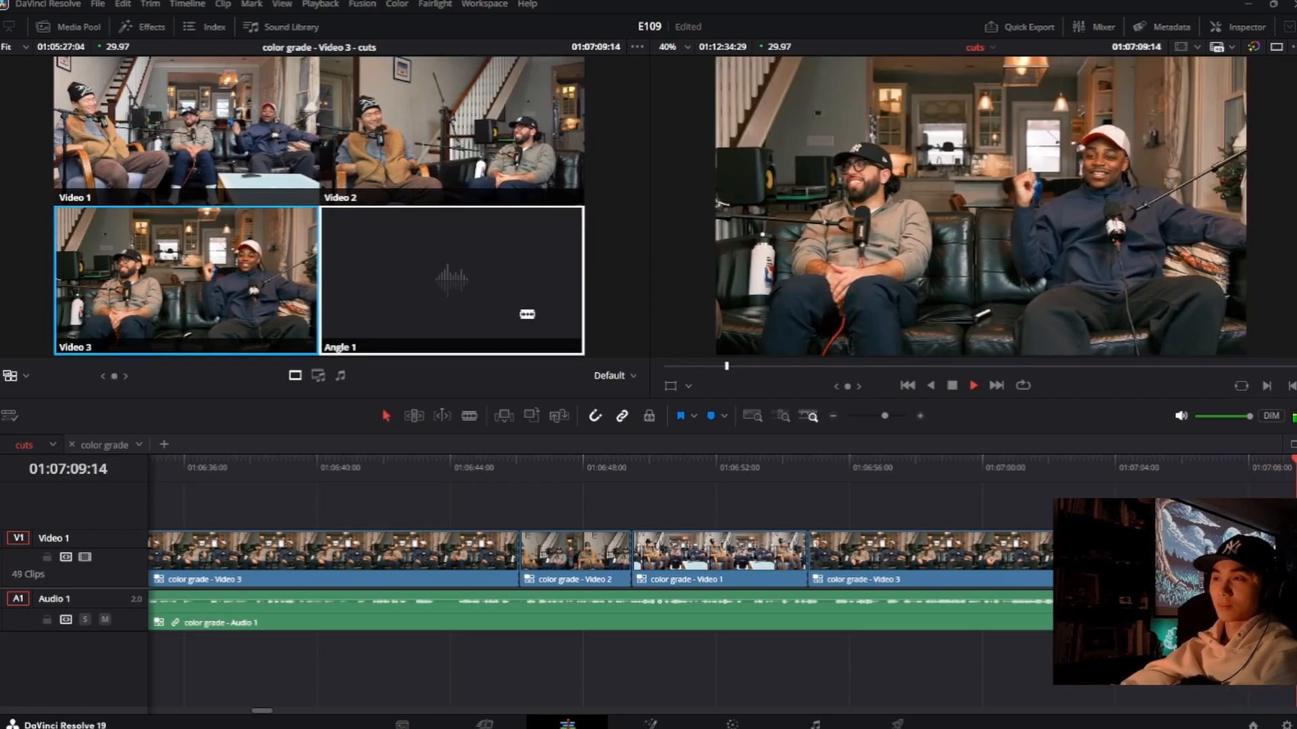
pyautogui.press('space')
pyautogui.press('2')
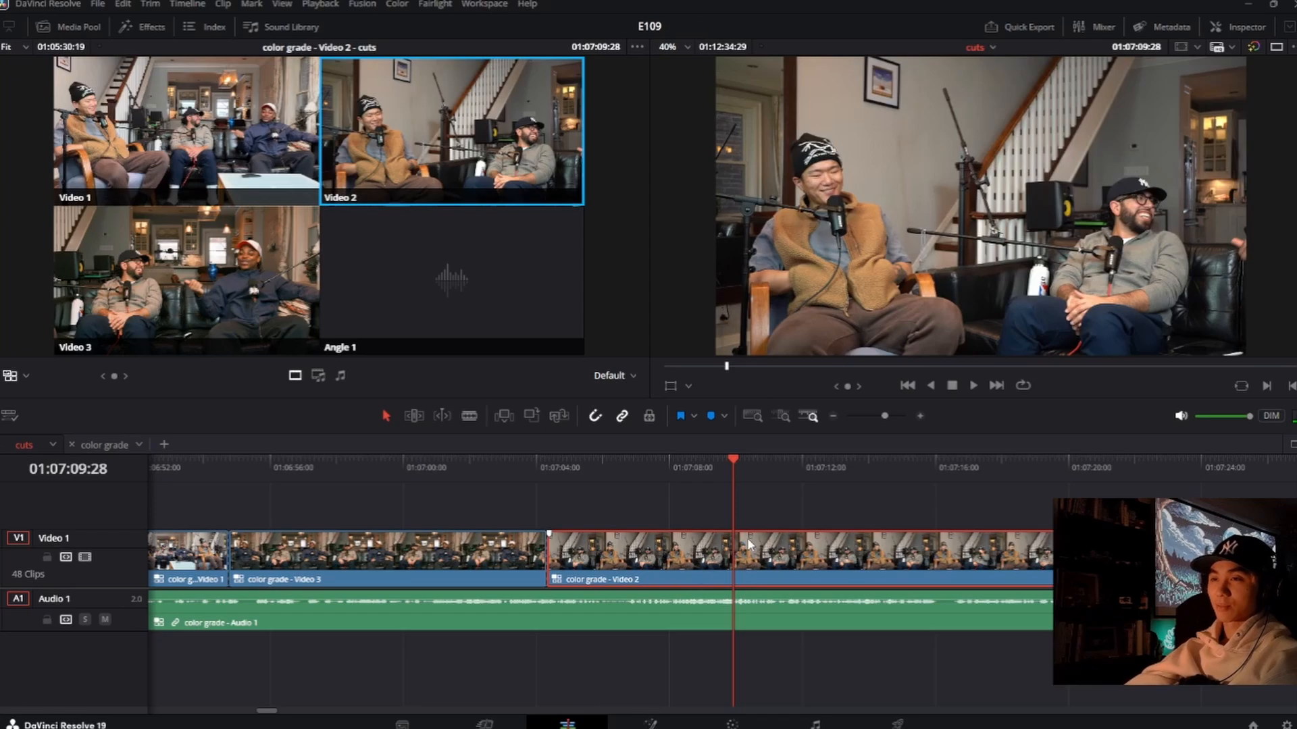
# Step: Change the clip starting at 01:07:04:10 to Video 1, roll its start later to about 01:07:06:23, and replay the cut
pyautogui.press('1')
pyautogui.click(487, 474)
pyautogui.press('space')
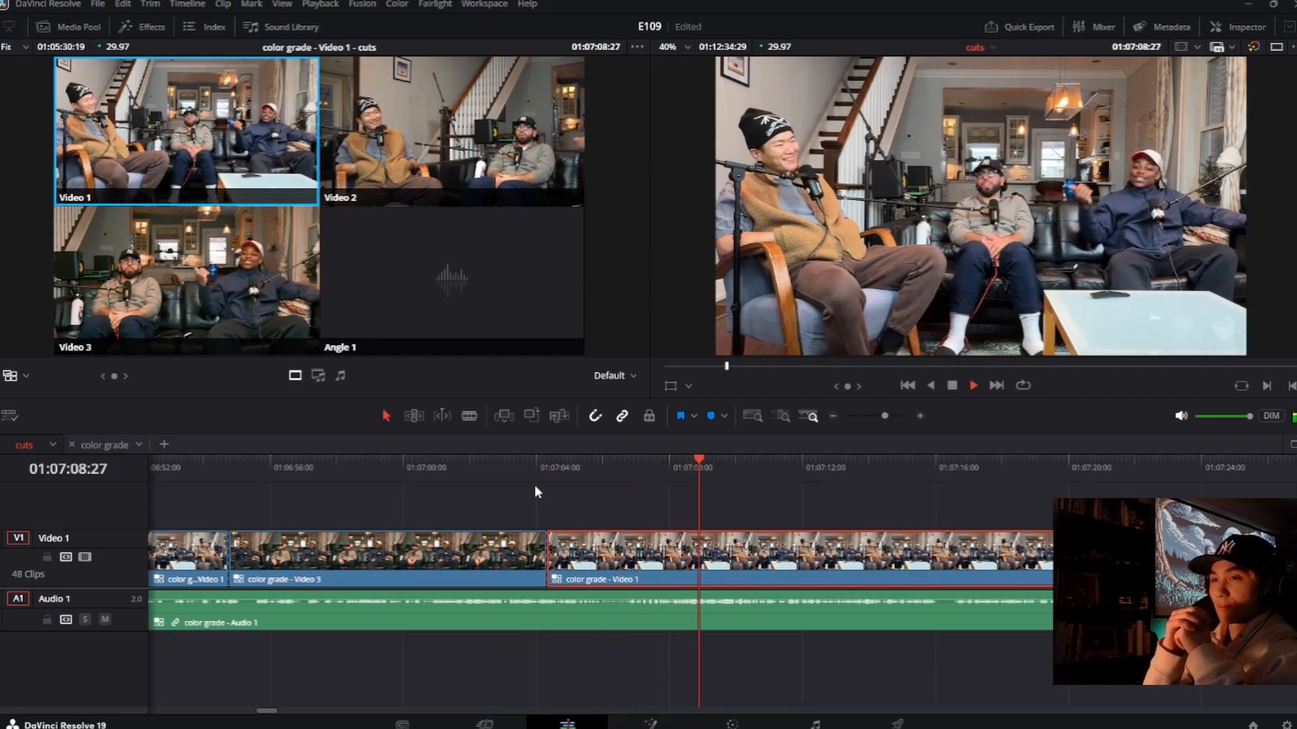
pyautogui.click(547, 558)
pyautogui.moveTo(547, 558); pyautogui.dragTo(628, 558)
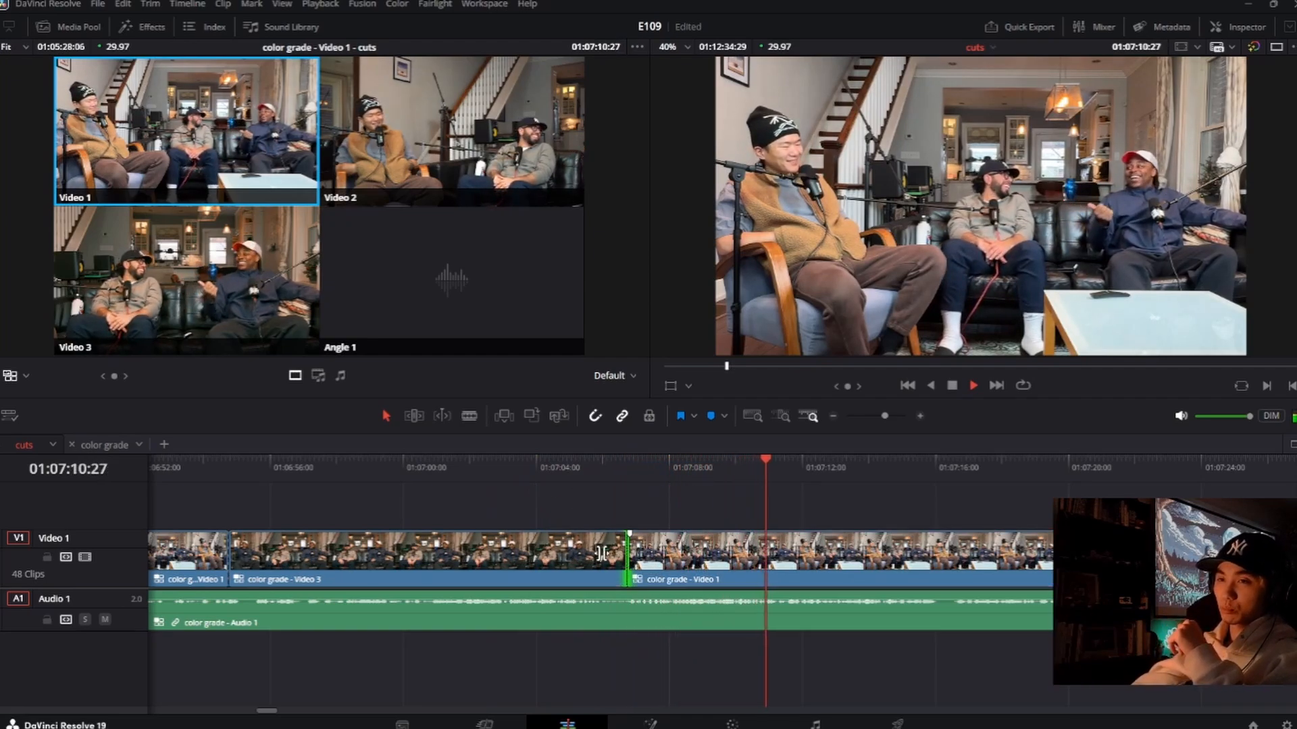
pyautogui.click(512, 480)
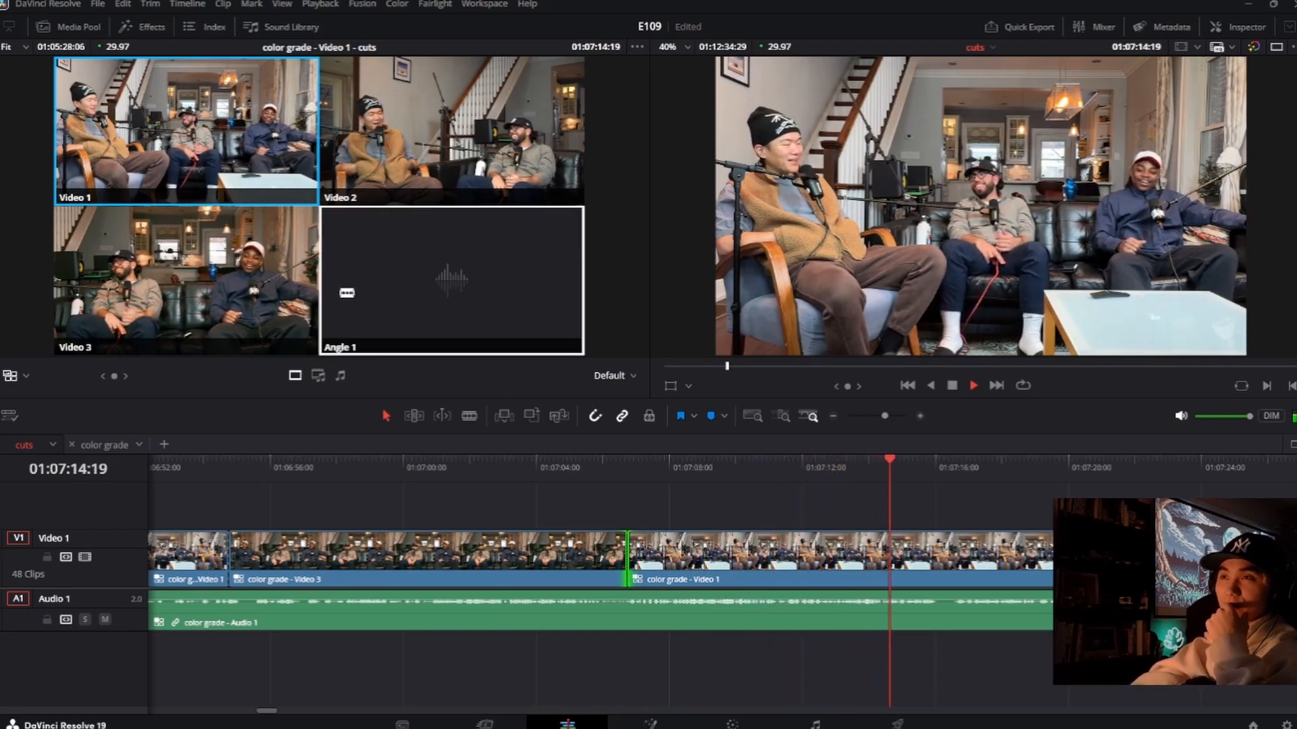
# Step: Switch live to Video 2 at about 01:07:15:21, roll that cut later to about 01:07:16:07, and replay it
pyautogui.click(440, 165)
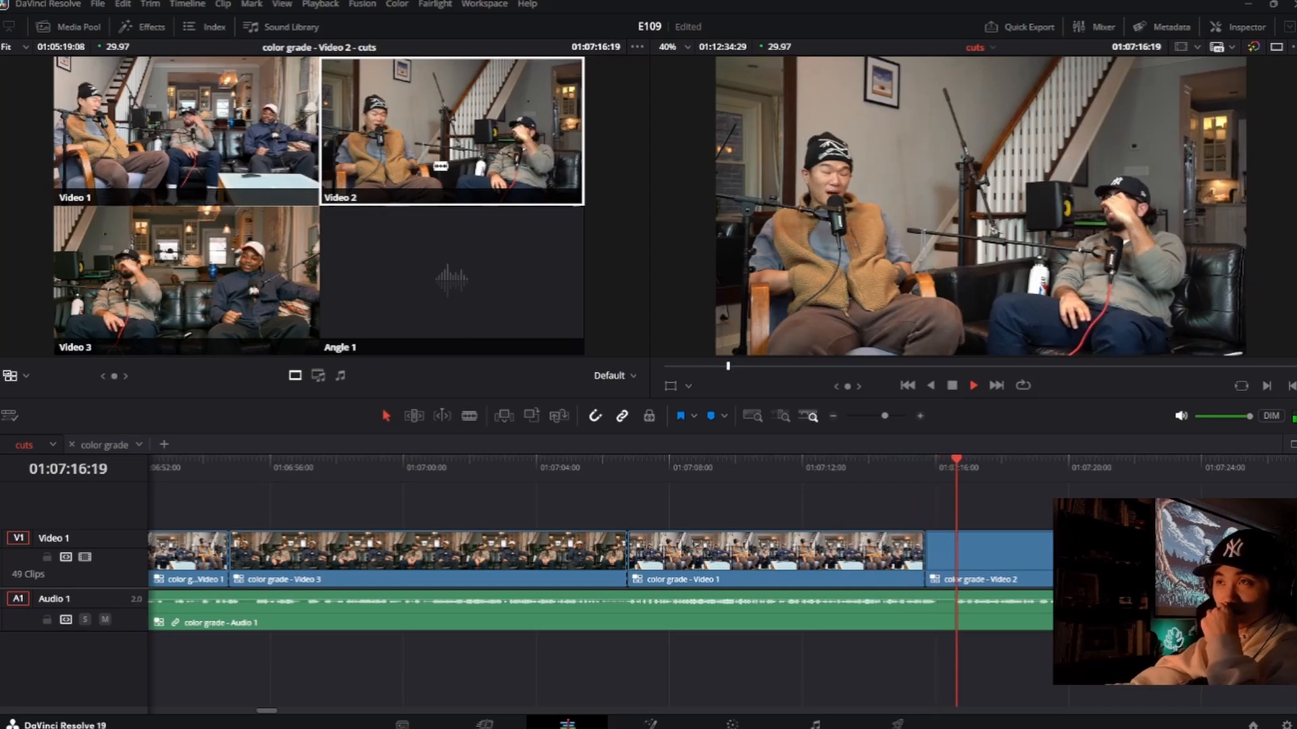
pyautogui.moveTo(926, 557)
pyautogui.mouseDown()
pyautogui.moveTo(954, 557)
pyautogui.moveTo(943, 557)
pyautogui.mouseUp()
pyautogui.click(913, 484)
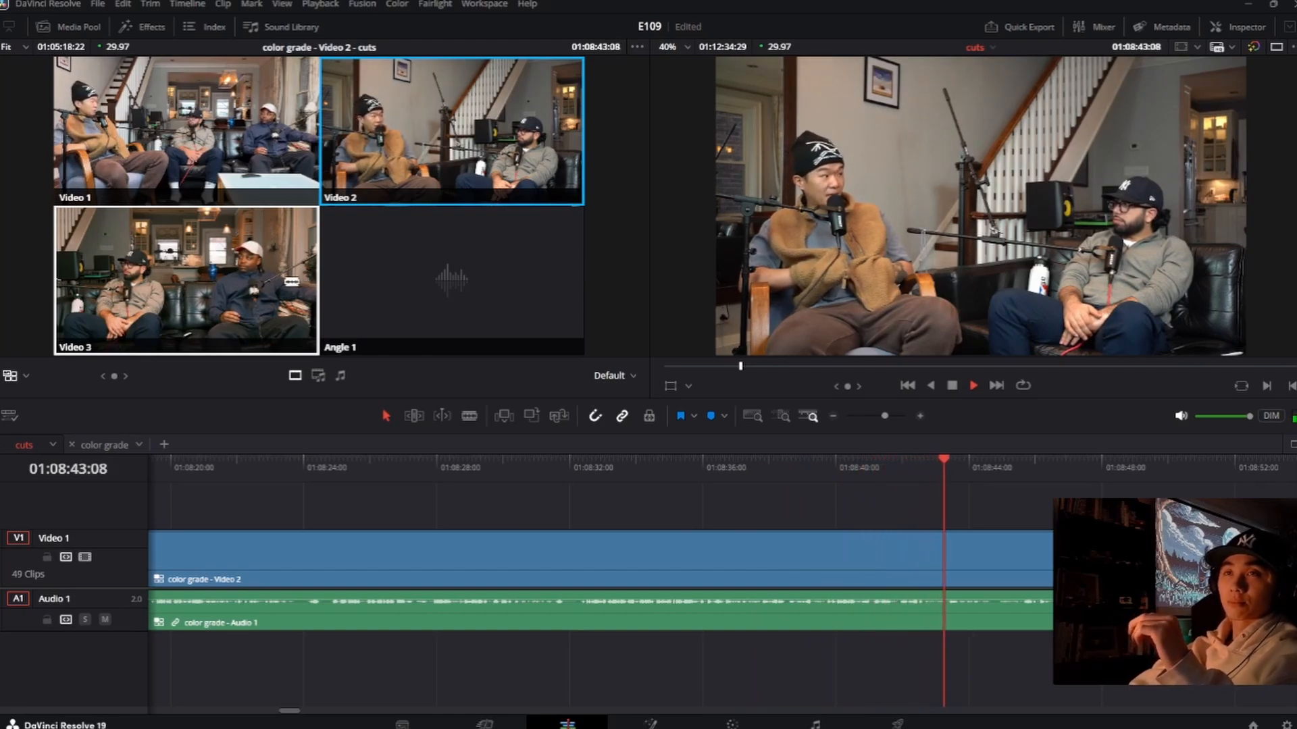
# Step: Go back and insert a live Video 3 cutaway from about 01:08:38:28, returning to Video 2 at 01:08:40:10, and roll its end to 01:08:40:00
pyautogui.click(814, 462)
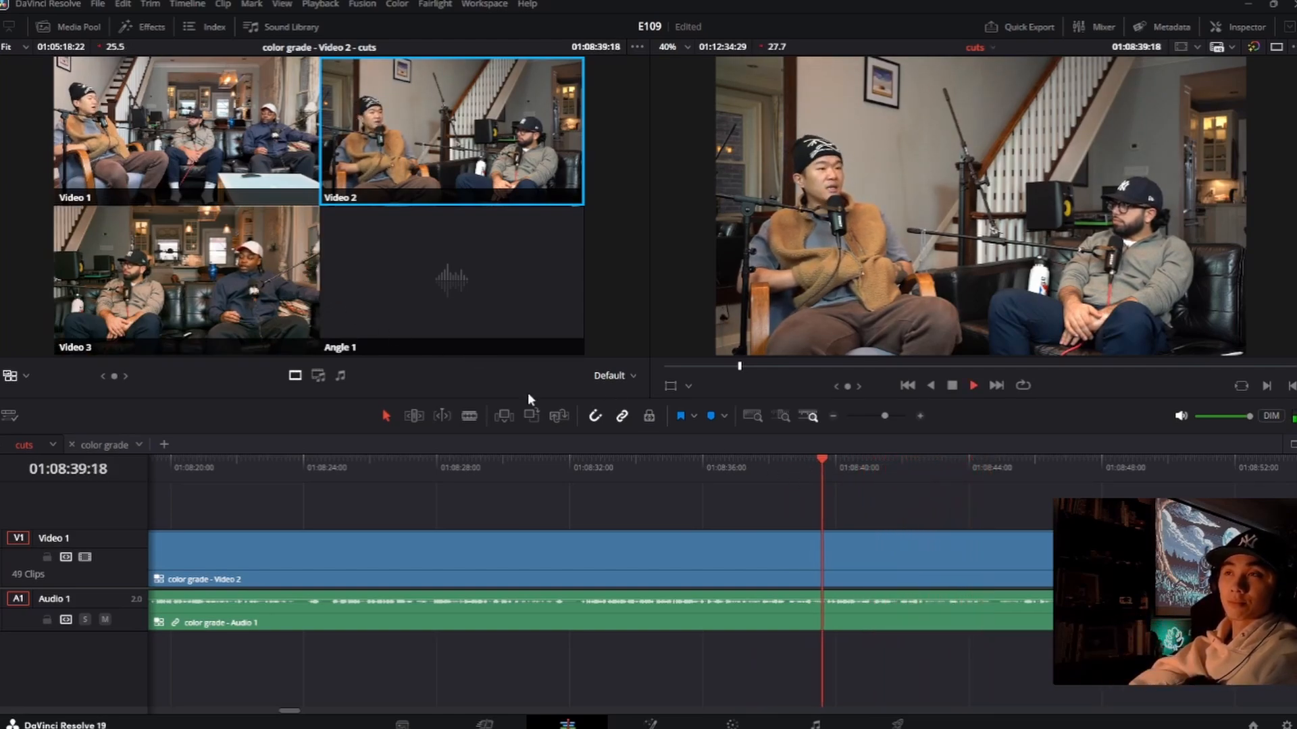
pyautogui.click(752, 468)
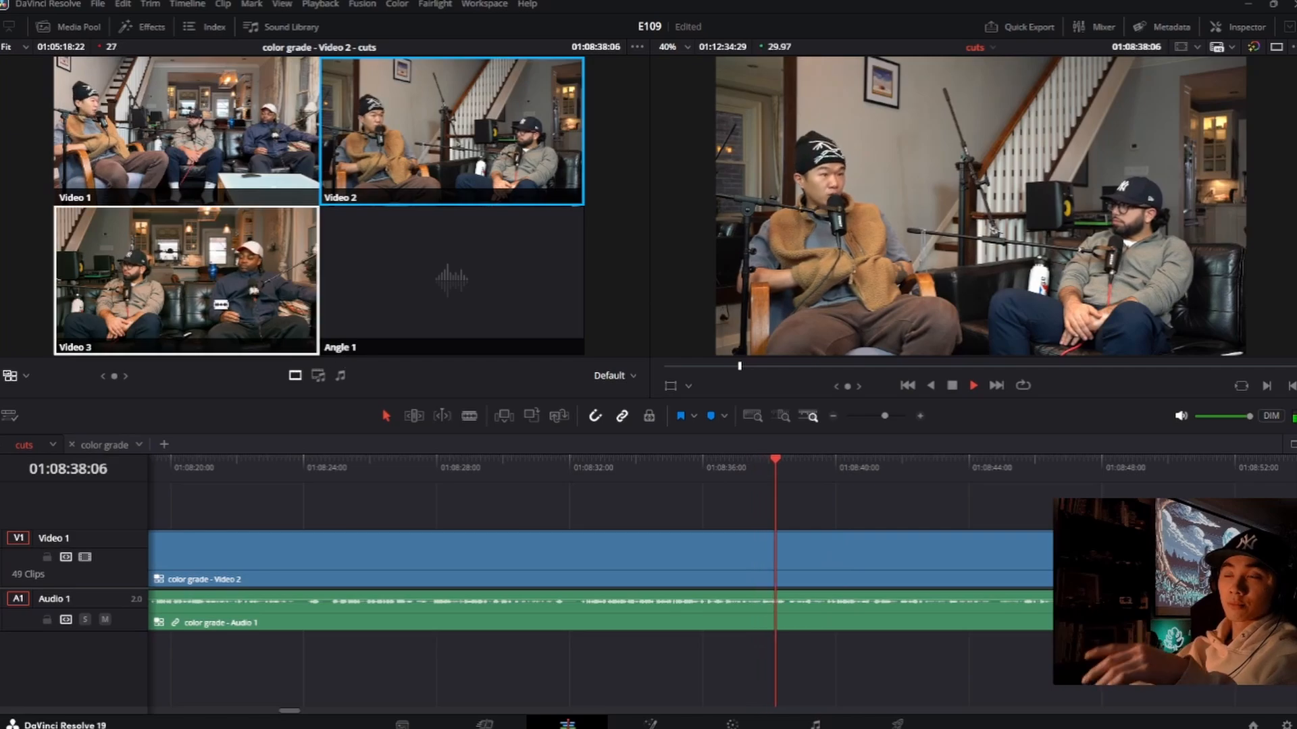
pyautogui.click(222, 305)
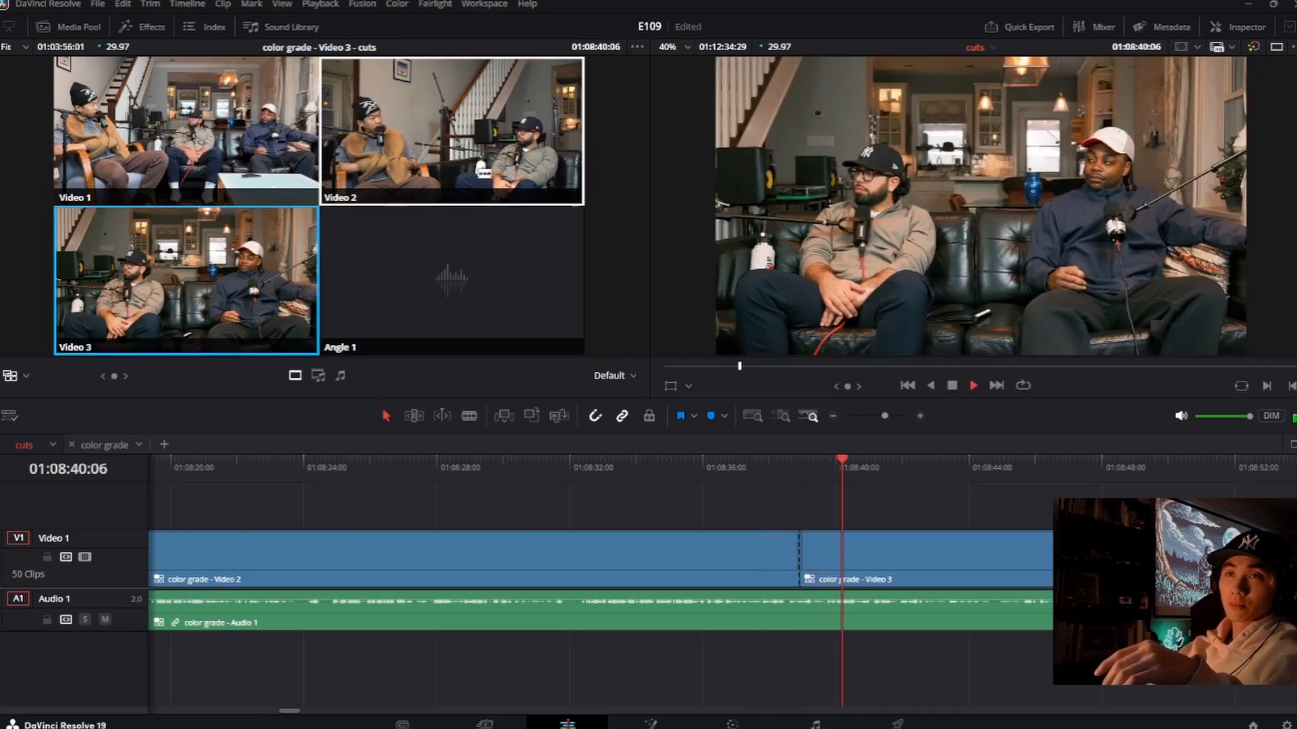
pyautogui.click(452, 133)
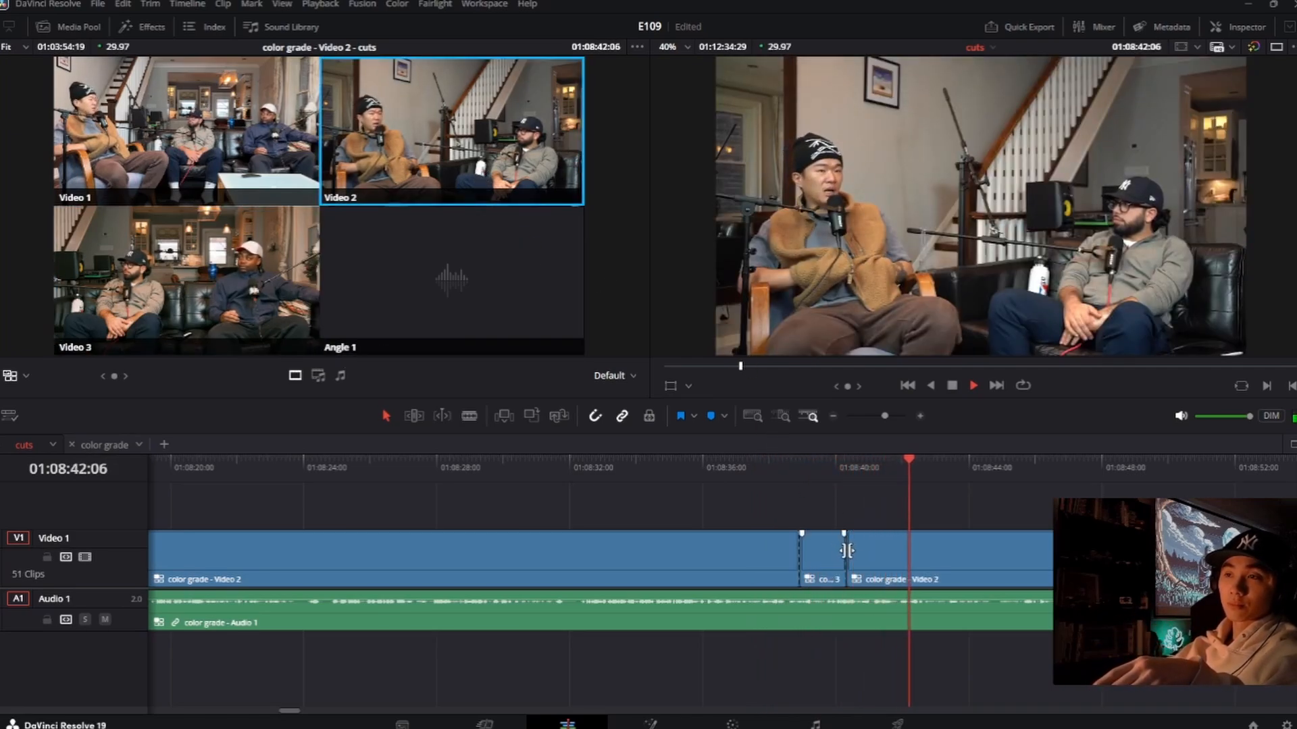
pyautogui.moveTo(846, 554); pyautogui.dragTo(836, 554)
pyautogui.click(772, 467)
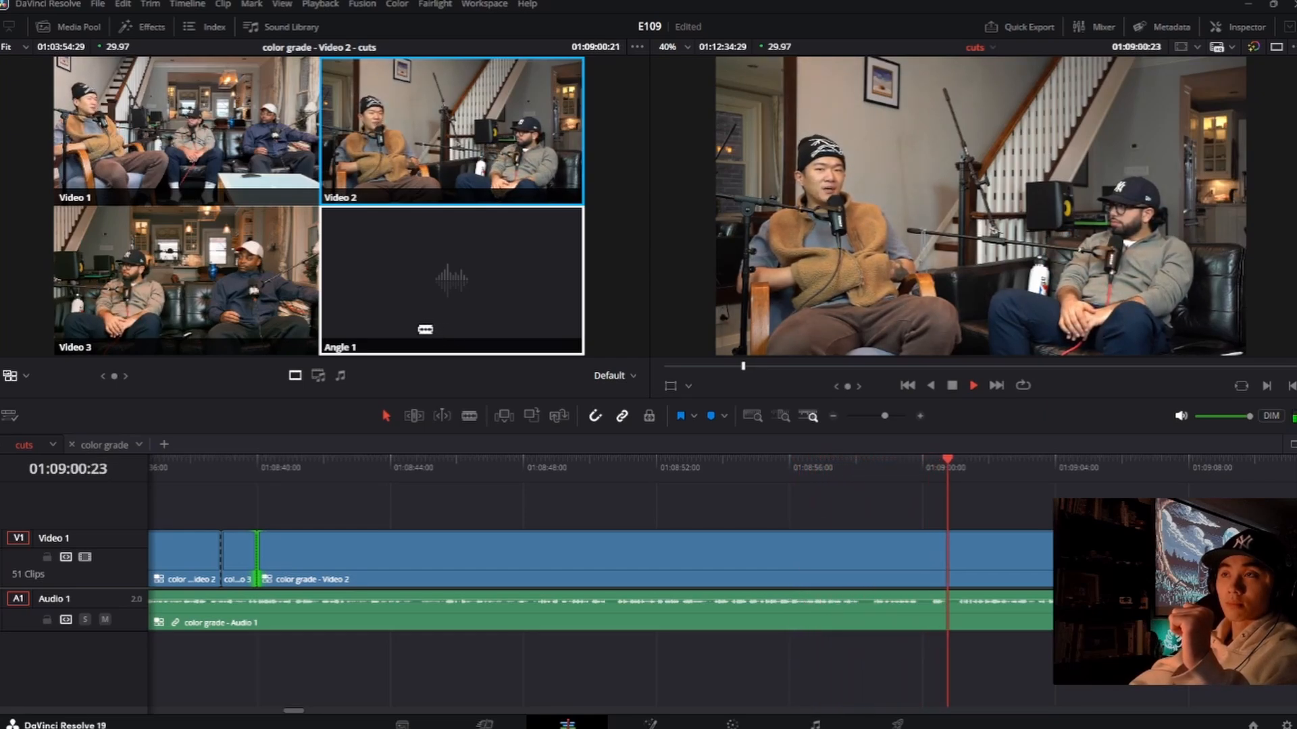
# Step: Resume playback, cut live to Video 3 at about 01:09:26:01 and to Video 2 at 01:09:28:04, and roll the first cut to about 01:09:25:20
pyautogui.press('space')
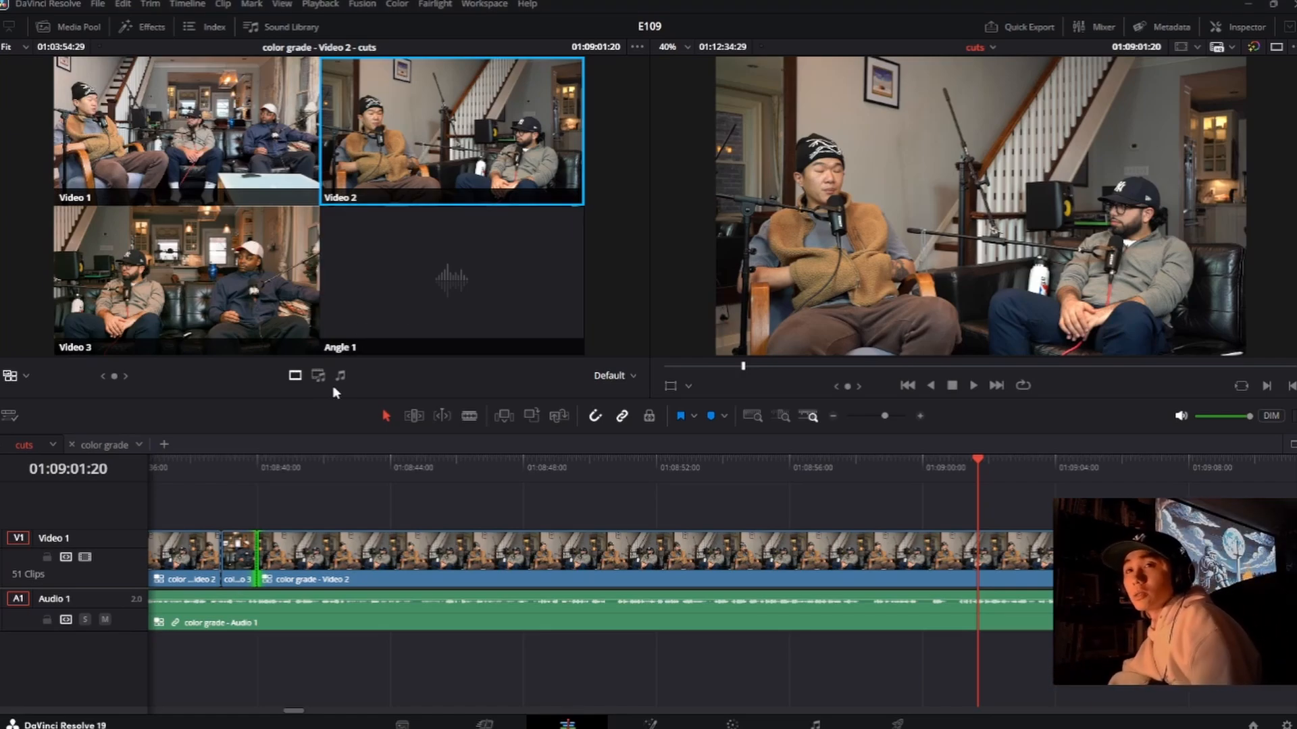
pyautogui.click(973, 386)
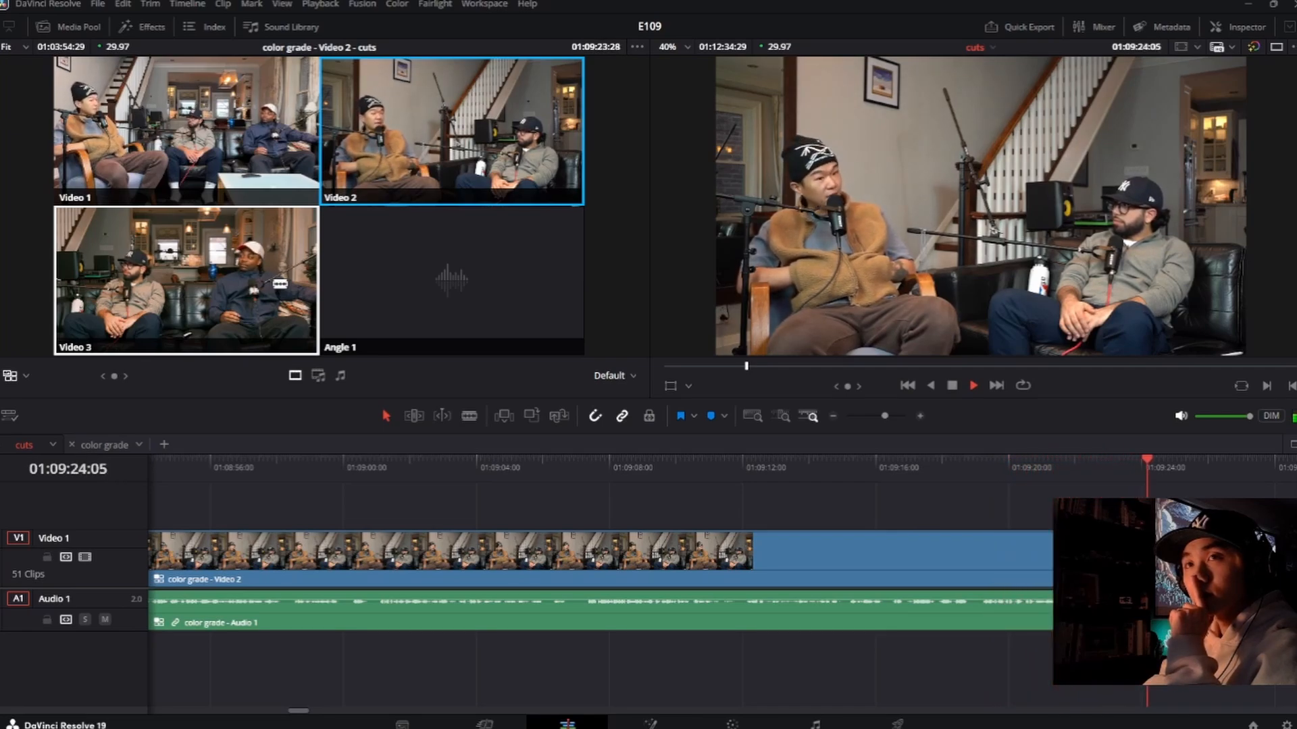
pyautogui.press('3')
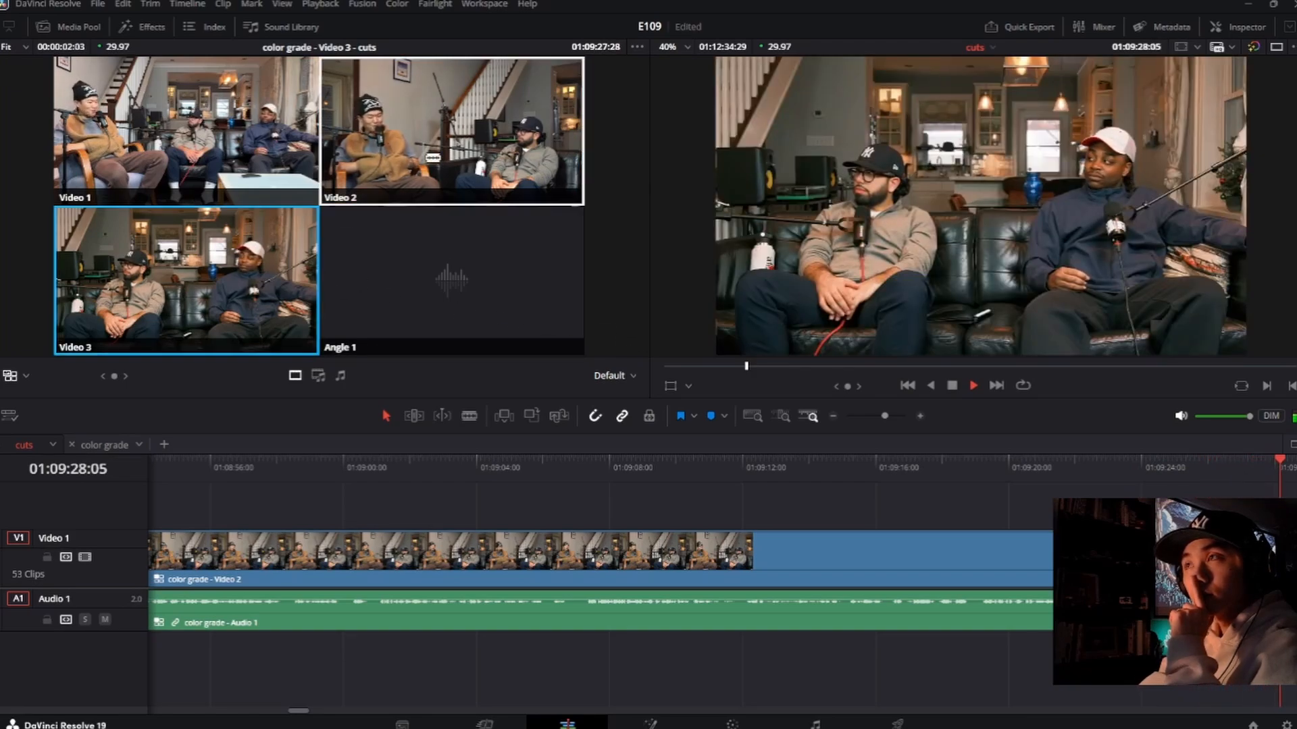
pyautogui.click(433, 183)
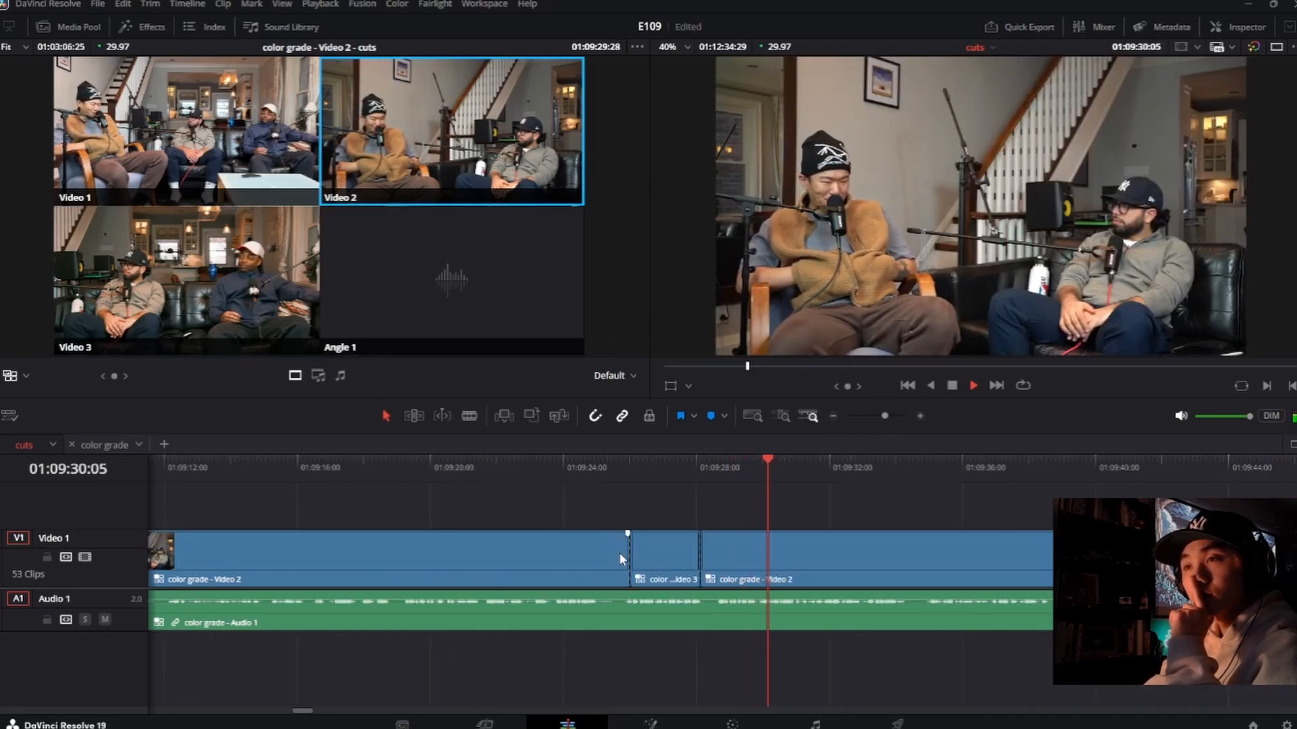
pyautogui.moveTo(629, 555); pyautogui.dragTo(616, 556)
pyautogui.click(565, 465)
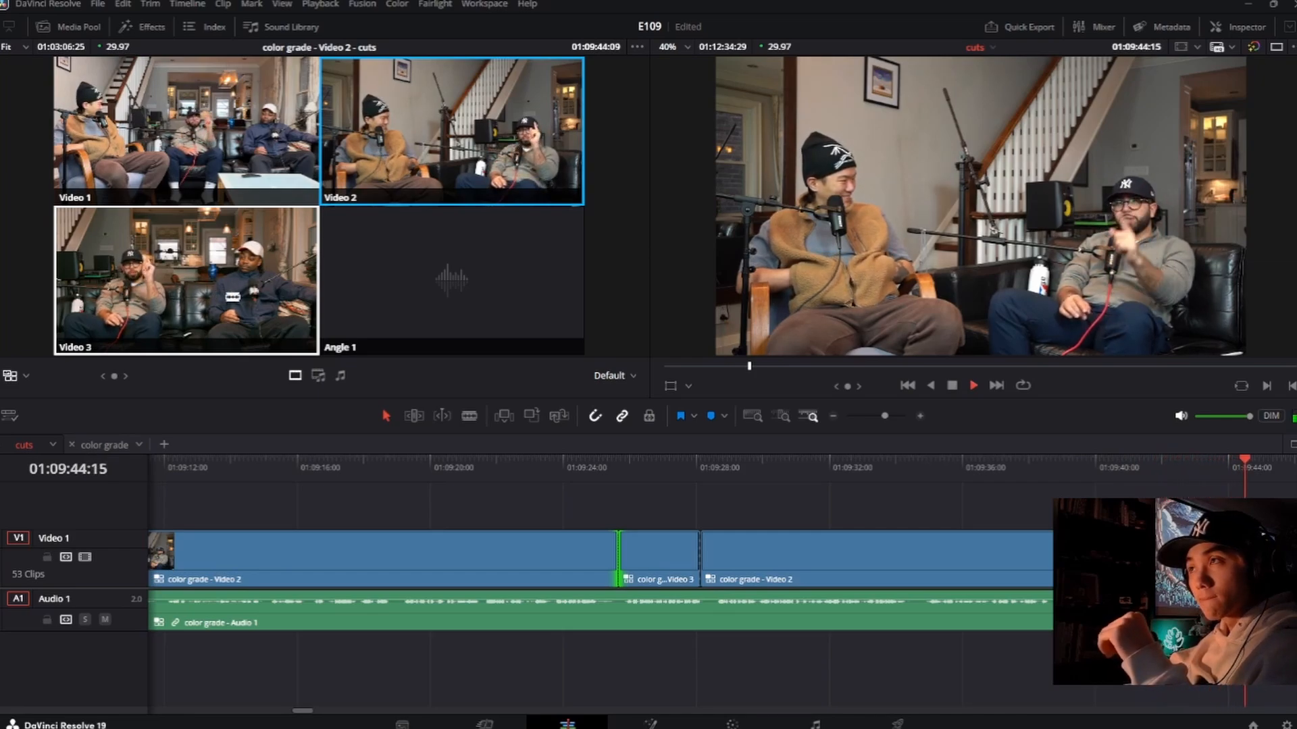
# Step: Switch live to Video 3 at about 01:09:46:08, roll that cut earlier to about 01:09:43:06, and replay the transition
pyautogui.press('3')
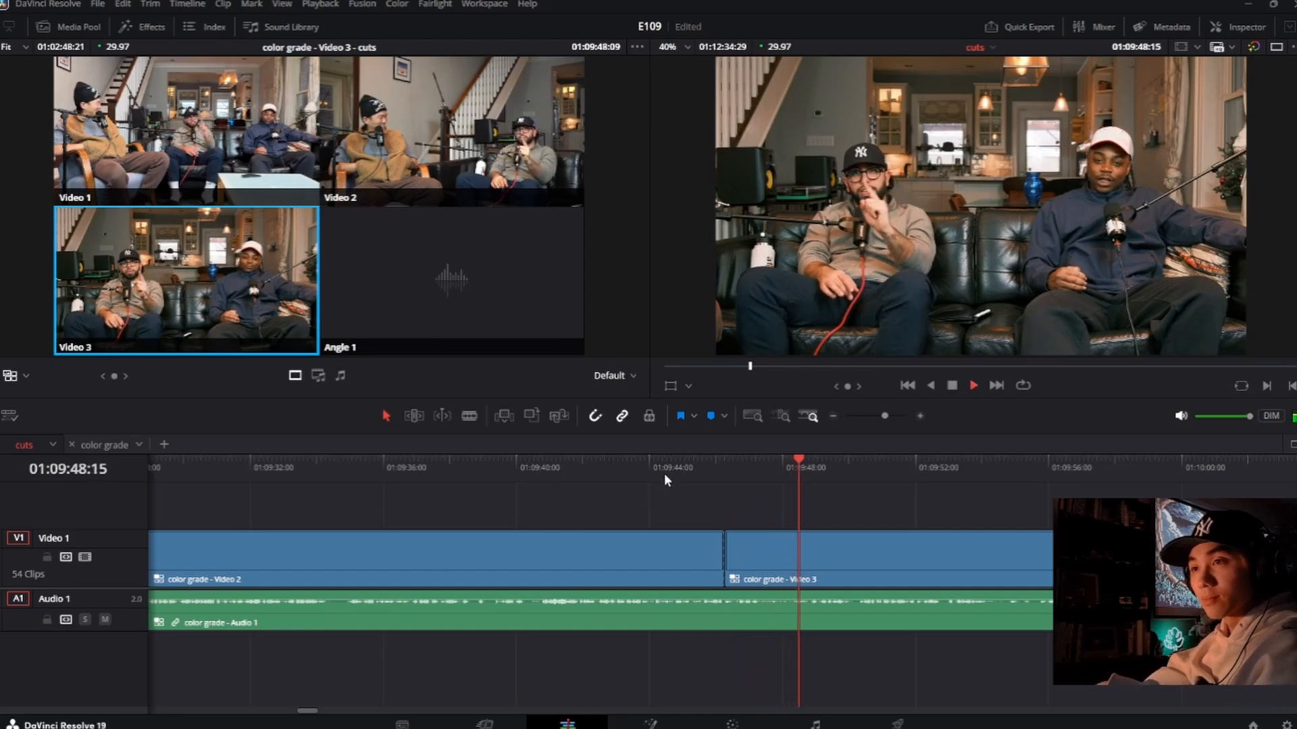
pyautogui.moveTo(724, 544); pyautogui.dragTo(617, 547)
pyautogui.click(491, 467)
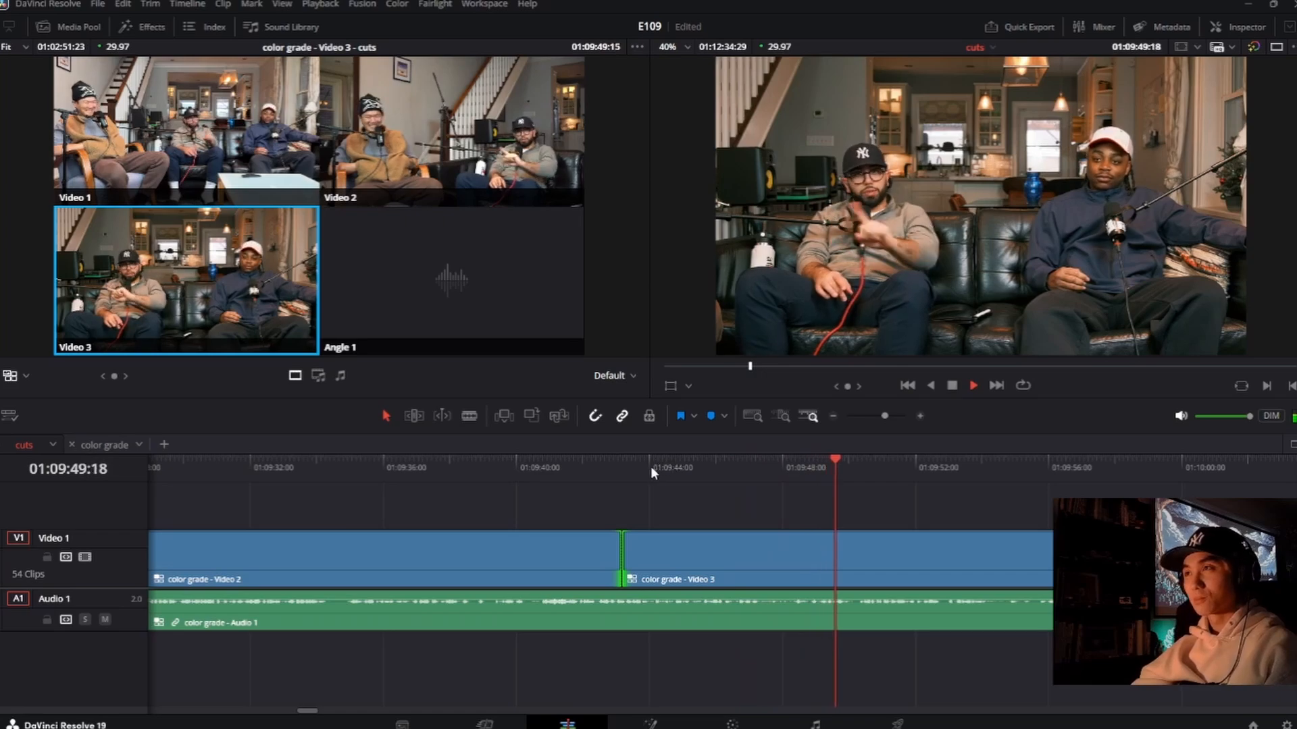
# Step: Add a green marker on the cut to Video 3 at 01:09:43:06 and return the playhead to it
pyautogui.click(630, 466)
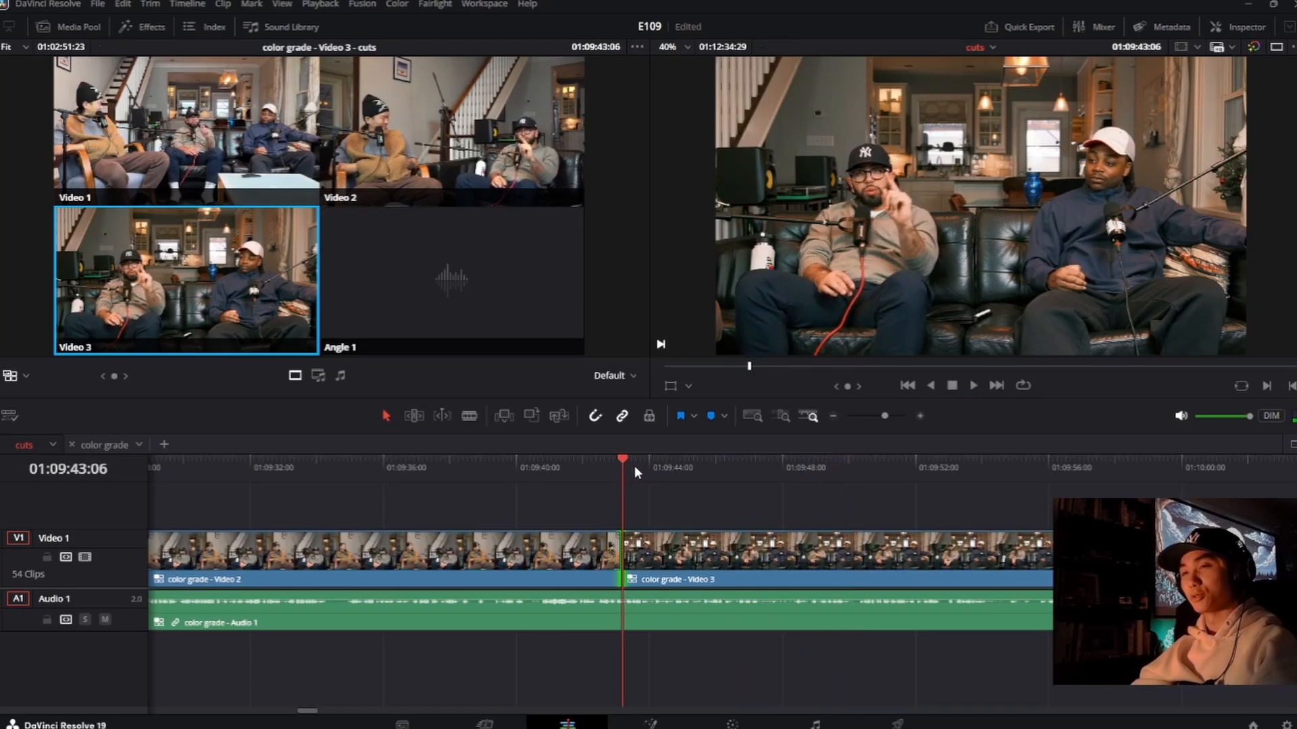
pyautogui.click(662, 462)
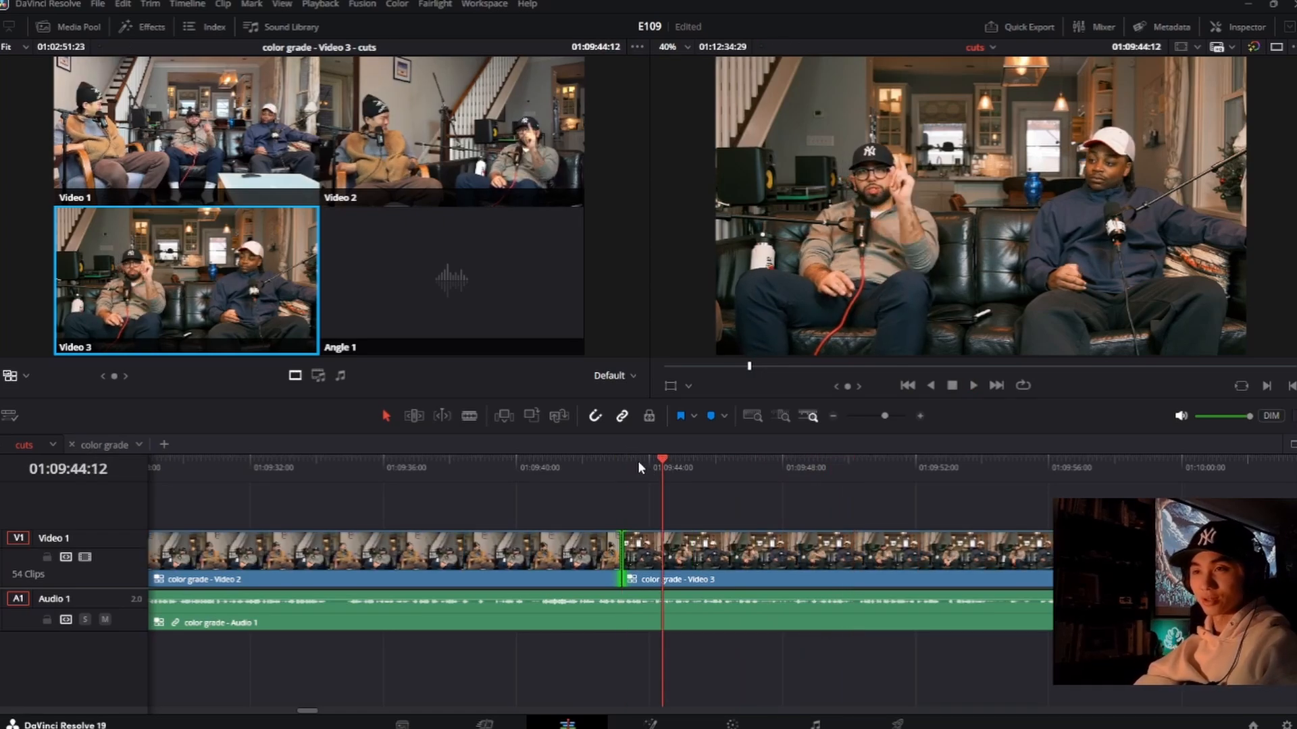
pyautogui.click(638, 463)
pyautogui.click(631, 463)
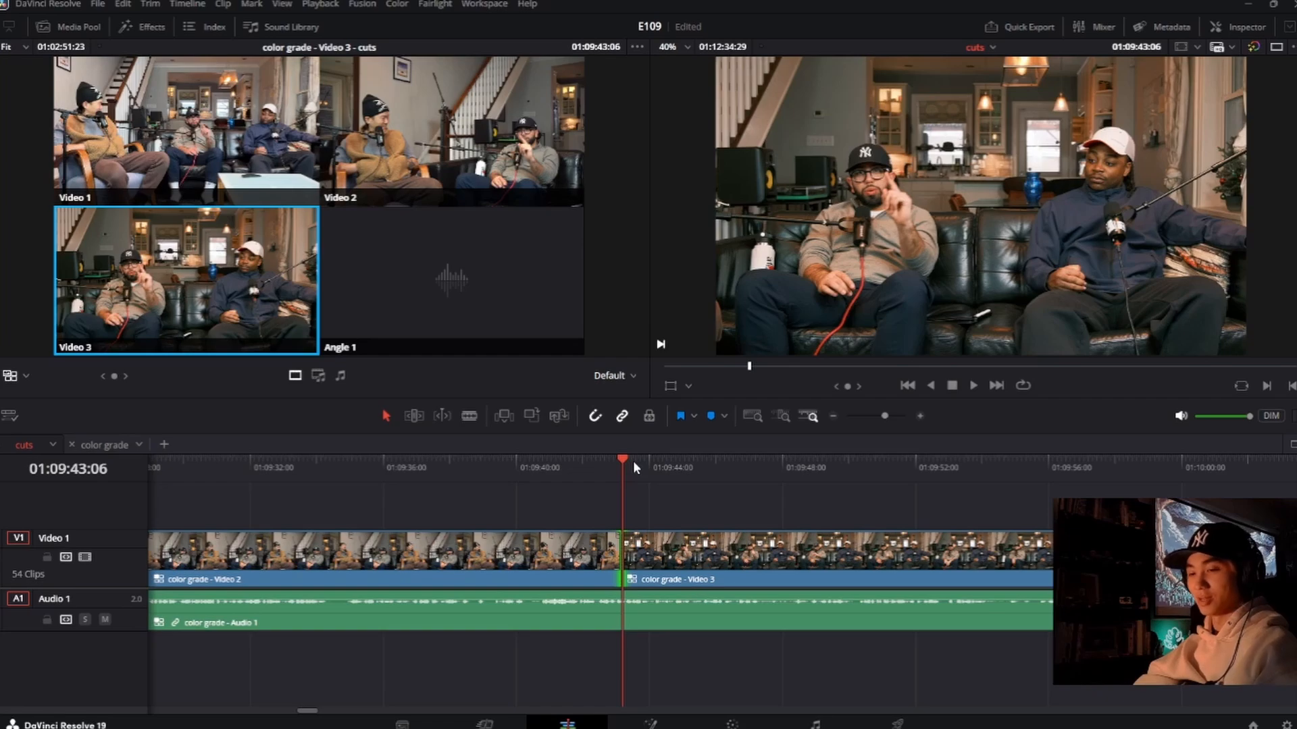
pyautogui.press('m')
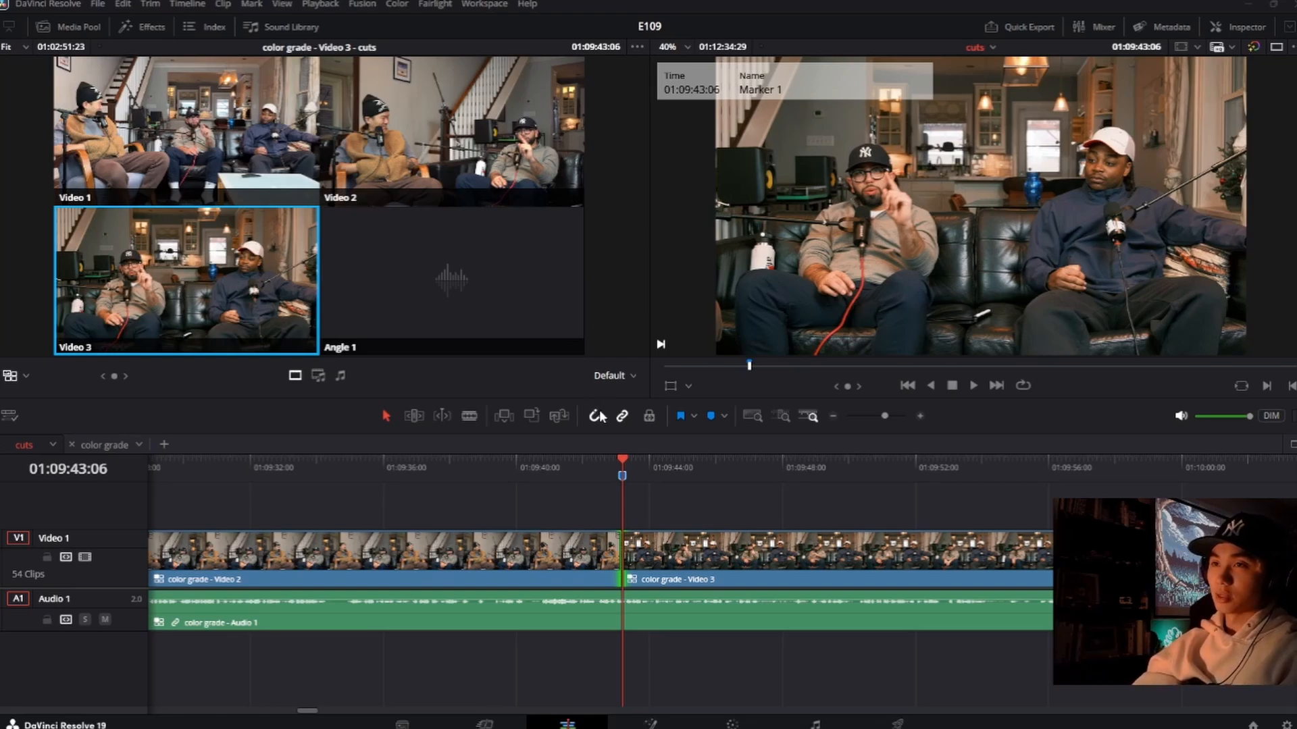
pyautogui.press('g')
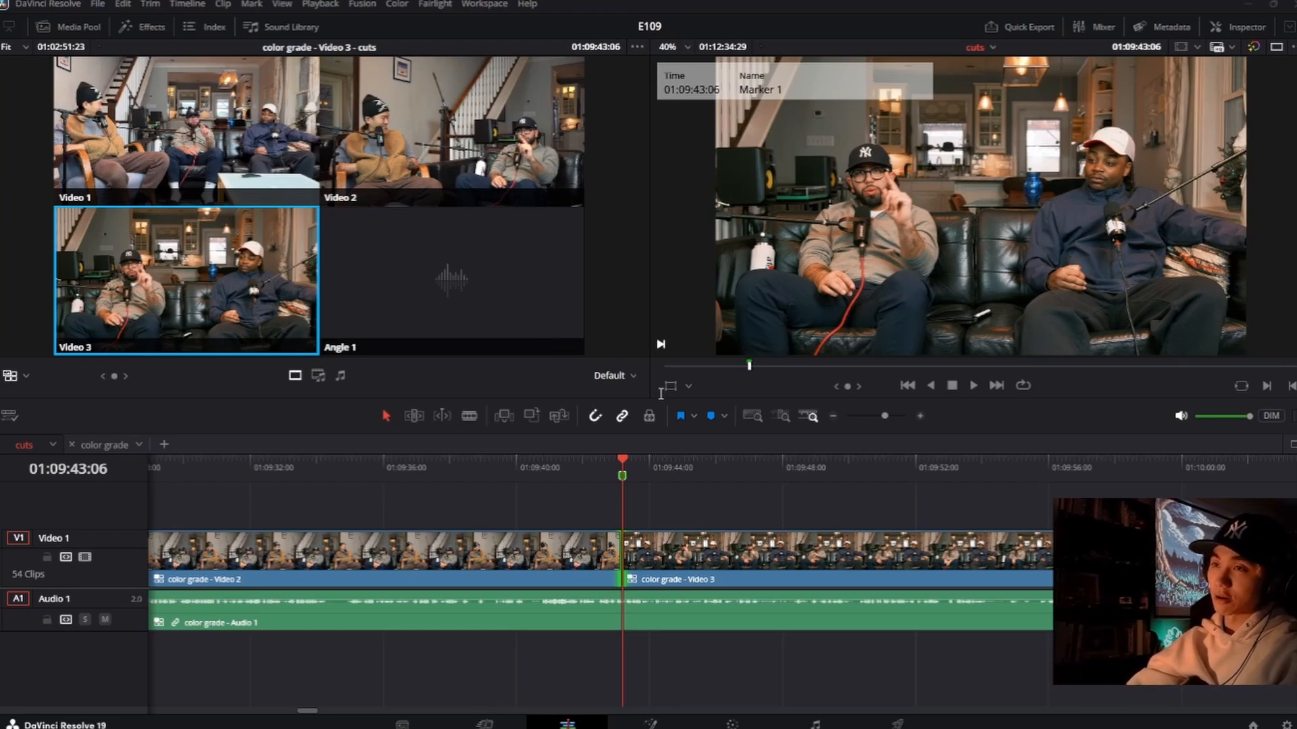
pyautogui.click(640, 468)
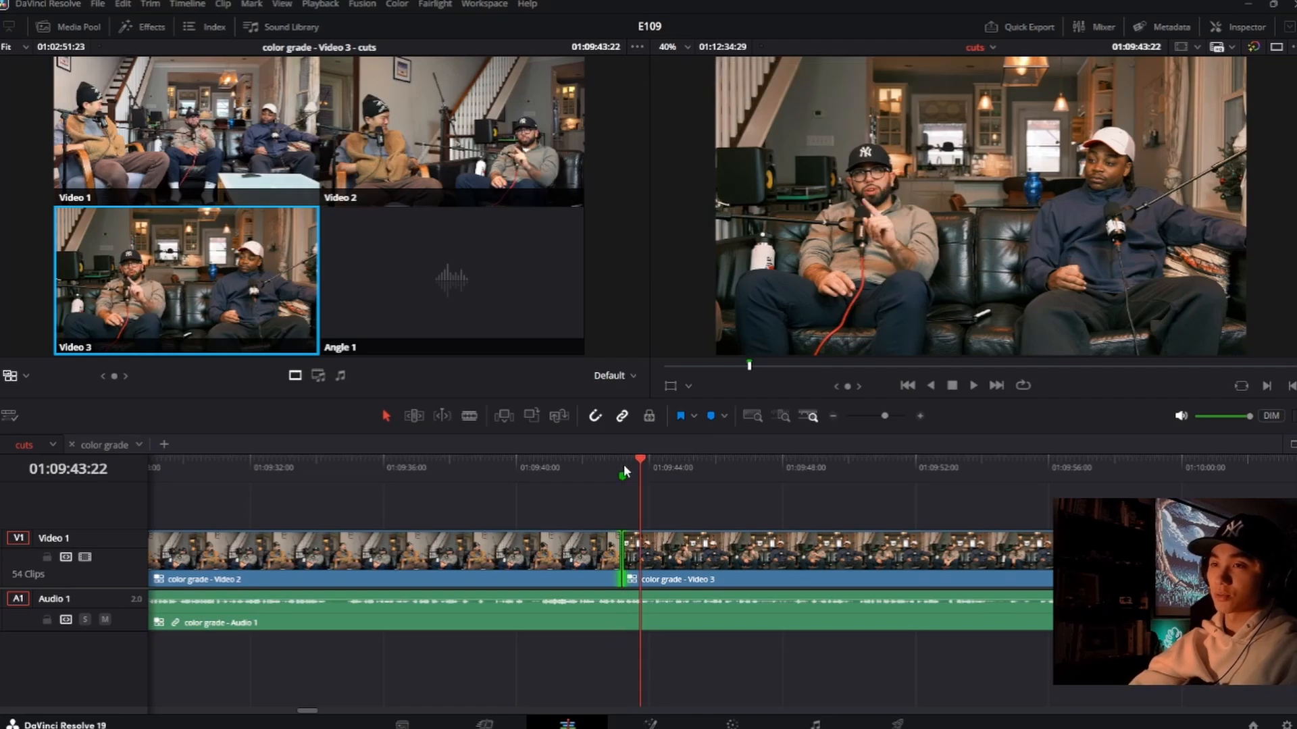
pyautogui.click(623, 476)
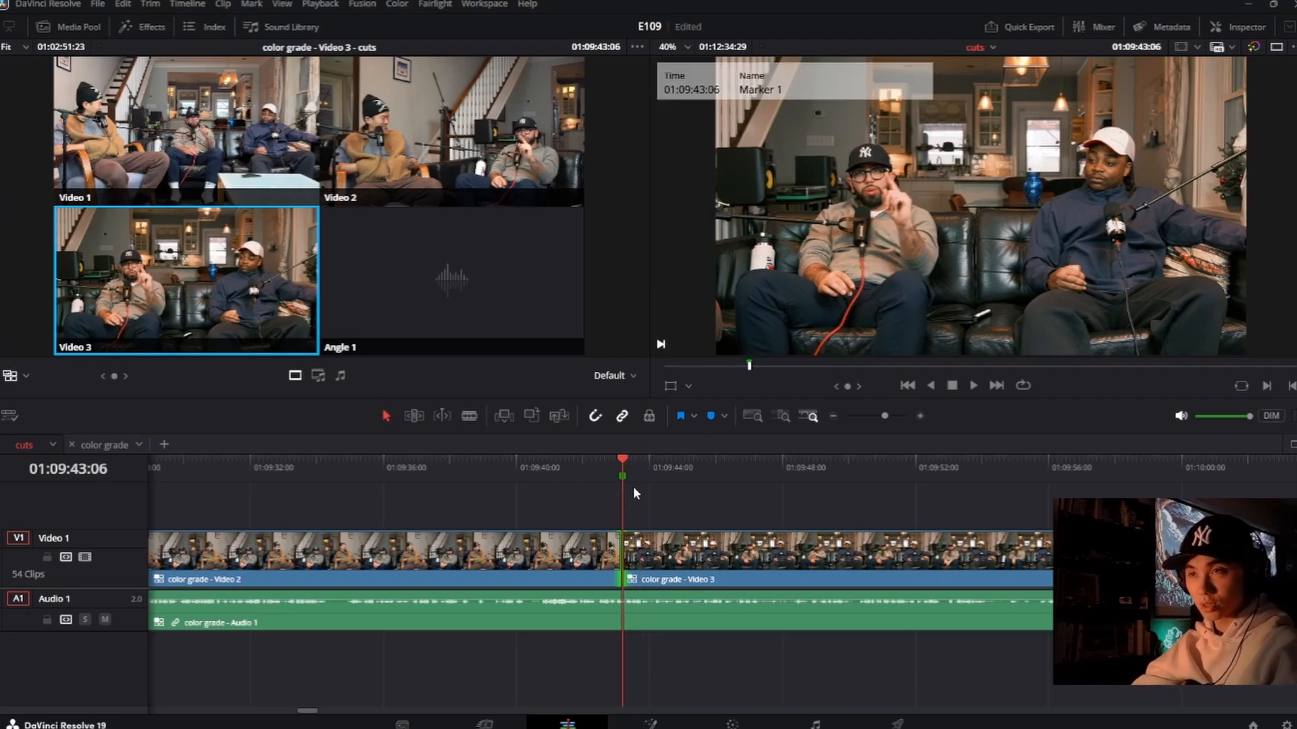
# Step: Play on through the Video 3 shot and add green markers at 01:09:53:21 and 01:09:55:07, noting 0 on the second
pyautogui.press('space')
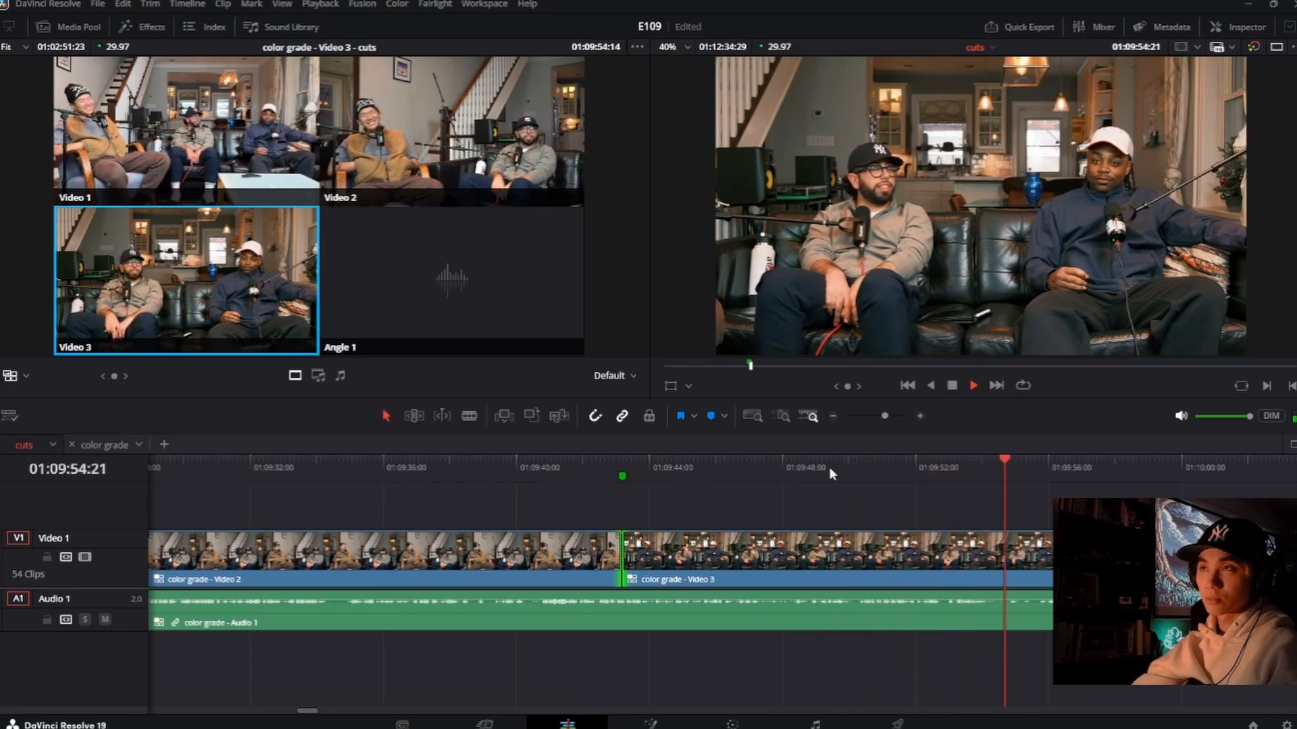
pyautogui.press('space')
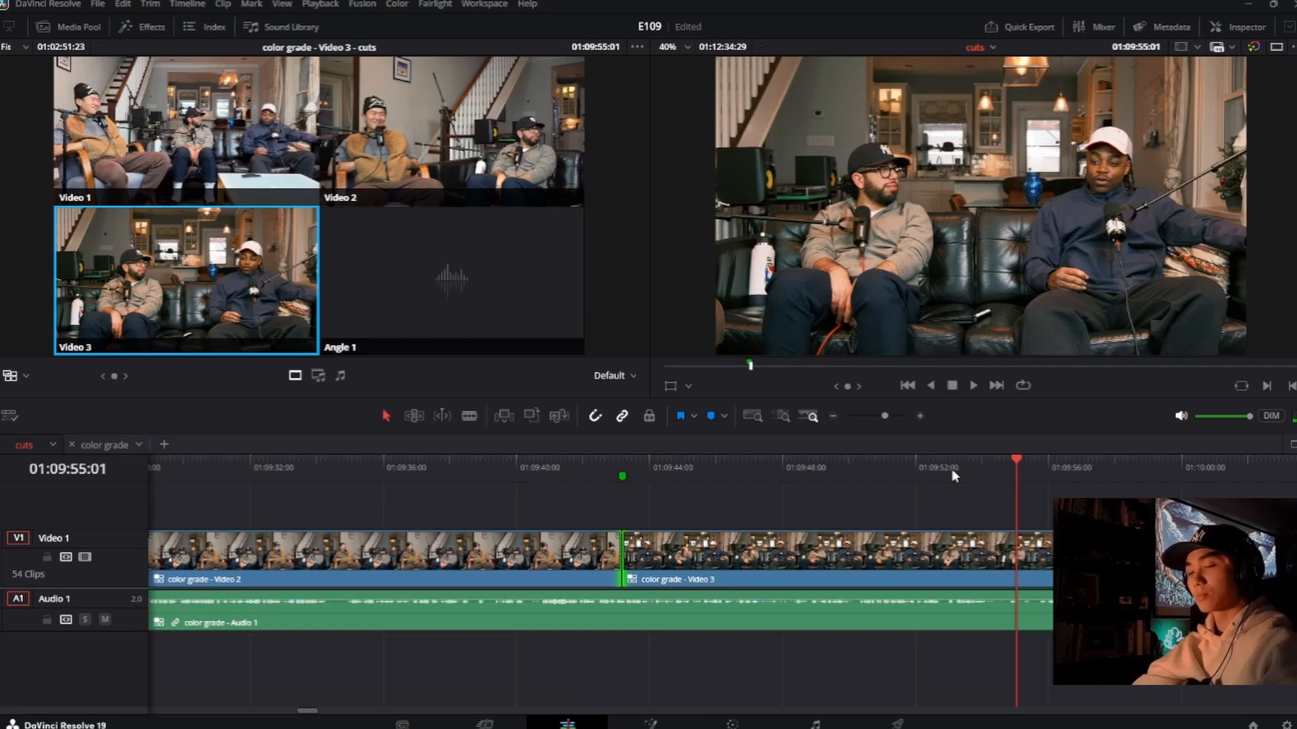
pyautogui.moveTo(1015, 462); pyautogui.dragTo(974, 472)
pyautogui.press('m')
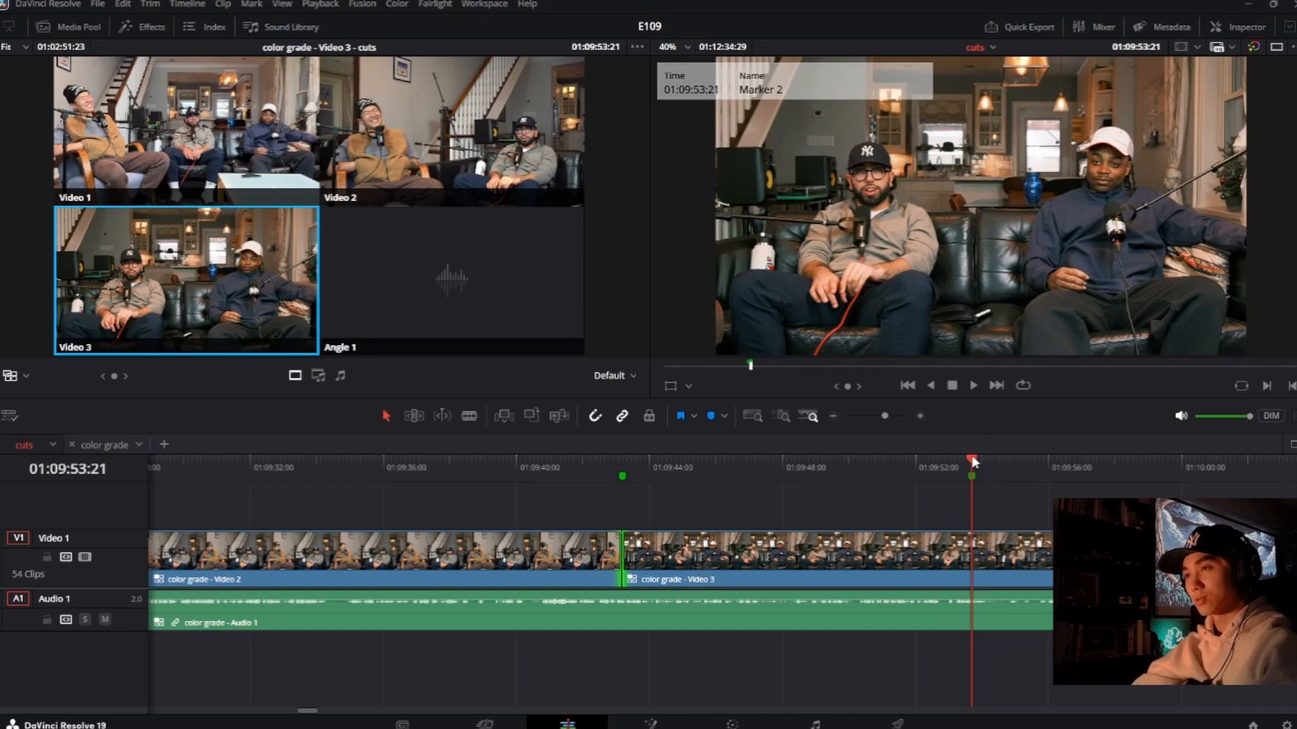
pyautogui.moveTo(974, 462); pyautogui.dragTo(995, 459)
pyautogui.press('space')
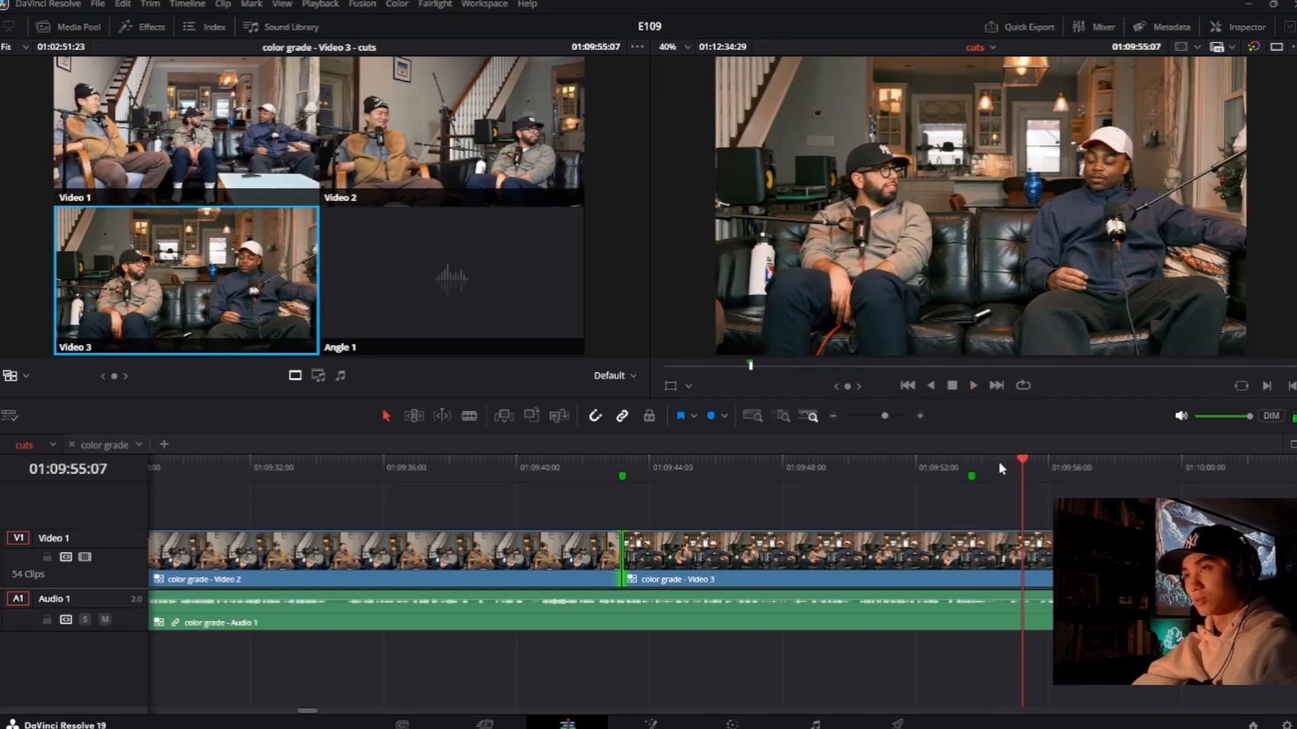
pyautogui.press('m')
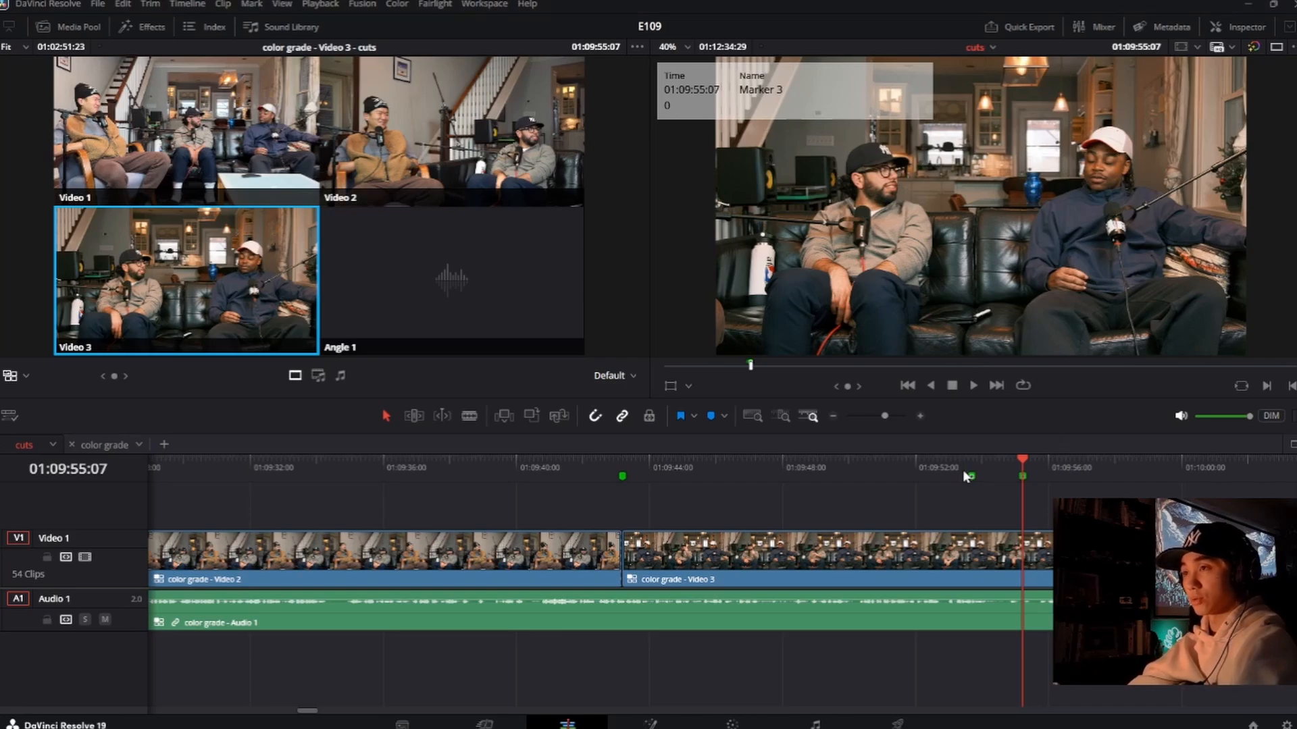
# Step: Replay from the start of the Video 3 shot and move its first marker to 01:09:45:23
pyautogui.click(906, 466)
pyautogui.click(828, 464)
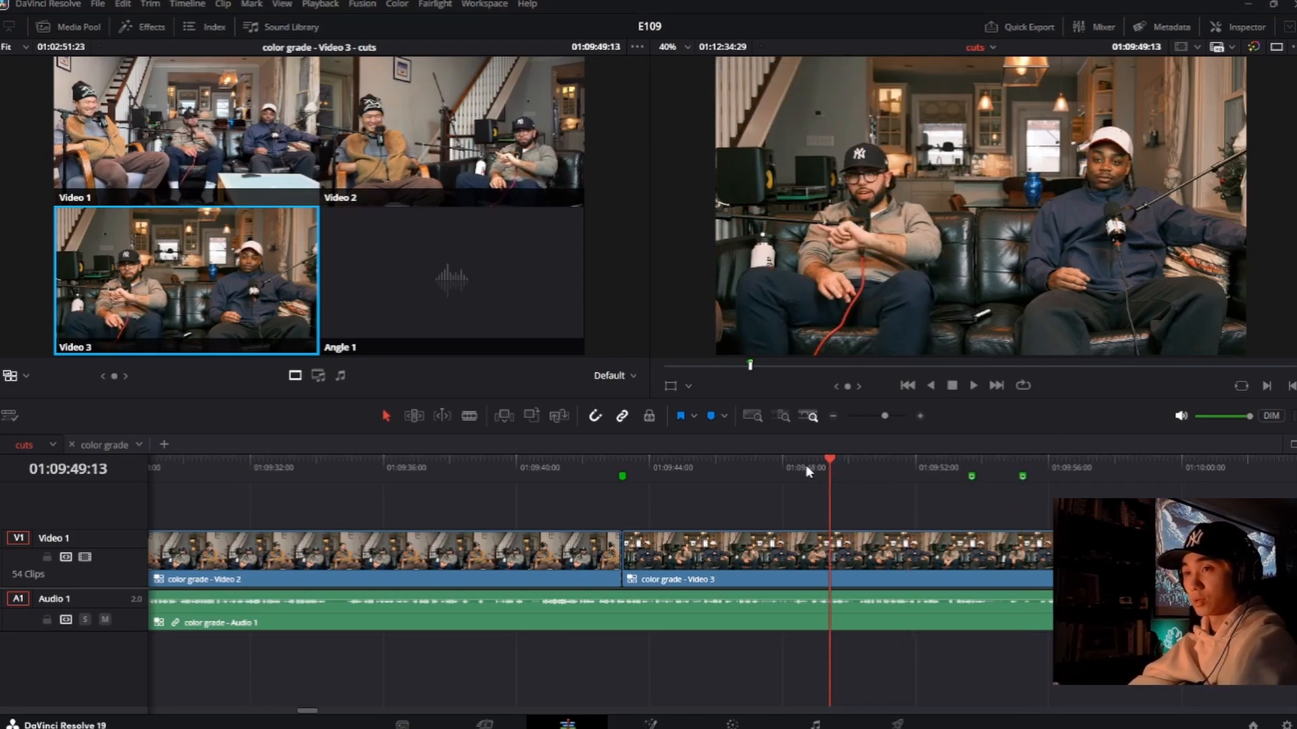
pyautogui.click(622, 471)
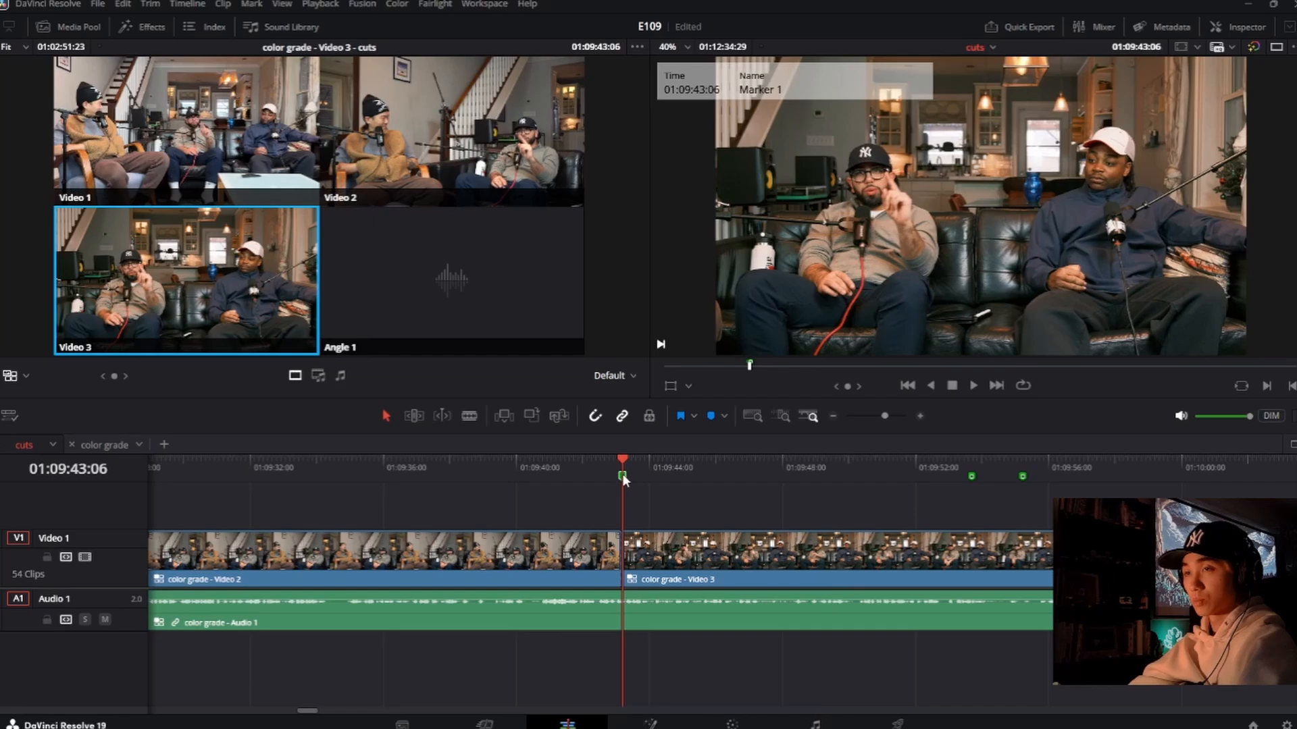
pyautogui.click(686, 463)
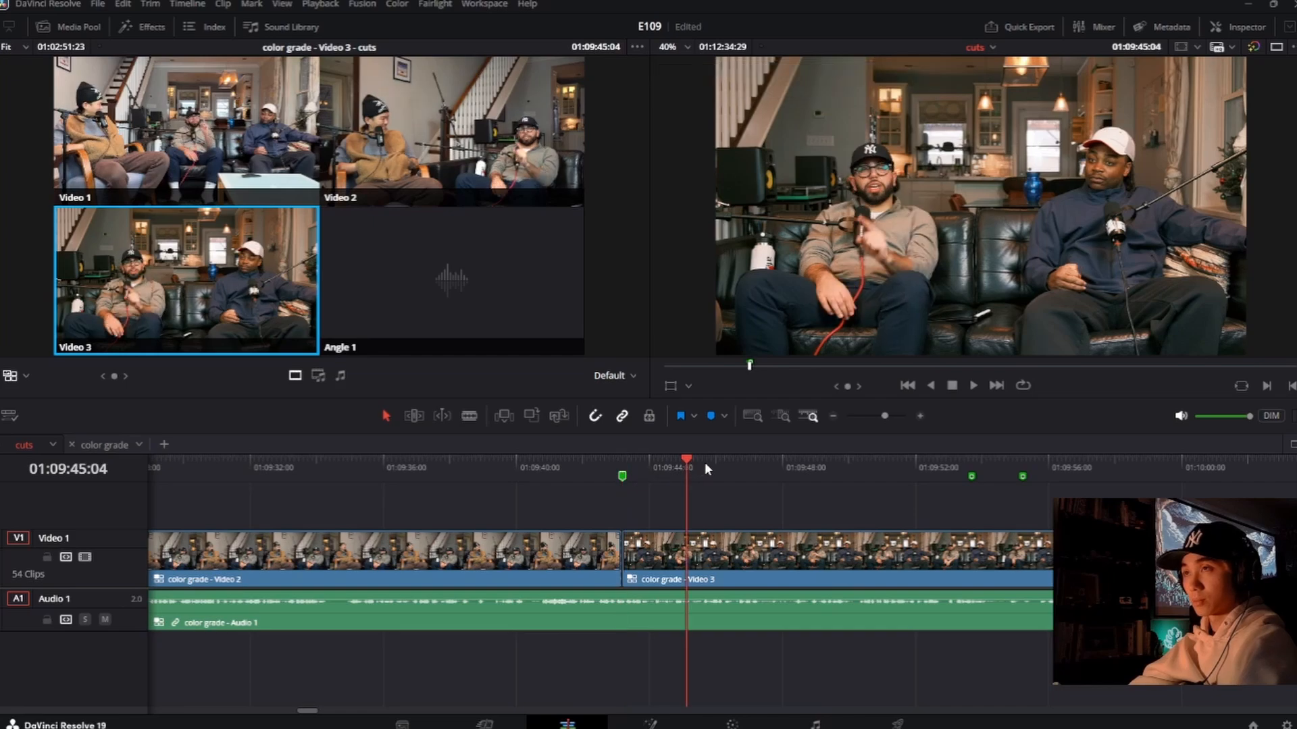
pyautogui.click(626, 464)
pyautogui.press('space')
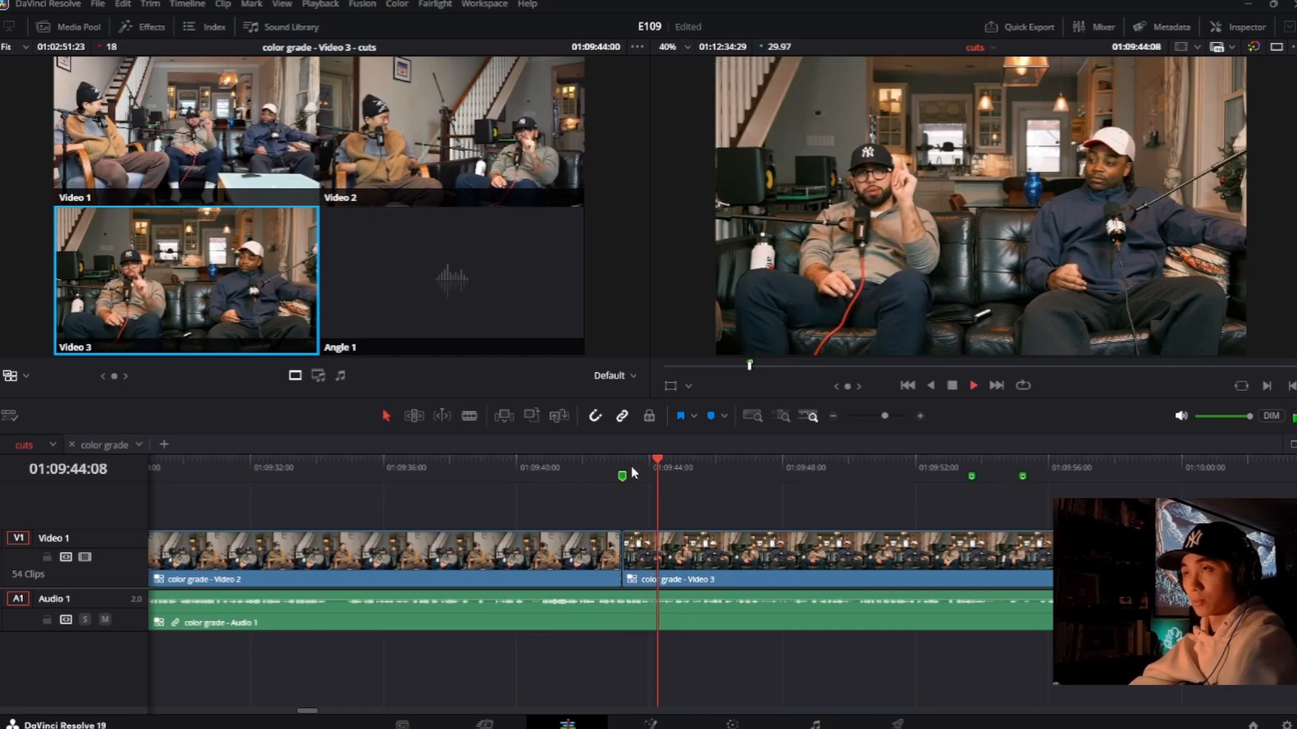
pyautogui.press('space')
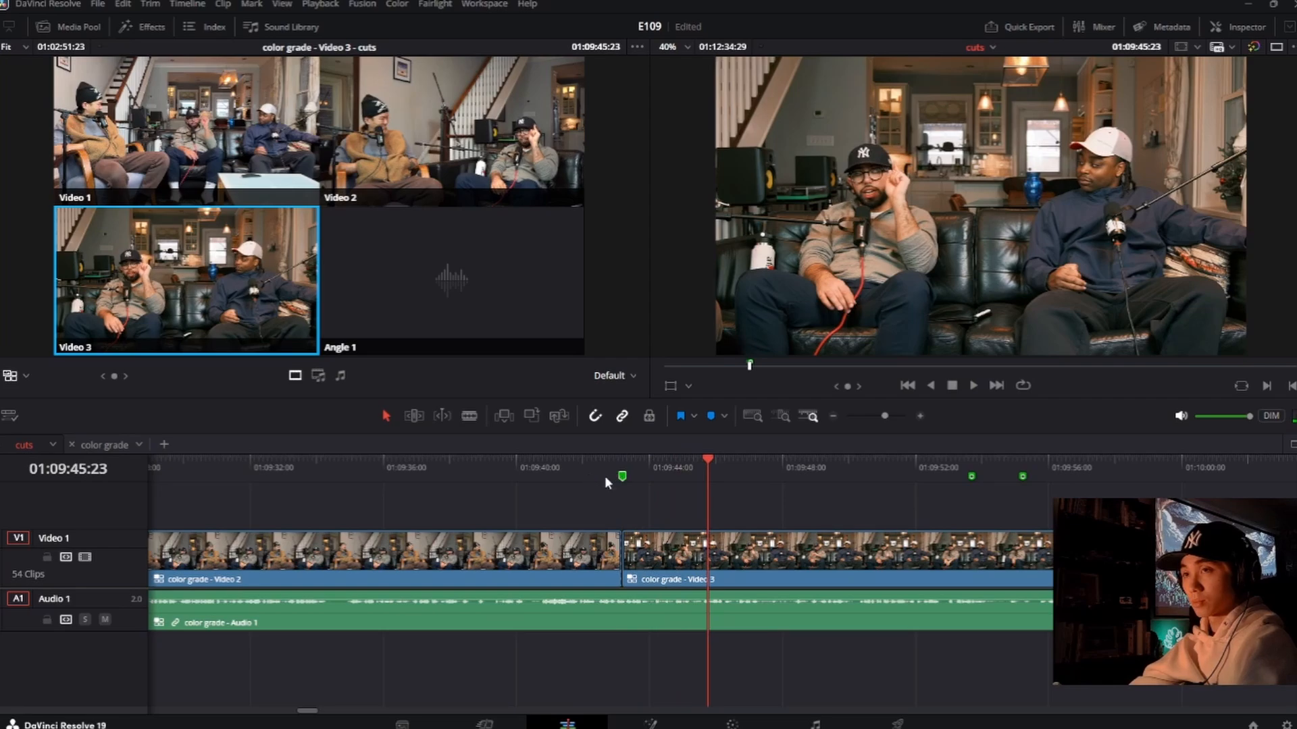
pyautogui.moveTo(656, 476); pyautogui.dragTo(706, 478)
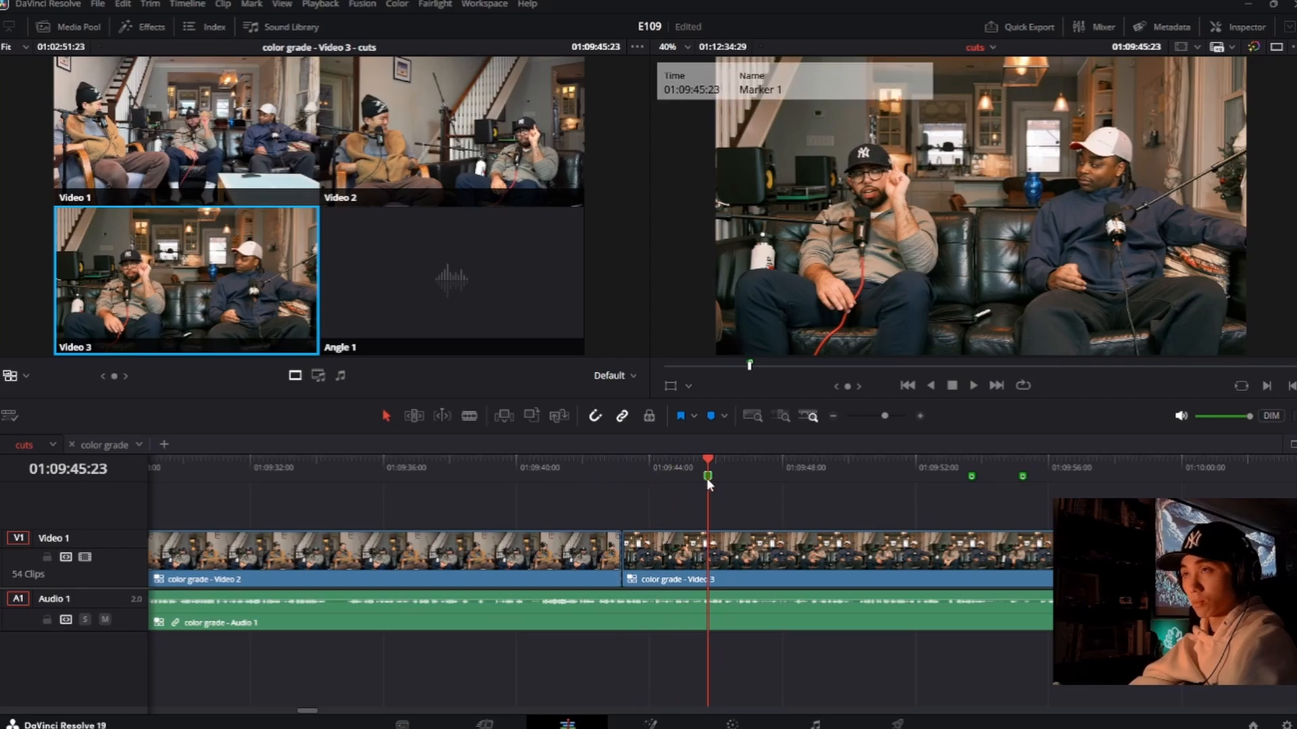
# Step: Replay the passage around the first marker several times and move that marker to 01:09:45:09
pyautogui.click(683, 456)
pyautogui.press('space')
pyautogui.press('space')
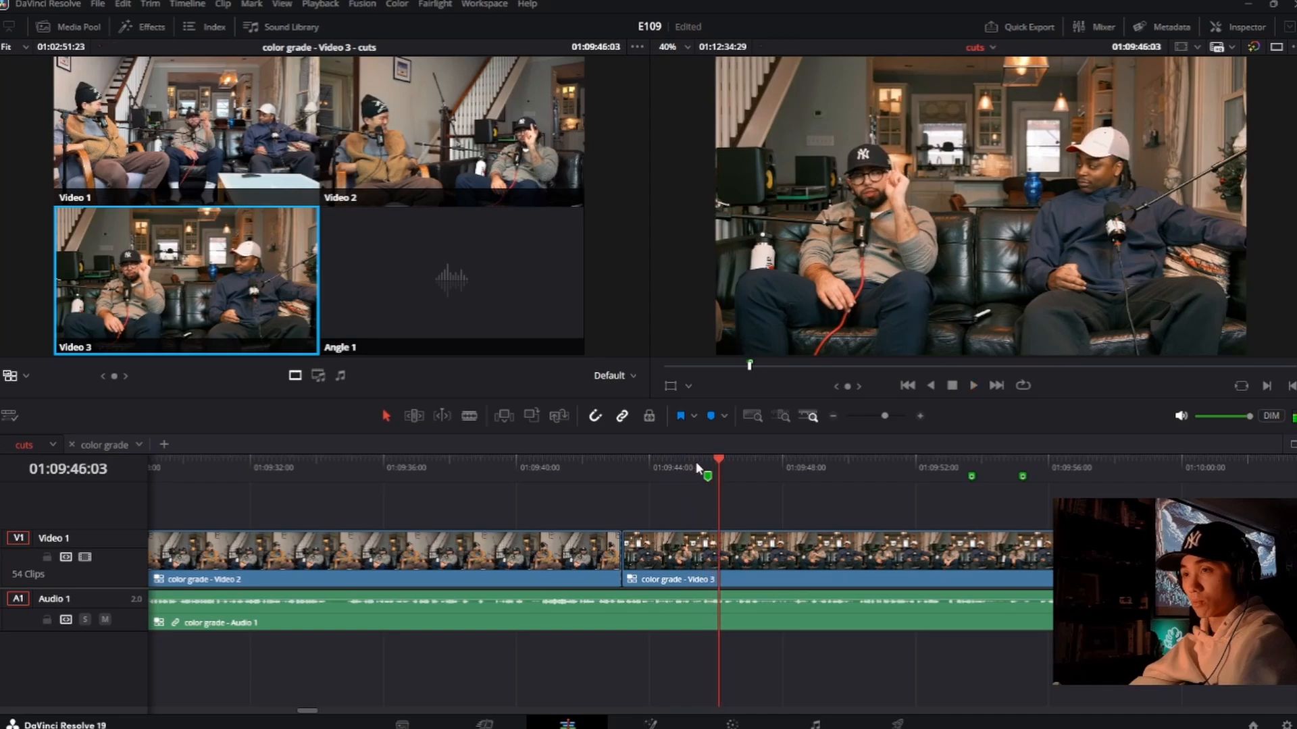
pyautogui.click(709, 460)
pyautogui.press('space')
pyautogui.press('space')
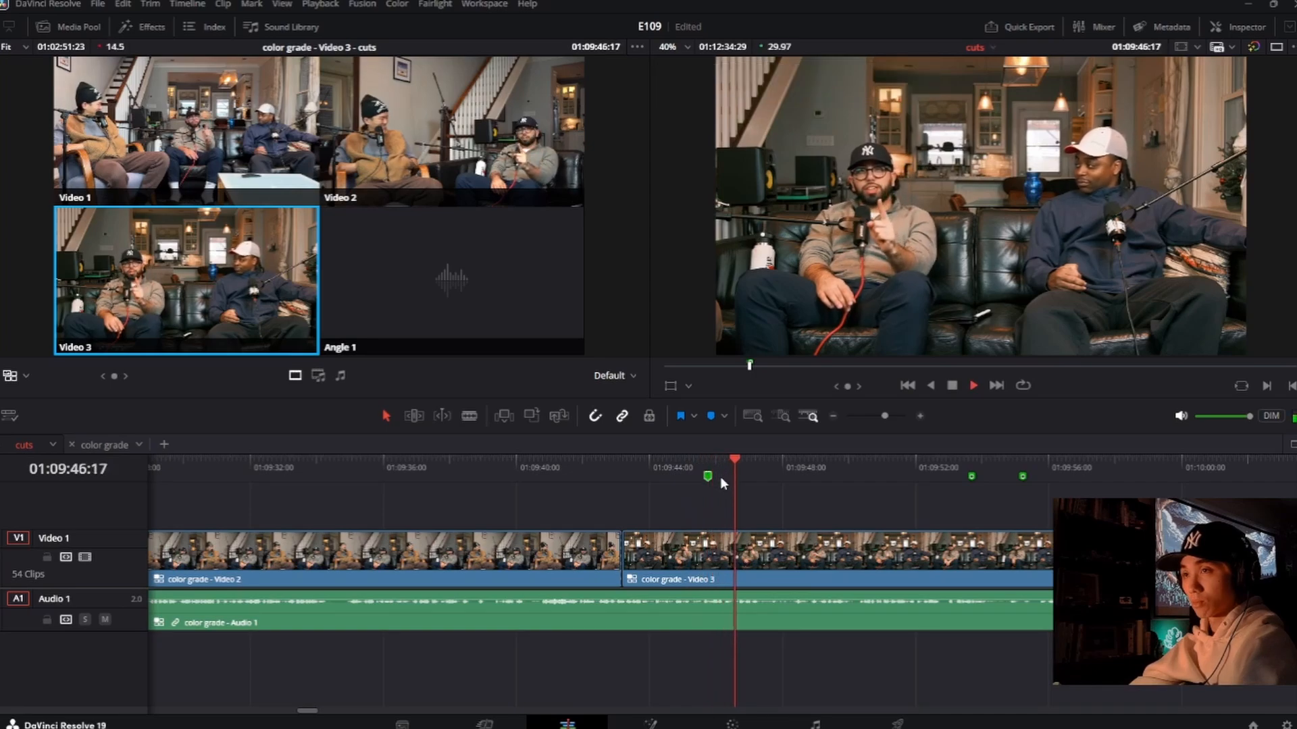
pyautogui.click(696, 465)
pyautogui.press('space')
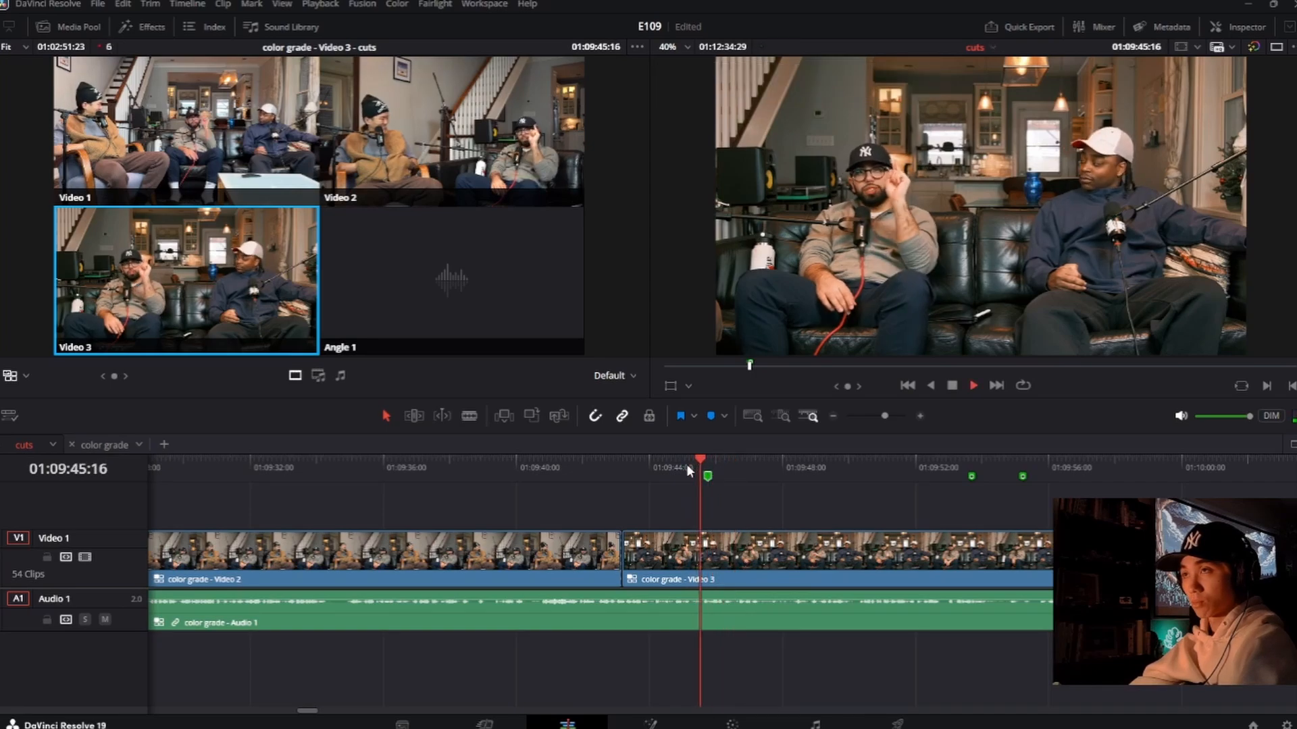
pyautogui.click(667, 465)
pyautogui.press('space')
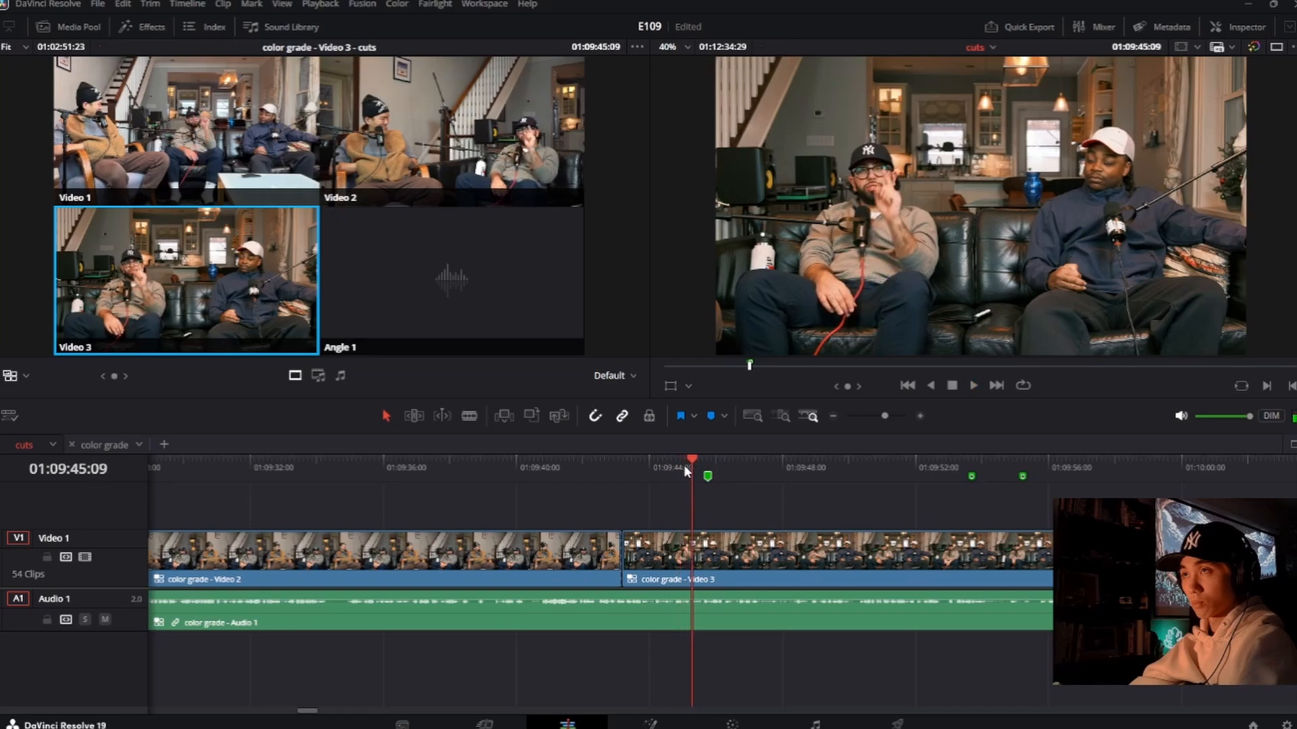
pyautogui.moveTo(707, 477); pyautogui.dragTo(693, 477)
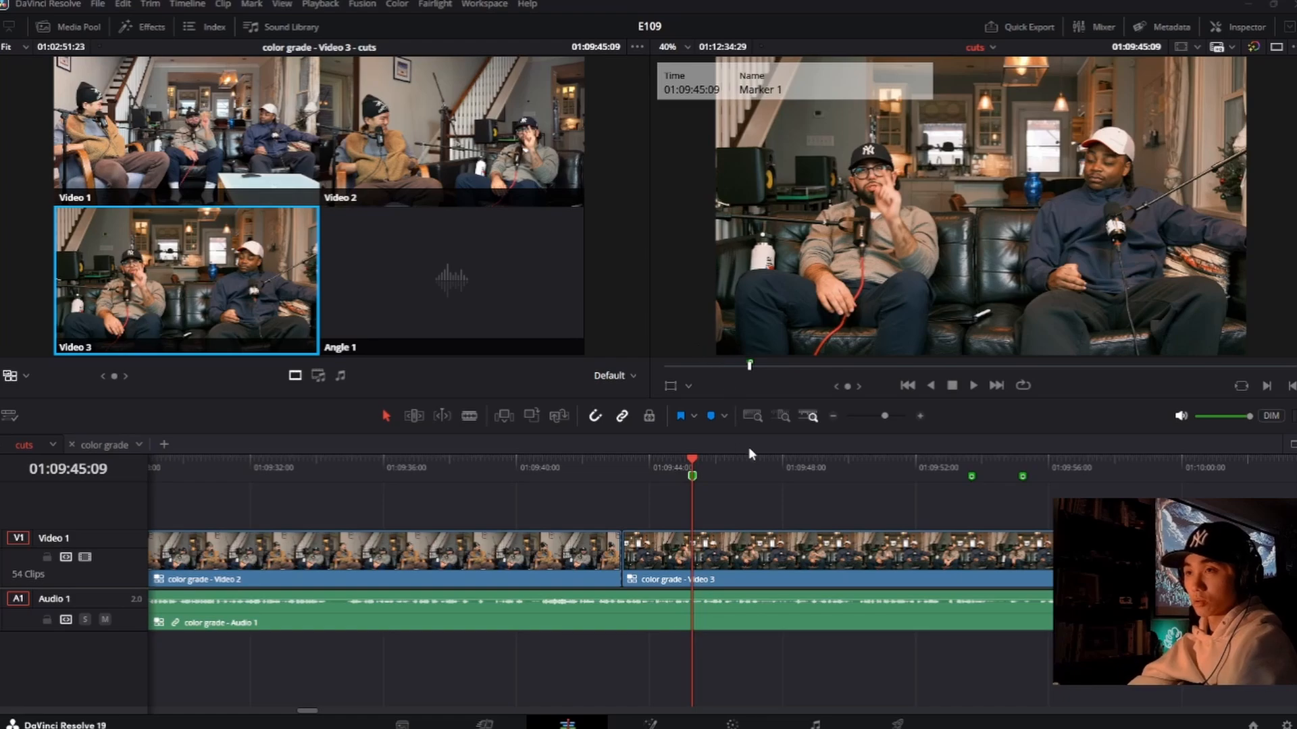
# Step: Add a green marker at 01:09:46:00 with the note 100, and note 0 on the marker at 01:09:45:09
pyautogui.press('space')
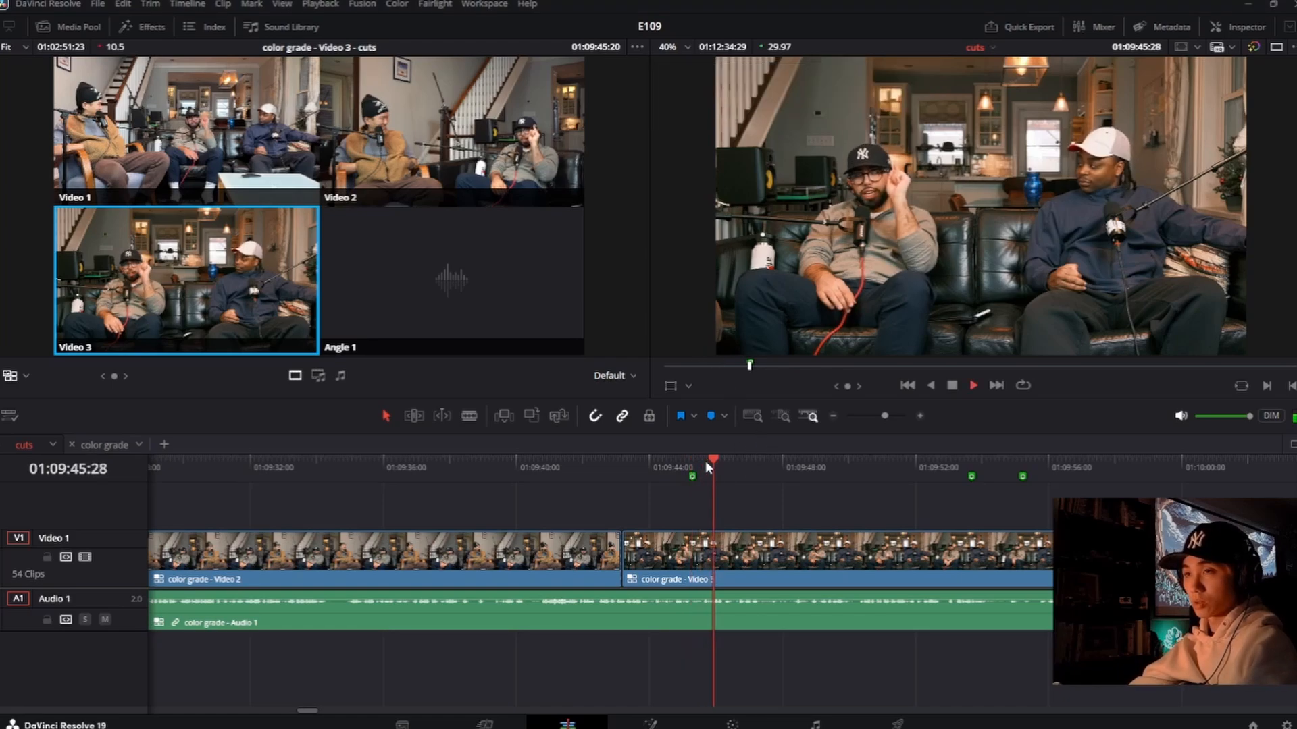
pyautogui.press('m')
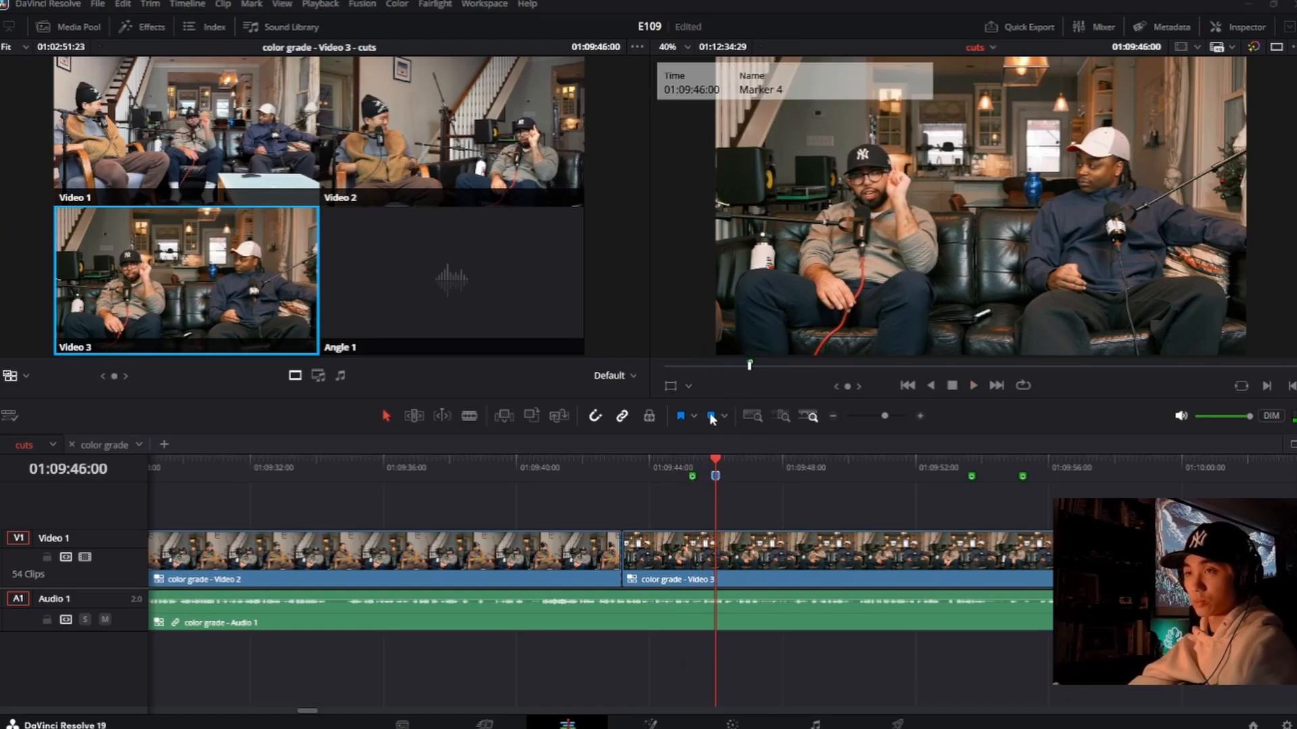
pyautogui.click(659, 411)
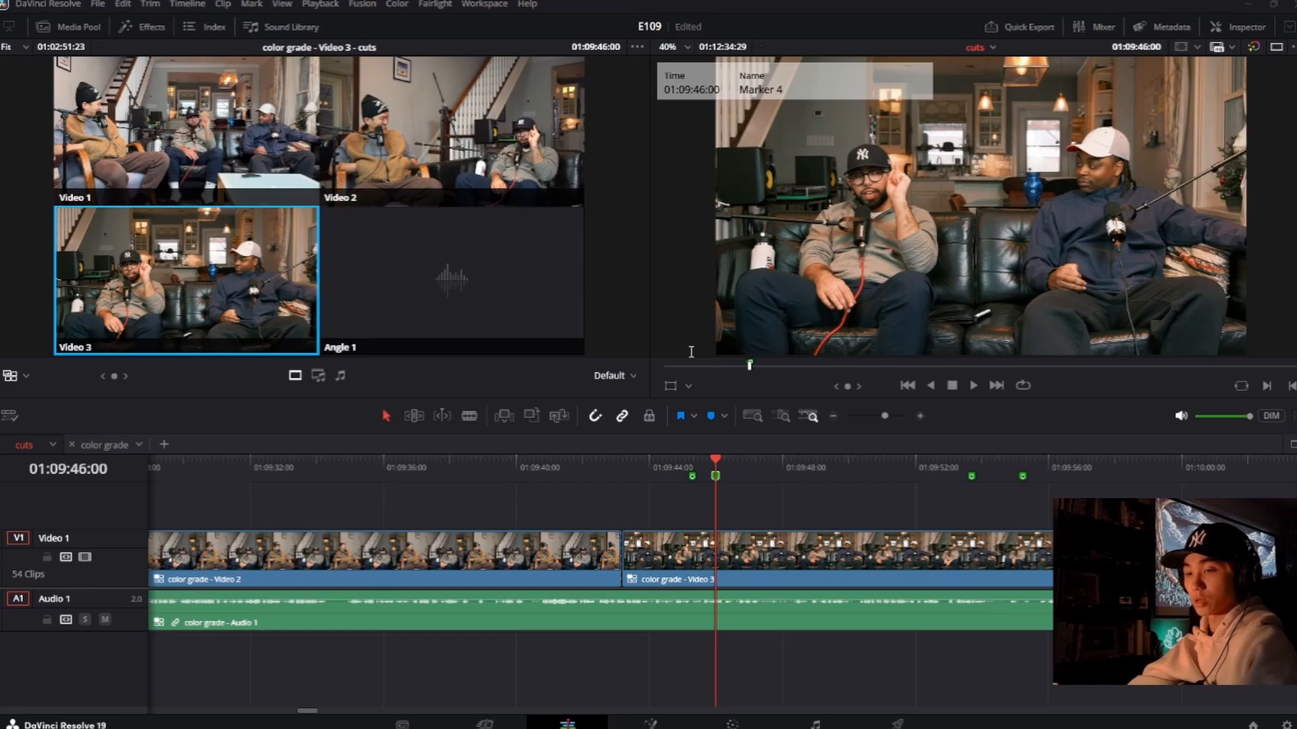
pyautogui.click(790, 453)
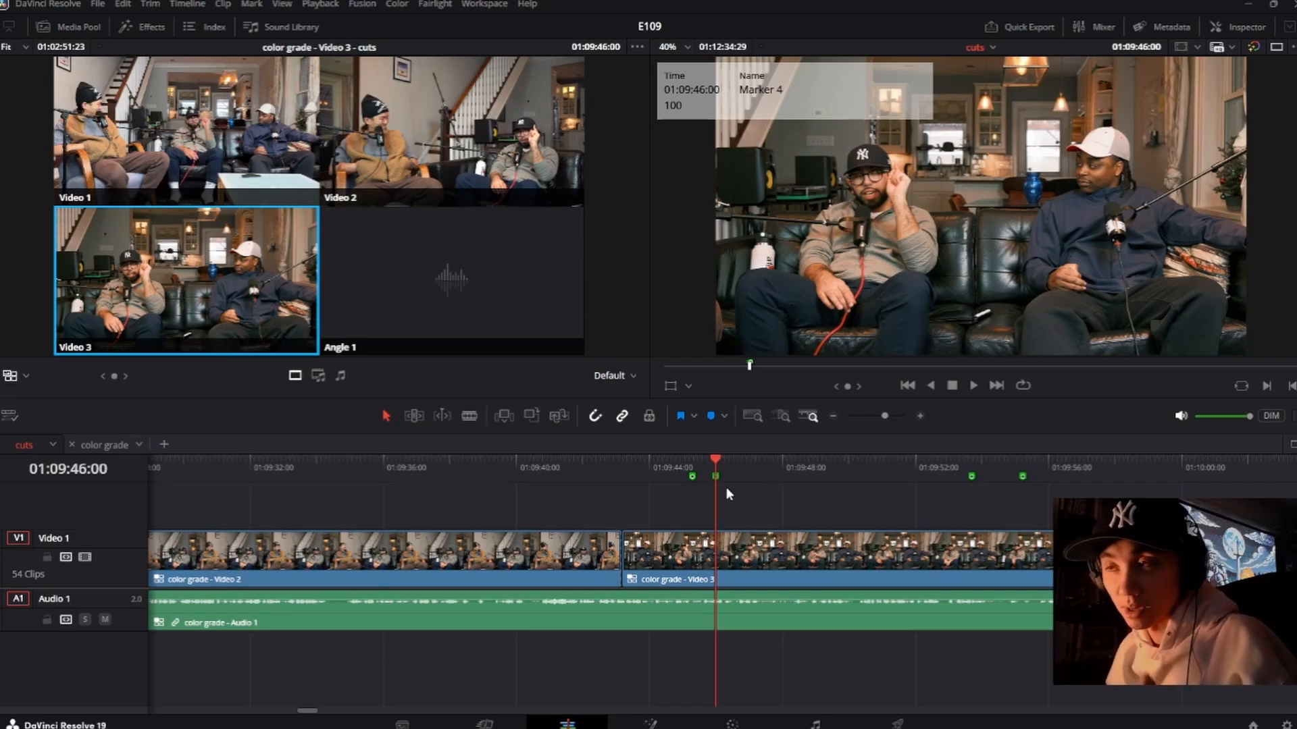
pyautogui.click(692, 460)
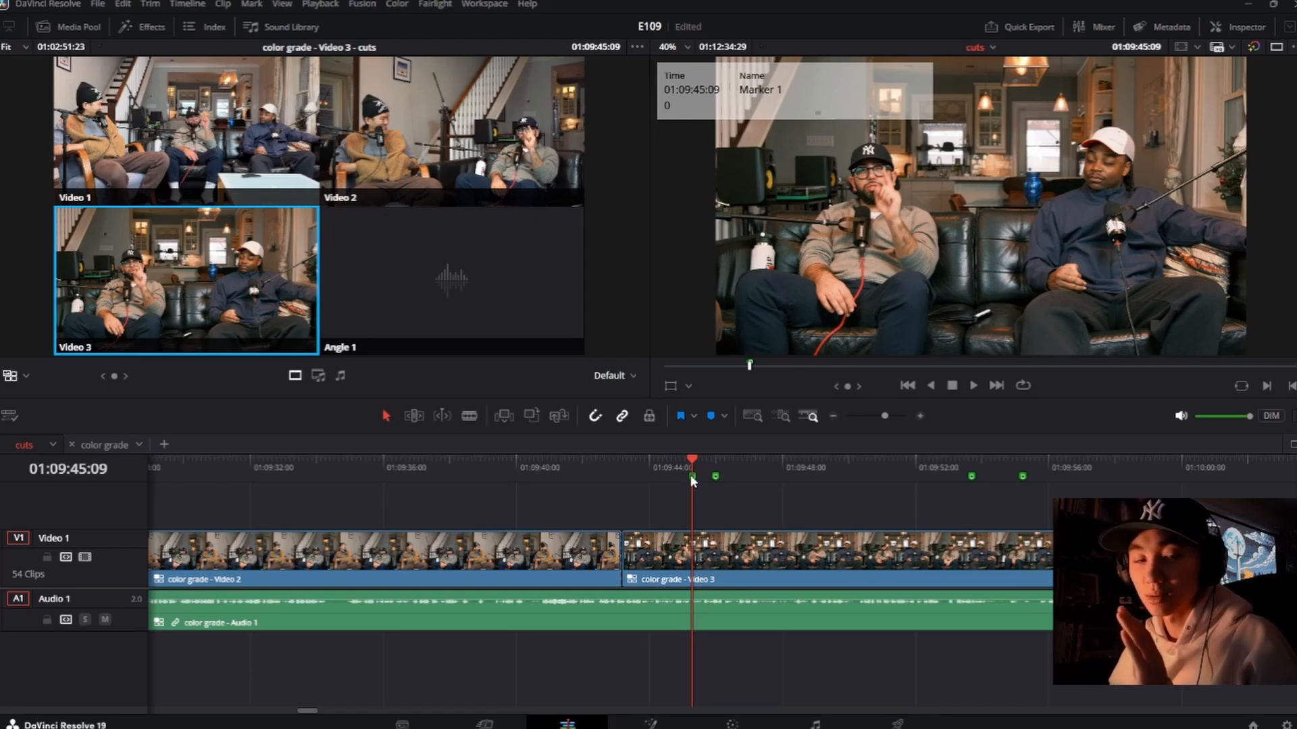
# Step: Compare the frames at the 01:09:45:09 and 01:09:46:00 markers, and play the shot from there to about 01:09:50:05
pyautogui.click(715, 476)
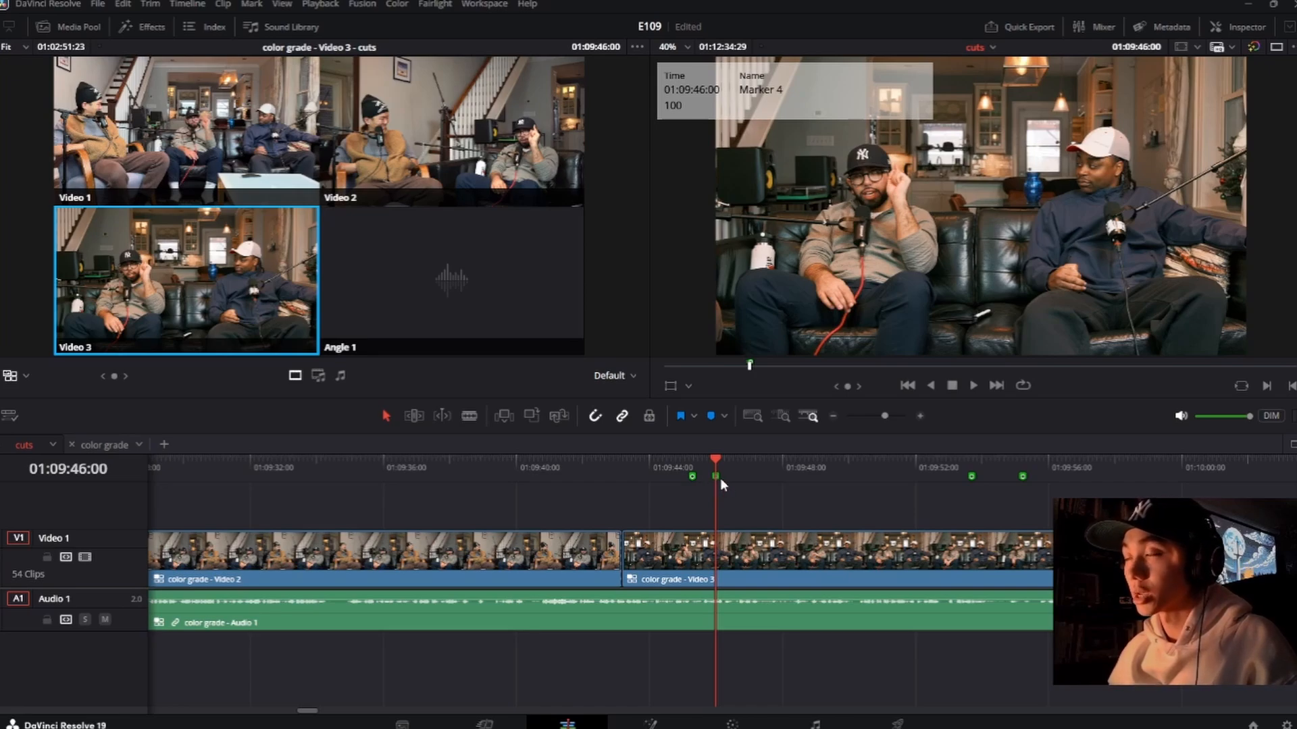
pyautogui.click(691, 460)
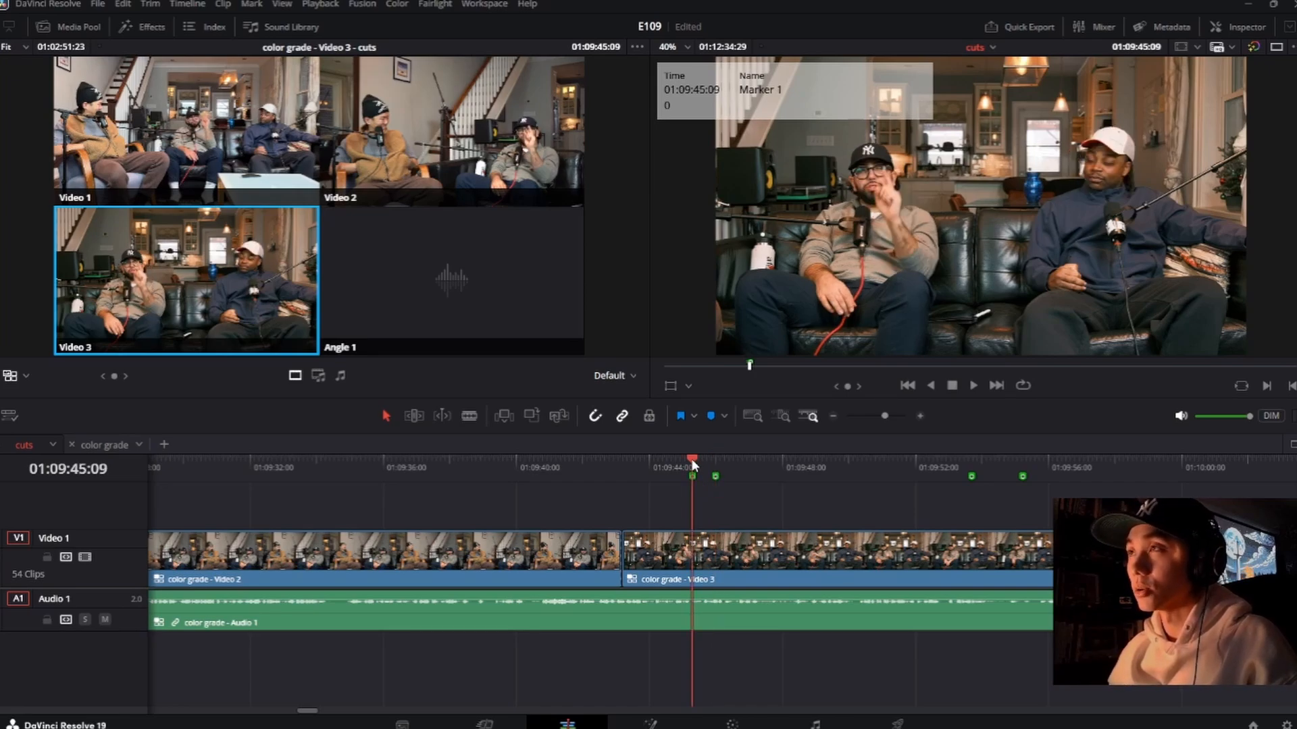
pyautogui.click(710, 459)
pyautogui.click(691, 458)
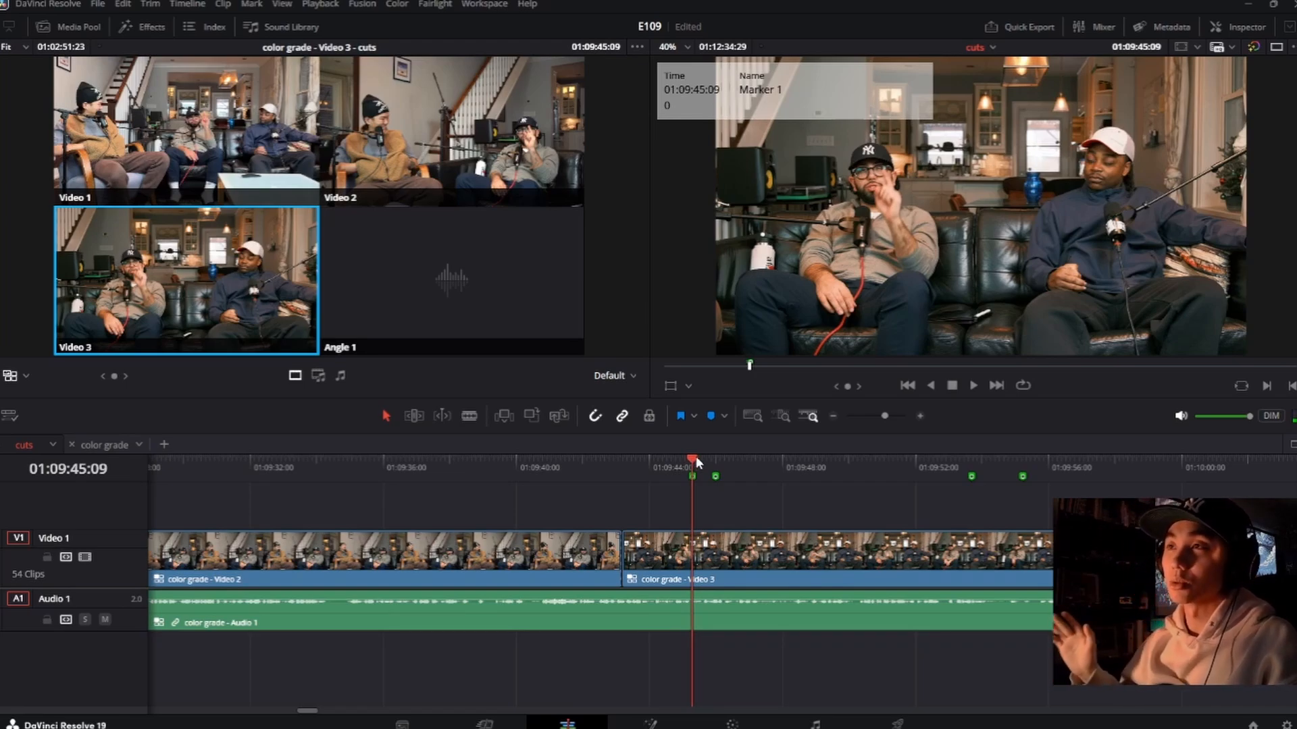
pyautogui.press('space')
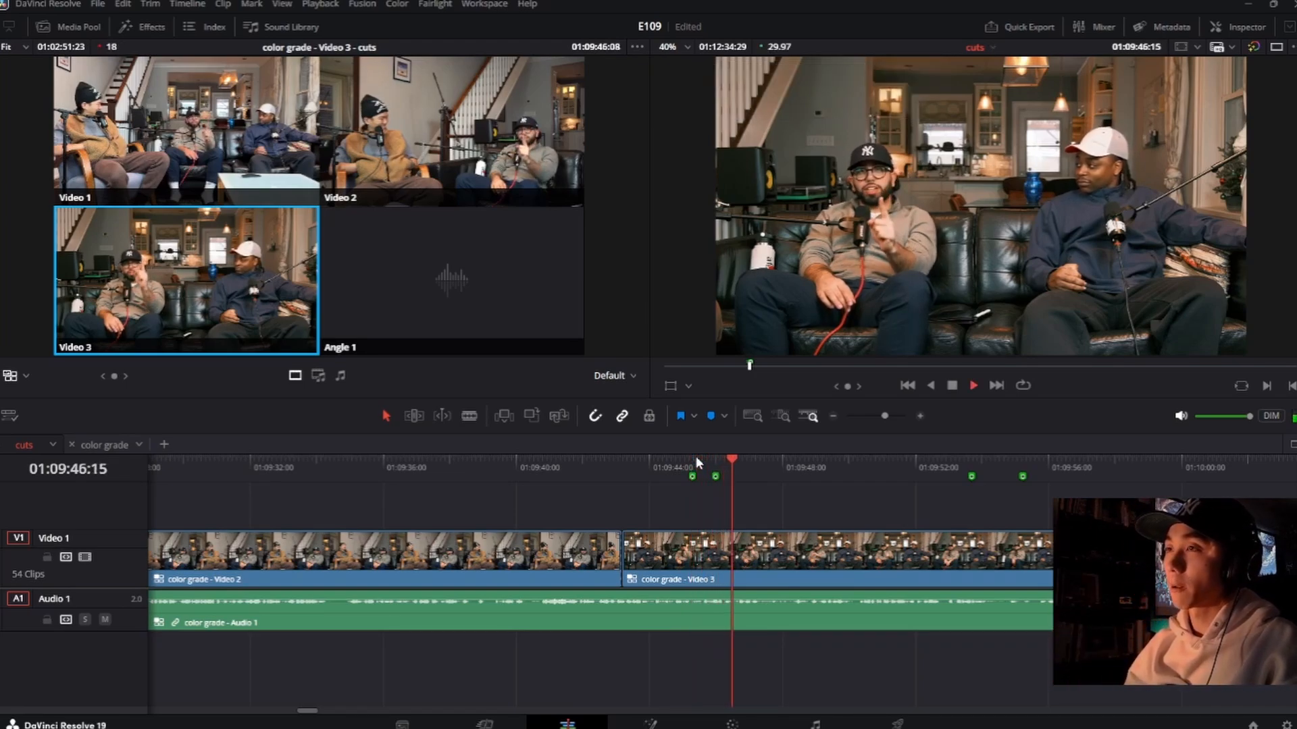
pyautogui.press('space')
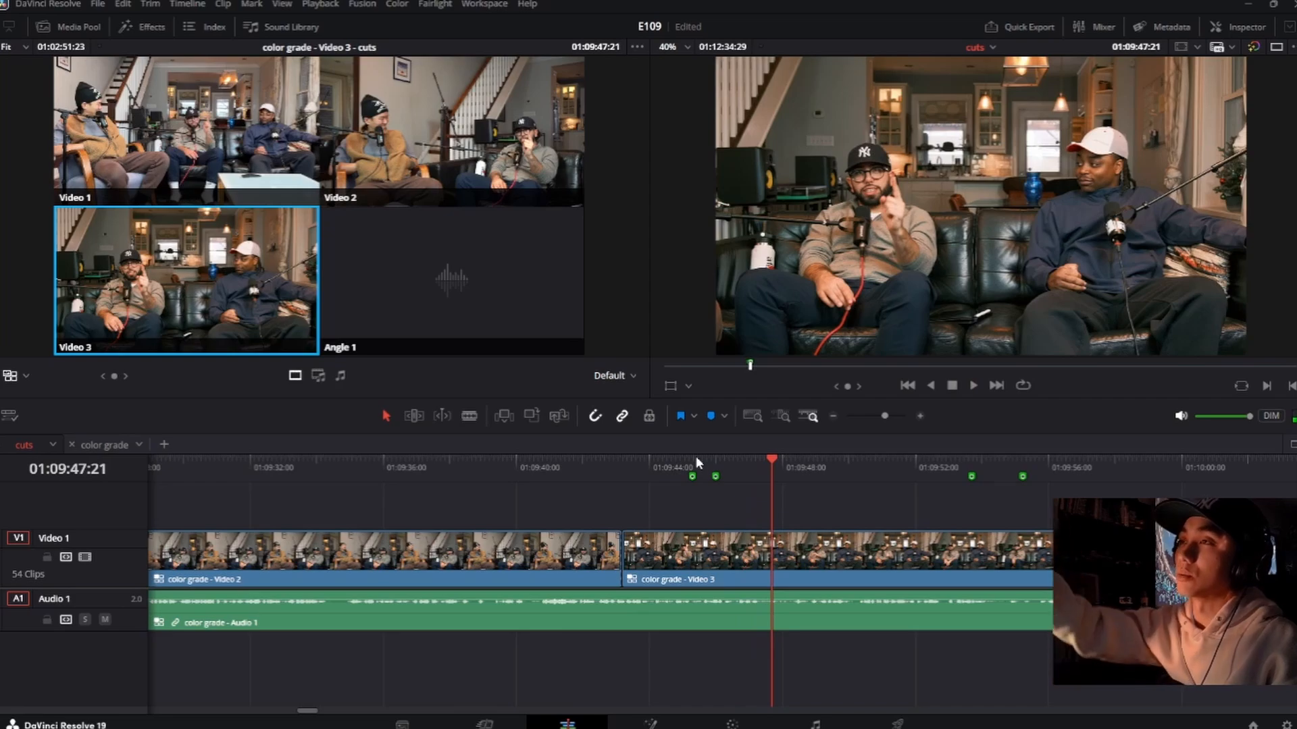
pyautogui.press('space')
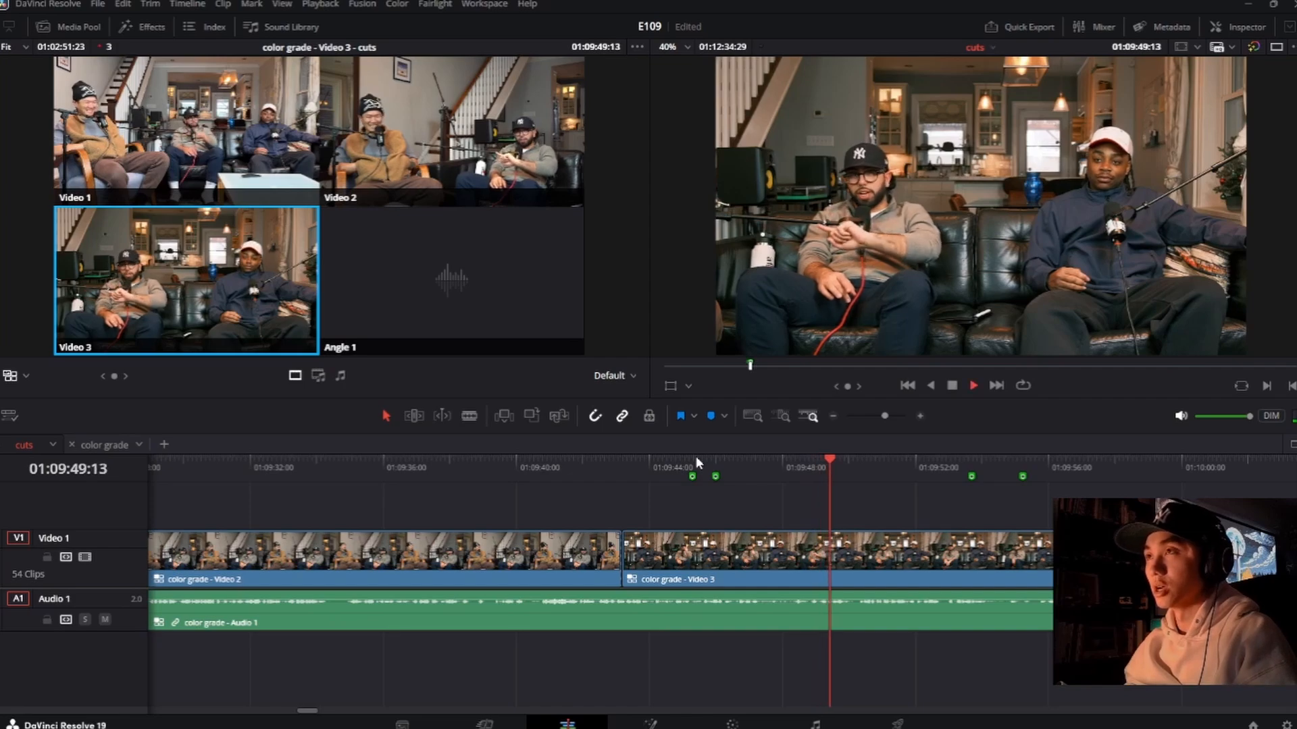
pyautogui.press('m')
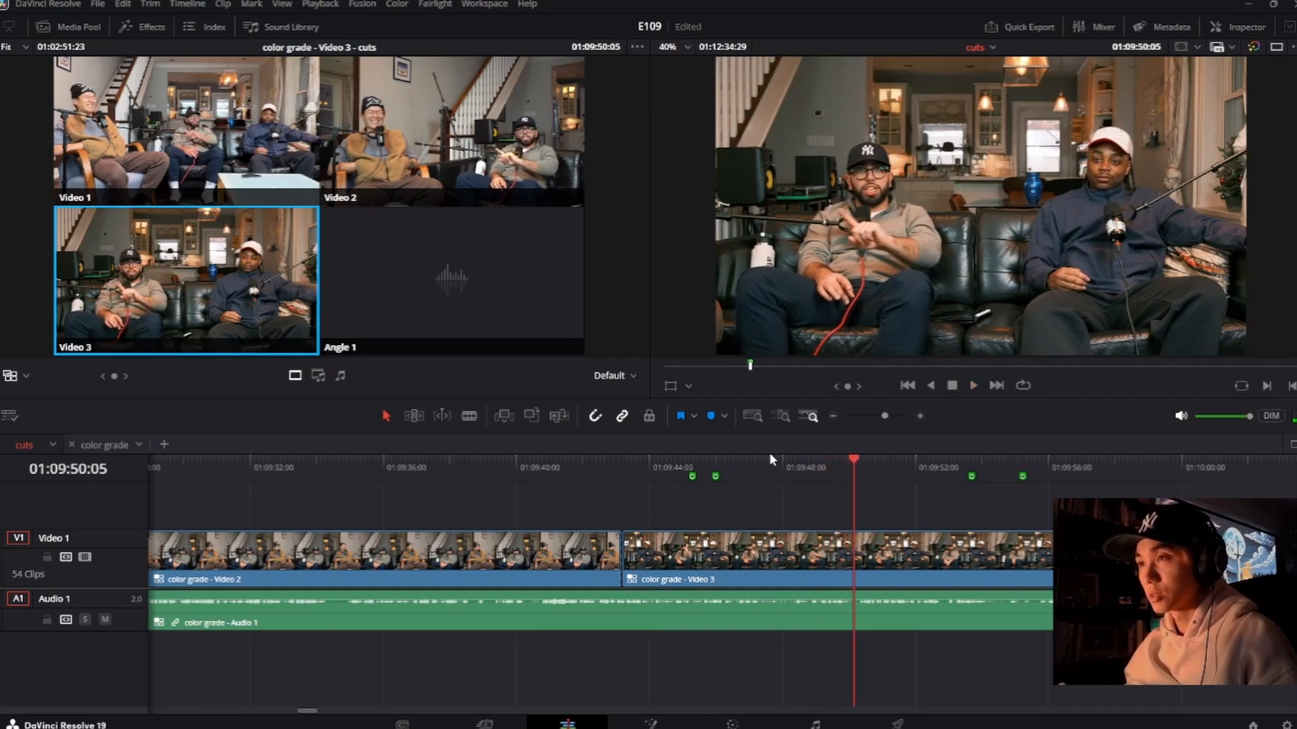
# Step: Replay the passage around 01:09:49 and go through it frame by frame, and add a green marker at 01:09:49:20
pyautogui.click(843, 460)
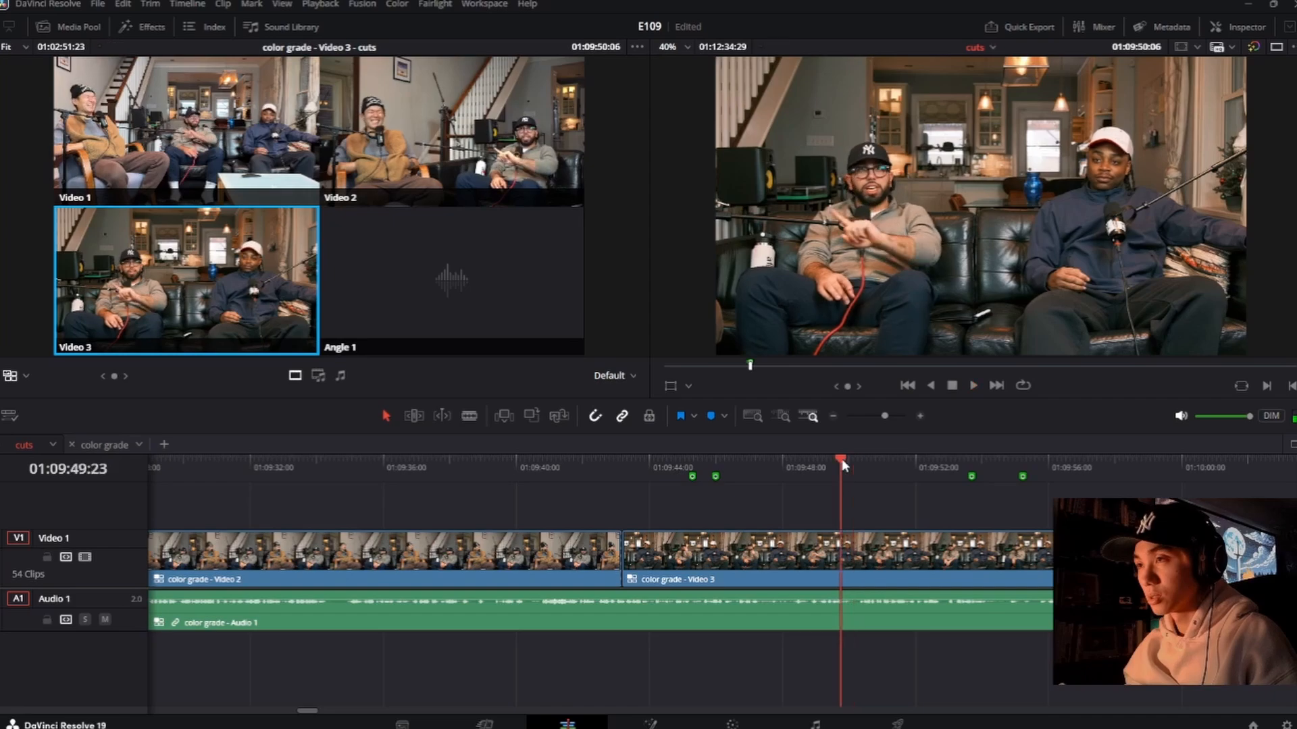
pyautogui.moveTo(842, 460); pyautogui.dragTo(830, 457)
pyautogui.press('space')
pyautogui.press('space')
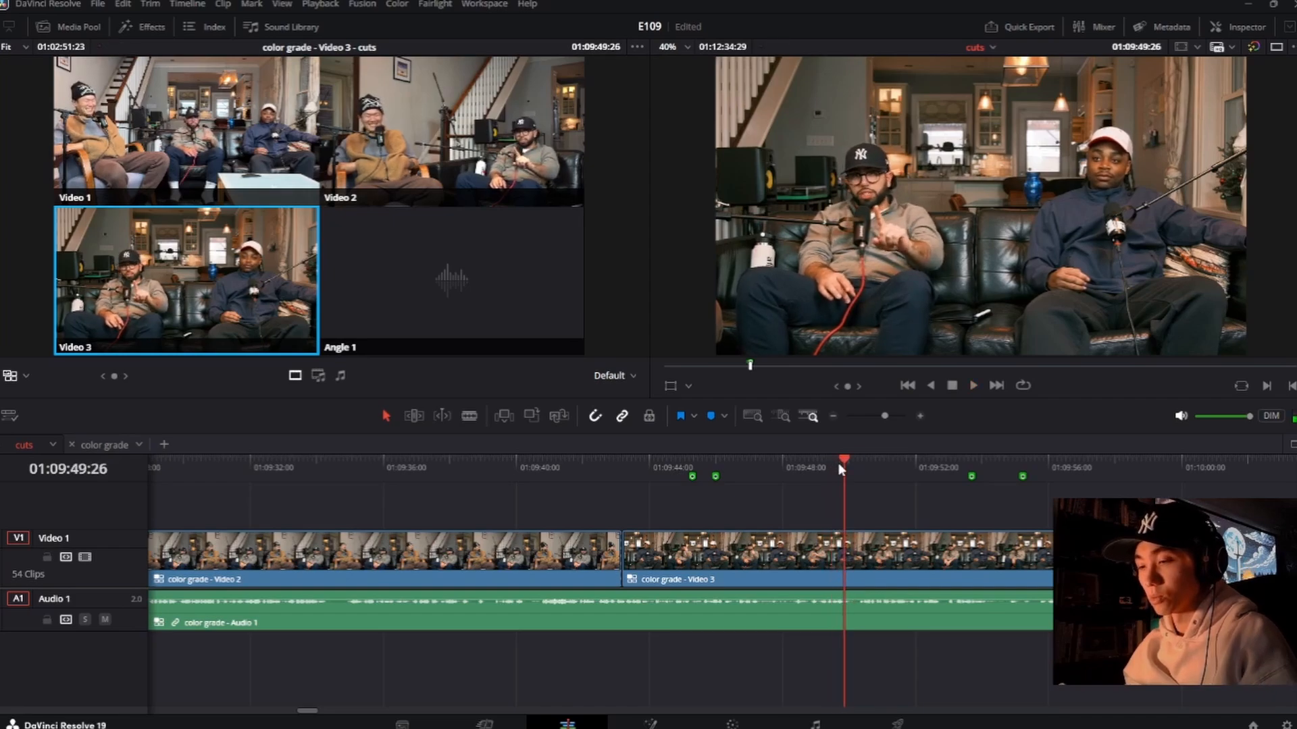
pyautogui.press('Left')
pyautogui.press('Left')
pyautogui.press('Left')
pyautogui.press('Left')
pyautogui.press('Left')
pyautogui.press('Left')
pyautogui.press('Left')
pyautogui.press('Left')
pyautogui.press('Left')
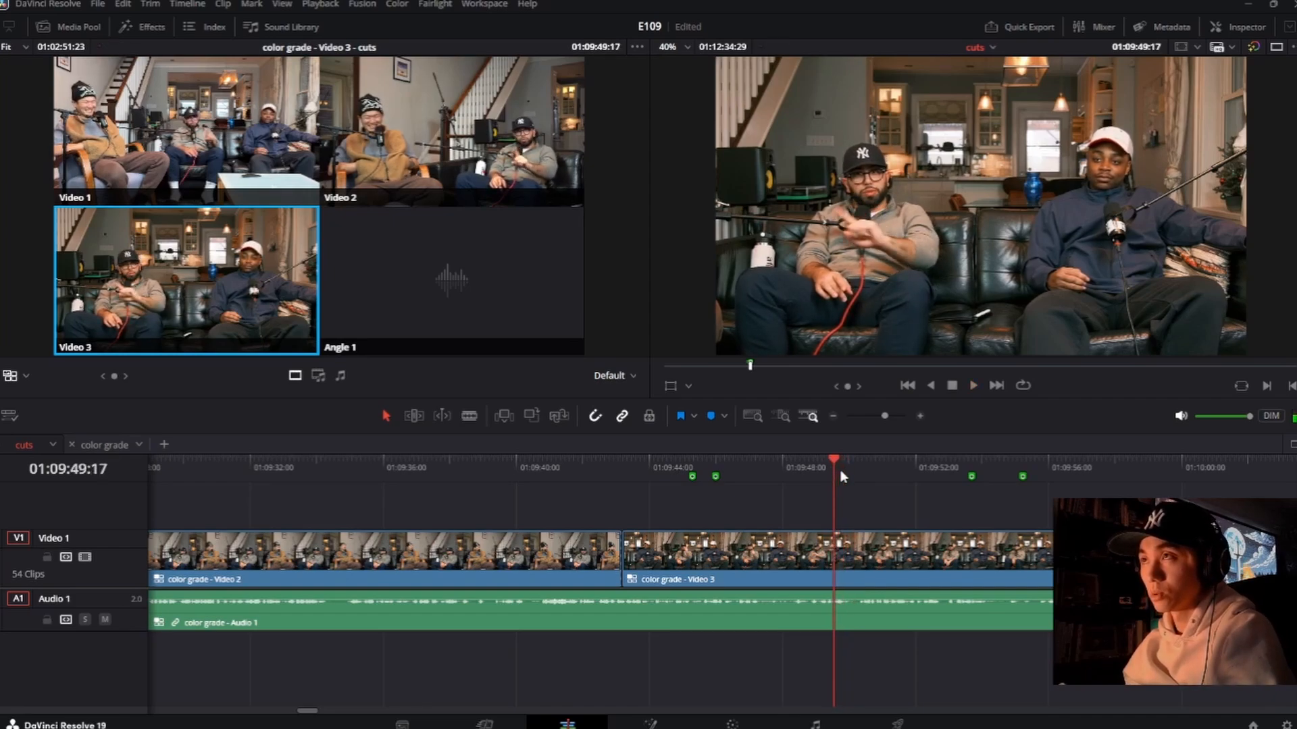
pyautogui.press('Left')
pyautogui.press('Left')
pyautogui.press('Left')
pyautogui.click(818, 463)
pyautogui.press('space')
pyautogui.press('space')
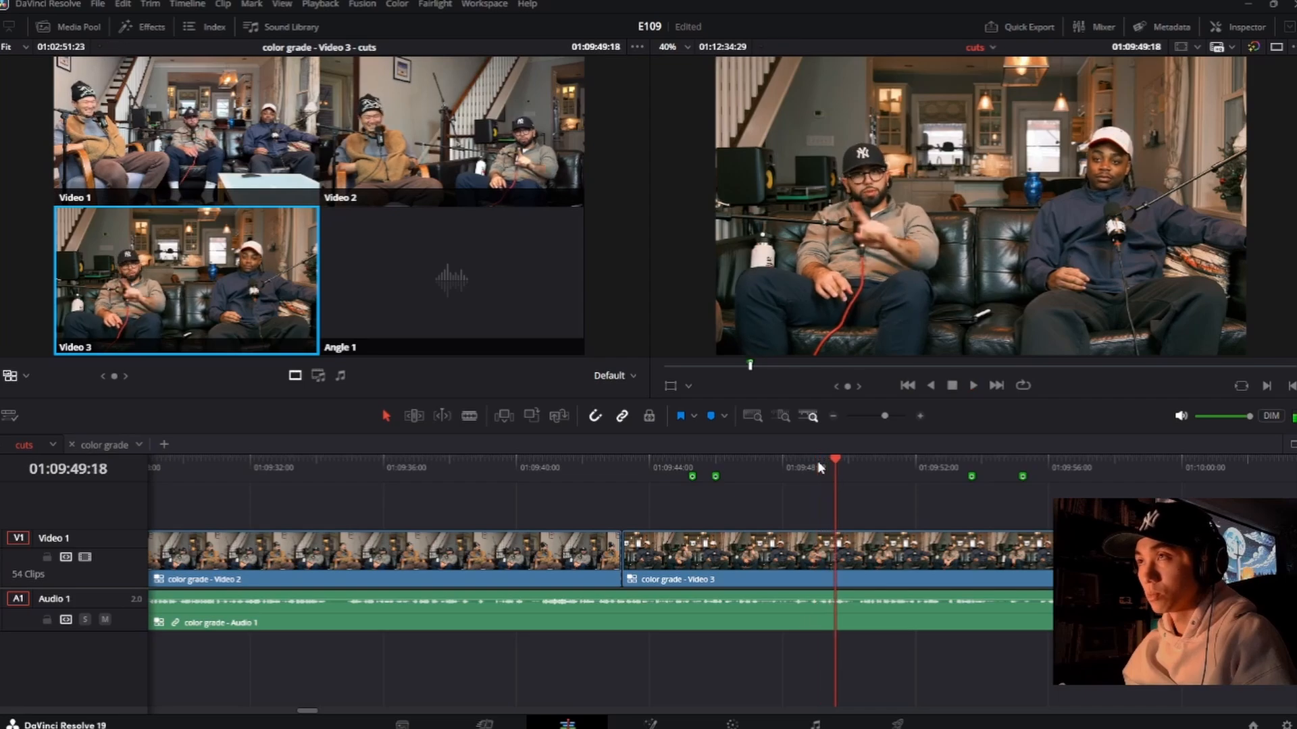
pyautogui.press('Right')
pyautogui.press('Right')
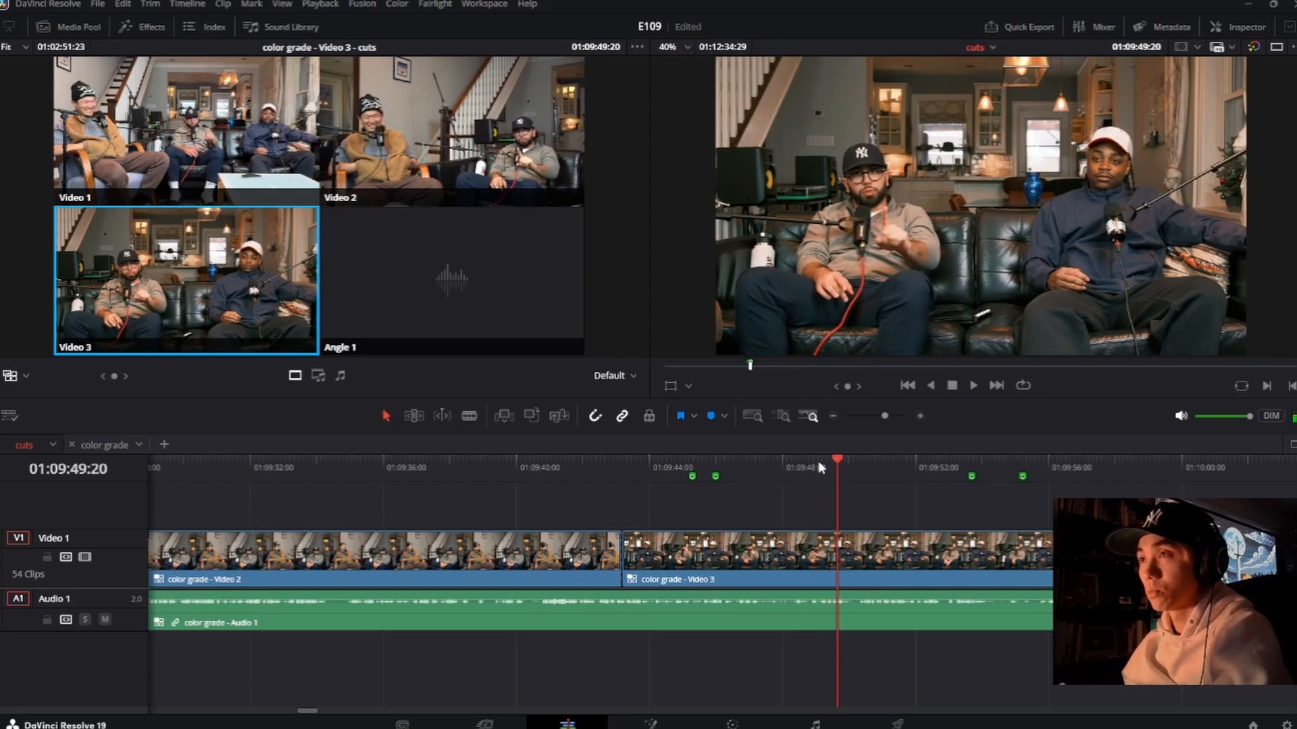
pyautogui.press('m')
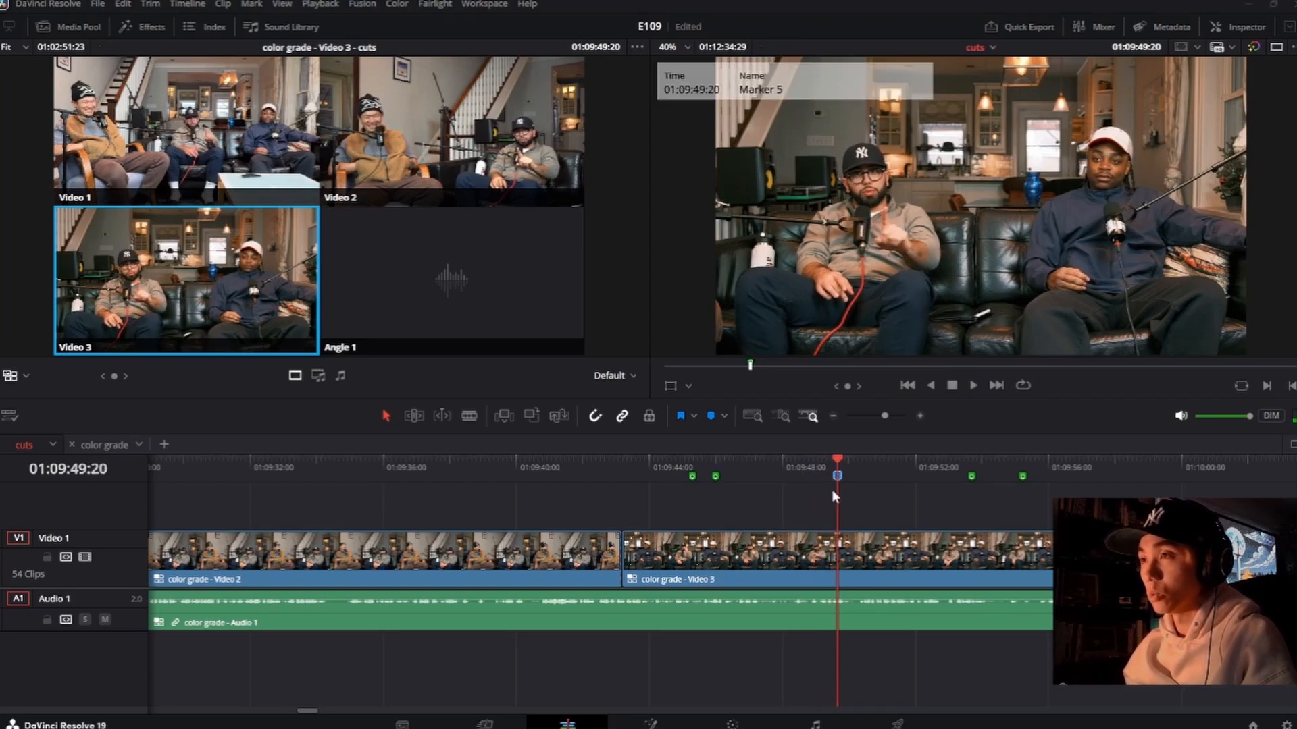
pyautogui.click(784, 413)
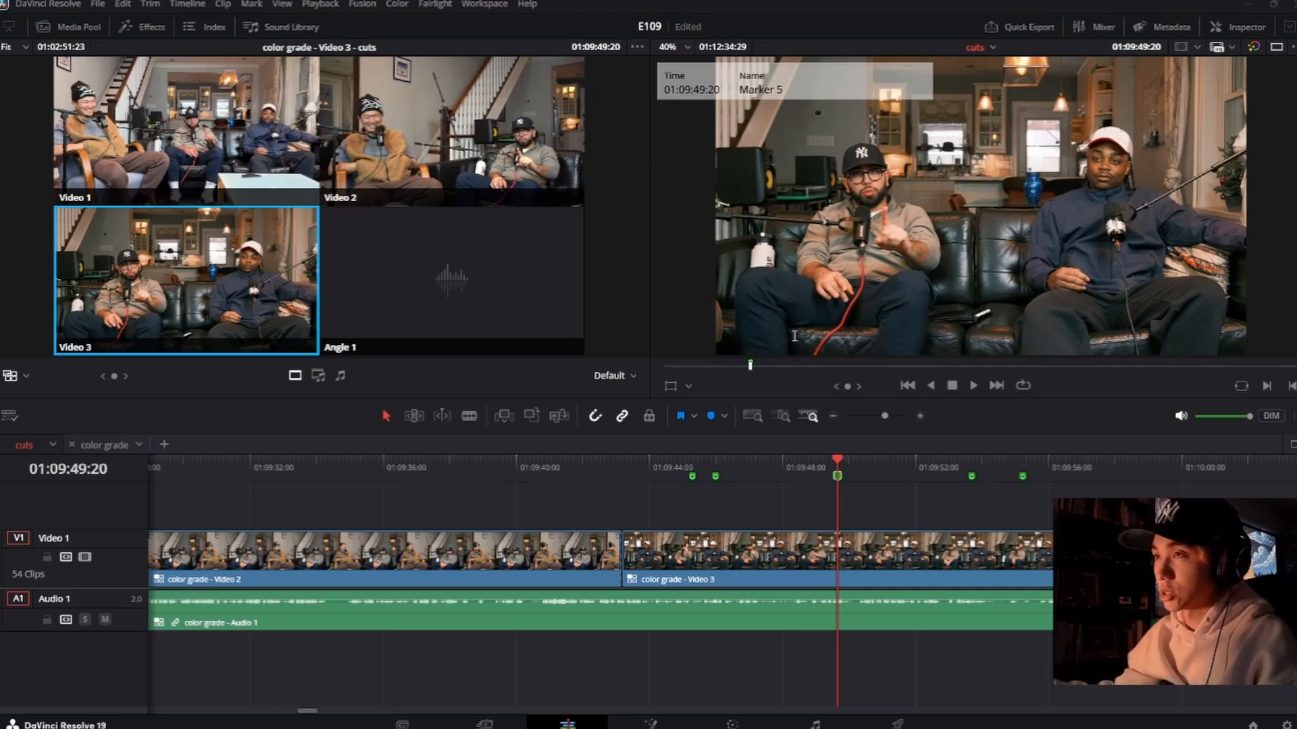
# Step: Play on from 01:09:49:20, replay briefly before 01:09:52, and add a green marker at 01:09:52:05
pyautogui.press('space')
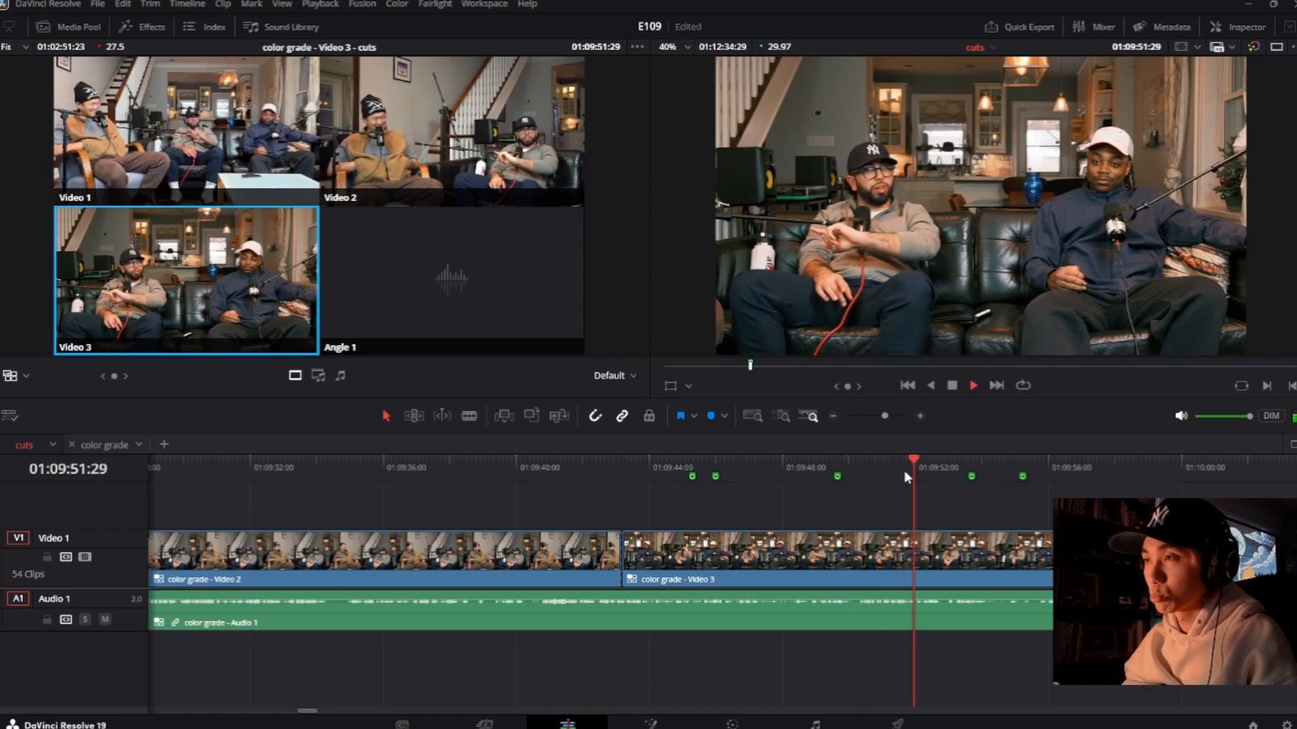
pyautogui.click(910, 464)
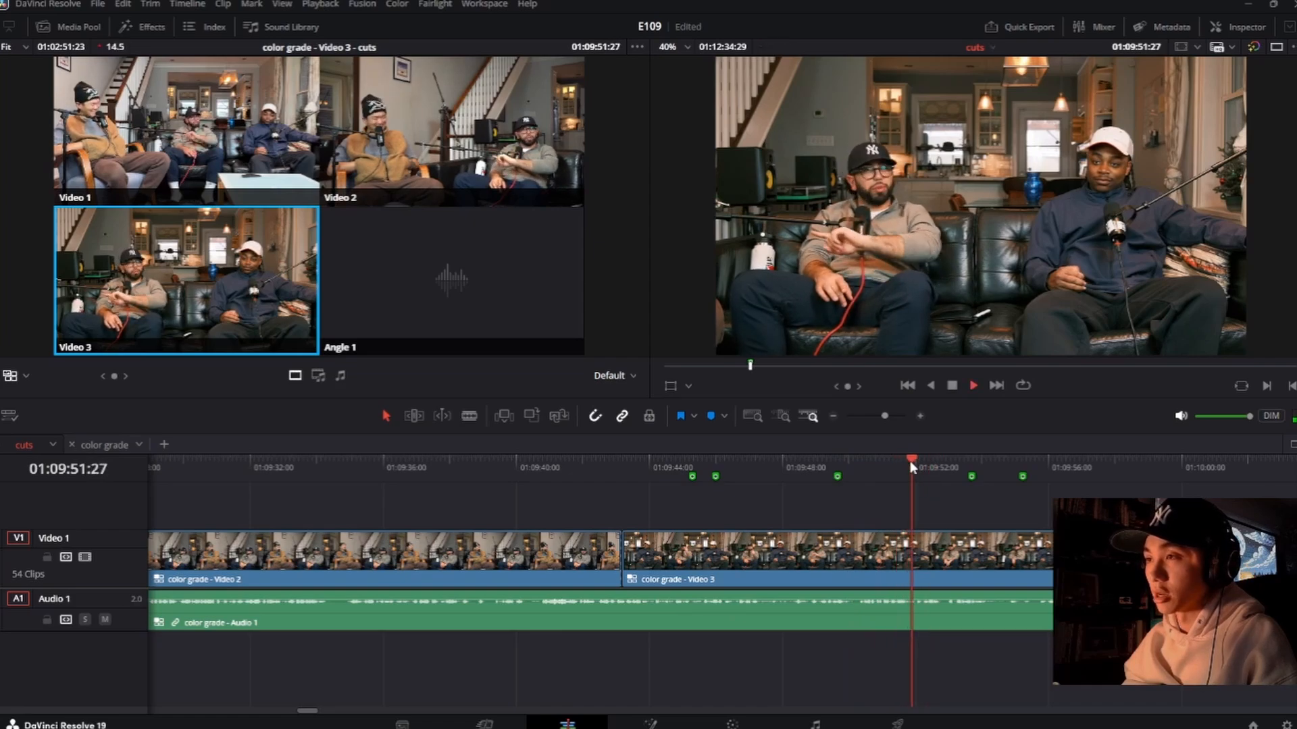
pyautogui.press('space')
pyautogui.press('m')
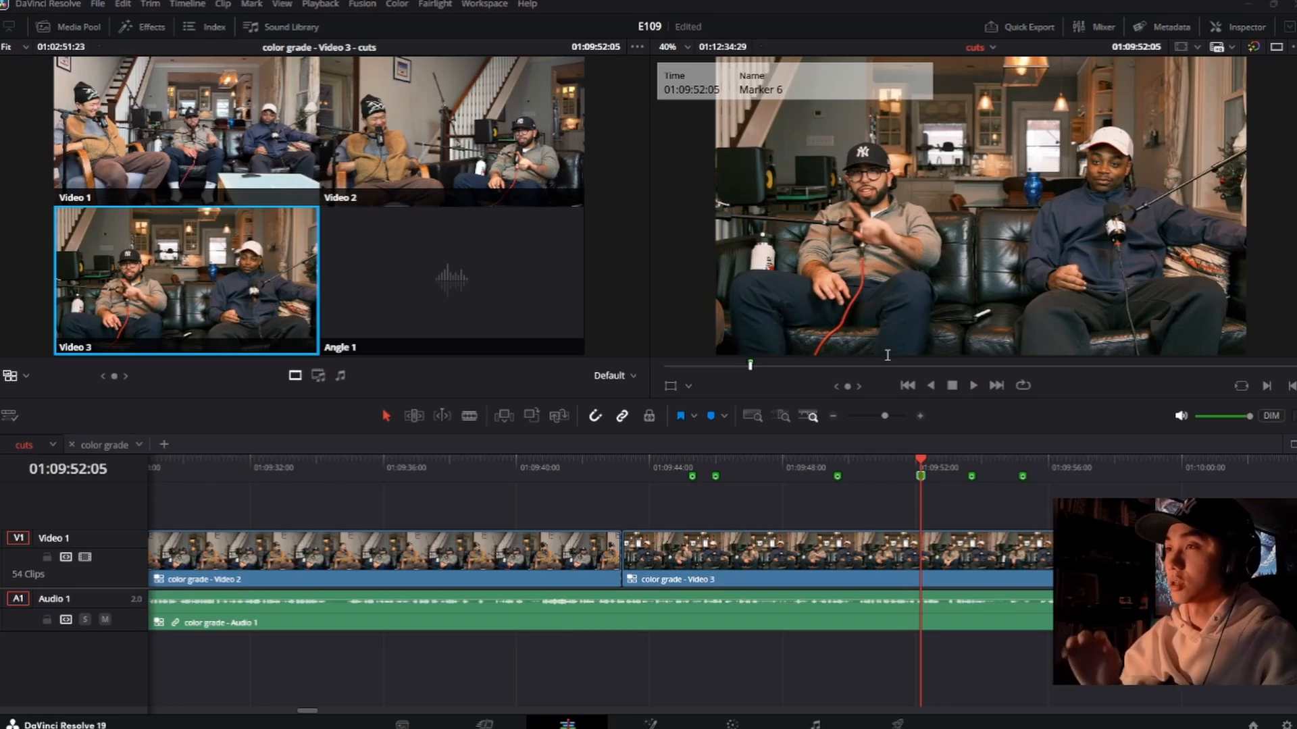
pyautogui.click(972, 442)
# Step: Play on to 01:09:53:08 and add a green marker there with the note 160
pyautogui.press('space')
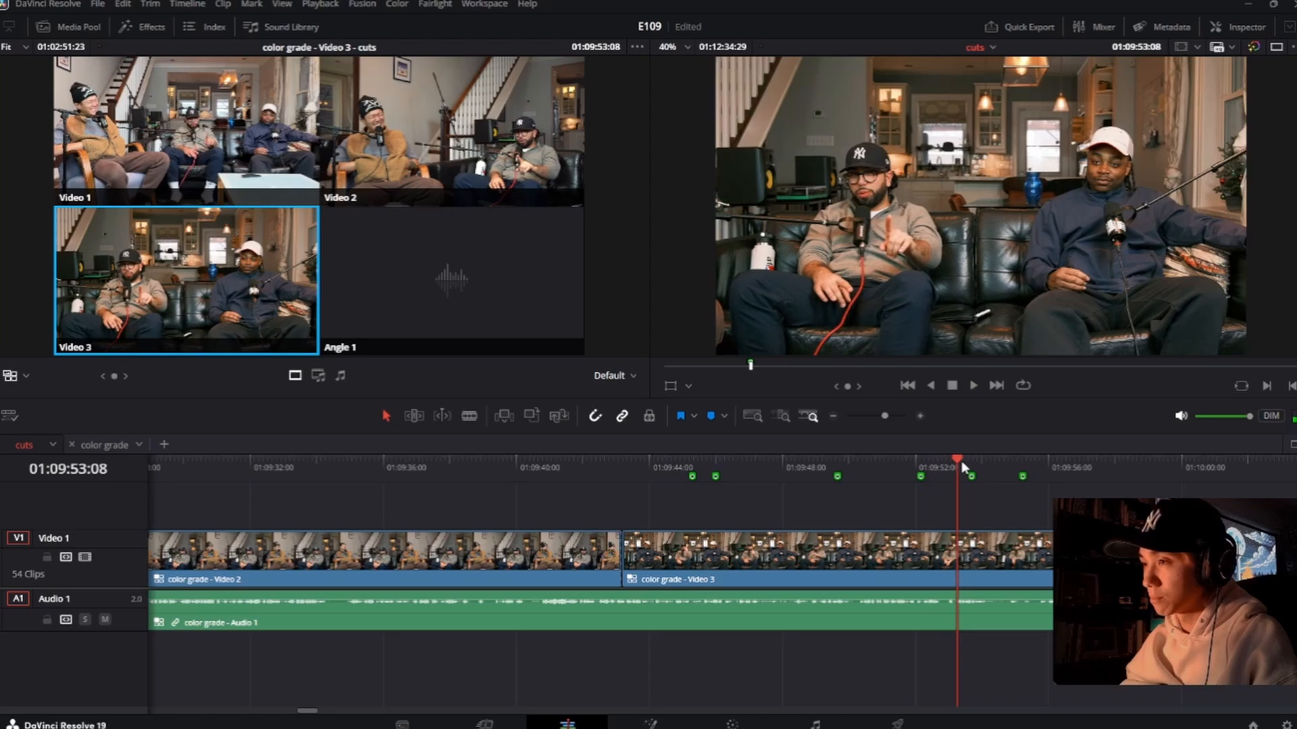
pyautogui.moveTo(958, 460); pyautogui.dragTo(958, 459)
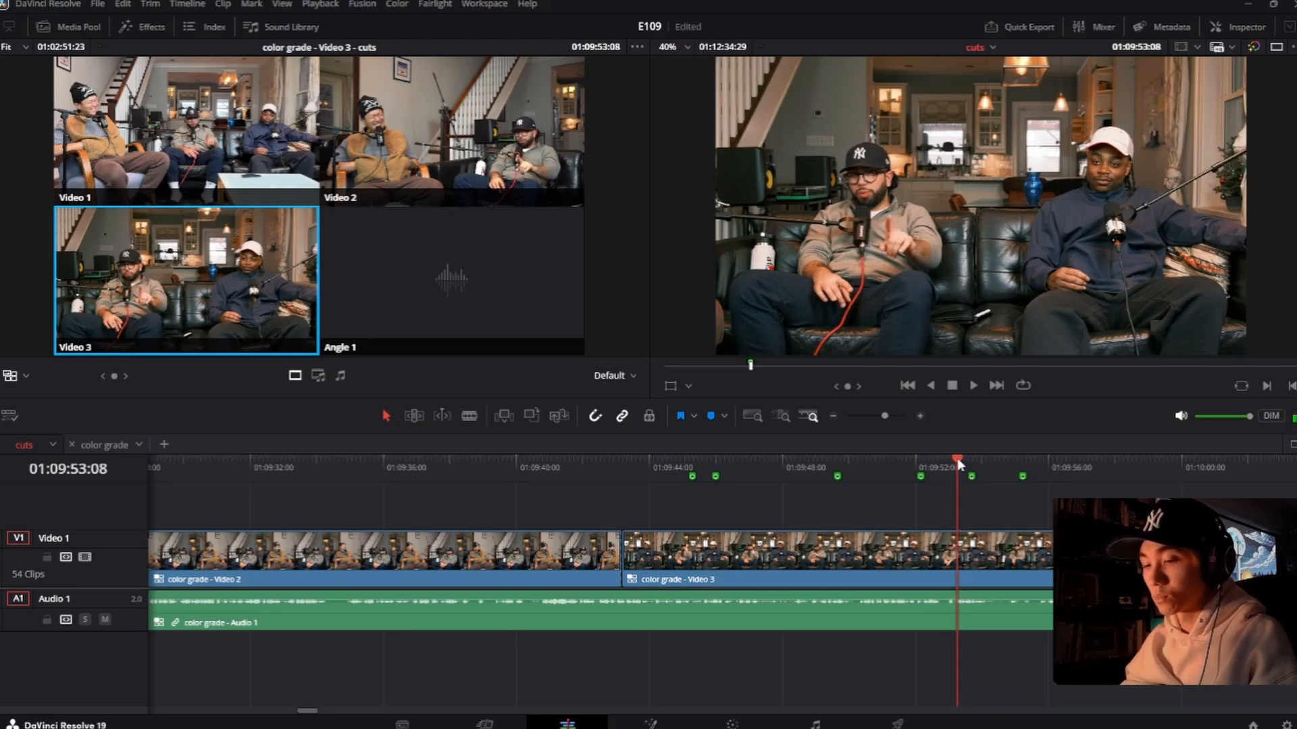
pyautogui.press('m')
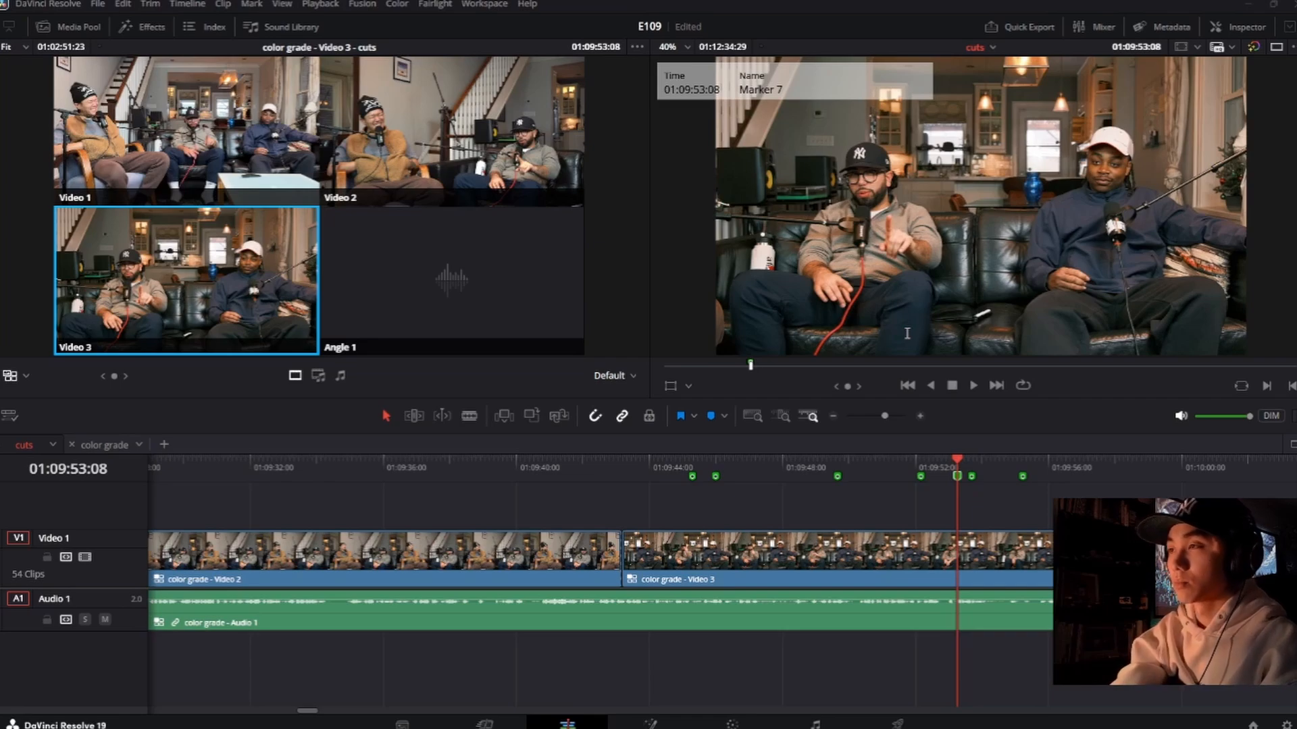
# Step: Replay the passage after 01:09:53:08, move the following marker to 01:09:54:01 and set its note to 160
pyautogui.press('space')
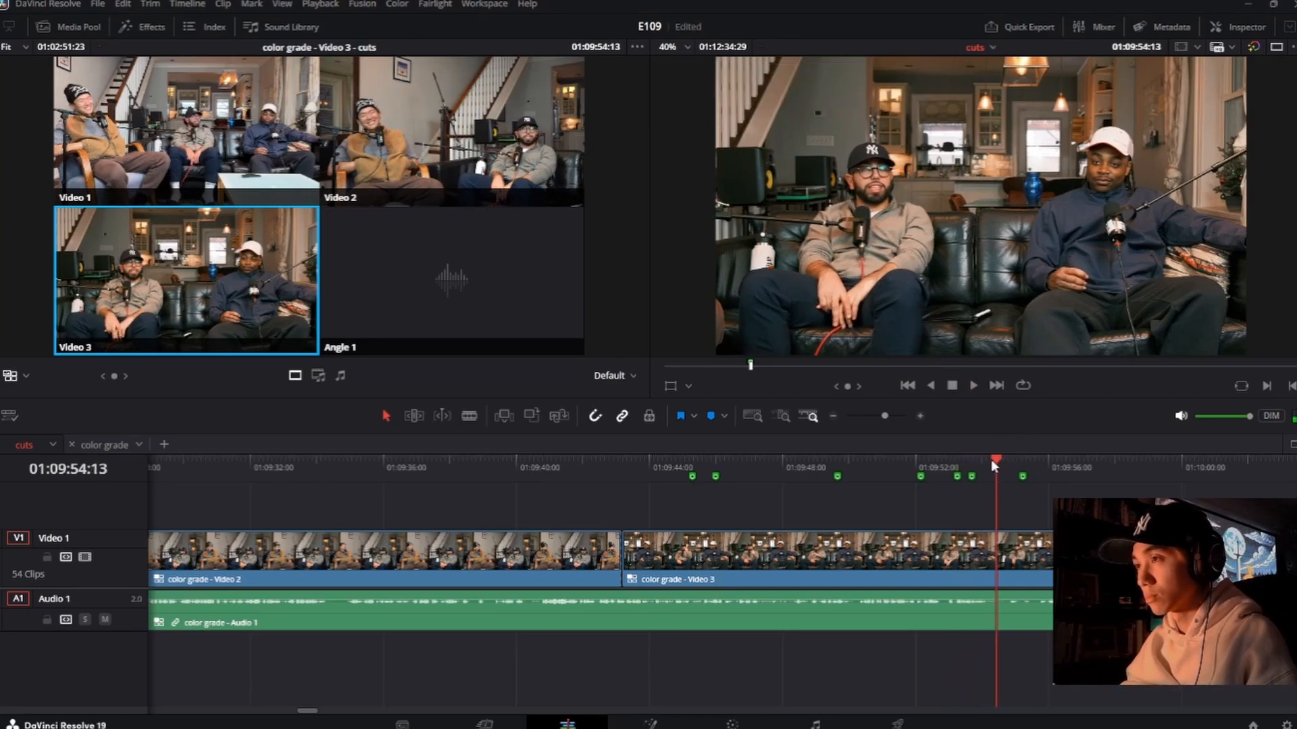
pyautogui.moveTo(974, 481); pyautogui.dragTo(998, 483)
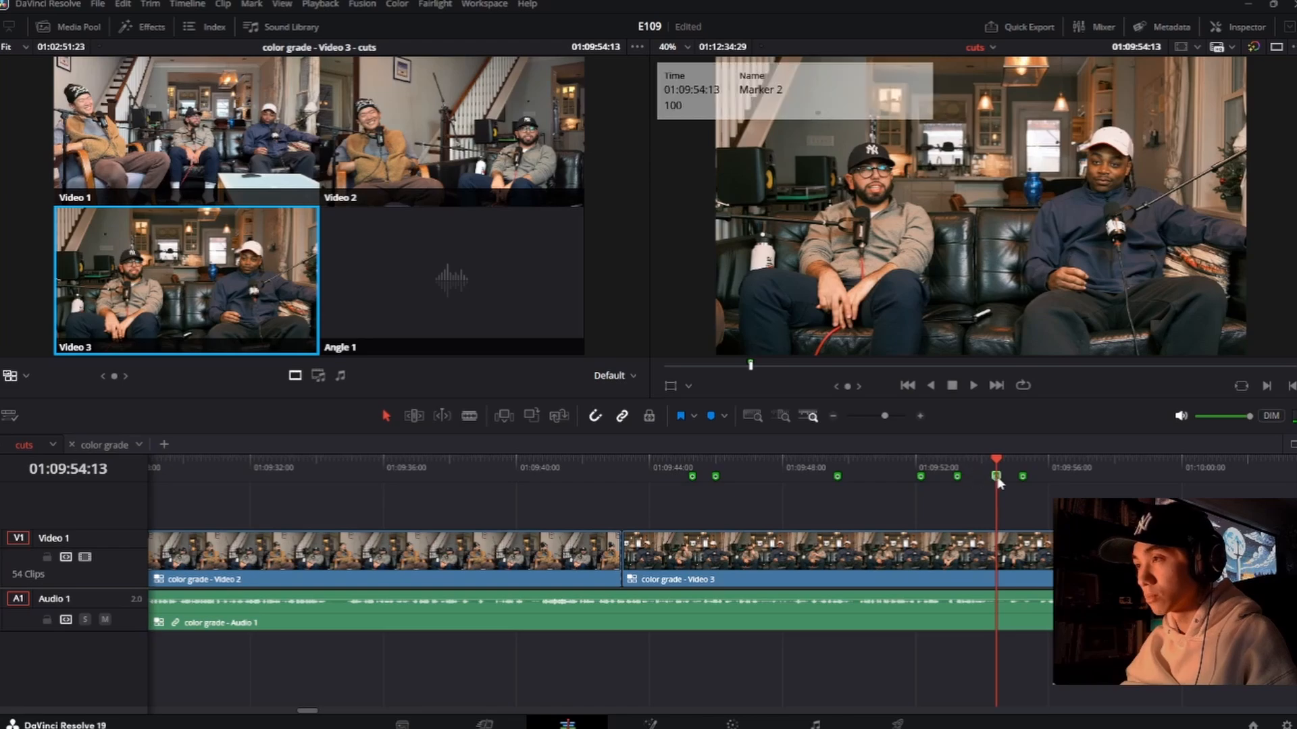
pyautogui.click(955, 457)
pyautogui.press('space')
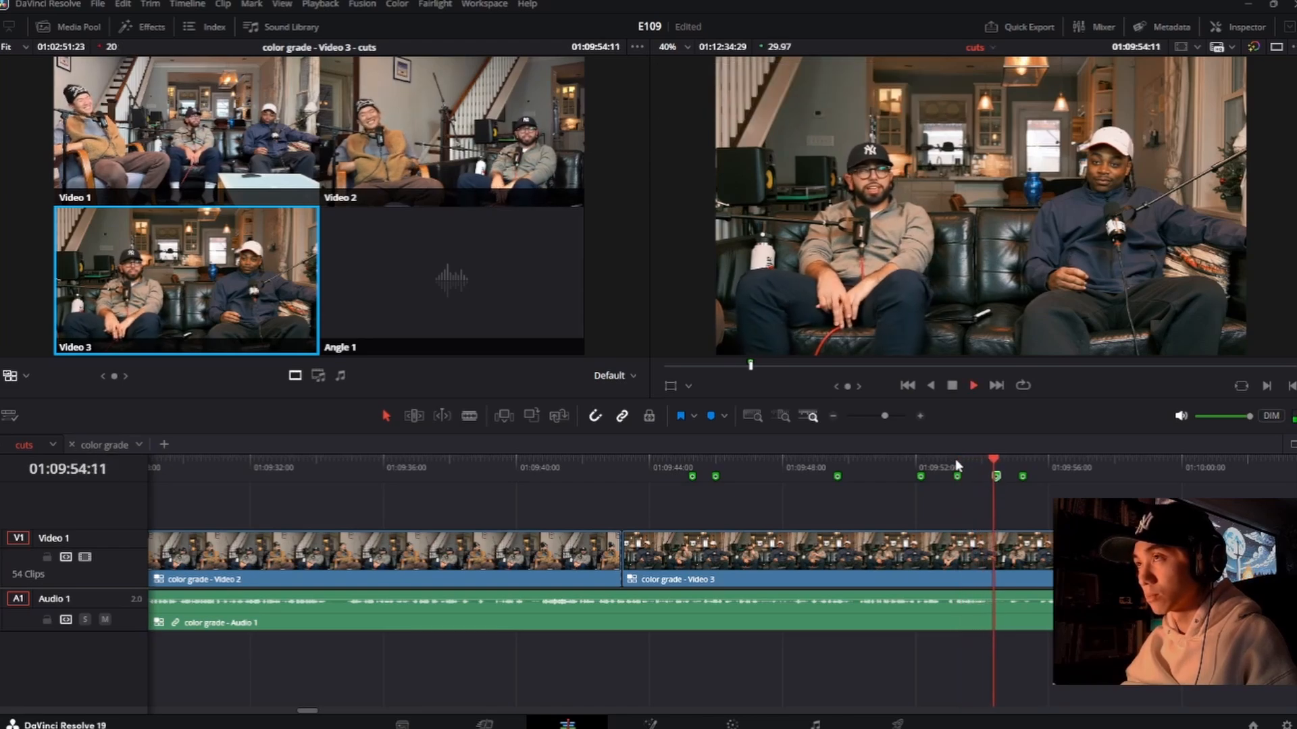
pyautogui.press('space')
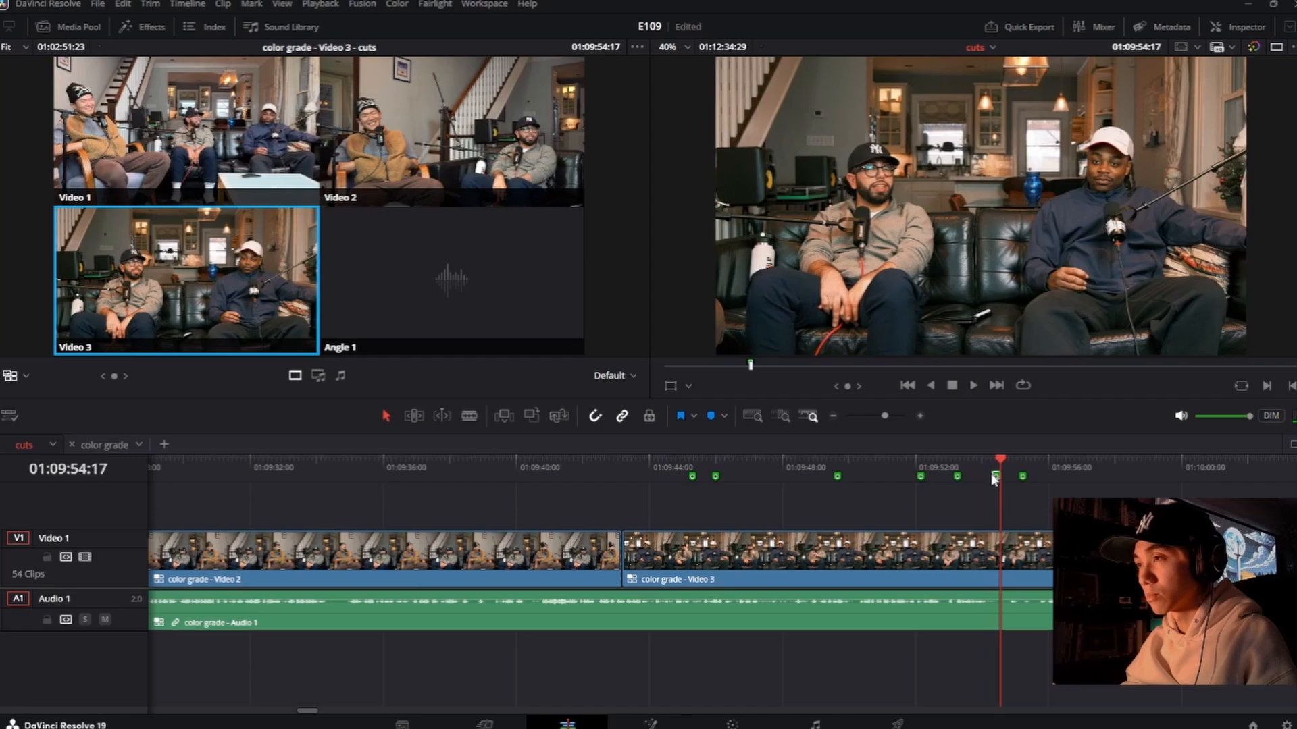
pyautogui.click(958, 461)
pyautogui.press('space')
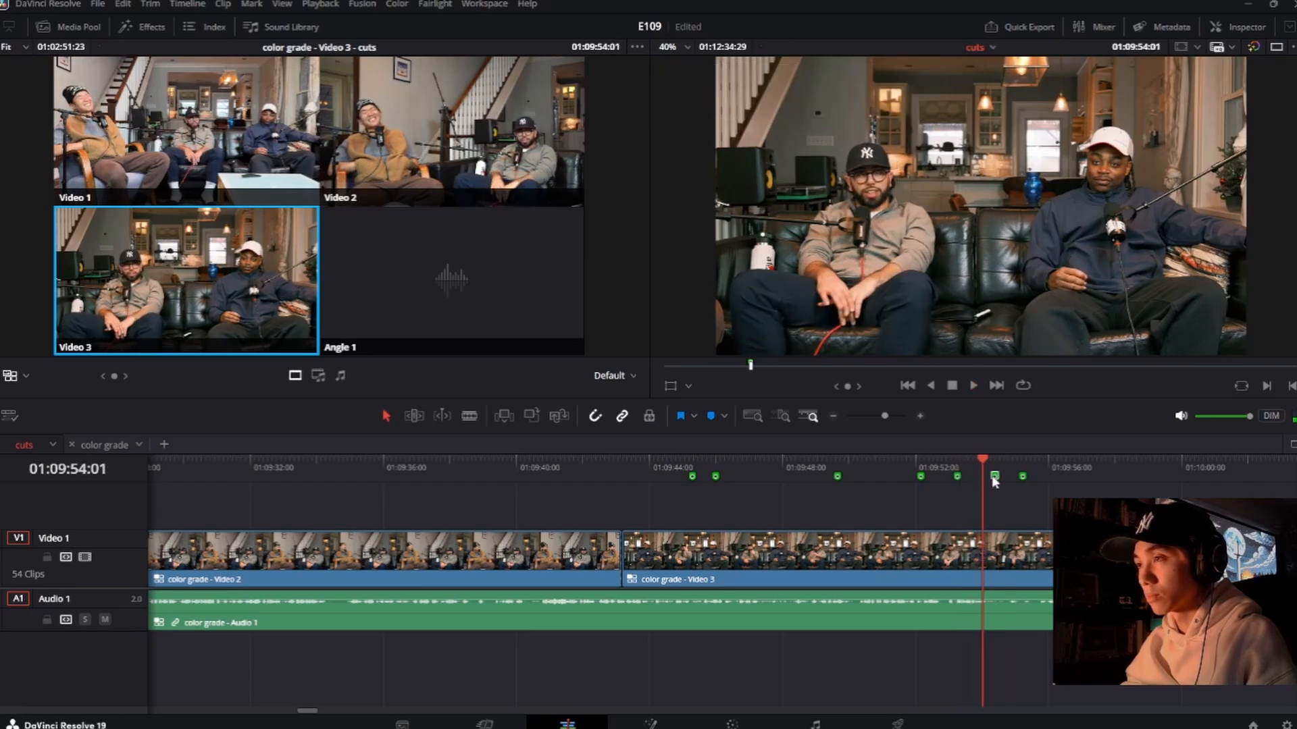
pyautogui.moveTo(994, 478); pyautogui.dragTo(984, 477)
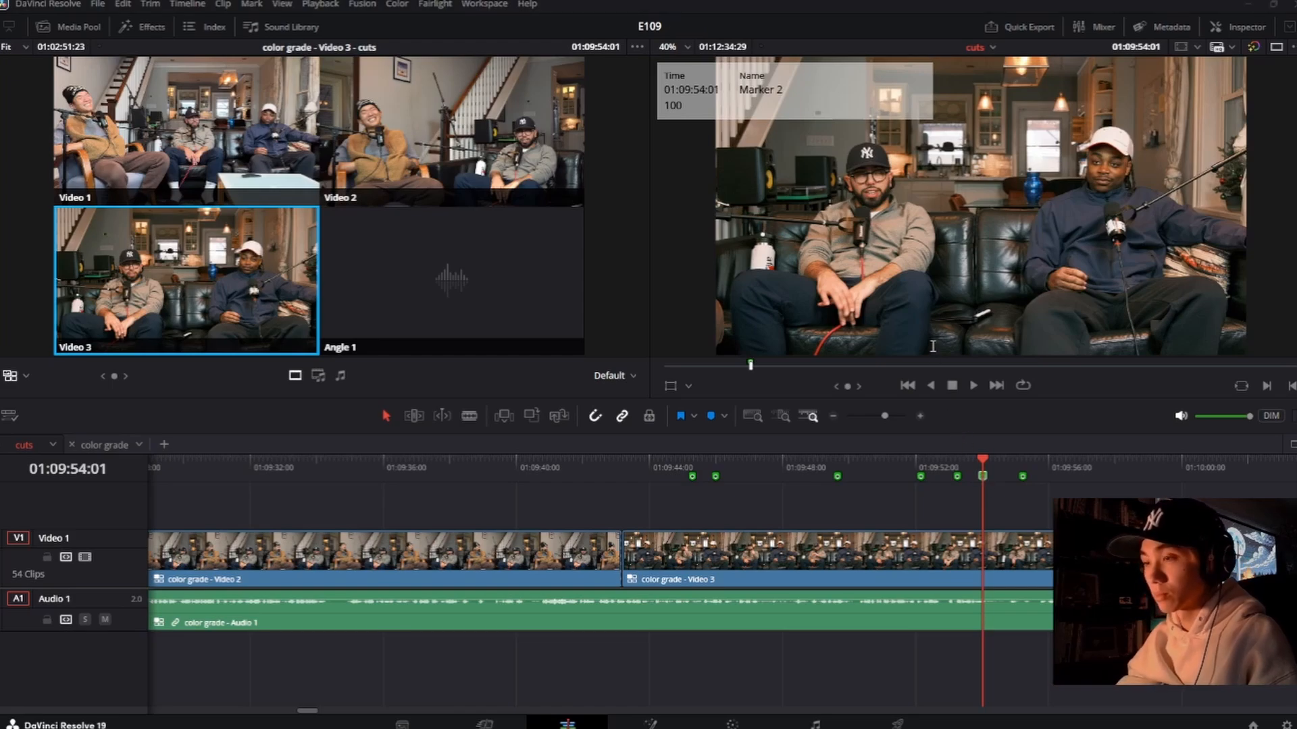
pyautogui.write('160')
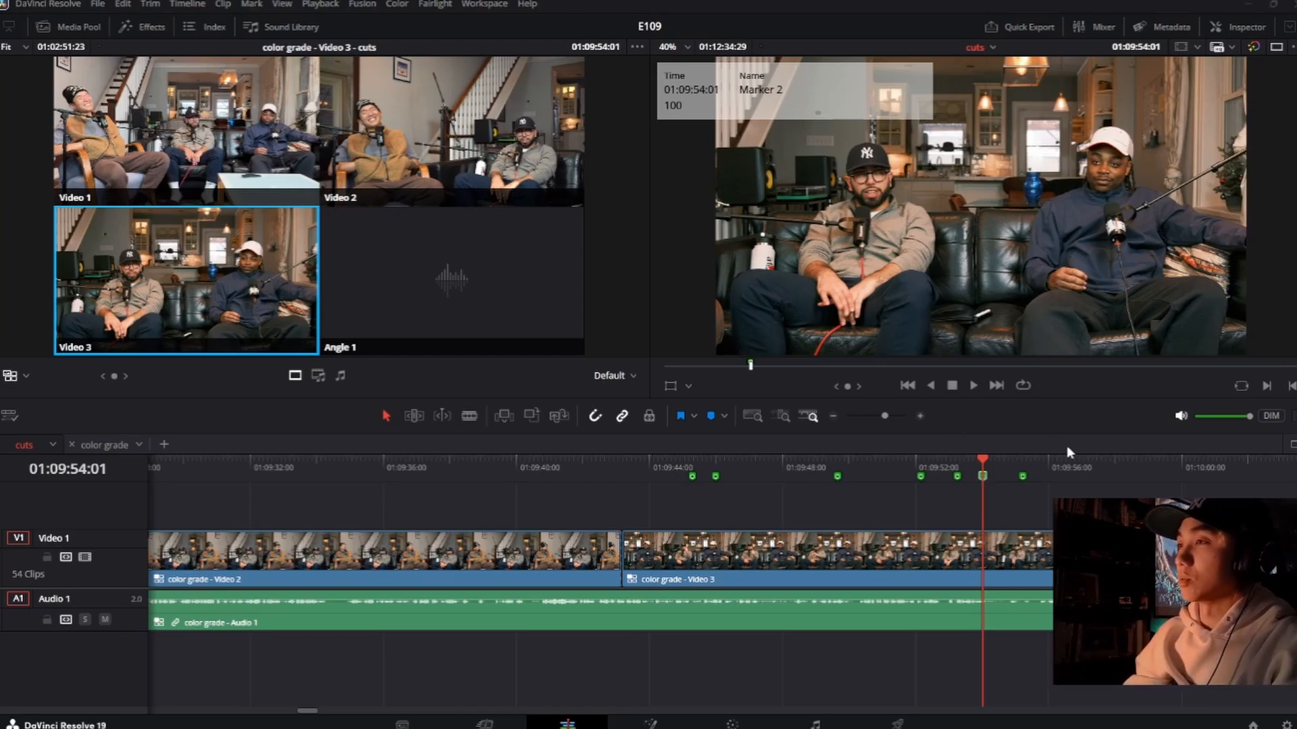
pyautogui.click(1072, 444)
# Step: Compare the frames at the 01:09:53:08, 01:09:54:01 and 01:09:55:07 markers by scrubbing between them
pyautogui.click(958, 459)
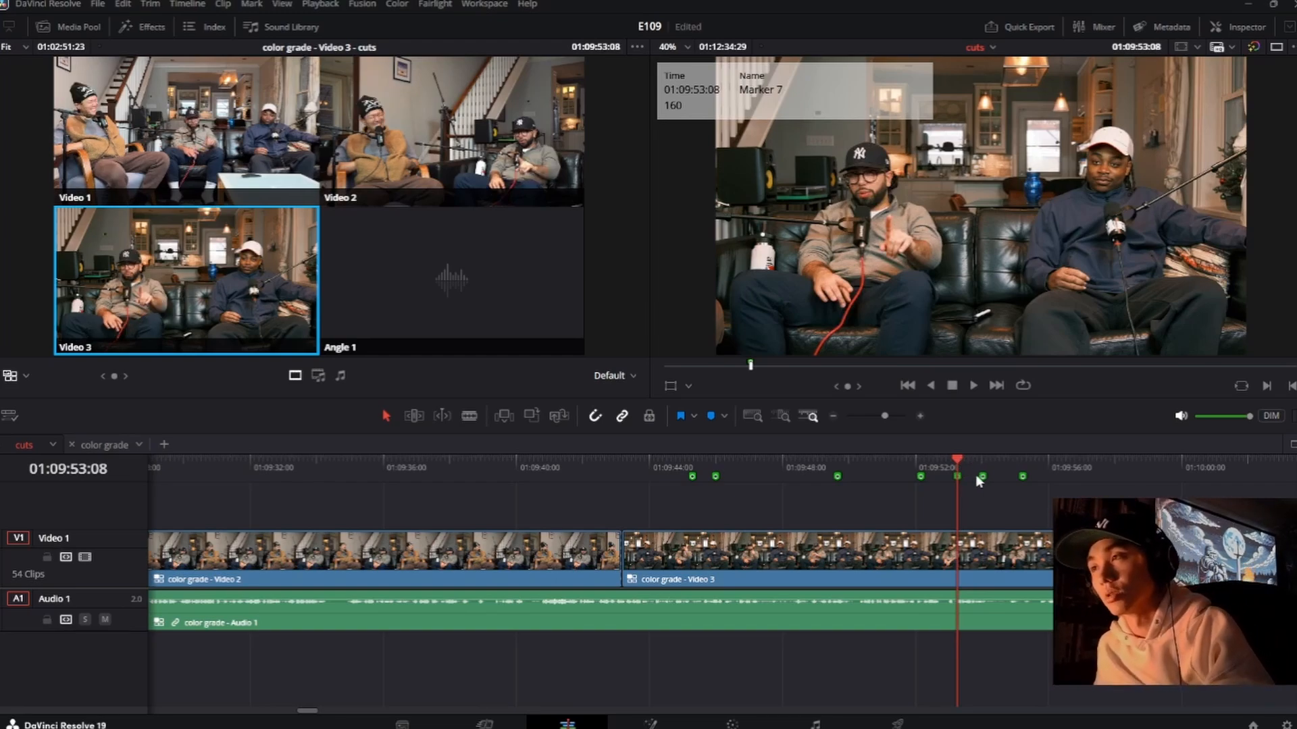
pyautogui.click(981, 476)
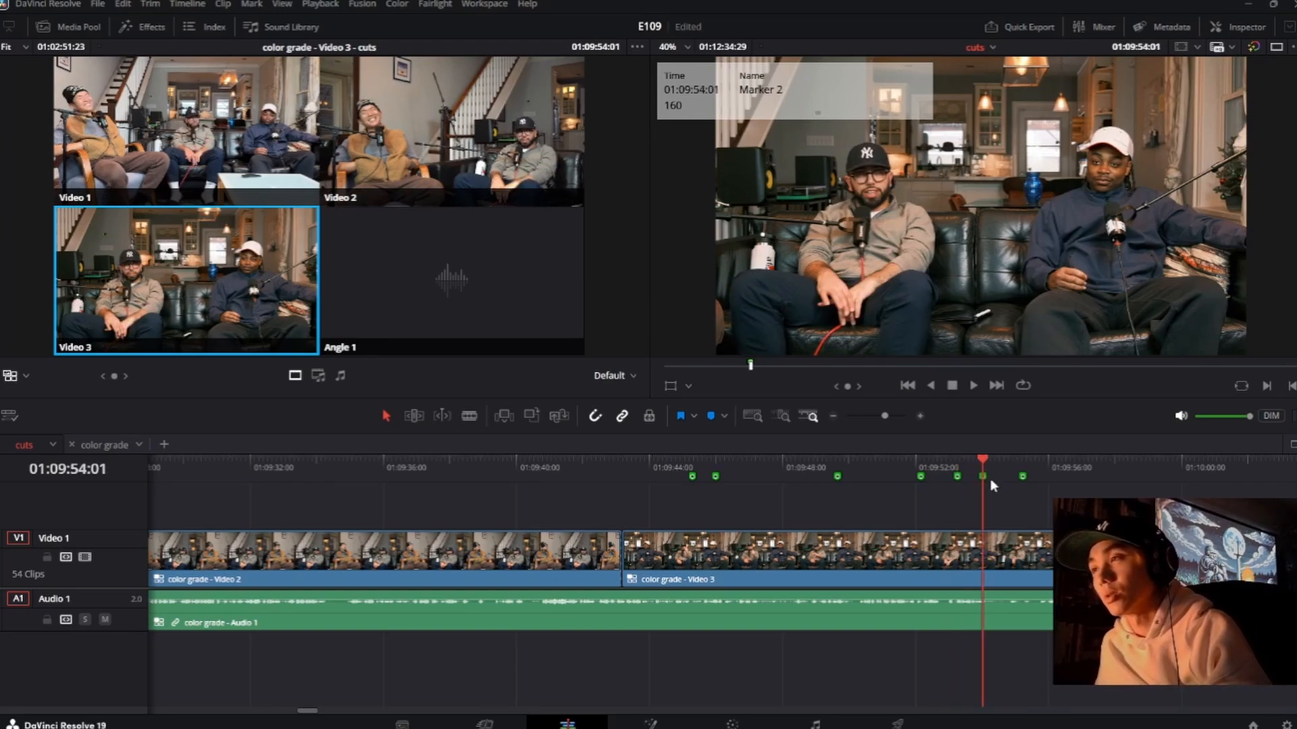
pyautogui.moveTo(986, 463); pyautogui.dragTo(1023, 462)
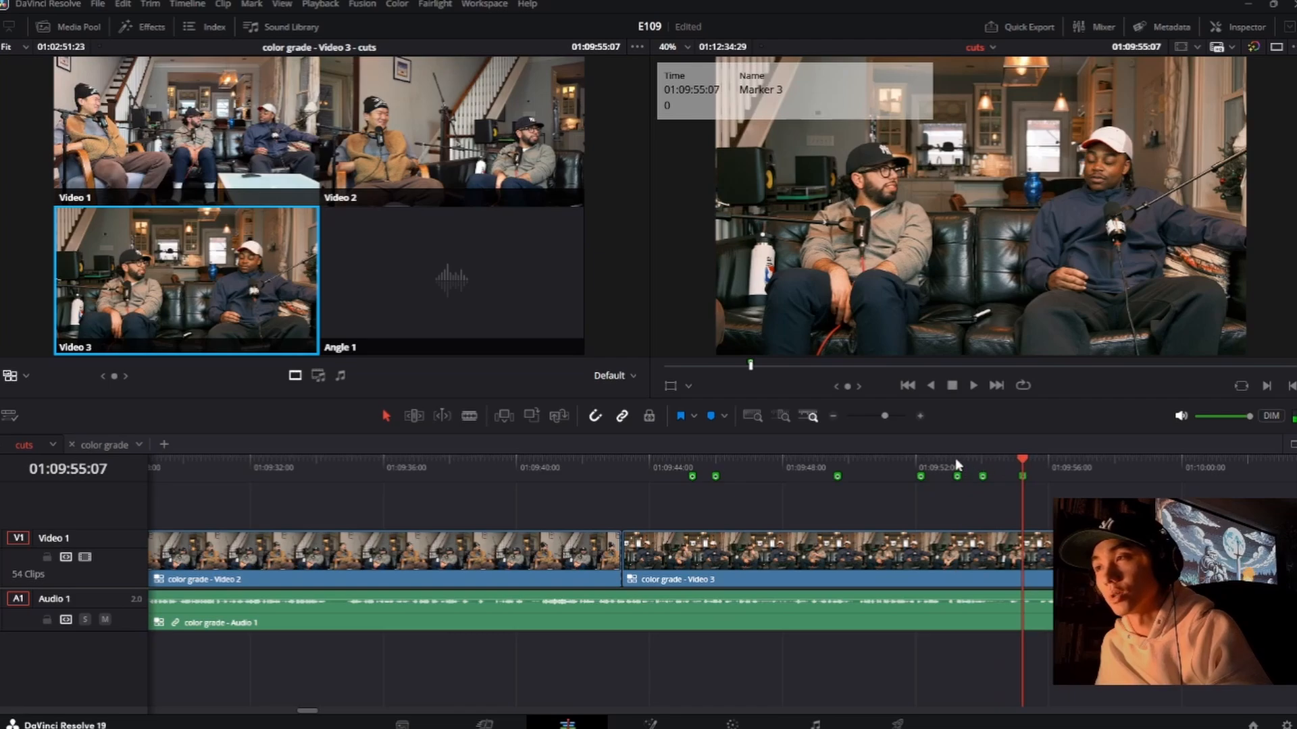
pyautogui.click(957, 463)
pyautogui.click(1024, 459)
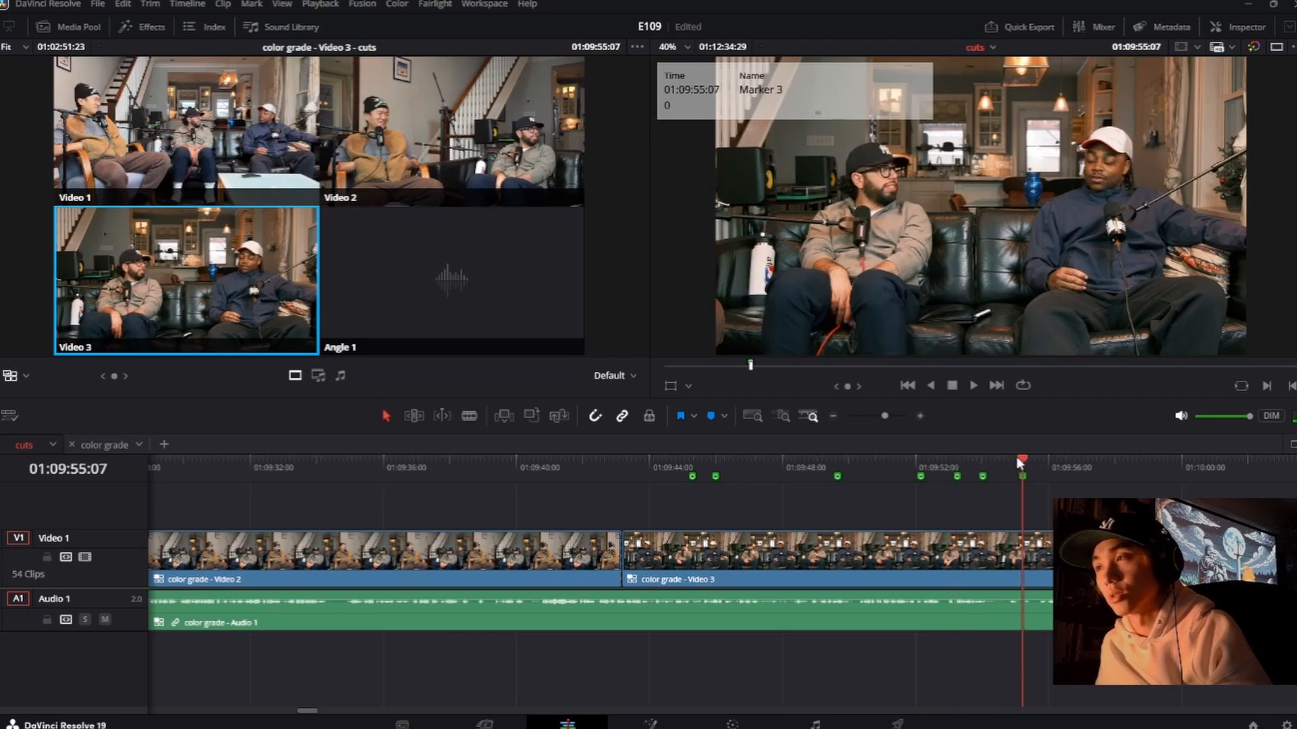
pyautogui.click(958, 458)
pyautogui.moveTo(961, 459); pyautogui.dragTo(1016, 466)
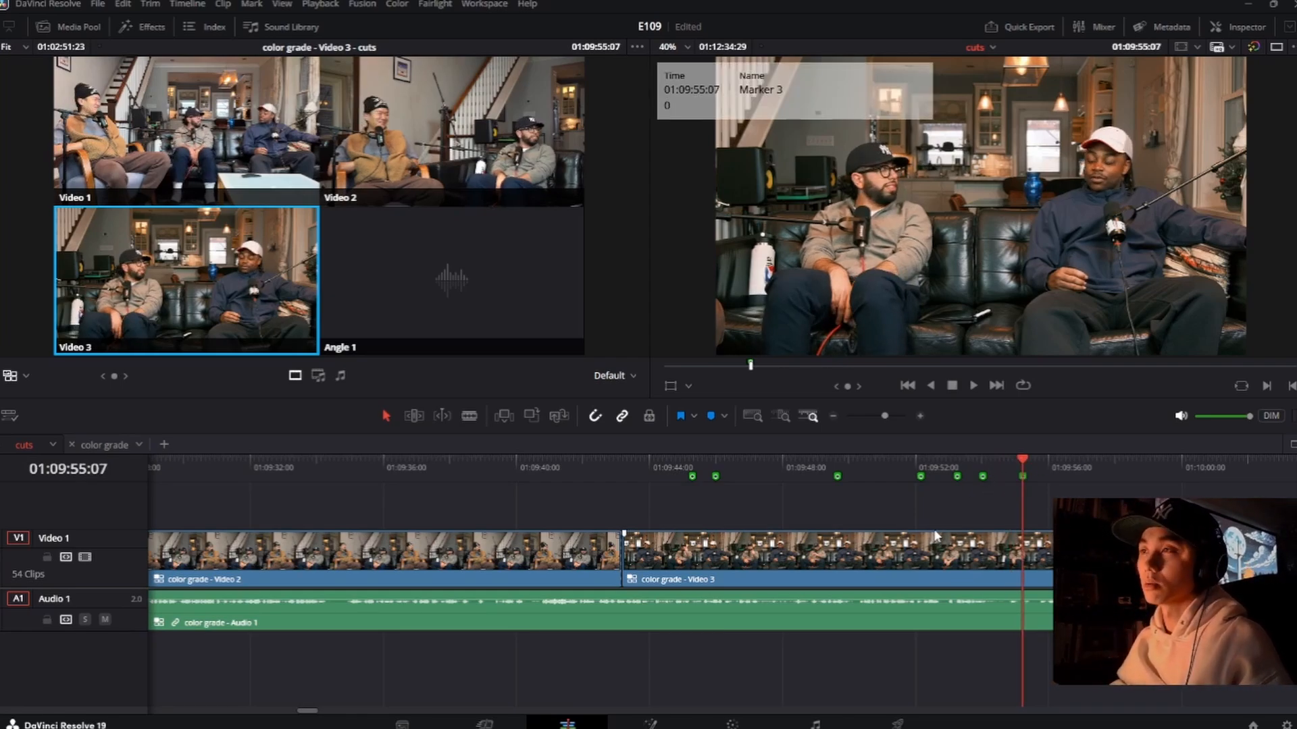
# Step: Play on from 01:09:55:07, replay from 01:09:57:23, and cut to the Video 2 angle shortly before 01:09:59
pyautogui.press('space')
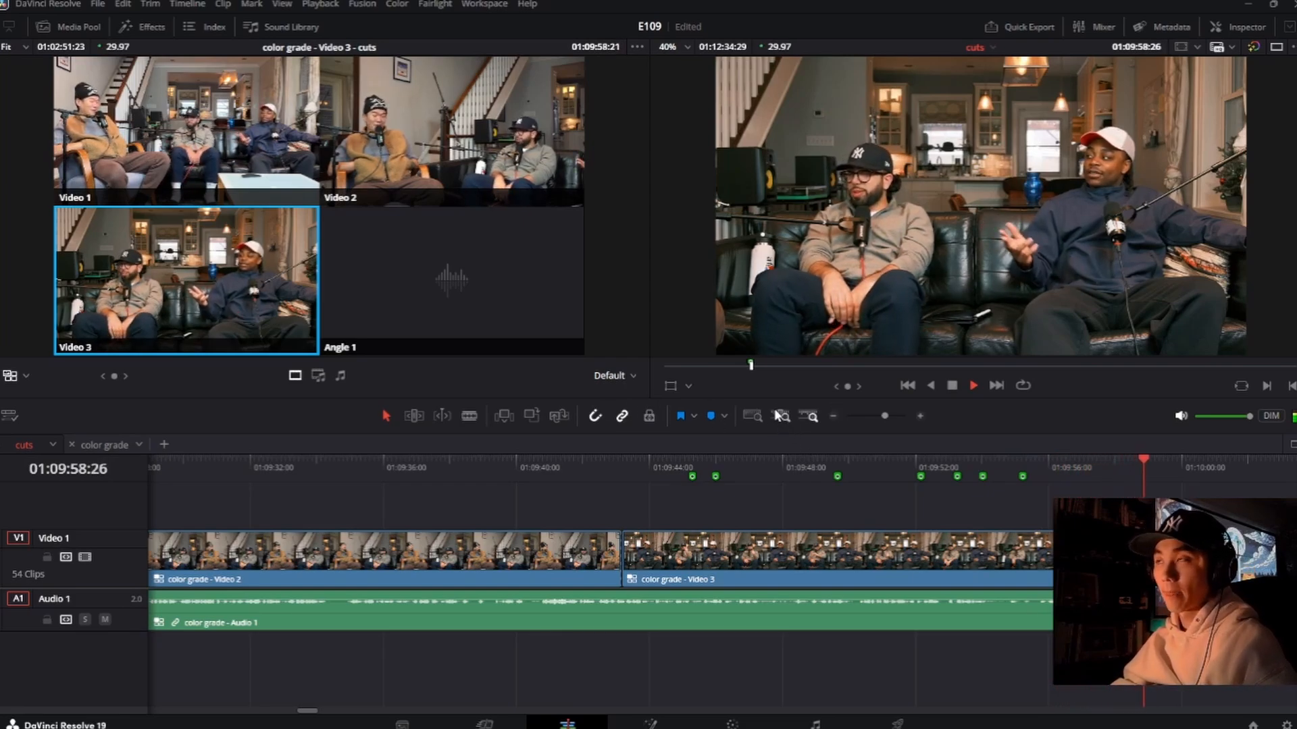
pyautogui.press('space')
pyautogui.click(1106, 465)
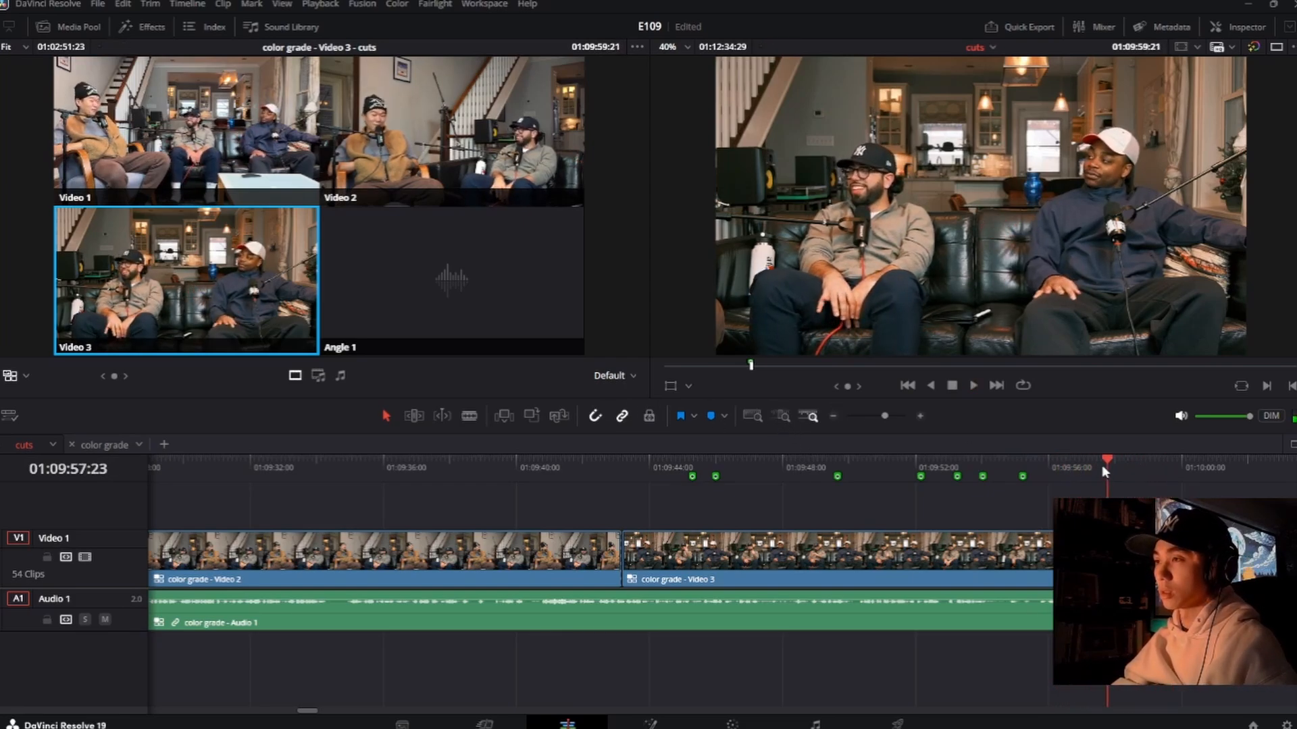
pyautogui.press('space')
pyautogui.press('2')
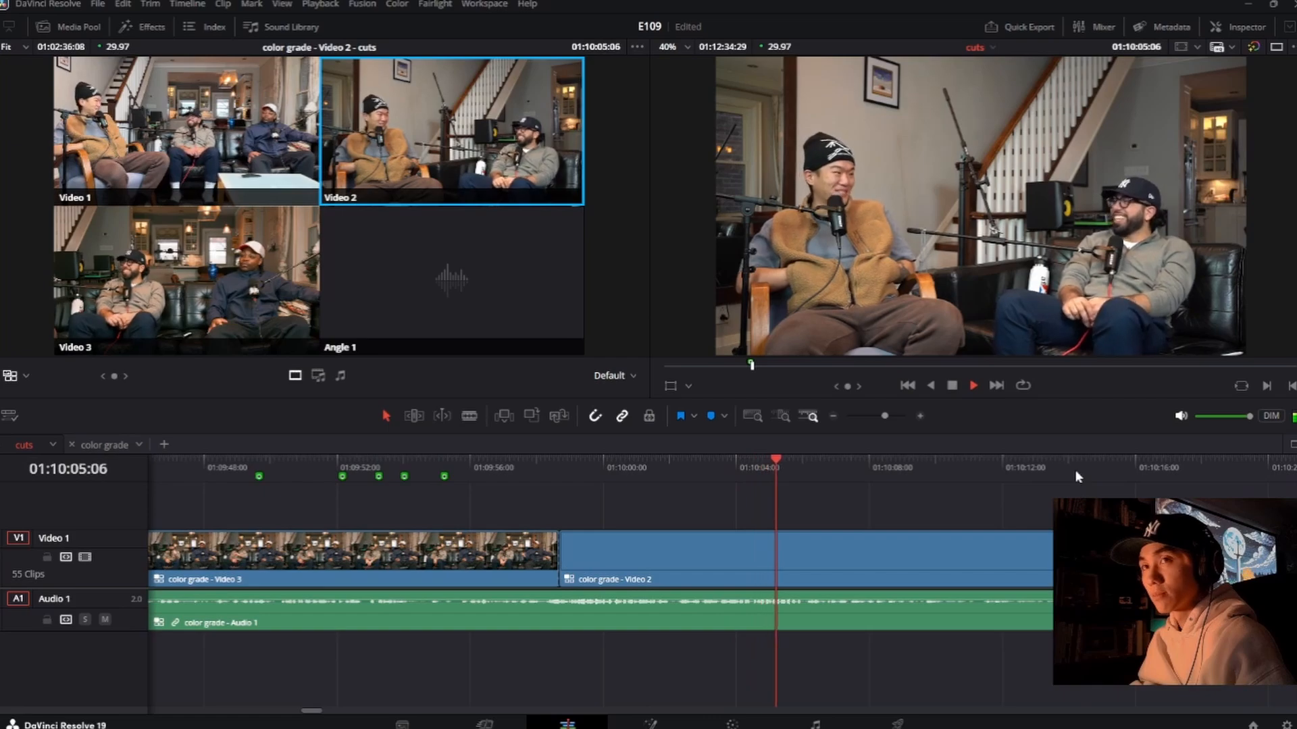
# Step: Cut to the Video 3 angle just after 01:10:06 and roll that cut about 9 frames later
pyautogui.press('3')
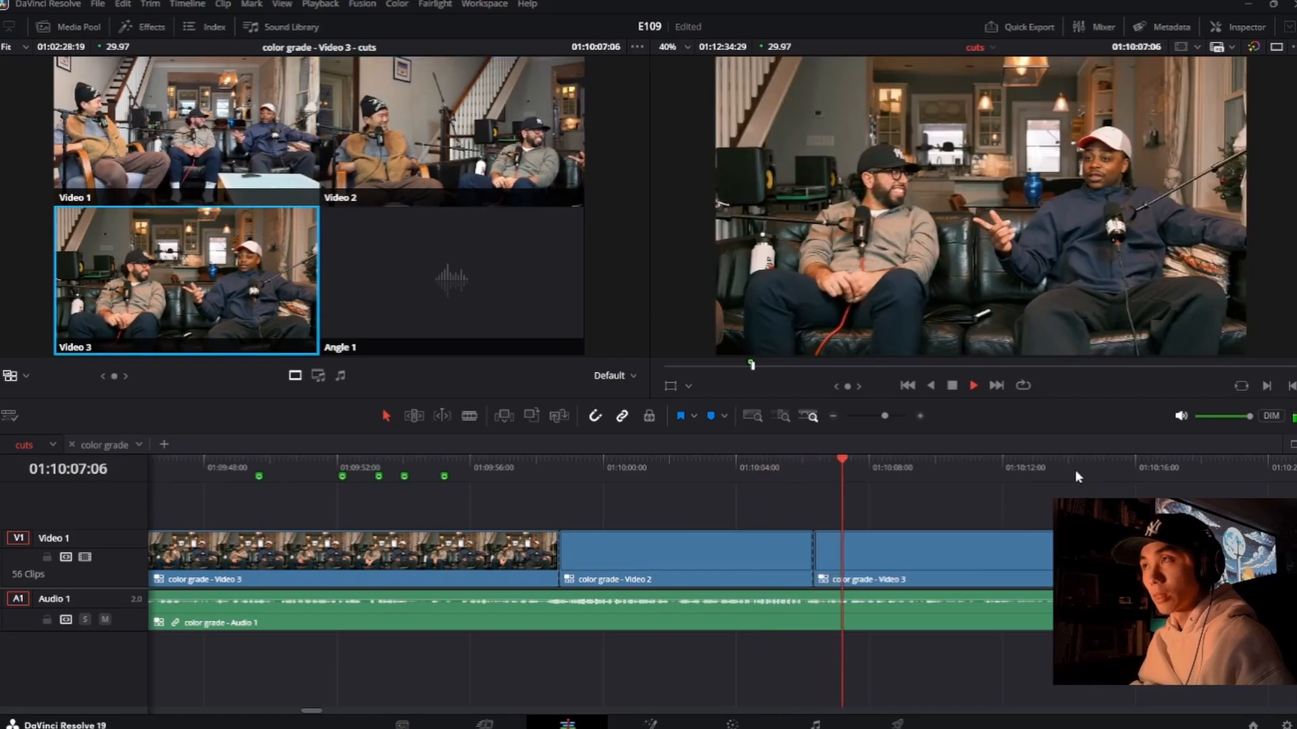
pyautogui.press('space')
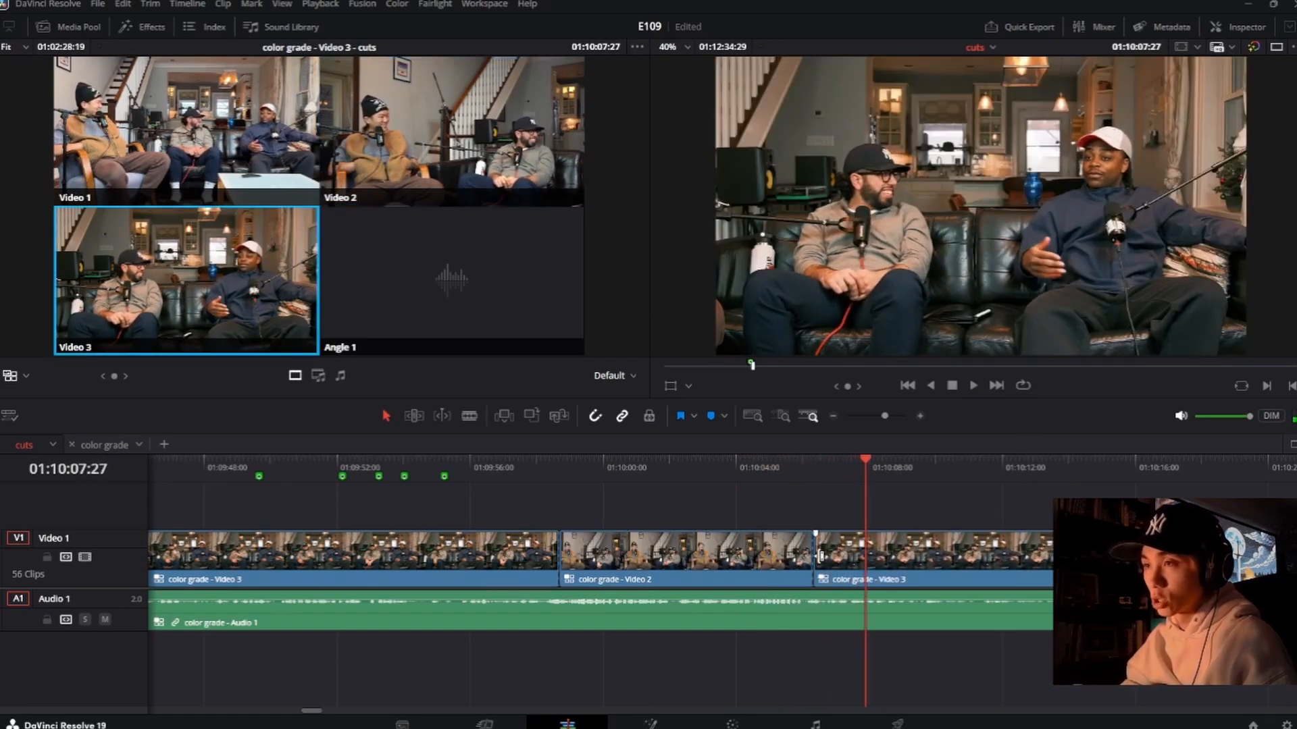
pyautogui.moveTo(815, 556); pyautogui.dragTo(825, 557)
pyautogui.click(796, 479)
# Step: Play through the adjusted cut and switch to the Video 2 angle at about 01:10:17:06
pyautogui.press('space')
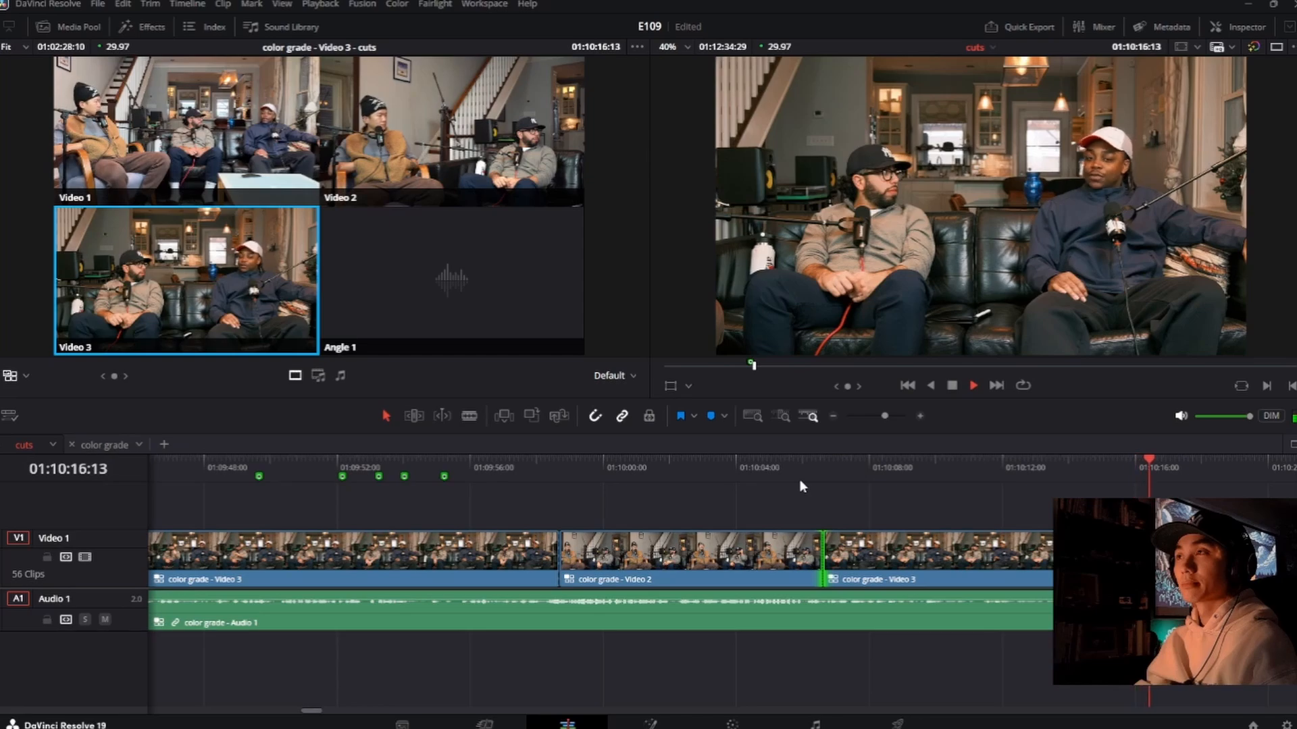
pyautogui.press('2')
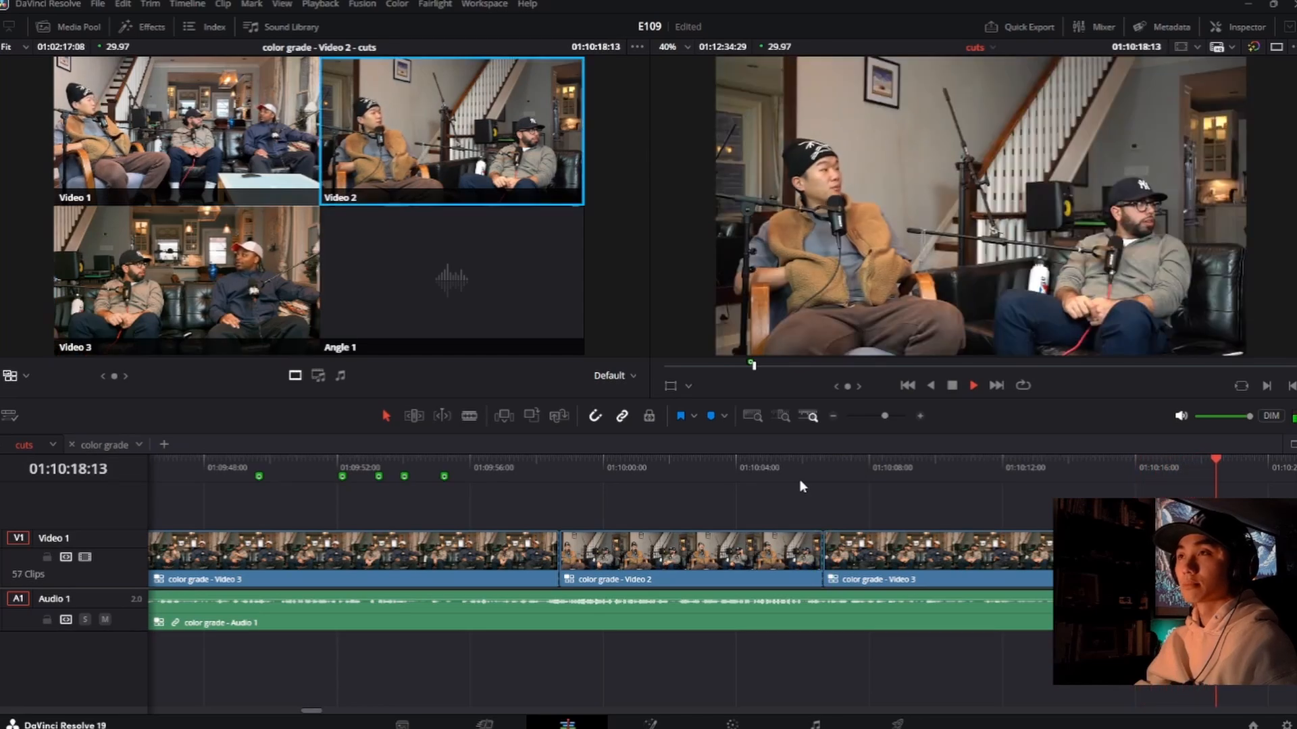
pyautogui.press('space')
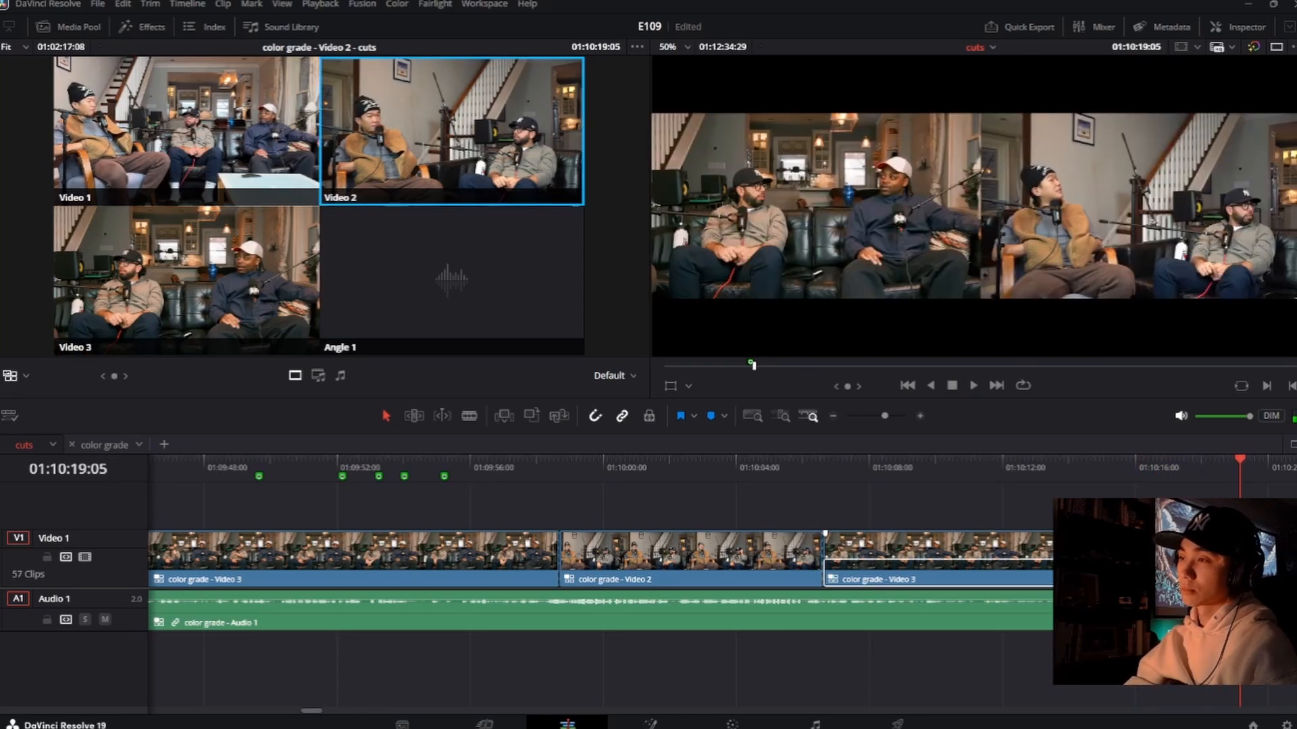
# Step: Replay the new Video 2 shot, again from 01:10:18:20, and cut back to the Video 3 angle at about 01:10:21:19
pyautogui.click(1134, 478)
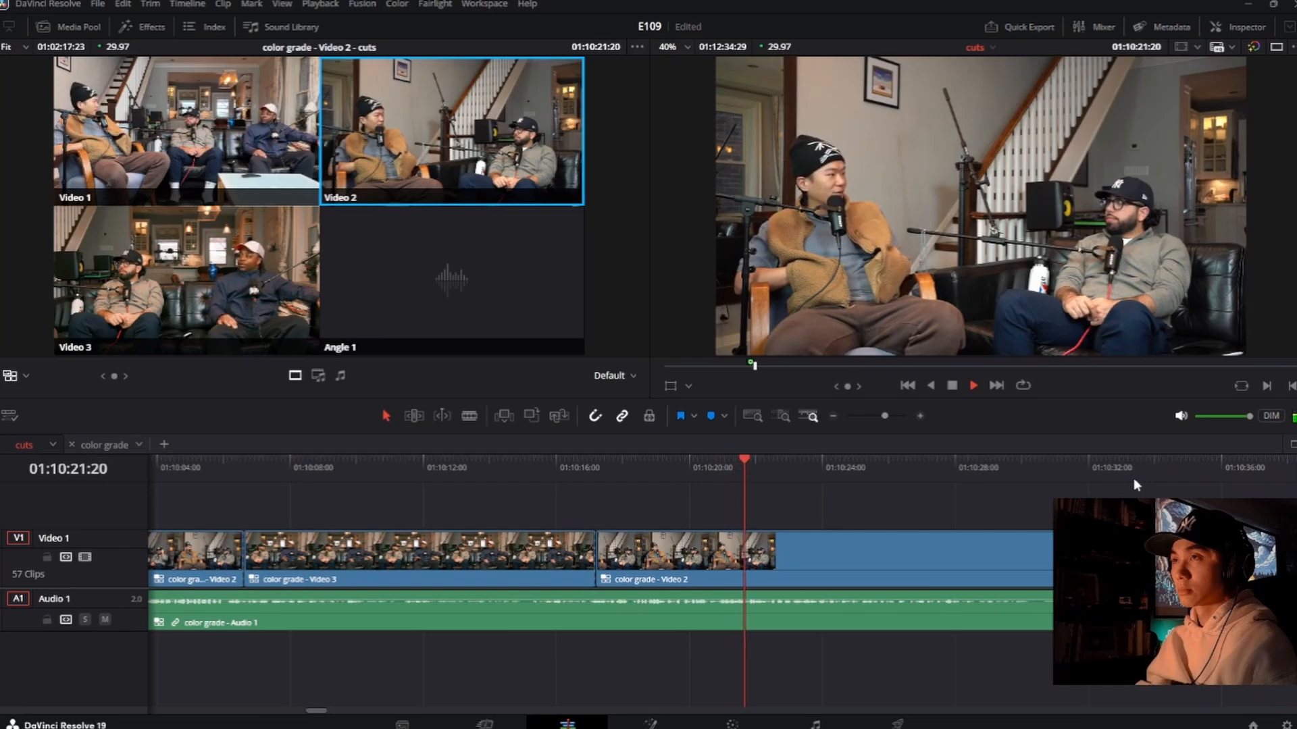
pyautogui.press('space')
pyautogui.click(645, 473)
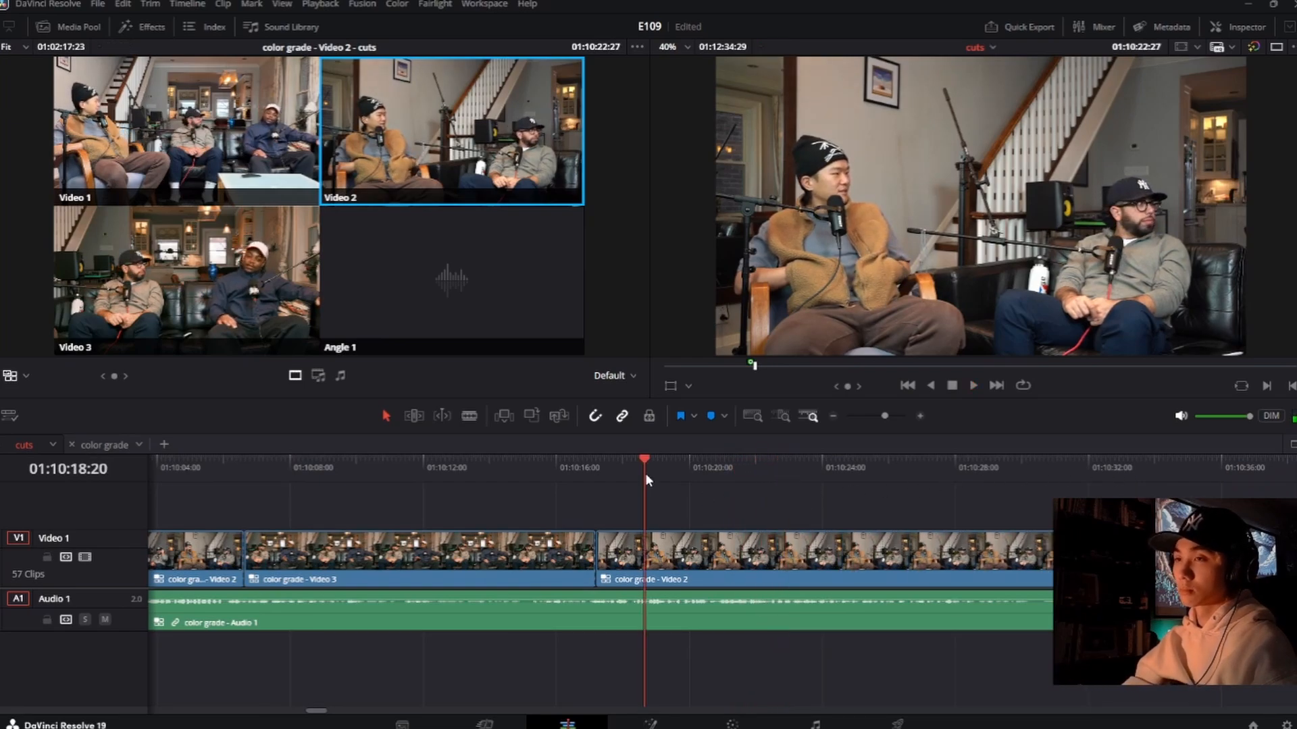
pyautogui.press('space')
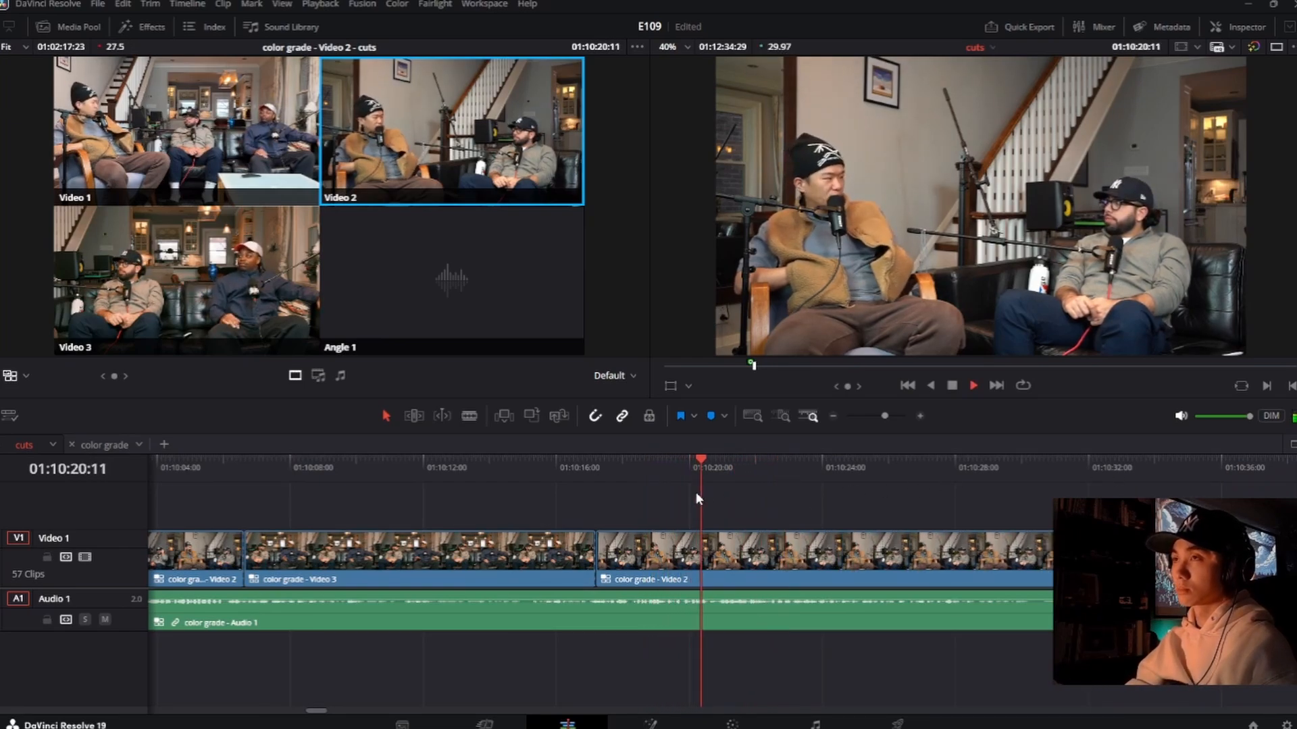
pyautogui.press('3')
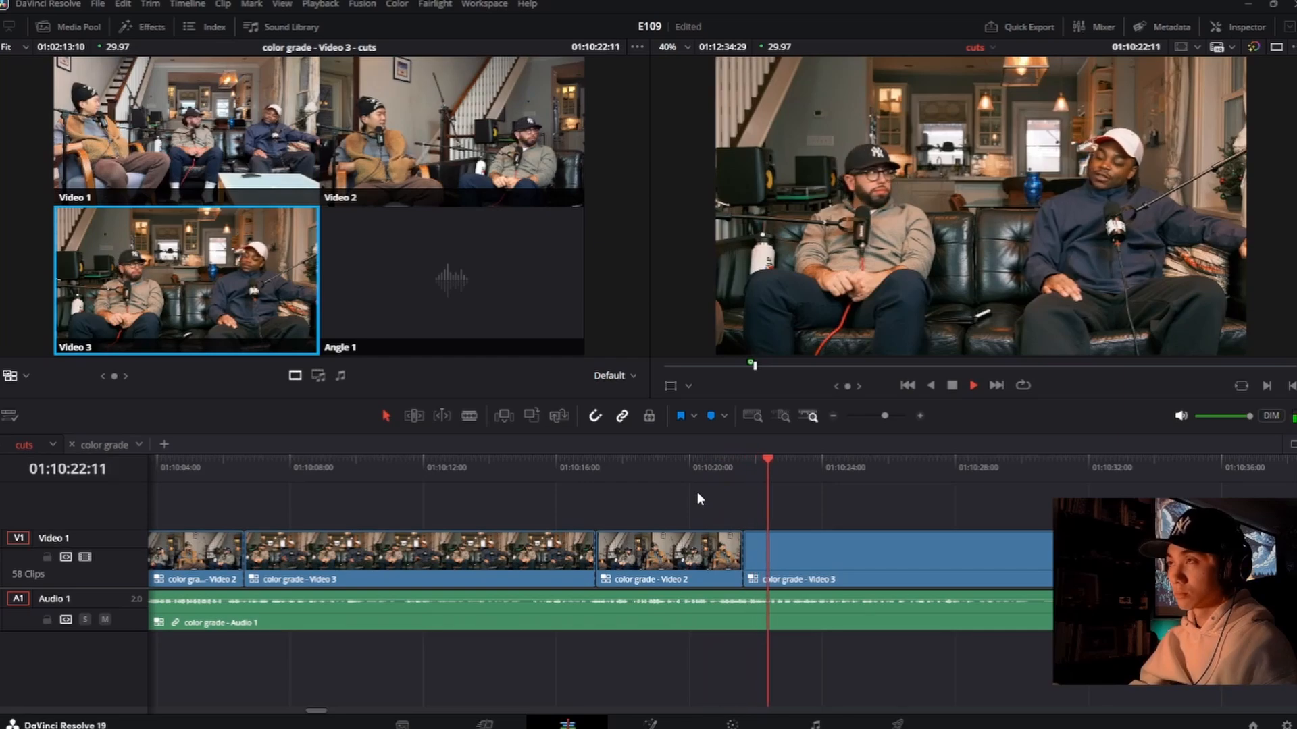
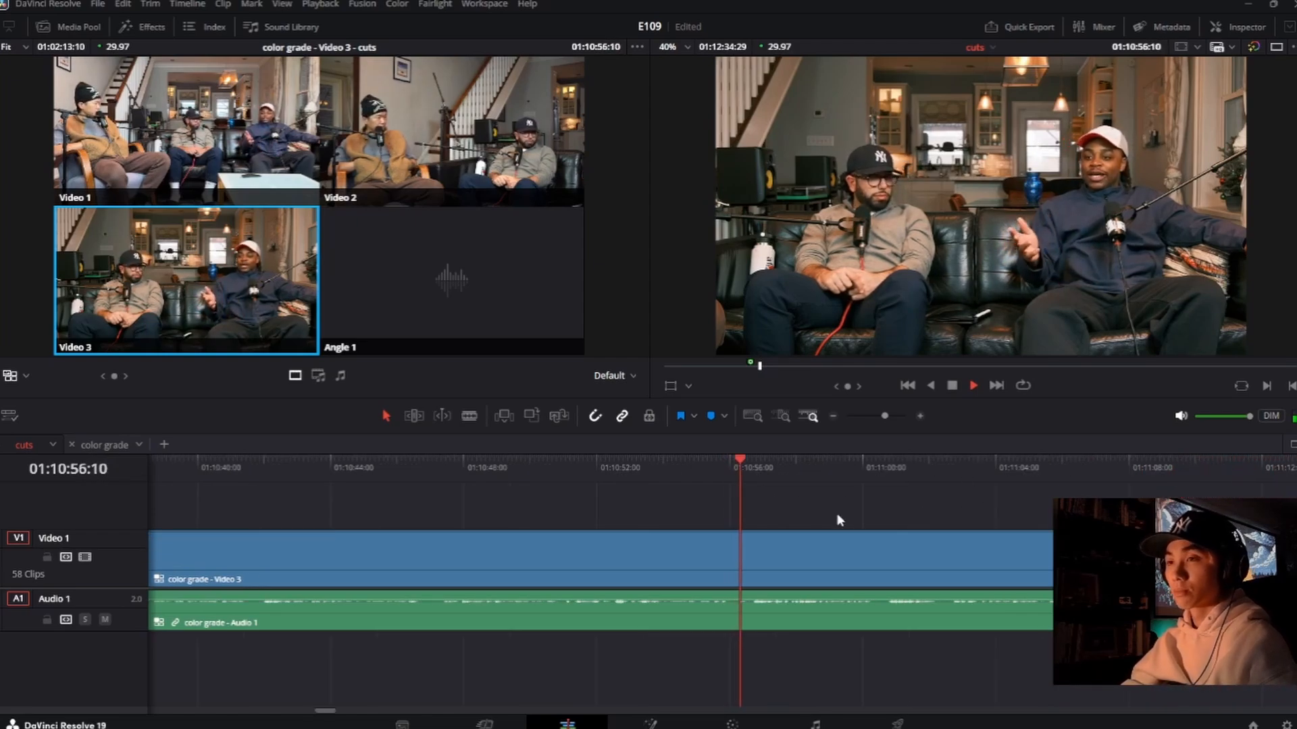
# Step: Replay from about 01:10:51, cut to the Video 2 angle at about 01:10:52:22, and roll that cut about 9 frames earlier
pyautogui.click(568, 473)
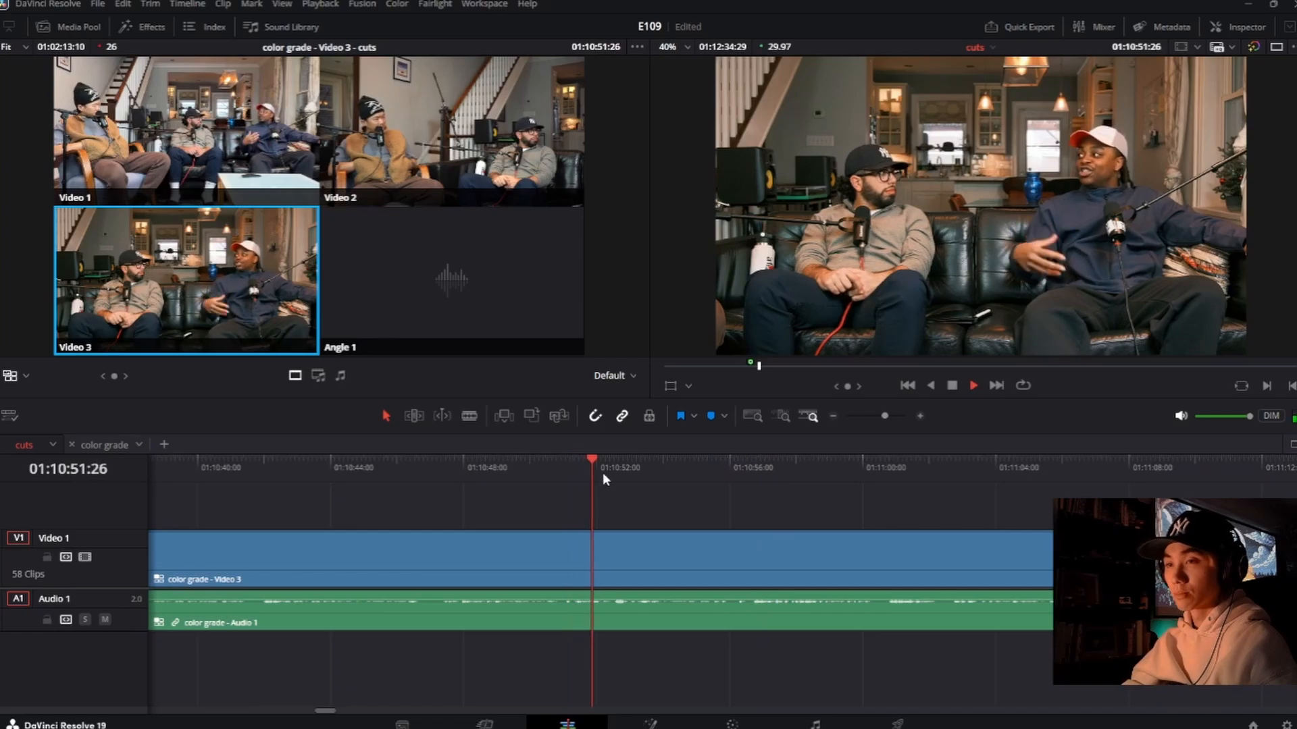
pyautogui.press('2')
pyautogui.press('space')
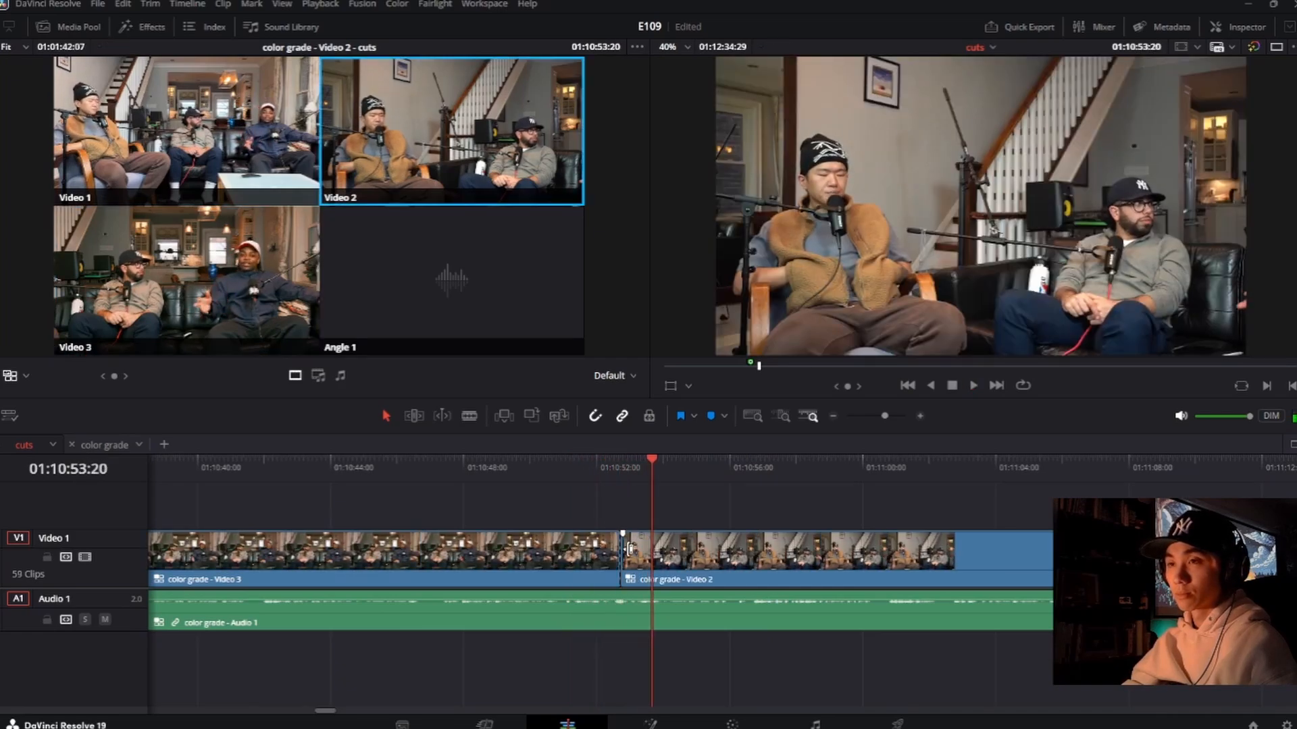
pyautogui.moveTo(621, 560); pyautogui.dragTo(612, 561)
# Step: Play on from 01:10:53:01, cut back to the Video 3 angle at about 01:10:53:26, and replay the short Video 2 shot
pyautogui.click(631, 473)
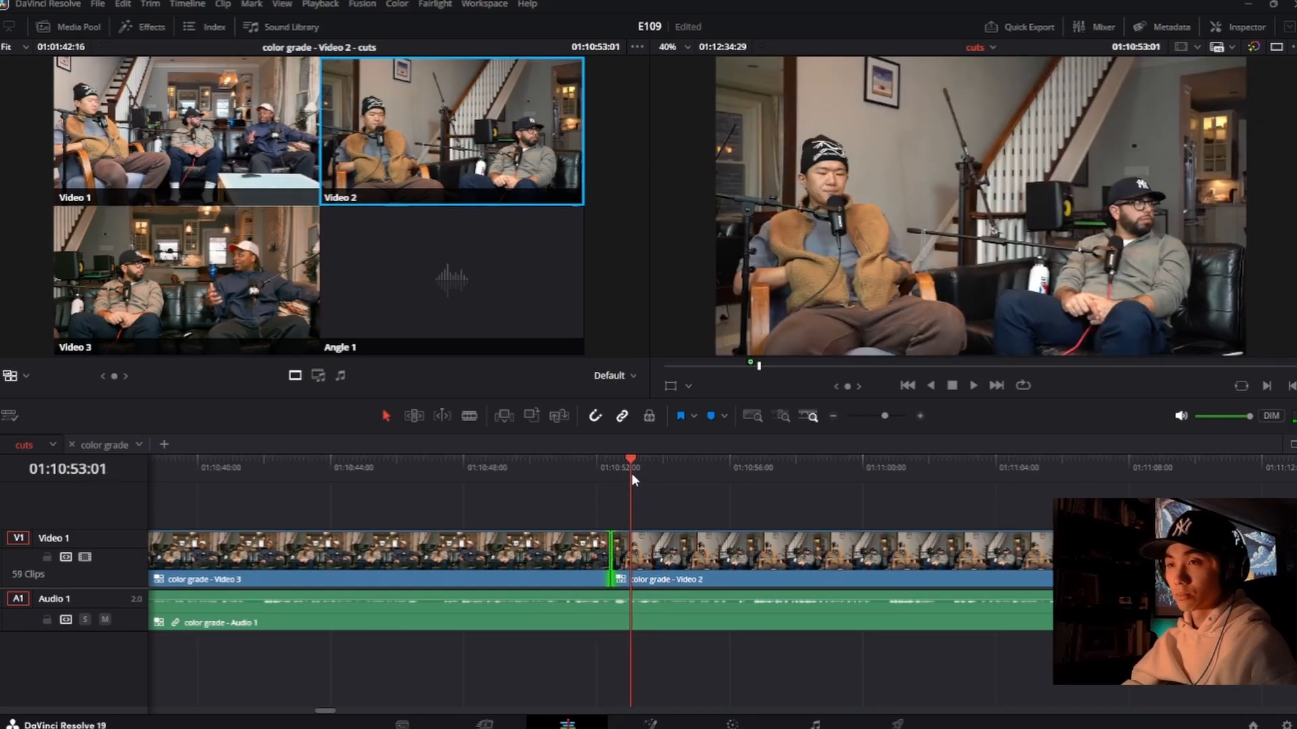
pyautogui.press('space')
pyautogui.press('3')
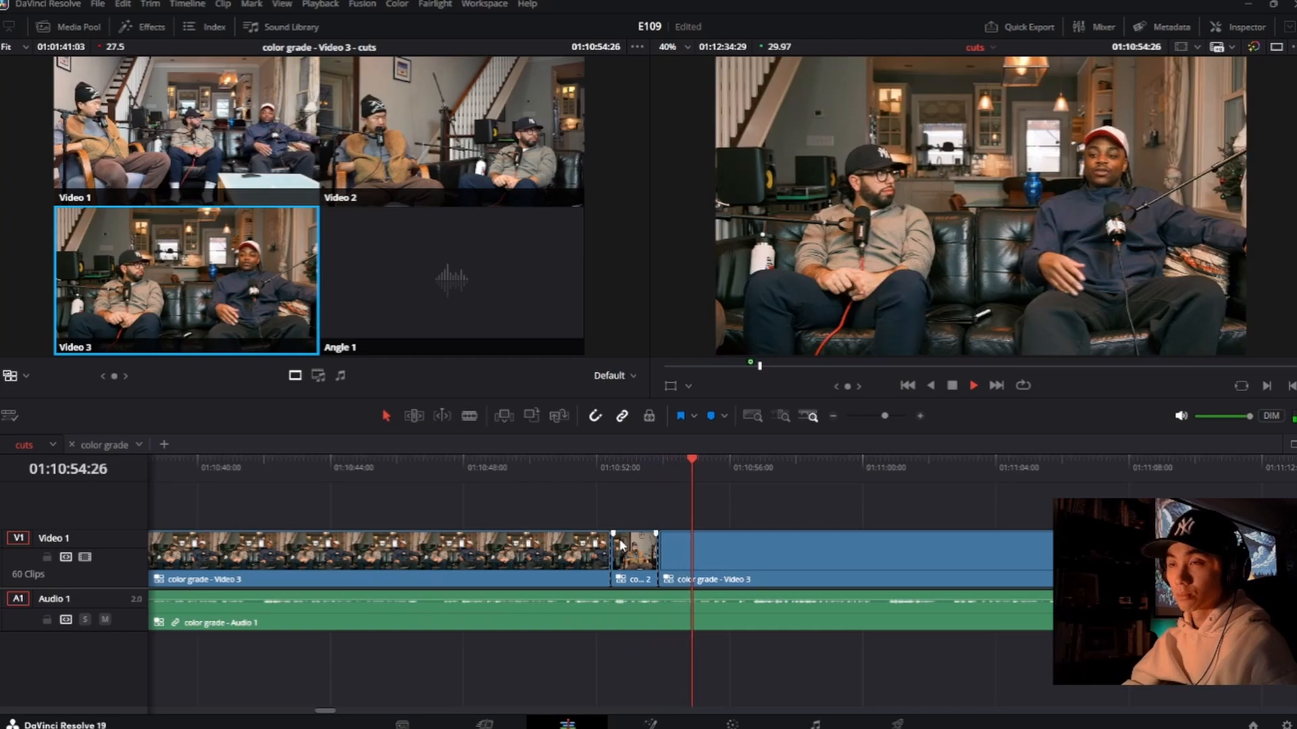
pyautogui.click(588, 473)
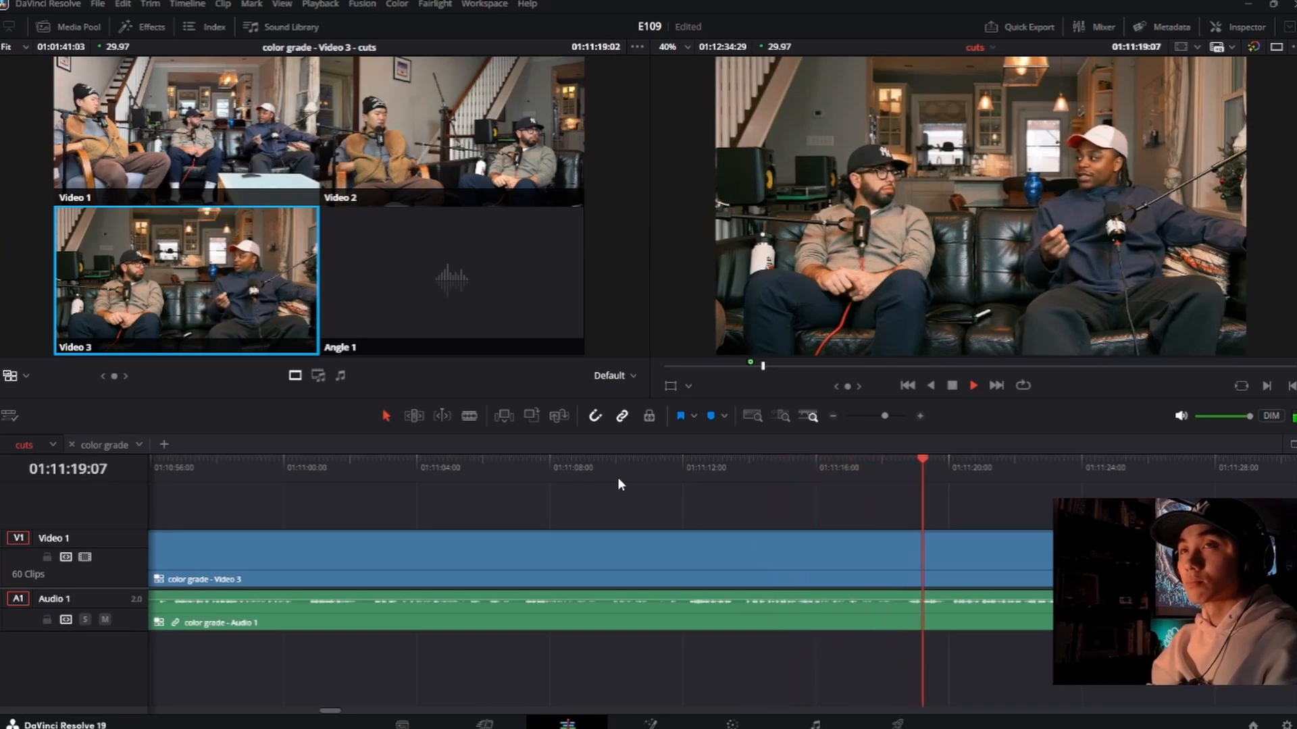
# Step: Go back slightly, cut to the Video 2 angle at about 01:11:18:18, and roll that cut about 3 frames later
pyautogui.click(882, 479)
pyautogui.press('2')
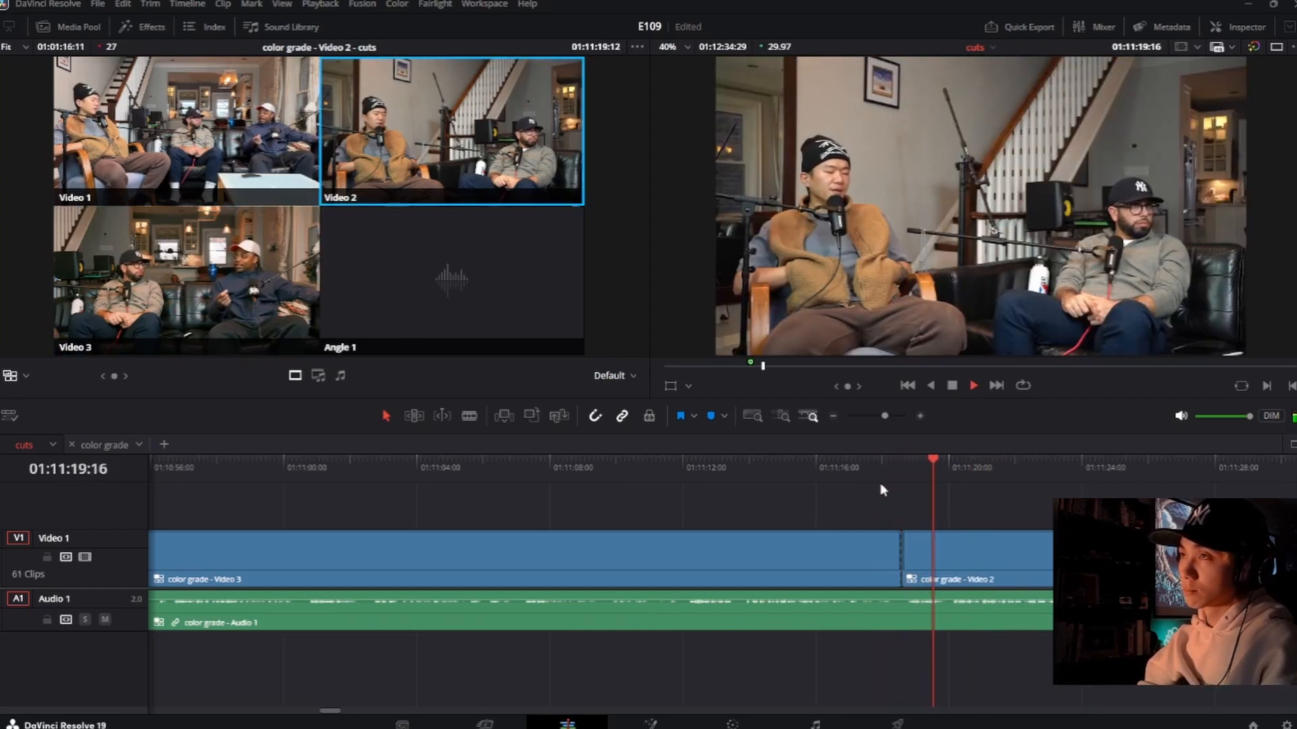
pyautogui.moveTo(902, 555); pyautogui.dragTo(906, 556)
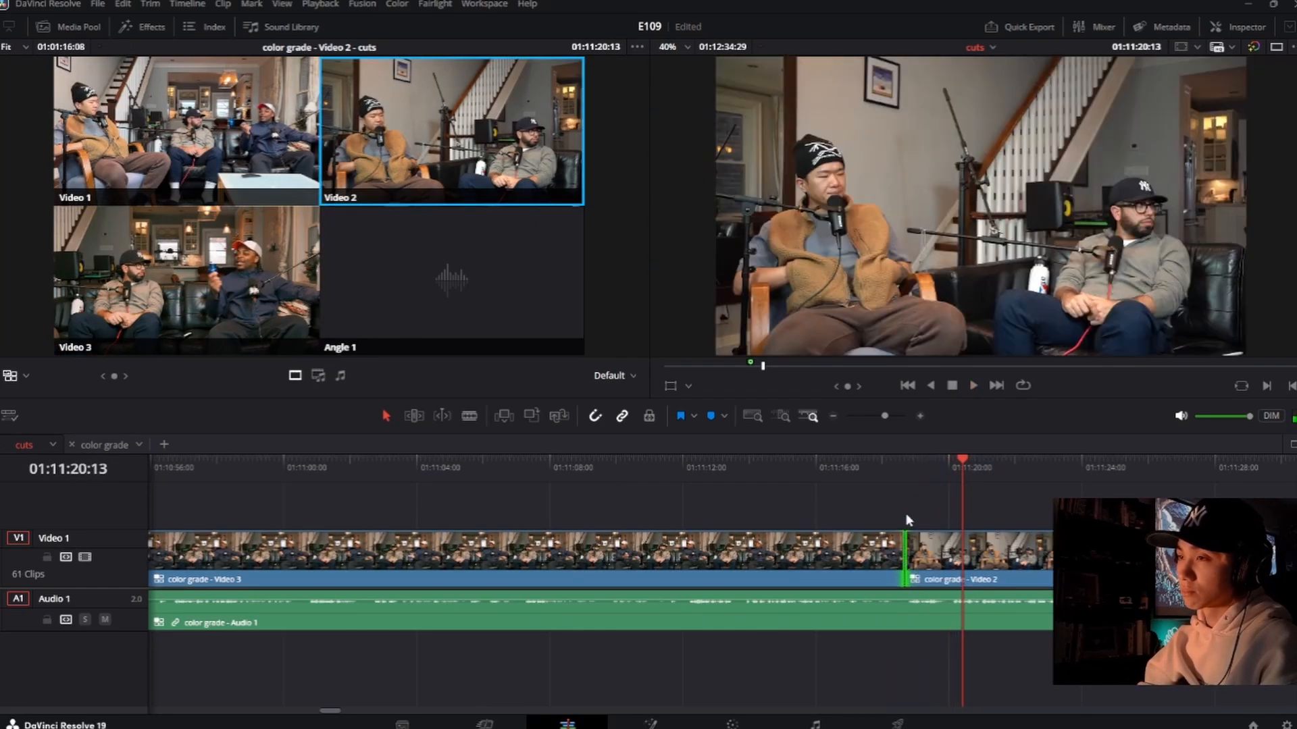
# Step: Cut back to the Video 3 angle at about 01:11:20:23, replay the switch, and roll that cut about 9 frames earlier
pyautogui.press('space')
pyautogui.press('3')
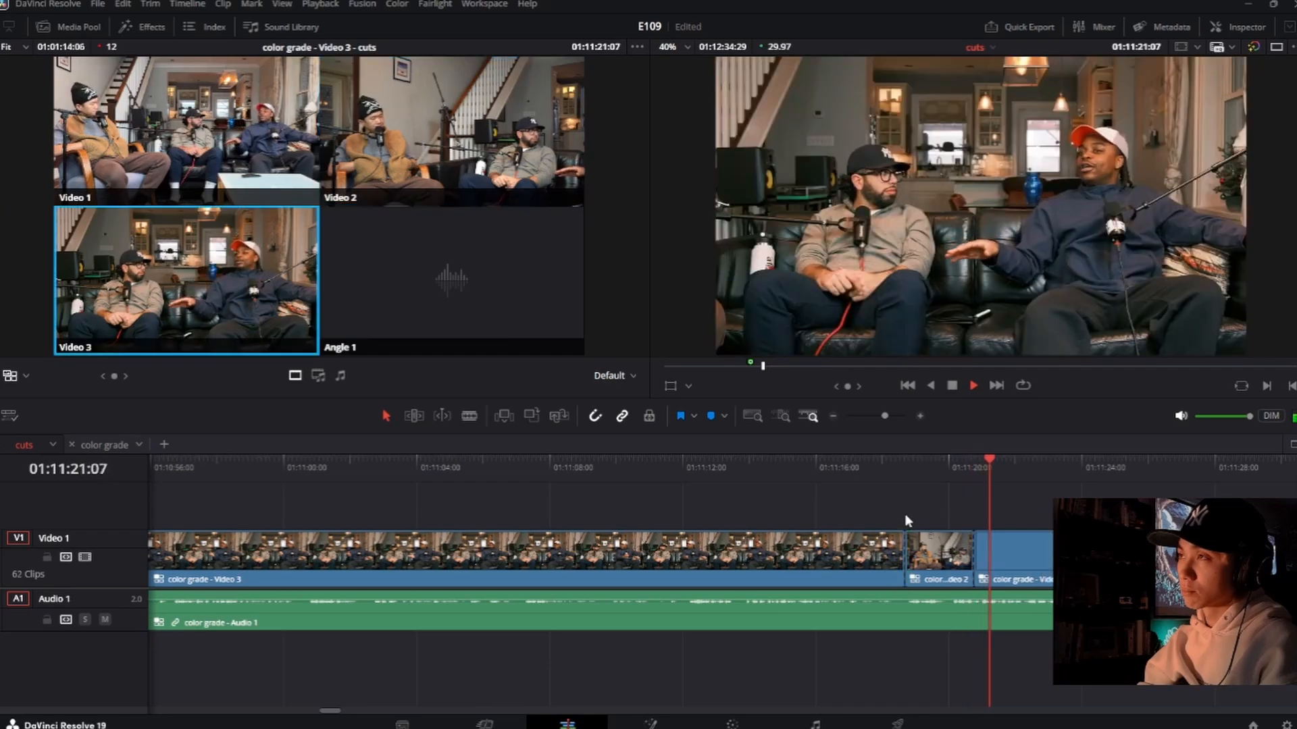
pyautogui.click(947, 485)
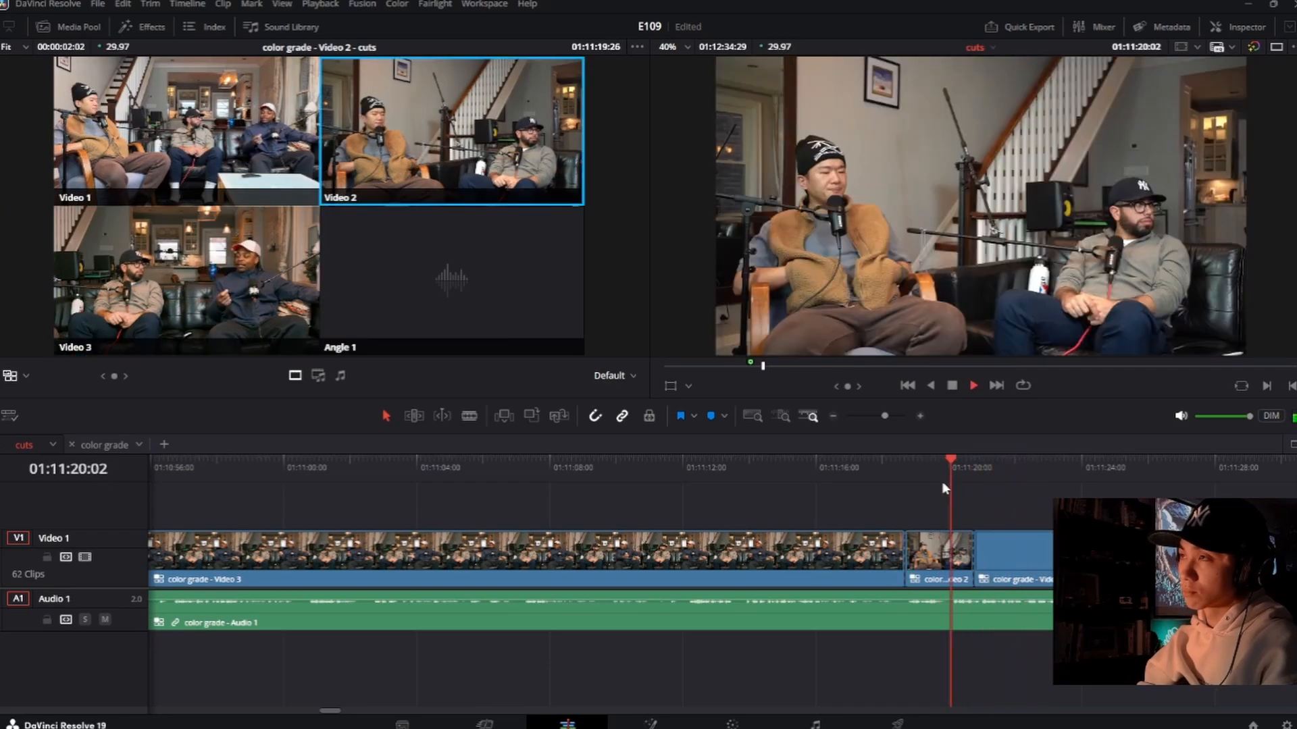
pyautogui.press('3')
pyautogui.press('space')
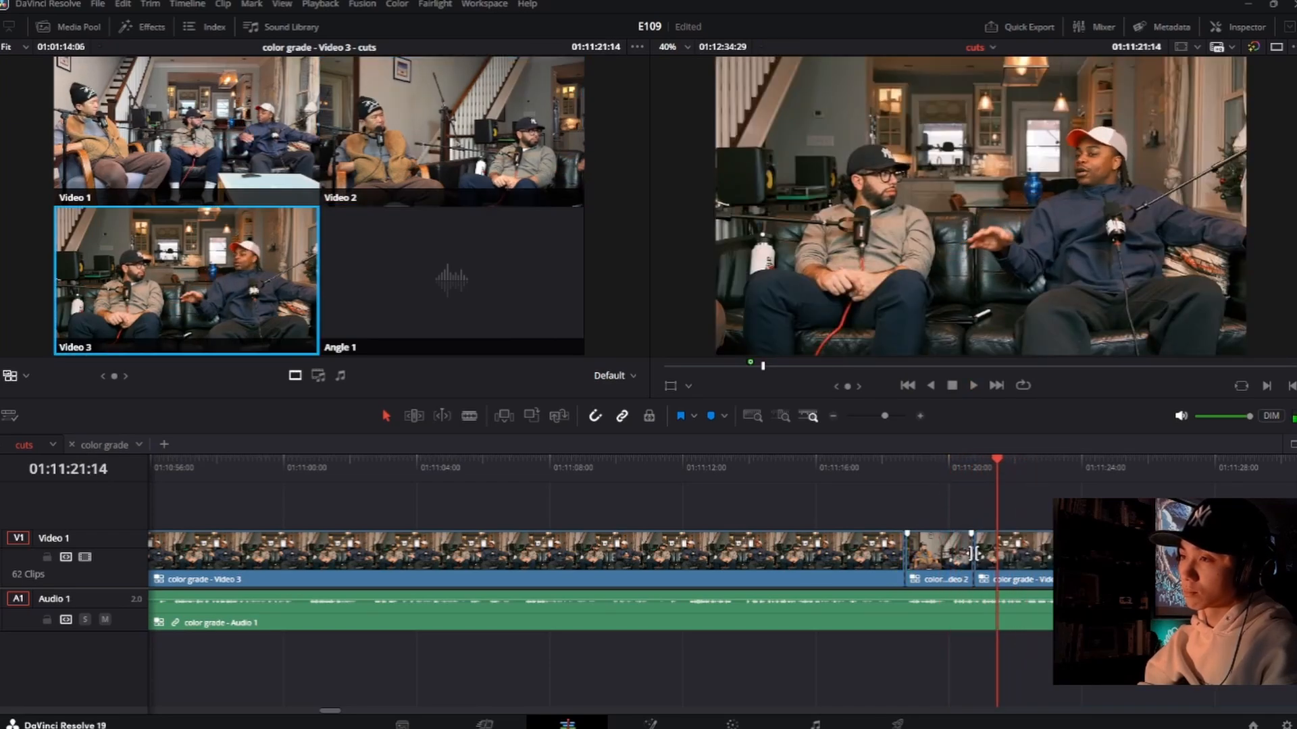
pyautogui.moveTo(973, 554); pyautogui.dragTo(964, 554)
# Step: Play on from about 01:11:18, try the Video 2 angle at about 01:11:35:26, and undo that switch
pyautogui.click(885, 477)
pyautogui.press('space')
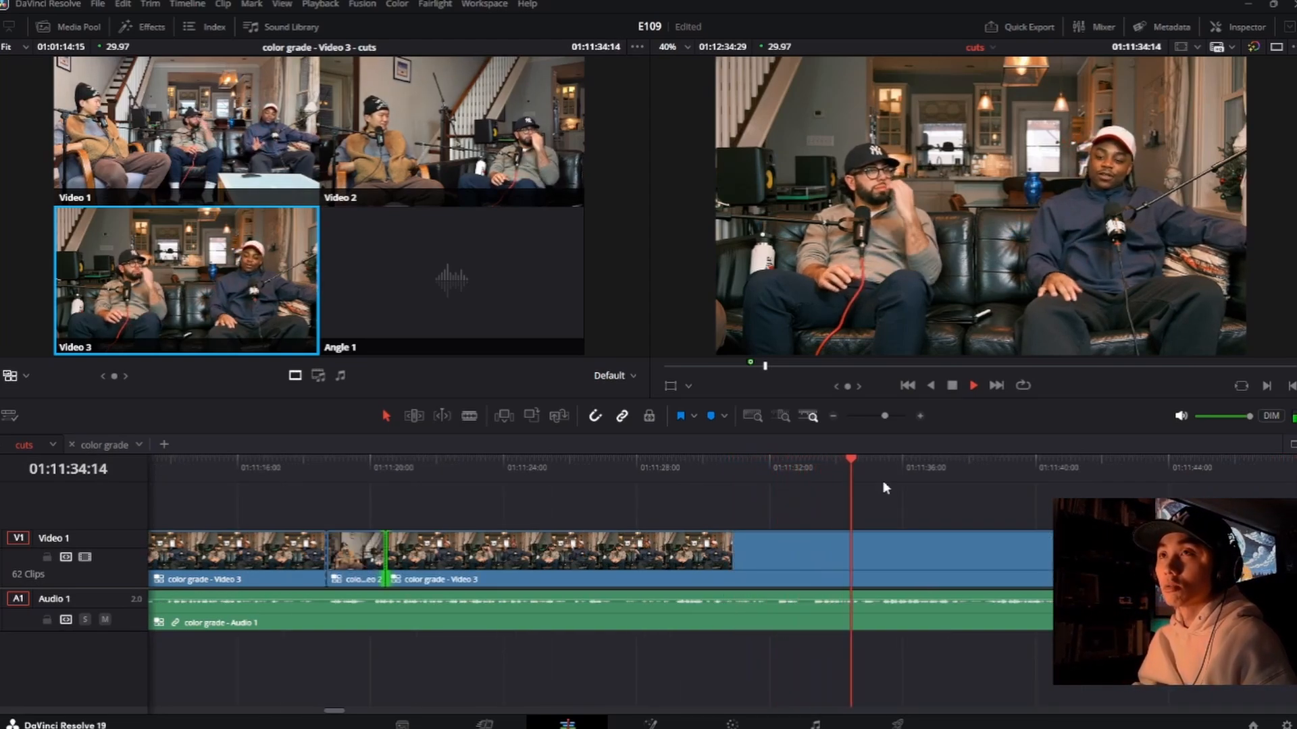
pyautogui.press('2')
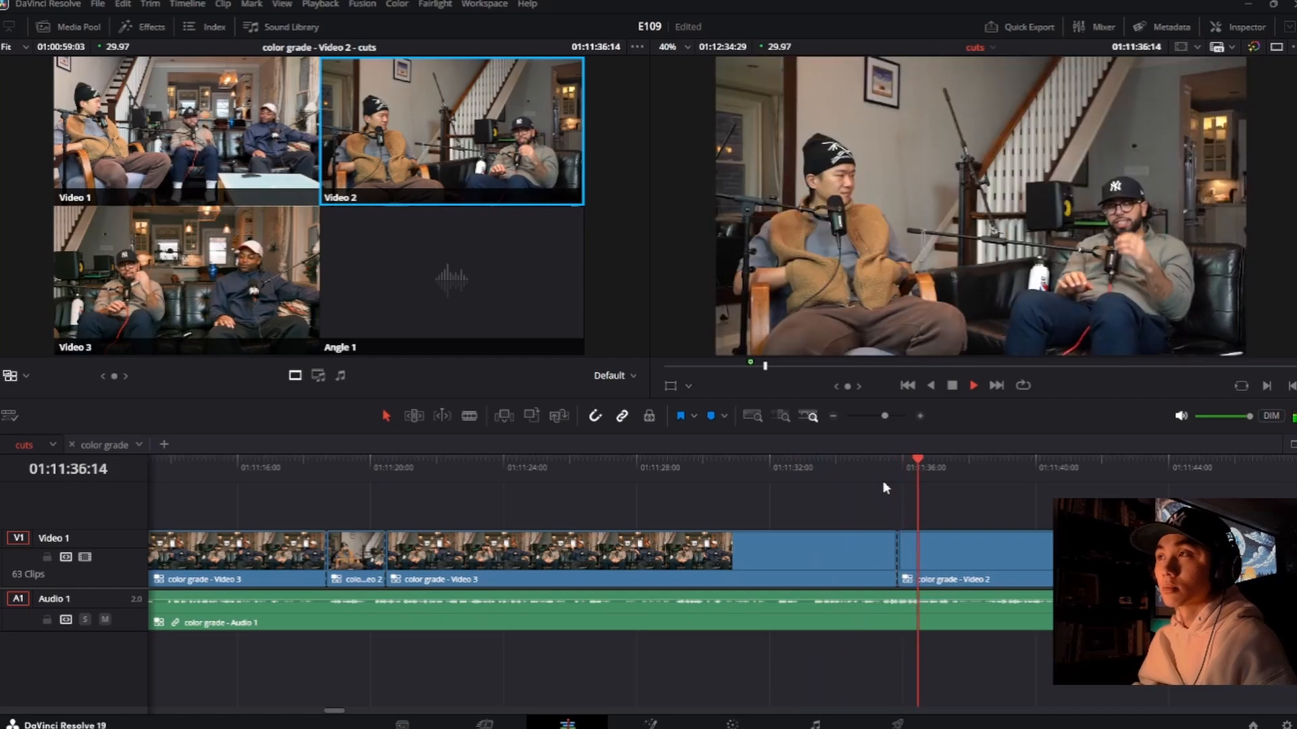
pyautogui.hotkey('ctrl', 'z')
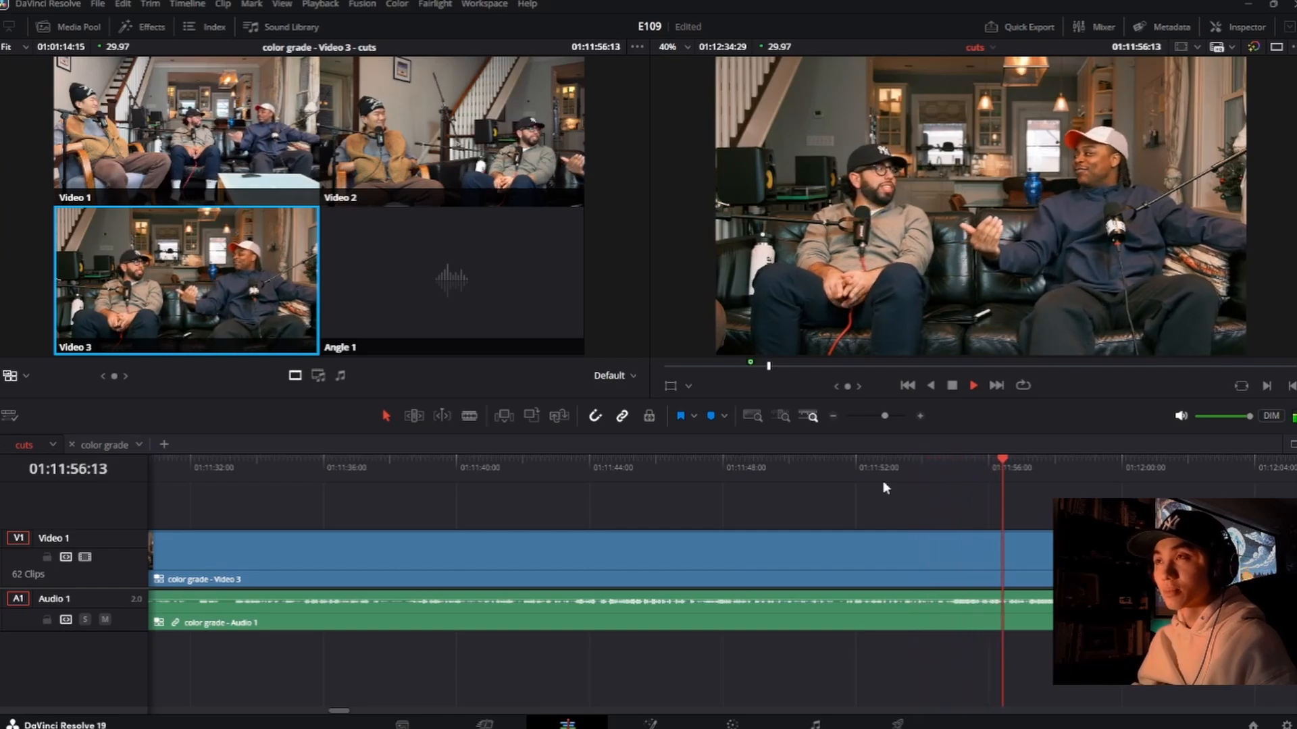
# Step: Insert a Video 2 shot from about 01:11:57:16 to 01:11:59:13, rolling both of its cuts earlier, and replay it
pyautogui.press('2')
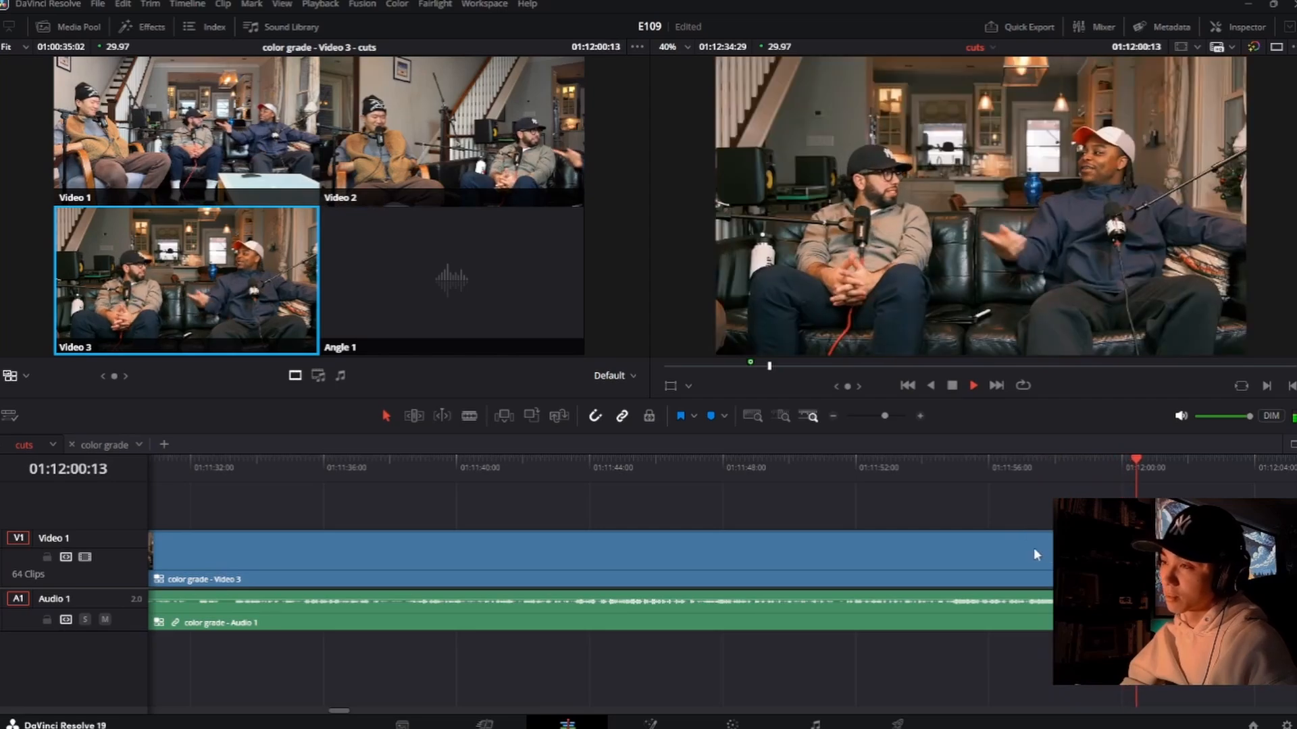
pyautogui.moveTo(1070, 553); pyautogui.dragTo(1039, 552)
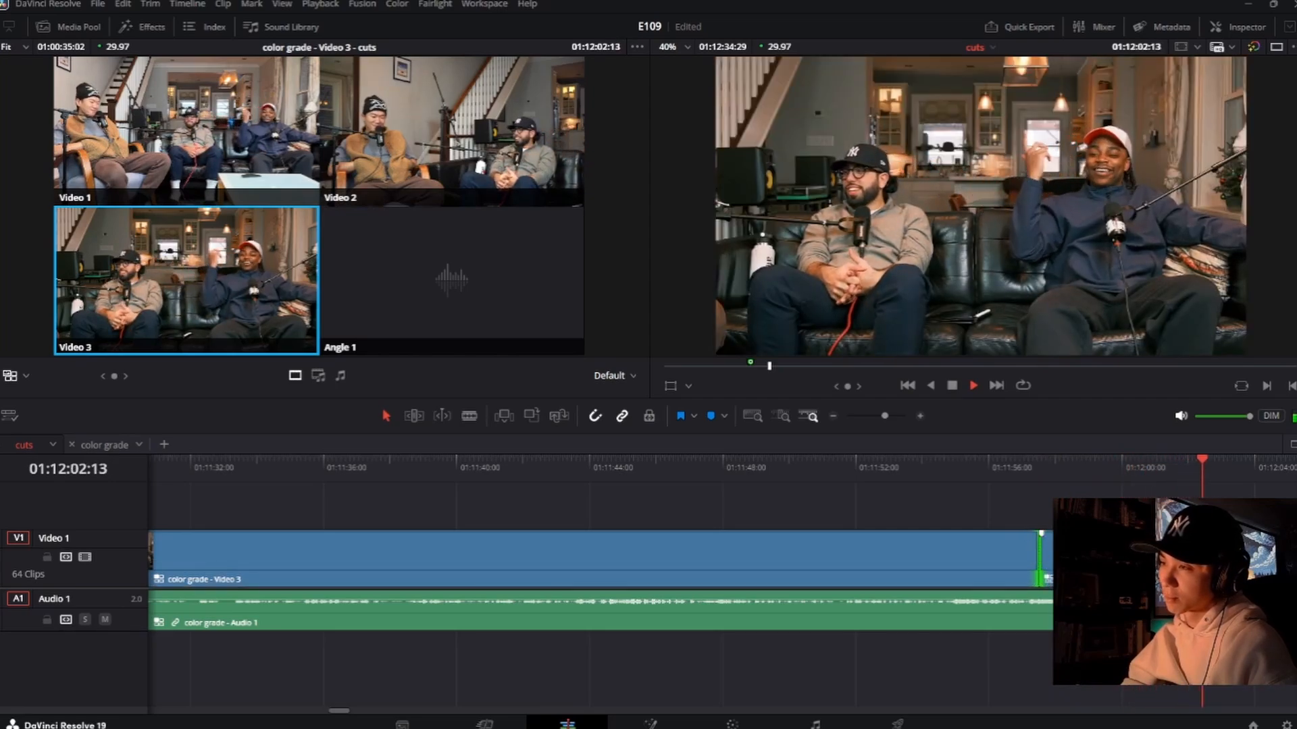
pyautogui.click(993, 472)
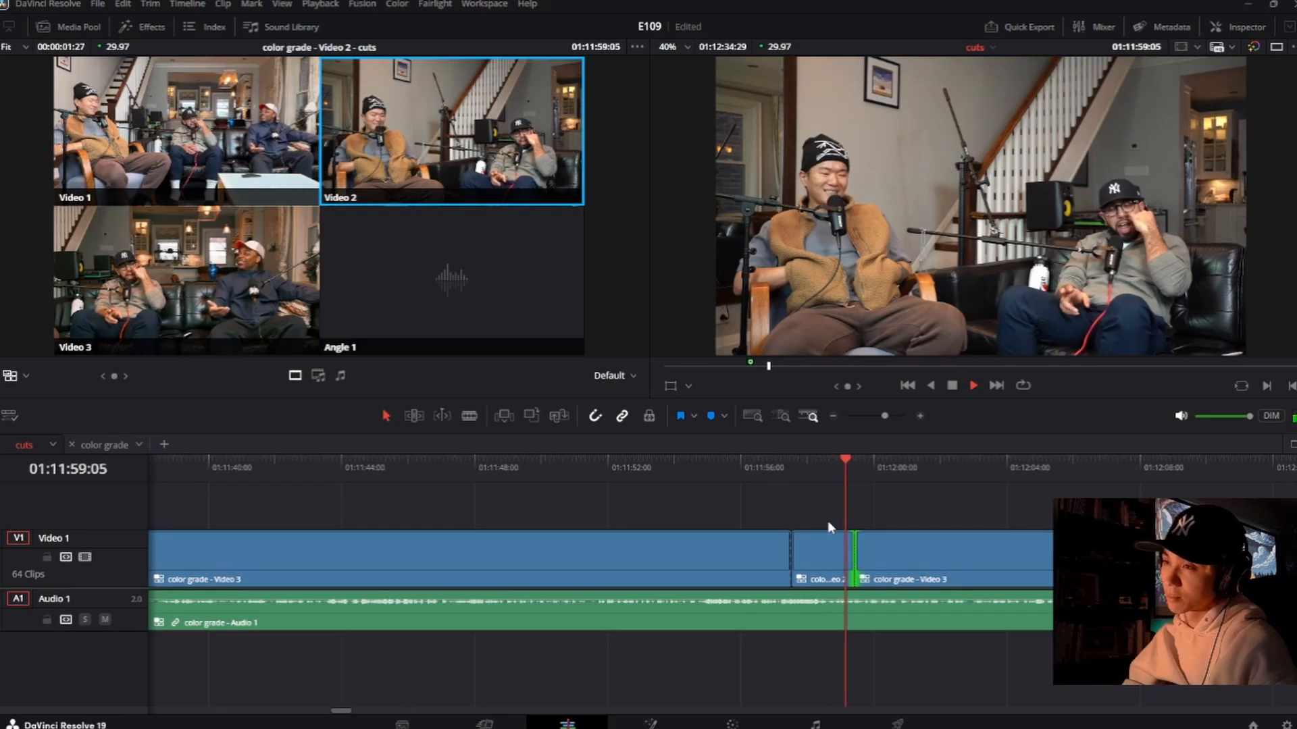
pyautogui.press('3')
# Step: Try switching to Video 2 at about 01:12:08:23, Video 3 at about 01:12:10:06 and Video 2 at about 01:12:13:28
pyautogui.scroll(-5, 824, 529)
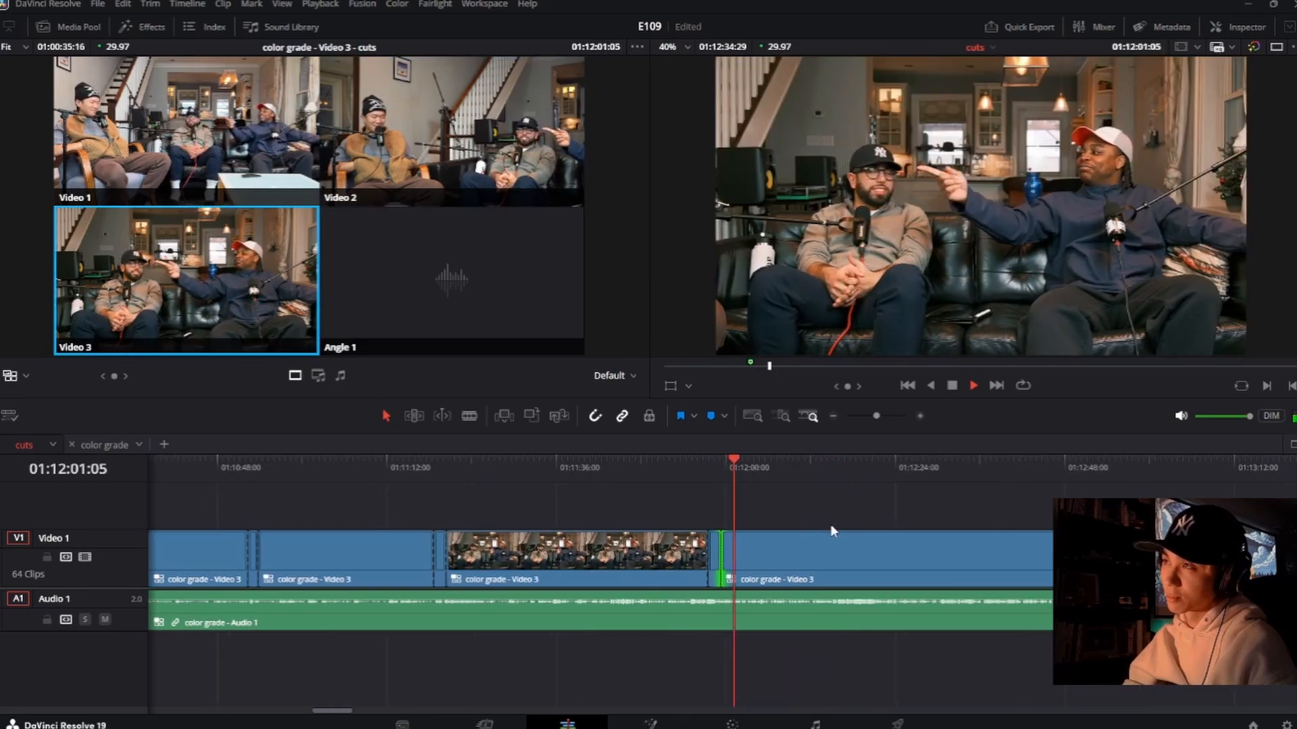
pyautogui.scroll(5, 831, 528)
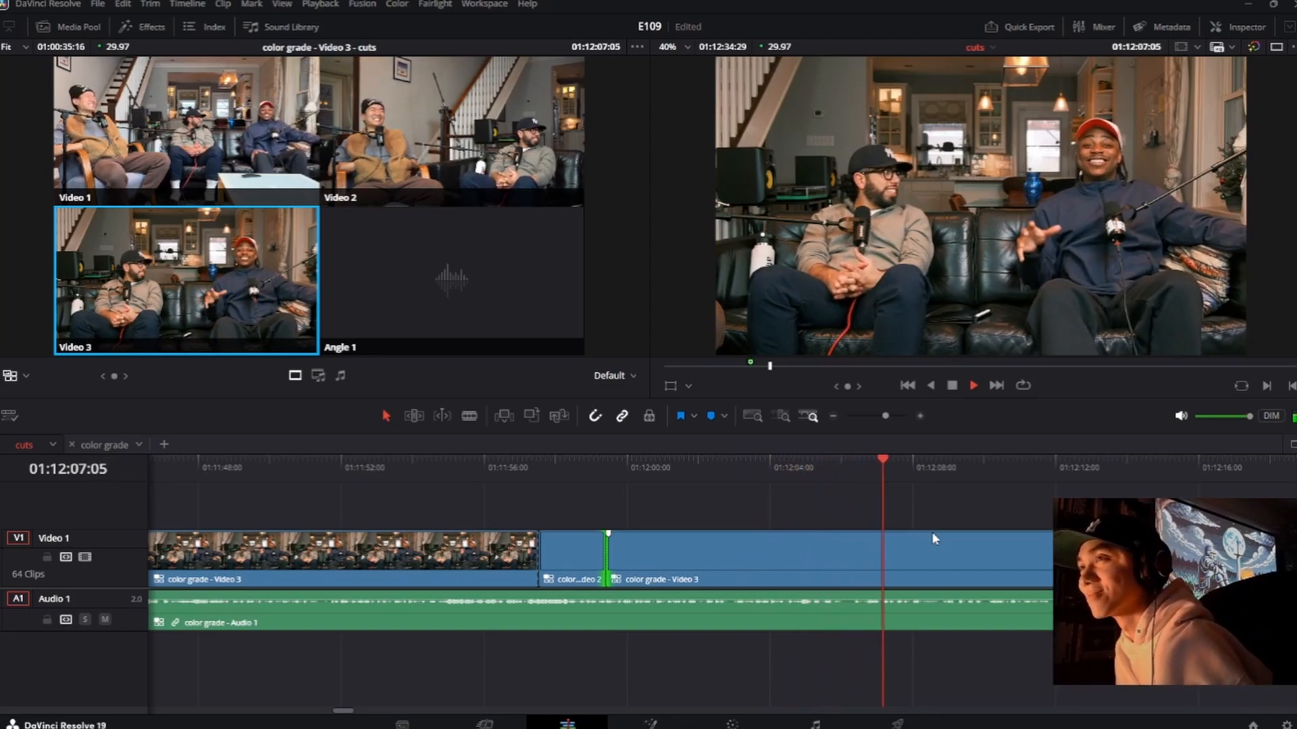
pyautogui.press('2')
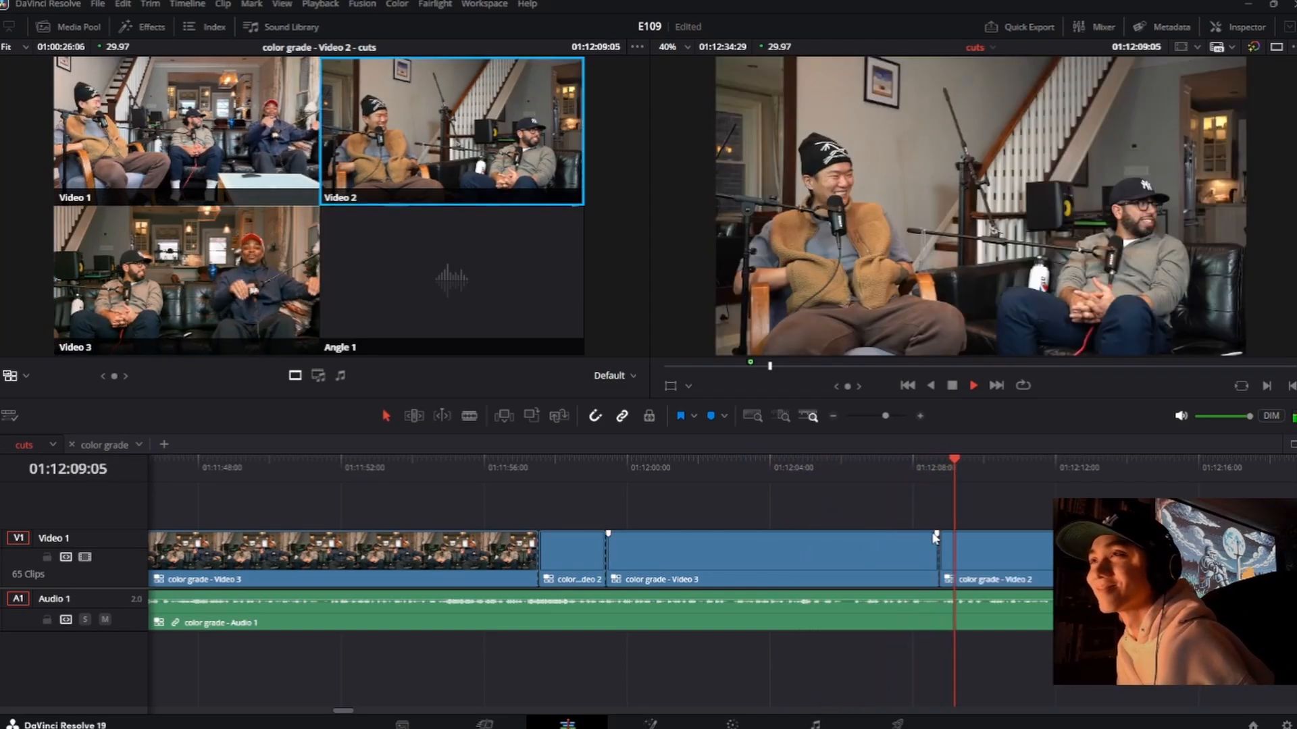
pyautogui.press('3')
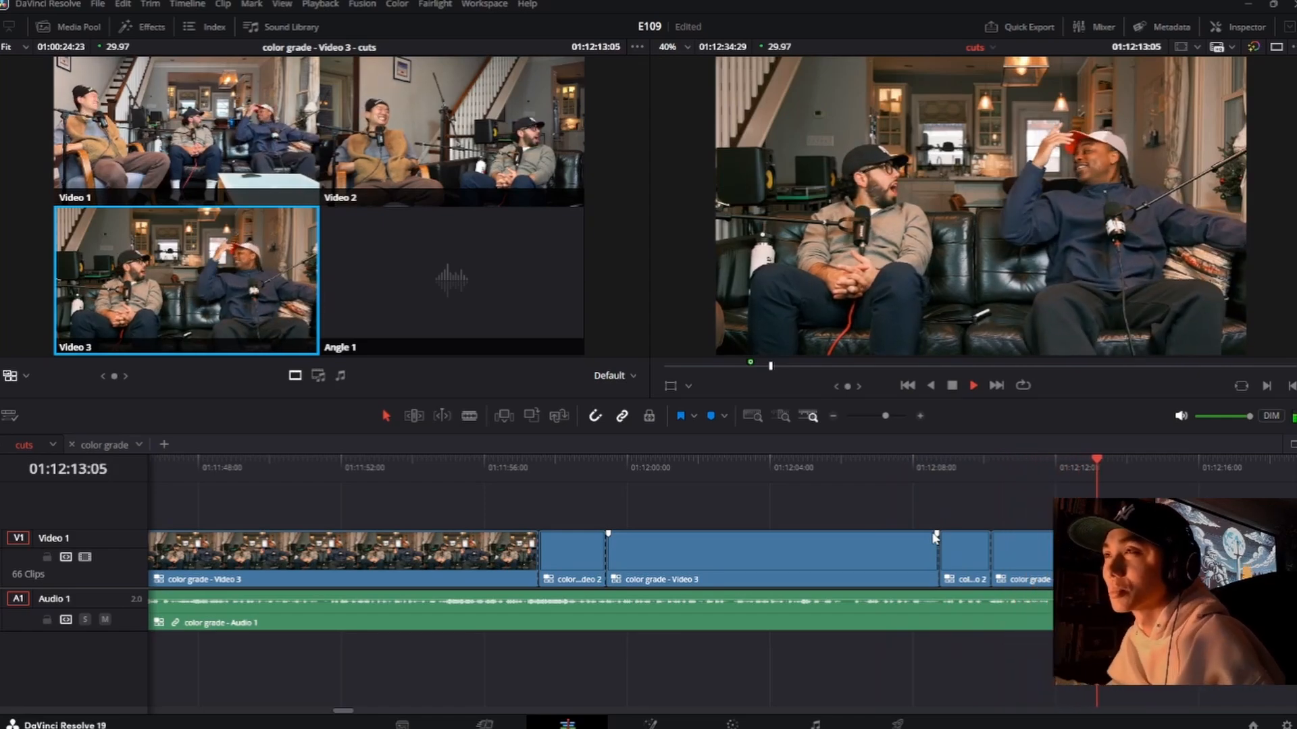
pyautogui.press('2')
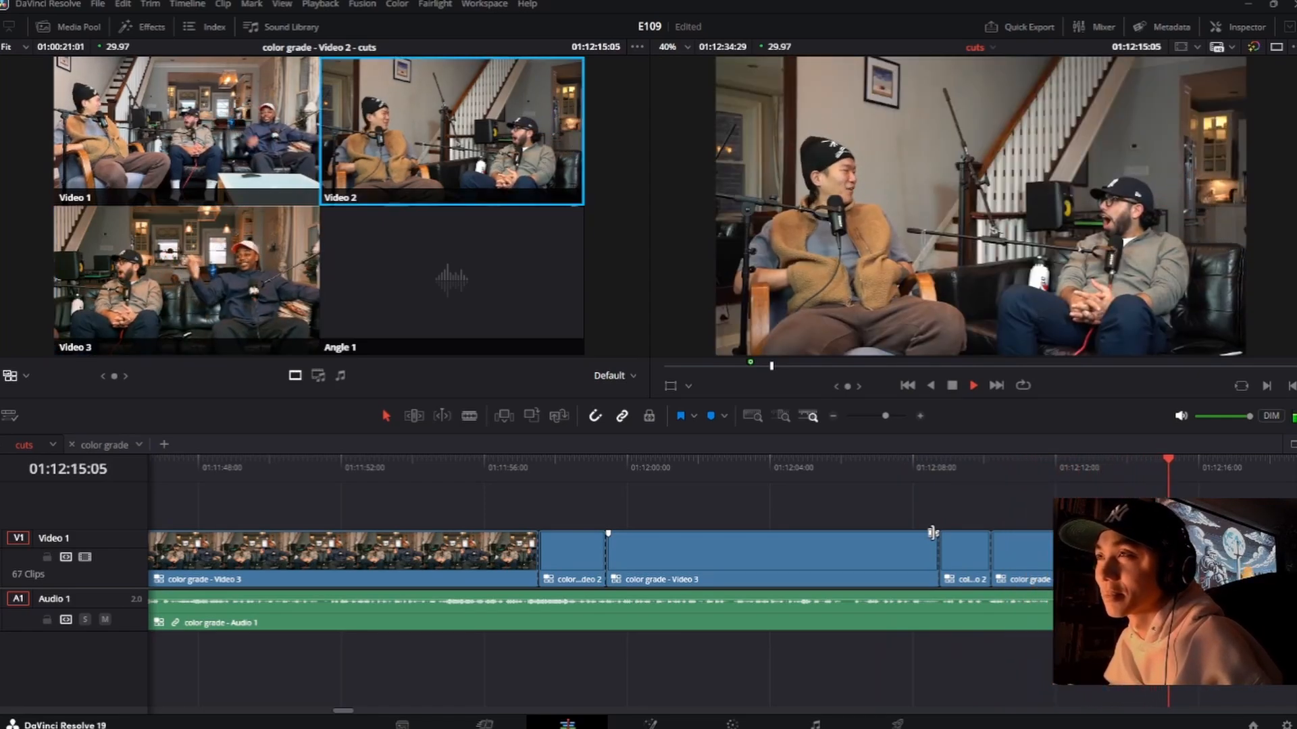
# Step: Replay the three newest angle switches from about 01:12:08 and undo all of them
pyautogui.click(910, 476)
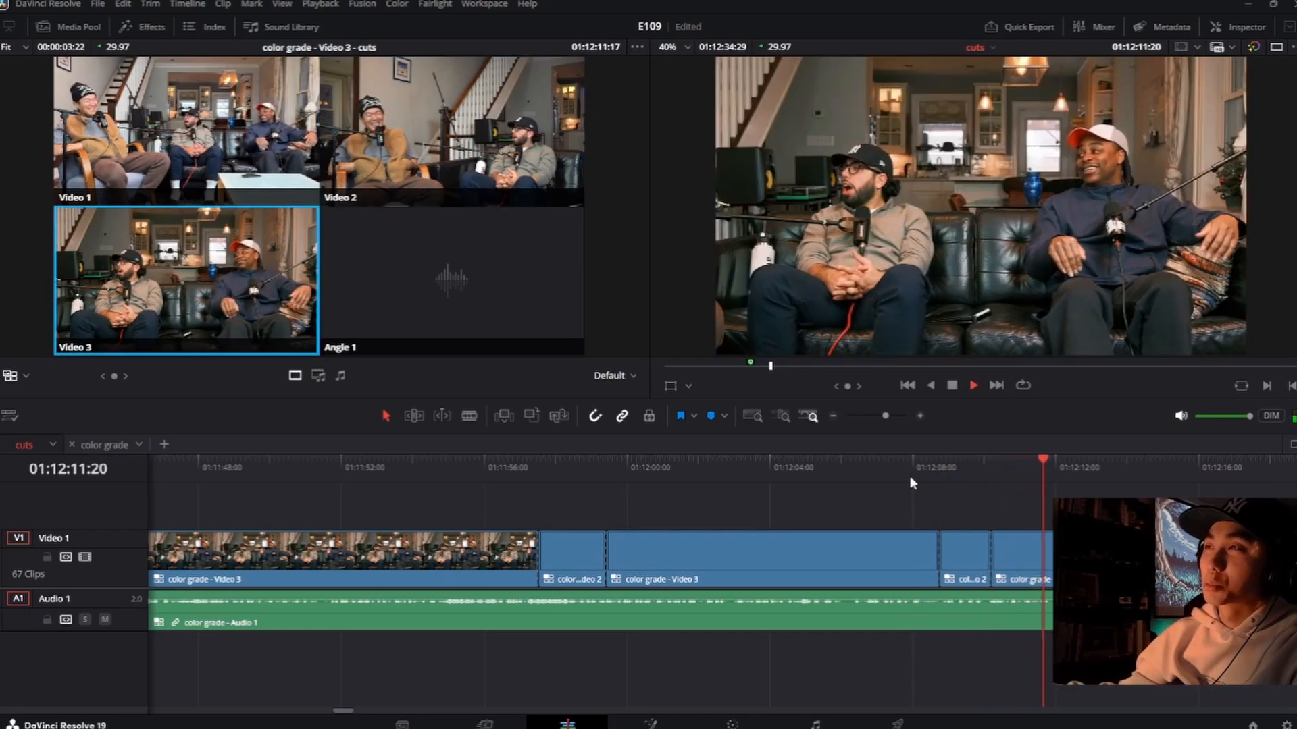
pyautogui.press('space')
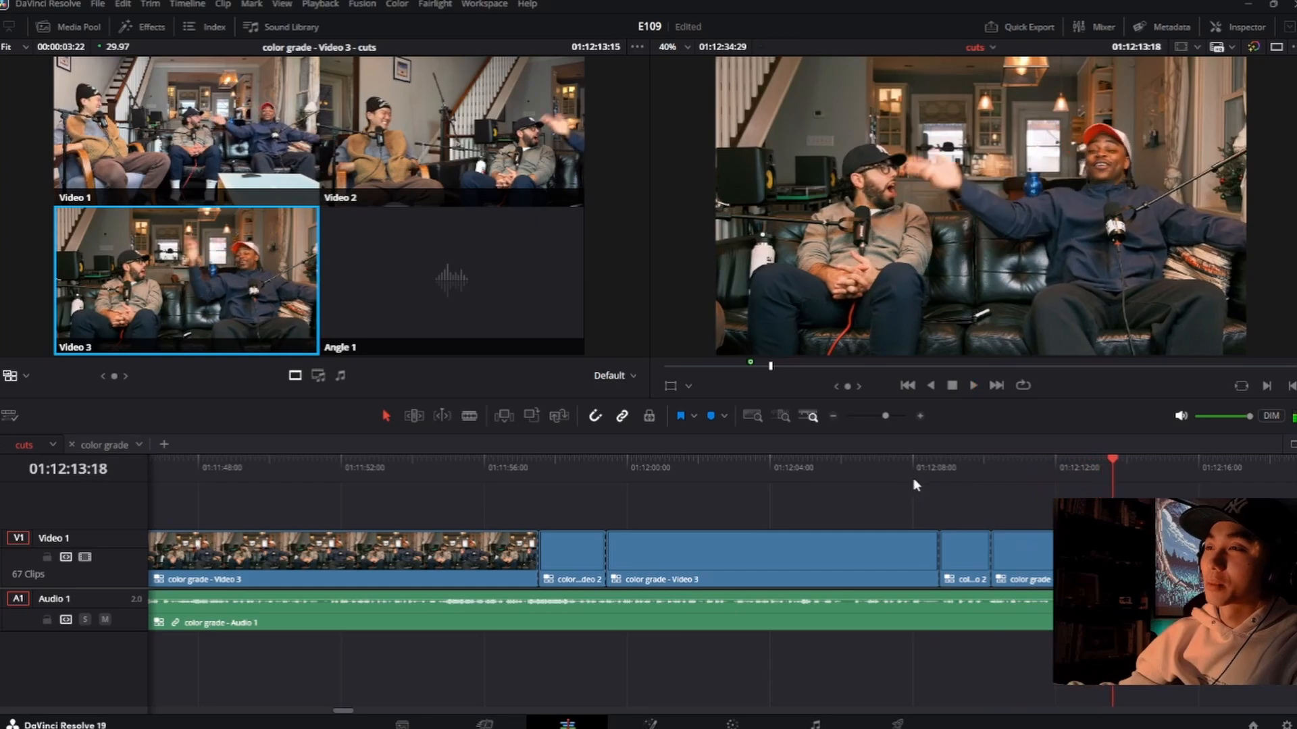
pyautogui.click(913, 461)
pyautogui.press('space')
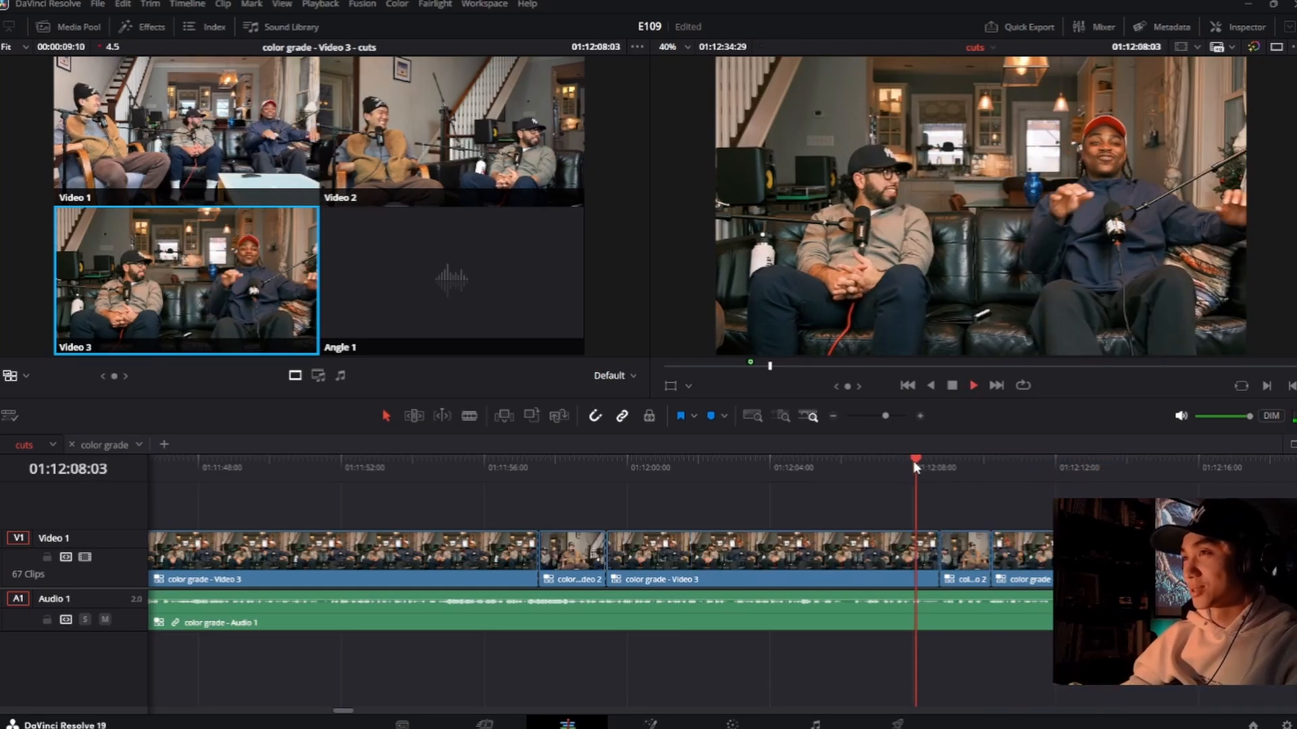
pyautogui.press('space')
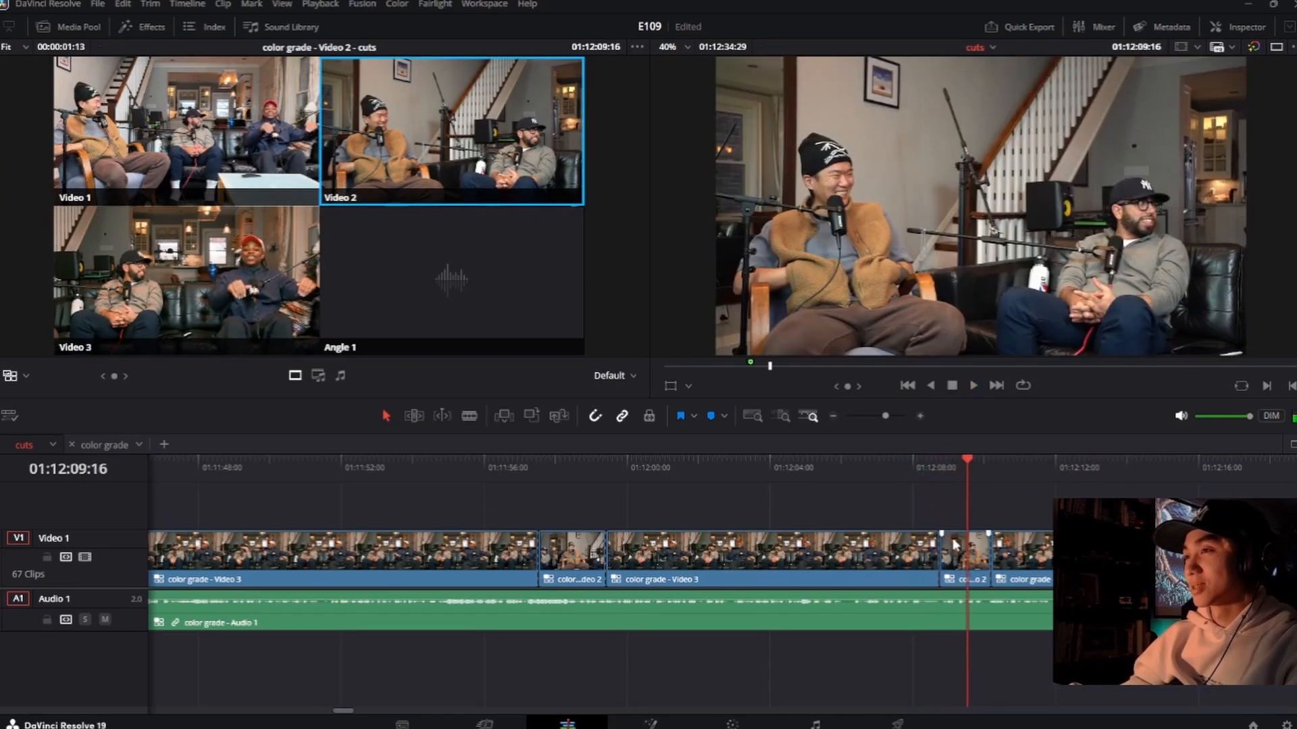
pyautogui.press('space')
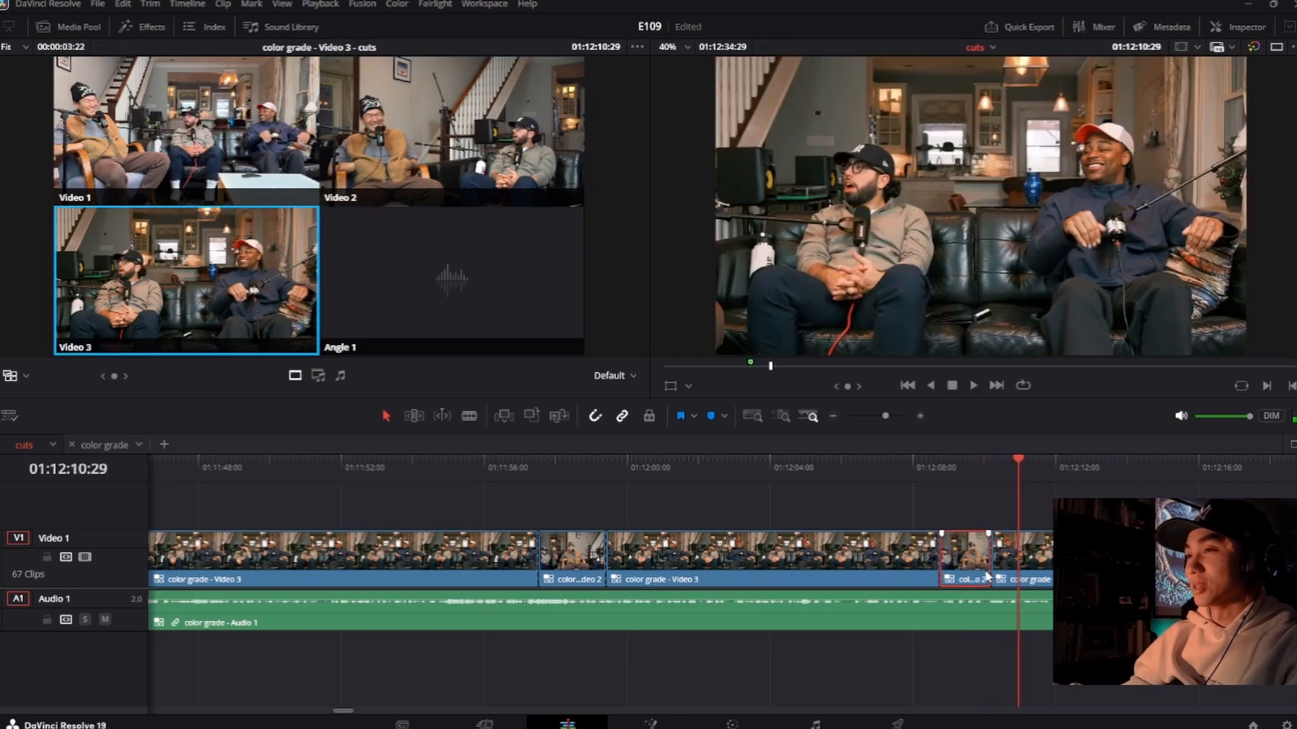
pyautogui.hotkey('ctrl', 'z')
pyautogui.hotkey('ctrl', 'z')
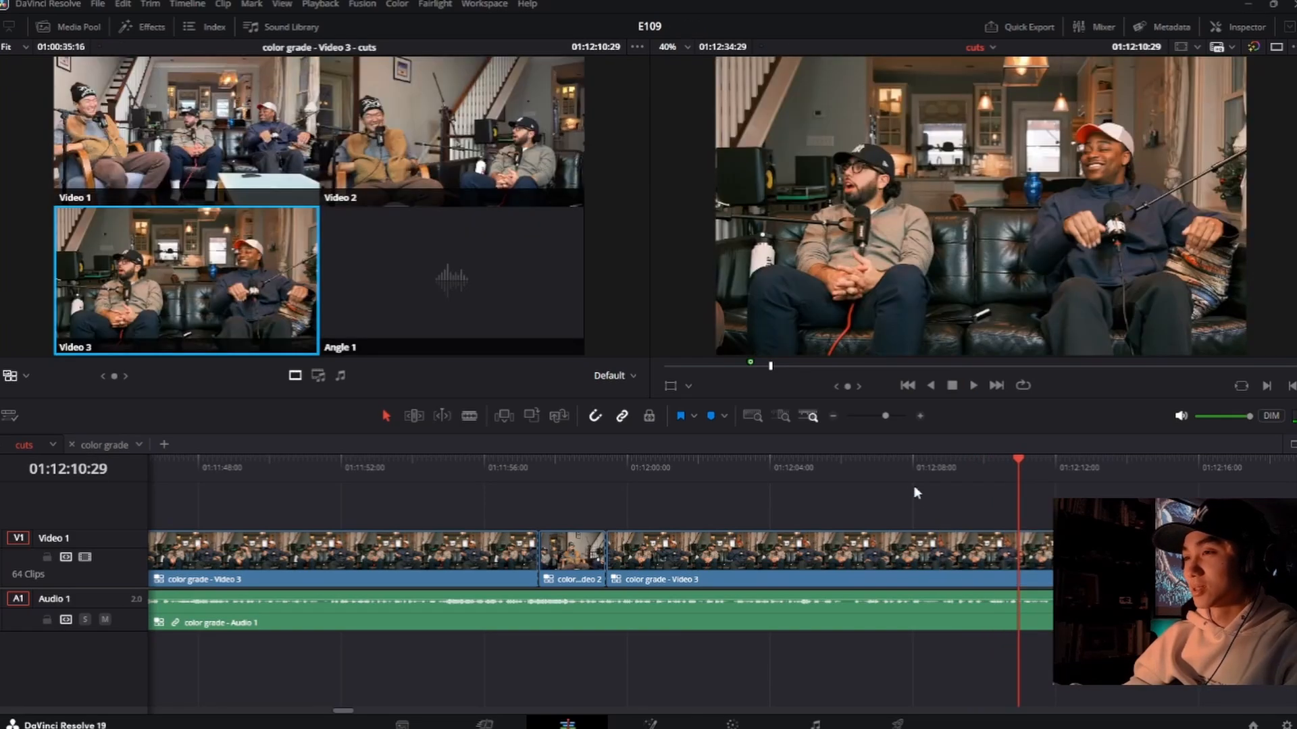
# Step: Replay the passage leading up to 01:12:04 and insert a Video 2 shot from about 01:12:04:16 to 01:12:06:15
pyautogui.click(808, 468)
pyautogui.press('space')
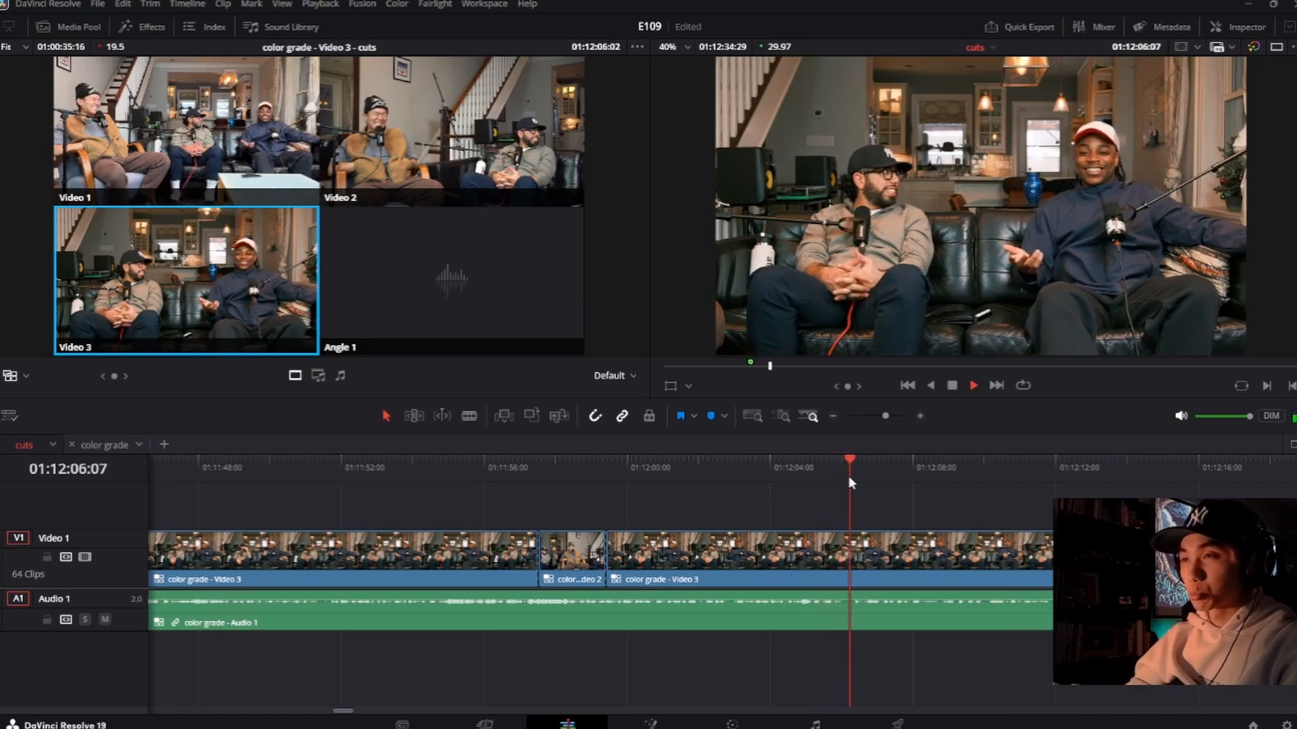
pyautogui.click(733, 466)
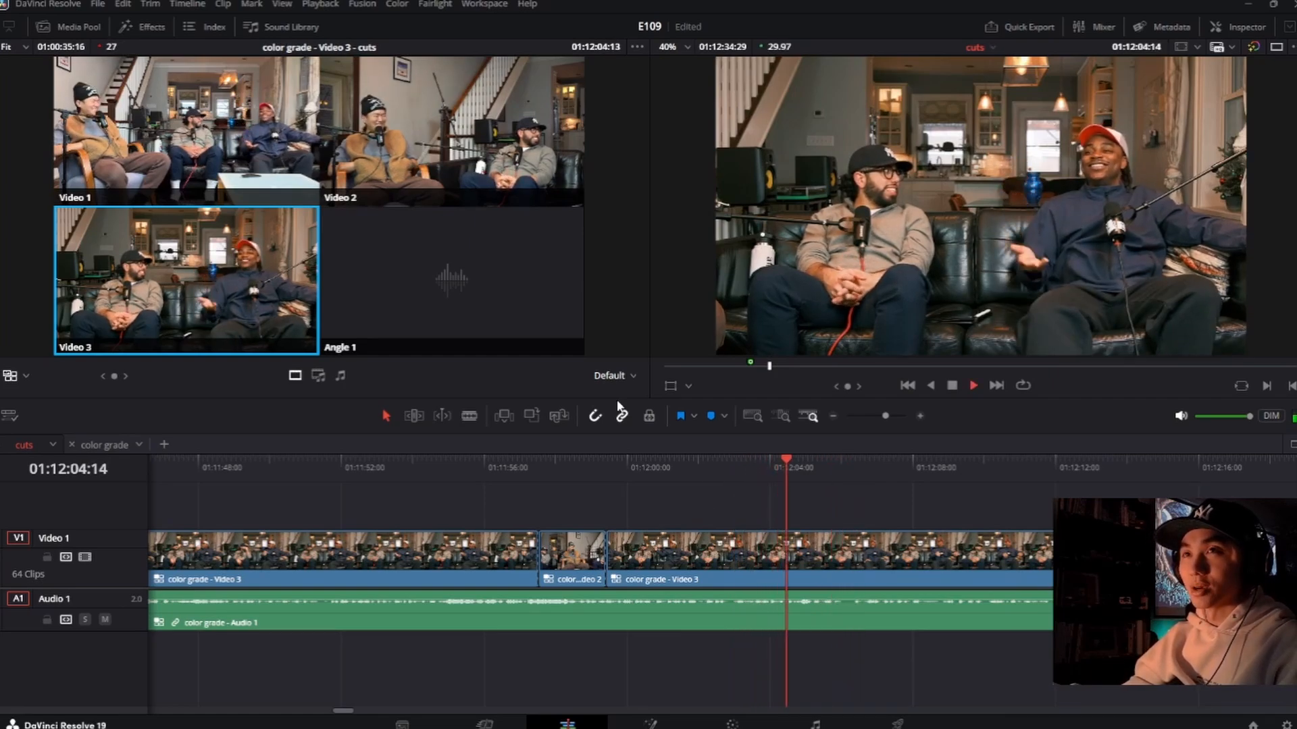
pyautogui.press('space')
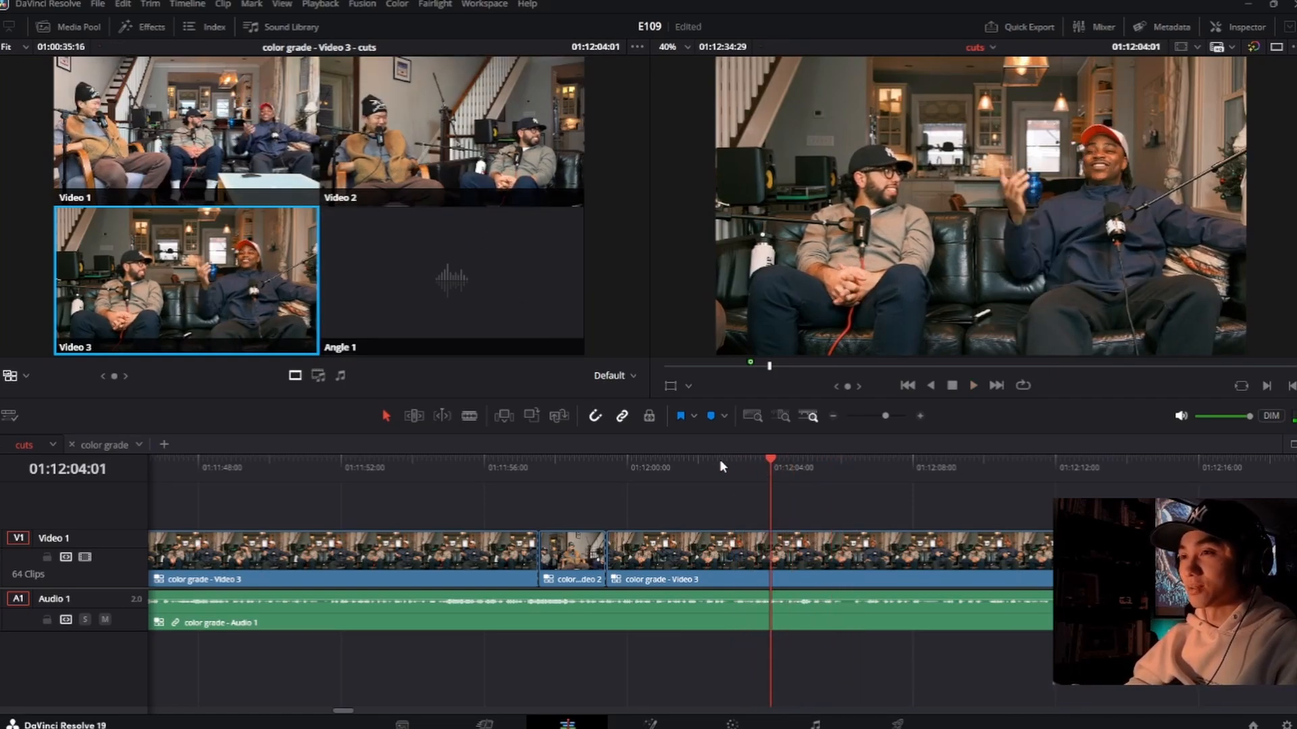
pyautogui.click(728, 466)
pyautogui.press('space')
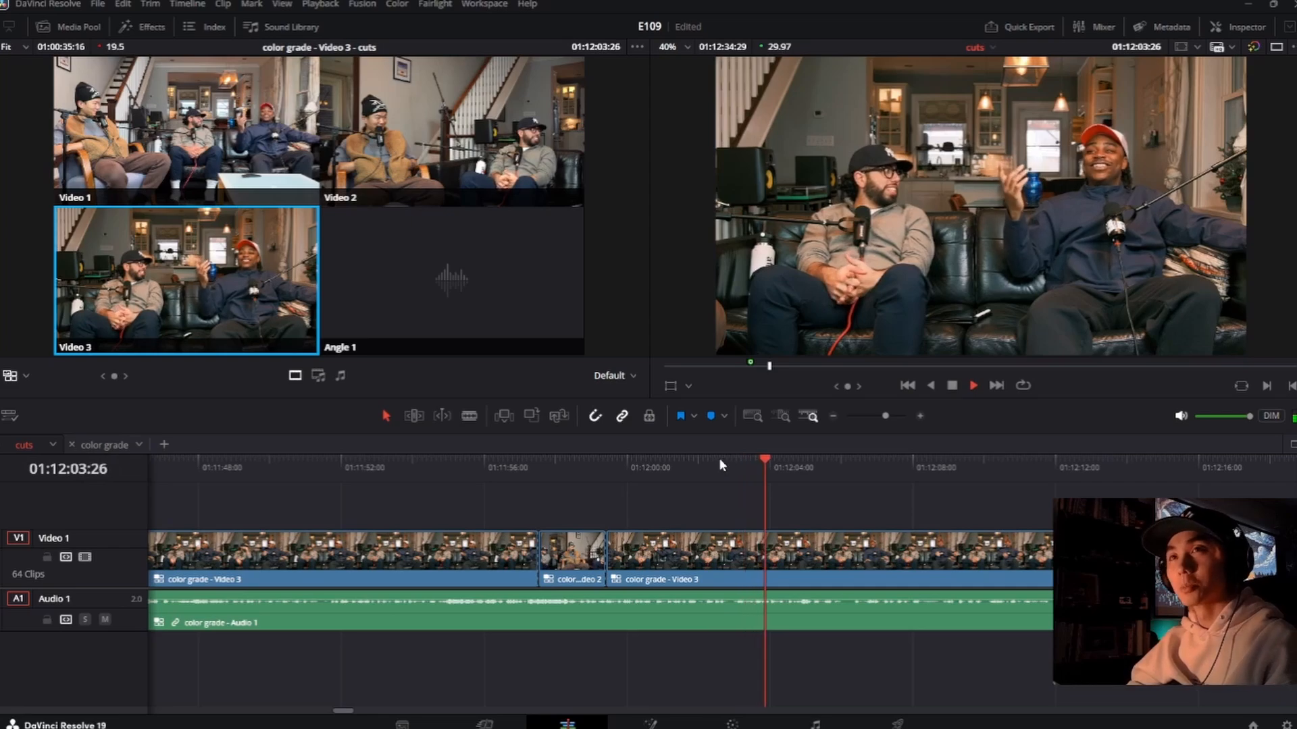
pyautogui.press('2')
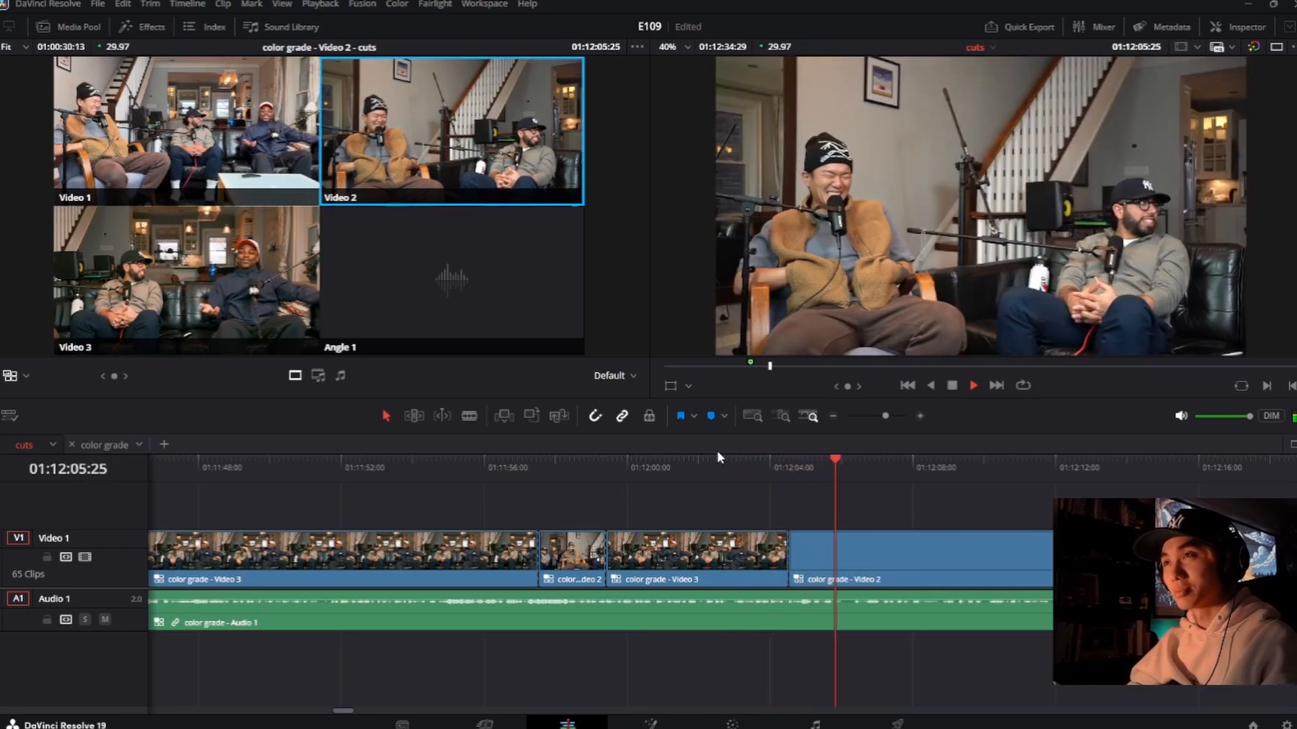
pyautogui.press('3')
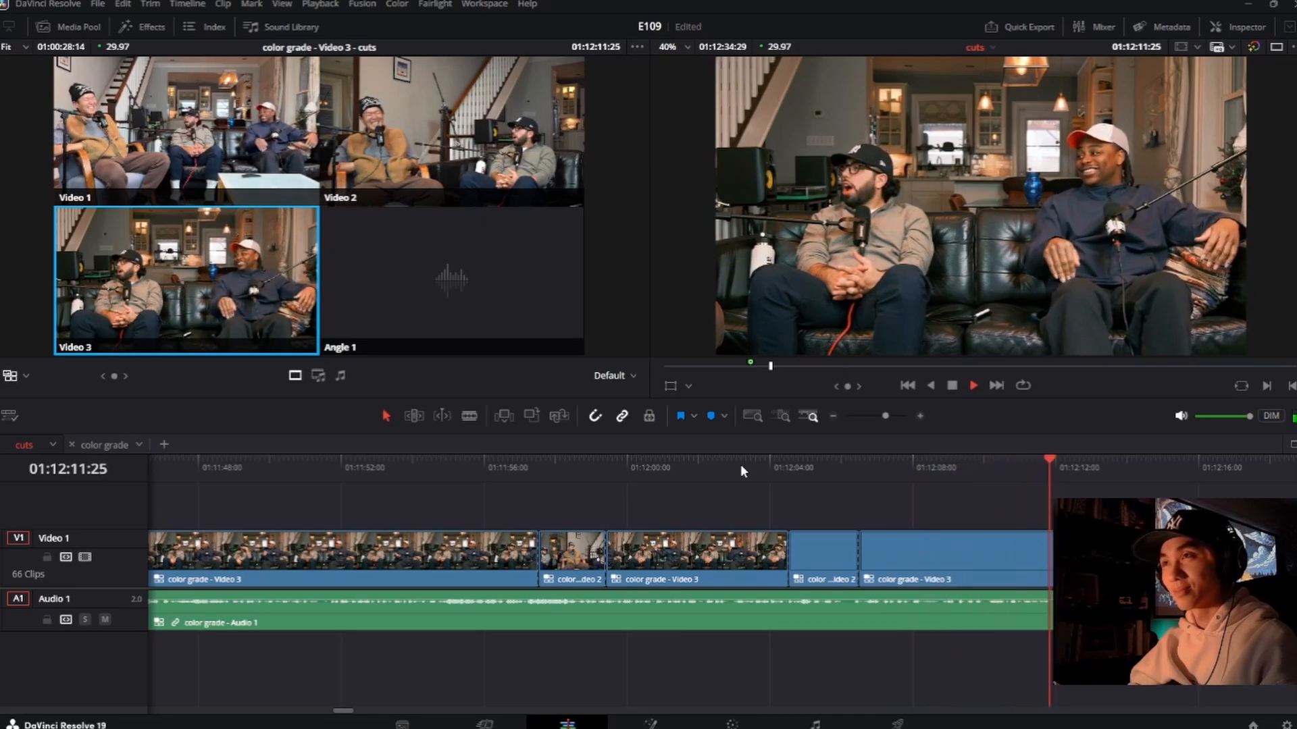
# Step: Go back to 01:12:10:06, play on, and make a Video 3 angle cut at about 01:12:10:24
pyautogui.press('space')
pyautogui.moveTo(1040, 462); pyautogui.dragTo(1008, 474)
pyautogui.moveTo(1005, 474); pyautogui.dragTo(992, 474)
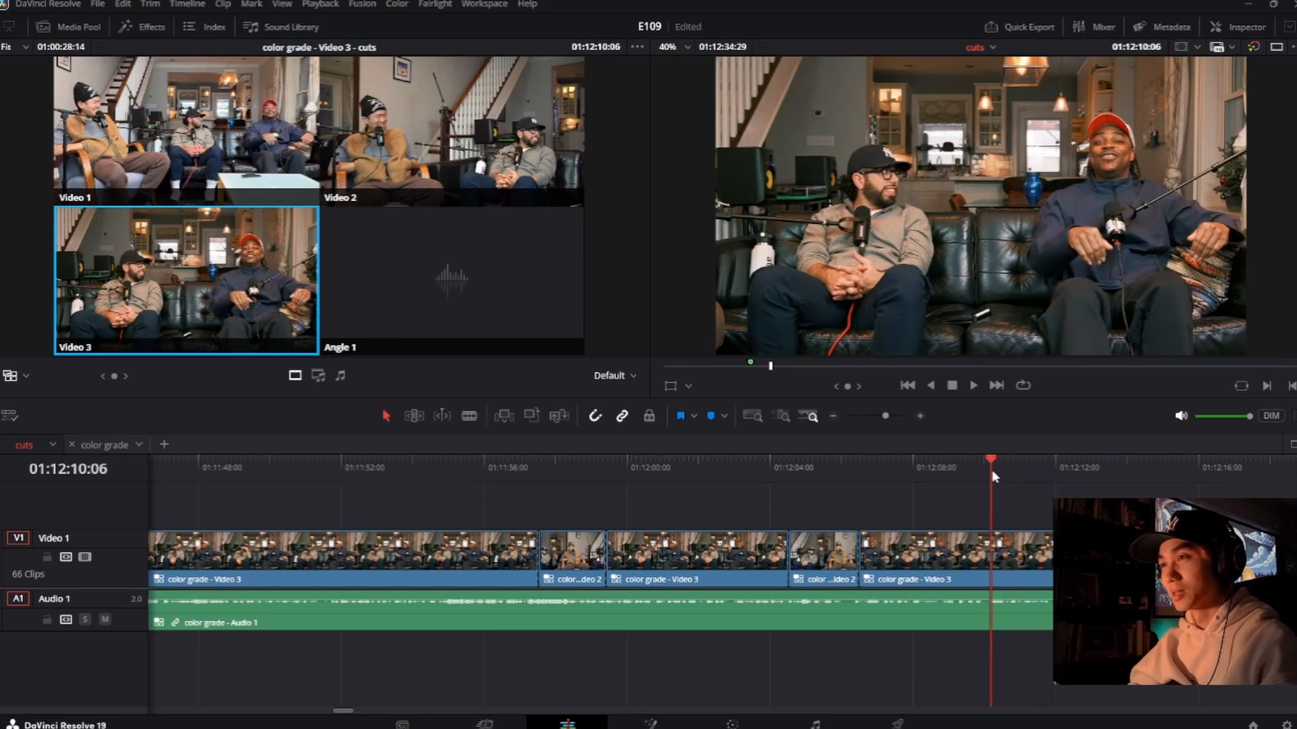
pyautogui.press('space')
pyautogui.press('3')
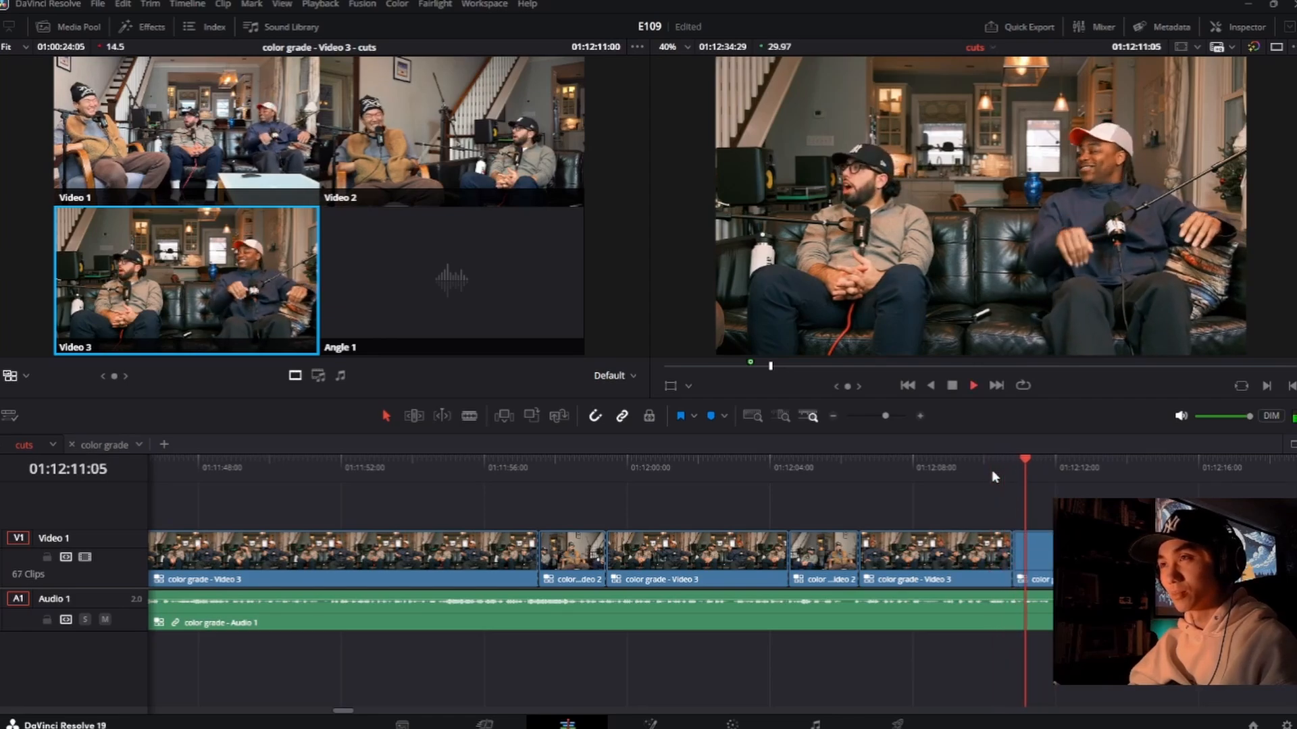
# Step: Change the newest shot, starting at about 01:12:10:24, to the Video 2 angle
pyautogui.press('space')
pyautogui.click(1069, 557)
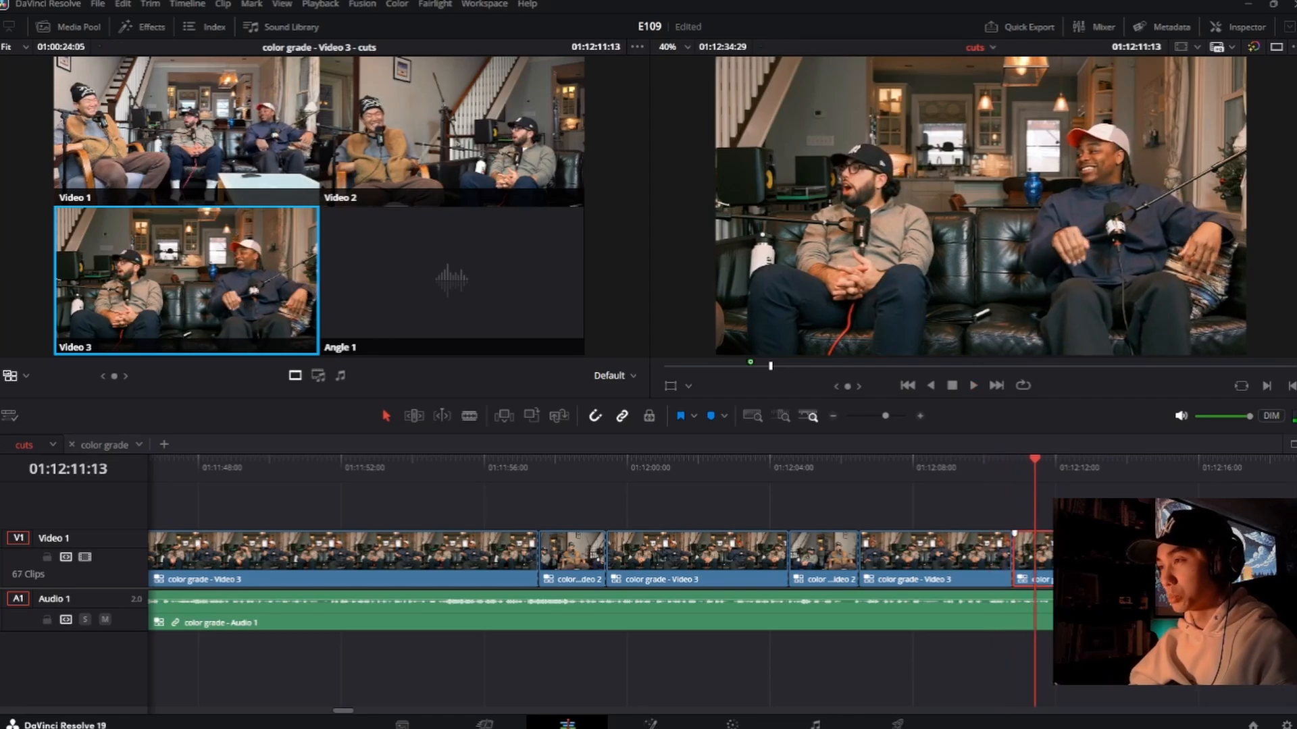
pyautogui.press('2')
# Step: Replay from about 01:12:10 and cut to Video 3 at about 01:12:12:11
pyautogui.click(982, 472)
pyautogui.press('space')
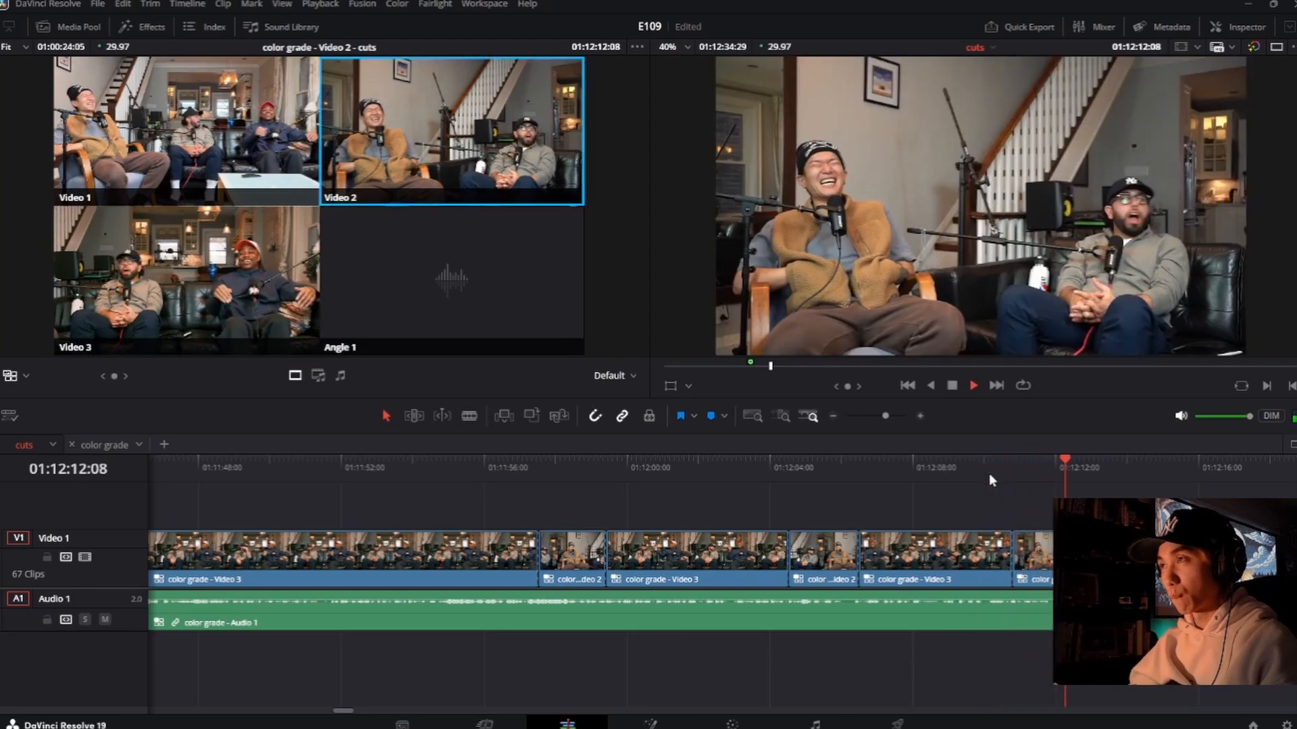
pyautogui.press('space')
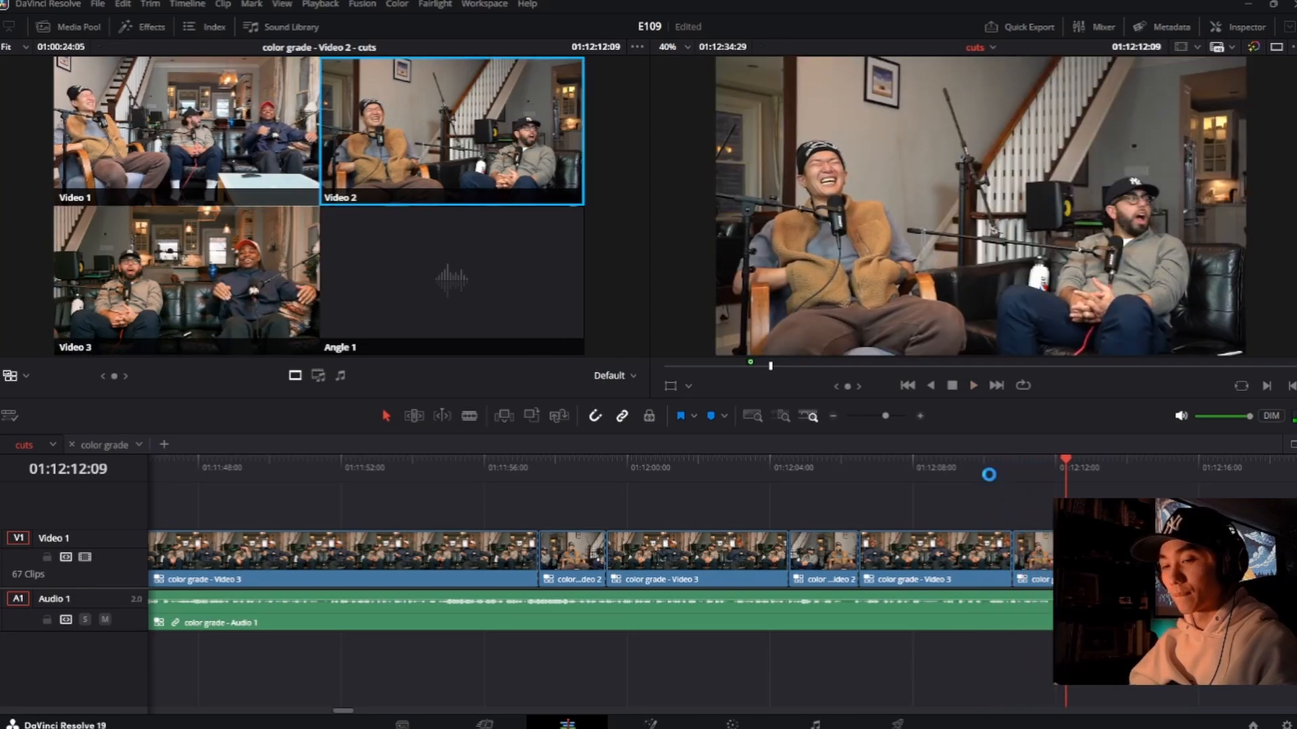
pyautogui.press('space')
pyautogui.press('3')
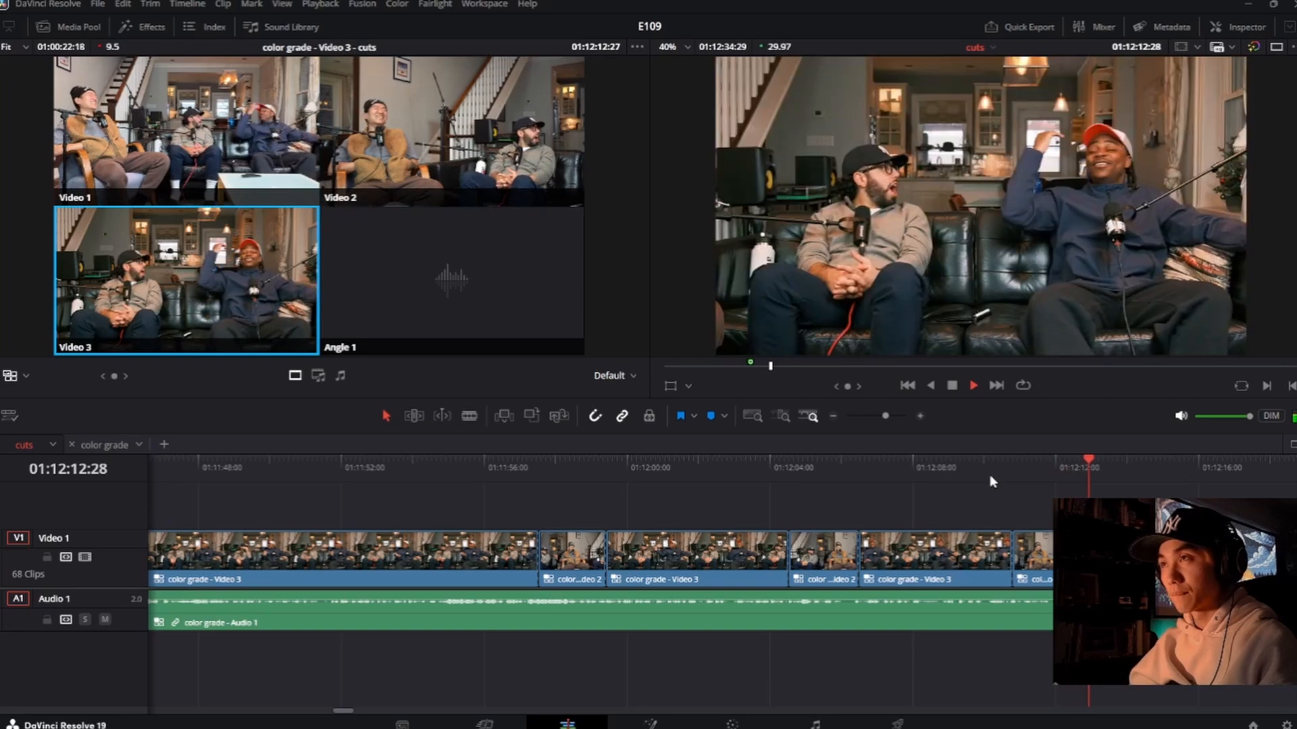
# Step: Replay the two newest cuts from about 01:12:10:08, play on, and cut to Video 2 at about 01:12:13:26
pyautogui.press('space')
pyautogui.click(992, 473)
pyautogui.press('space')
pyautogui.press('2')
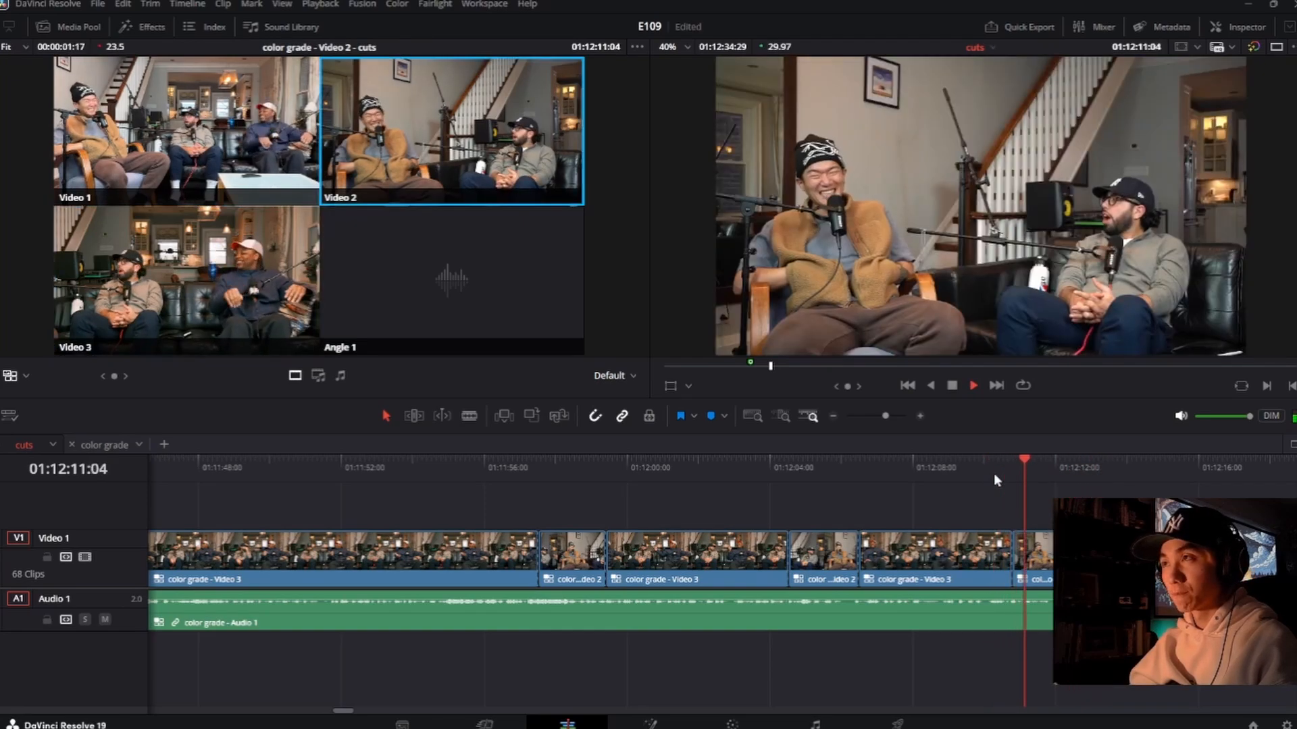
pyautogui.press('3')
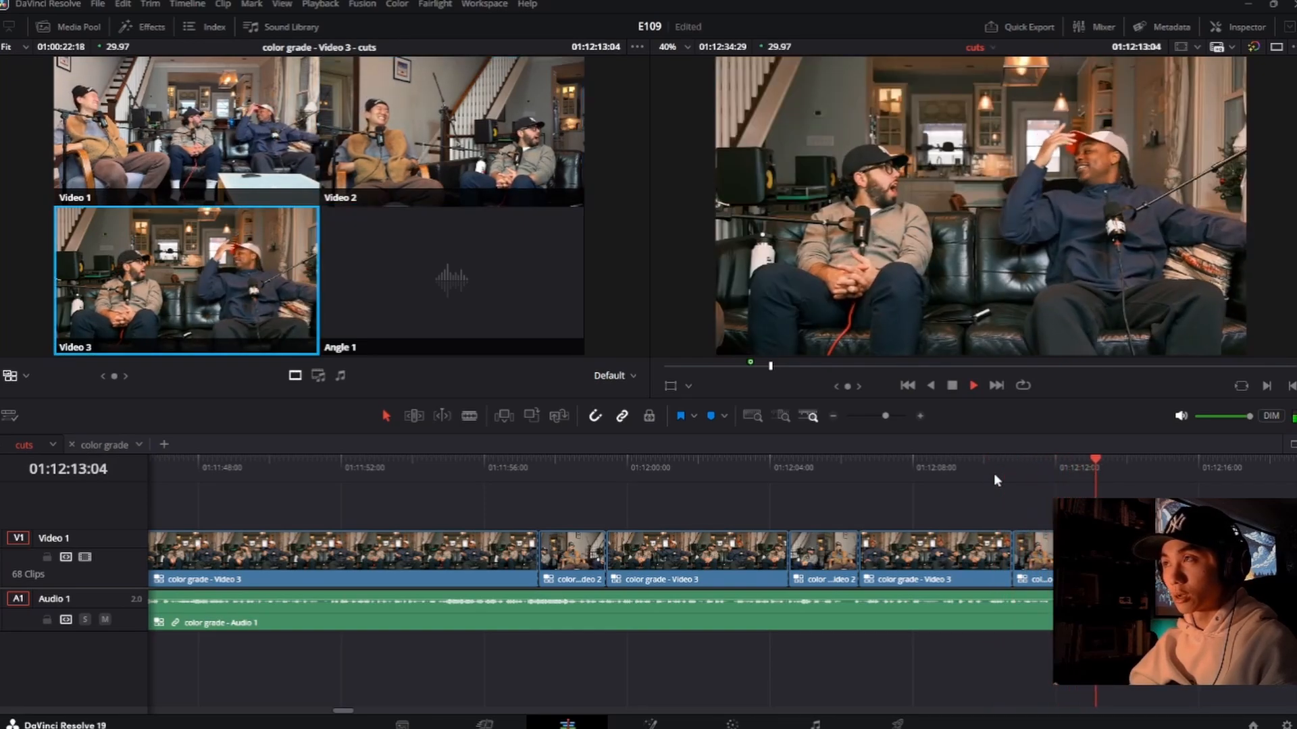
pyautogui.press('2')
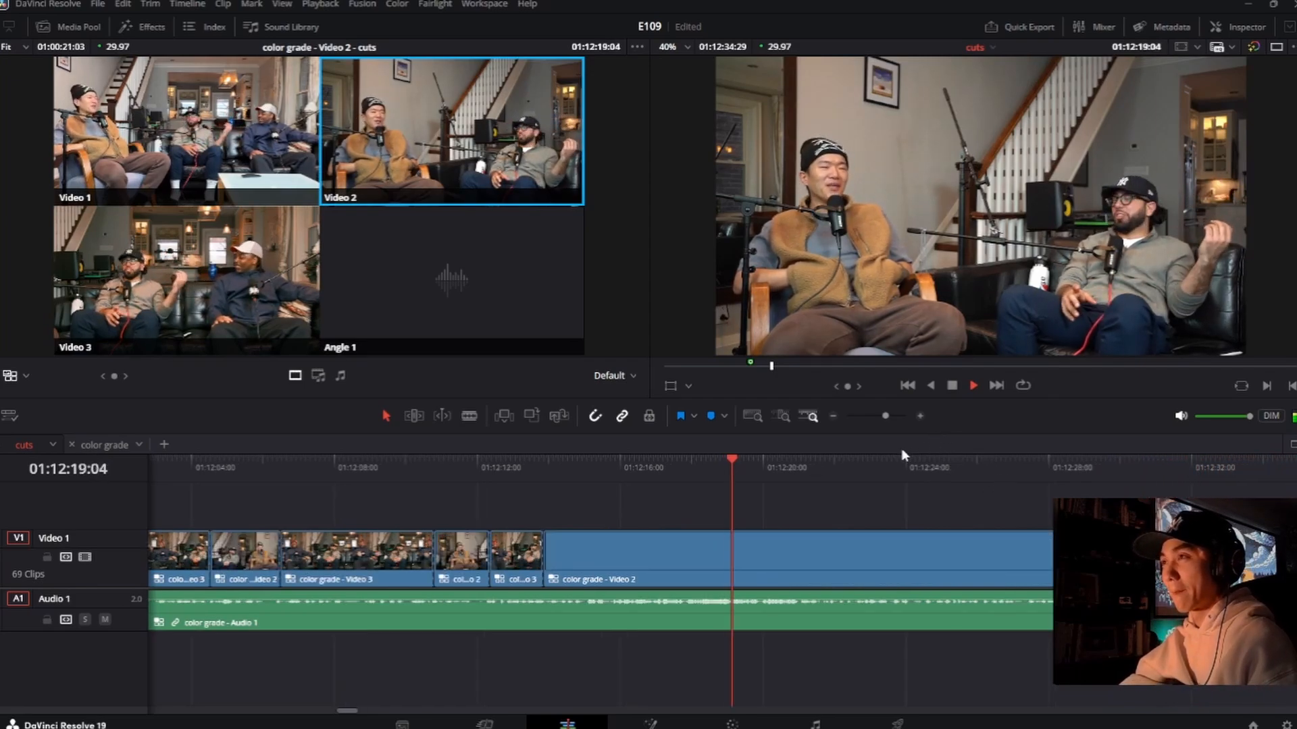
# Step: Go back slightly from 01:12:20:17 and insert a Video 1 shot from about 01:12:20:08 to 01:12:24:27, followed by Video 2
pyautogui.press('space')
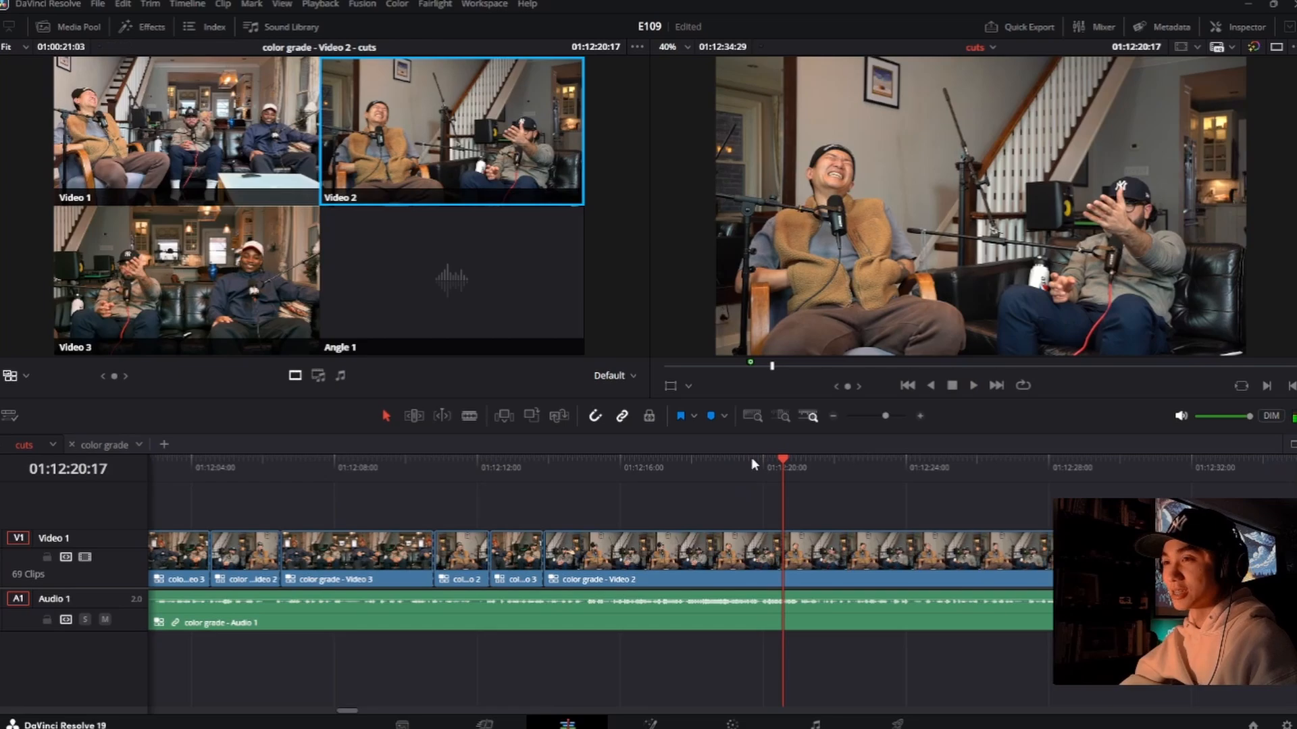
pyautogui.press('space')
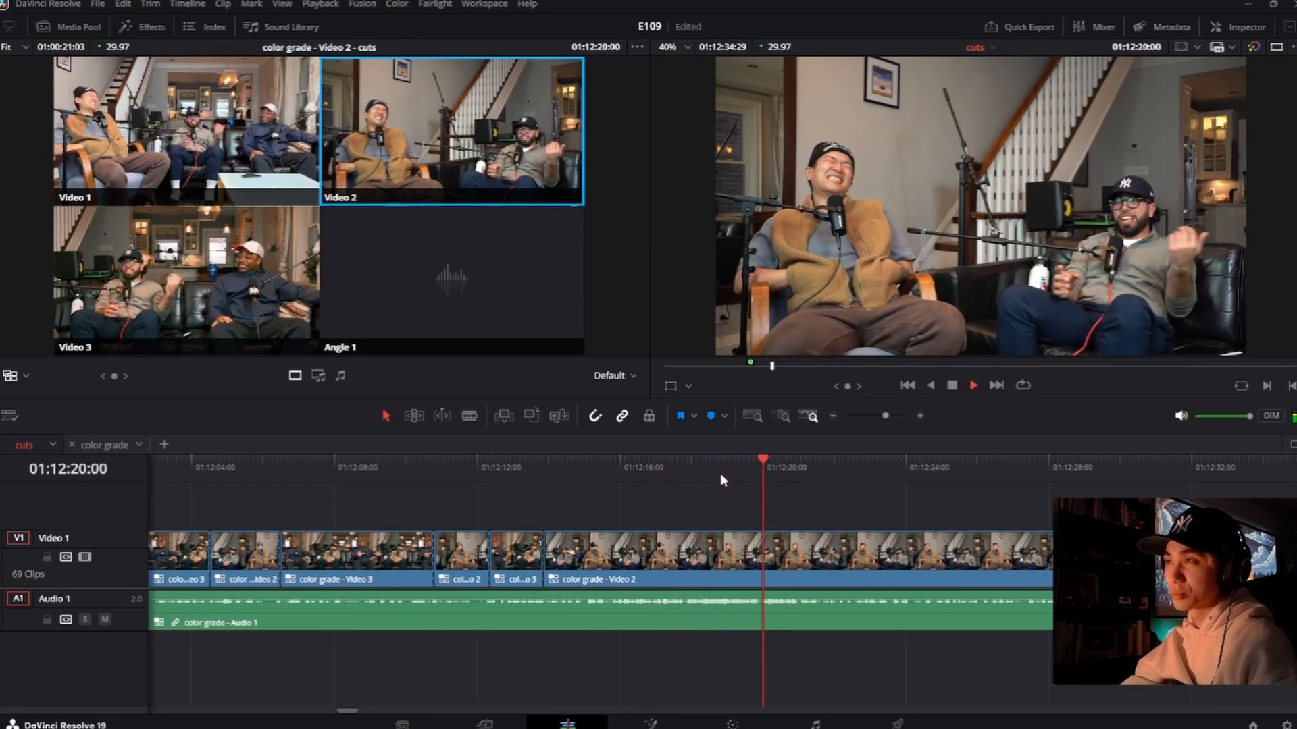
pyautogui.press('1')
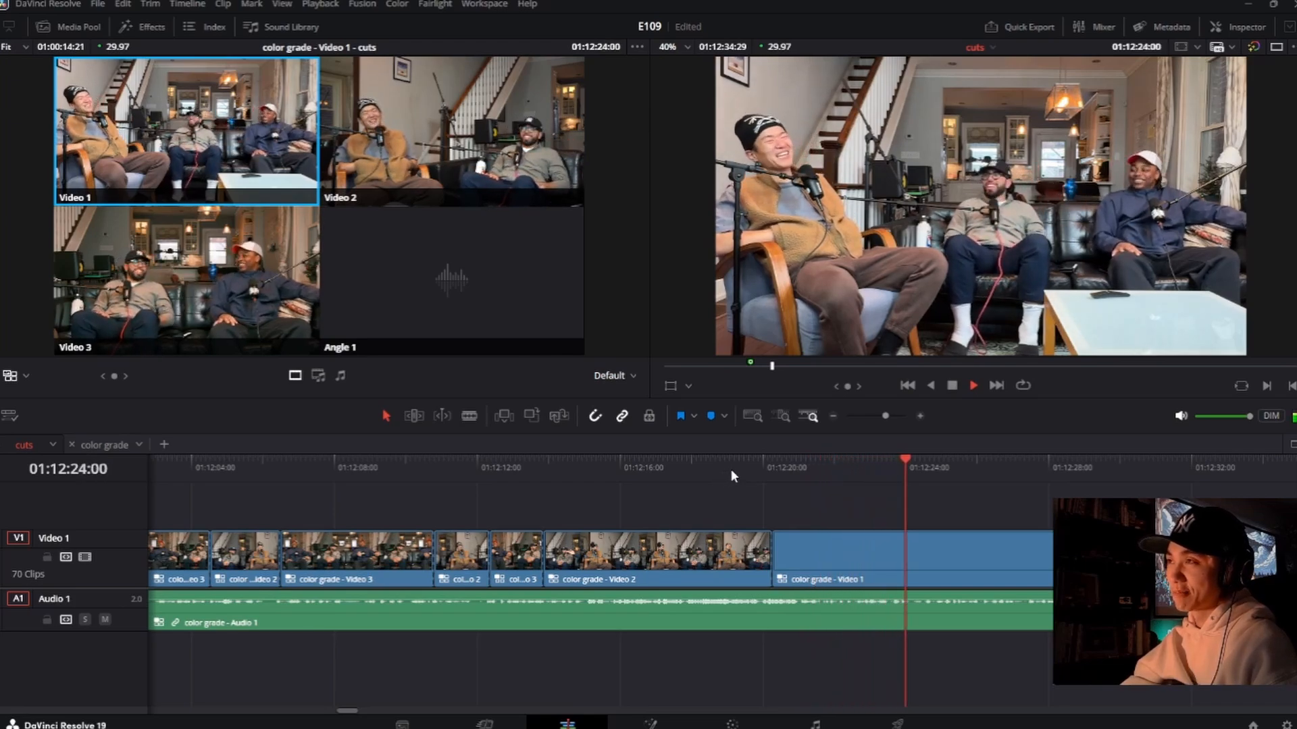
pyautogui.press('2')
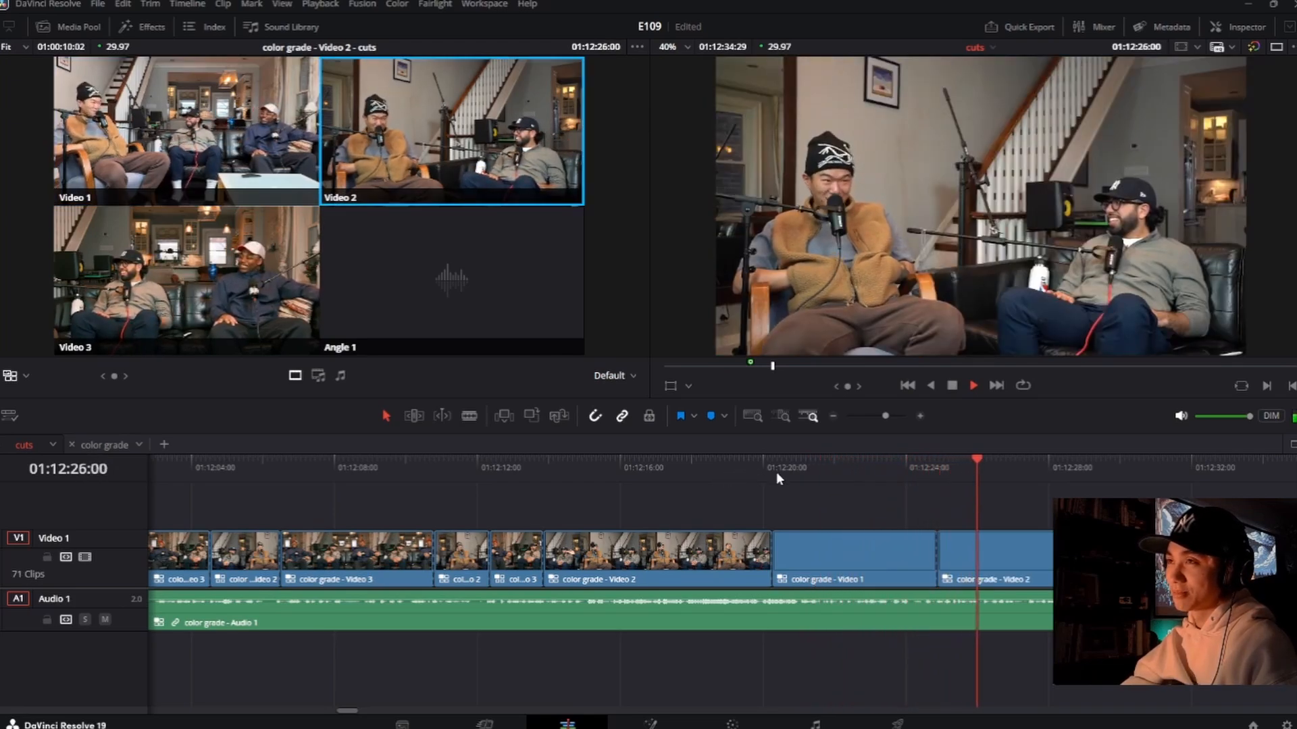
# Step: Replay the cut from Video 1 to Video 2 and roll it to 01:12:25:03
pyautogui.press('space')
pyautogui.click(881, 475)
pyautogui.press('space')
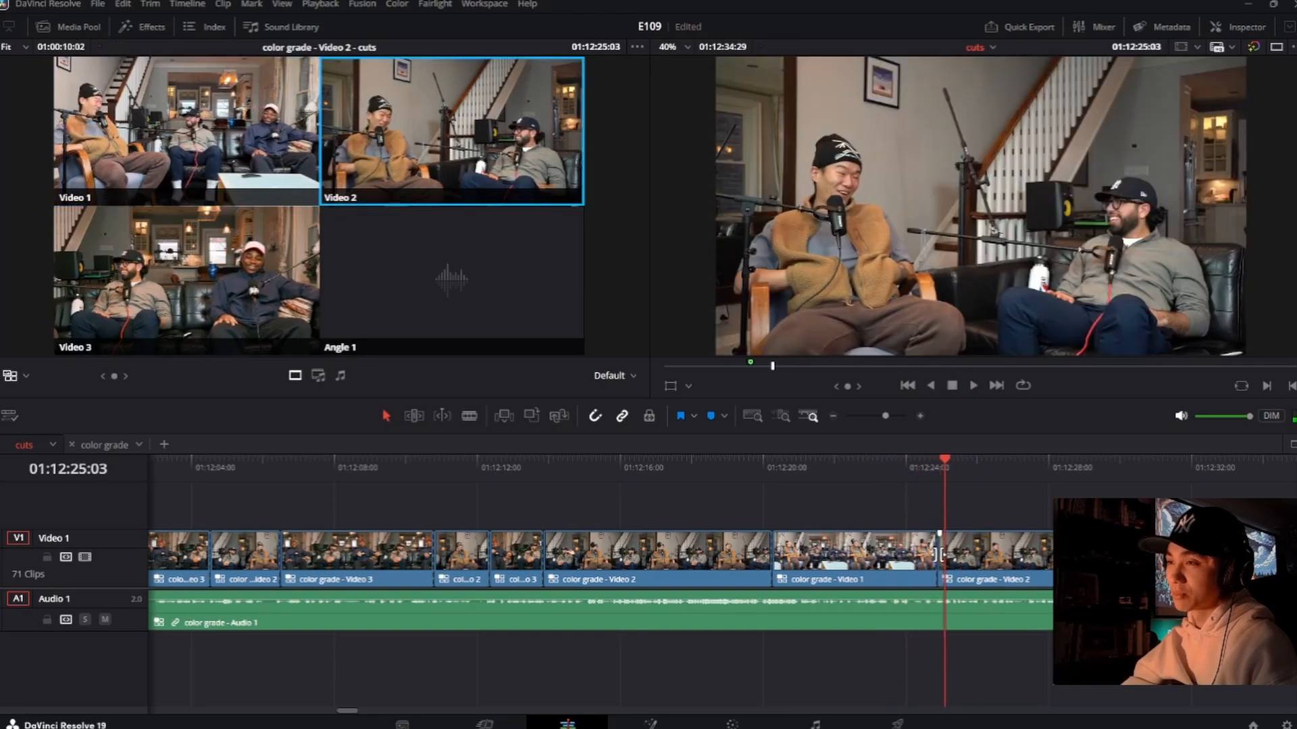
pyautogui.click(914, 471)
pyautogui.press('space')
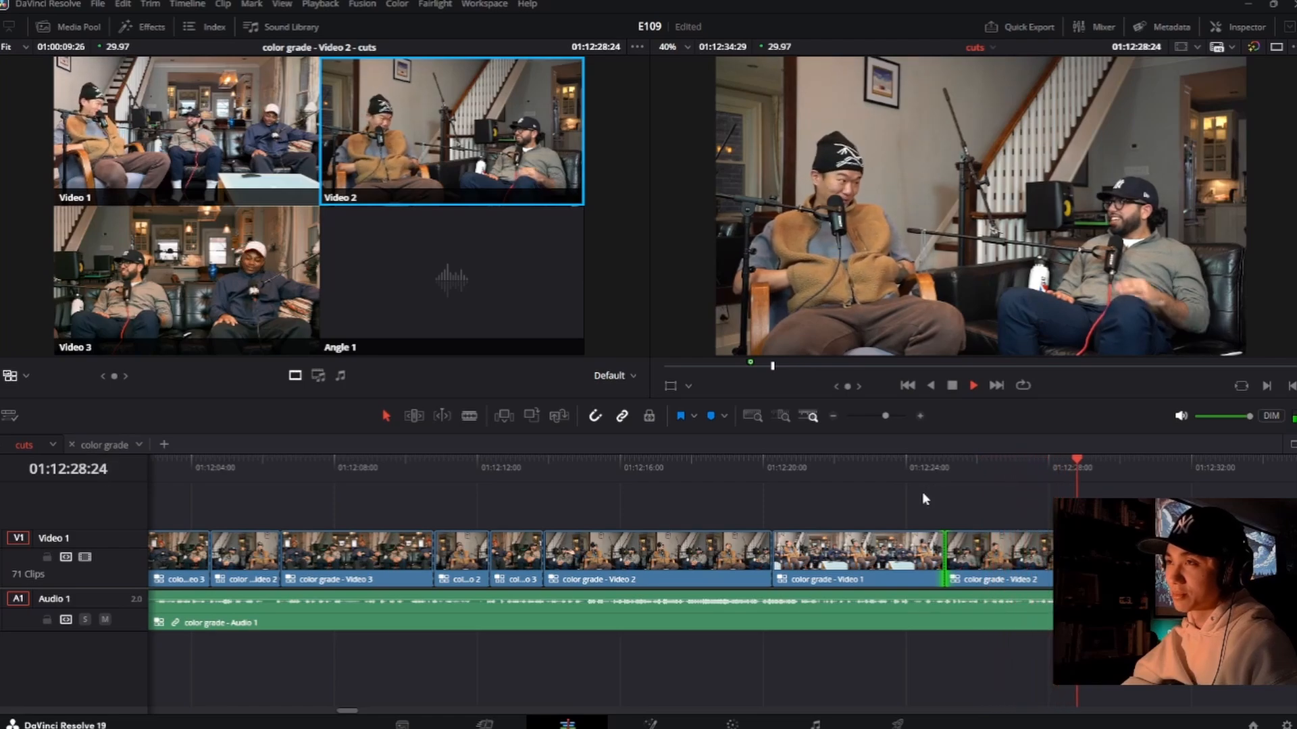
# Step: Insert a Video 3 shot at about 01:12:29:05 and roll its end to about 01:12:31:06, followed by Video 2
pyautogui.press('3')
pyautogui.press('2')
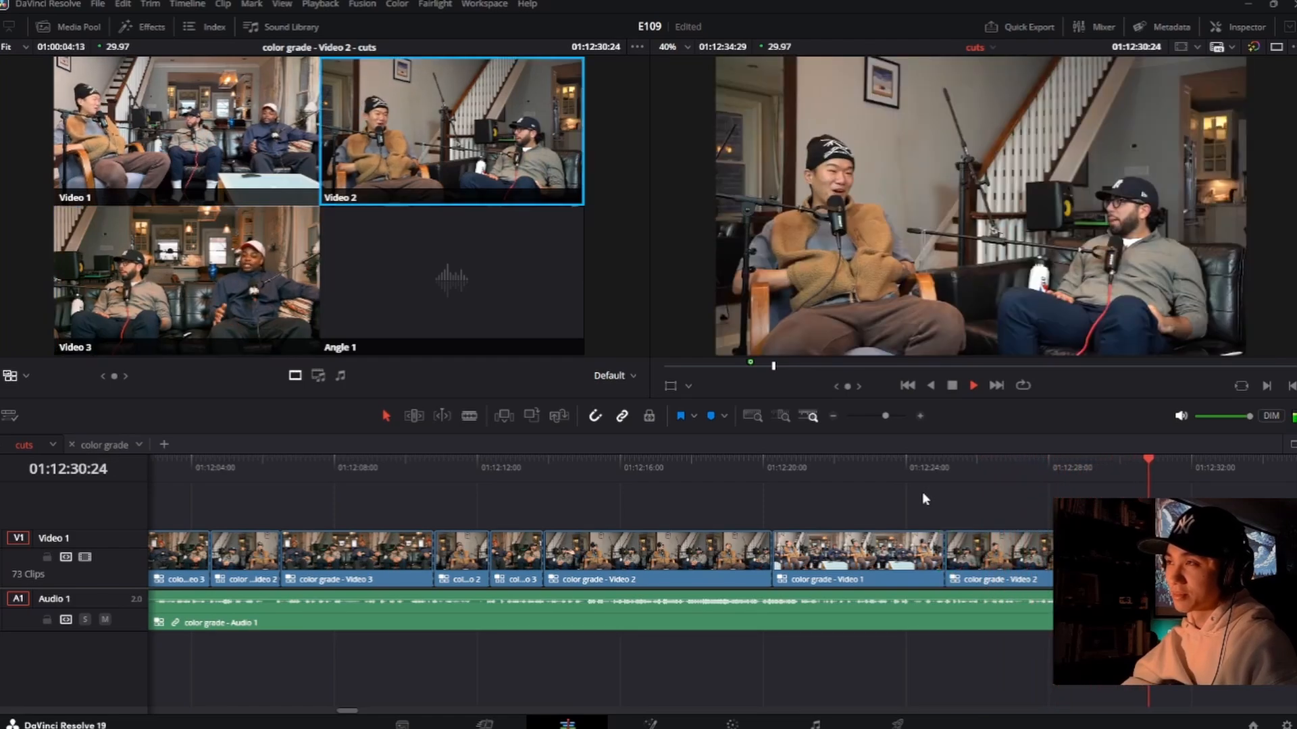
pyautogui.press('space')
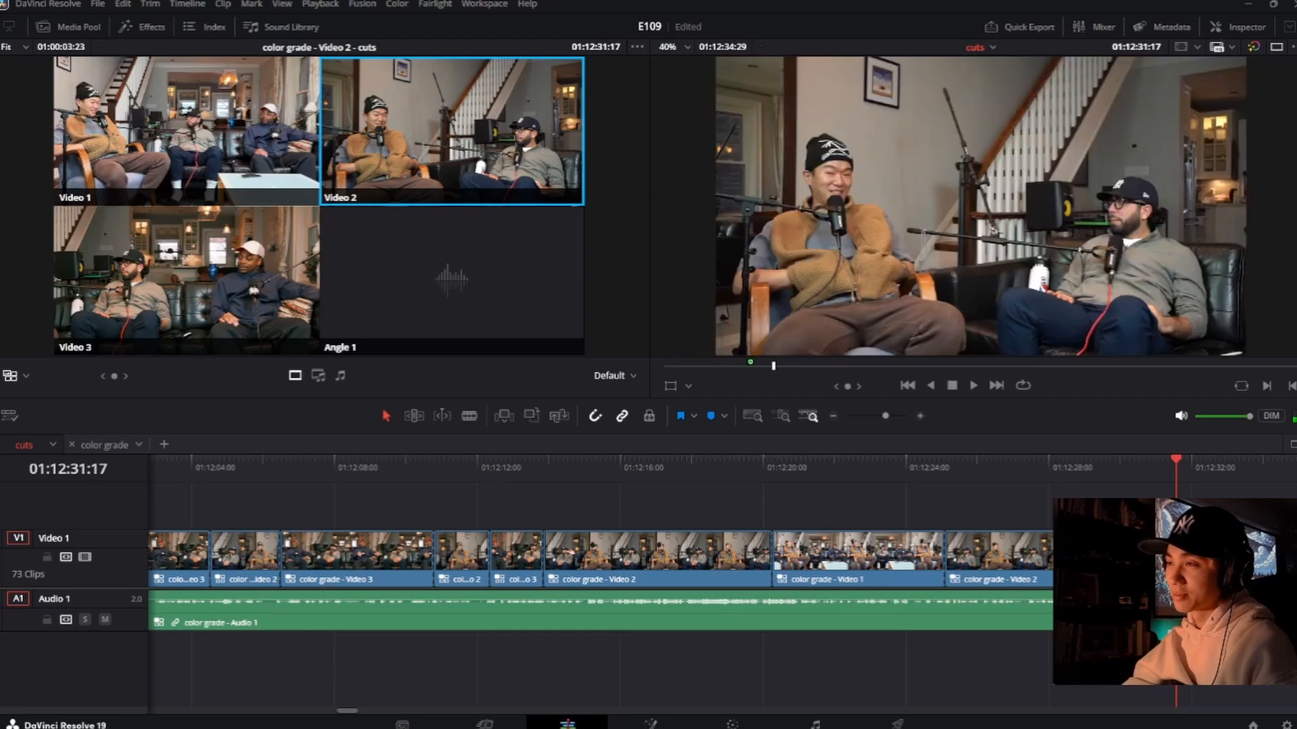
pyautogui.click(1068, 470)
pyautogui.press('space')
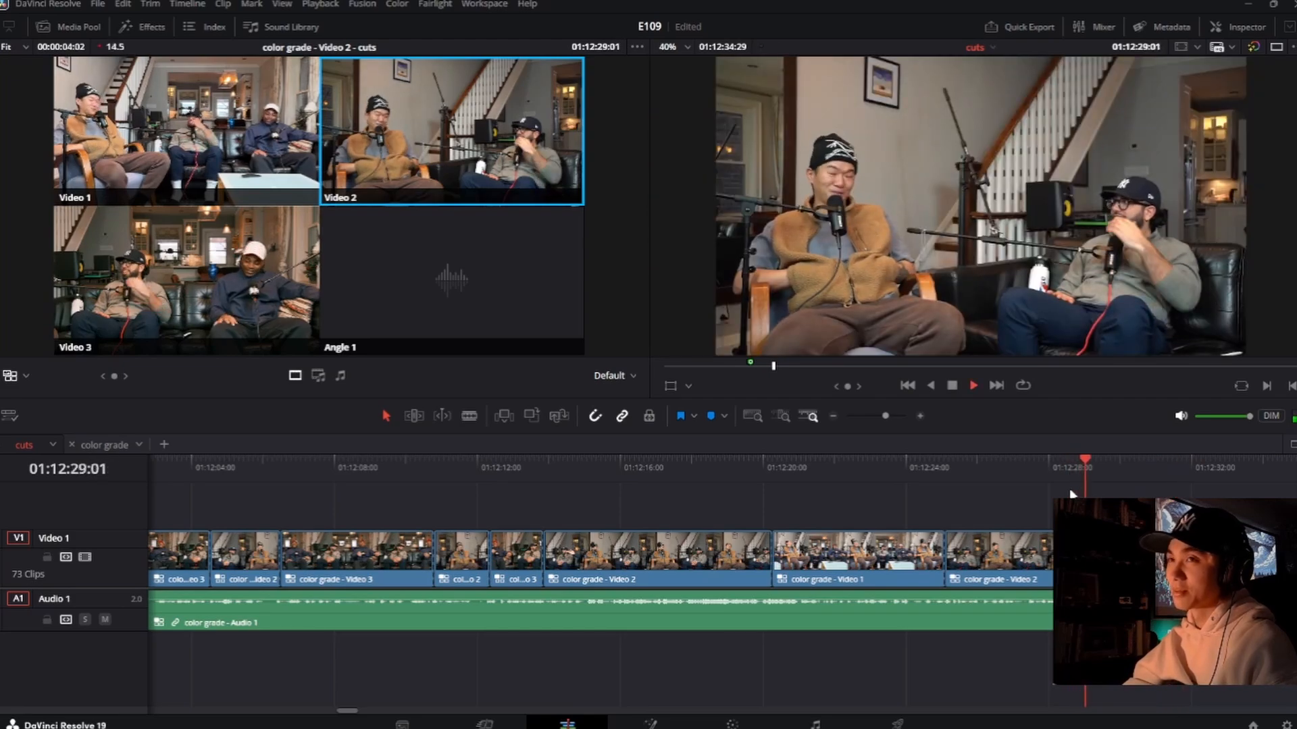
# Step: Roll the start of the newest Video 3 shot to about 01:12:29:09 and replay it
pyautogui.press('space')
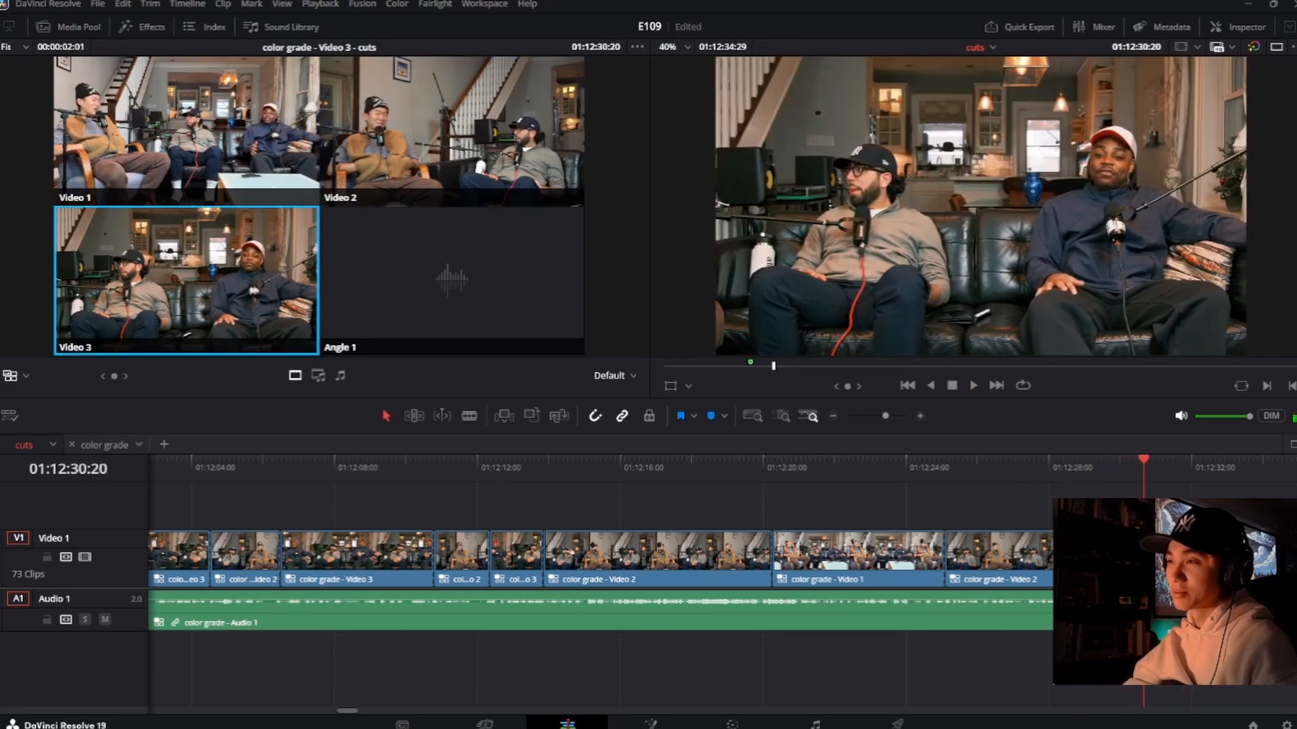
pyautogui.click(1072, 466)
pyautogui.press('space')
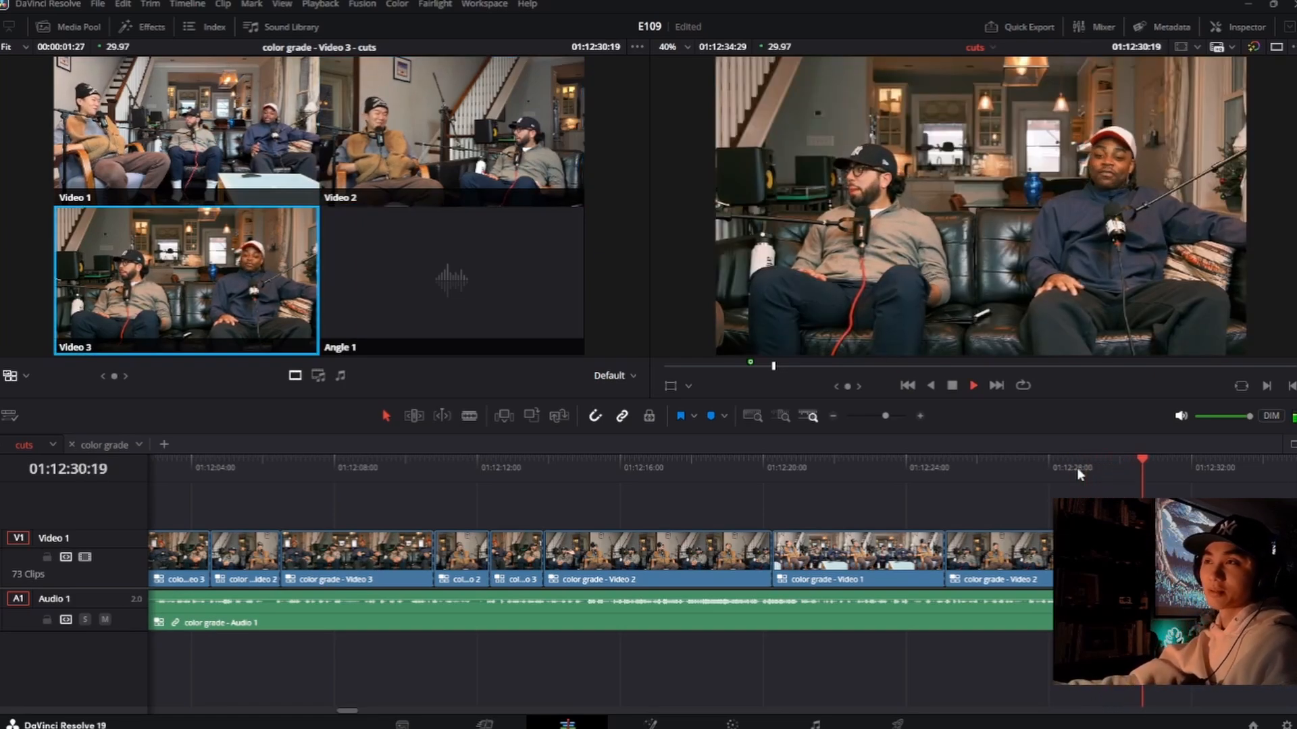
pyautogui.press('2')
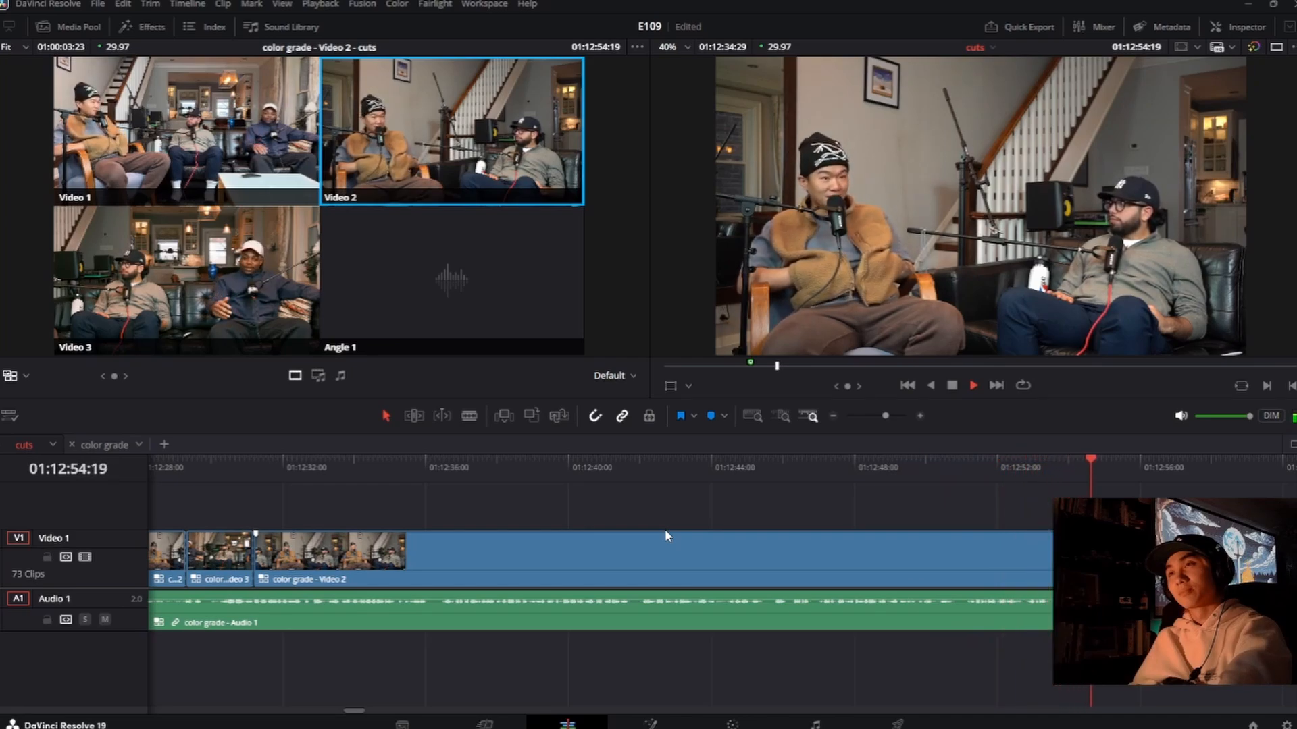
# Step: Go back to about 01:12:50:24 and insert a Video 3 shot from about 01:12:53:11 to 01:12:55:11, followed by Video 2
pyautogui.click(955, 472)
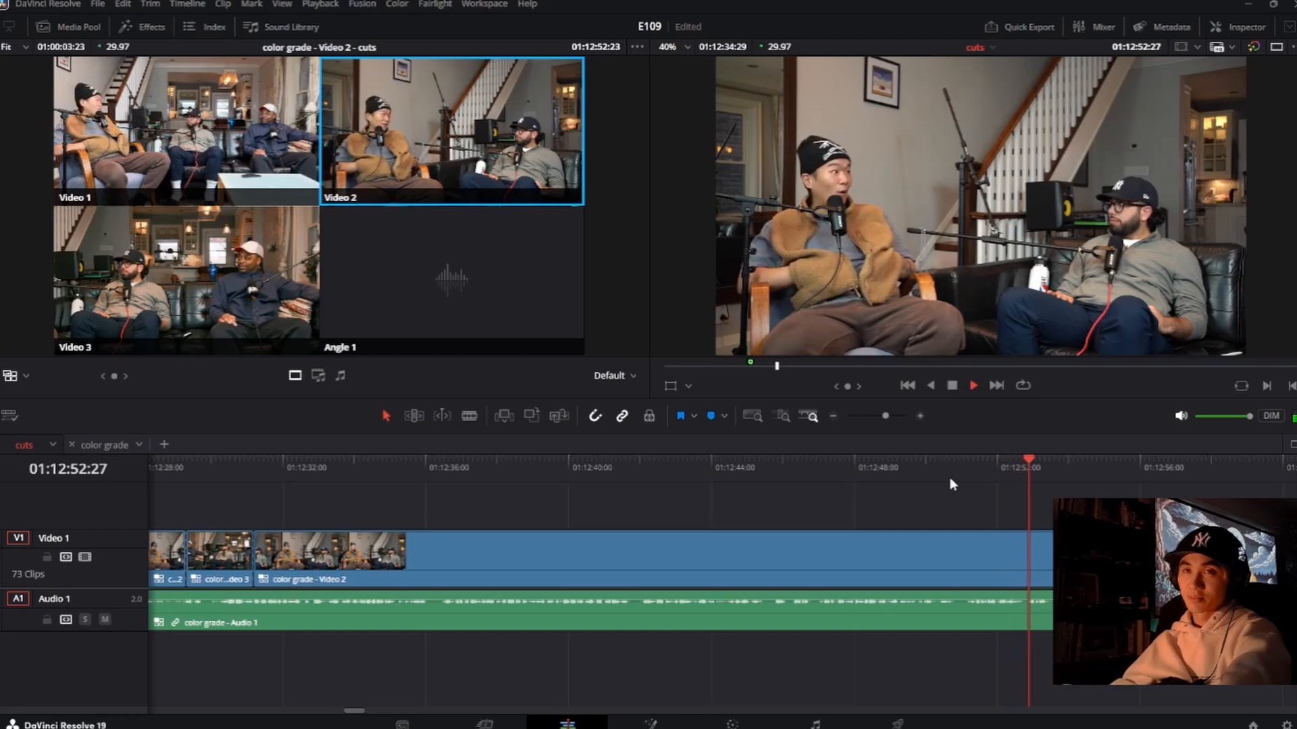
pyautogui.press('3')
pyautogui.press('3')
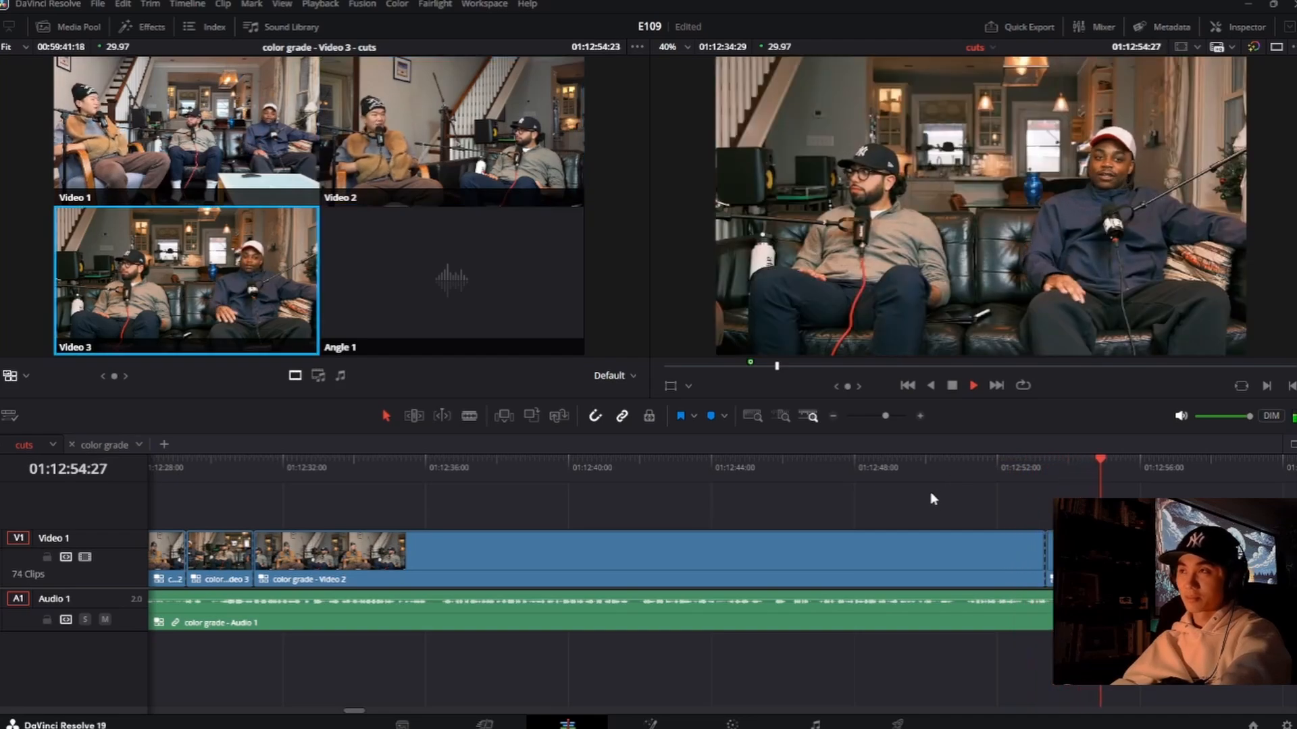
pyautogui.press('2')
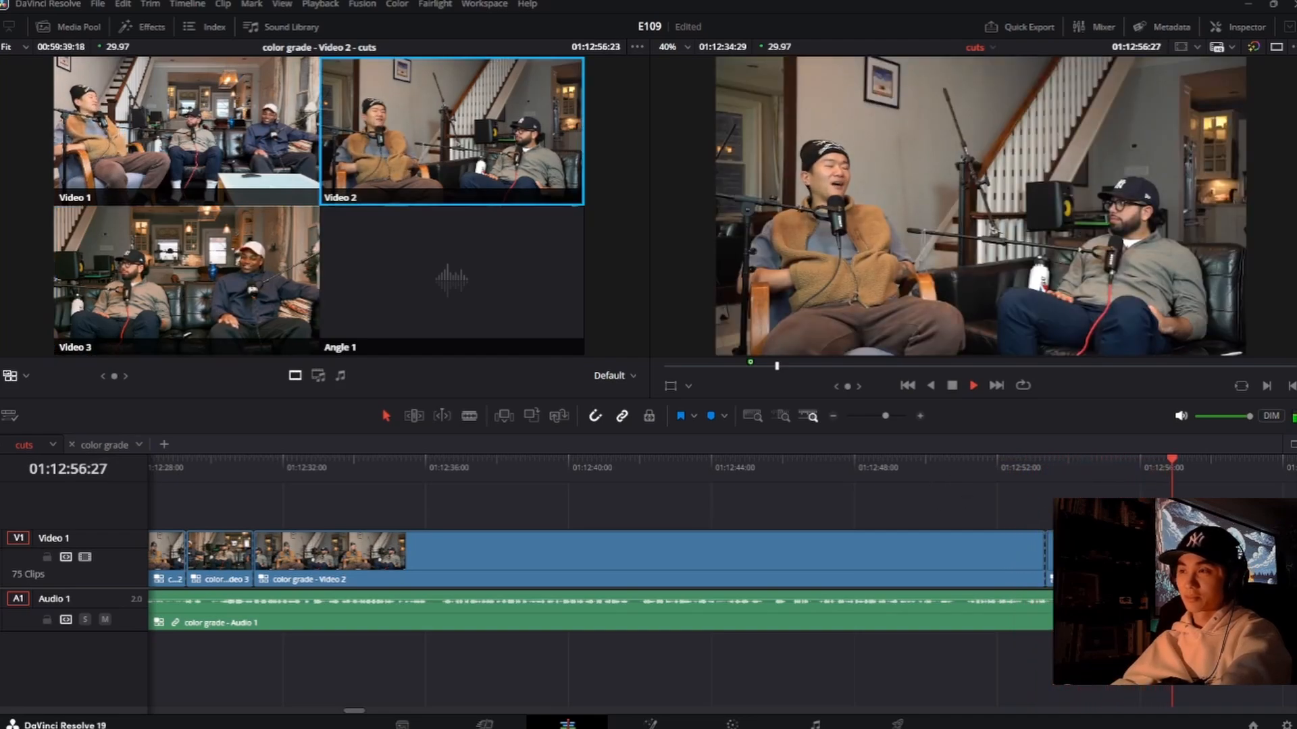
# Step: Roll the end of the newest Video 3 shot to about 01:12:56:04
pyautogui.press('space')
pyautogui.hotkey('ctrl', 'z')
pyautogui.moveTo(1100, 551); pyautogui.dragTo(1121, 550)
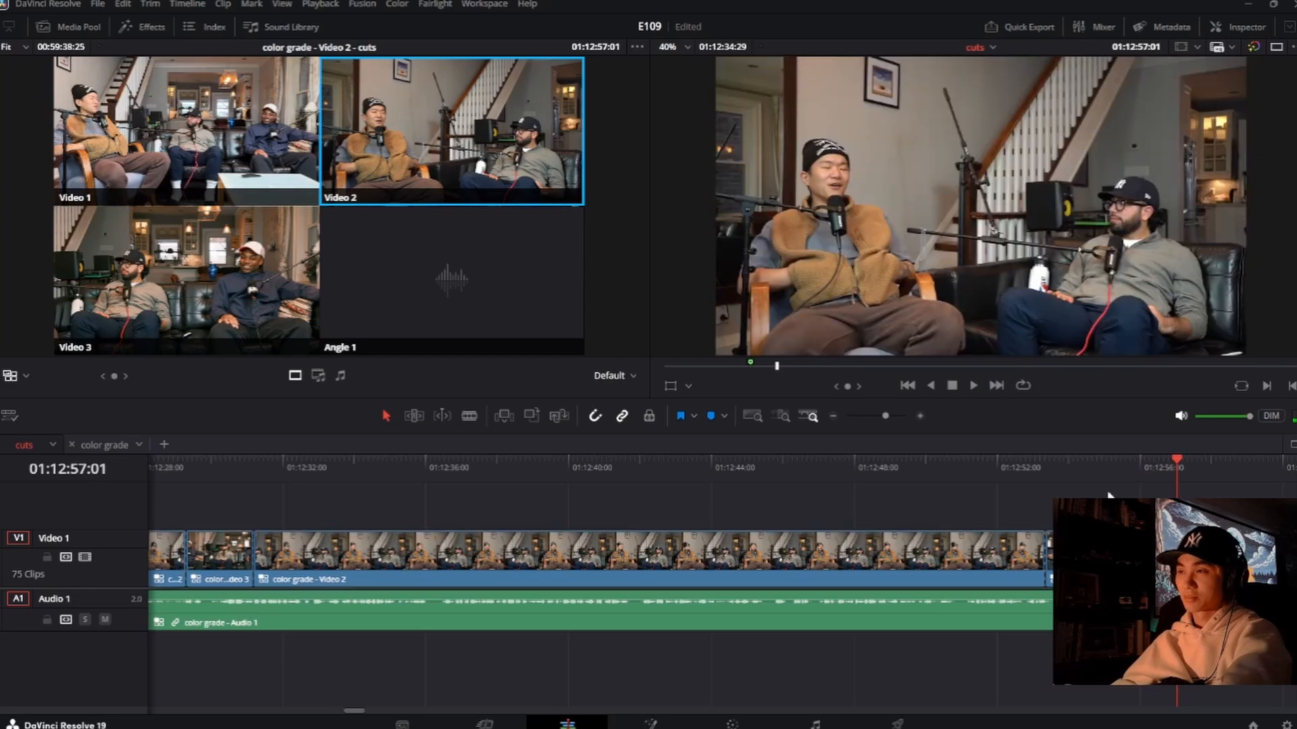
# Step: Play on, return to 01:13:03:00, and insert a Video 3 shot from about 01:13:04:00 to 01:13:06:02, followed by Video 2
pyautogui.press('space')
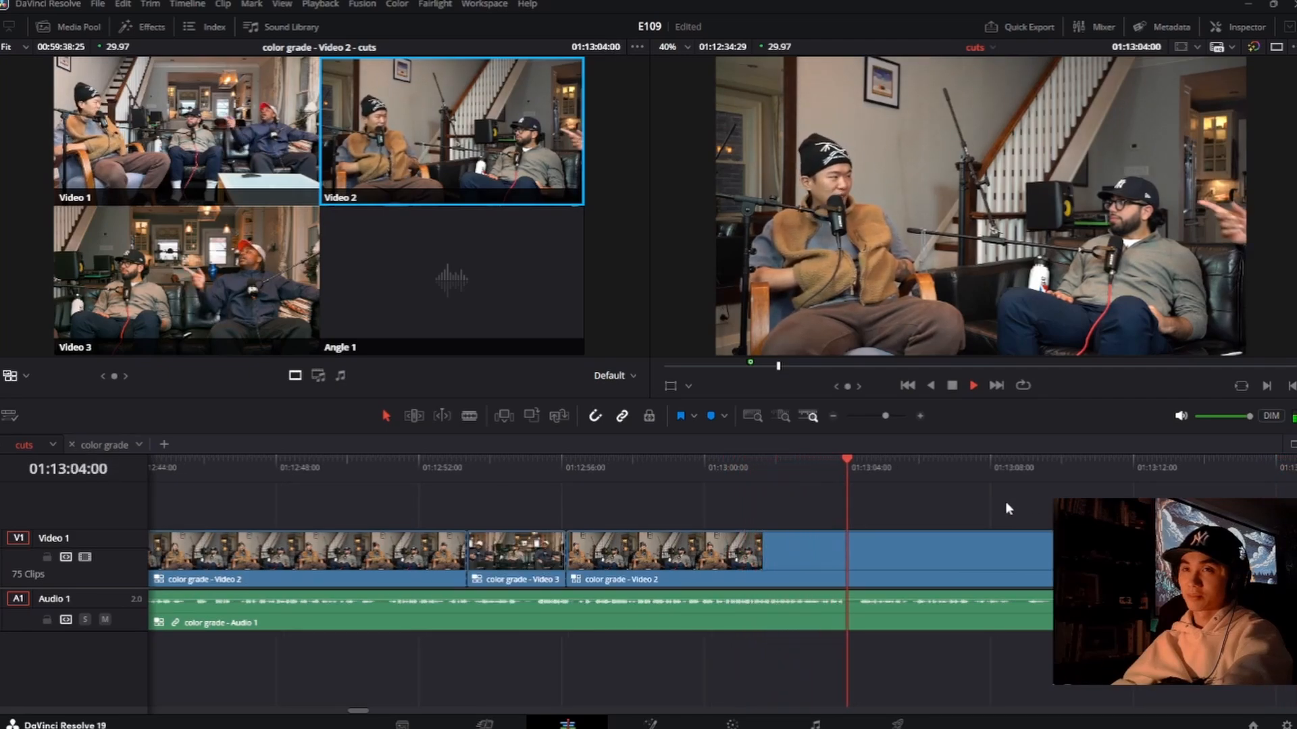
pyautogui.click(812, 468)
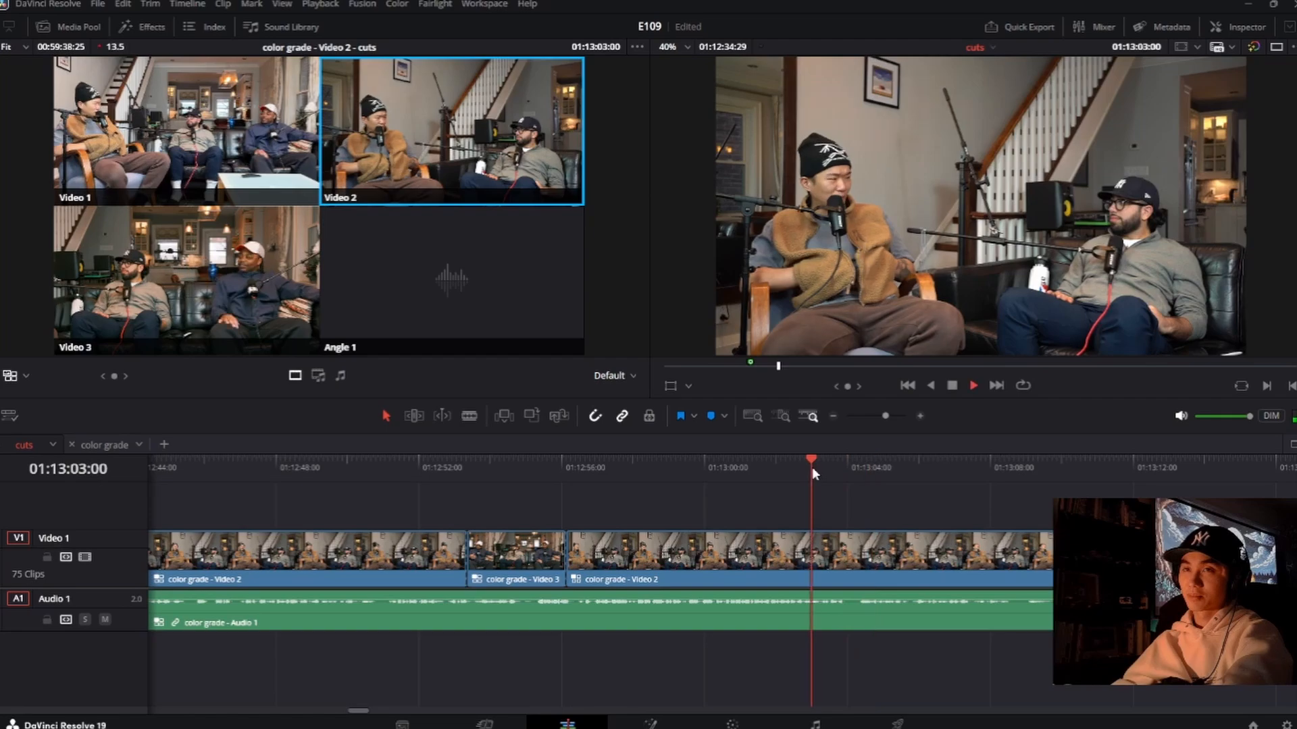
pyautogui.press('3')
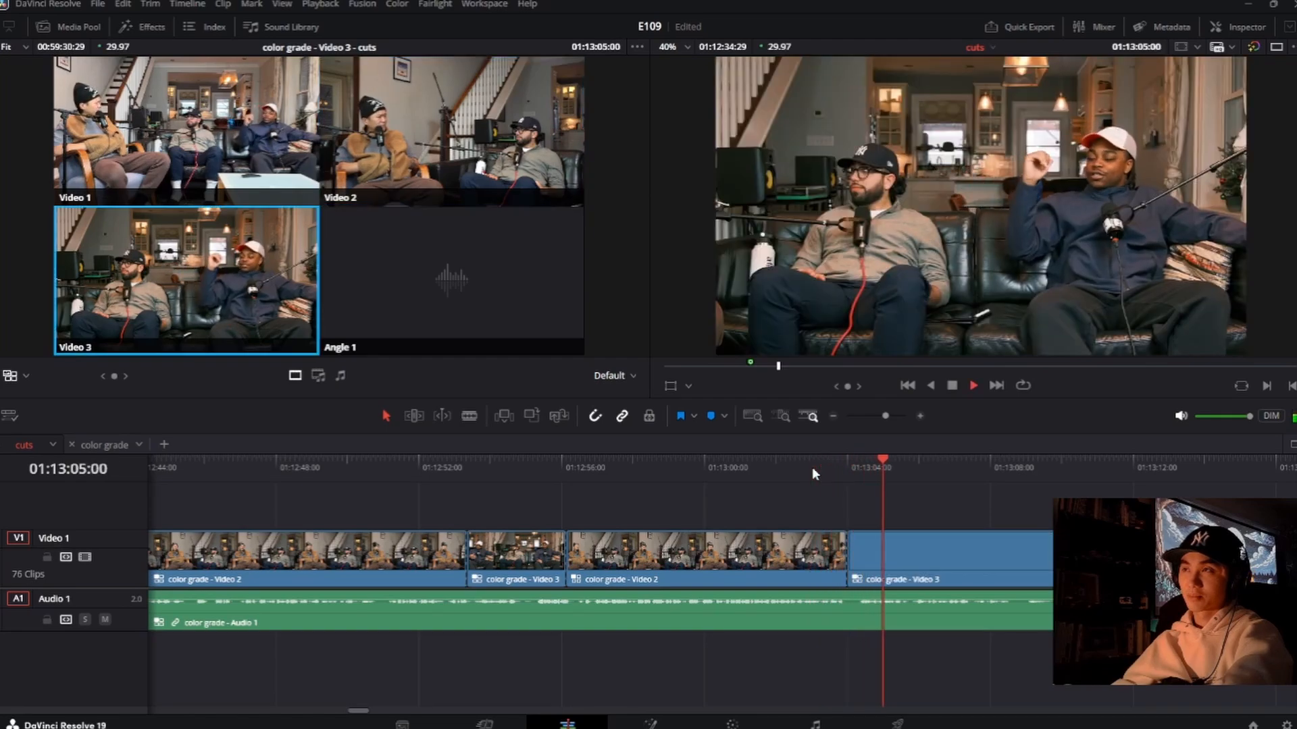
pyautogui.press('2')
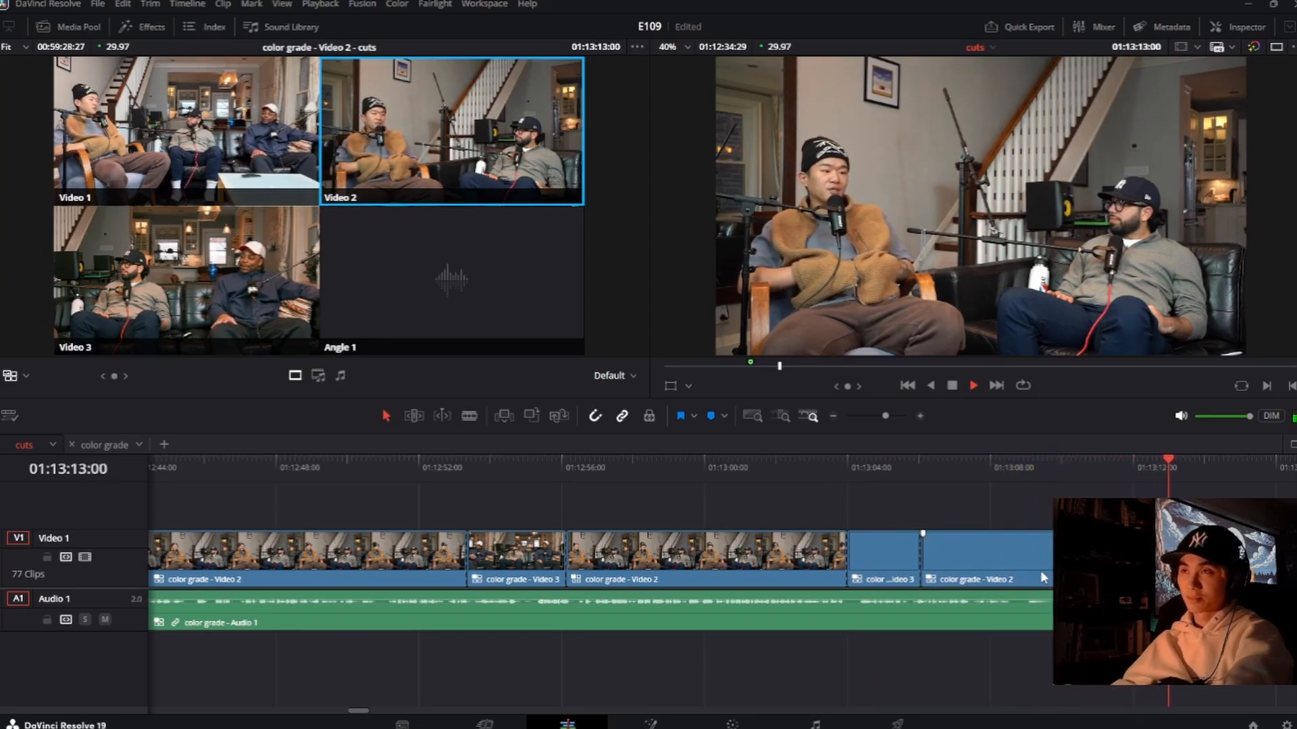
# Step: Play through the long Video 2 shot and cut to Video 3 at about 01:13:59:24
pyautogui.hscroll(4, 1043, 568)
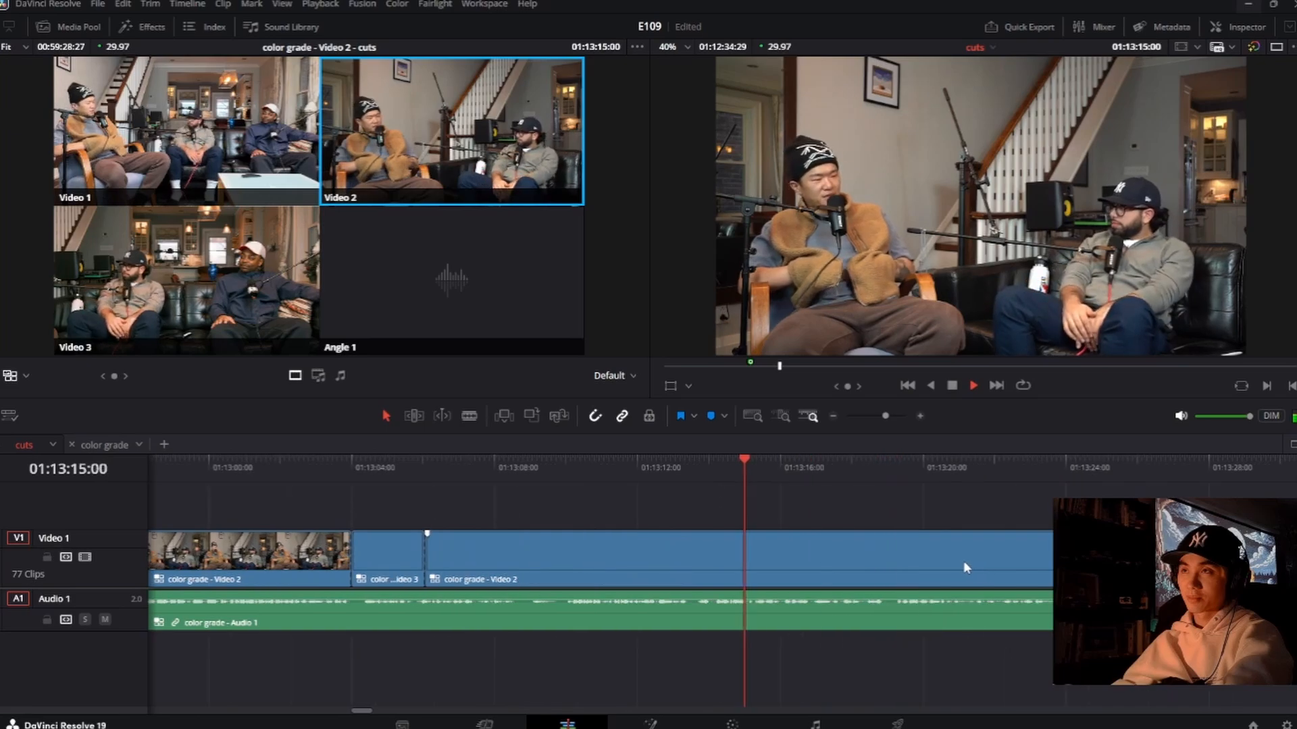
pyautogui.hscroll(2, 933, 560)
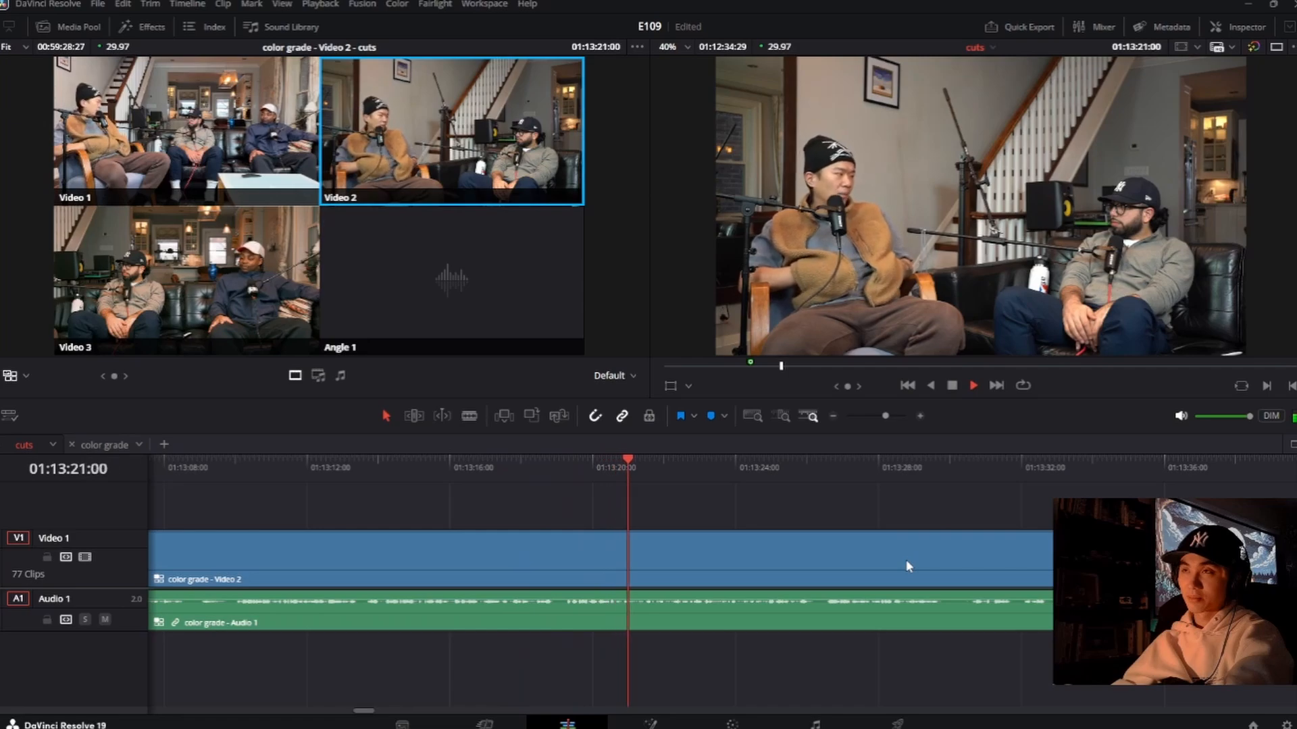
pyautogui.hscroll(3, 906, 560)
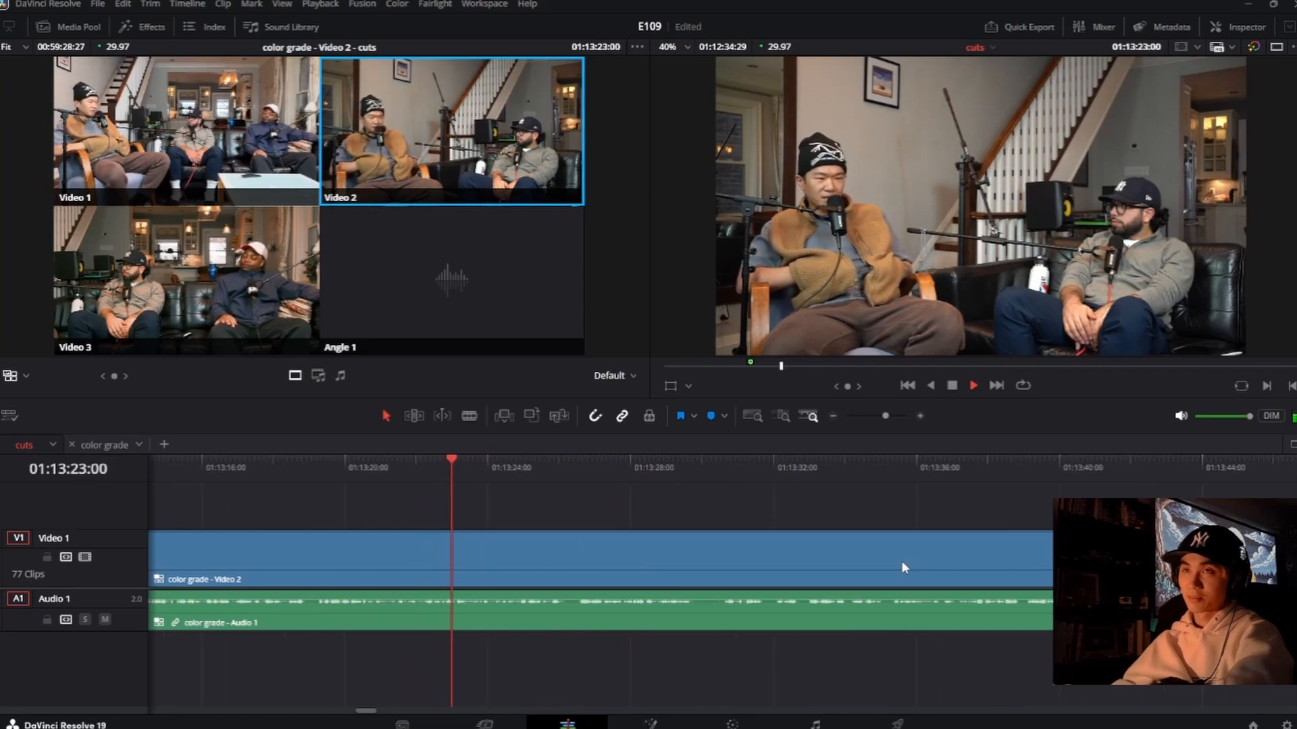
pyautogui.hscroll(3, 900, 564)
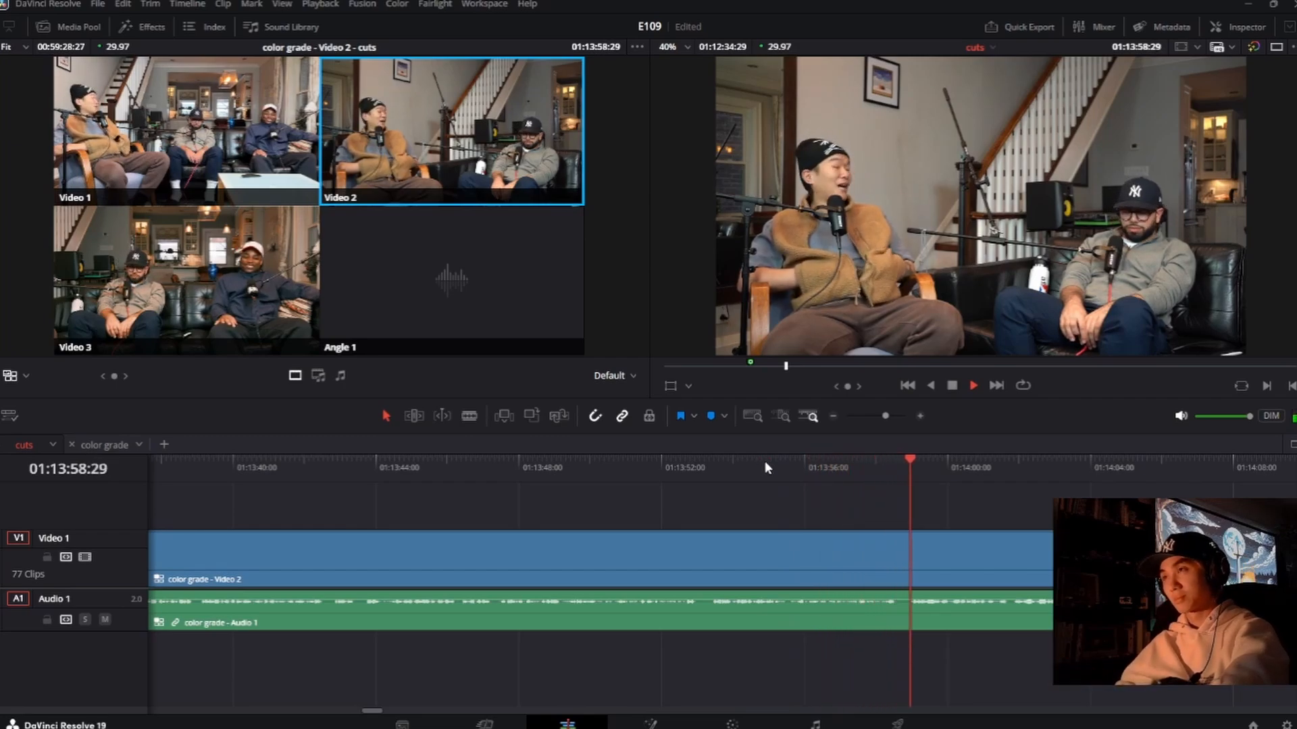
pyautogui.press('3')
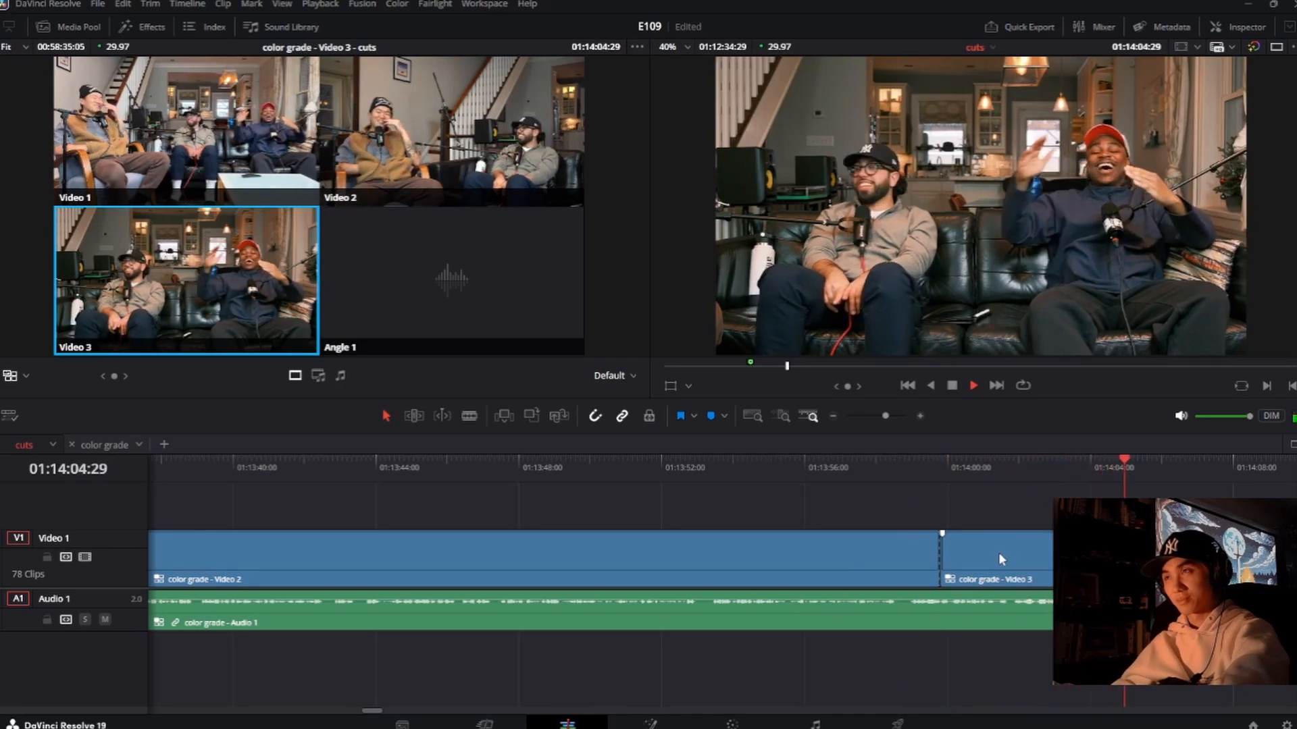
# Step: Insert a short Video 2 shot from about 01:14:05:20 to 01:14:07:05 and keep reviewing the following Video 3 shot
pyautogui.press('2')
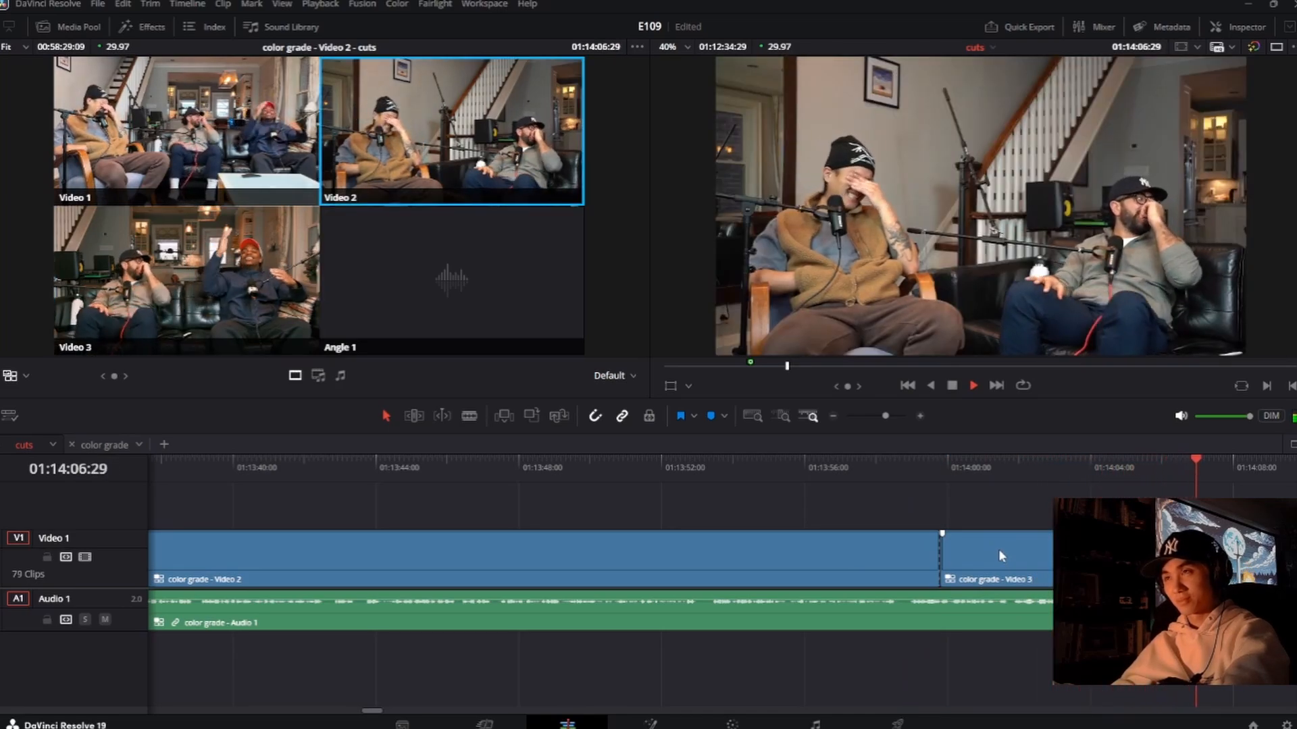
pyautogui.press('3')
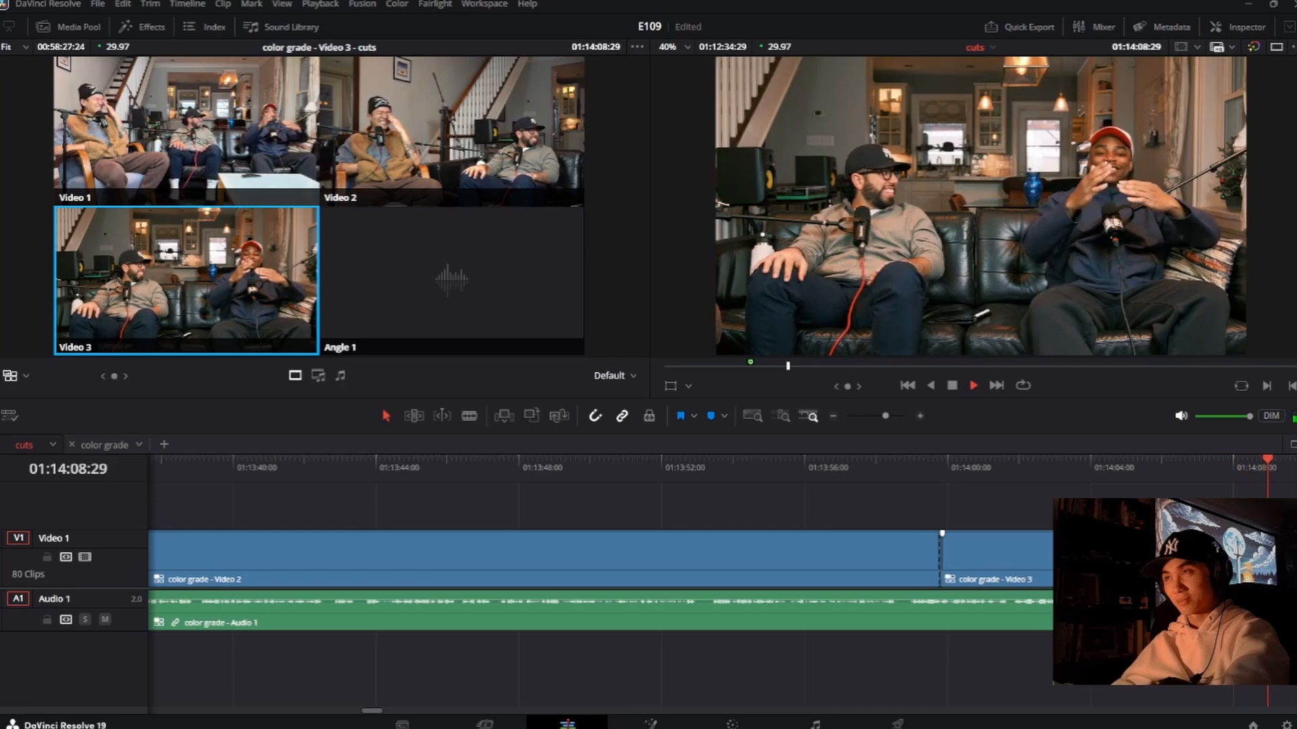
pyautogui.click(915, 487)
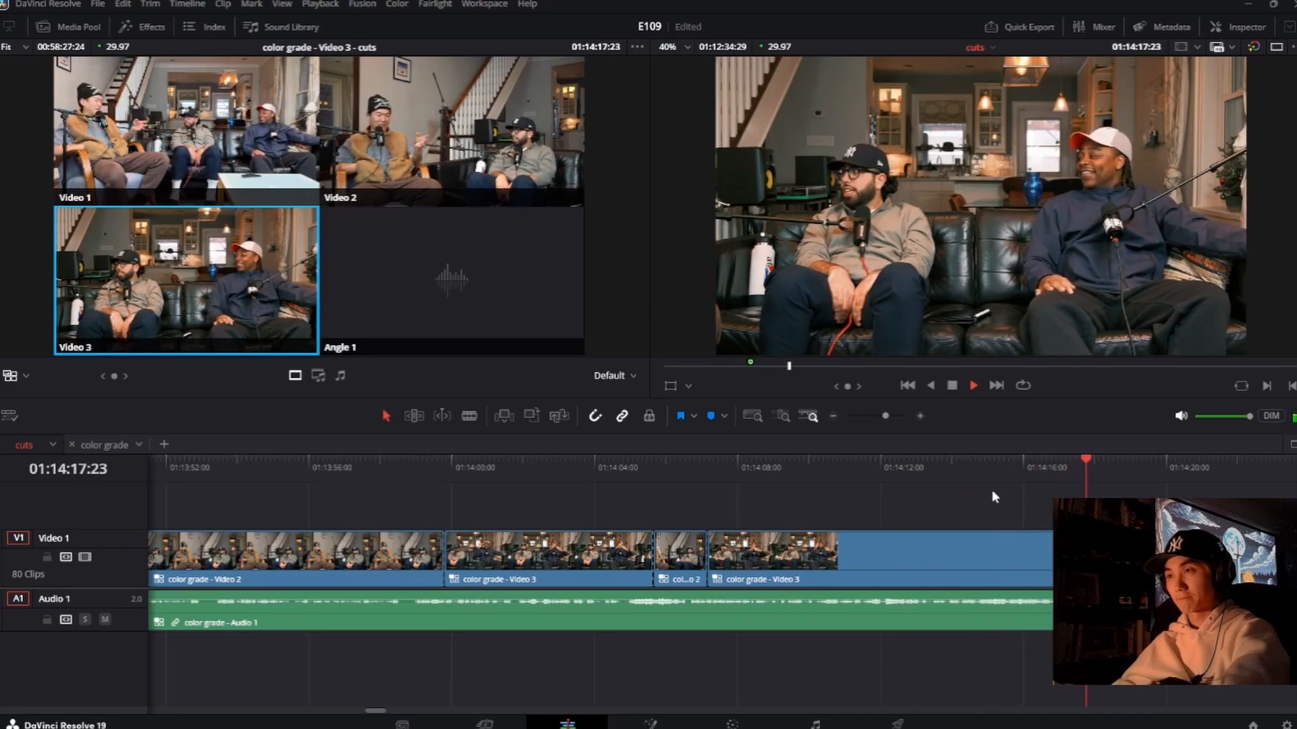
# Step: Return to about 01:14:14 and cut from Video 3 to Video 2 at about 01:14:16:02, playing through the new shot
pyautogui.click(987, 467)
pyautogui.press('2')
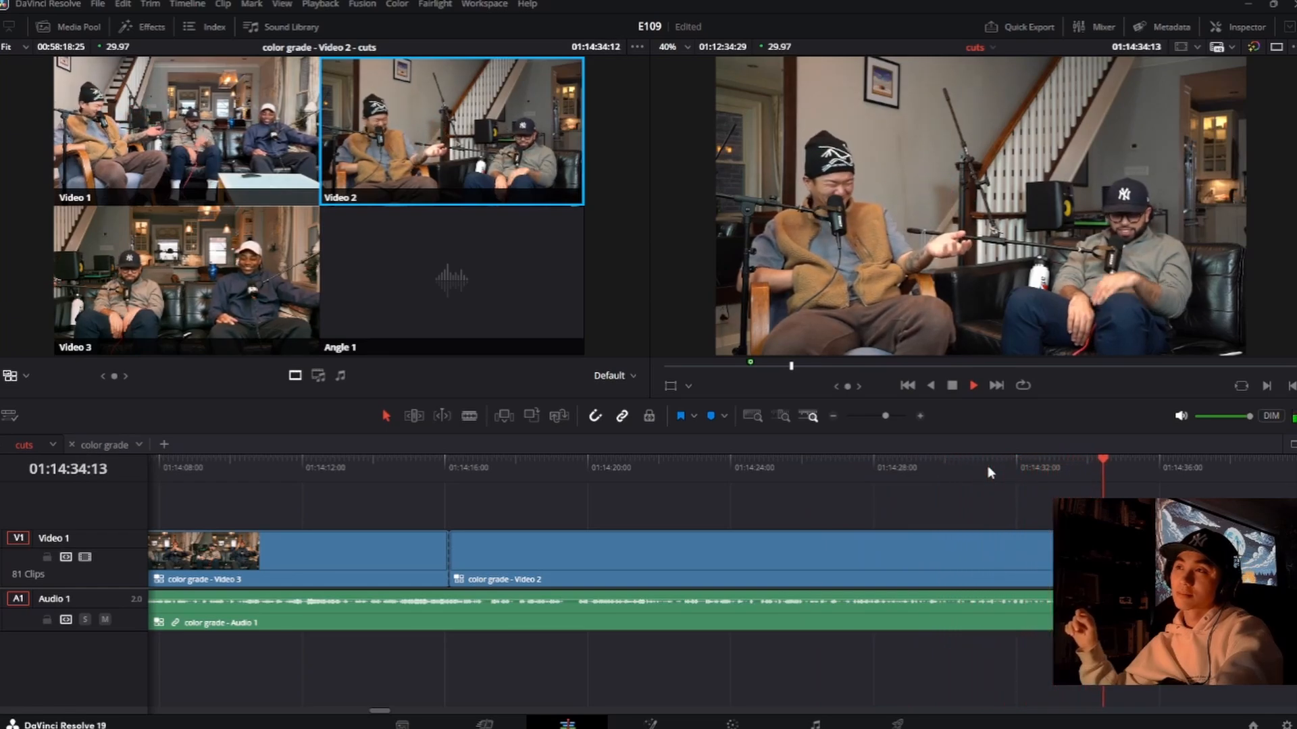
pyautogui.press('space')
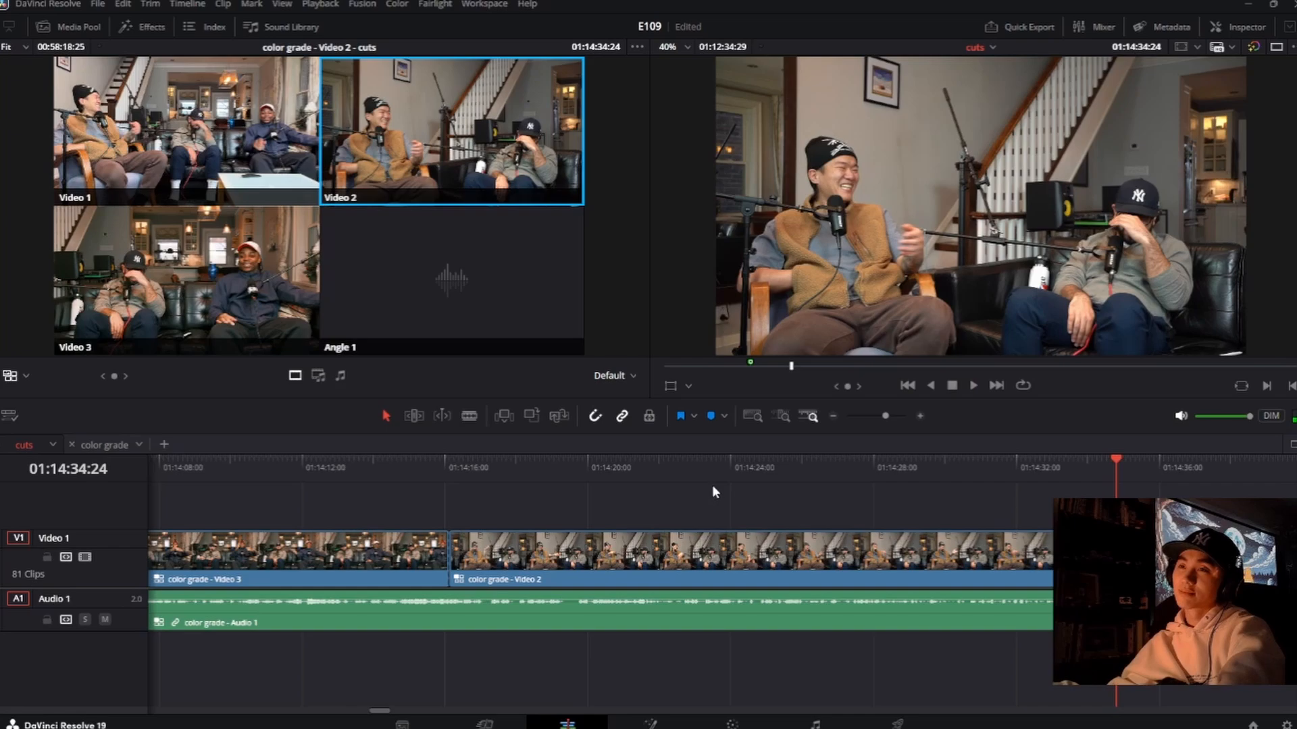
# Step: Replay the Video 2 shot and insert a short Video 3 shot from about 01:14:30:27 to 01:14:32:06, followed by Video 2
pyautogui.click(703, 469)
pyautogui.press('space')
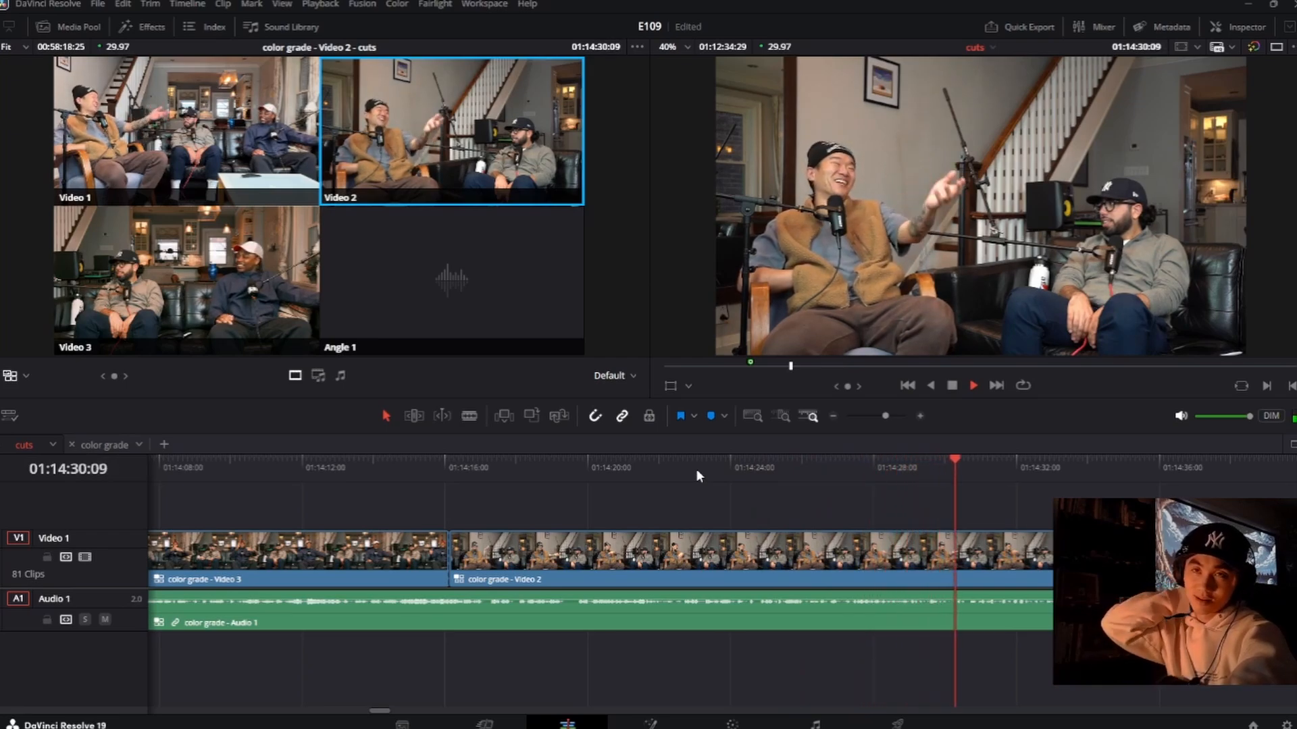
pyautogui.press('3')
pyautogui.press('2')
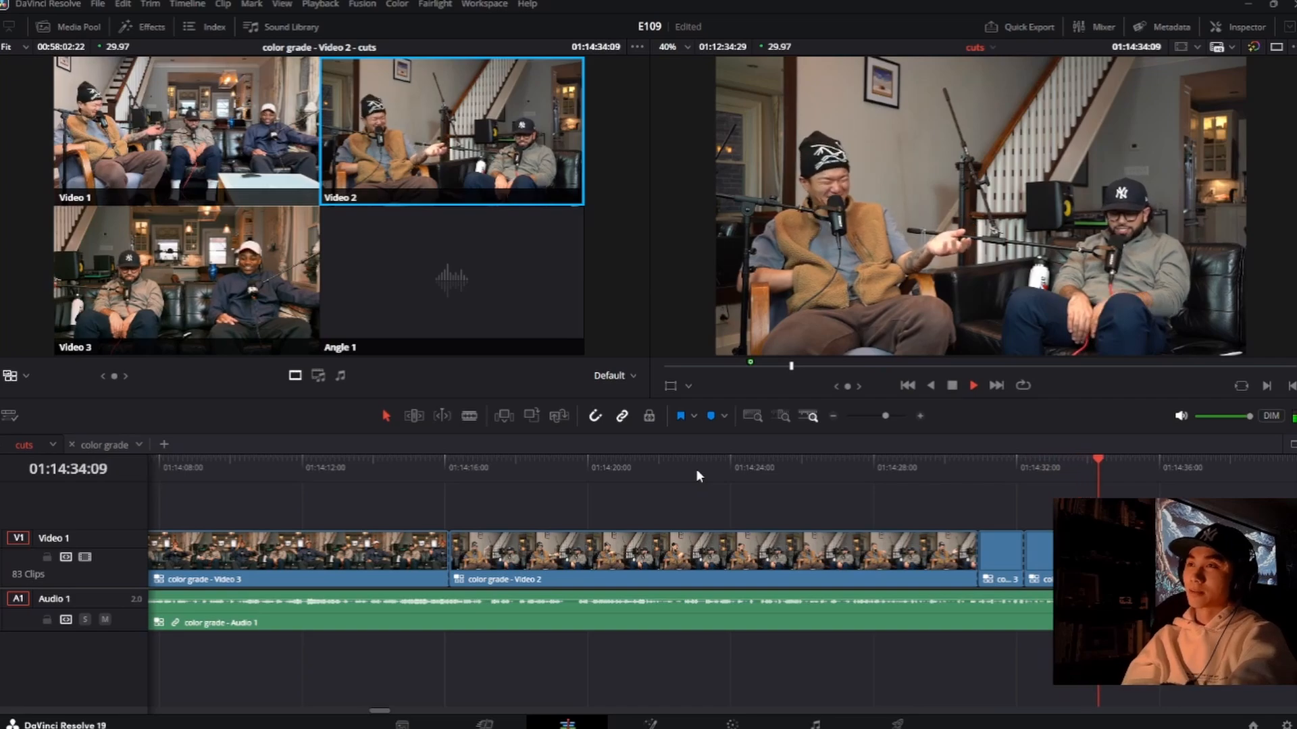
# Step: Switch to Video 3 at about 01:14:35:00, replaying from about 01:14:34 and redoing the cut earlier
pyautogui.press('3')
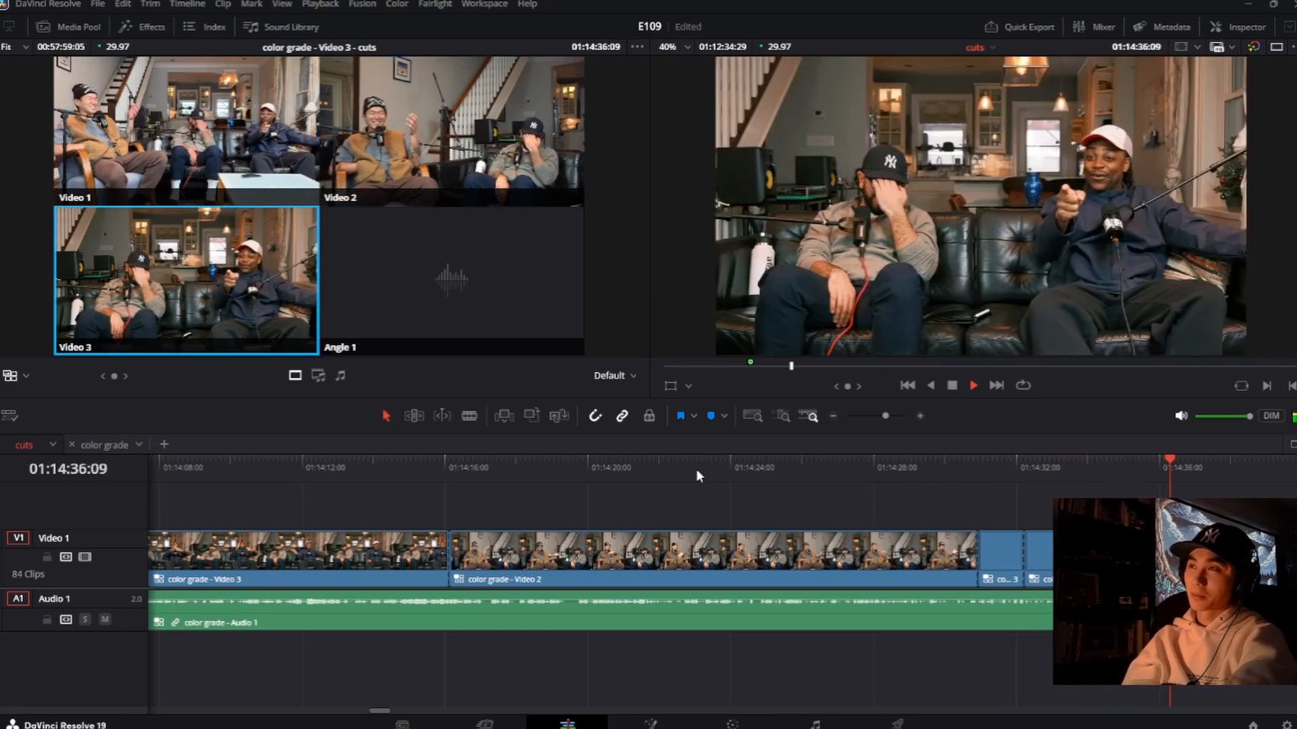
pyautogui.press('space')
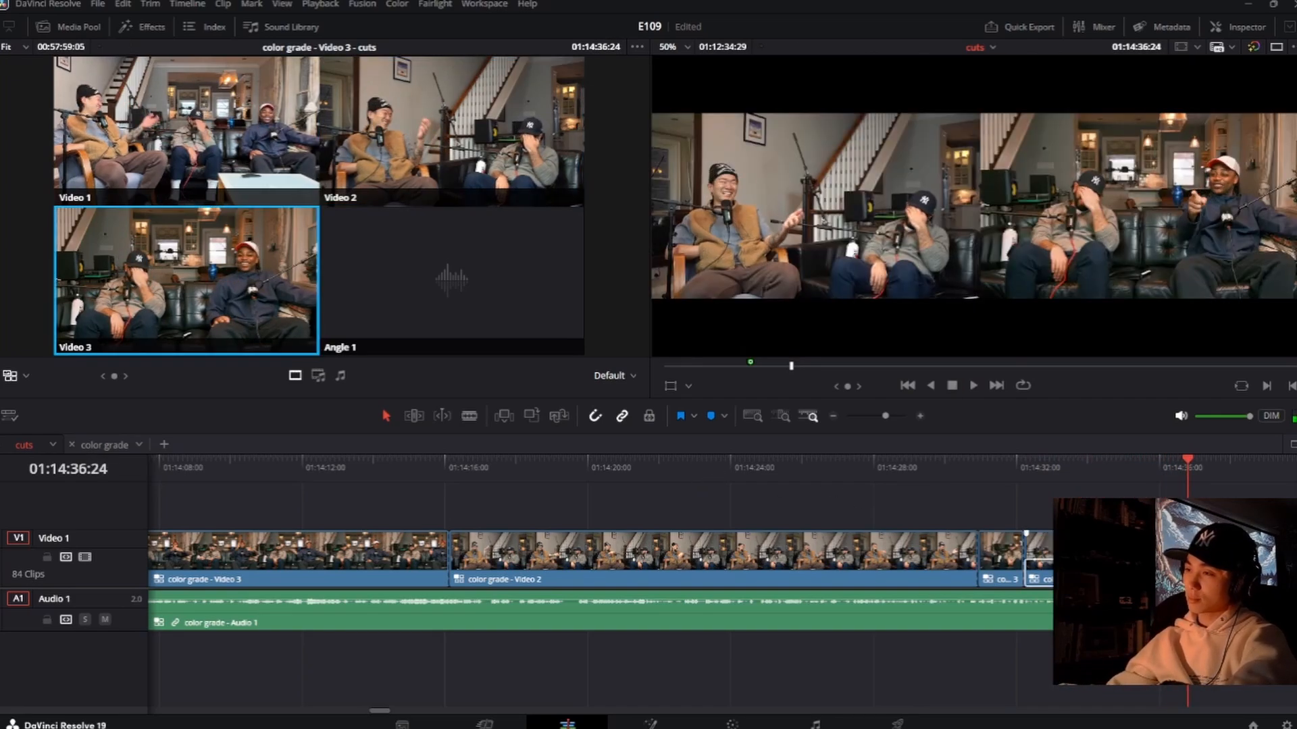
pyautogui.click(1108, 466)
pyautogui.press('space')
pyautogui.press('2')
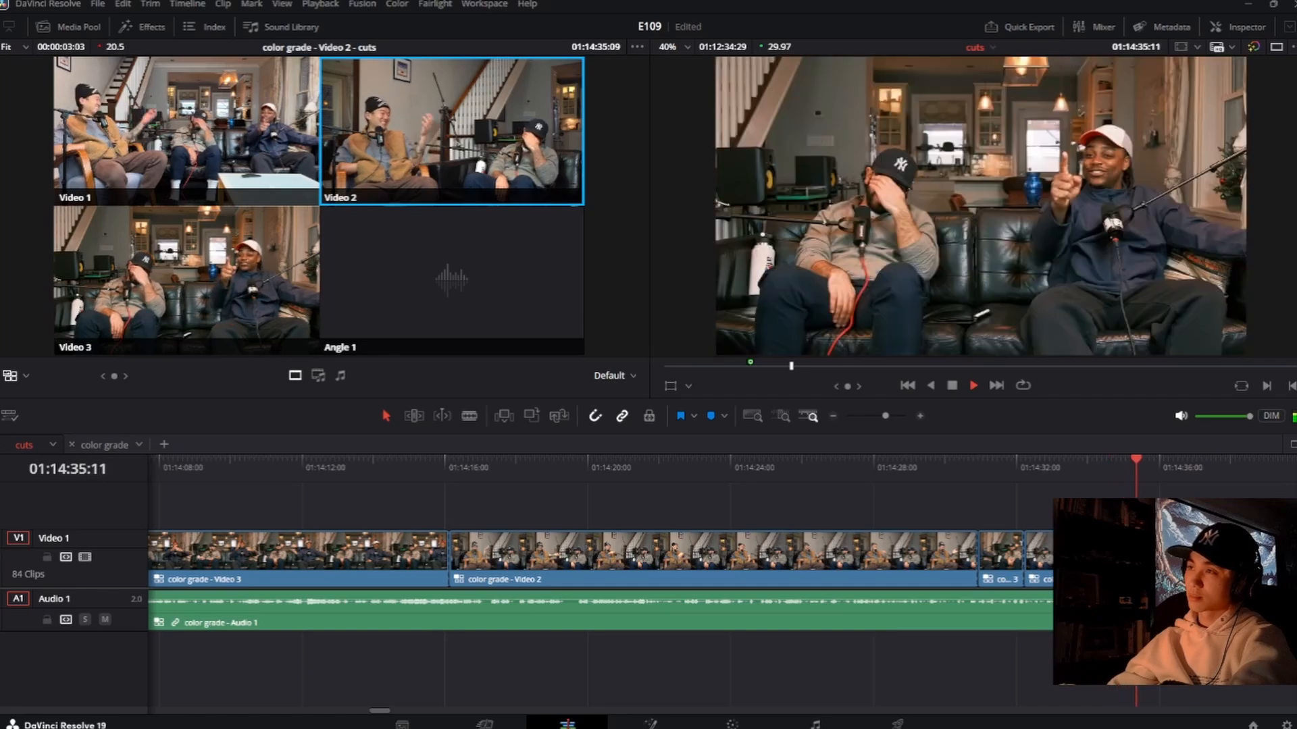
pyautogui.press('3')
pyautogui.press('space')
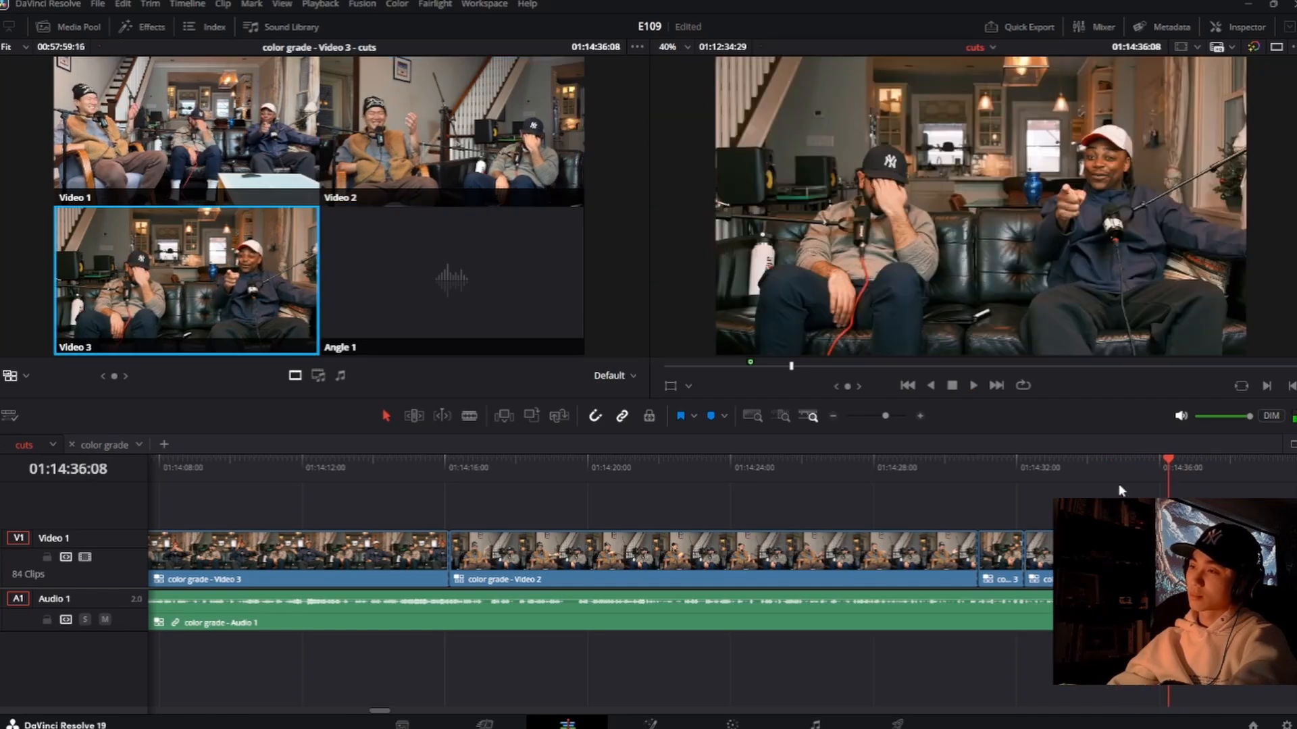
pyautogui.click(1112, 464)
pyautogui.press('space')
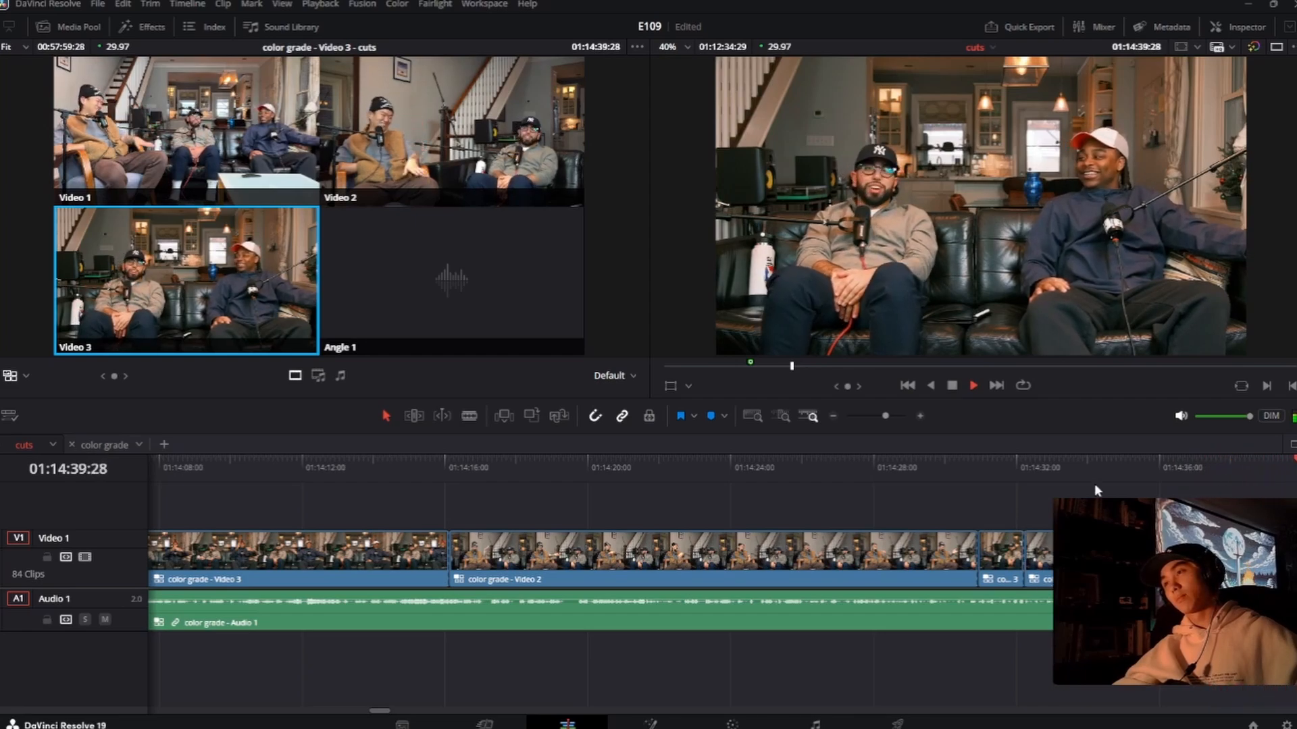
# Step: Roll the start of the Video 3 shot to about 01:14:34:26, replay it, and cut to Video 2 at about 01:14:37:02
pyautogui.click(518, 489)
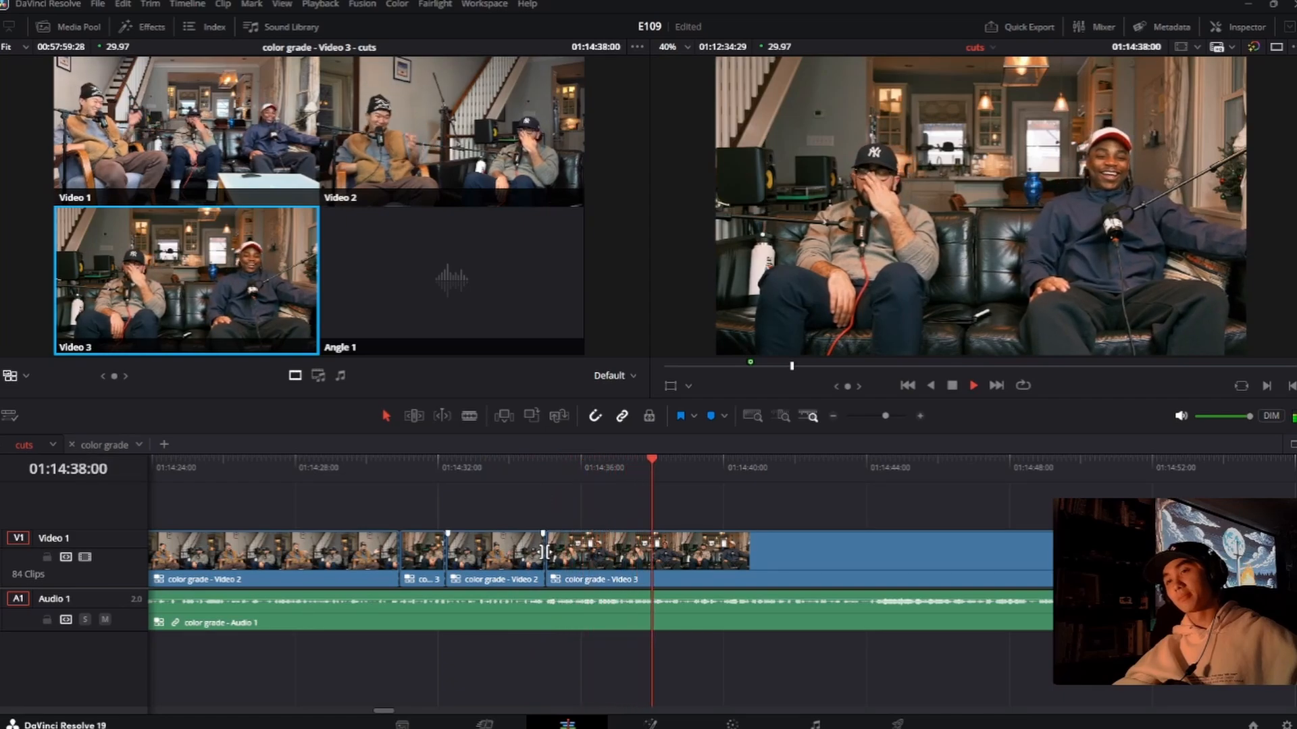
pyautogui.moveTo(545, 552); pyautogui.dragTo(540, 553)
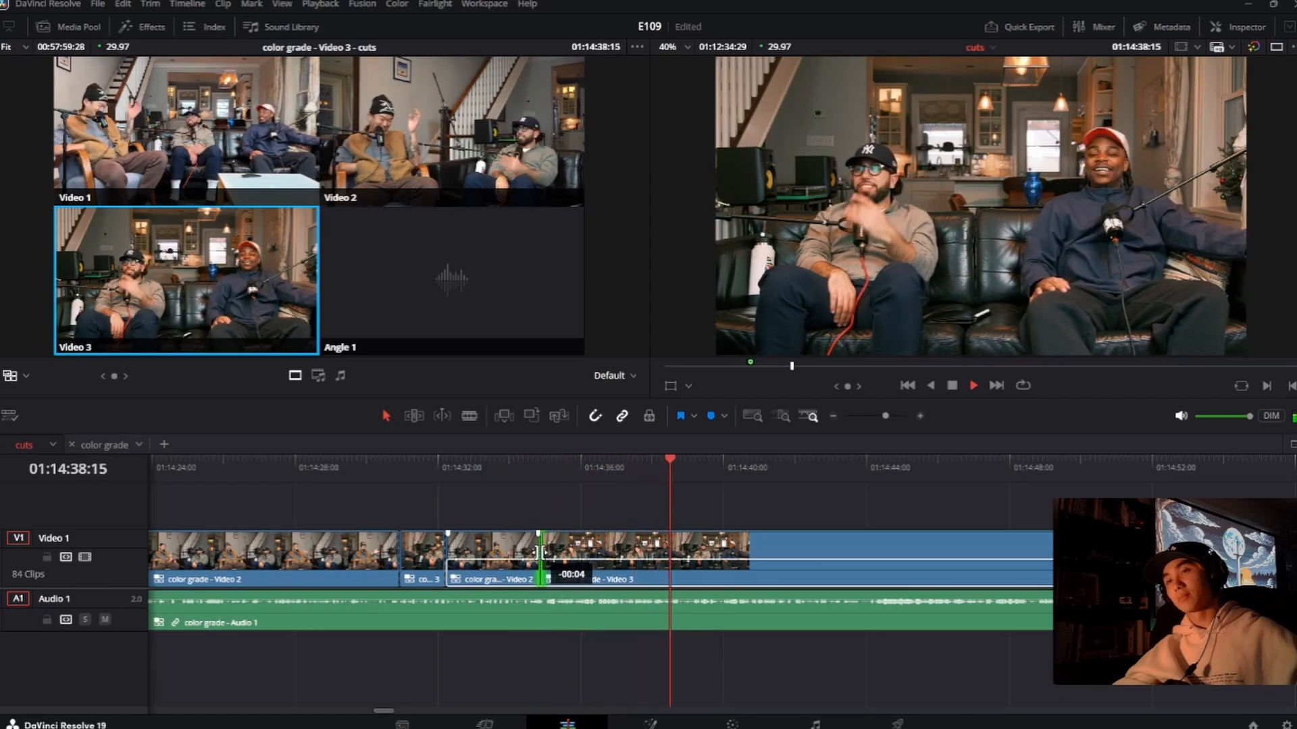
pyautogui.click(609, 467)
pyautogui.click(578, 478)
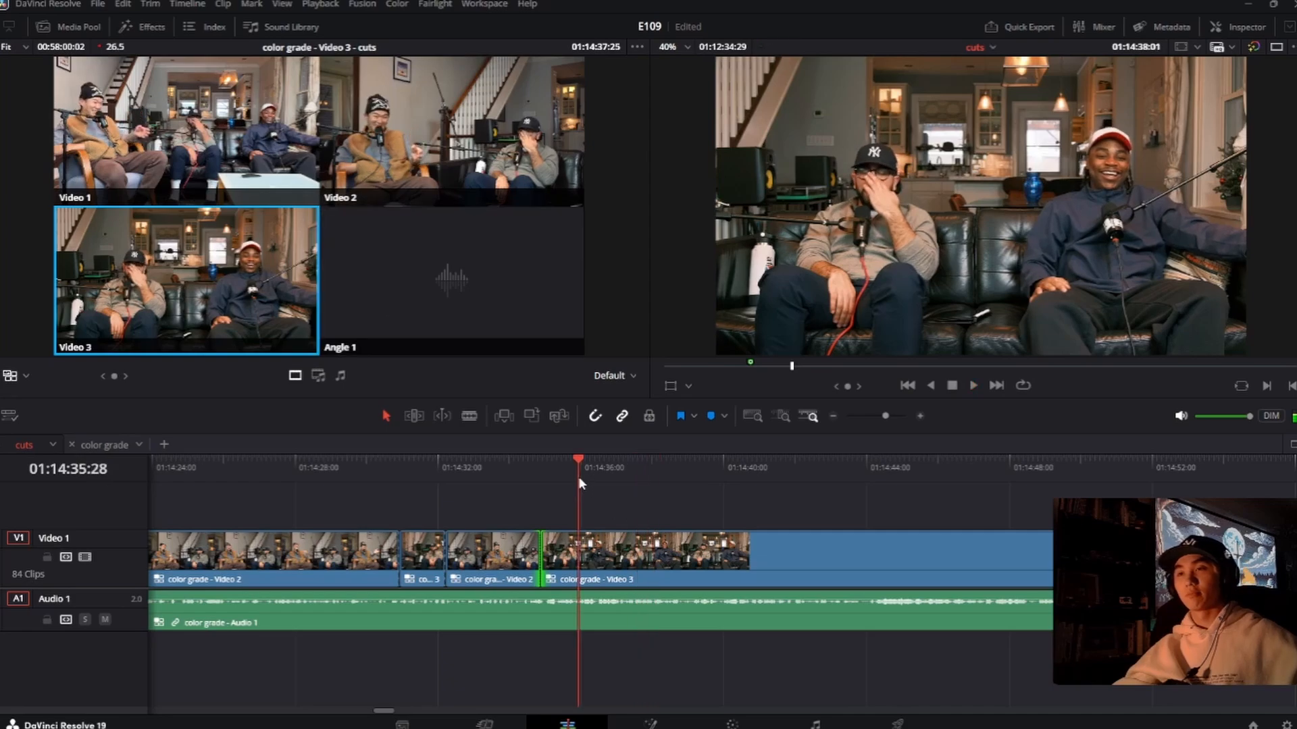
pyautogui.click(500, 136)
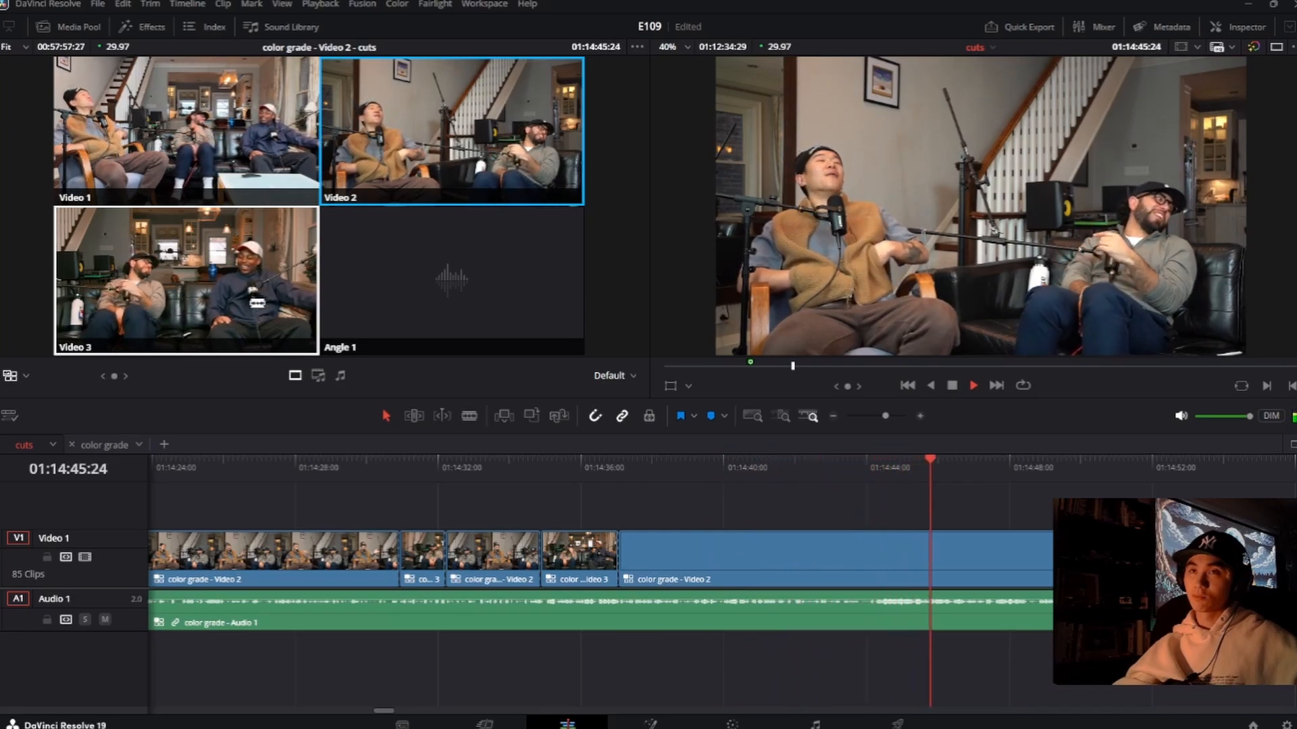
# Step: Replay from the end of the Video 3 shot and cut from Video 2 to Video 3 at about 01:14:41:19
pyautogui.click(815, 472)
pyautogui.click(603, 464)
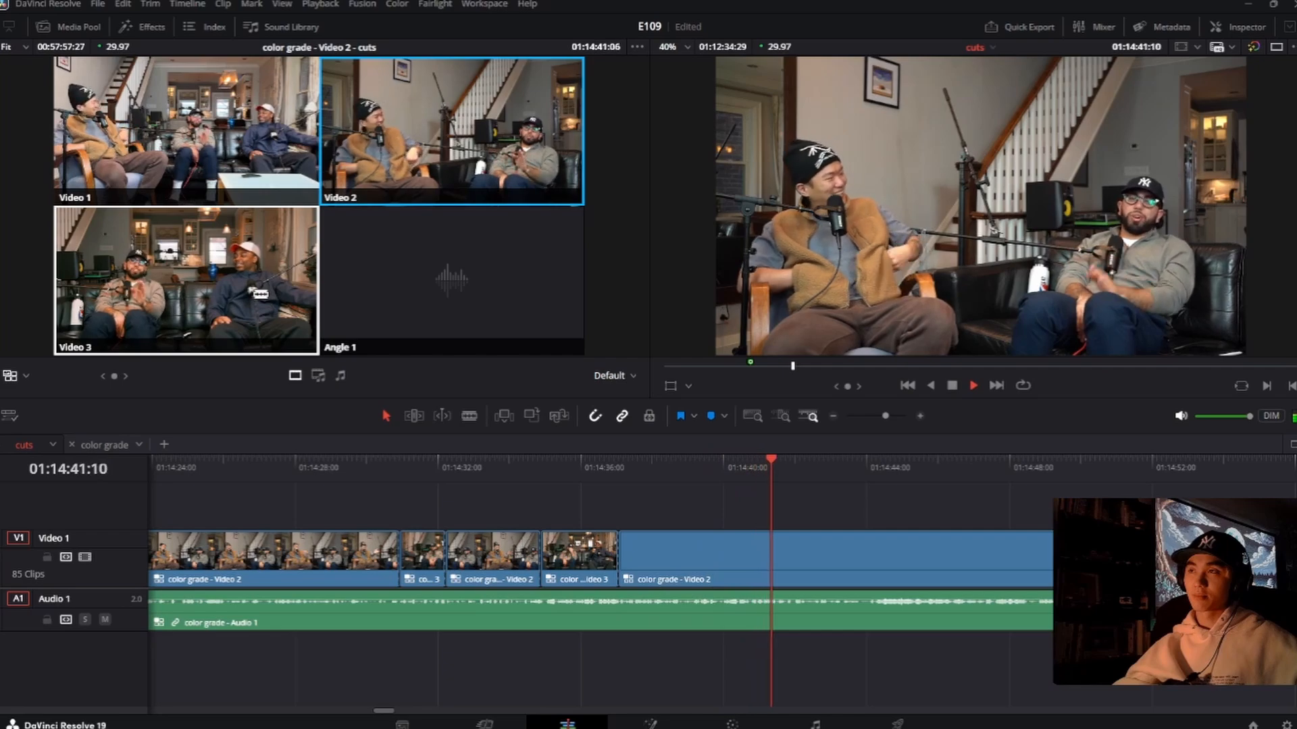
pyautogui.click(260, 294)
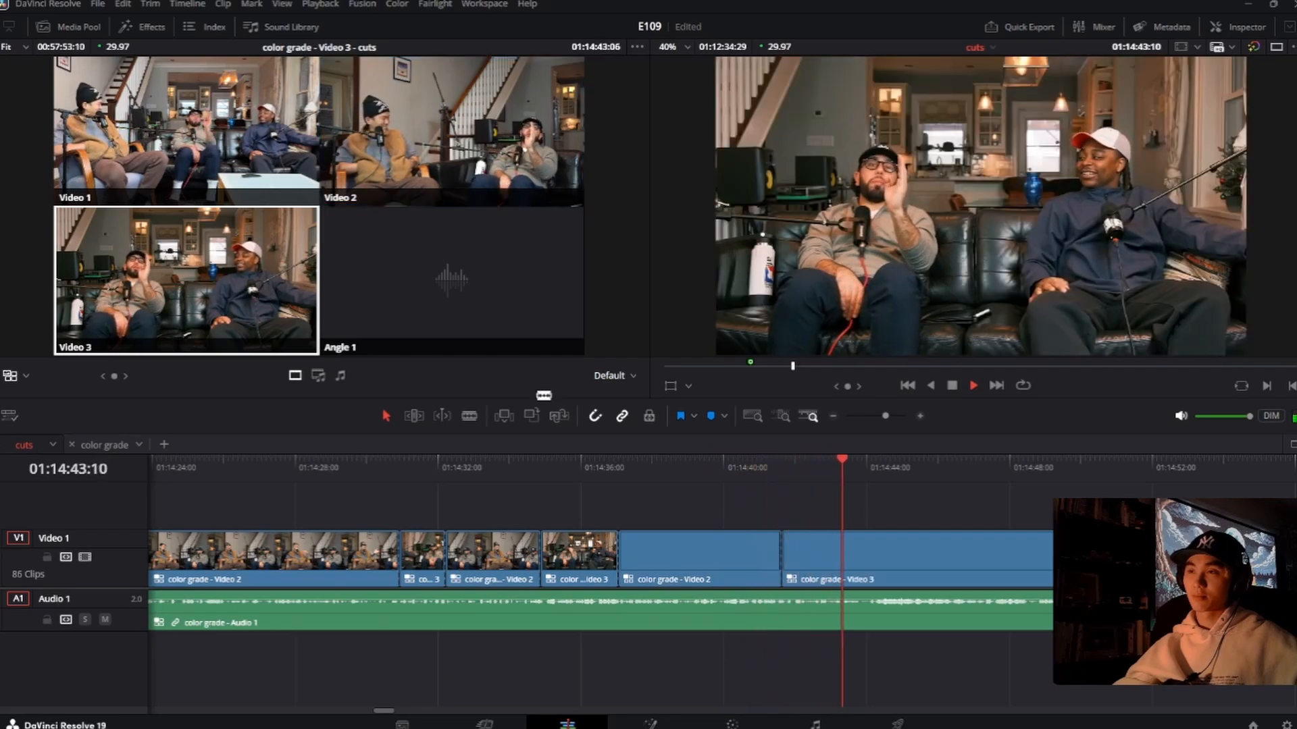
# Step: Roll the newest cut from Video 2 to Video 3 to about 01:14:42:14, replaying it between adjustments
pyautogui.moveTo(781, 547); pyautogui.dragTo(802, 551)
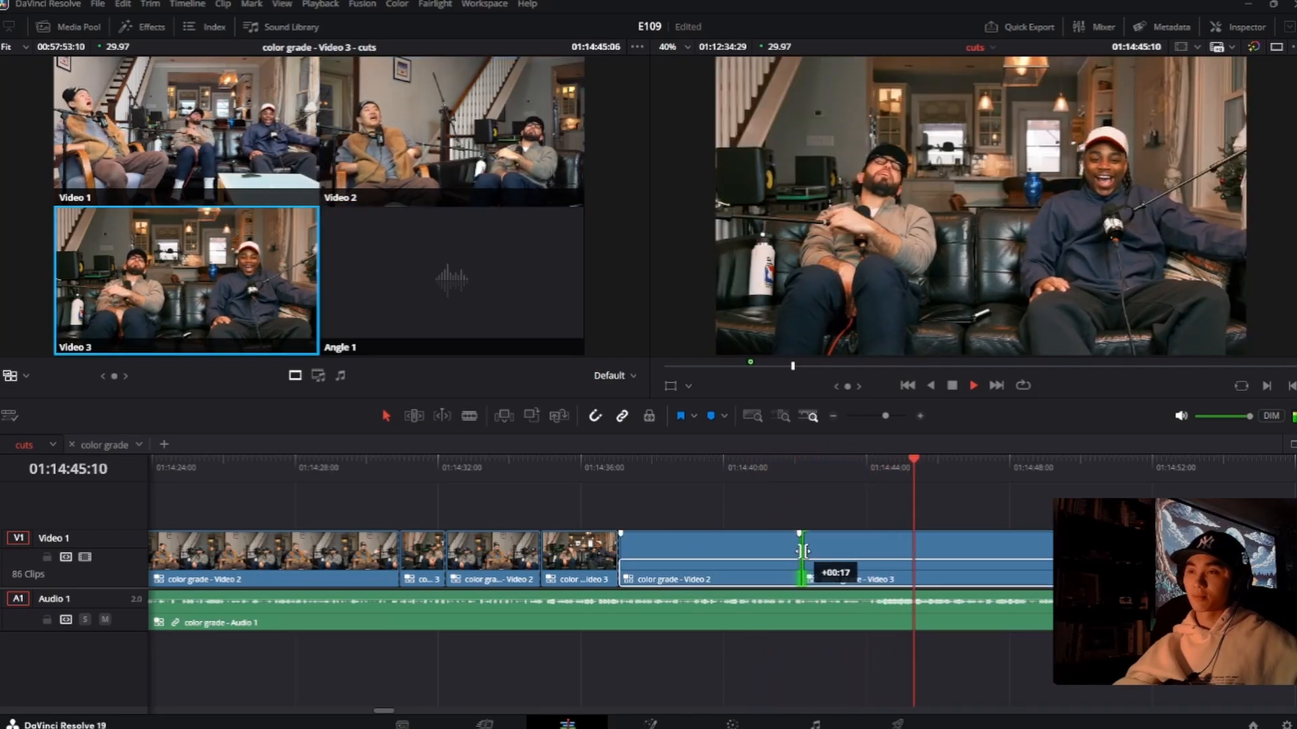
pyautogui.click(759, 467)
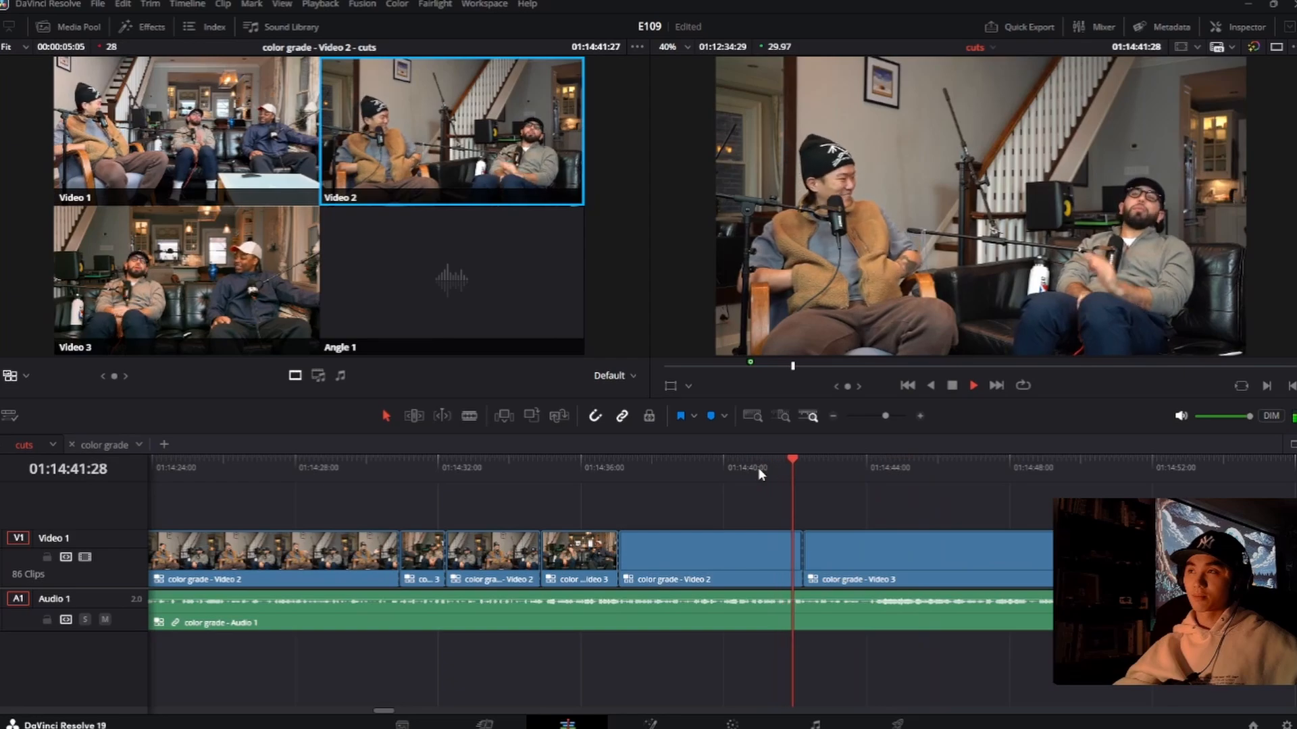
pyautogui.moveTo(802, 547); pyautogui.dragTo(818, 555)
pyautogui.click(759, 468)
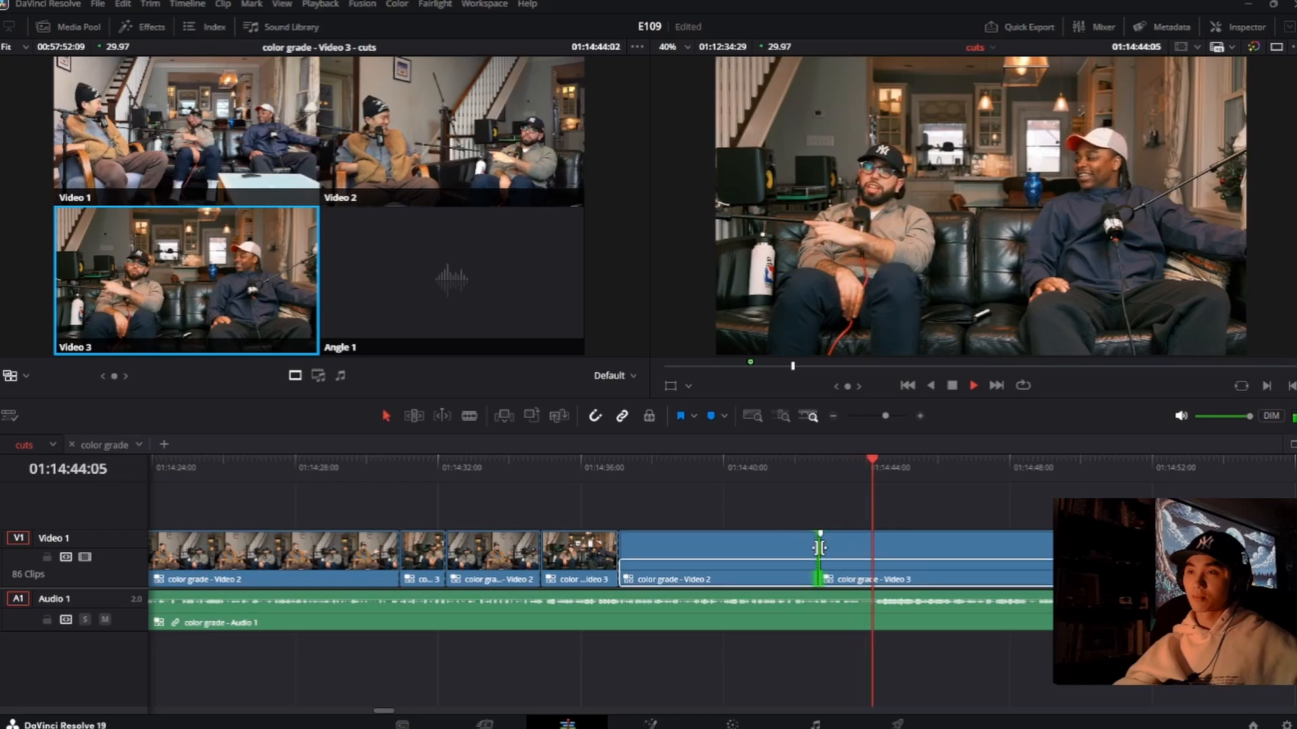
pyautogui.moveTo(819, 548); pyautogui.dragTo(811, 547)
pyautogui.click(804, 477)
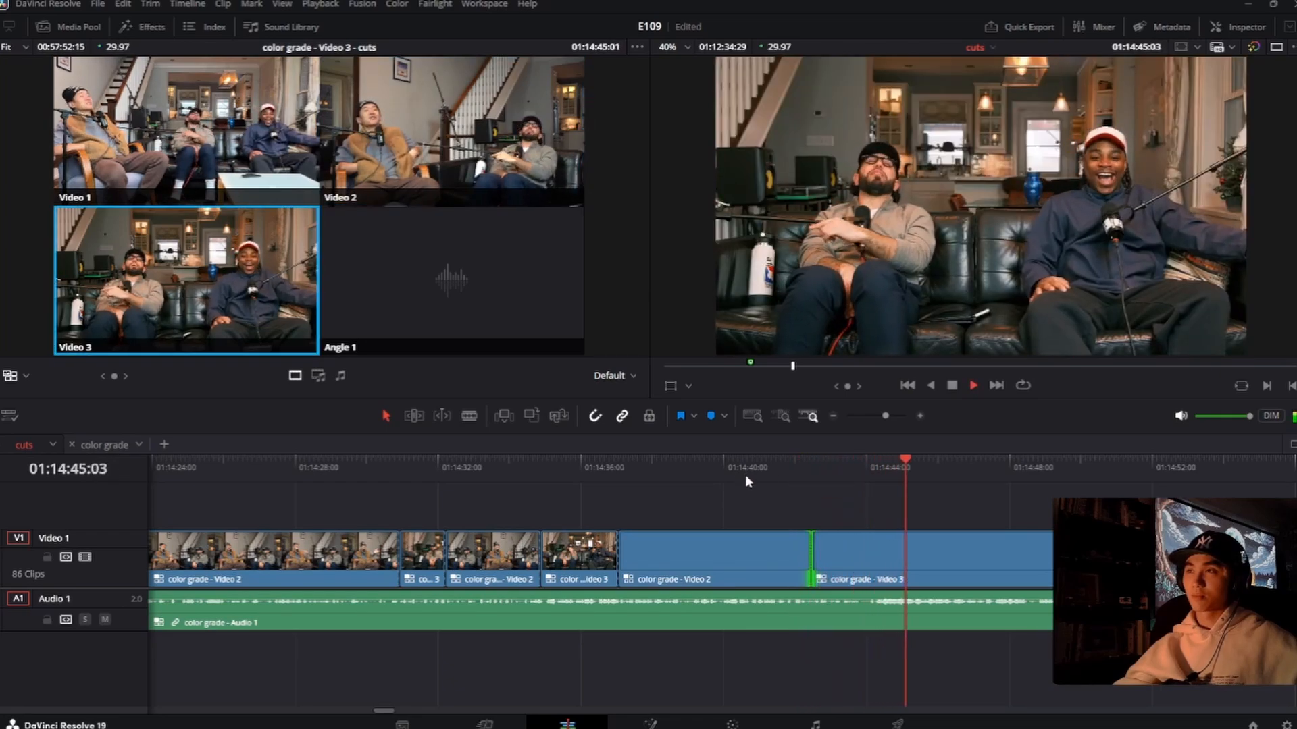
# Step: Cut back to Video 2 and roll the end of the preceding Video 3 shot to about 01:14:48:00
pyautogui.press('2')
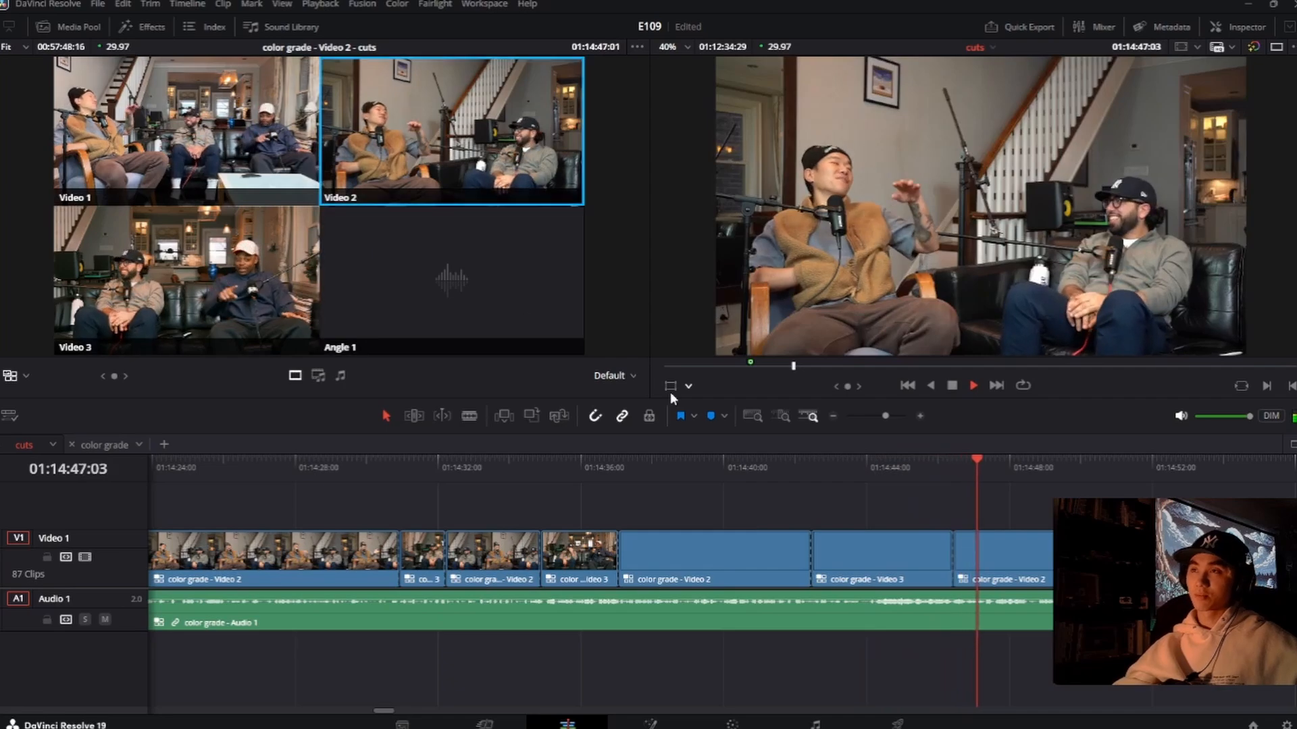
pyautogui.moveTo(954, 561); pyautogui.dragTo(1009, 561)
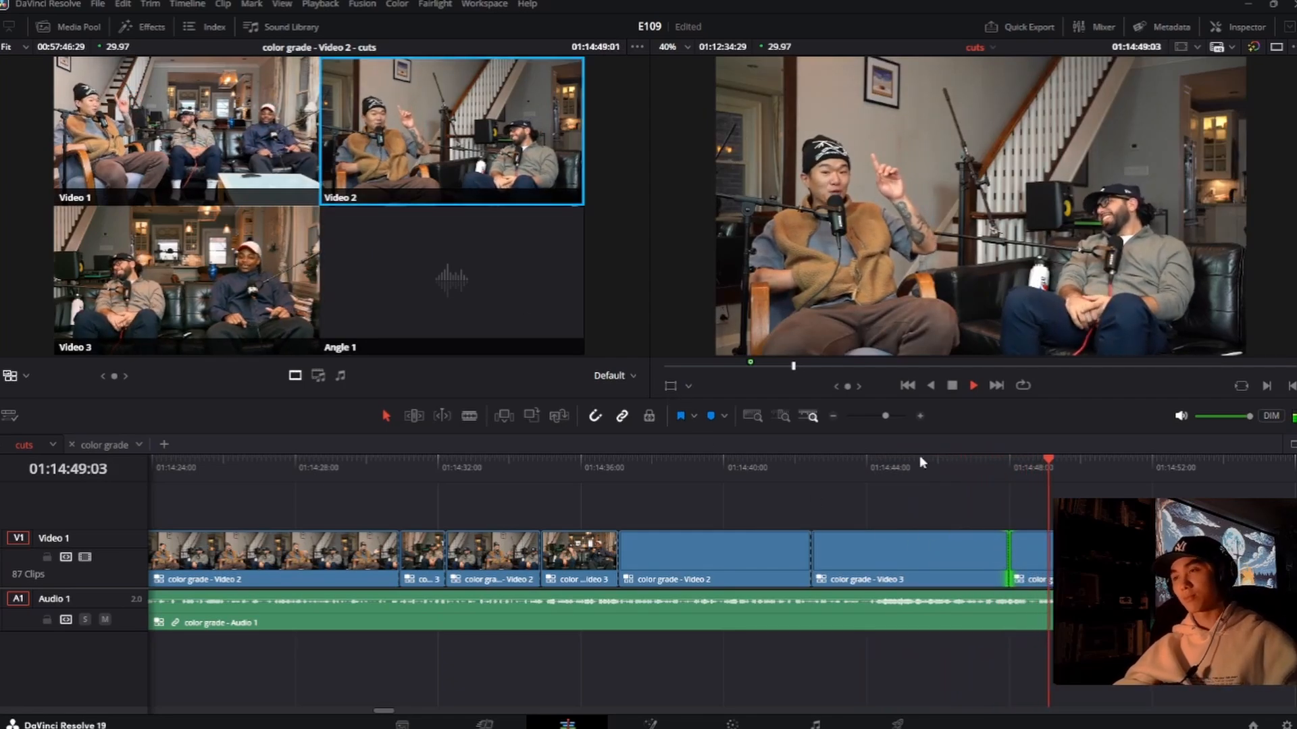
# Step: Replay from about 01:14:45:15, play through the Video 2 shot, and cut to Video 3 at about 01:15:00:23
pyautogui.click(920, 462)
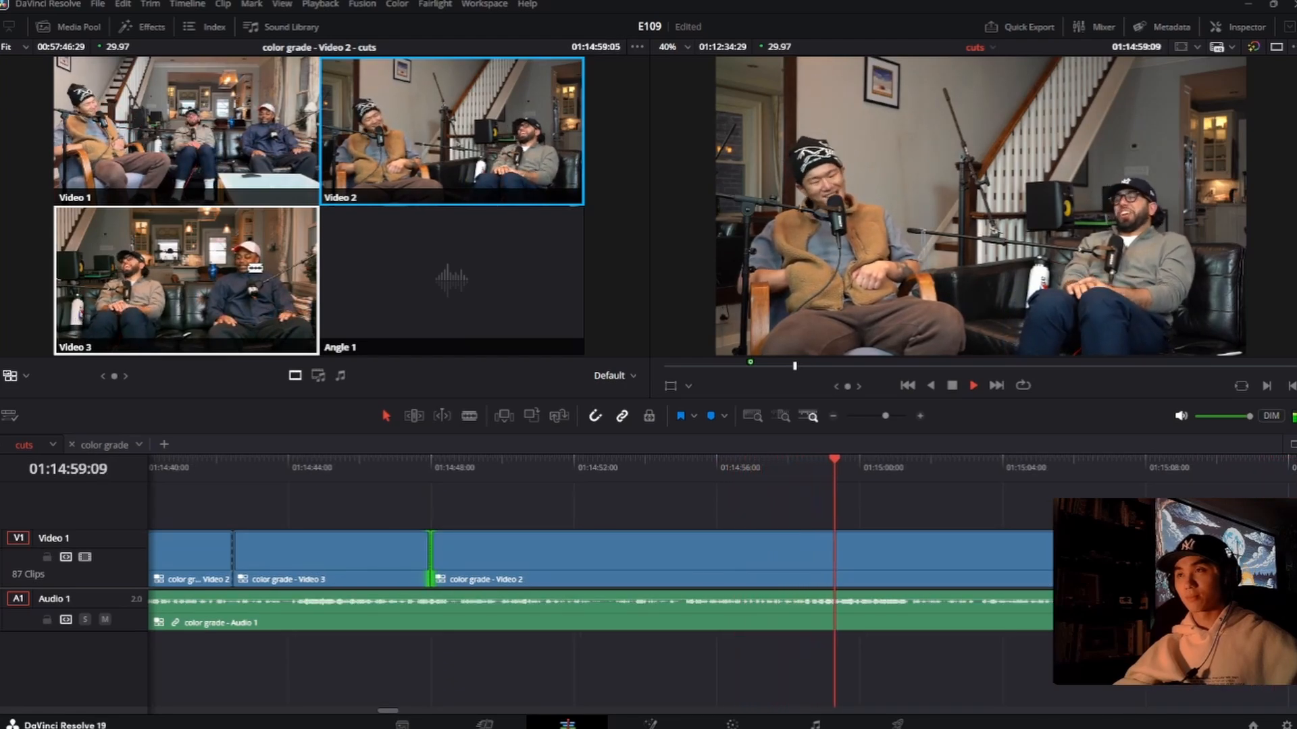
pyautogui.click(256, 268)
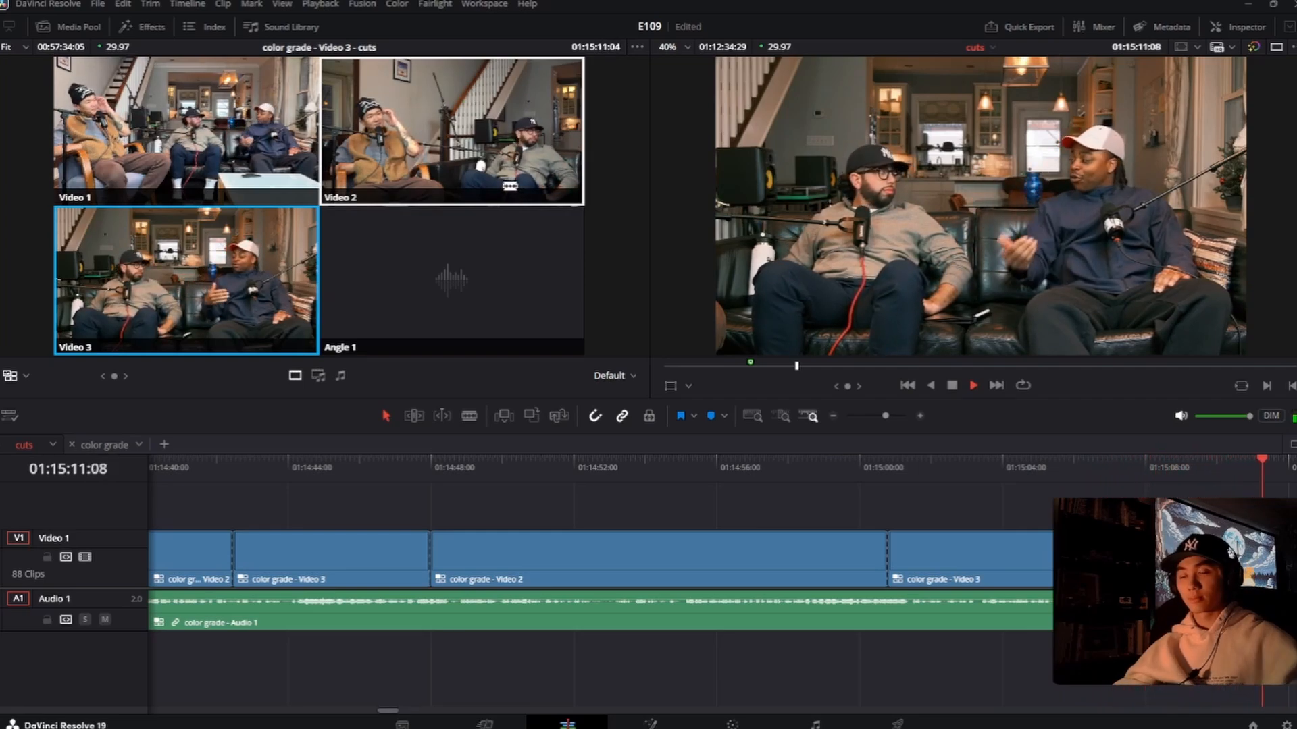
pyautogui.press('space')
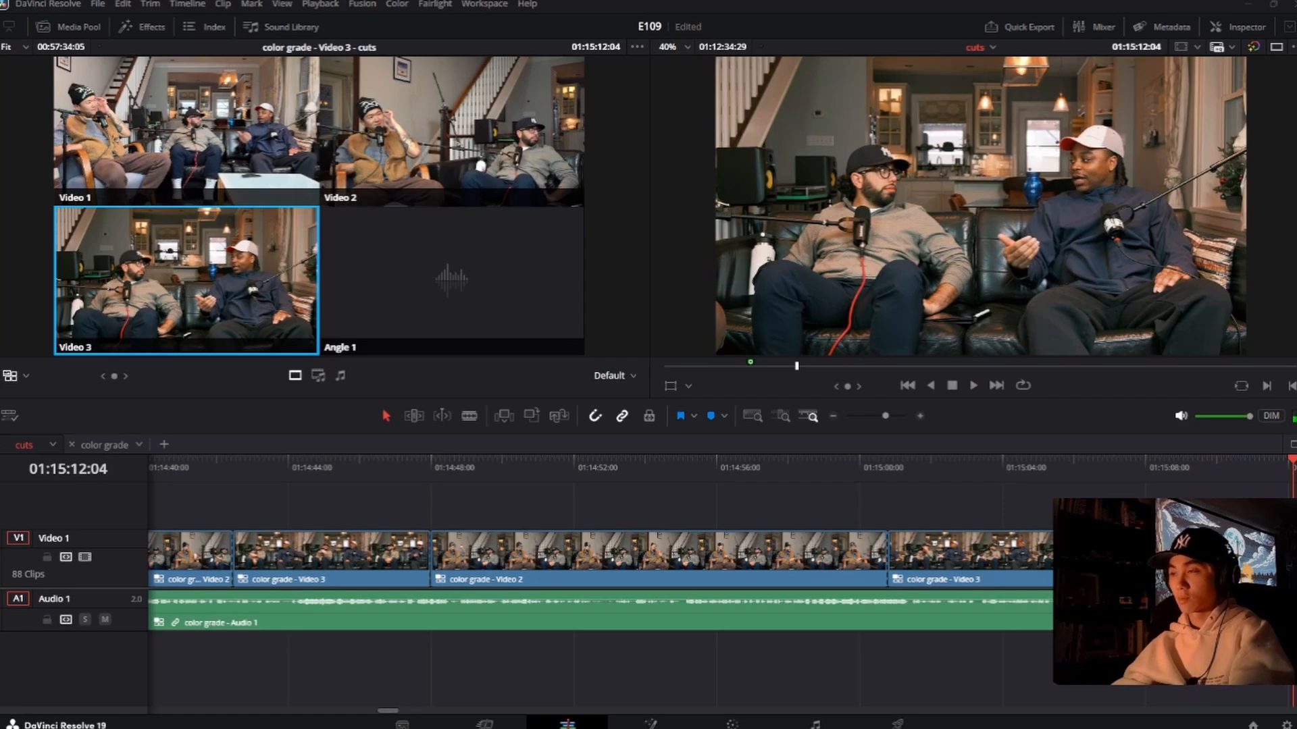